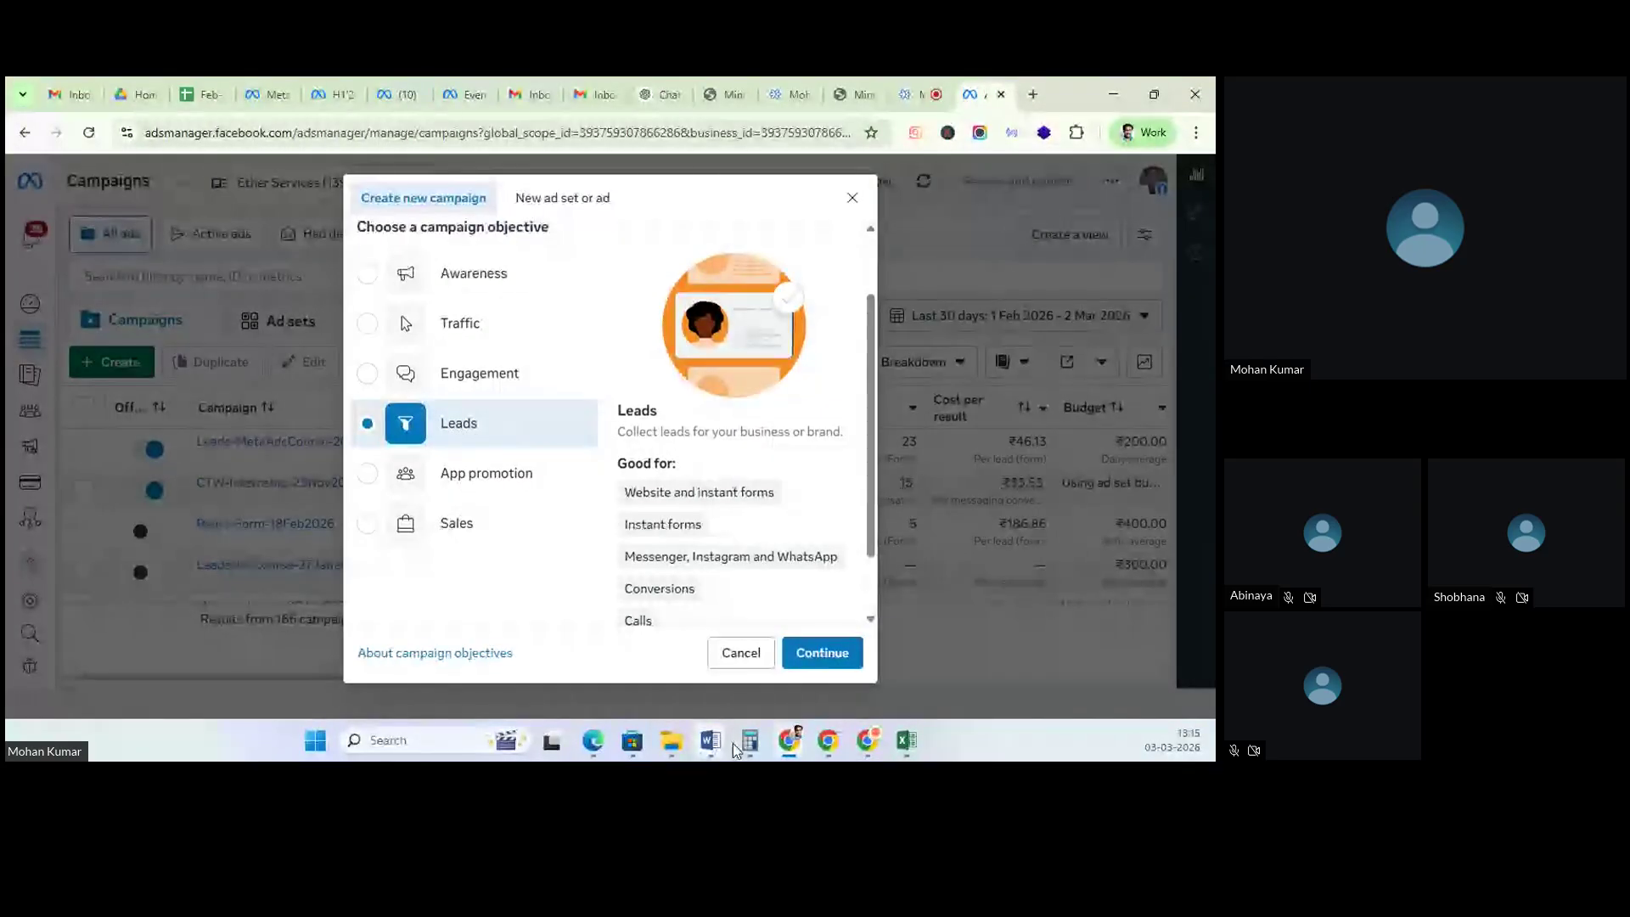
# Step: Cancel the open new campaign setup and point out the web address of the campaigns page
pyautogui.click(741, 652)
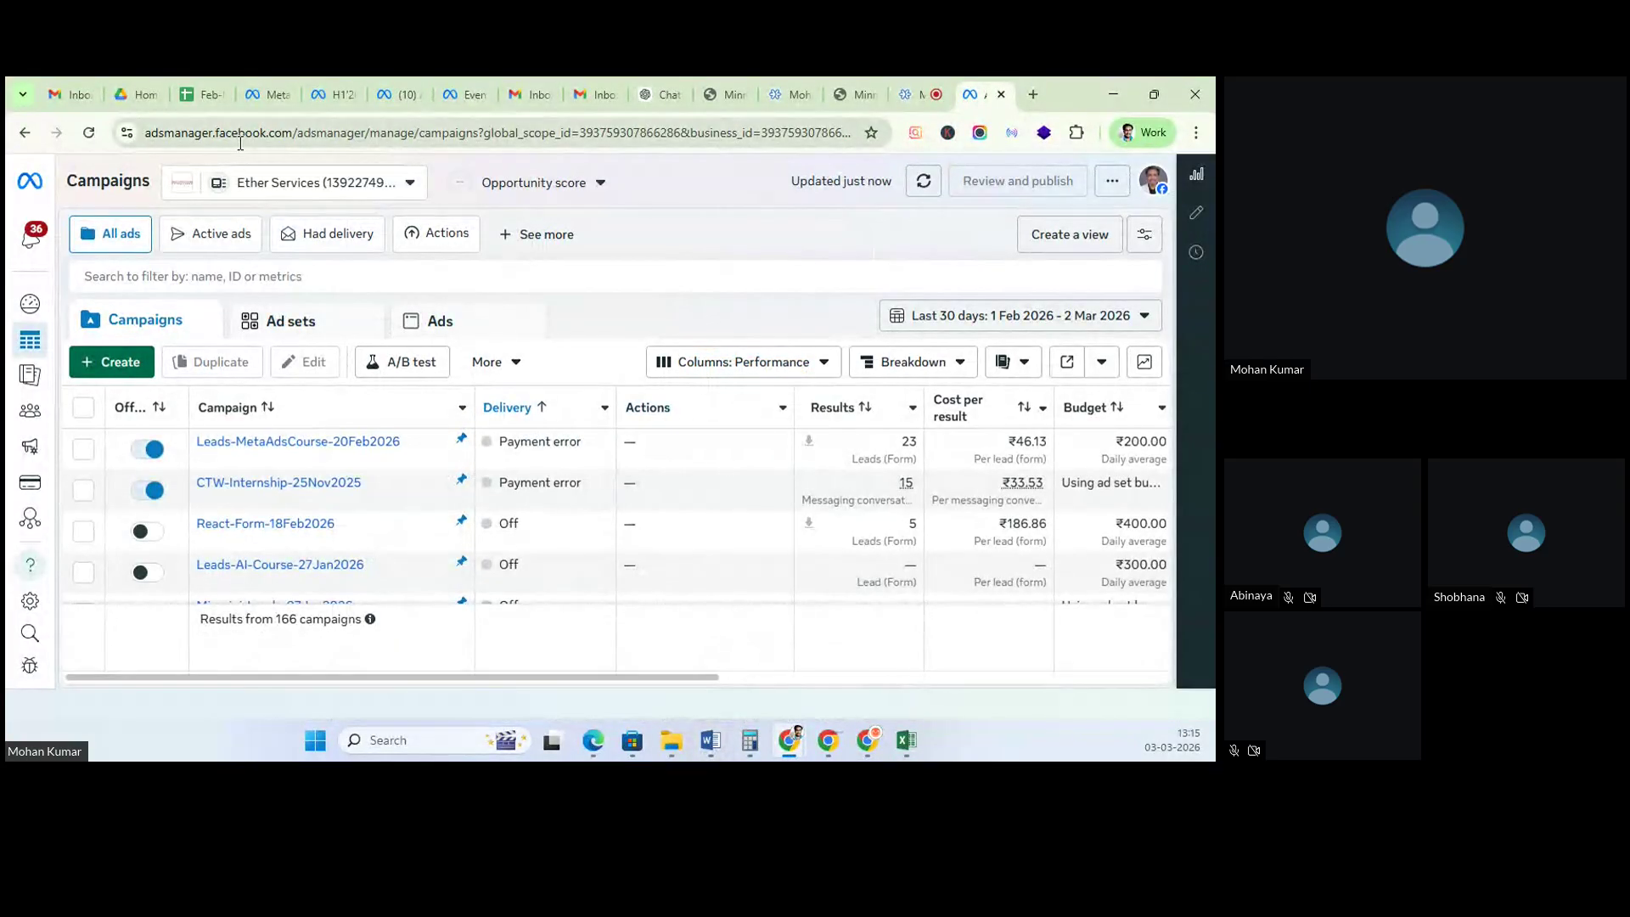
pyautogui.click(235, 132)
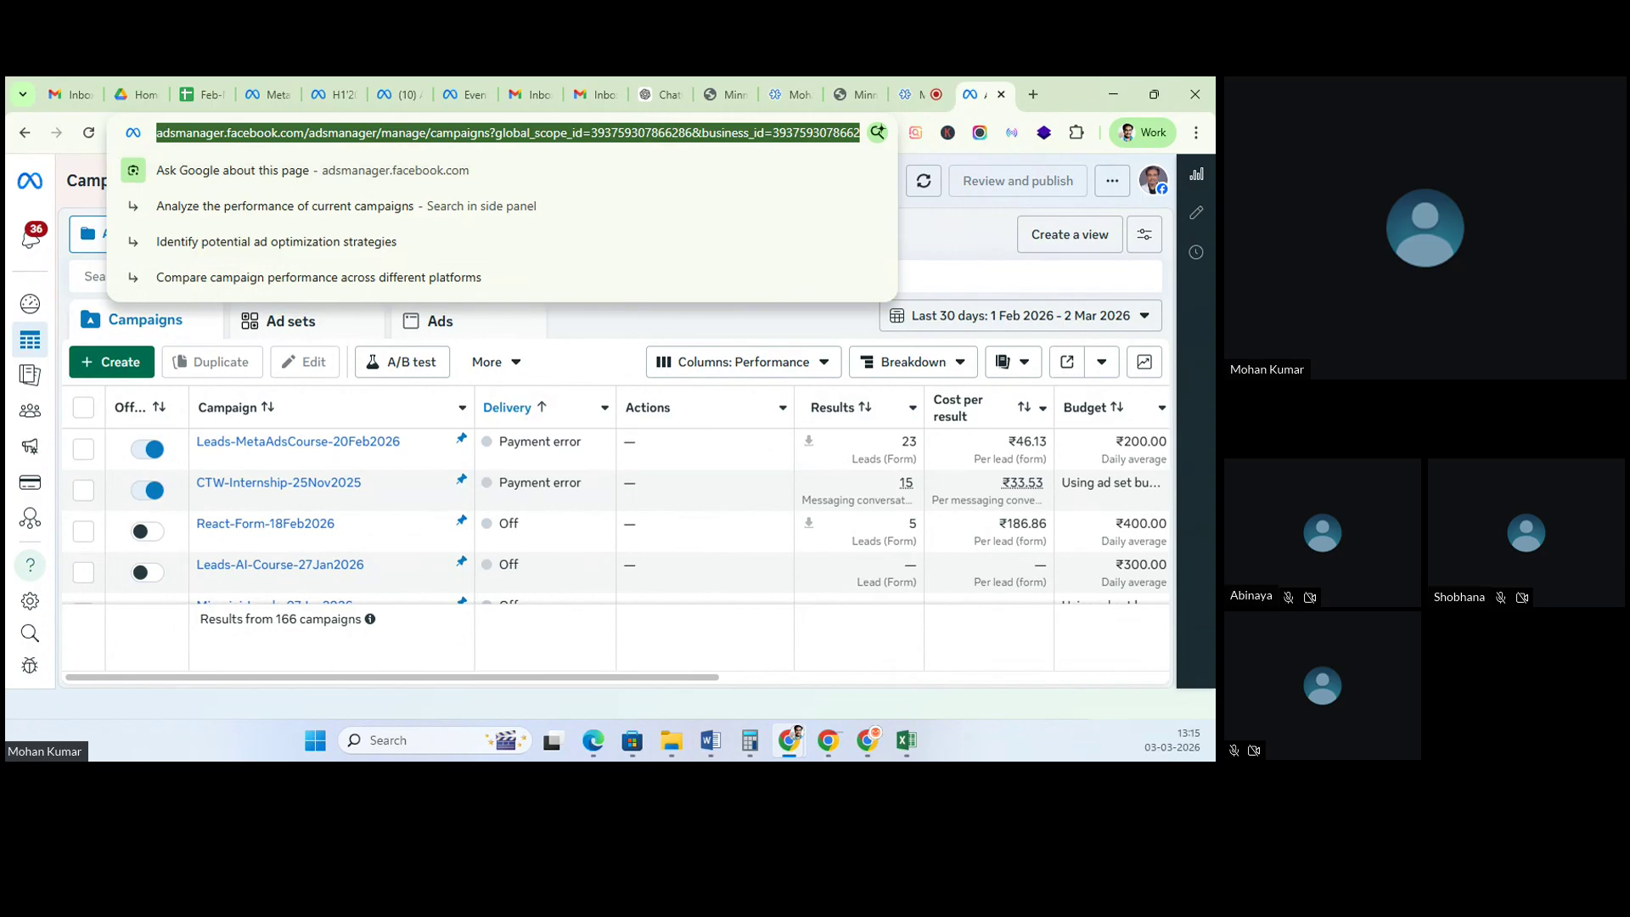
pyautogui.press('Escape')
pyautogui.click(488, 248)
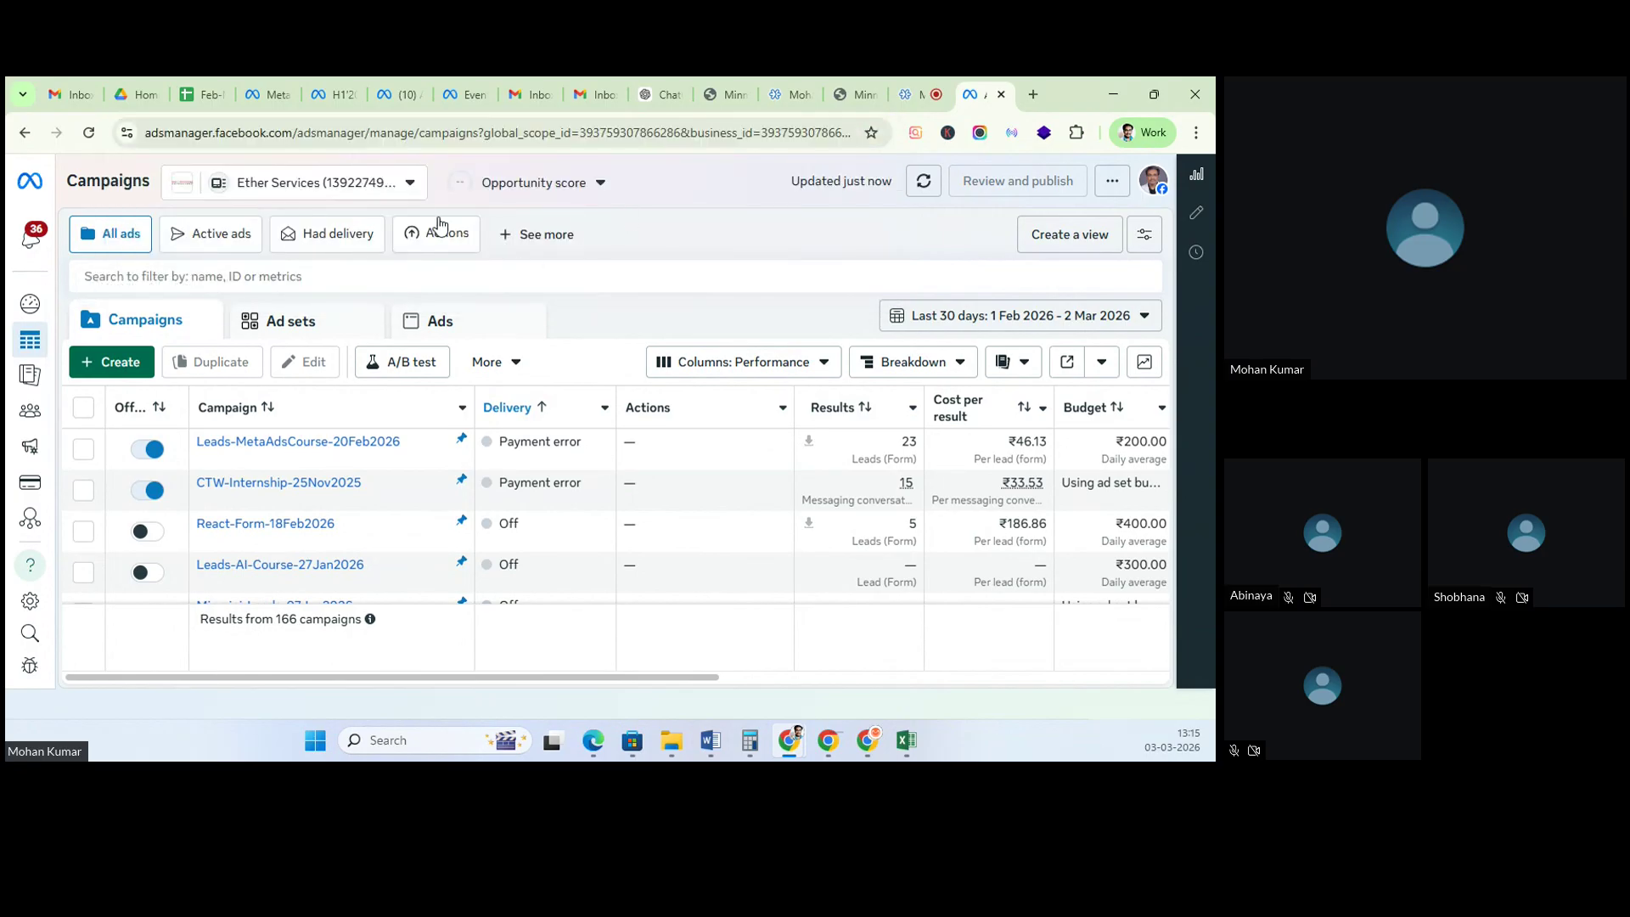
# Step: Examine the ad accounts in the Appin Page business portfolio and the main navigation entries, leaving the current account selected
pyautogui.click(290, 189)
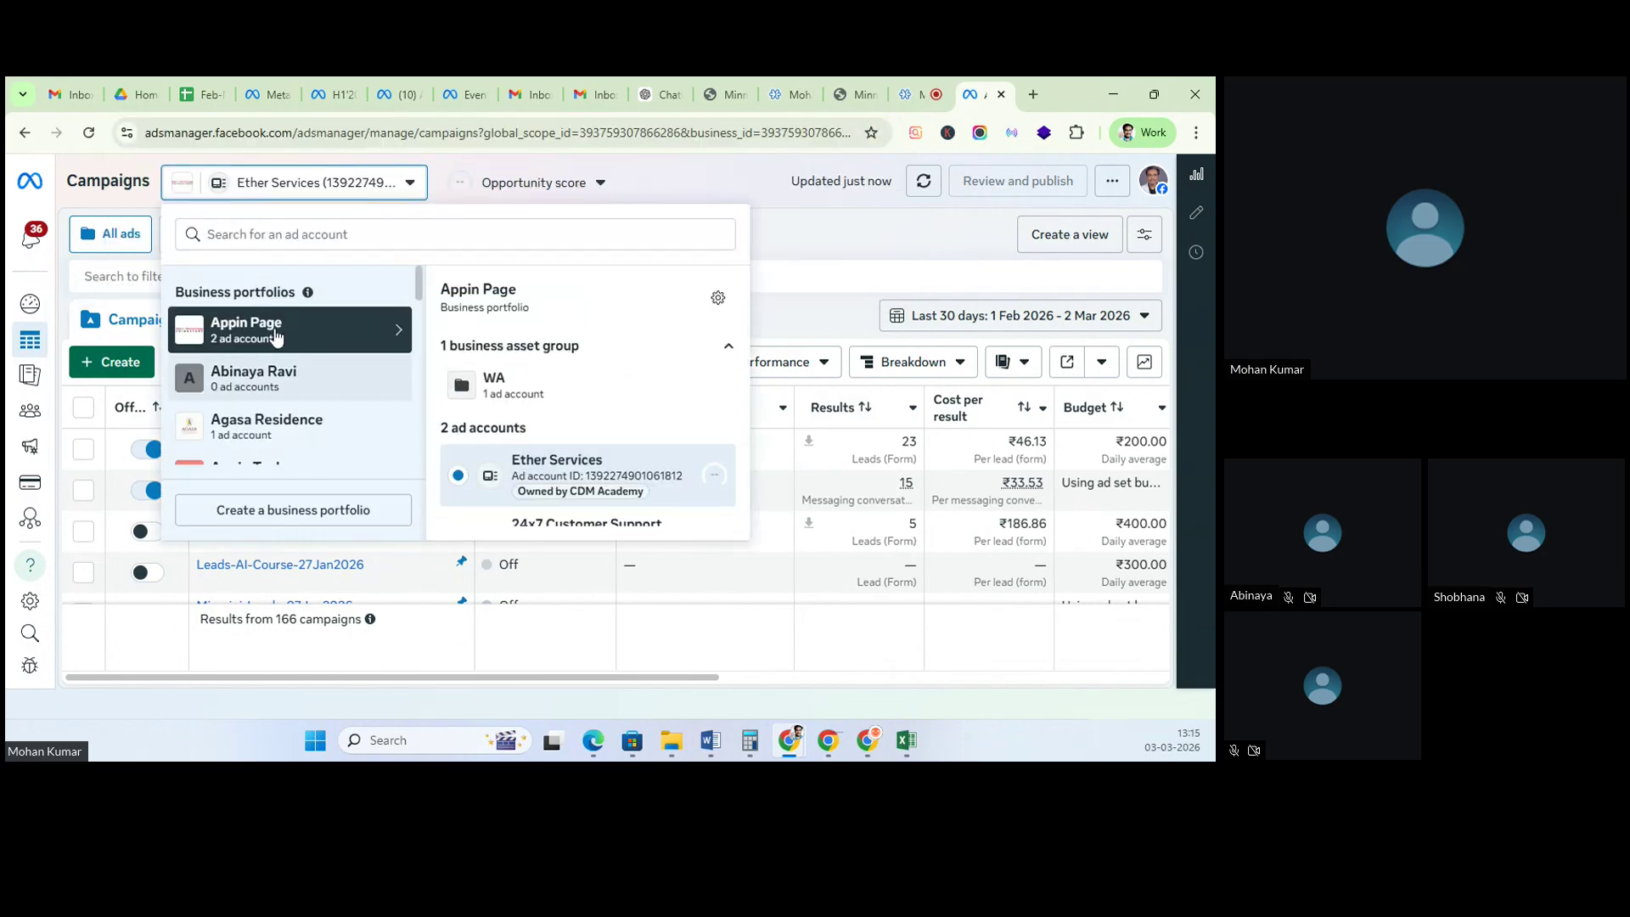
pyautogui.scroll(-1, 552, 480)
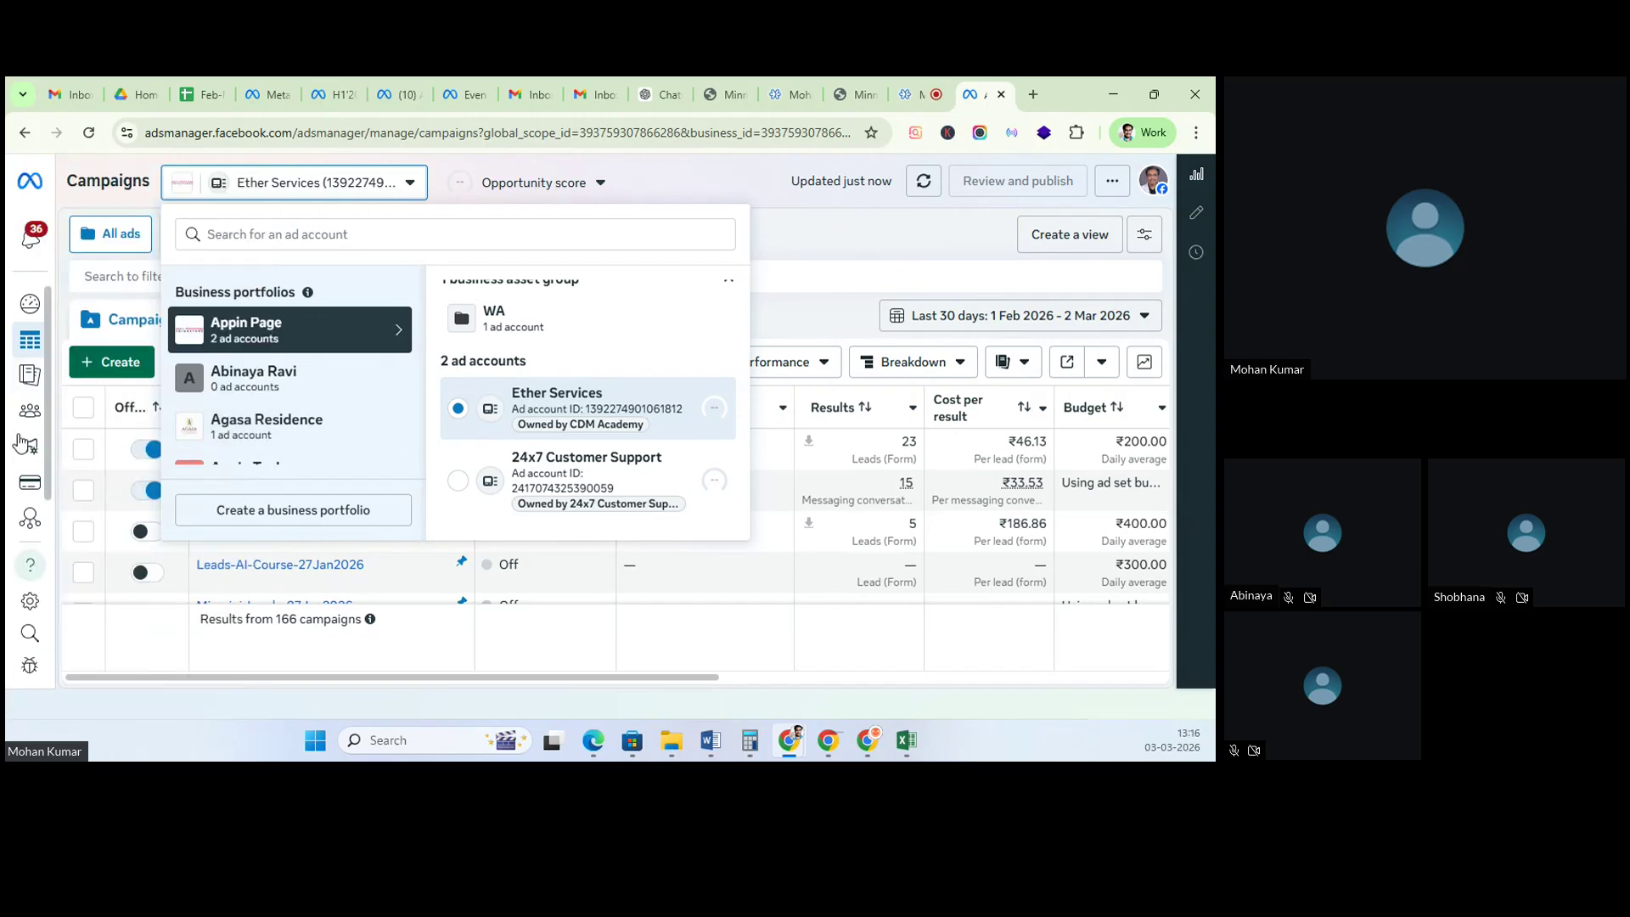
pyautogui.moveTo(43, 341)
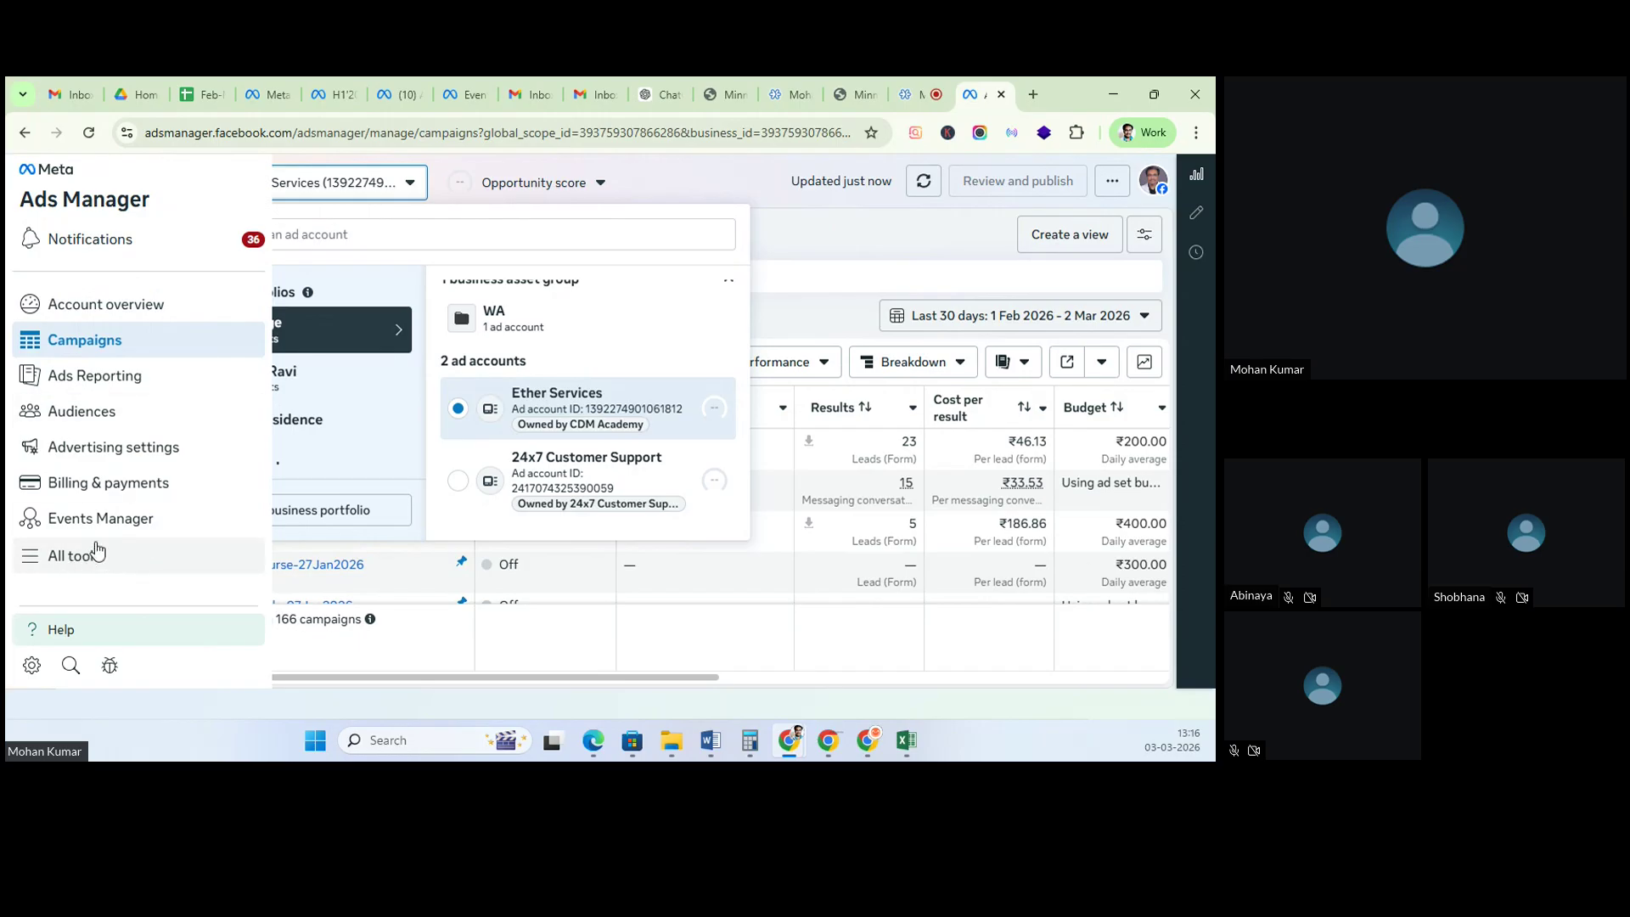
pyautogui.click(587, 150)
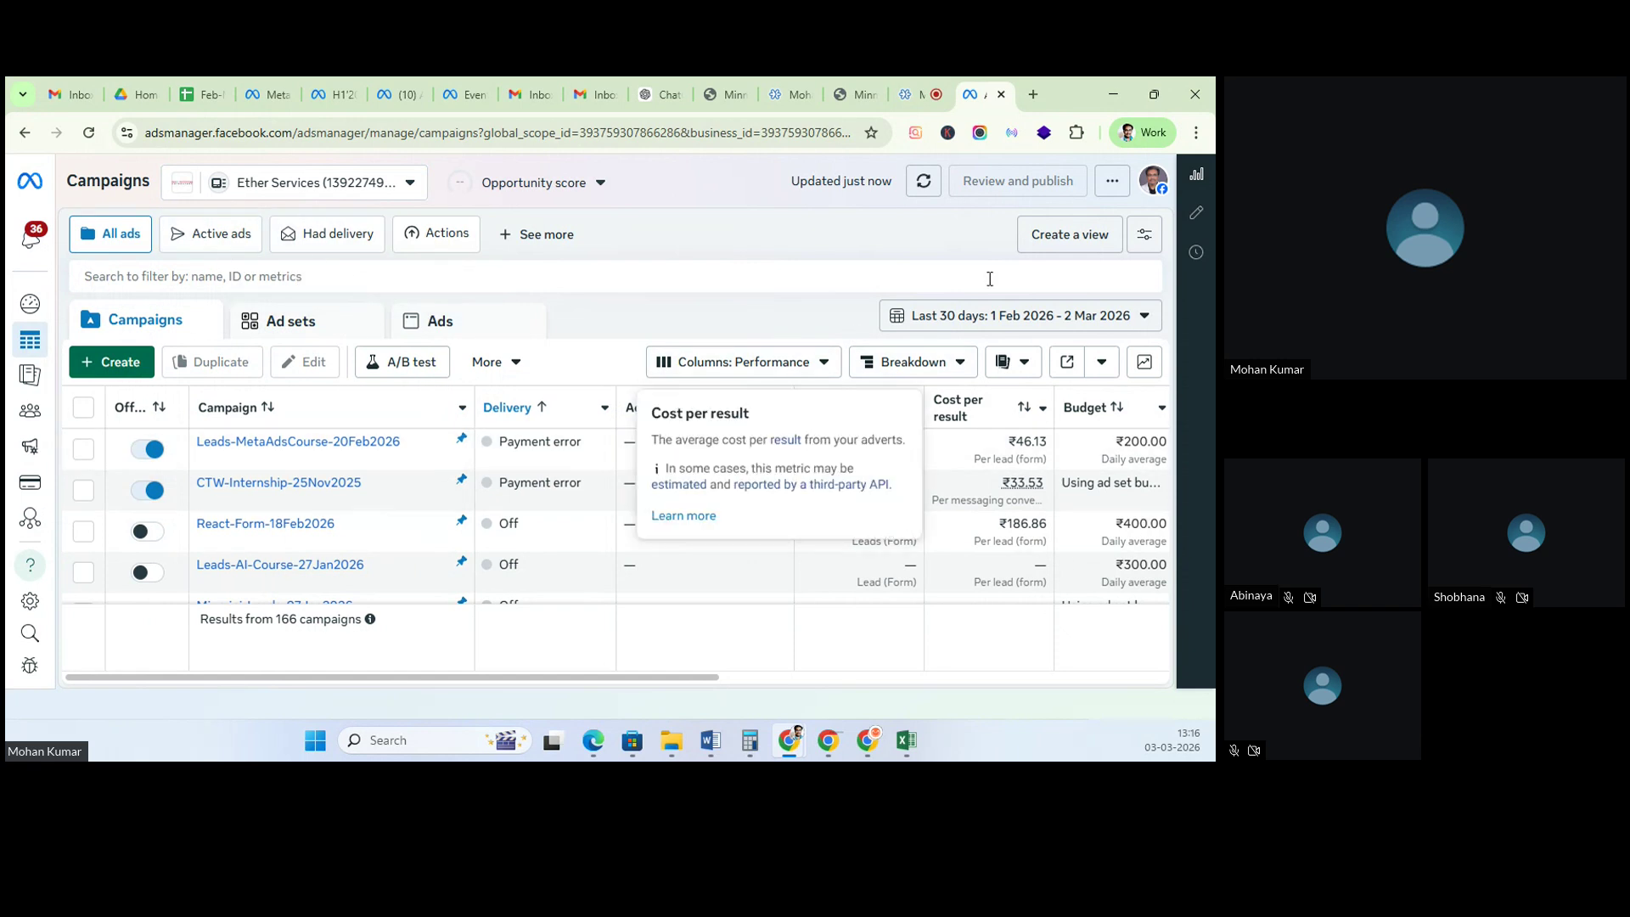
# Step: Set the campaign table's reporting period to This month
pyautogui.click(1006, 325)
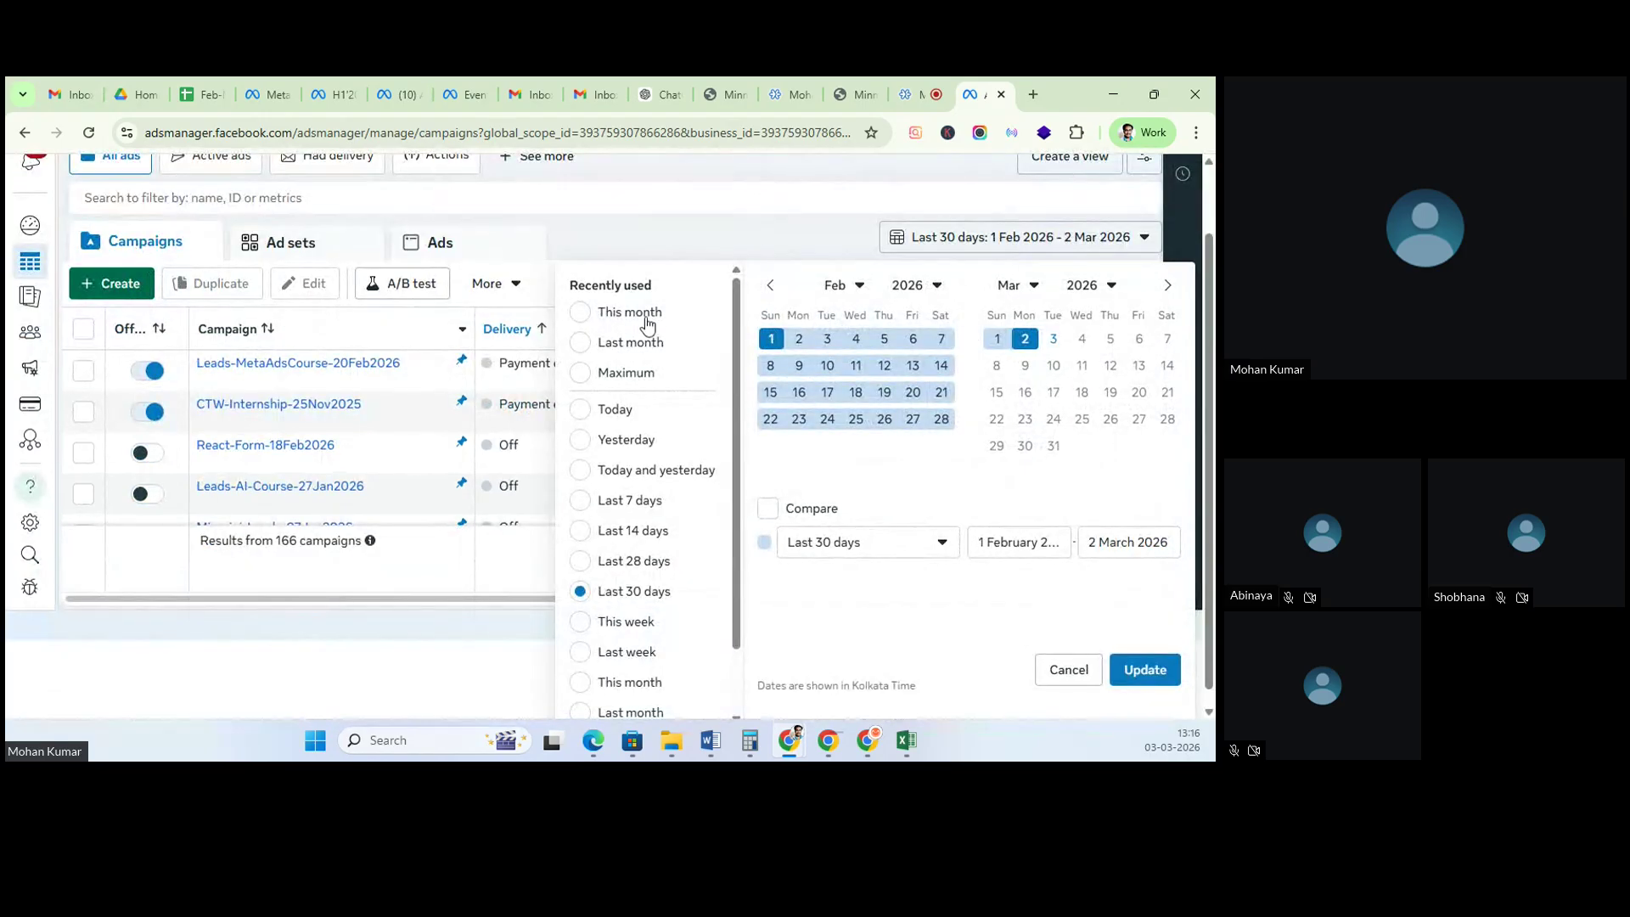
pyautogui.click(592, 315)
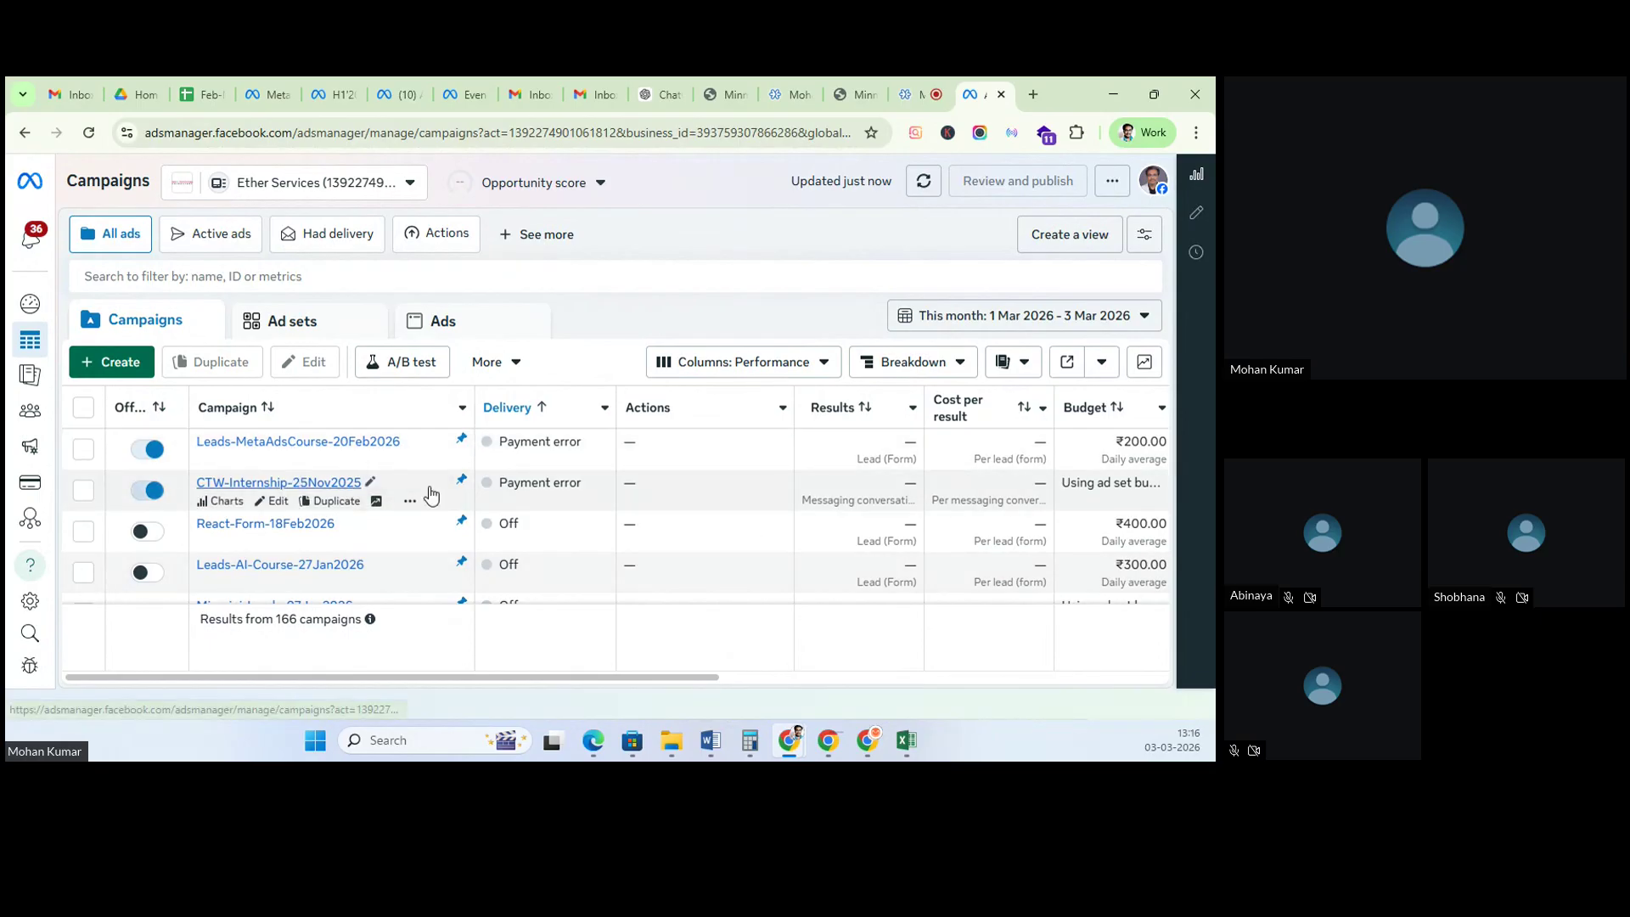
pyautogui.moveTo(521, 490)
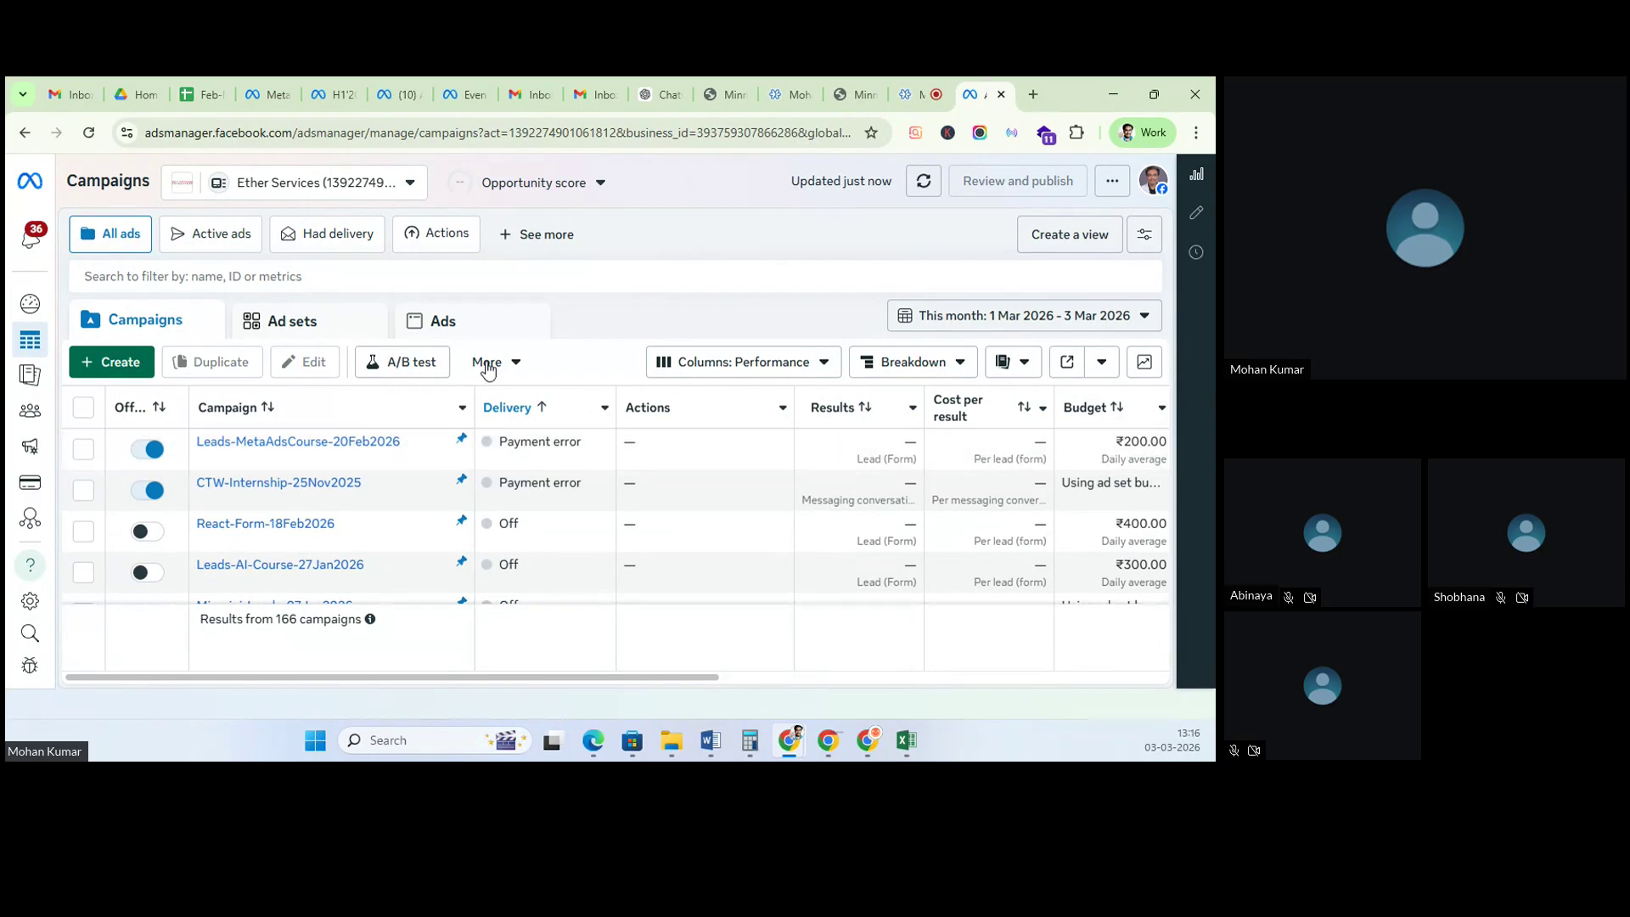
# Step: Start a new campaign, check the objectives offered for the Reservation buying type, and set the buying type back to Auction
pyautogui.click(125, 363)
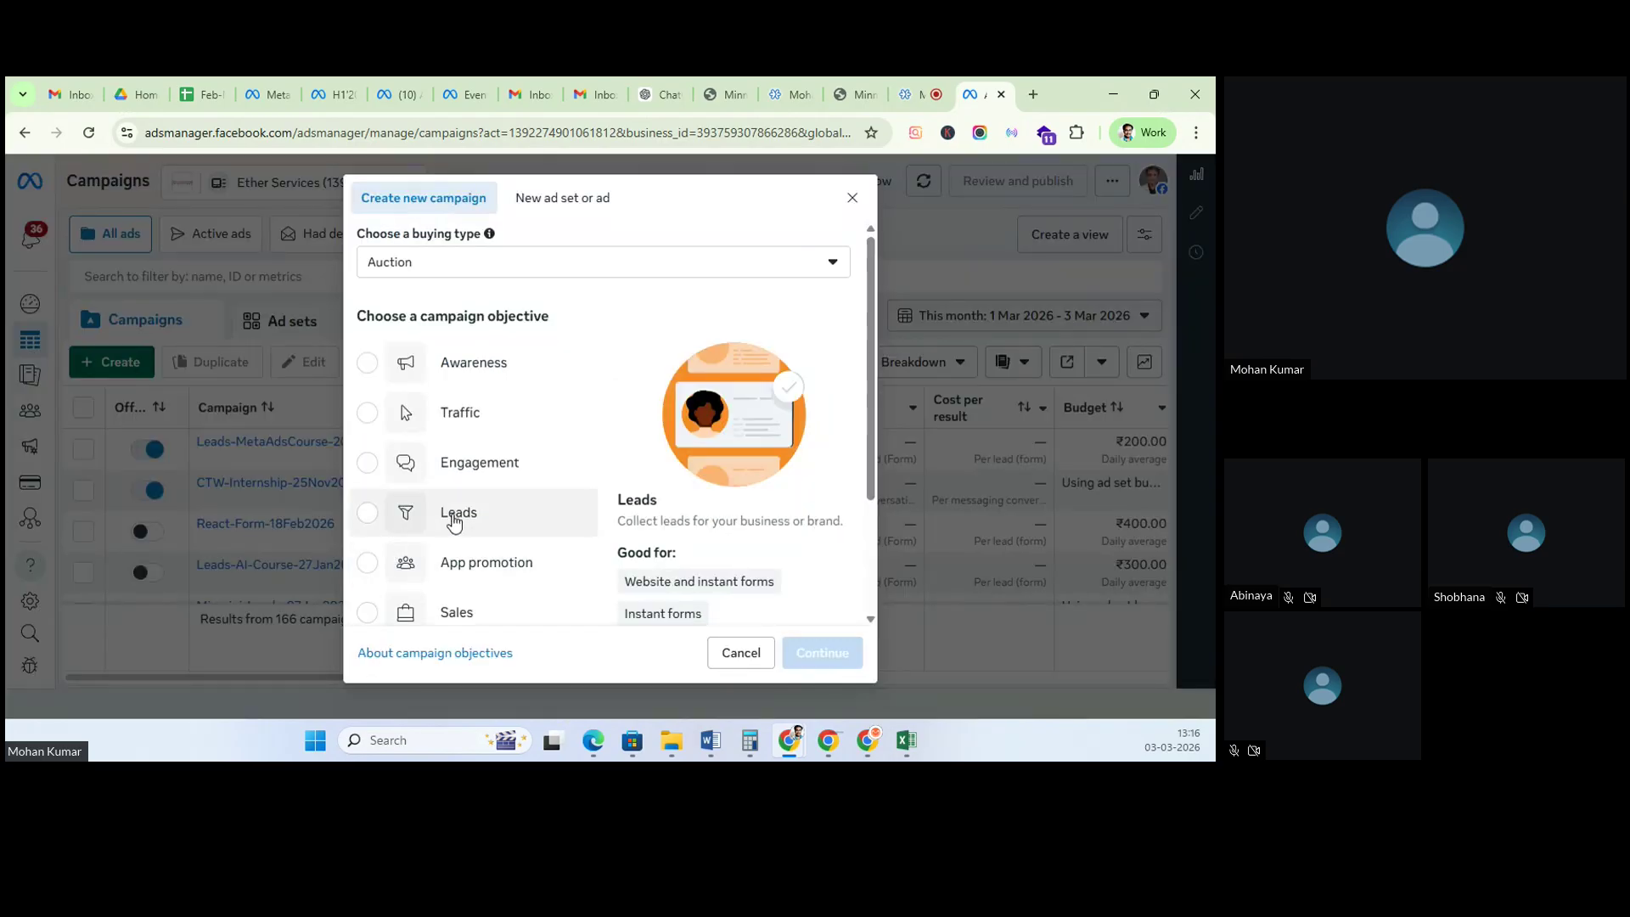
pyautogui.click(466, 262)
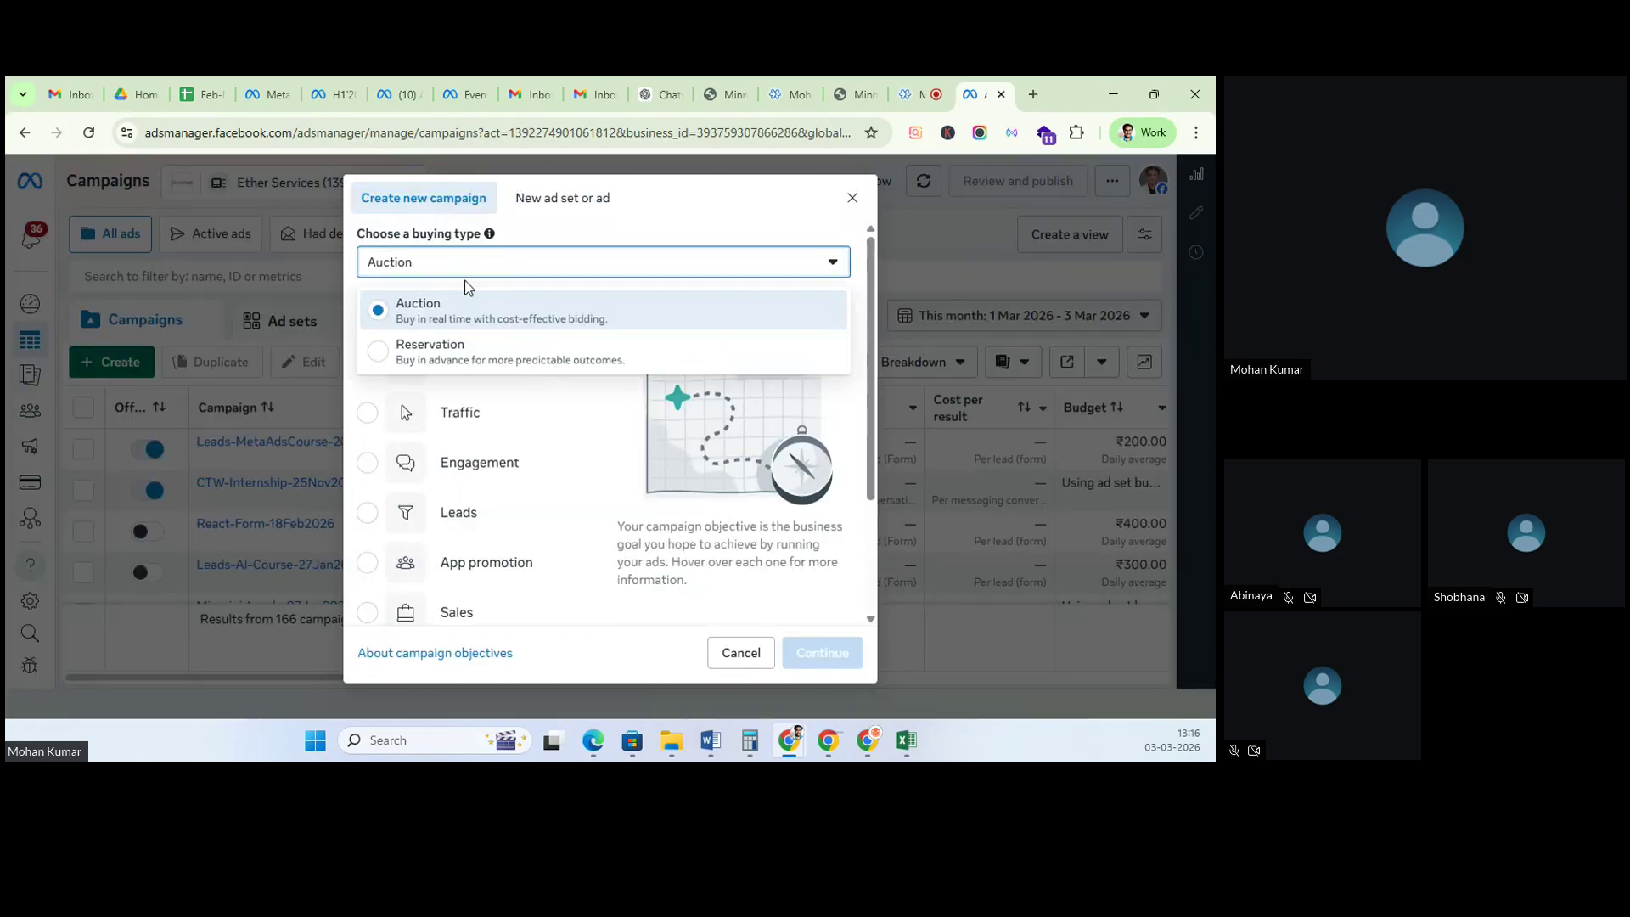
pyautogui.click(434, 352)
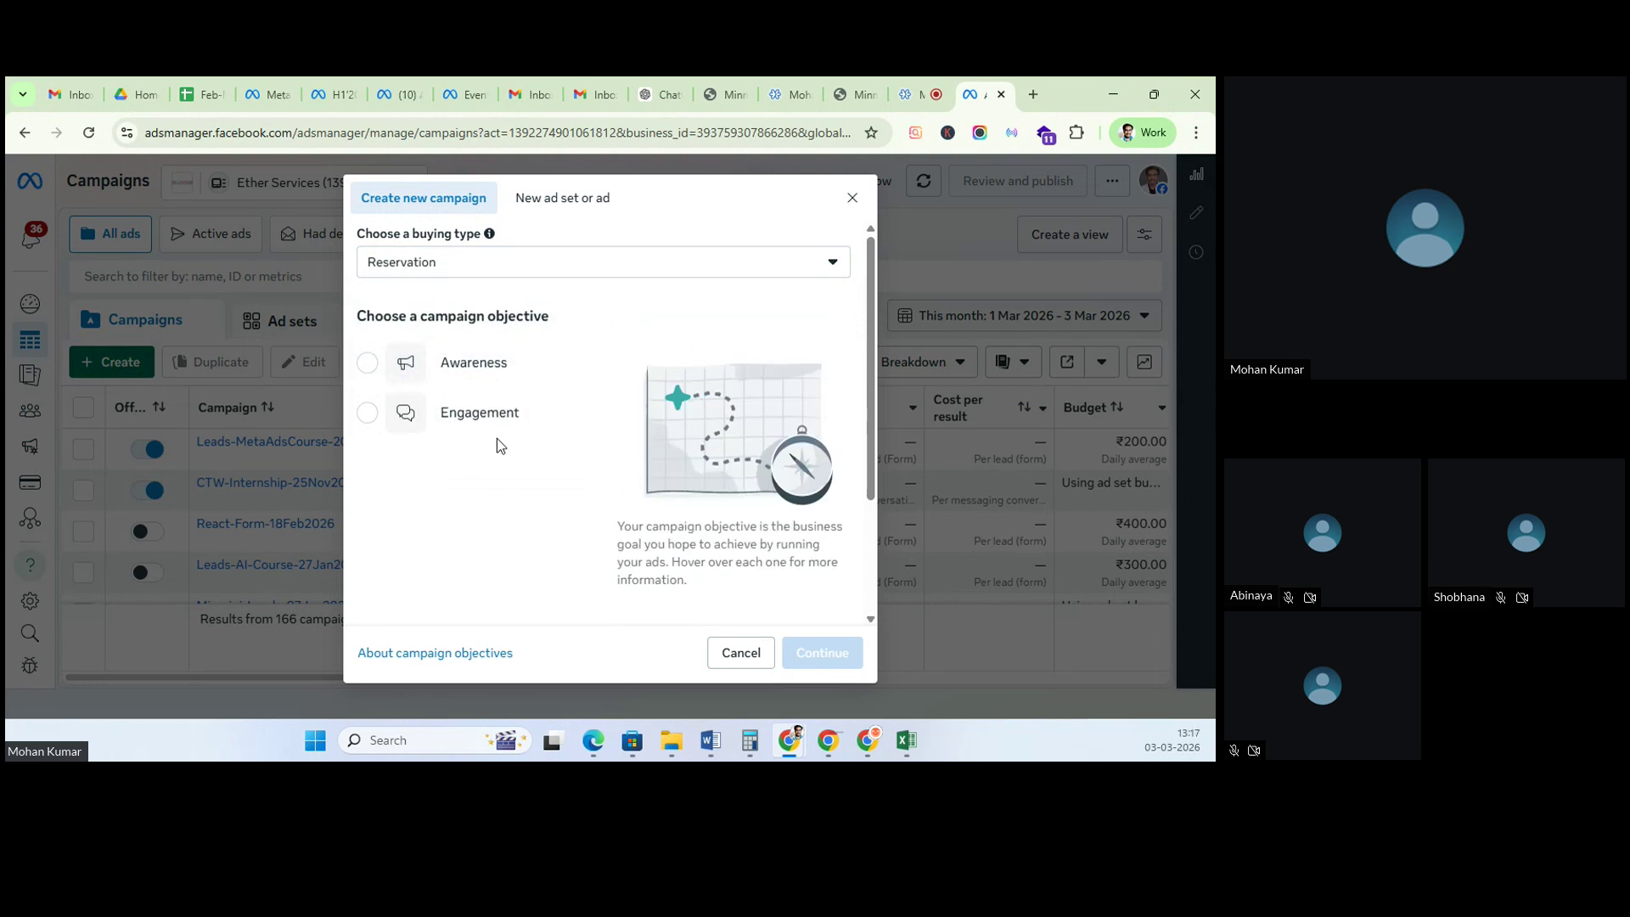
pyautogui.moveTo(495, 365)
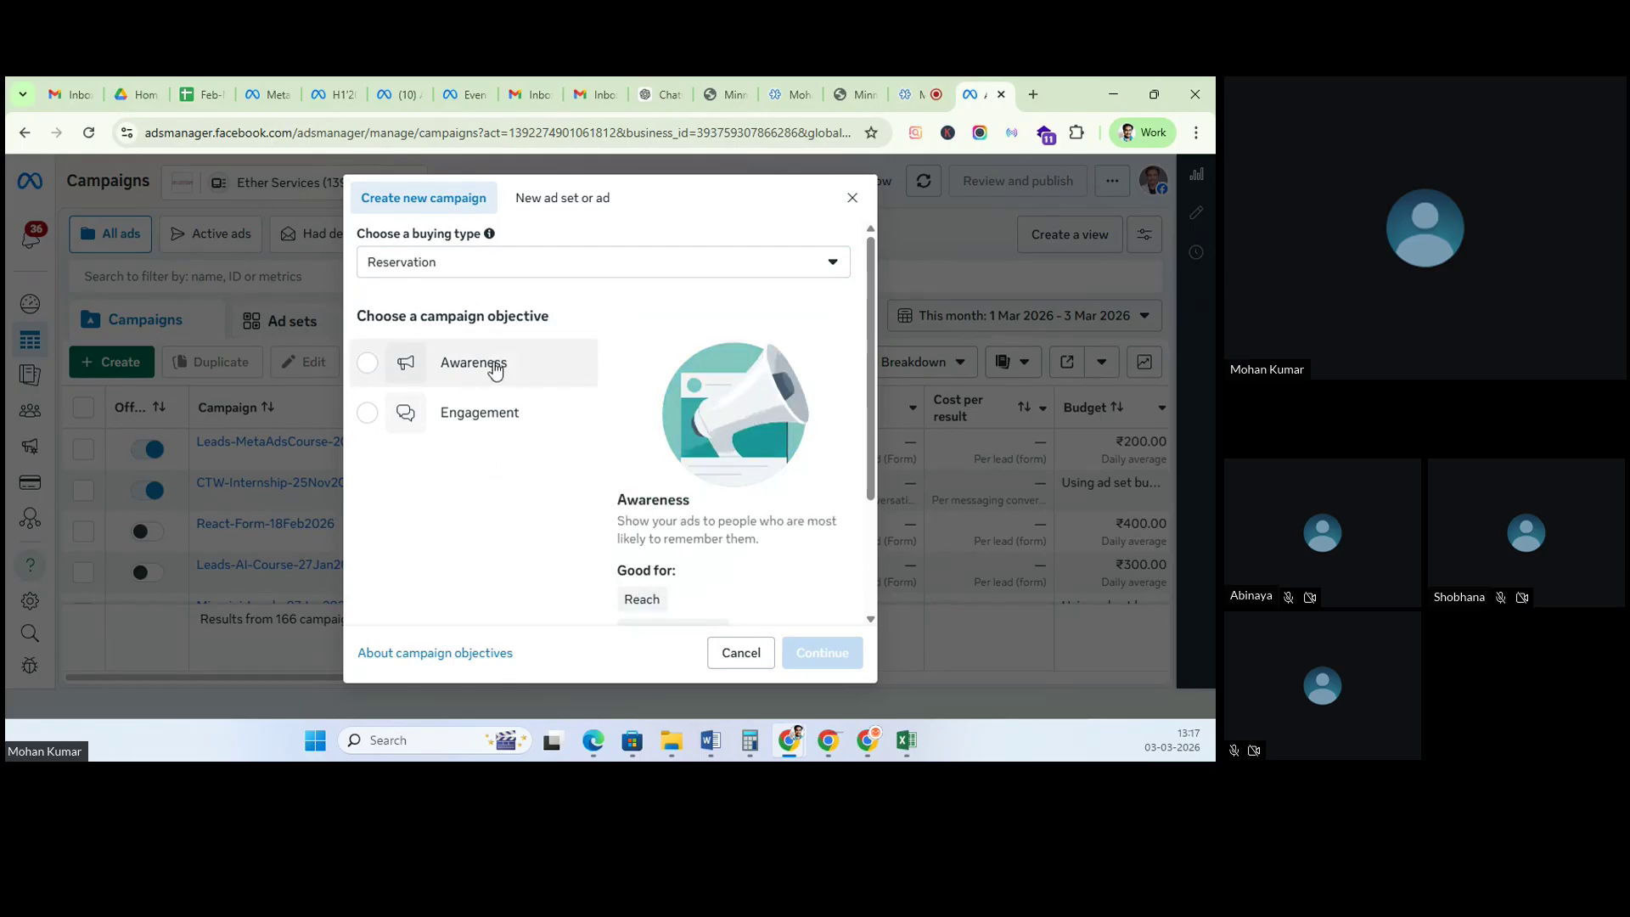
pyautogui.click(470, 270)
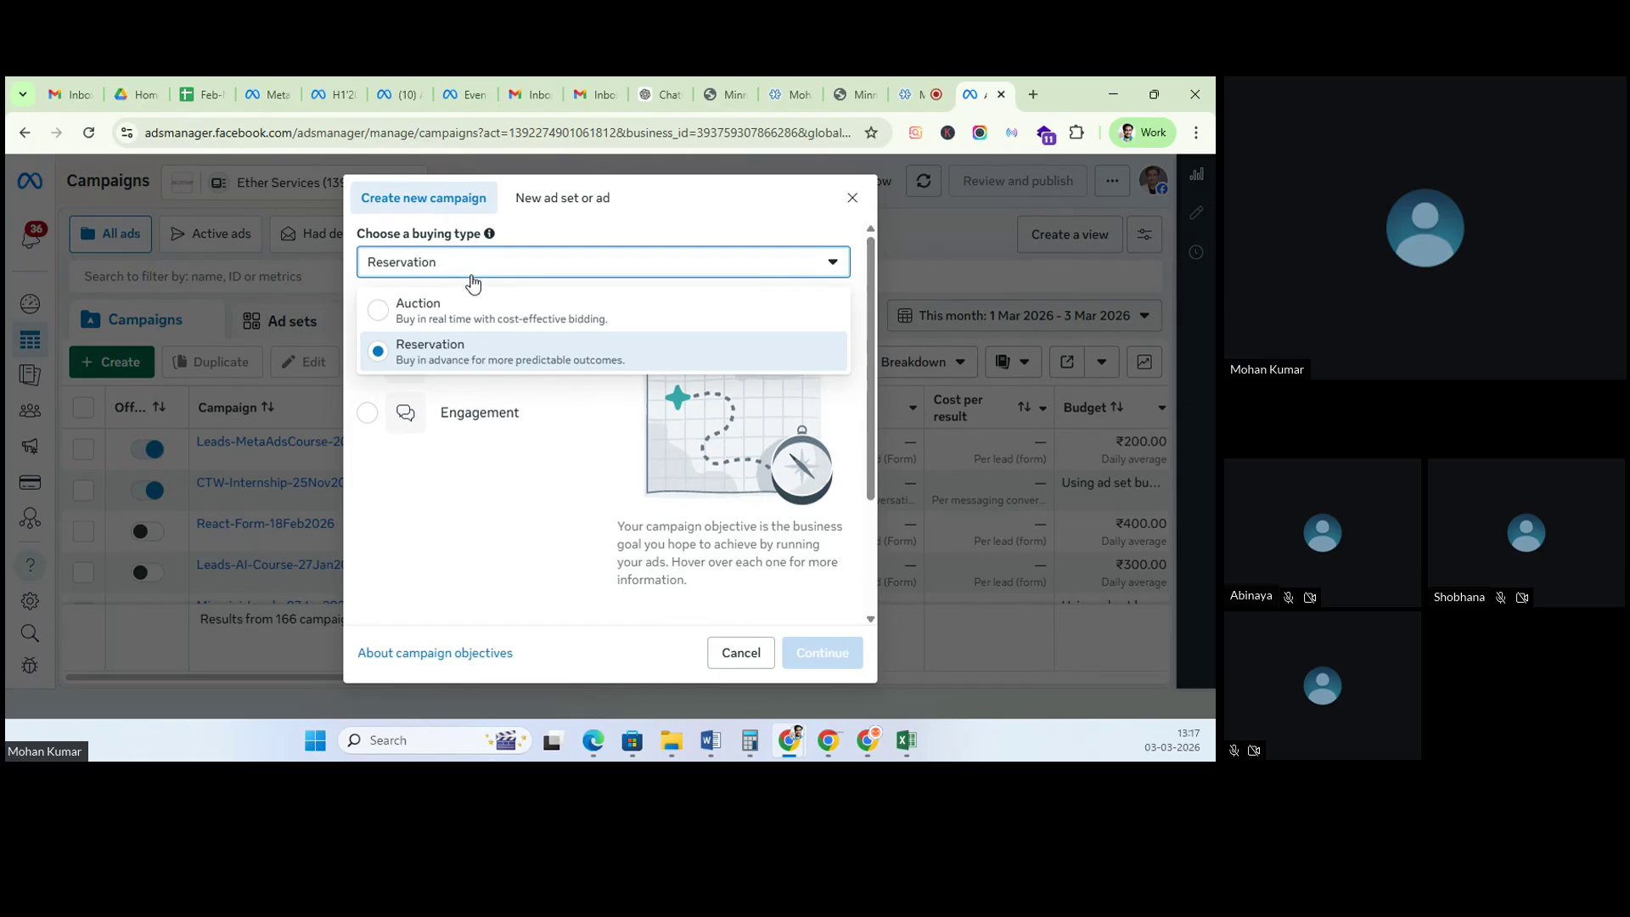
pyautogui.click(455, 307)
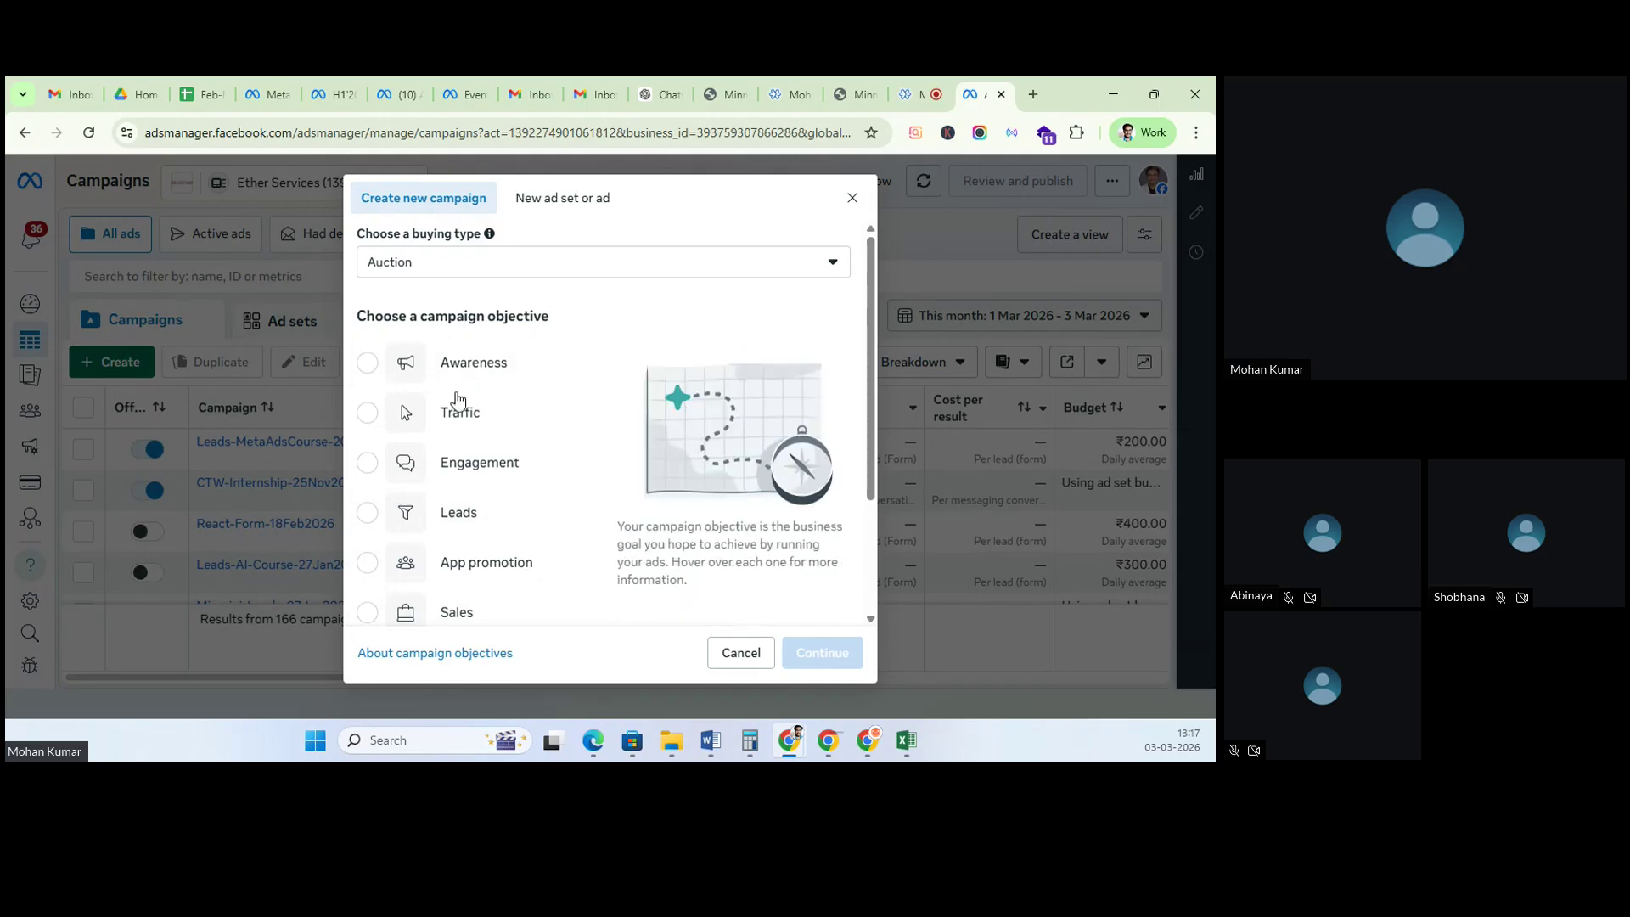
# Step: Choose Leads as the campaign objective, review what it is good for, and continue to the campaign settings
pyautogui.click(459, 515)
pyautogui.scroll(-2, 561, 509)
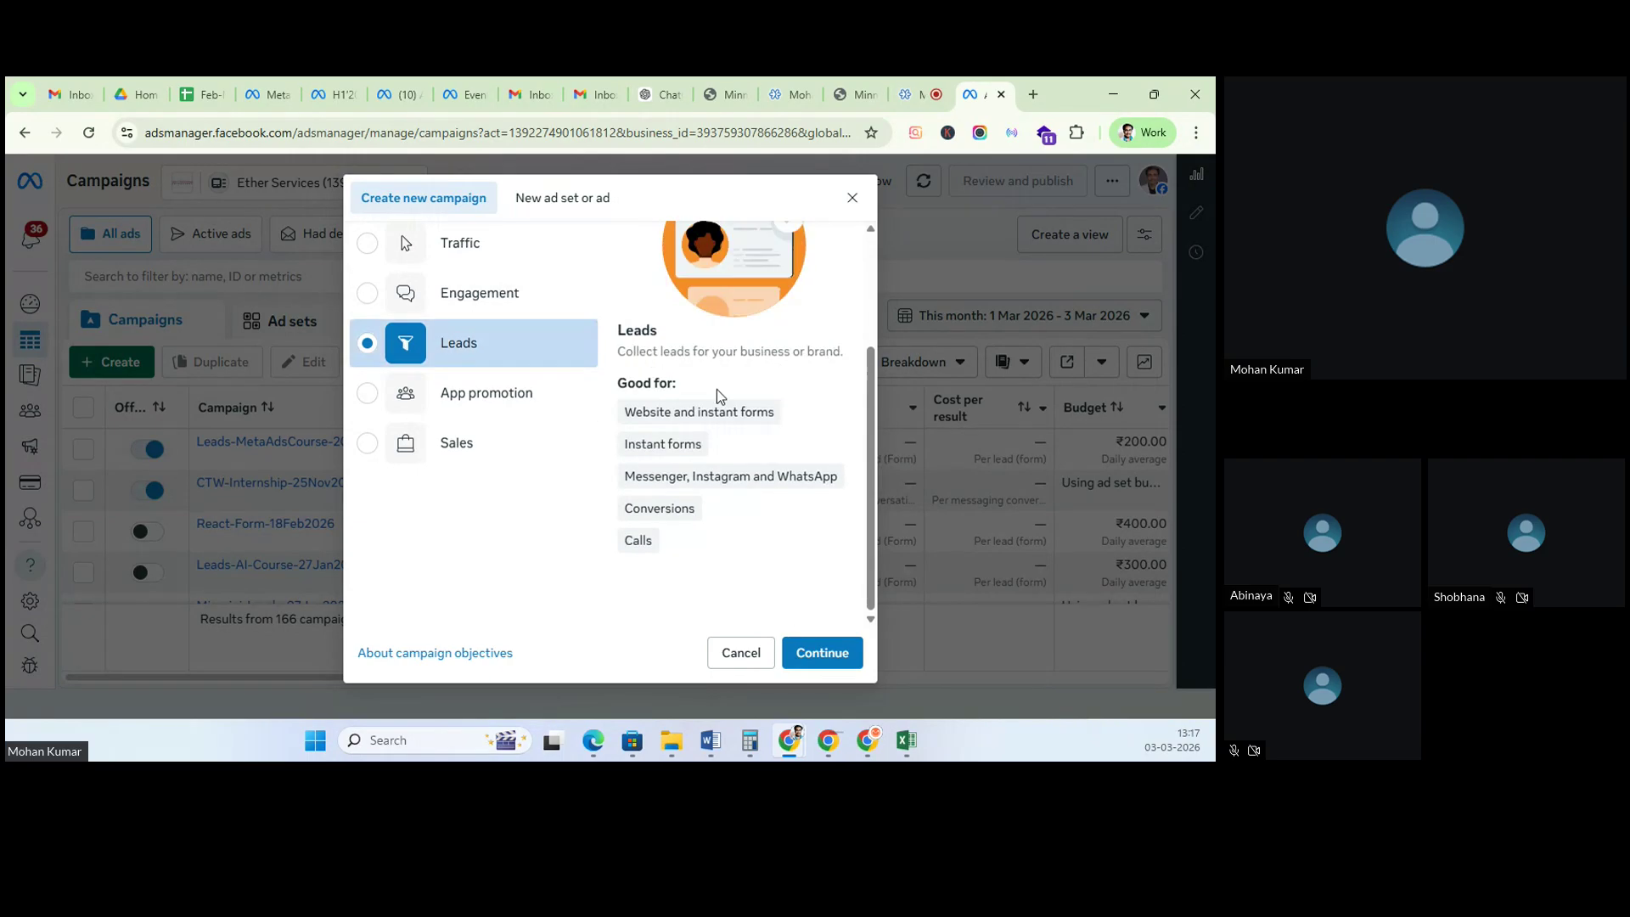
pyautogui.moveTo(663, 516)
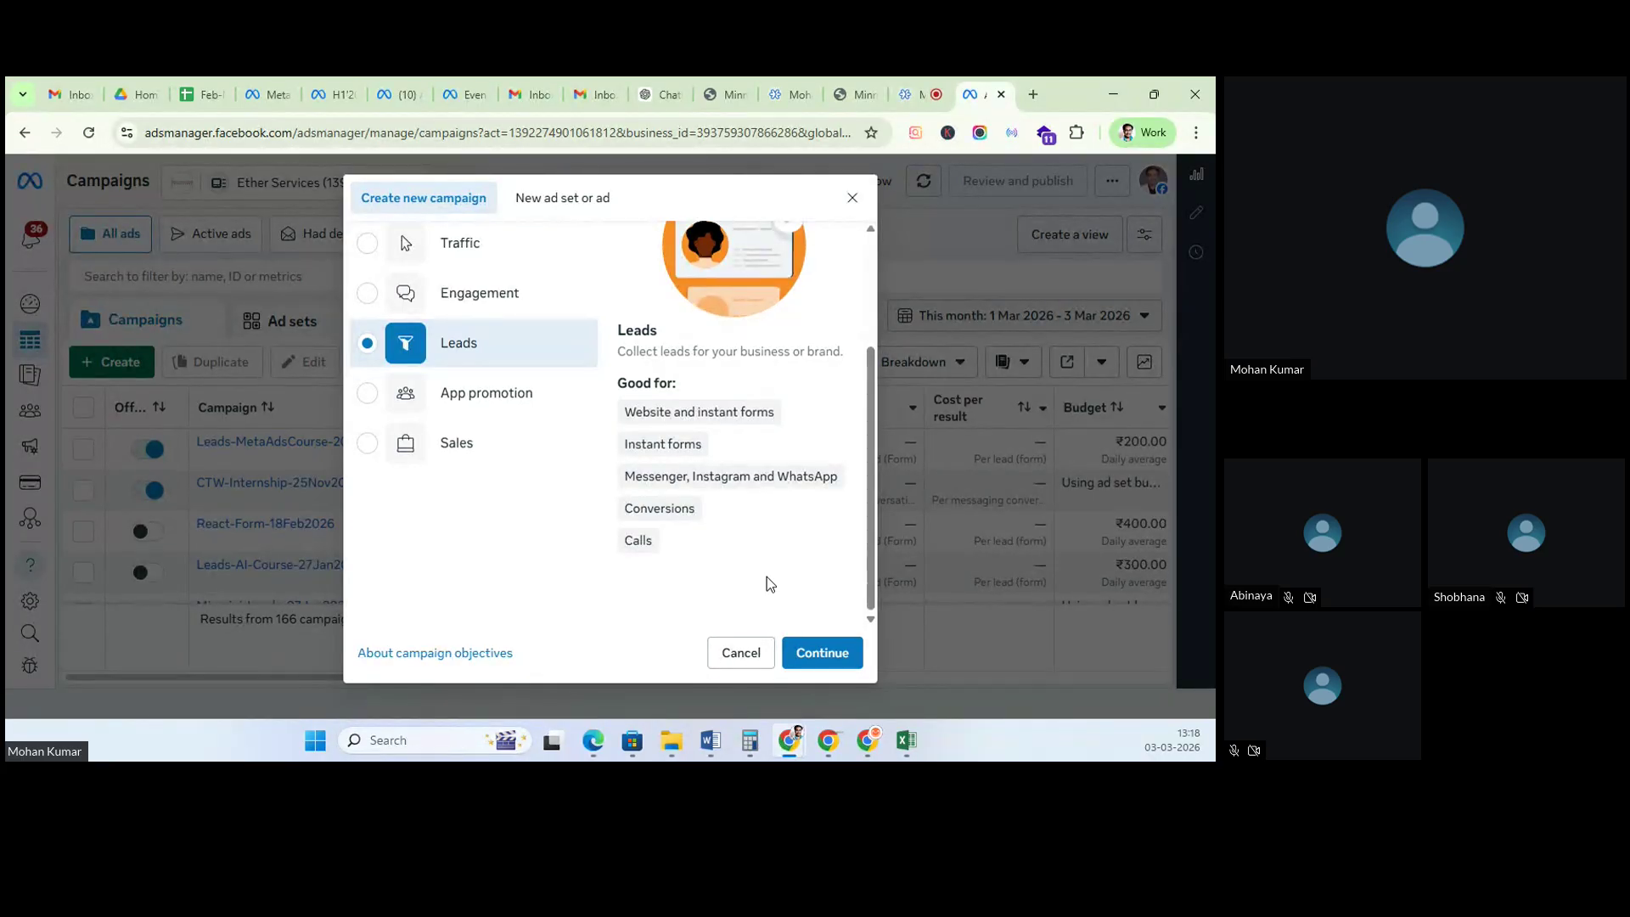
pyautogui.moveTo(751, 476)
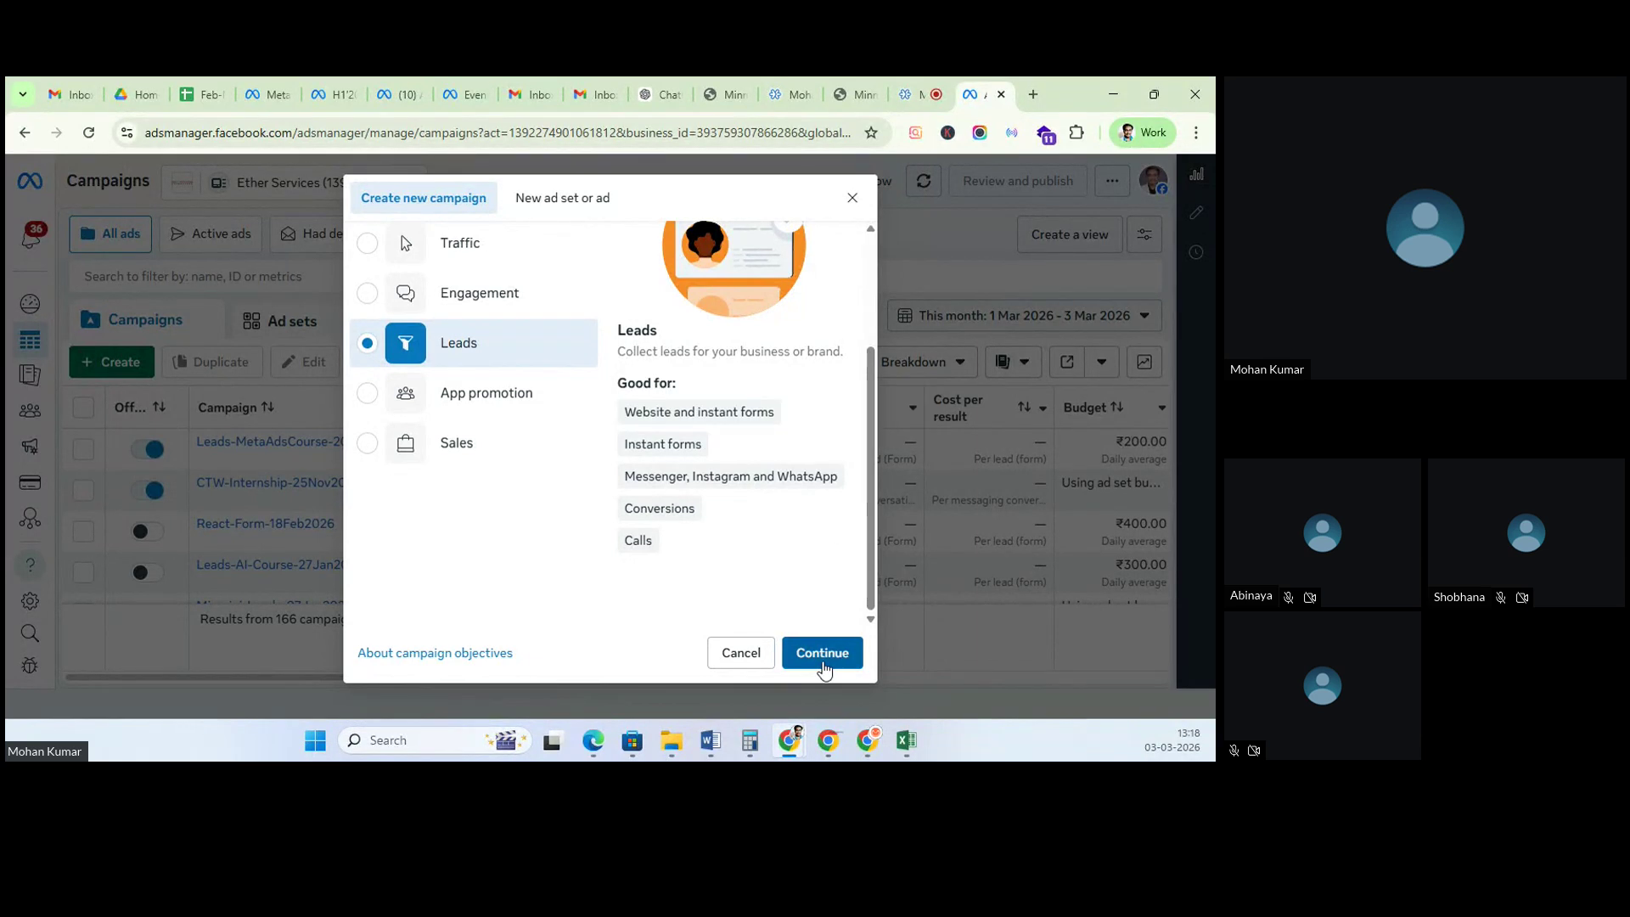
pyautogui.click(822, 653)
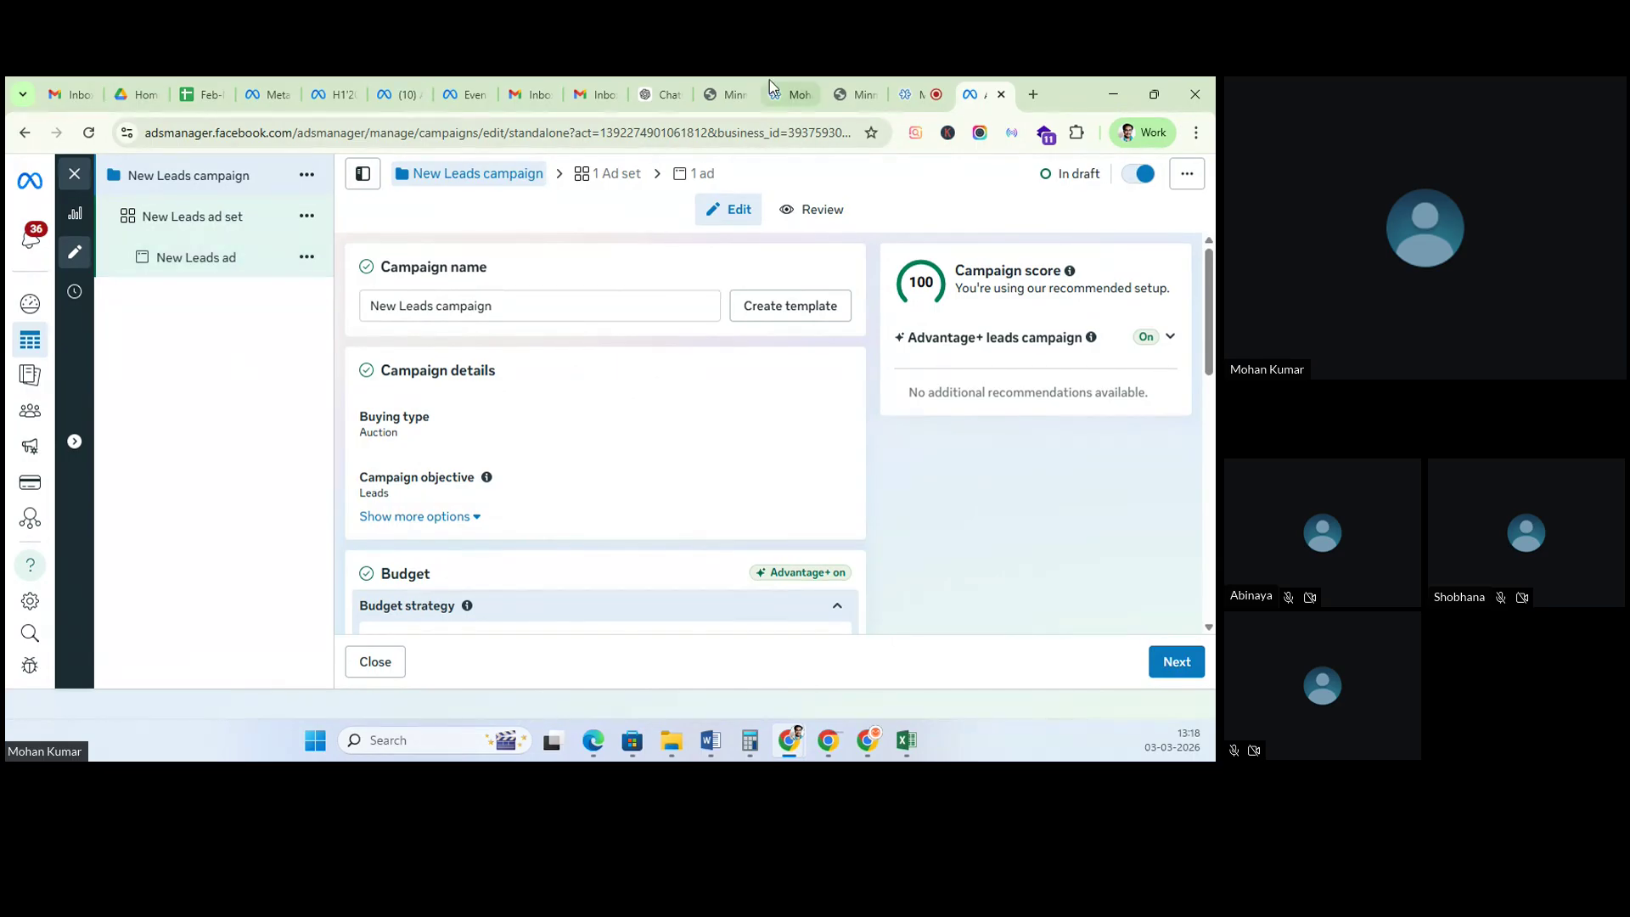
# Step: Search Google for "andromeda meta" in a new browser tab
pyautogui.click(1030, 95)
pyautogui.write('an')
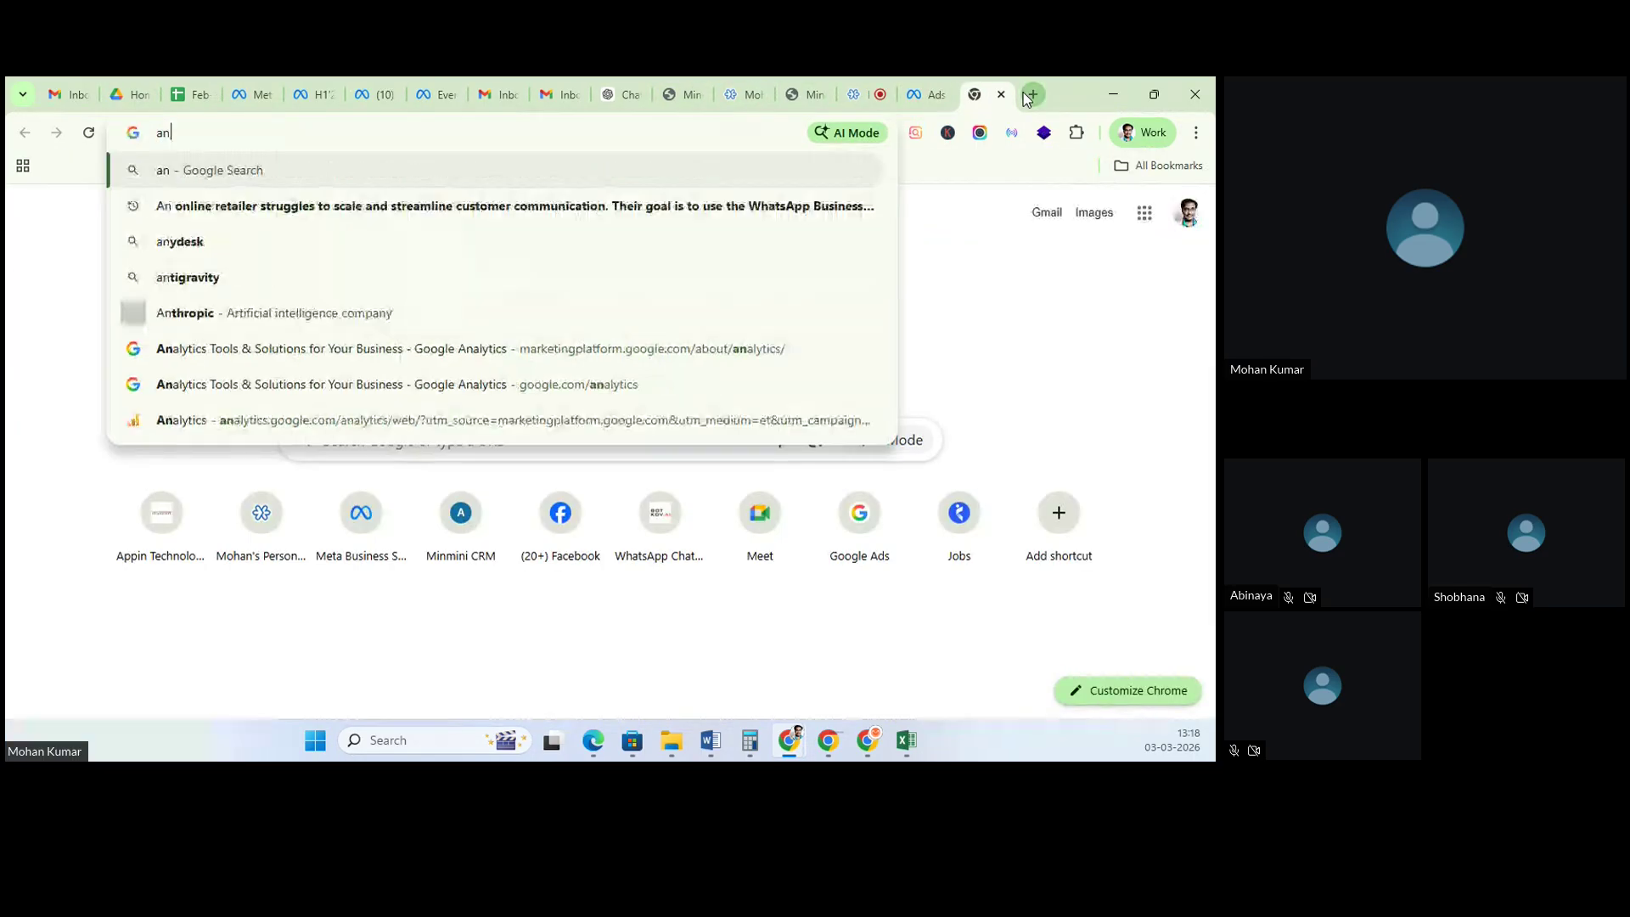
pyautogui.write('drameda')
pyautogui.press('Return')
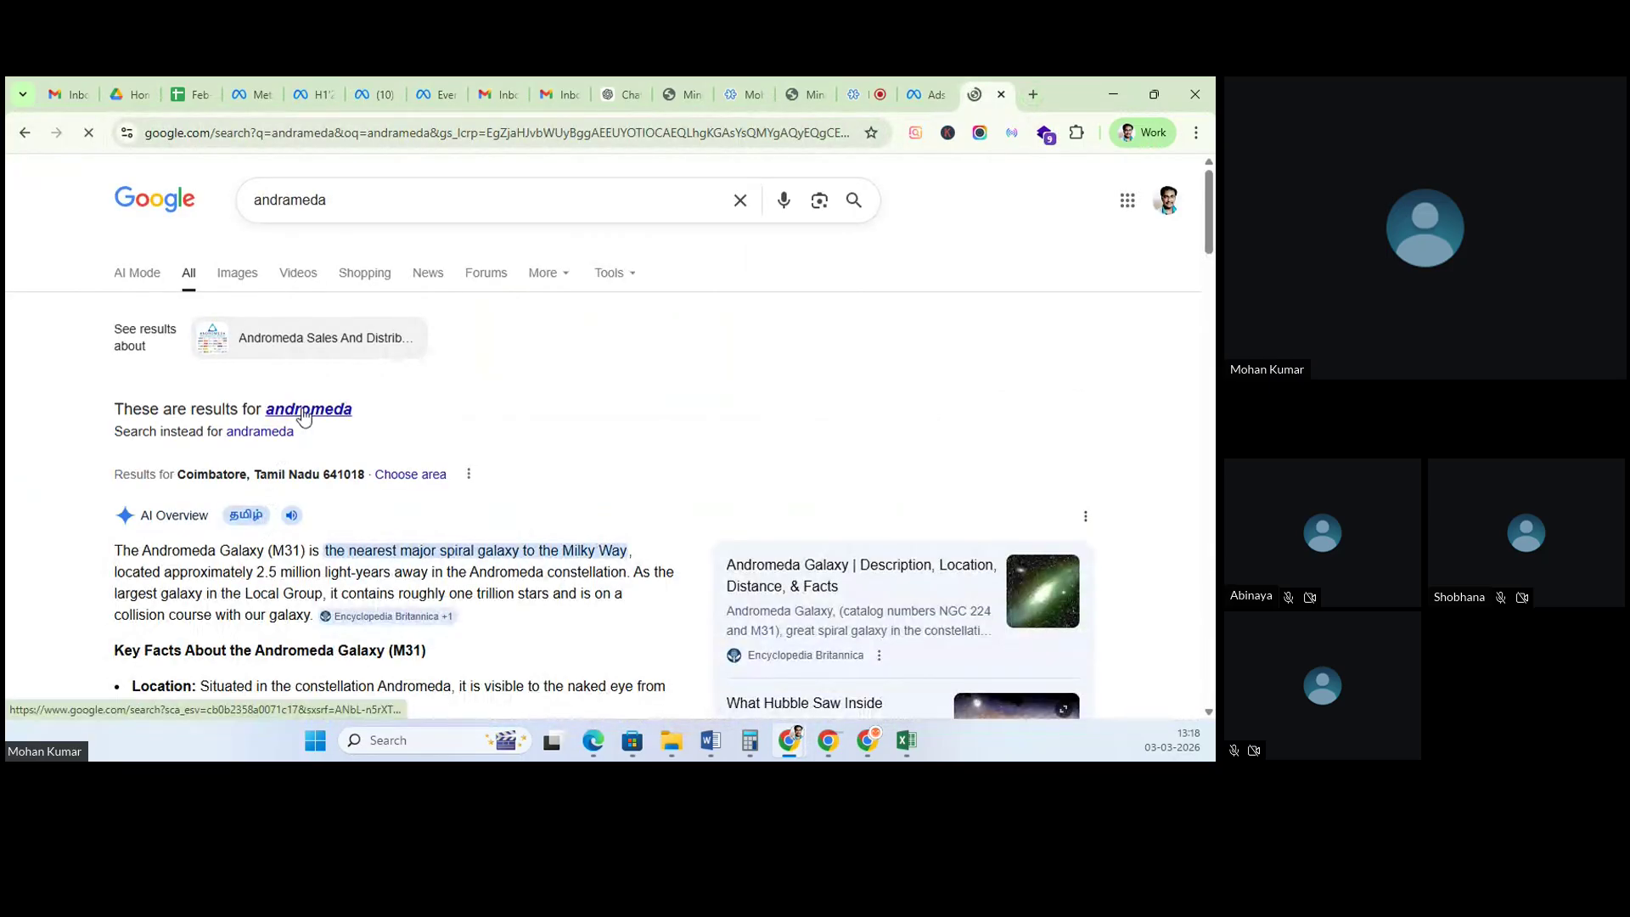
pyautogui.click(303, 414)
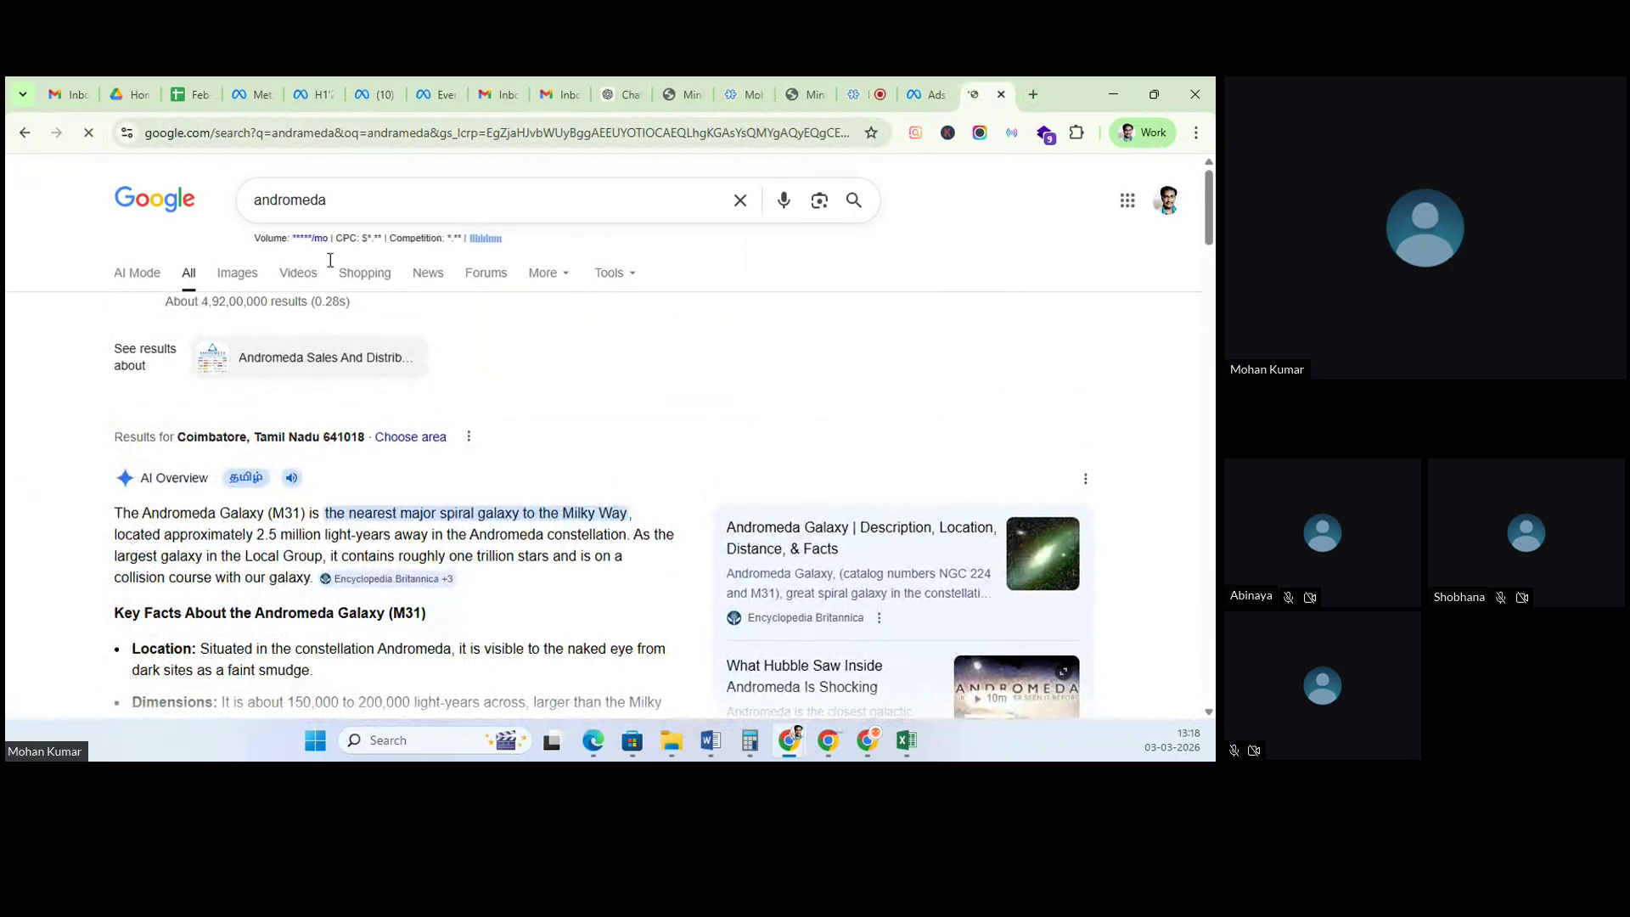
pyautogui.click(358, 206)
pyautogui.write('meta')
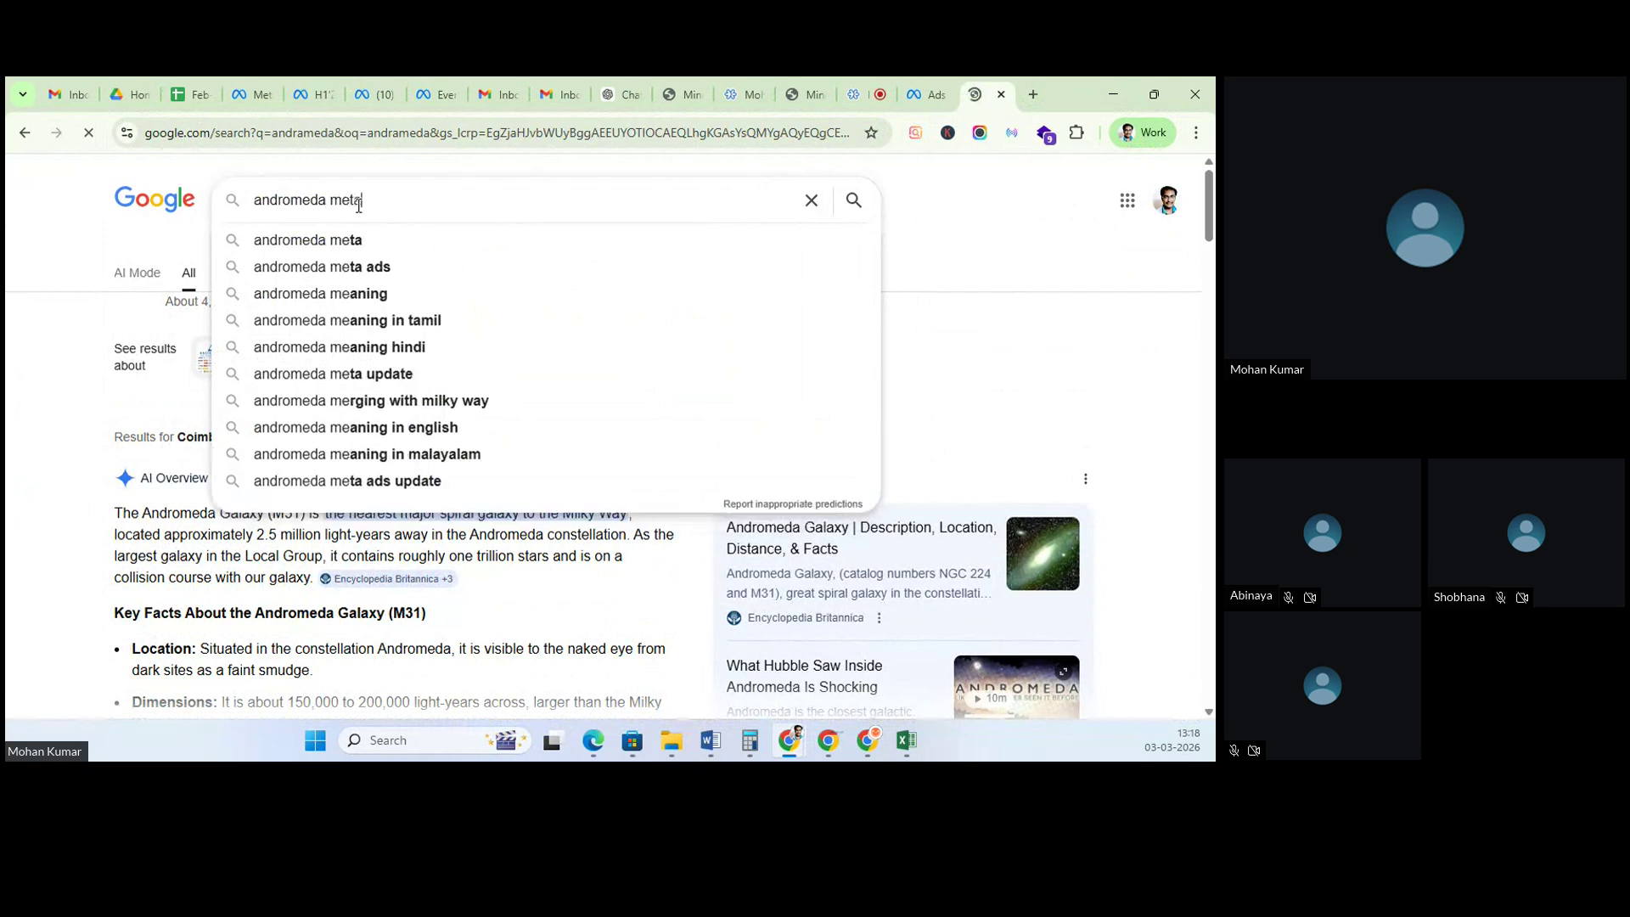
pyautogui.press('Return')
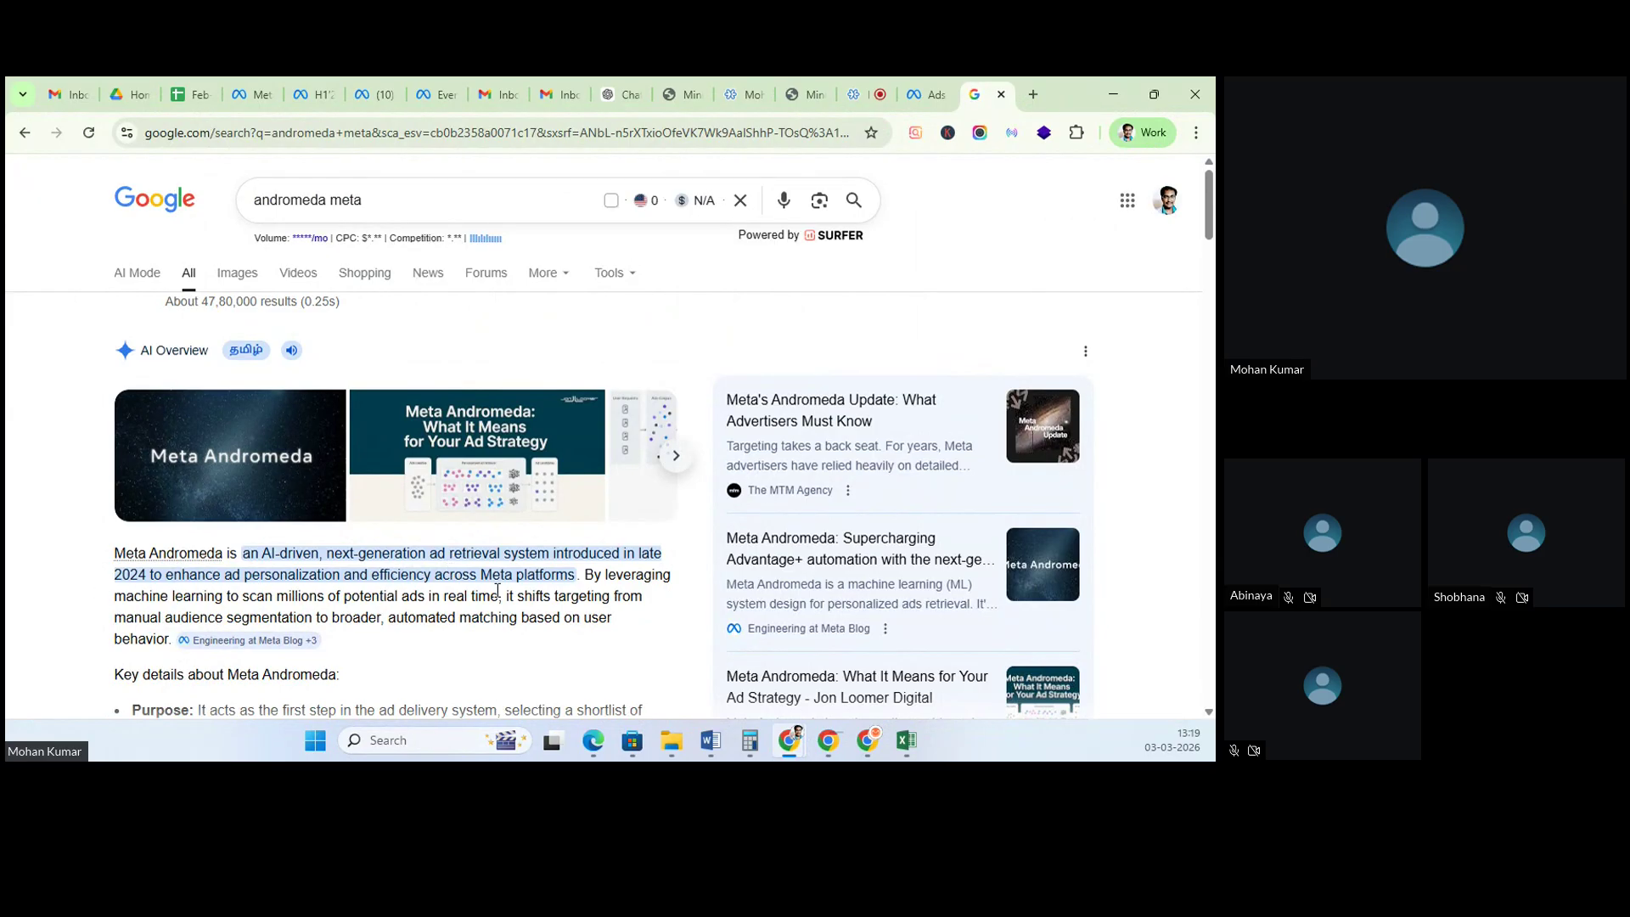
# Step: Expand the AI Overview on Meta Andromeda and read its Performance Shift and Creative-First Approach points, highlighting the relevant text
pyautogui.scroll(-1, 356, 573)
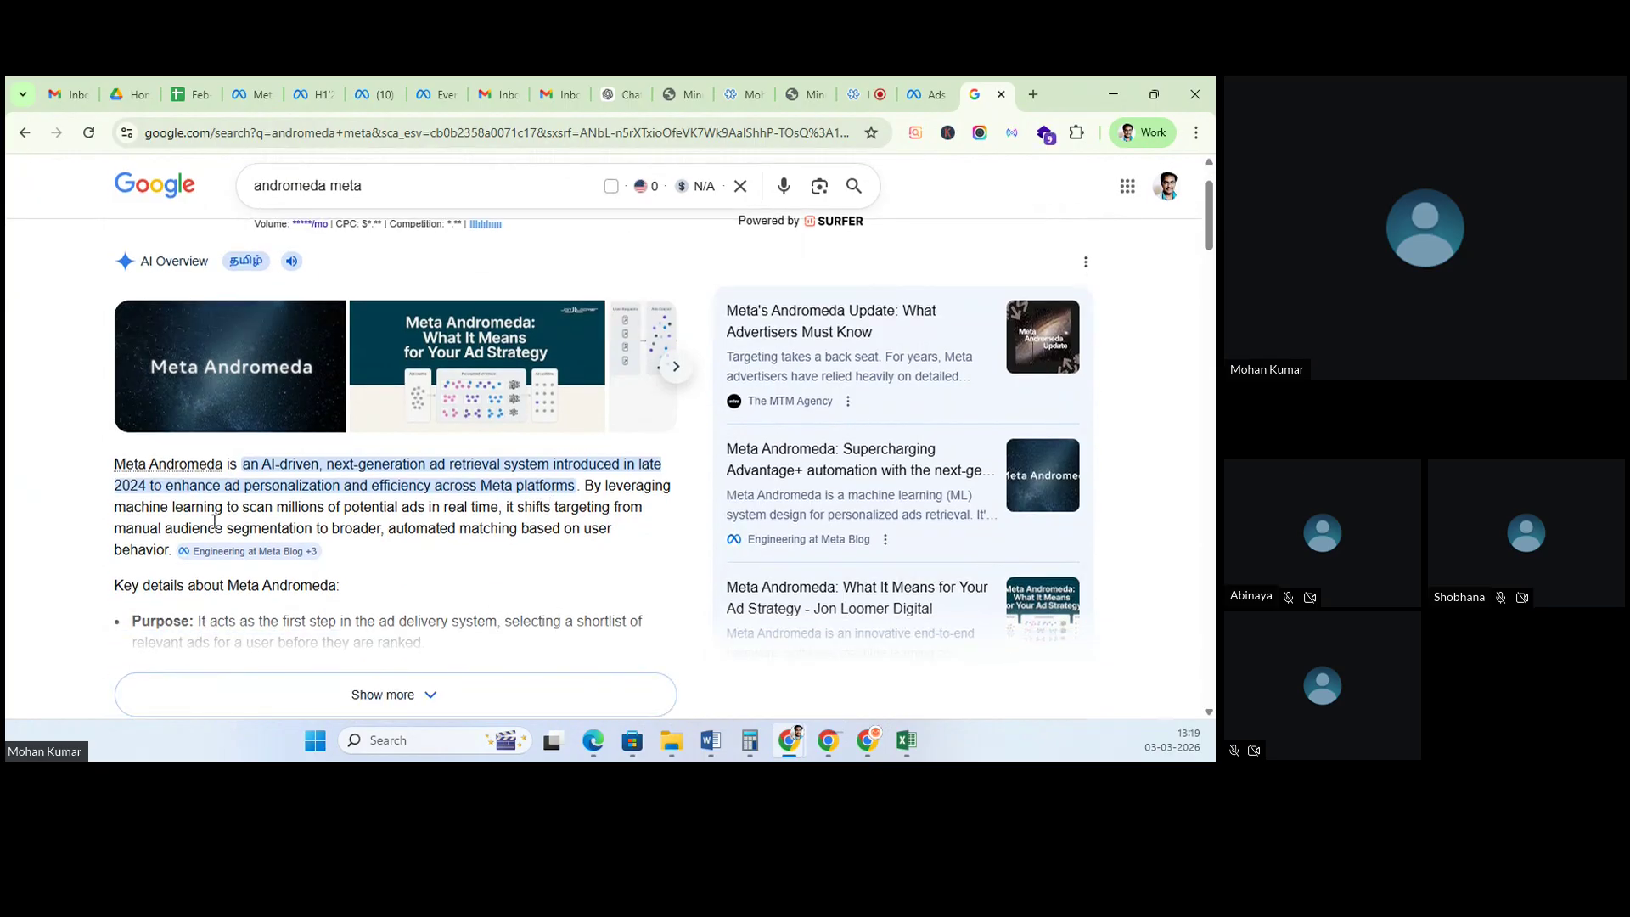
pyautogui.scroll(-1, 440, 577)
pyautogui.click(397, 620)
pyautogui.scroll(-2, 255, 425)
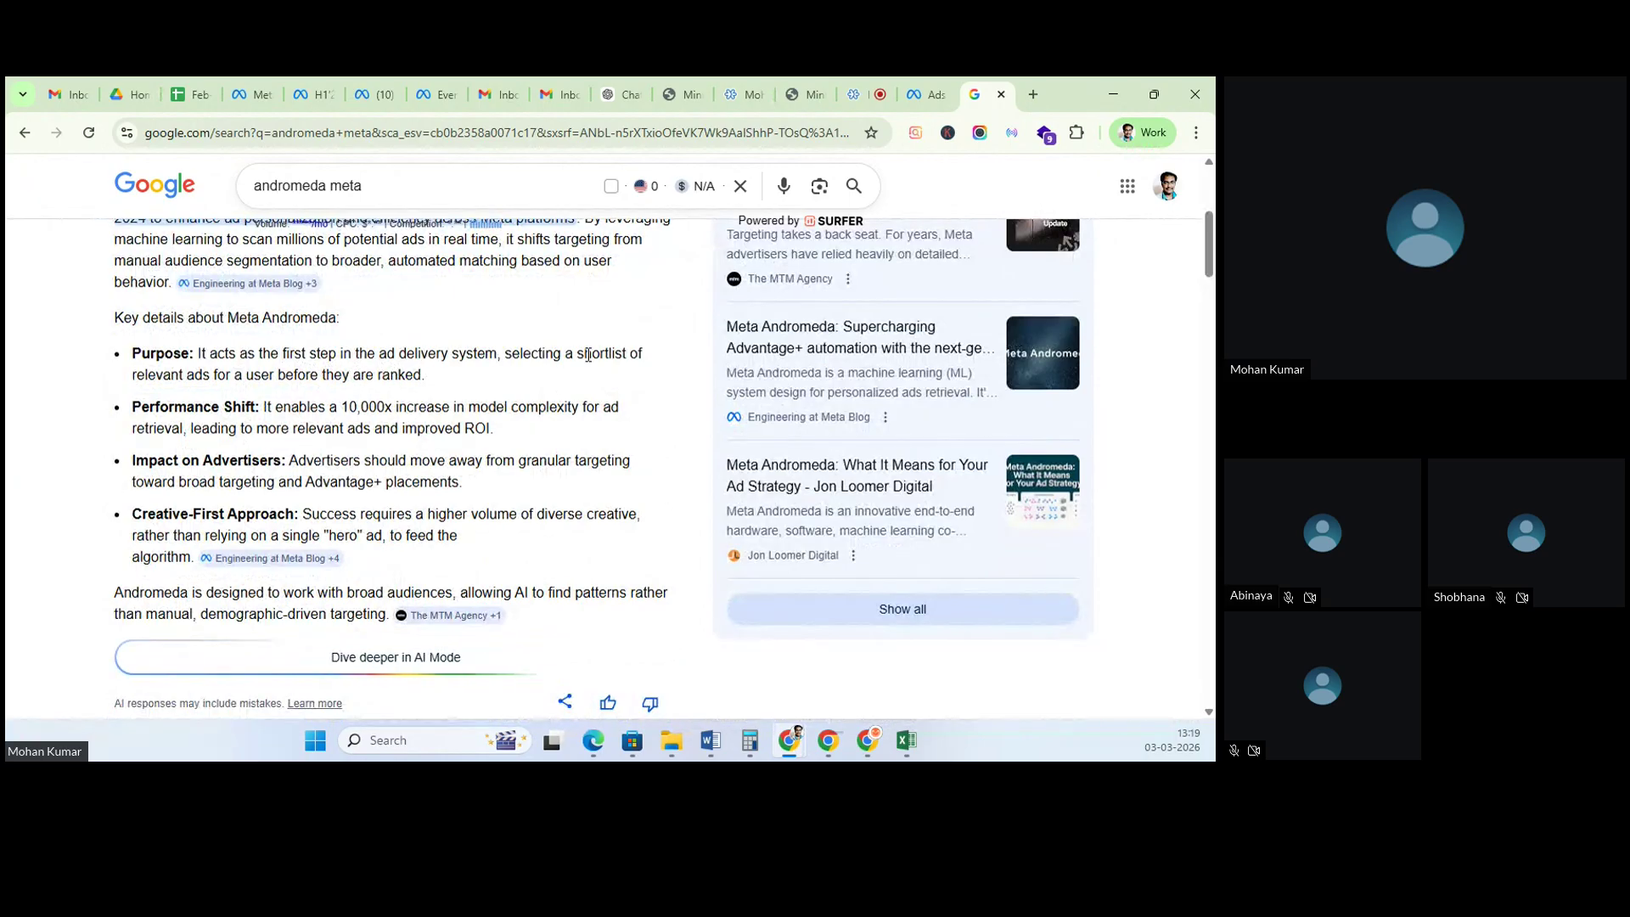
pyautogui.moveTo(273, 412); pyautogui.dragTo(619, 410)
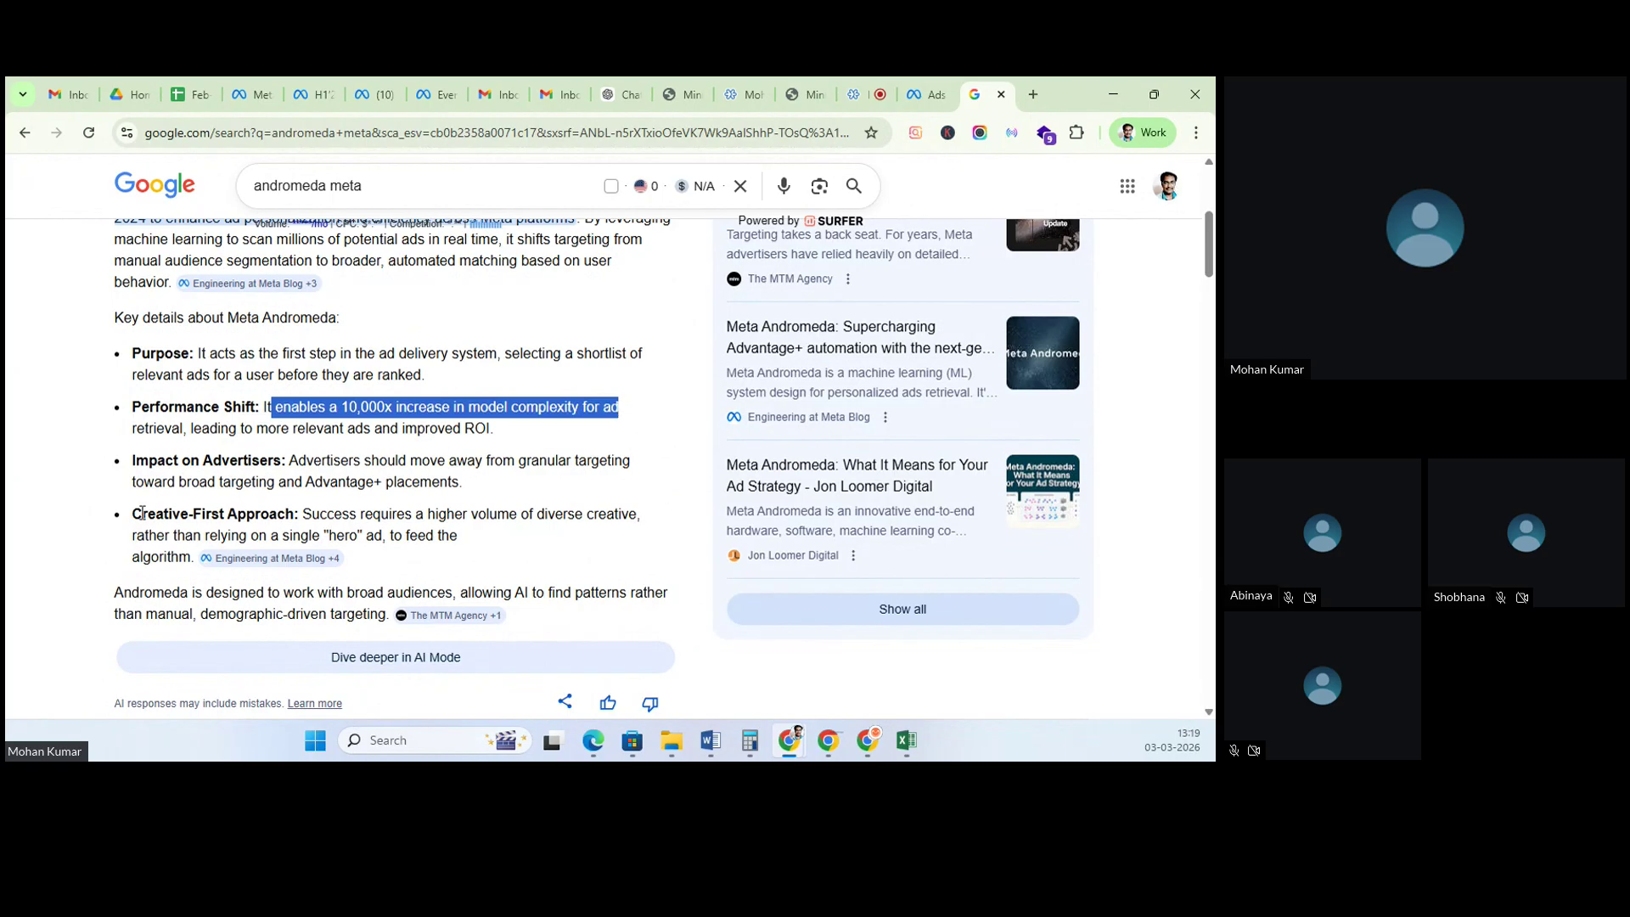
pyautogui.moveTo(133, 515); pyautogui.dragTo(487, 544)
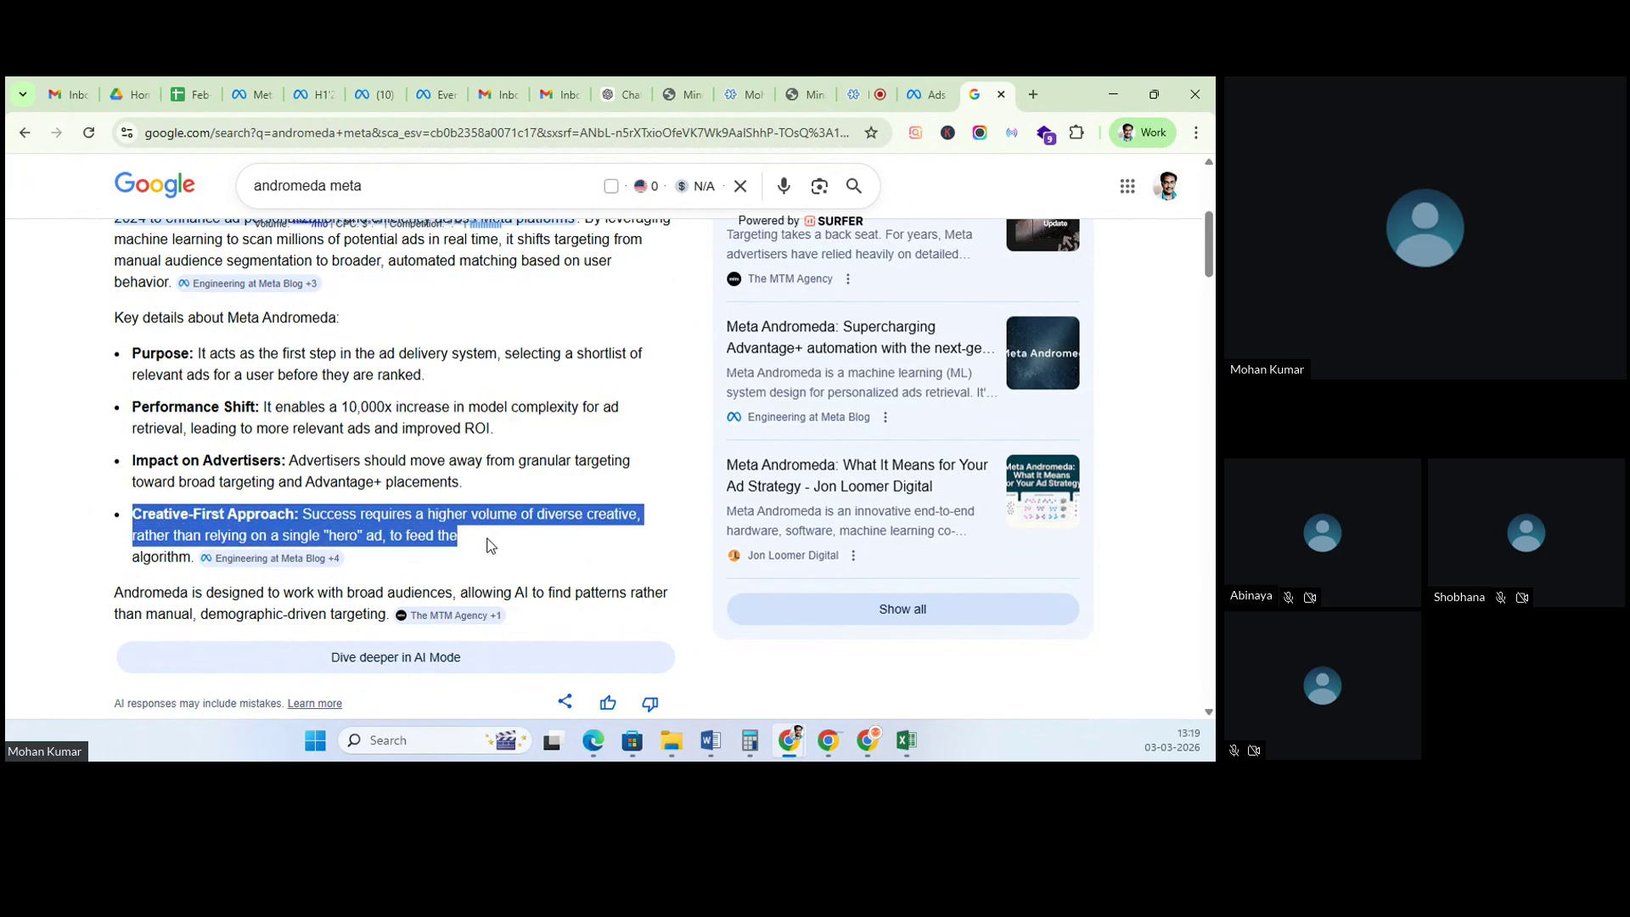
pyautogui.click(544, 543)
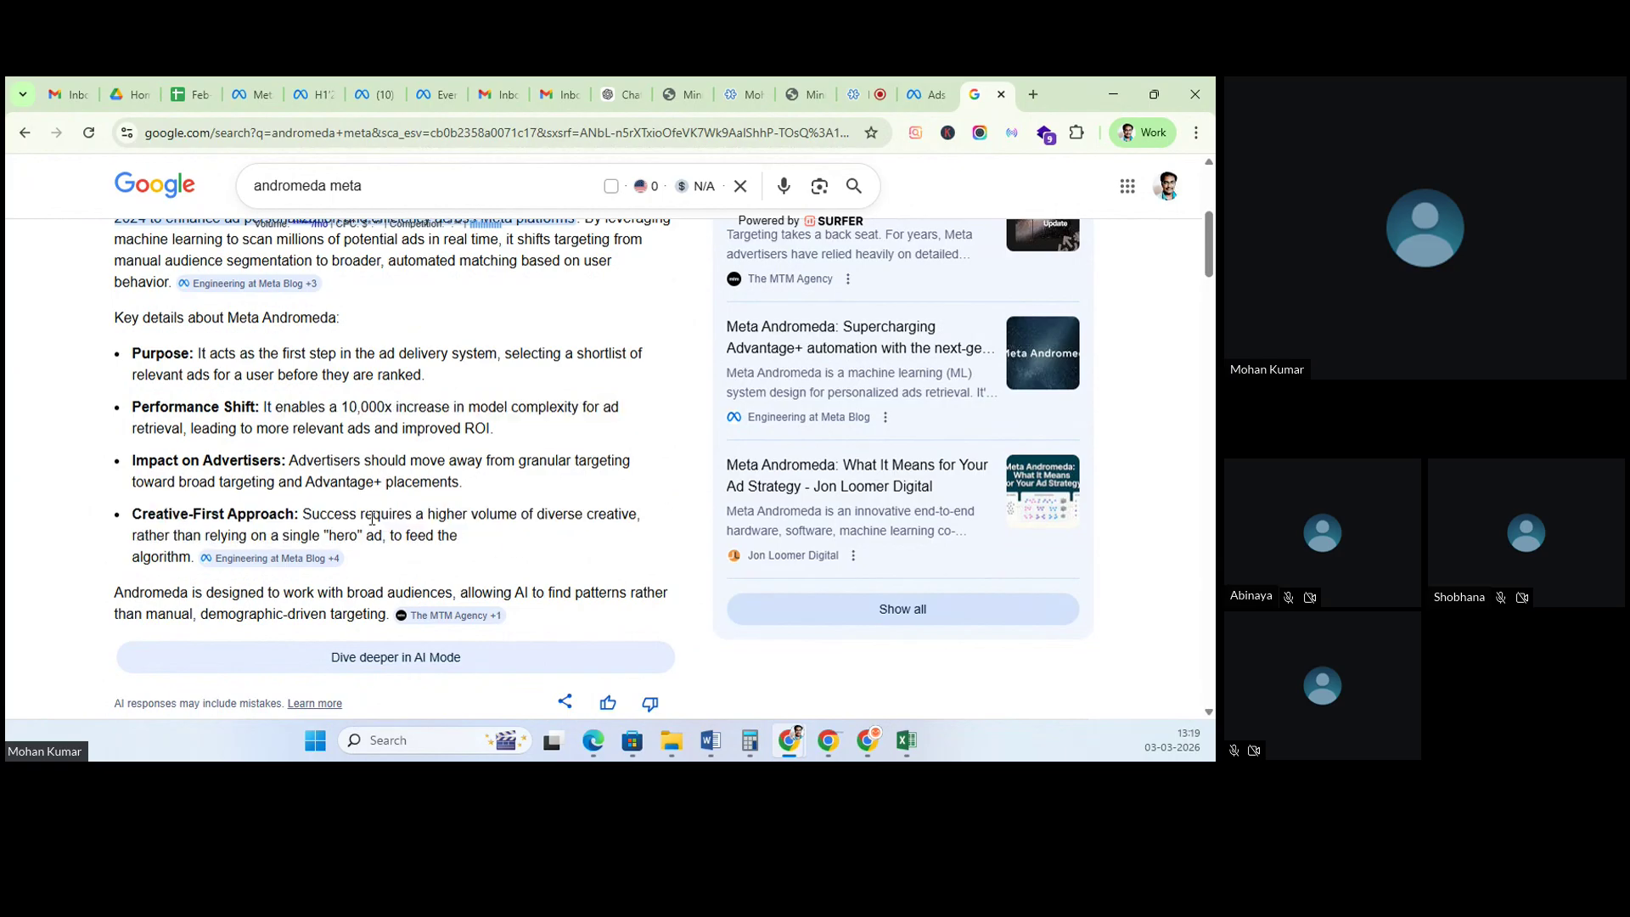
pyautogui.moveTo(133, 537); pyautogui.dragTo(478, 540)
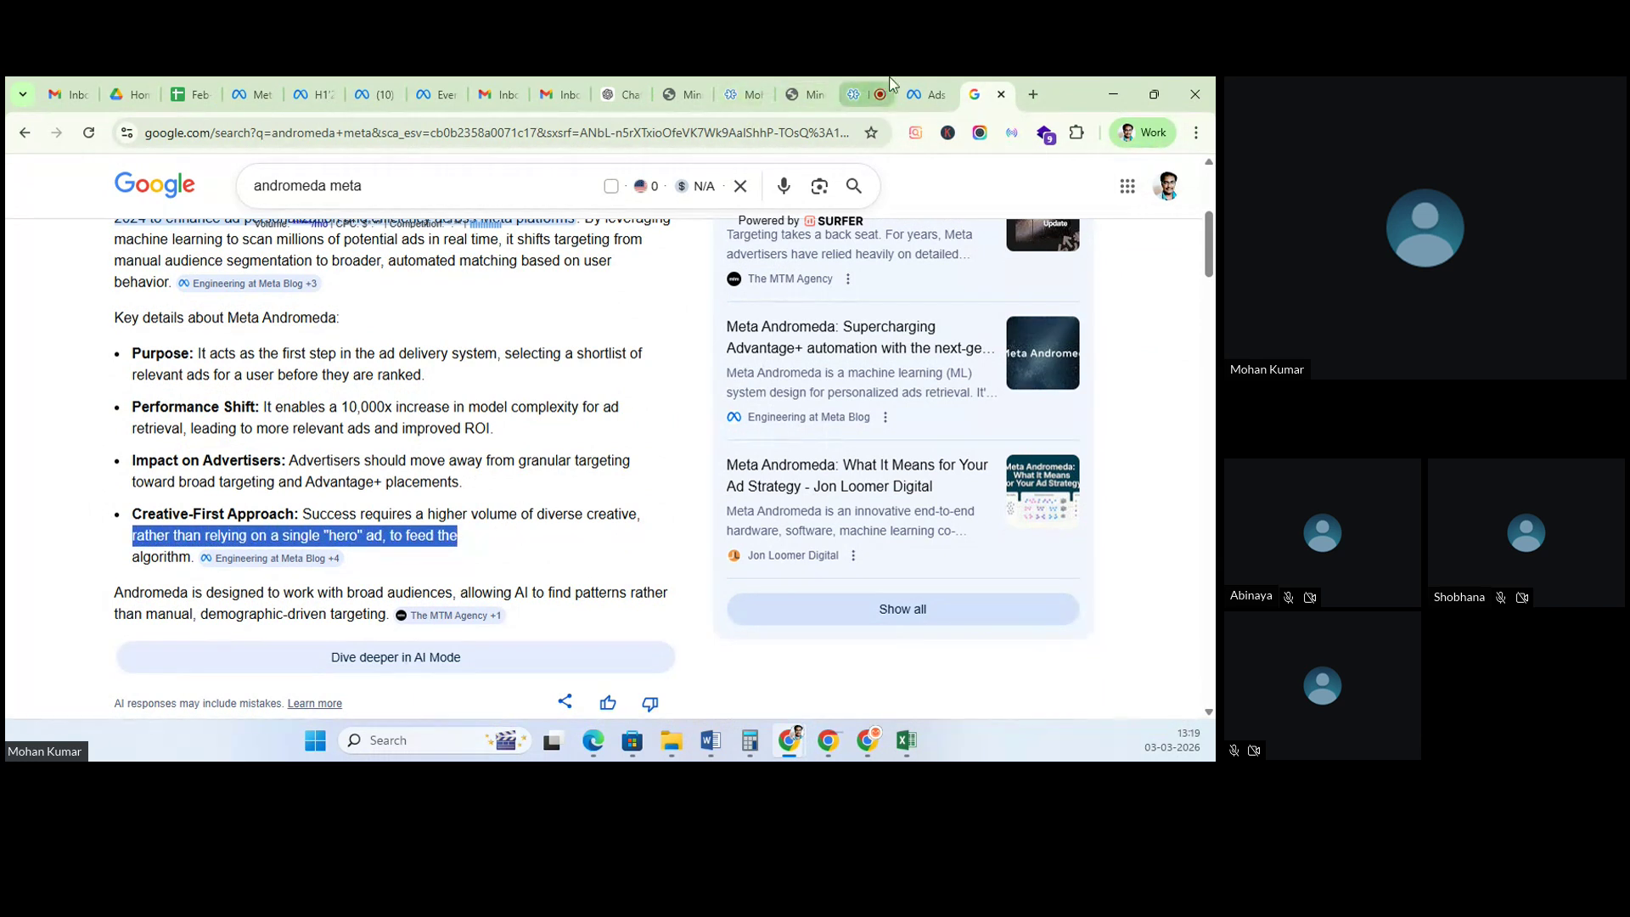
# Step: Return to the draft campaign in Ads Manager and rename it Leads-Form-DM-03March2026
pyautogui.hotkey('ctrl', 'shift', 'Tab')
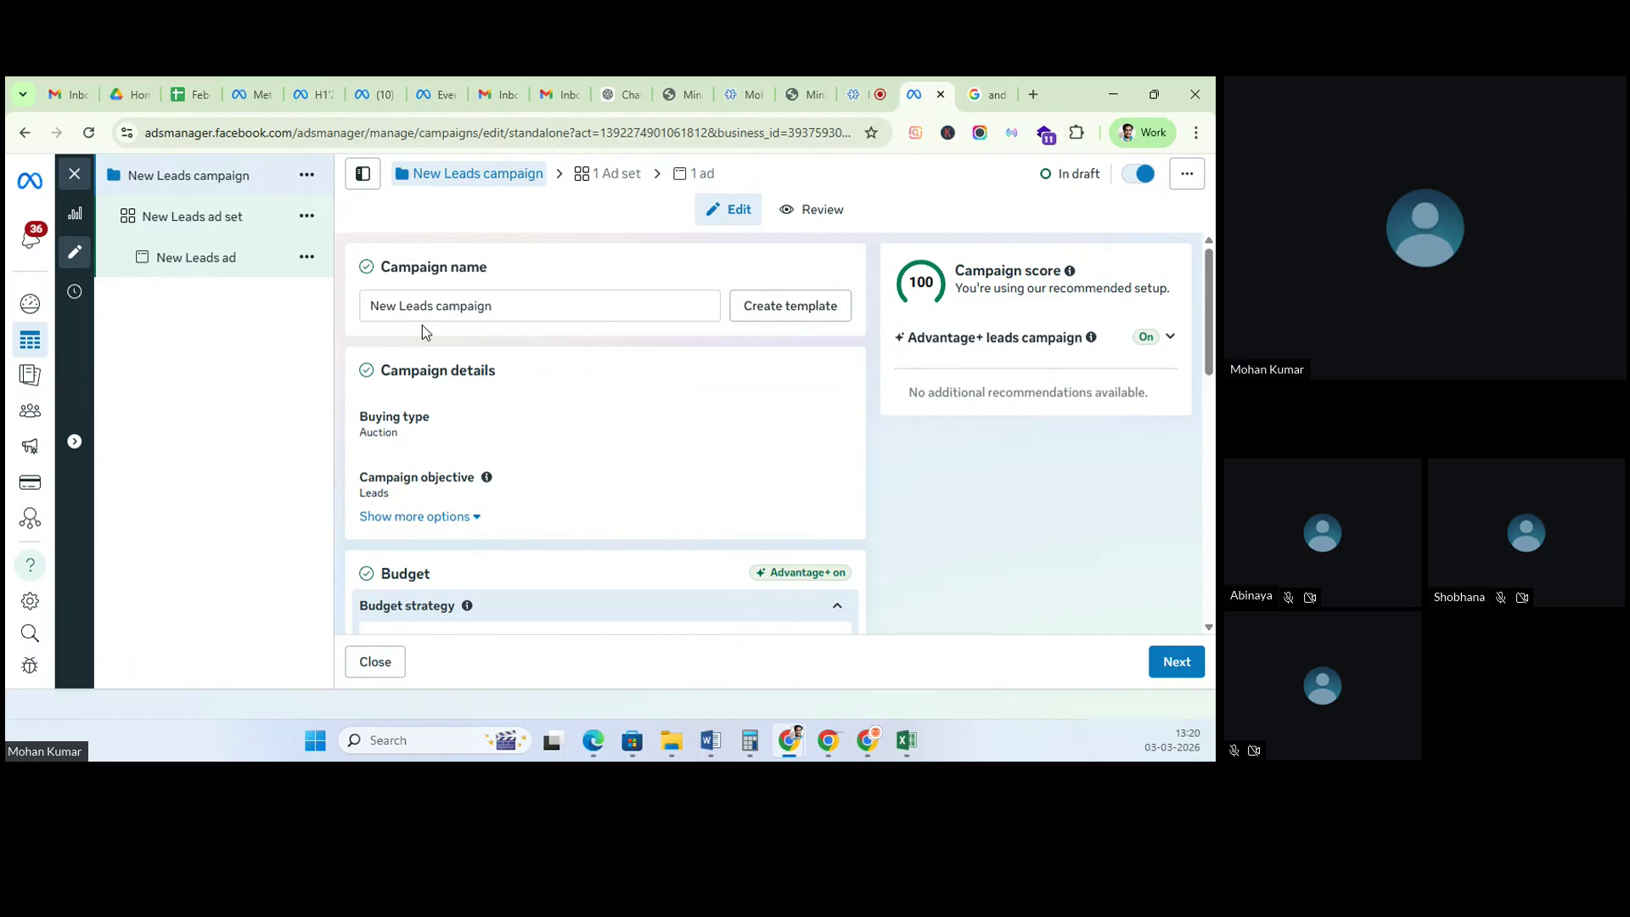
pyautogui.tripleClick(516, 307)
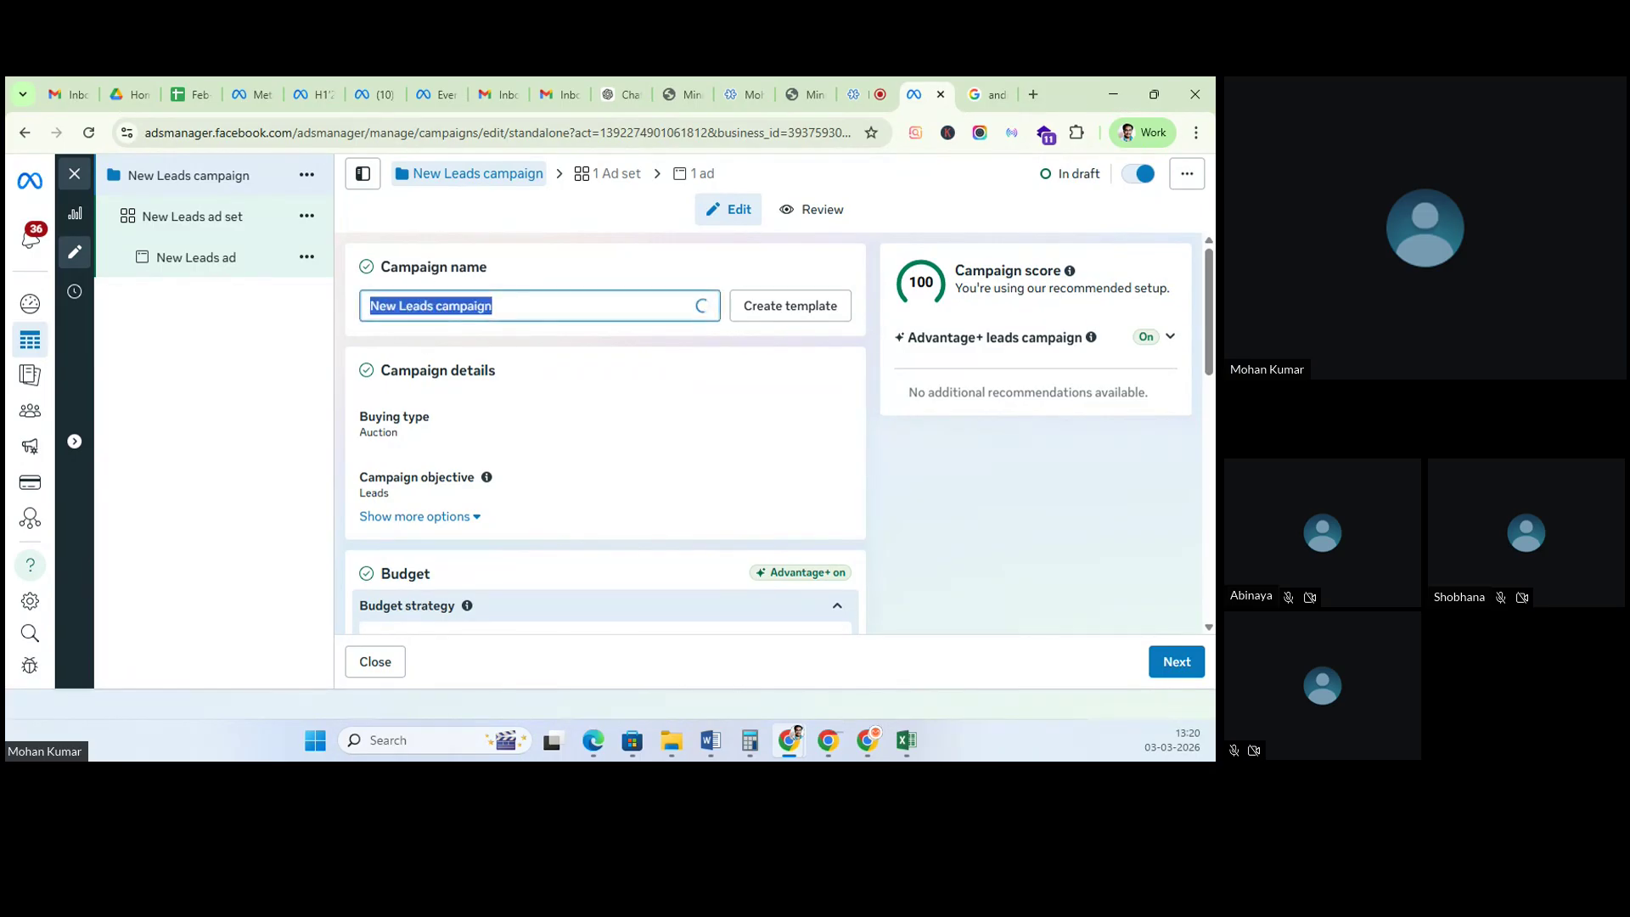
pyautogui.write('Leads')
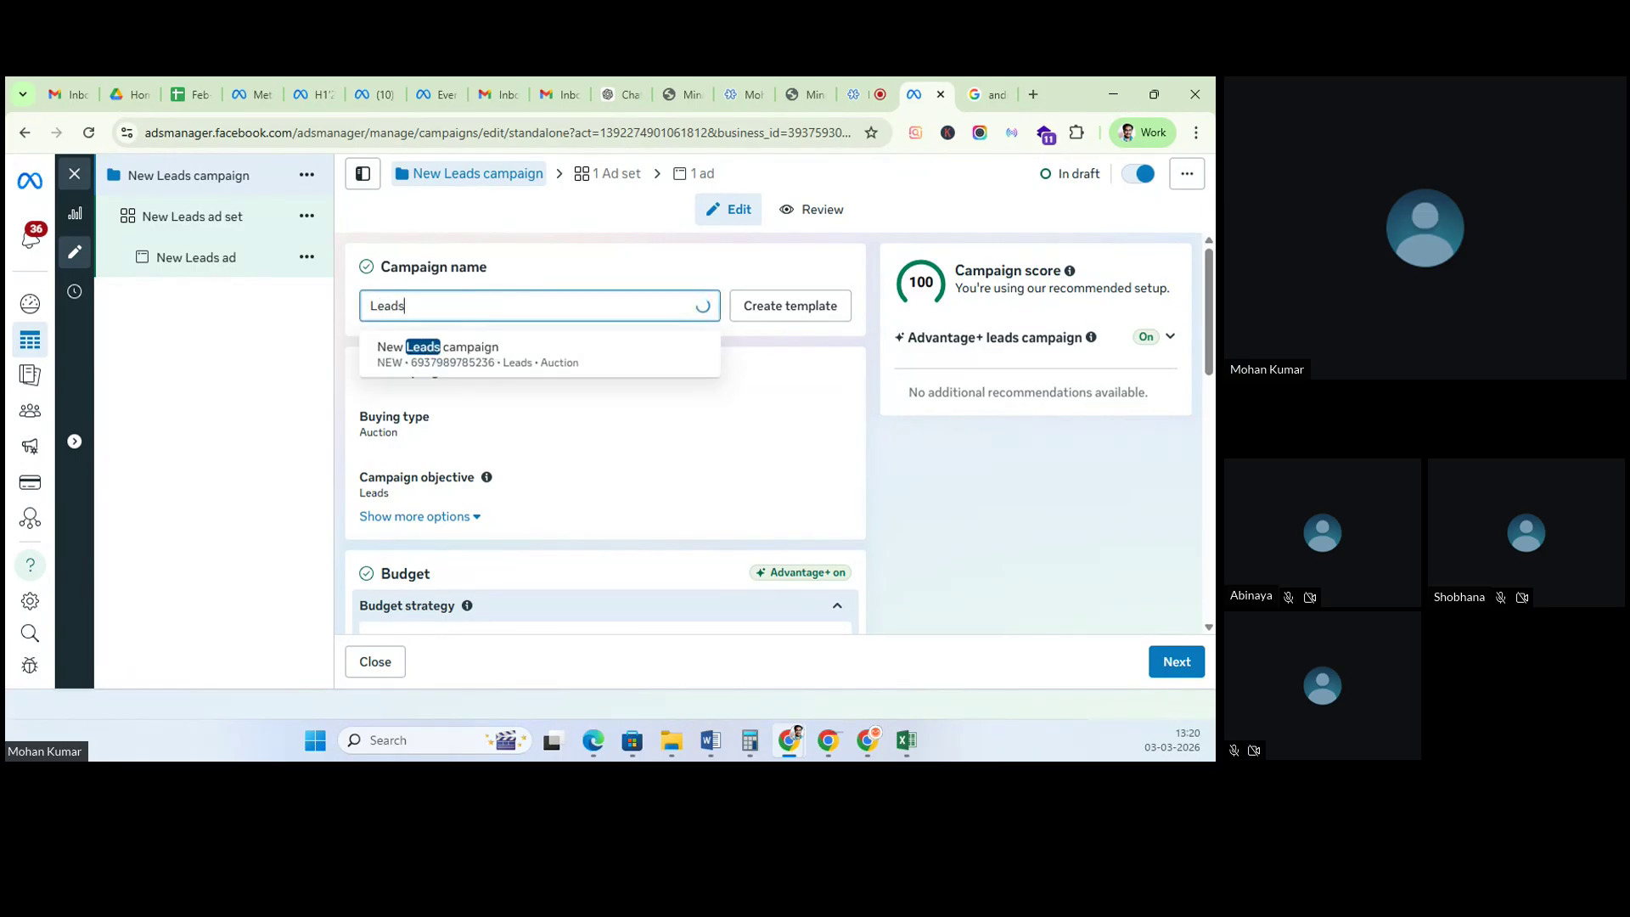
pyautogui.write('-')
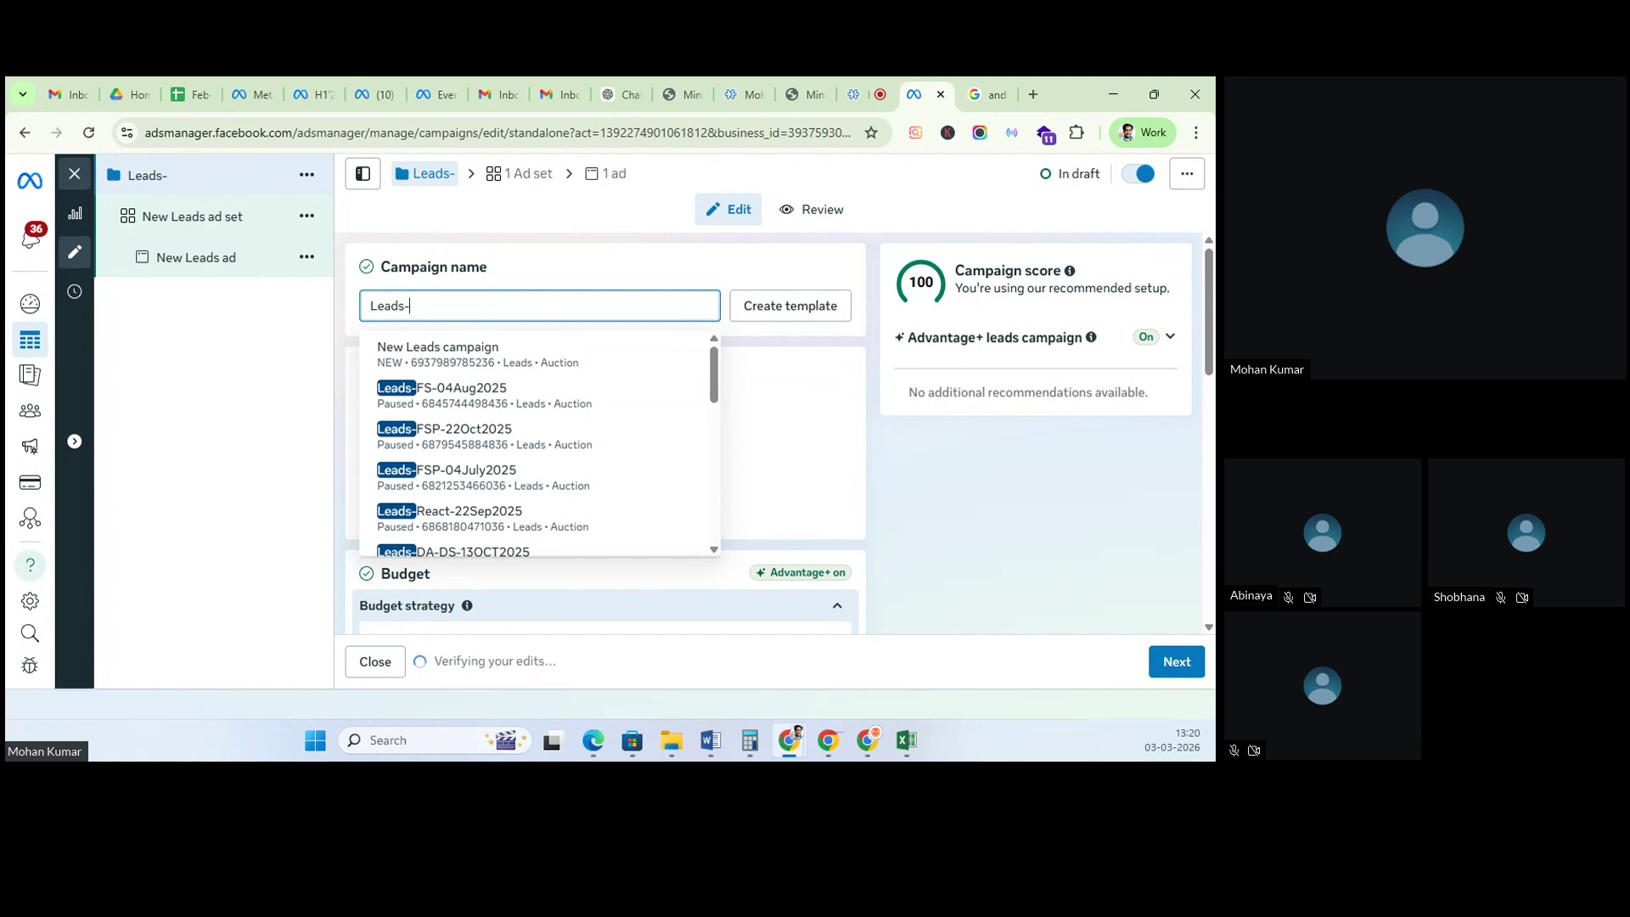
pyautogui.write('Form')
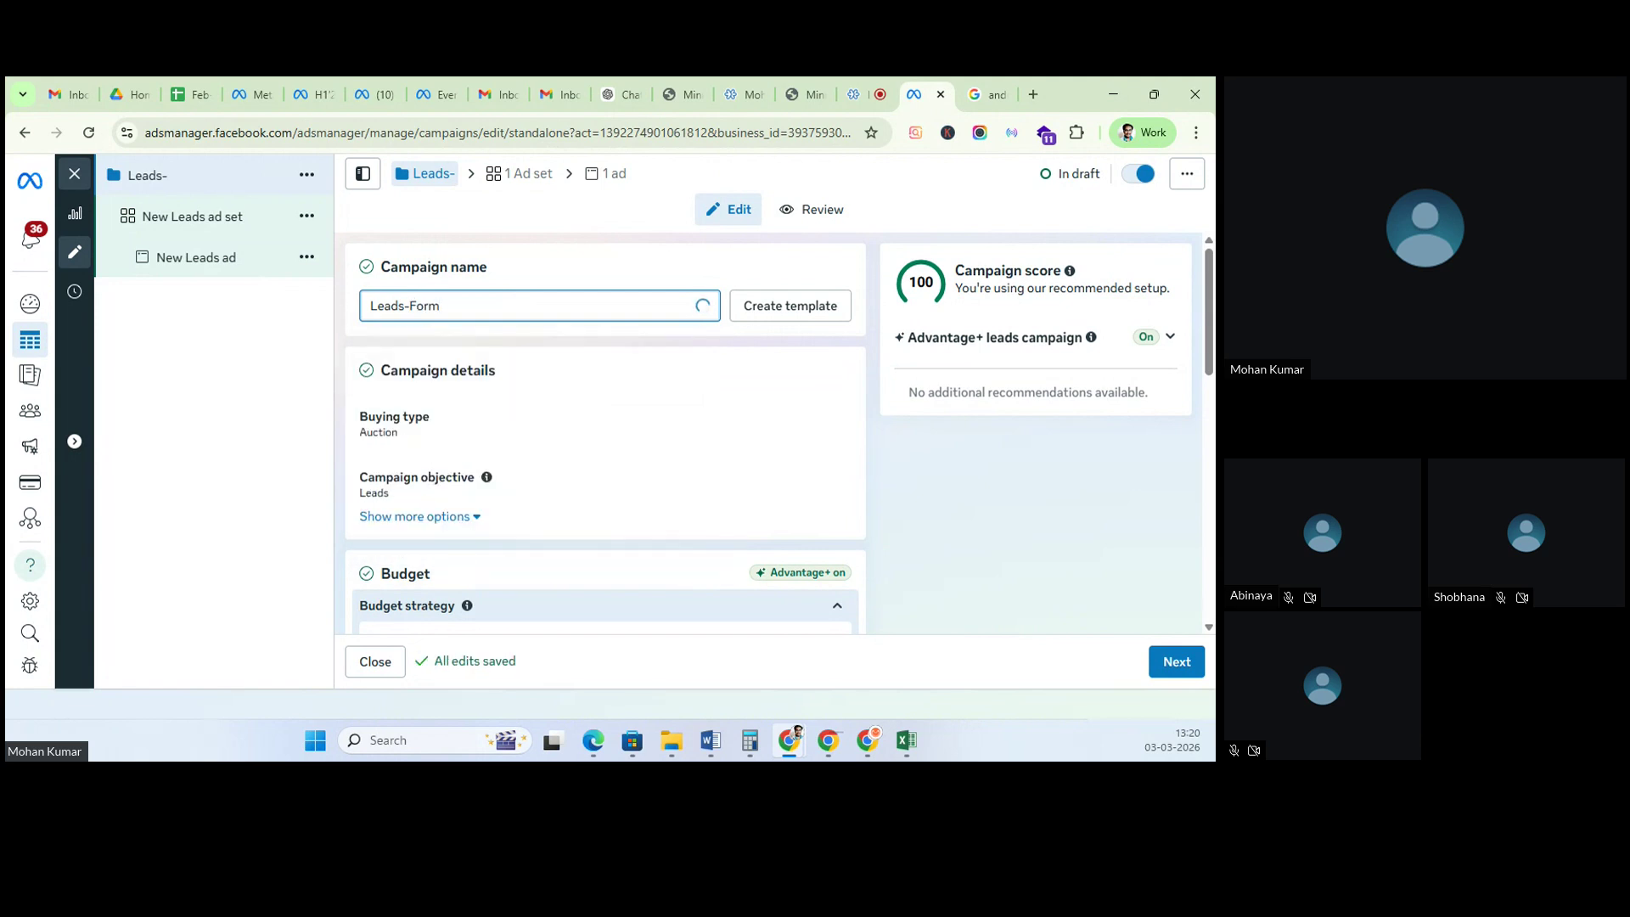
pyautogui.write('-D')
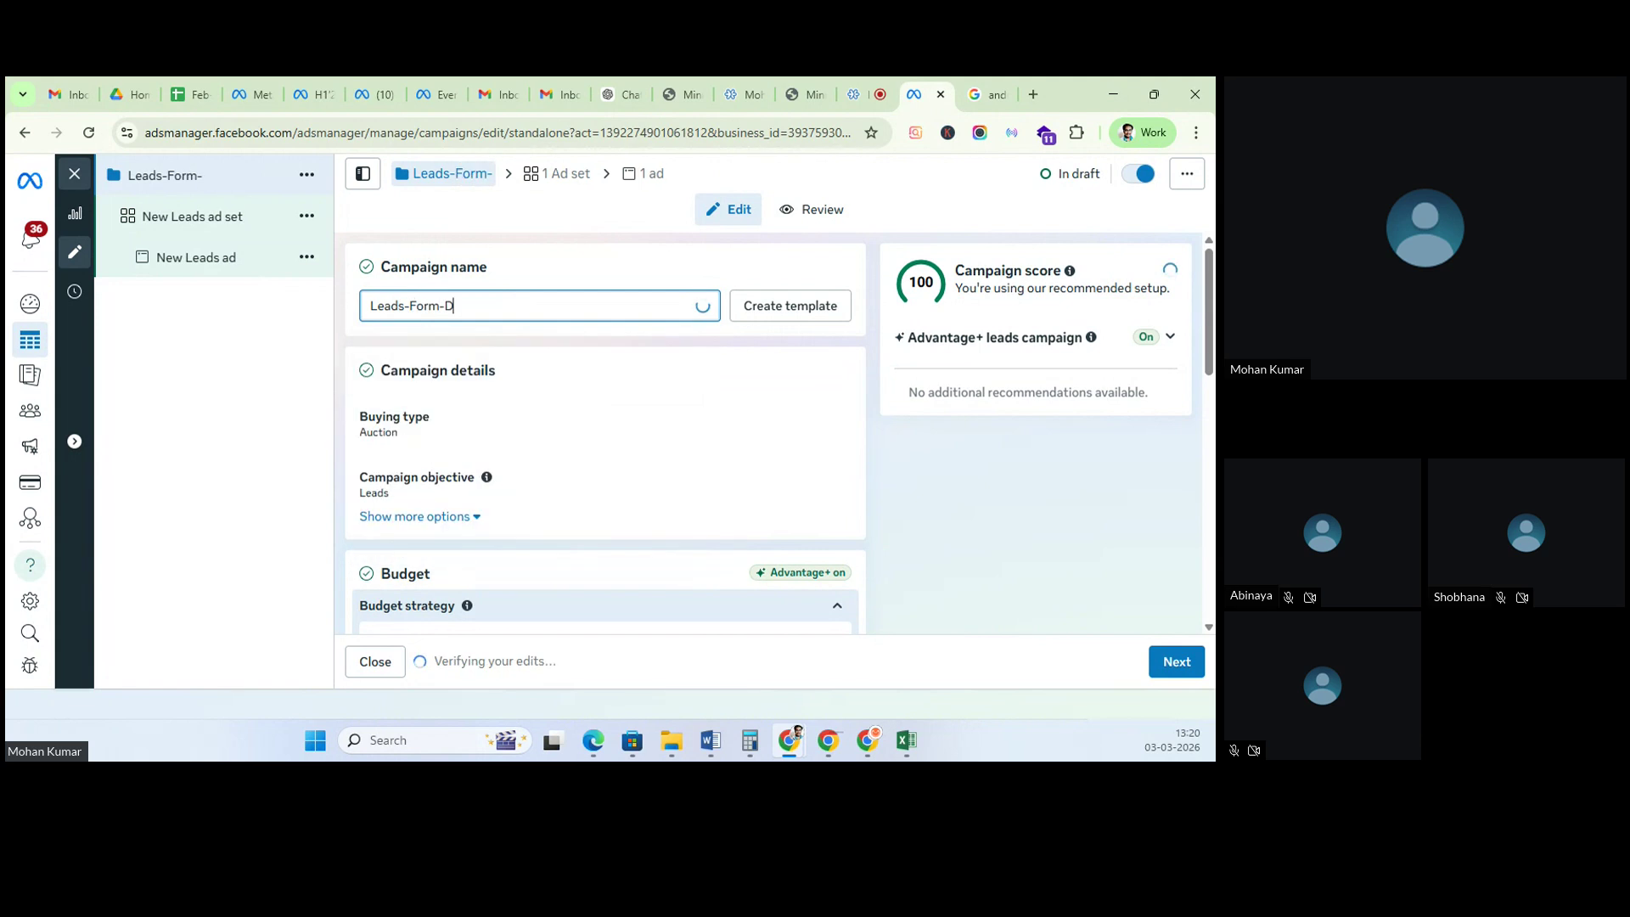
pyautogui.write('M-')
pyautogui.write('03Marc')
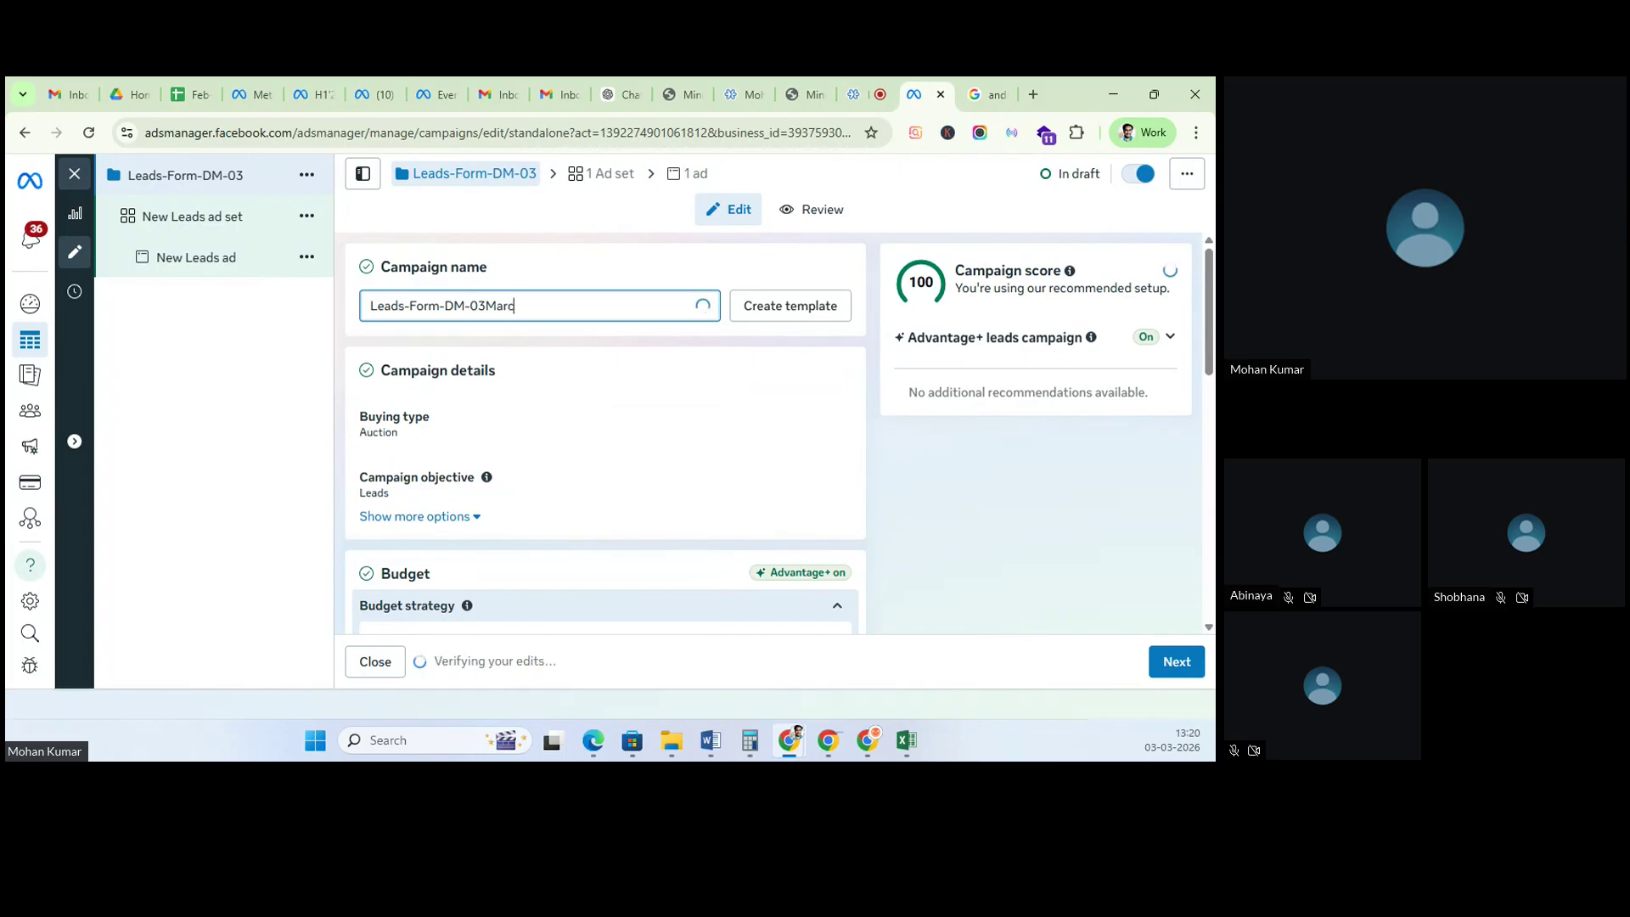
pyautogui.write('h2026')
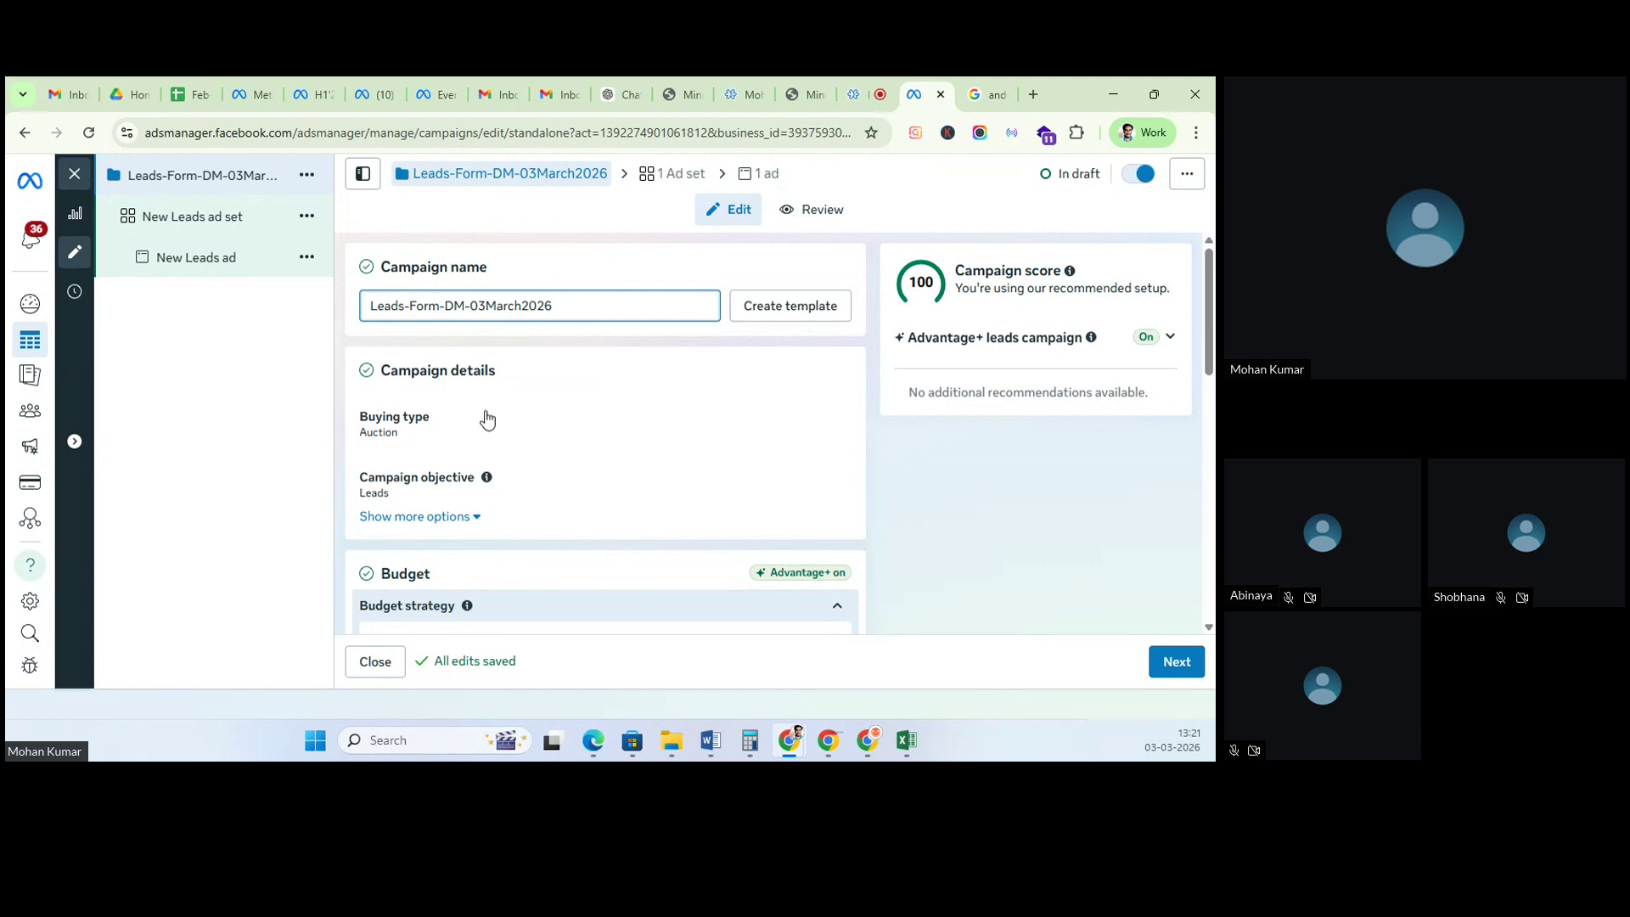
pyautogui.click(904, 524)
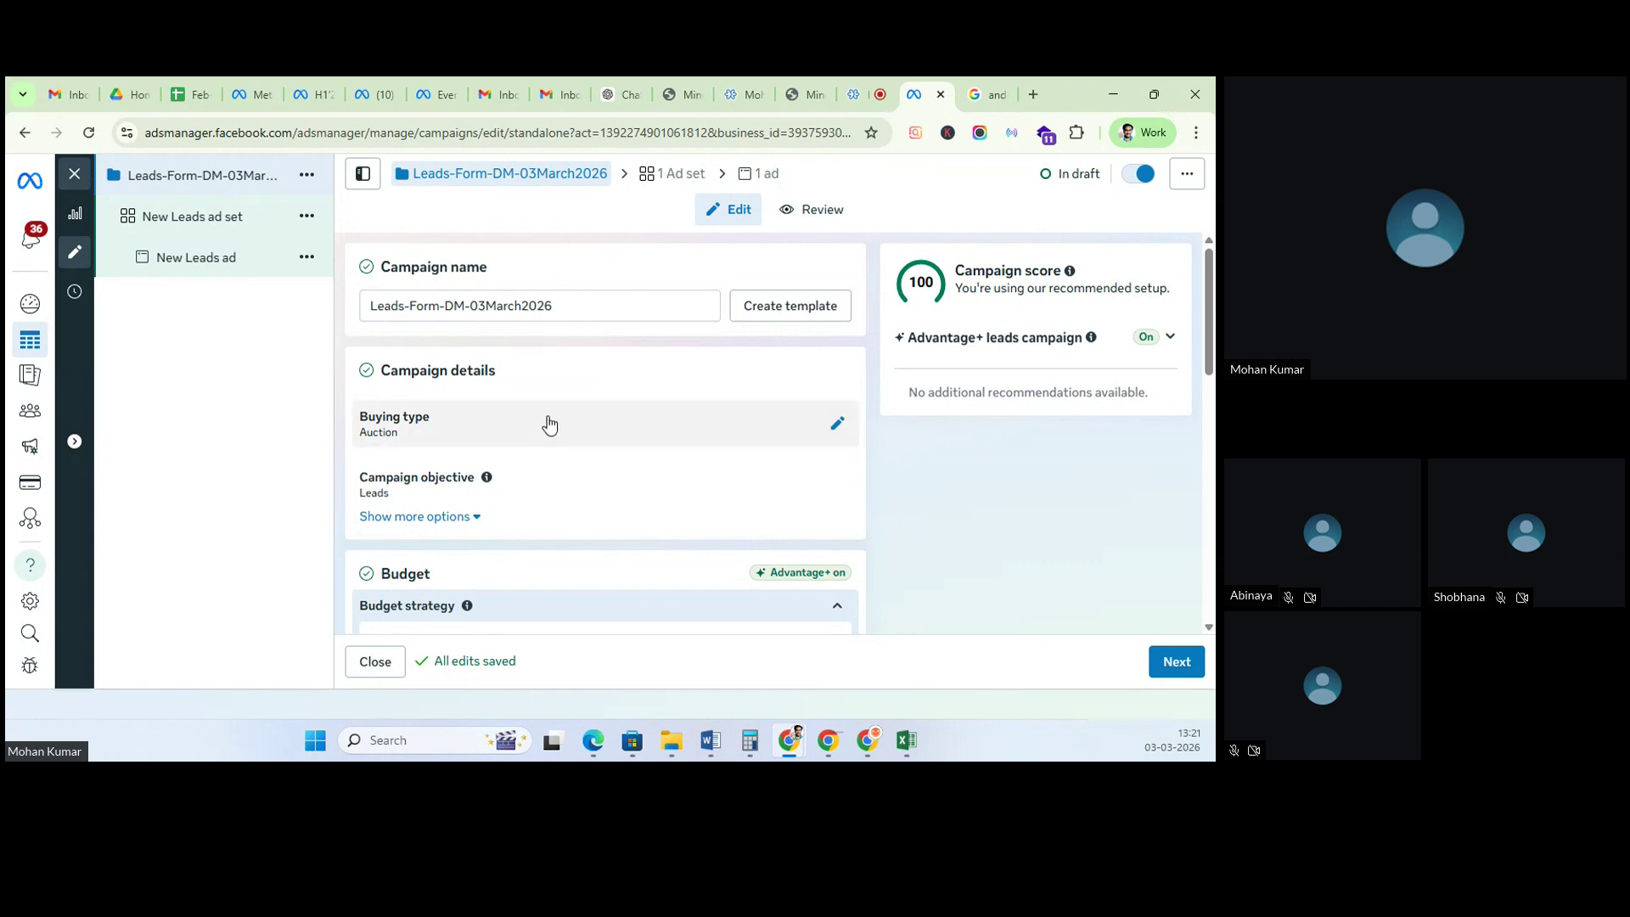
# Step: Show the additional campaign details options and review the budget strategy choices and the daily budget amount
pyautogui.click(433, 524)
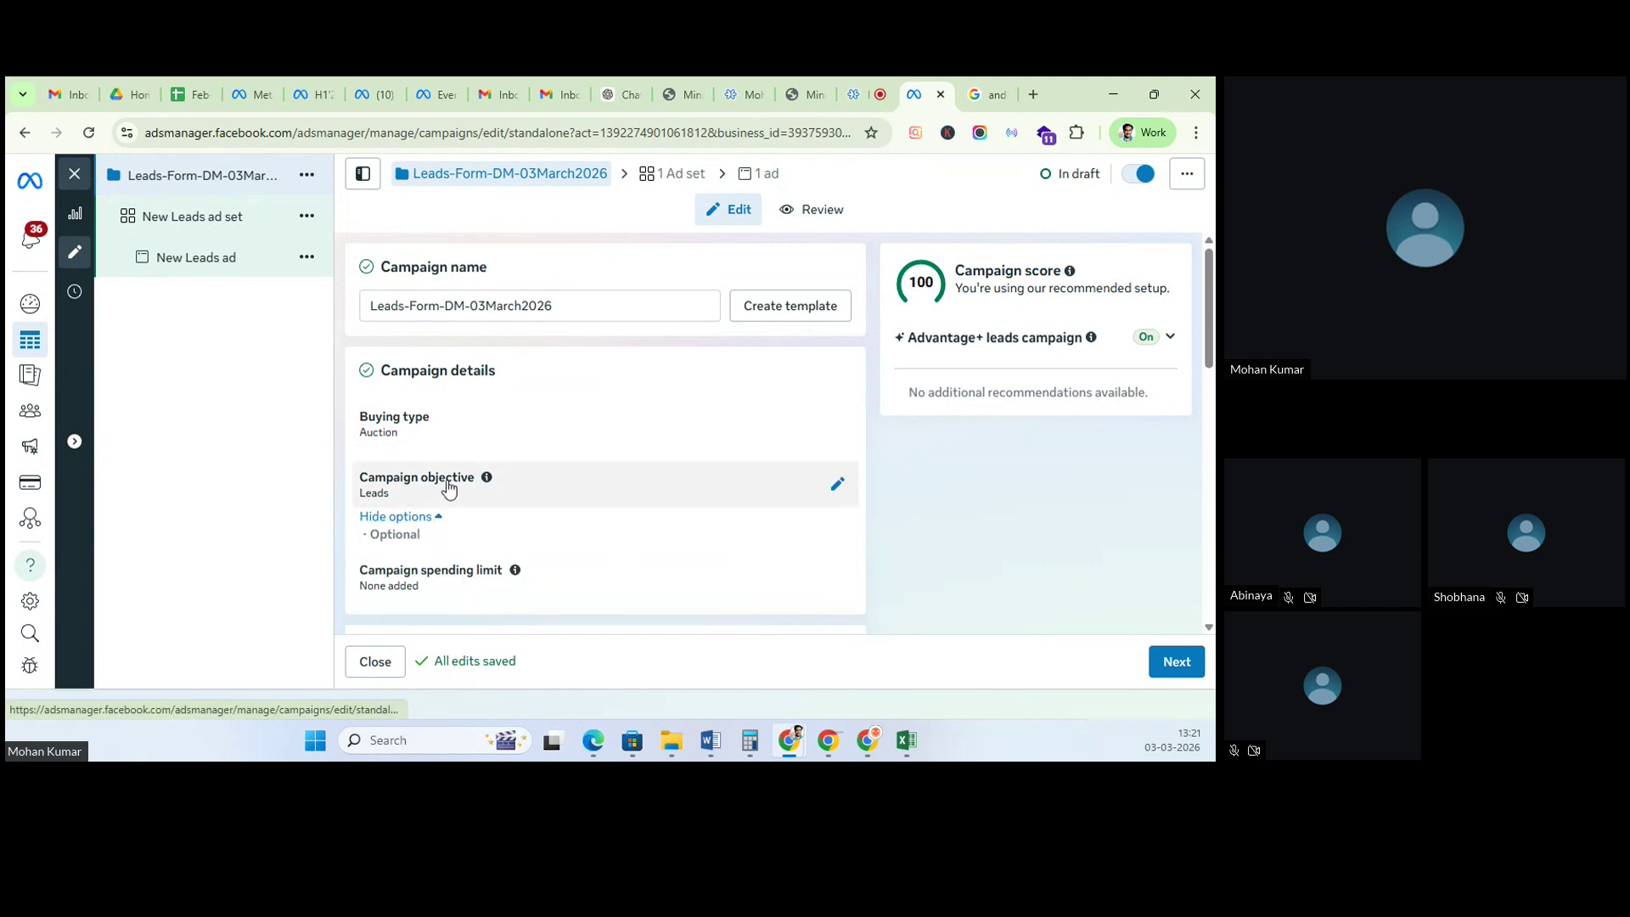
pyautogui.scroll(-2, 467, 498)
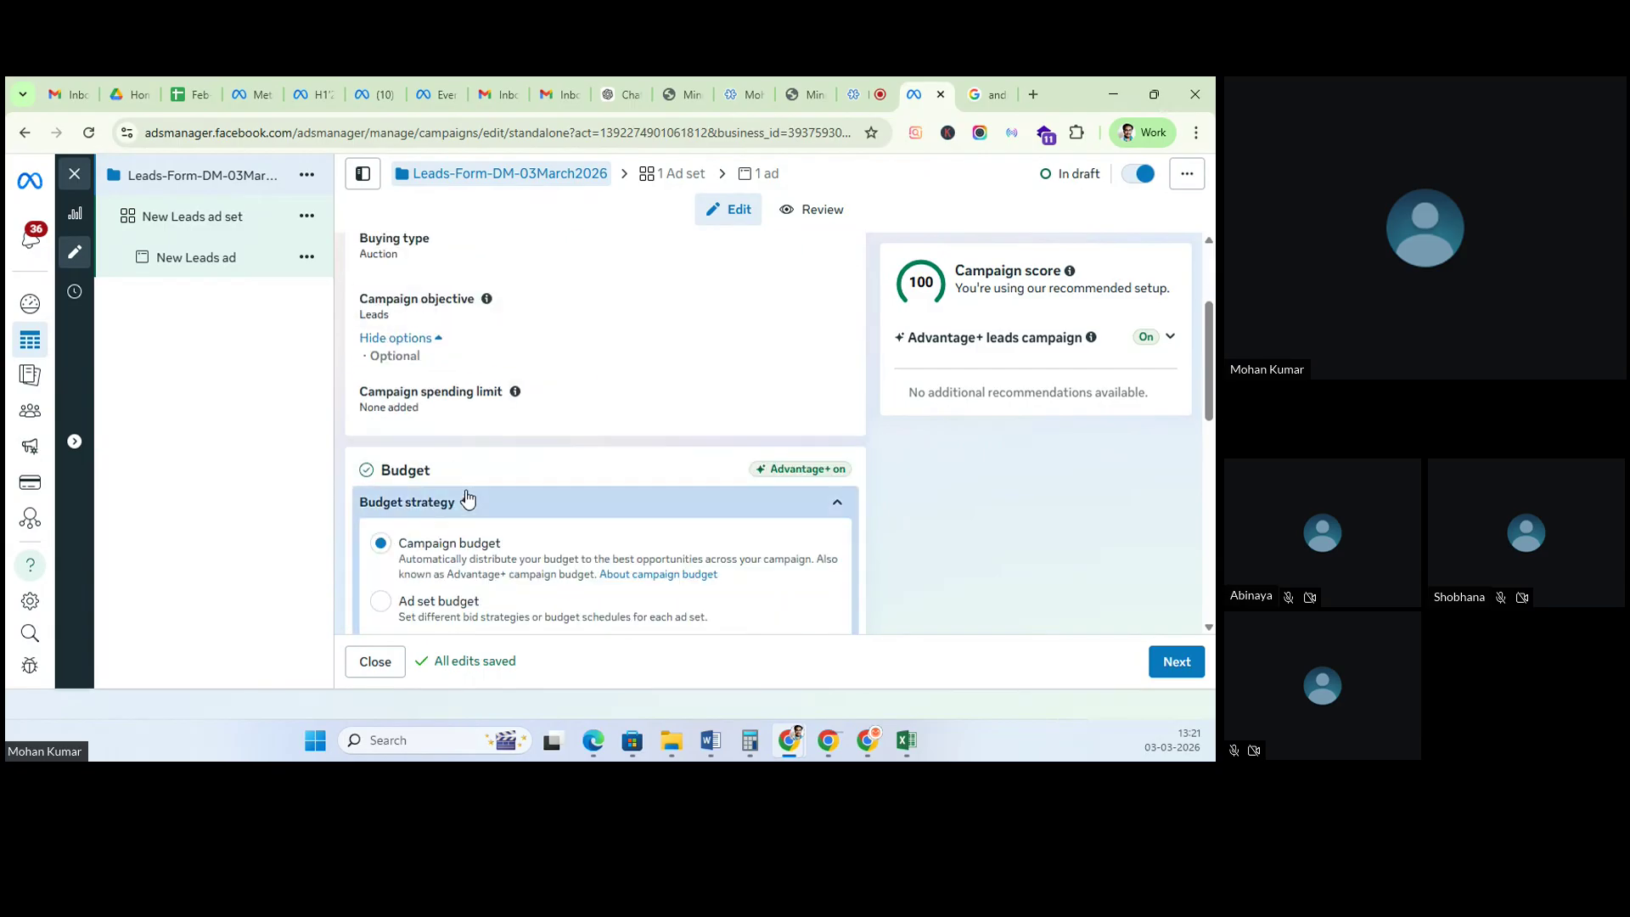
pyautogui.scroll(-2, 498, 442)
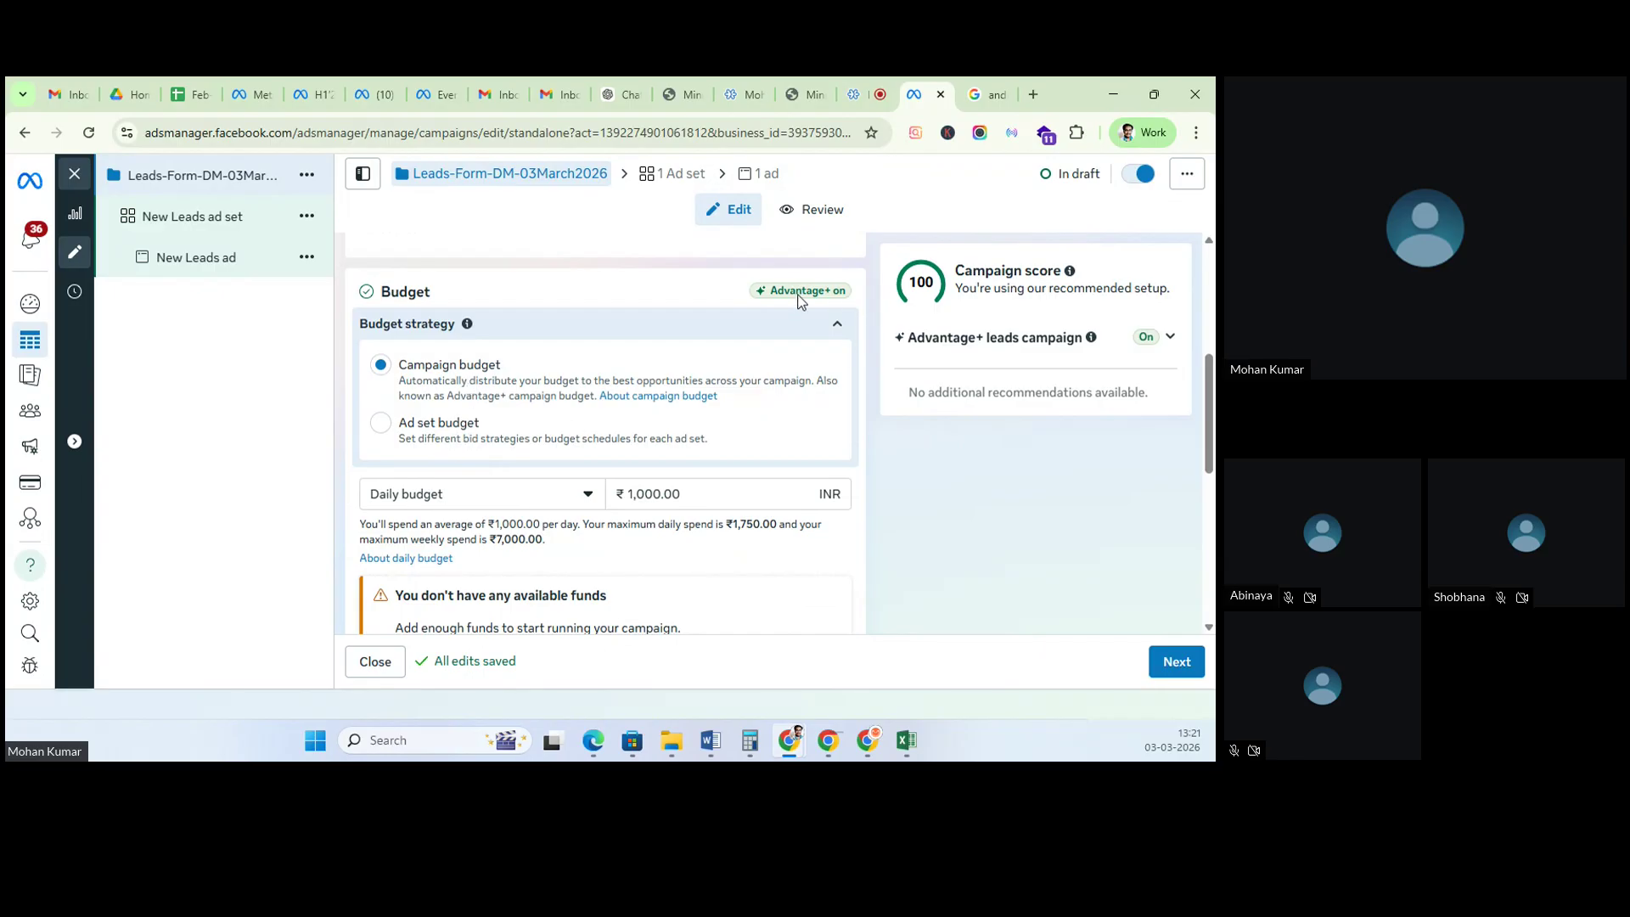
pyautogui.moveTo(798, 298)
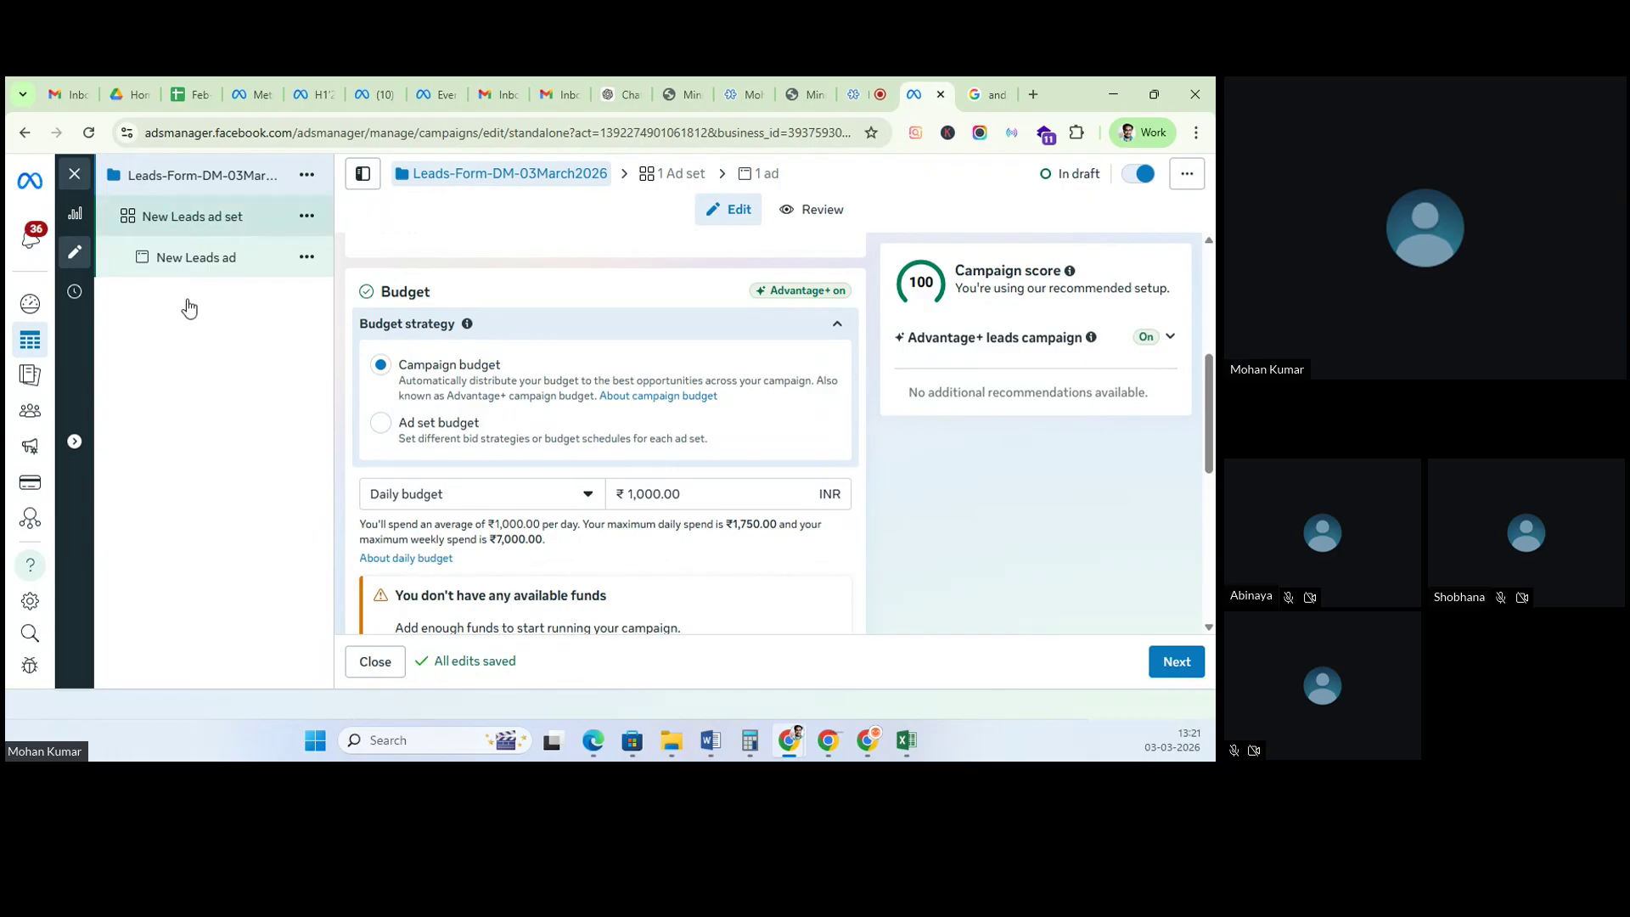
pyautogui.click(695, 493)
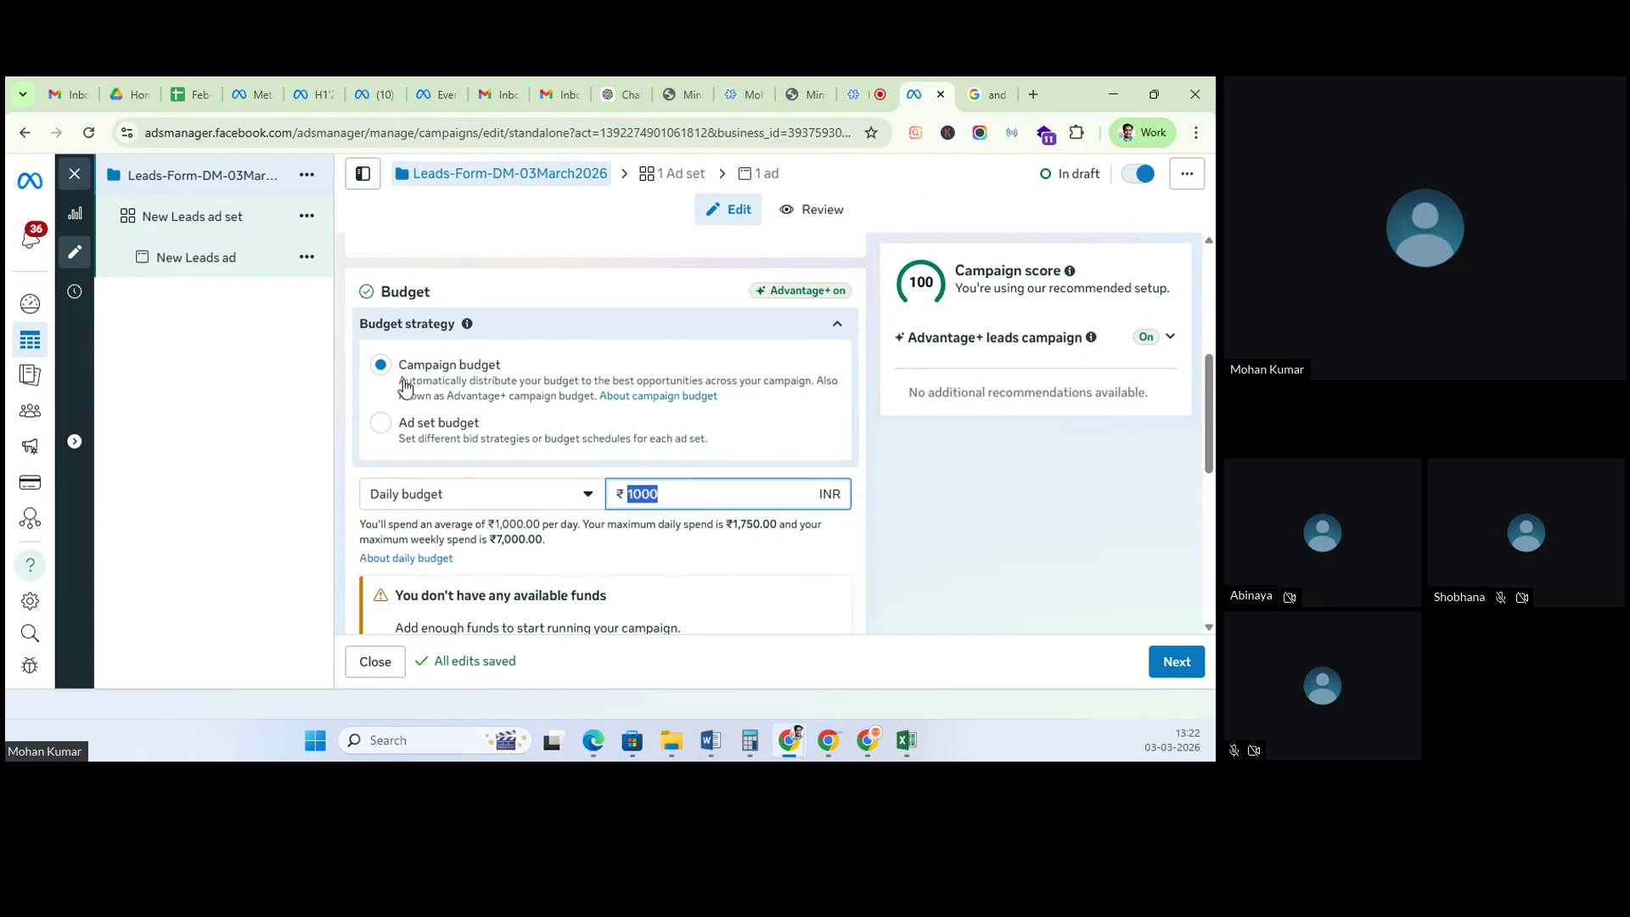
# Step: Set the budget strategy to Ad set budget and turn off sharing some of the budget with other ad sets
pyautogui.click(379, 423)
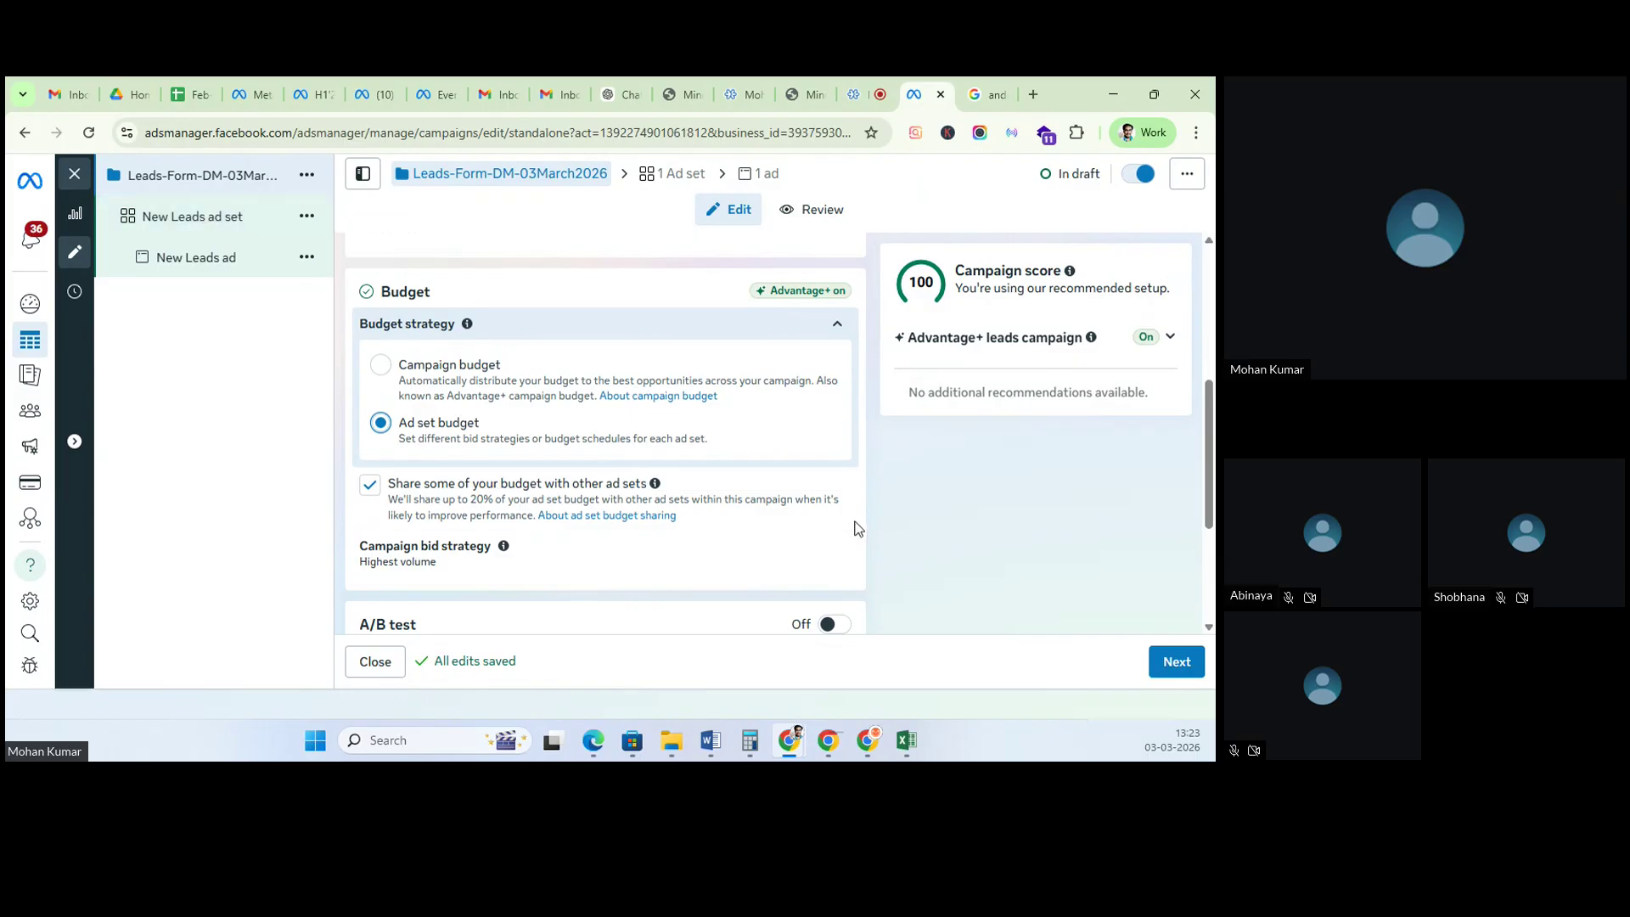
pyautogui.scroll(-2, 993, 527)
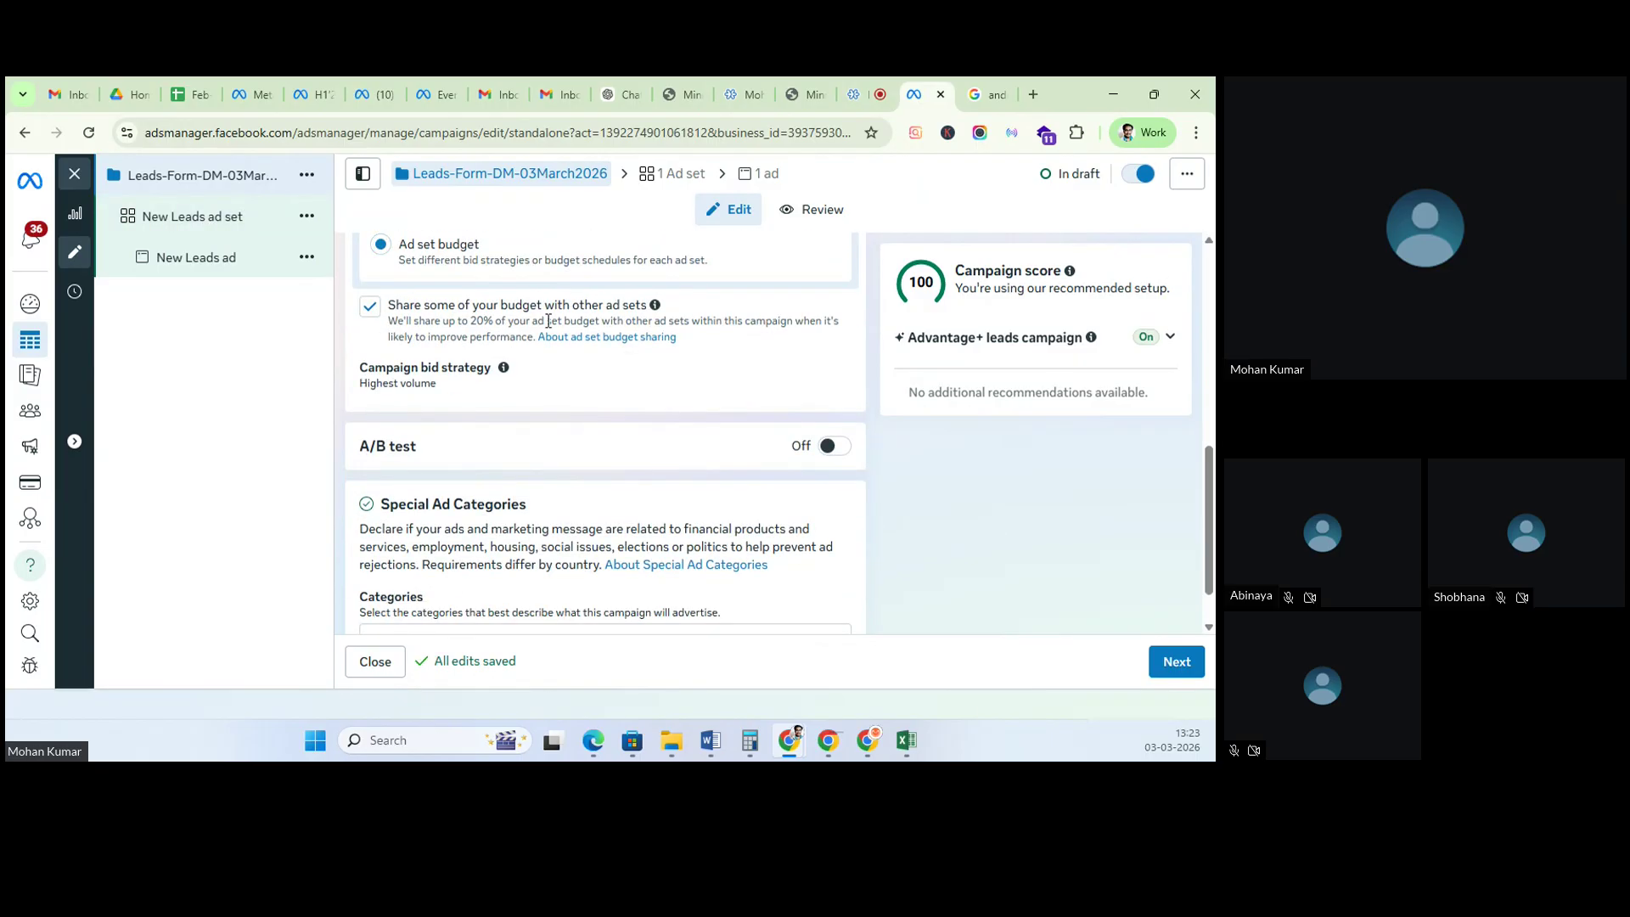
pyautogui.click(369, 314)
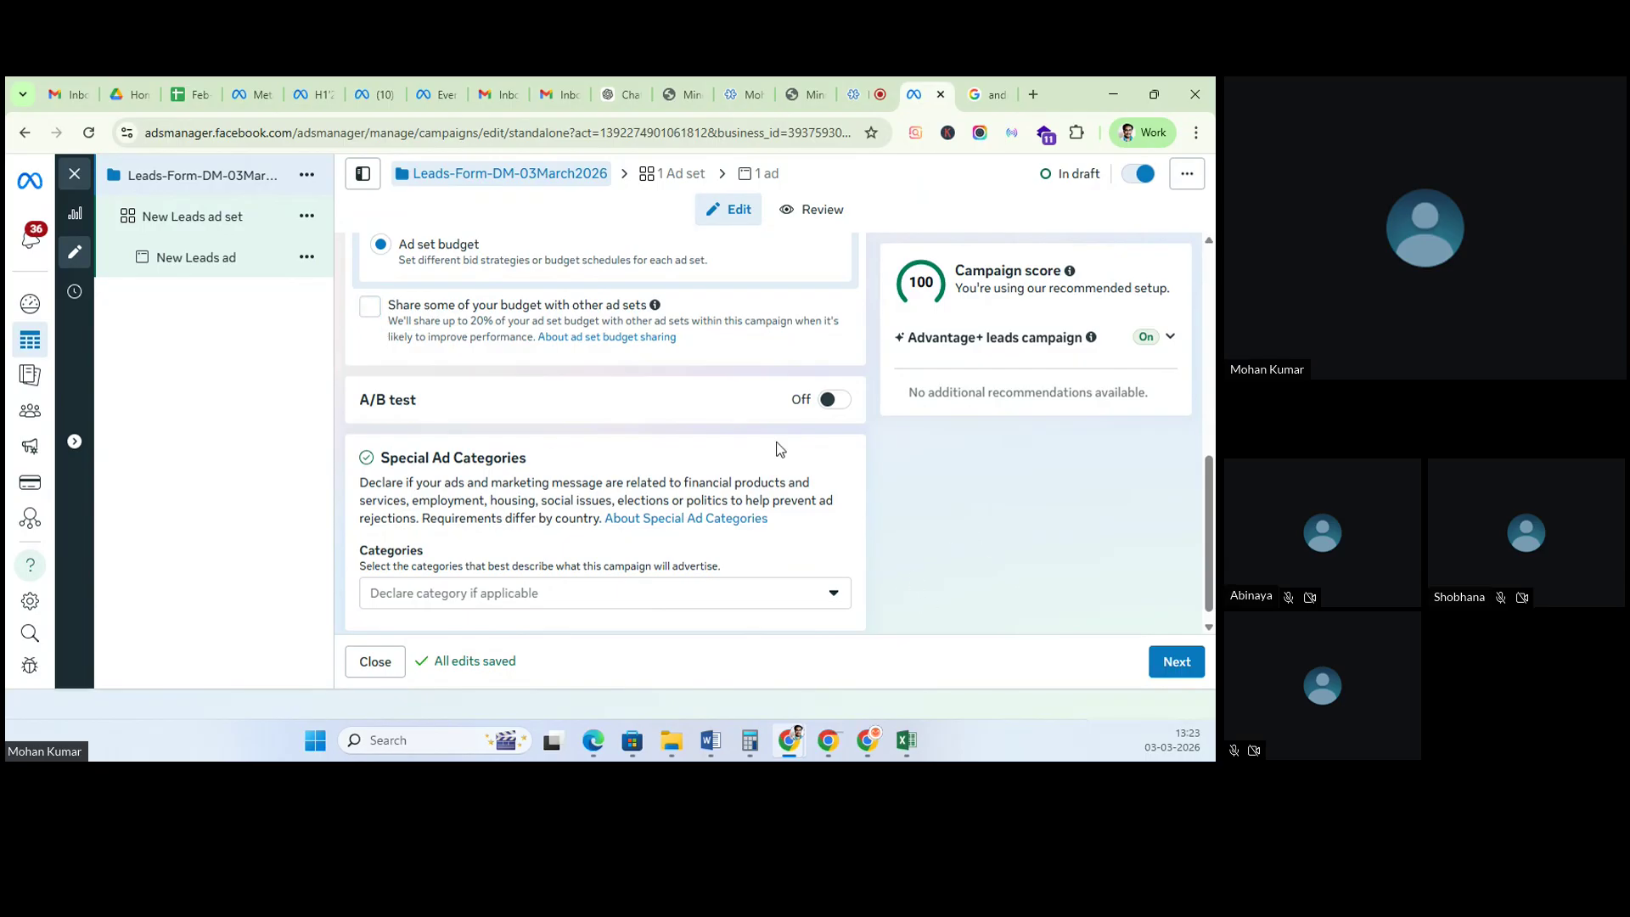
# Step: Turn on the campaign's A/B test, check the participants in the Zoho meeting, and return to Ads Manager
pyautogui.click(831, 400)
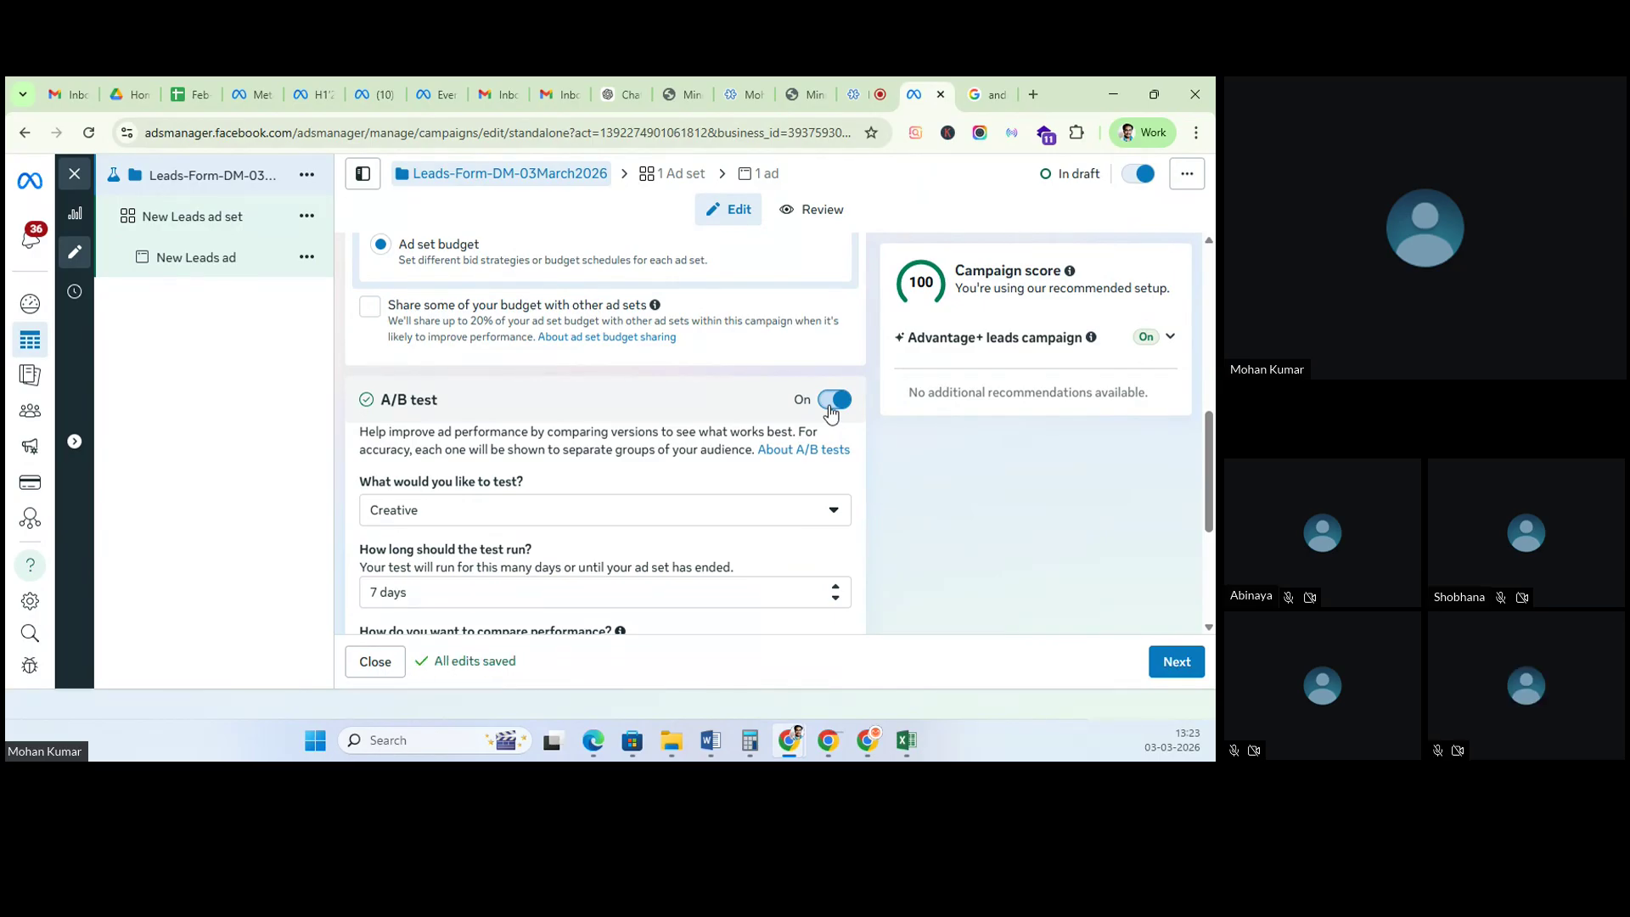
pyautogui.click(878, 85)
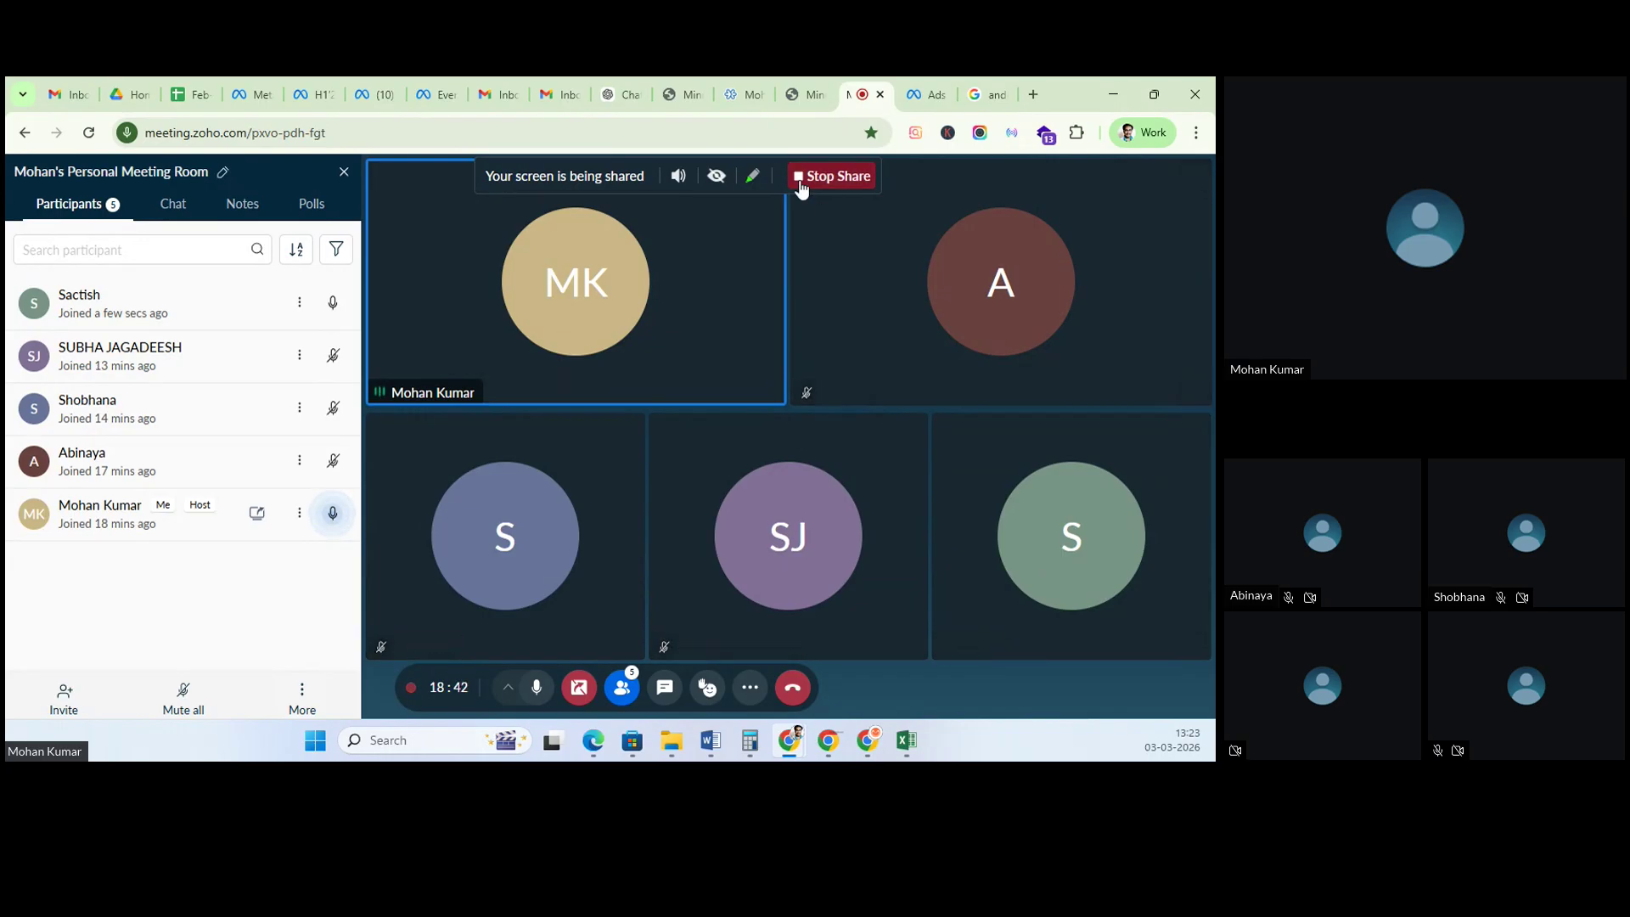
pyautogui.click(932, 83)
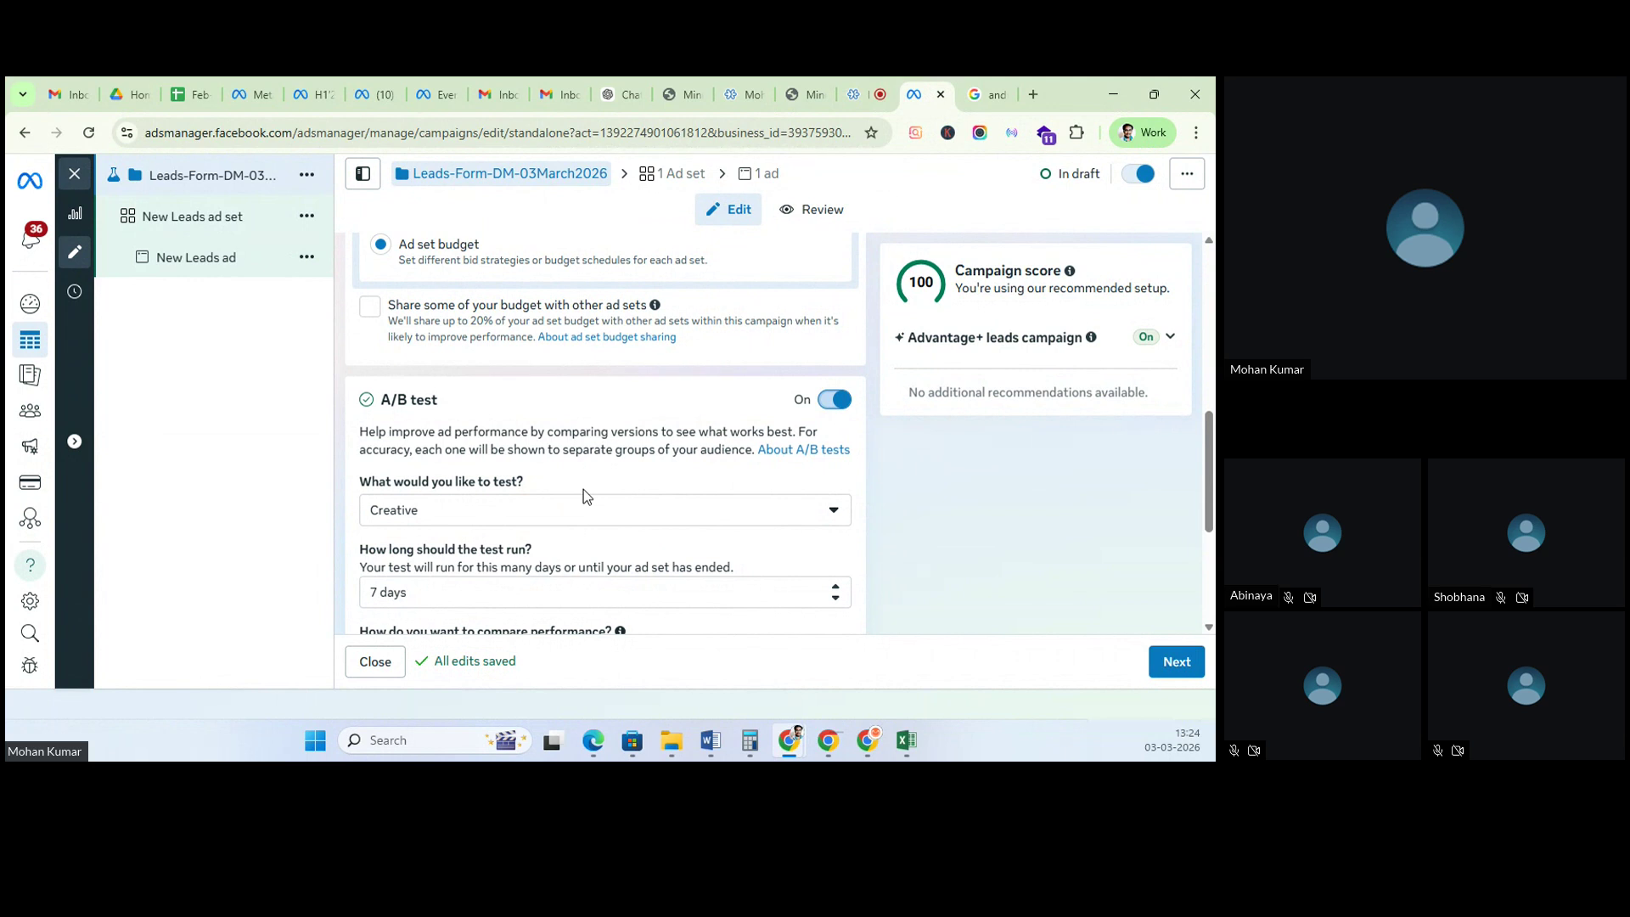
# Step: Review what the A/B test can compare: Creative, Audience, Placement and Custom, leaving Creative selected
pyautogui.click(487, 514)
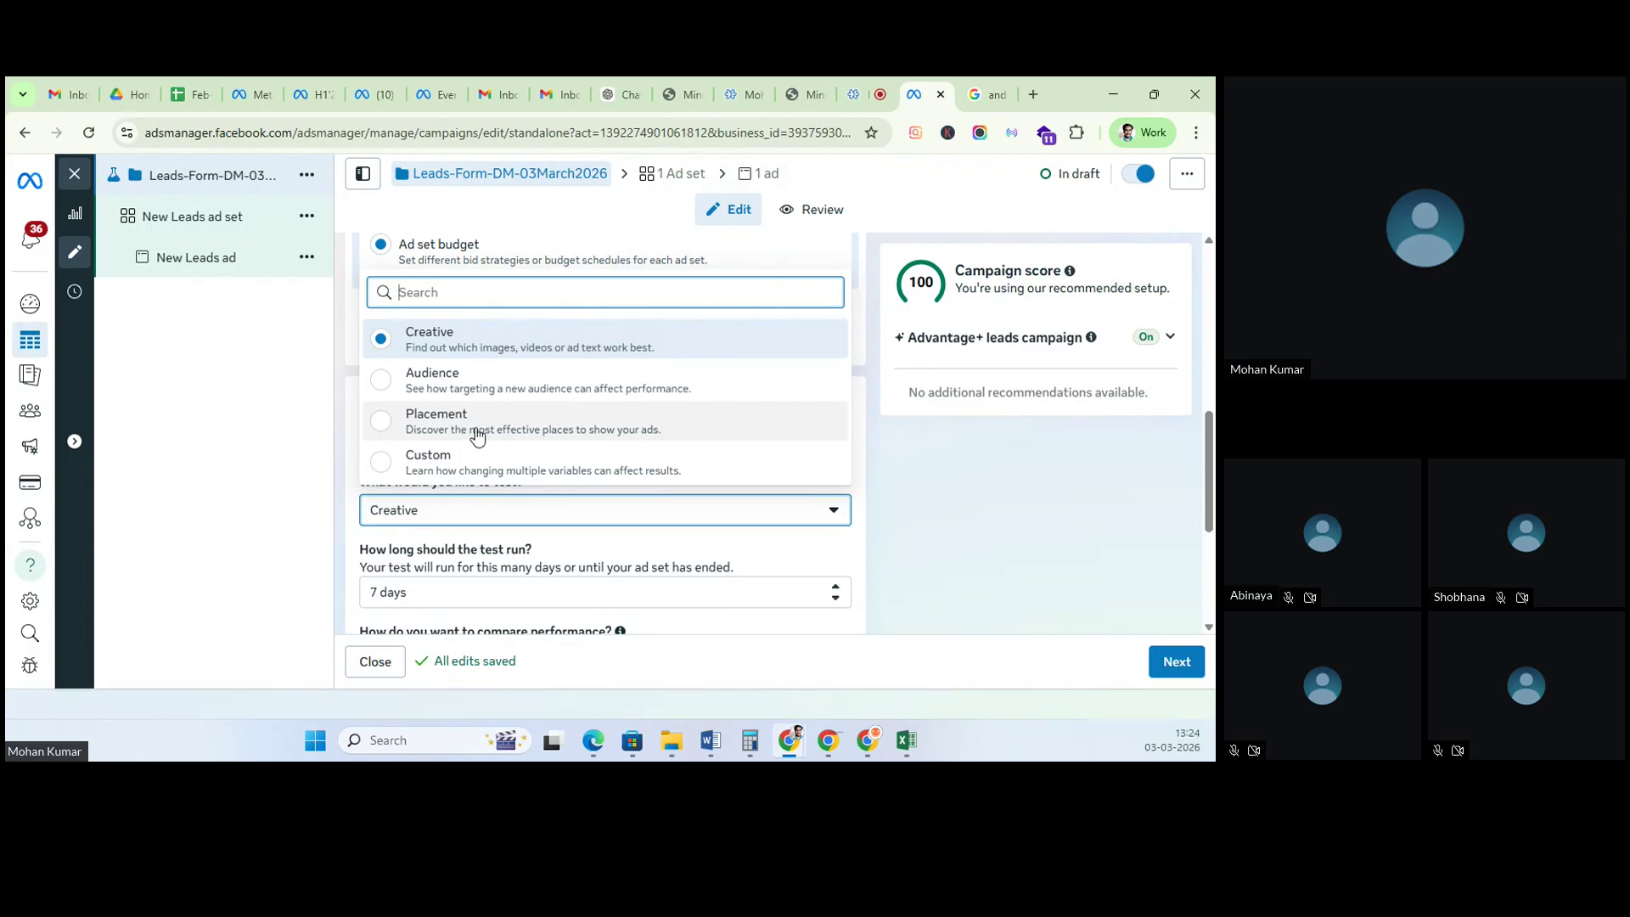
pyautogui.click(258, 430)
pyautogui.scroll(-1, 464, 361)
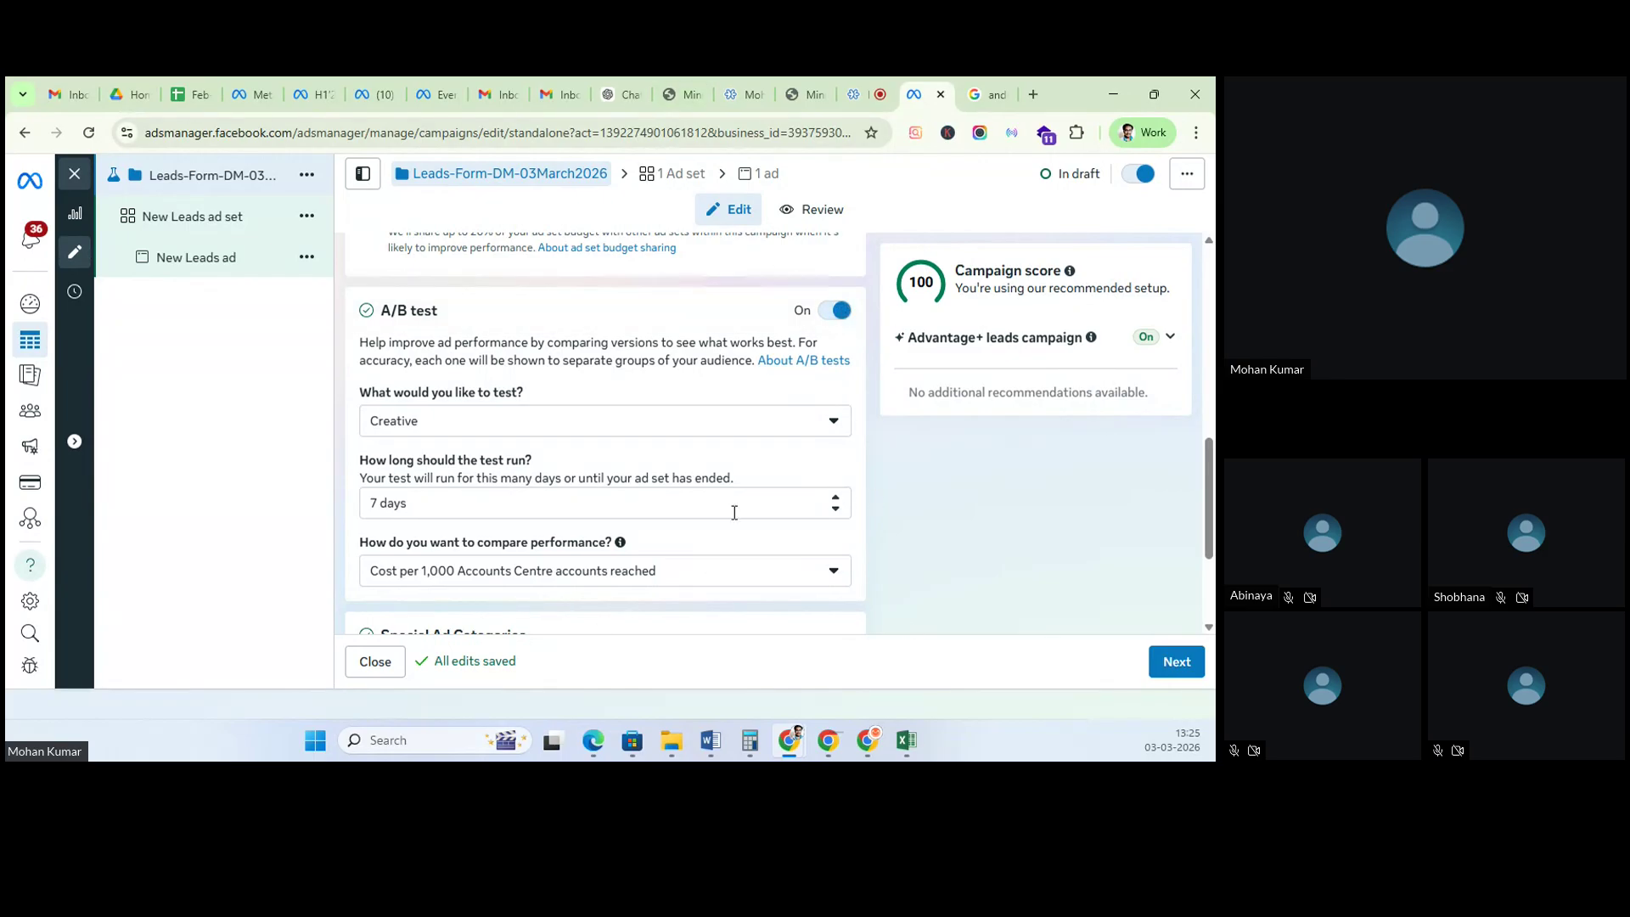
pyautogui.click(422, 433)
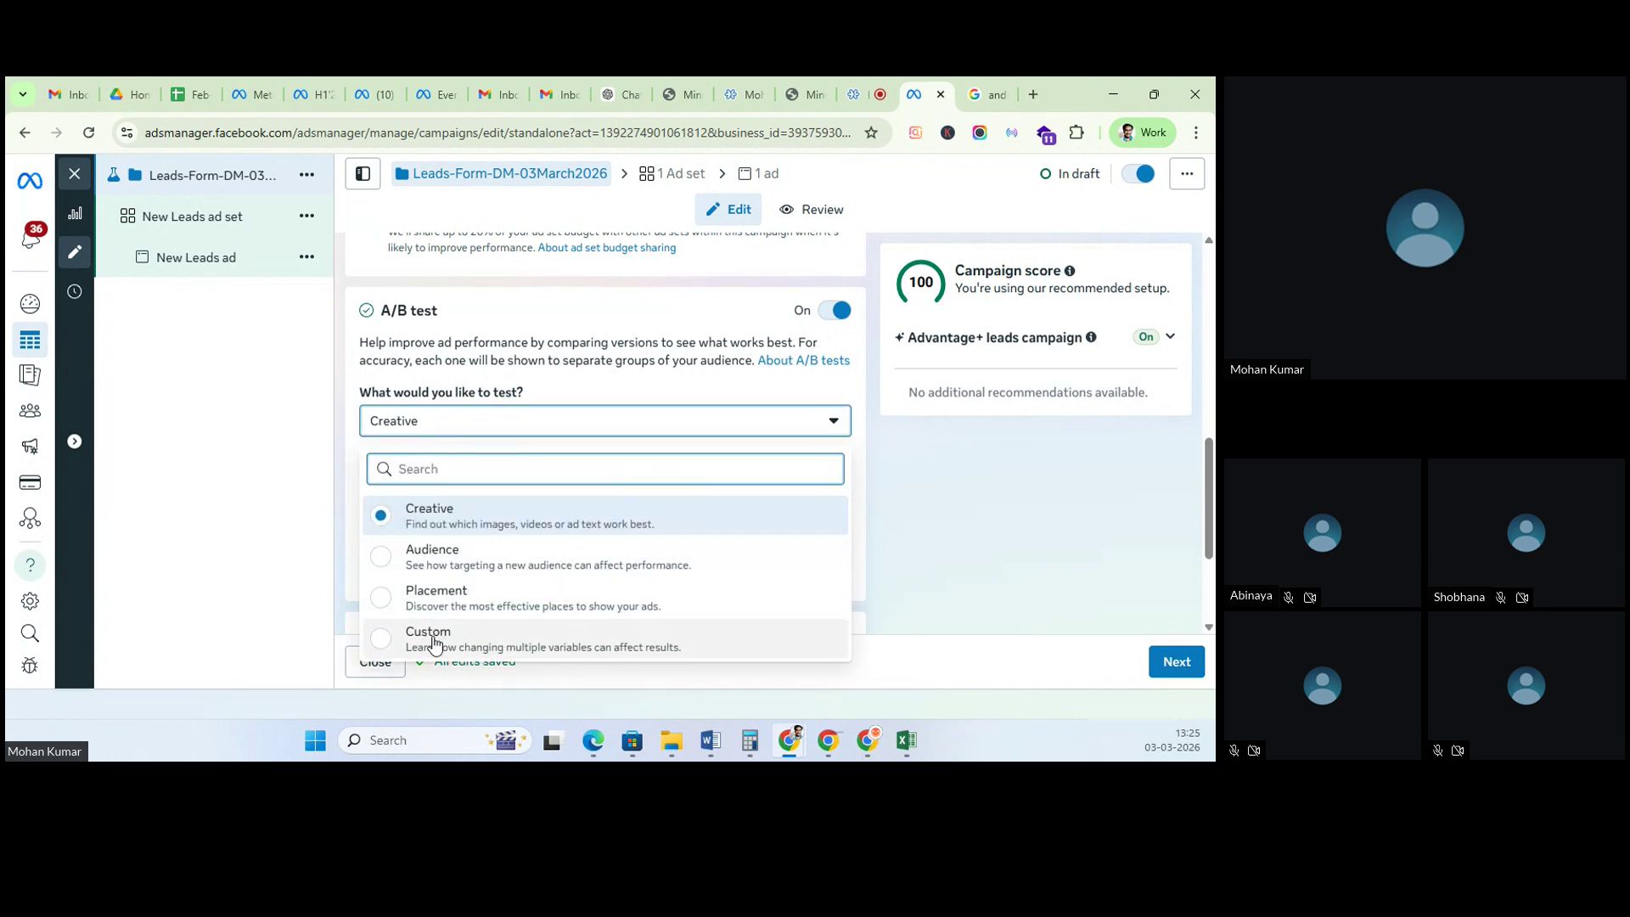
pyautogui.click(1031, 553)
# Step: Examine the A/B test's run duration and the cost metrics offered for comparing performance
pyautogui.click(713, 510)
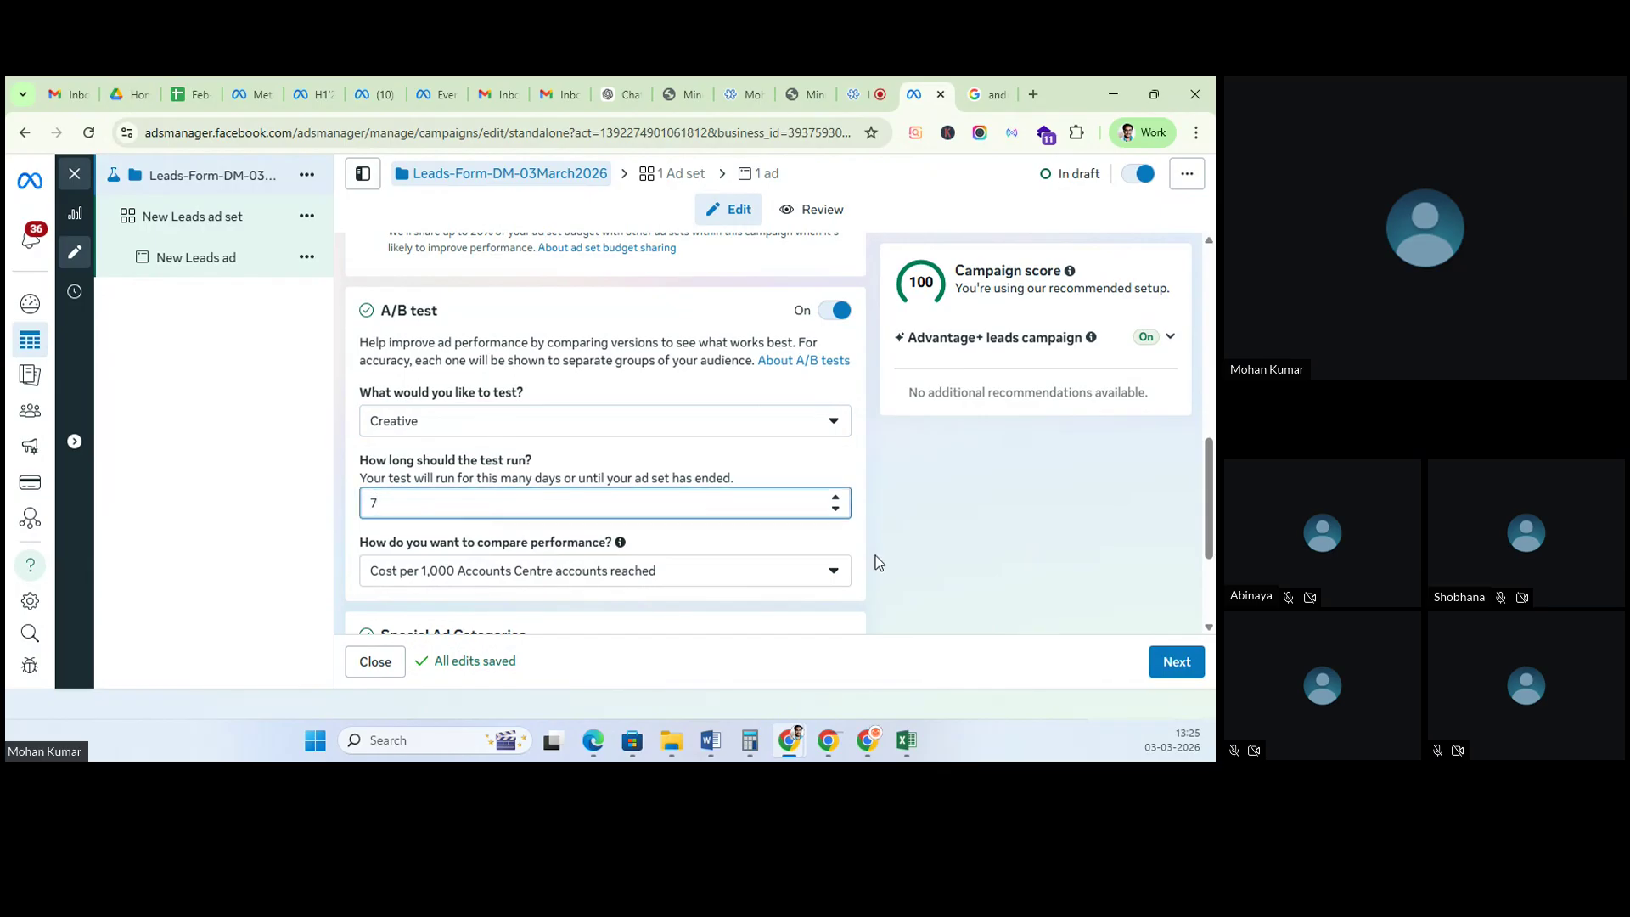
pyautogui.scroll(-1, 877, 562)
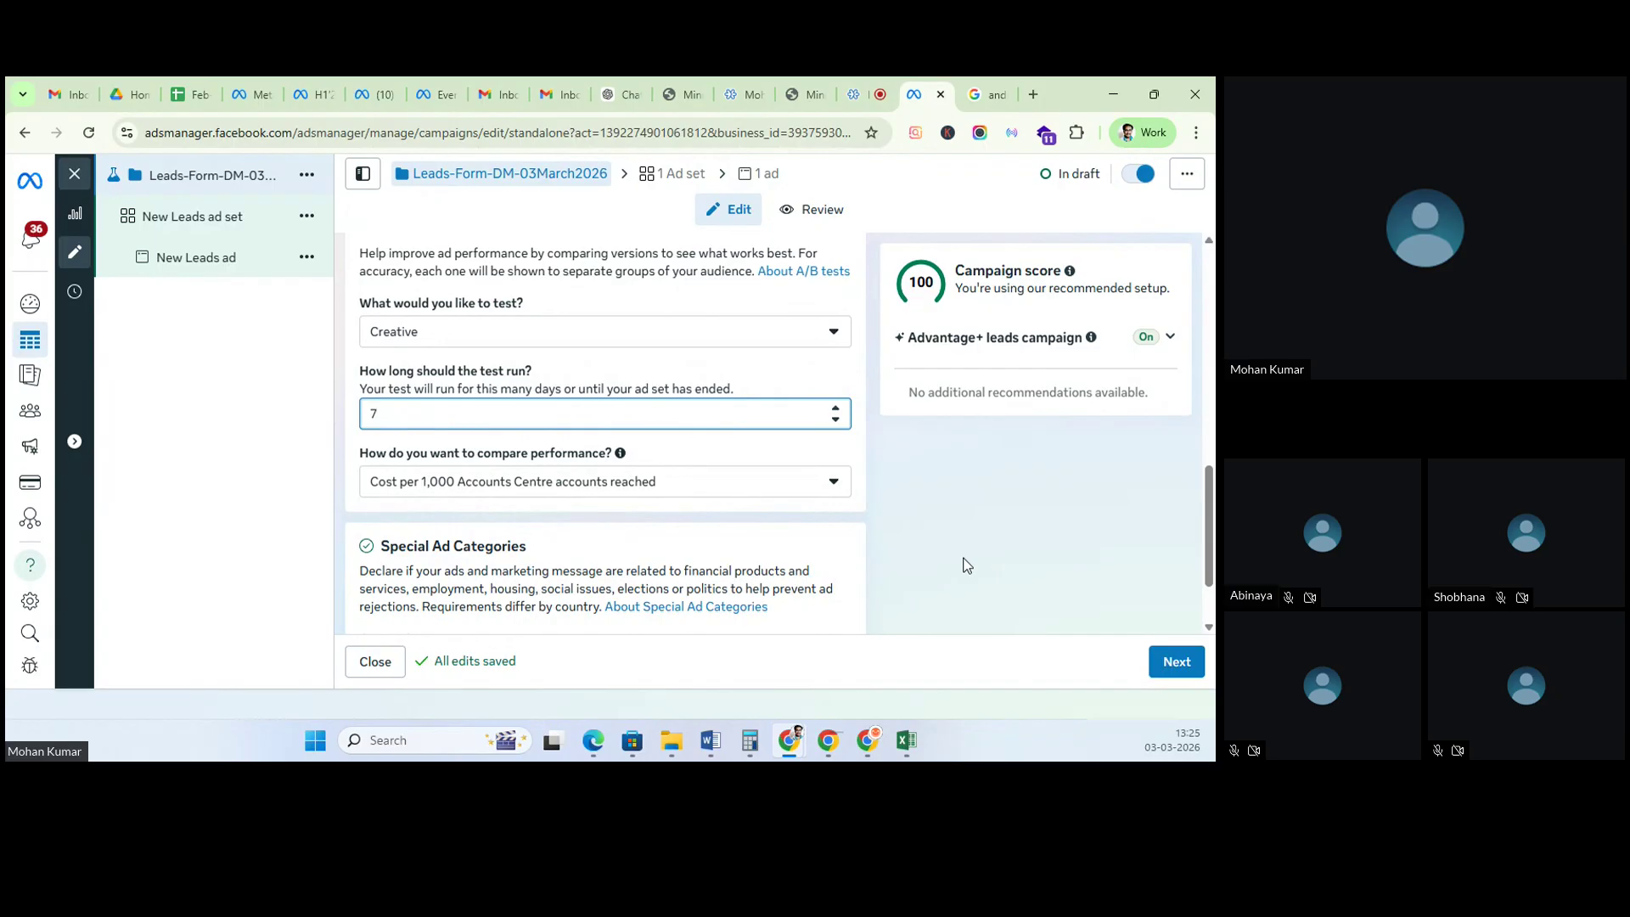
pyautogui.click(532, 497)
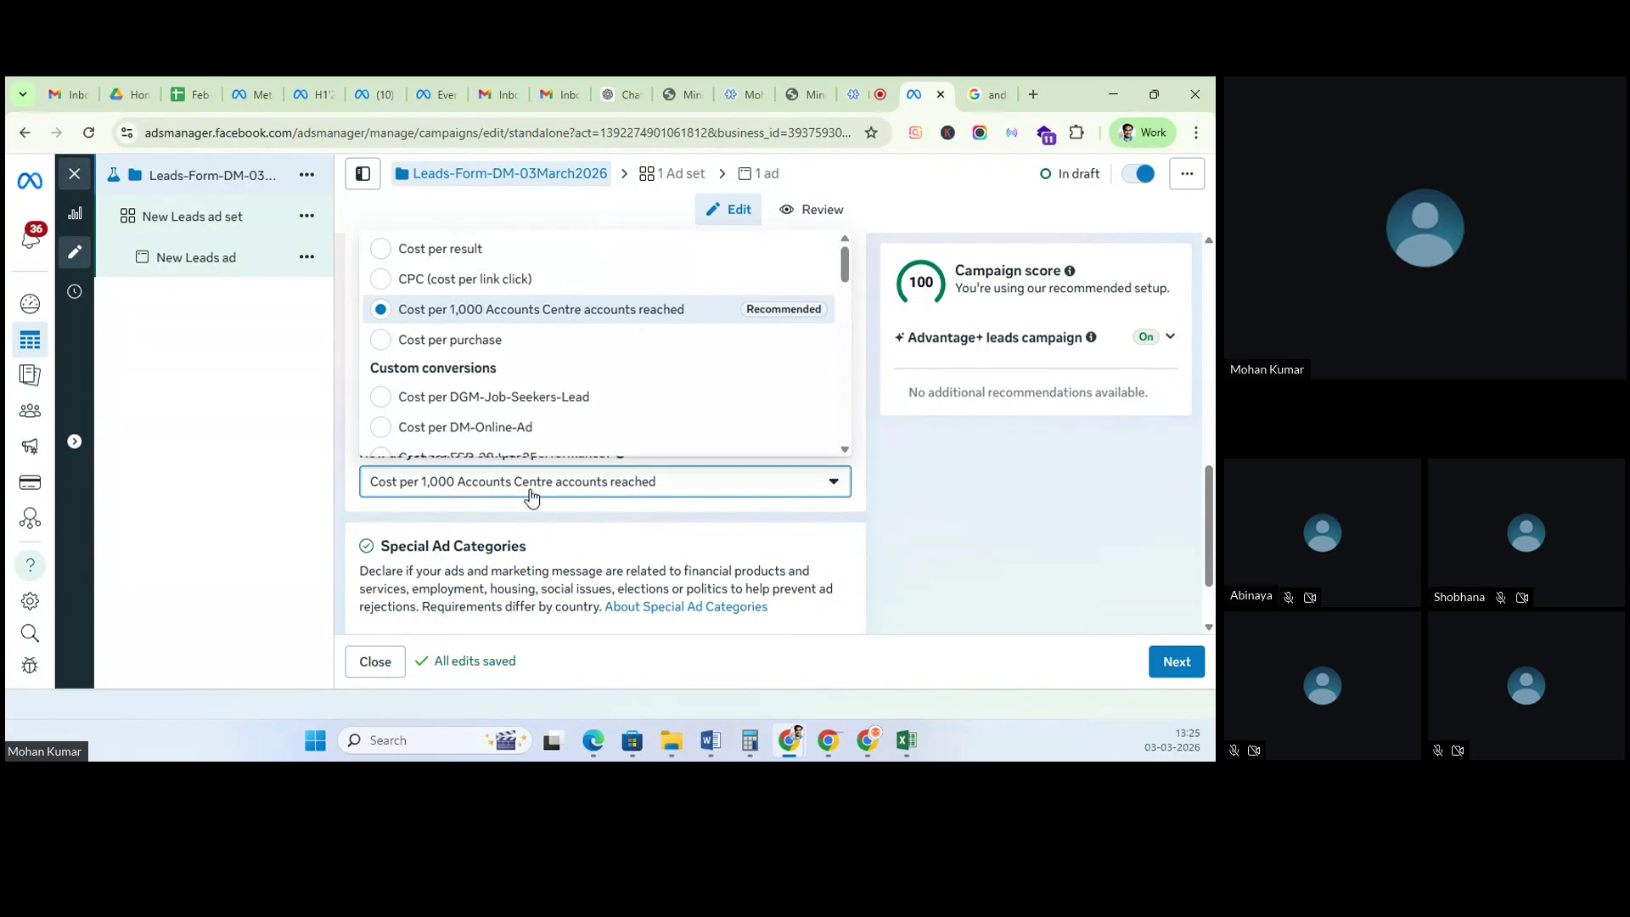
pyautogui.click(525, 538)
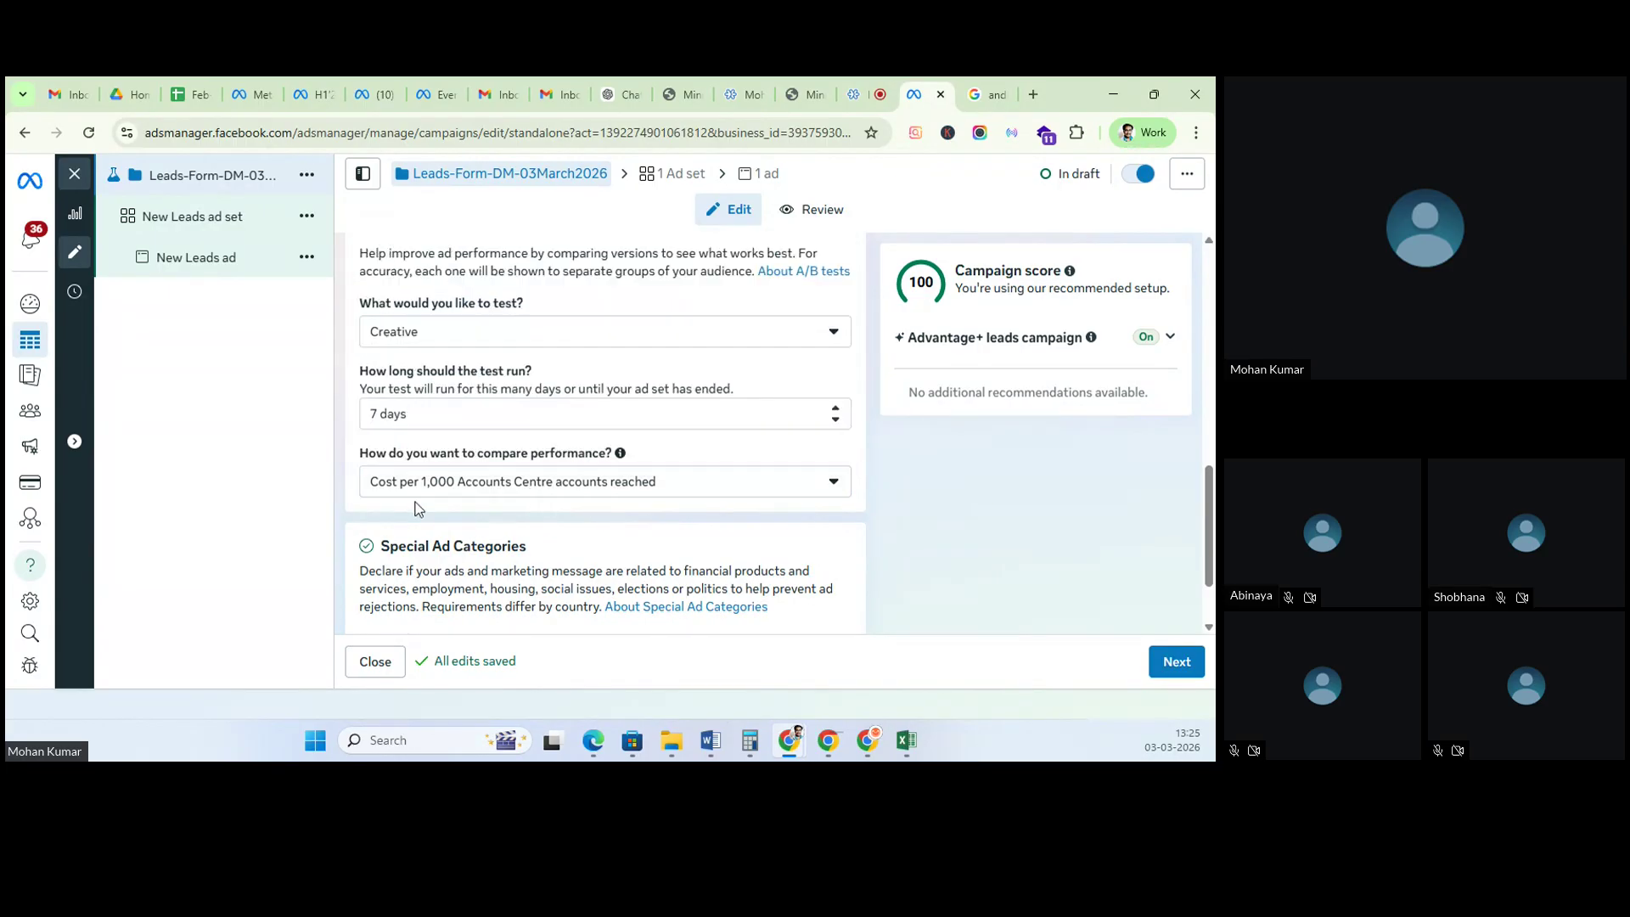
pyautogui.click(466, 482)
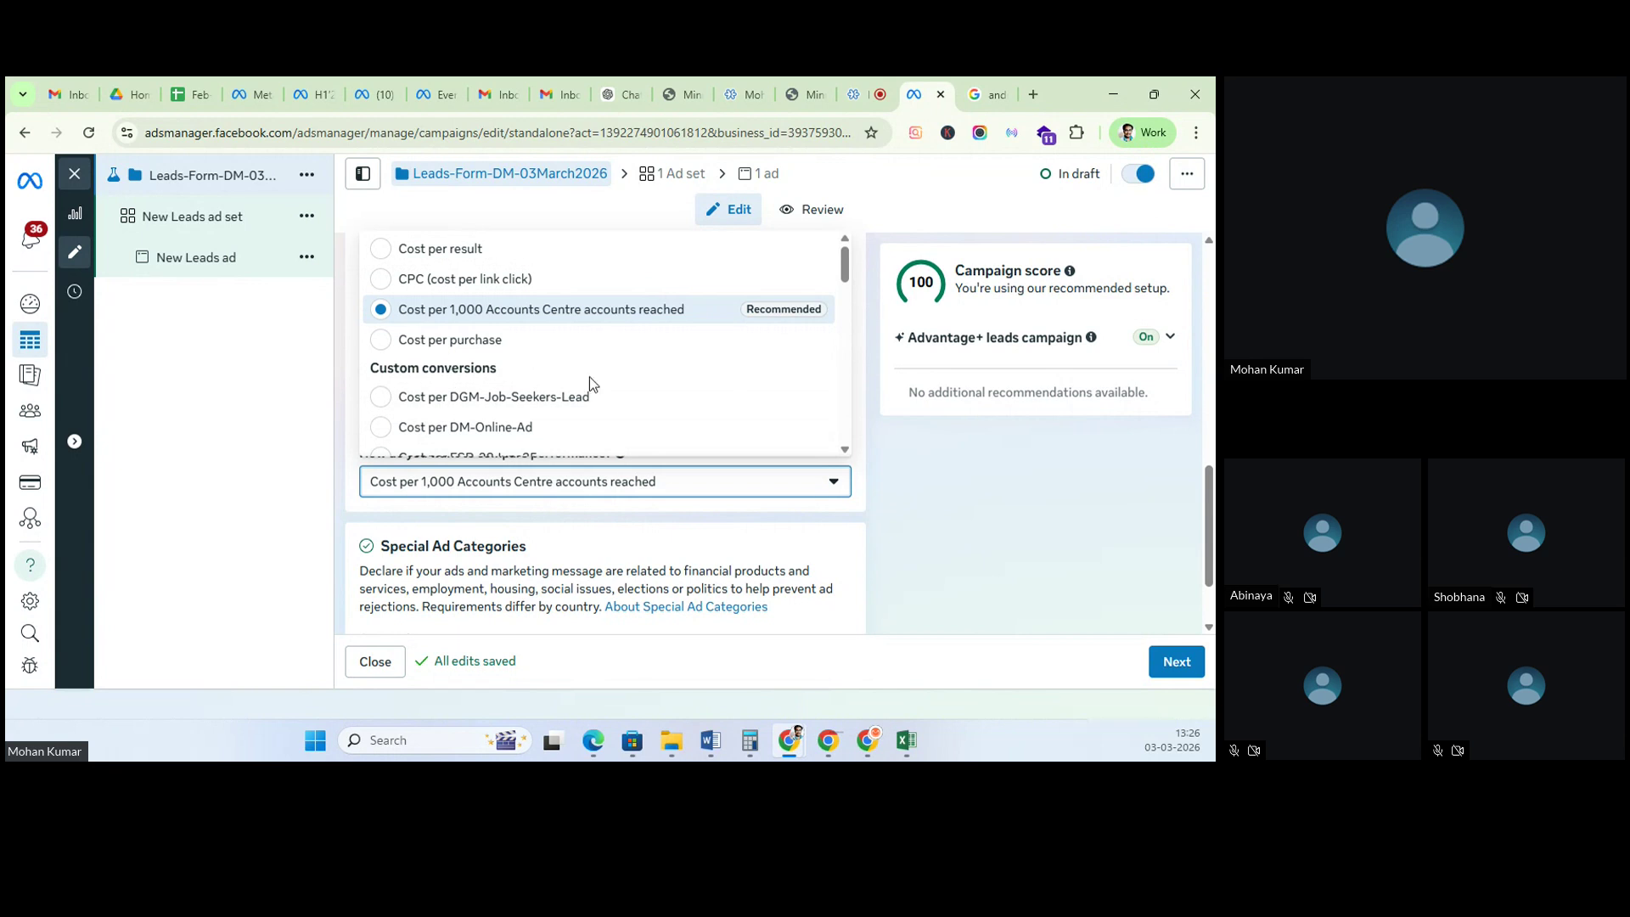
pyautogui.click(966, 540)
pyautogui.scroll(3, 820, 406)
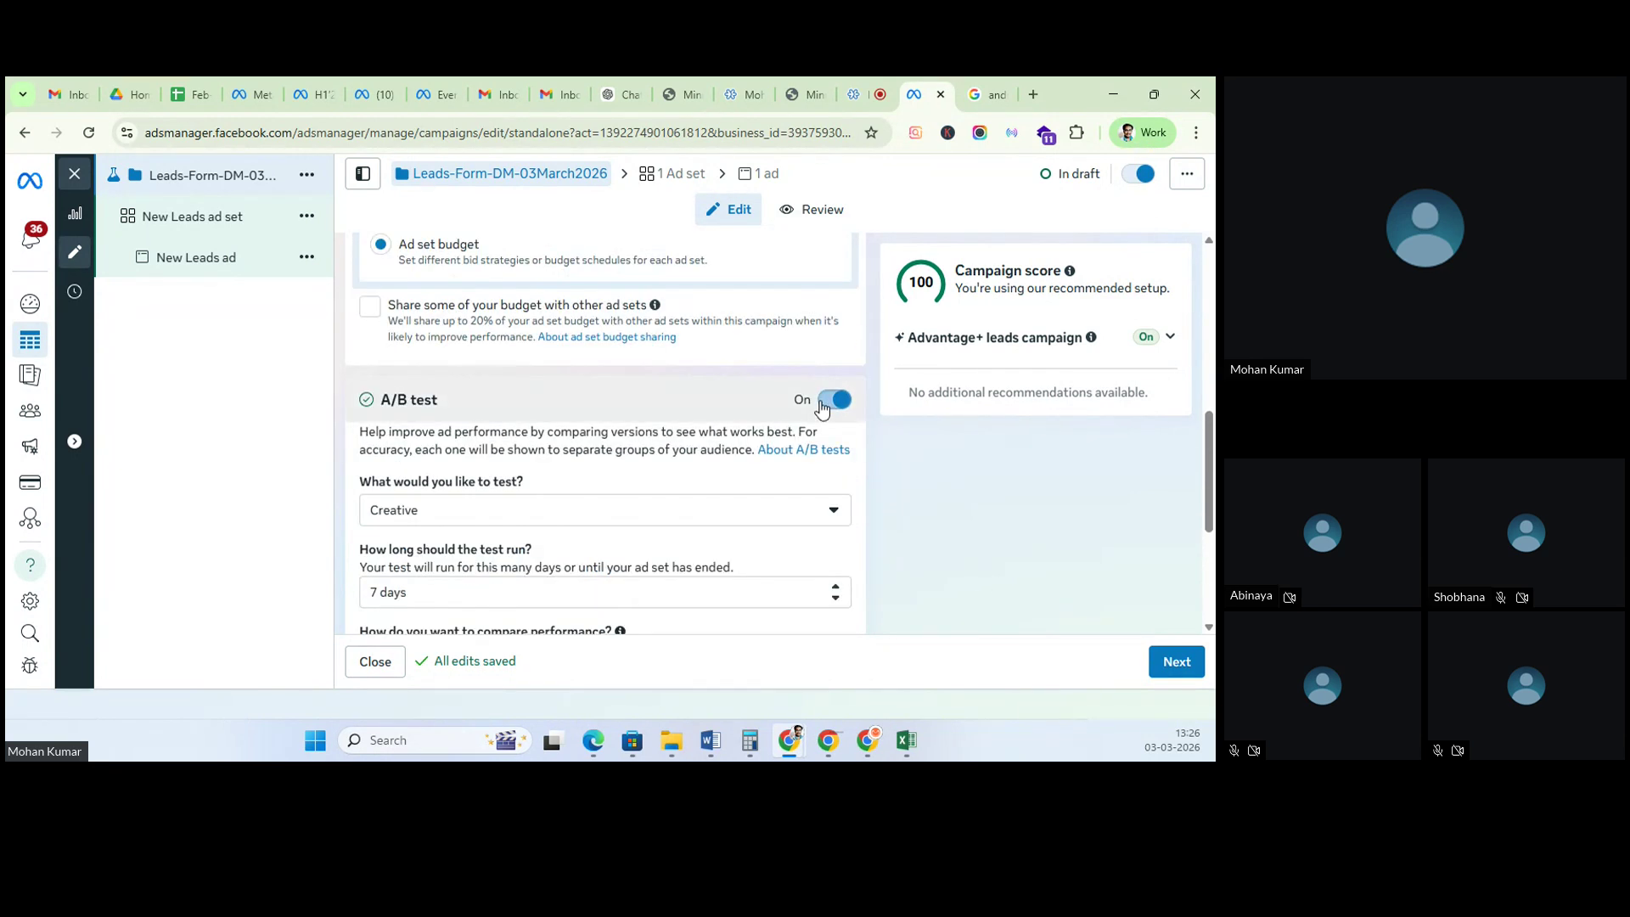
# Step: Turn the campaign's A/B test off and back on
pyautogui.click(822, 405)
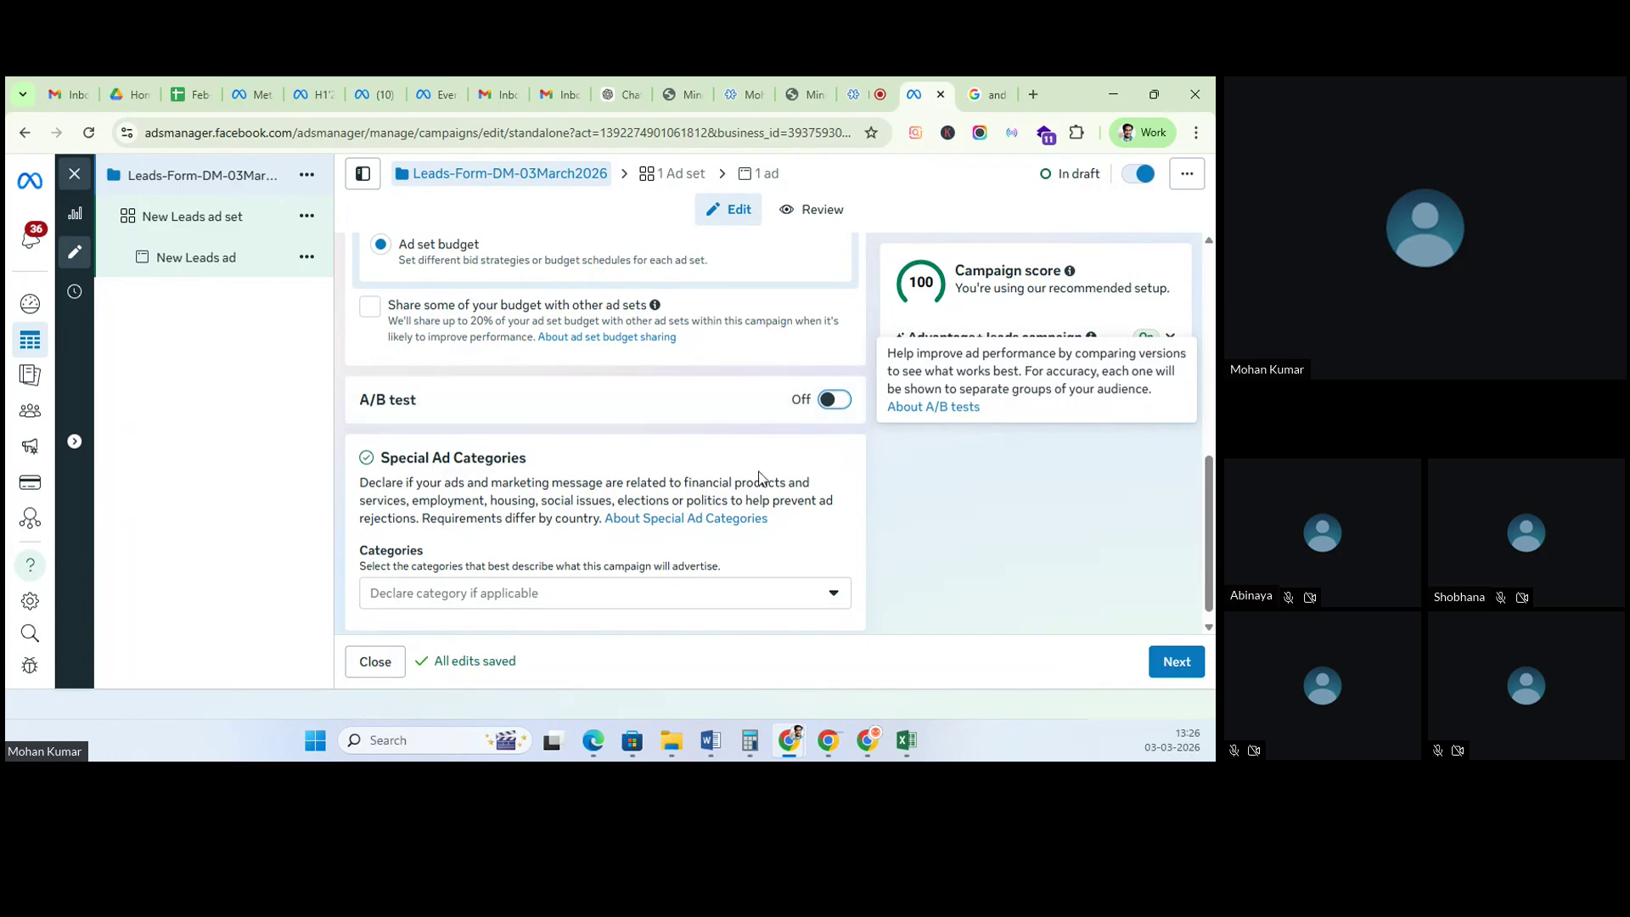
pyautogui.click(834, 400)
pyautogui.scroll(-1, 489, 585)
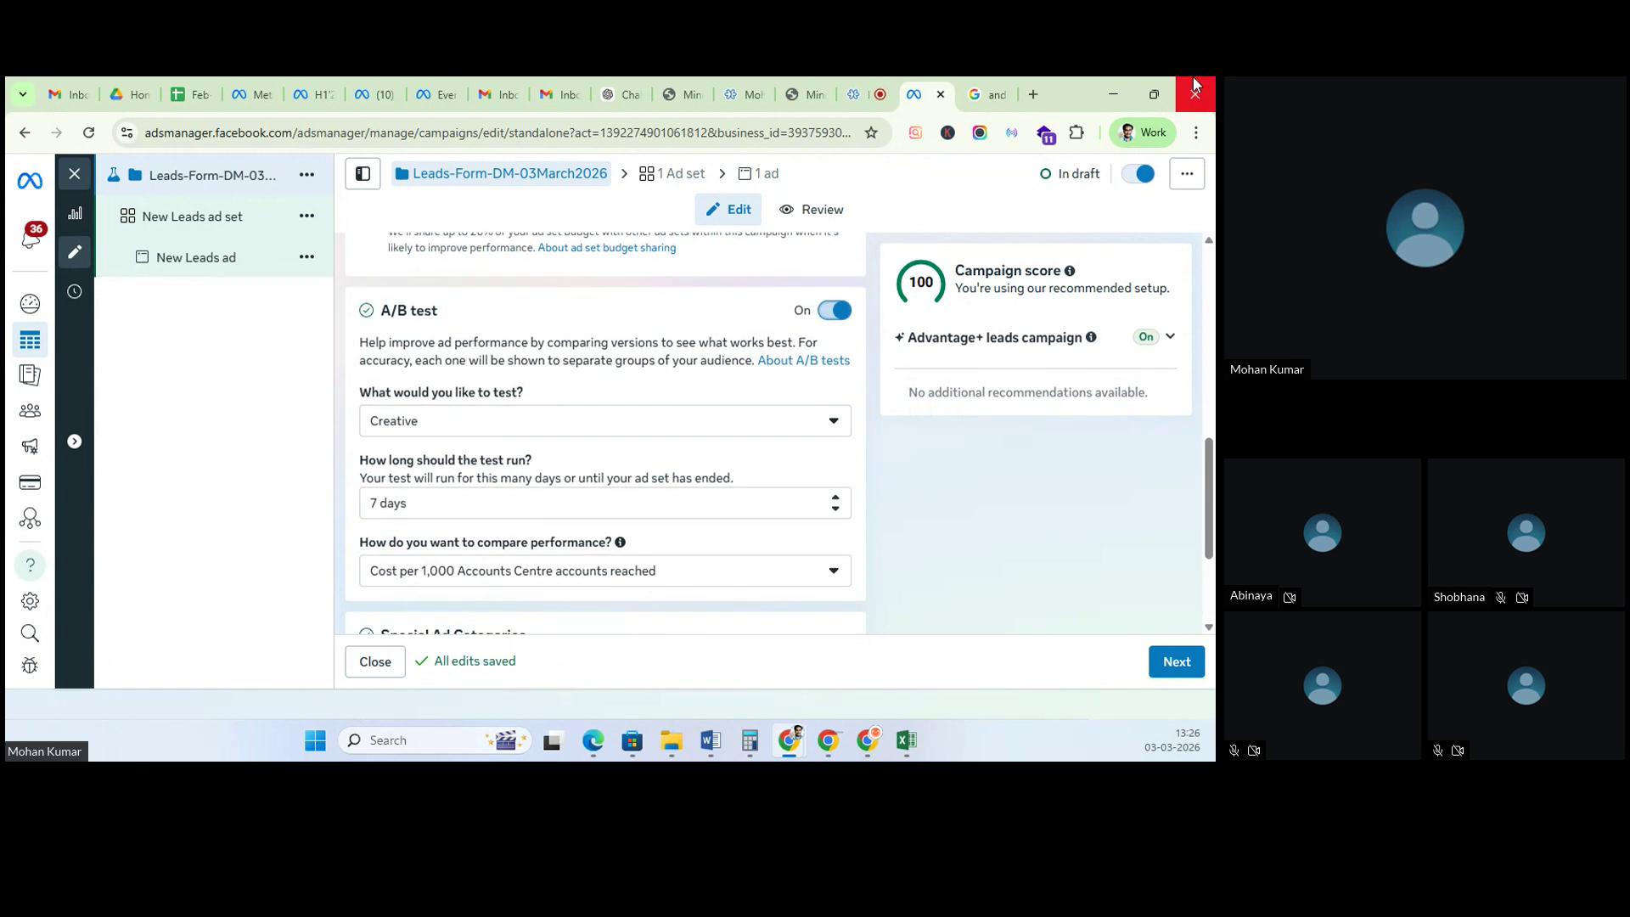
# Step: Check the participants in the Zoho meeting, then return to Ads Manager and look over the rest of the campaign settings
pyautogui.click(881, 84)
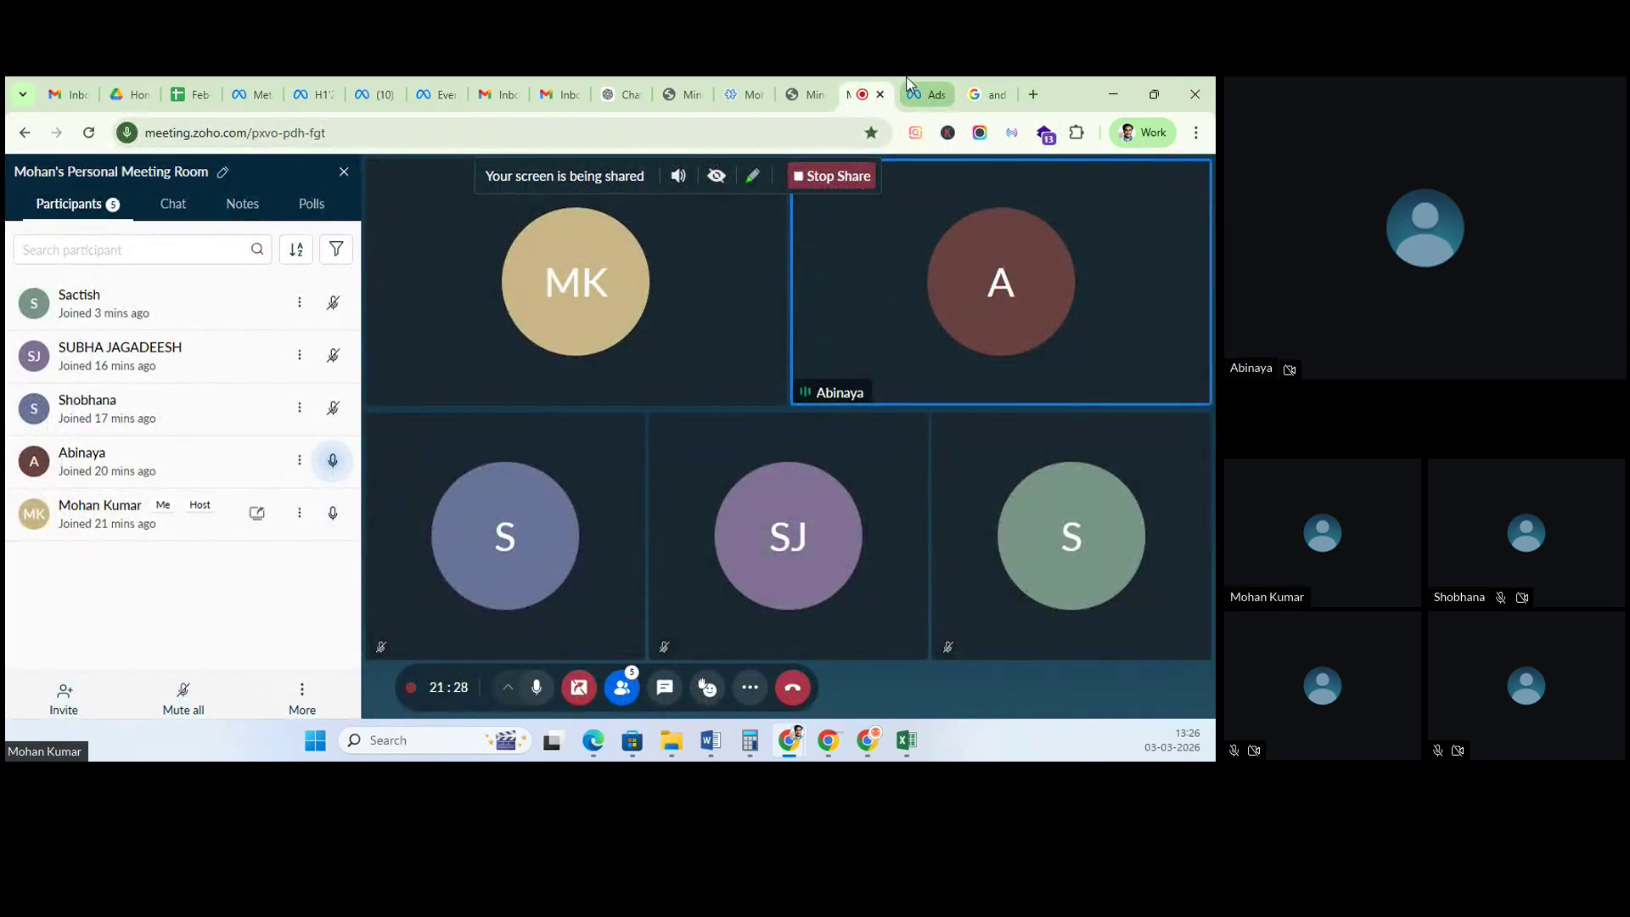
pyautogui.click(915, 88)
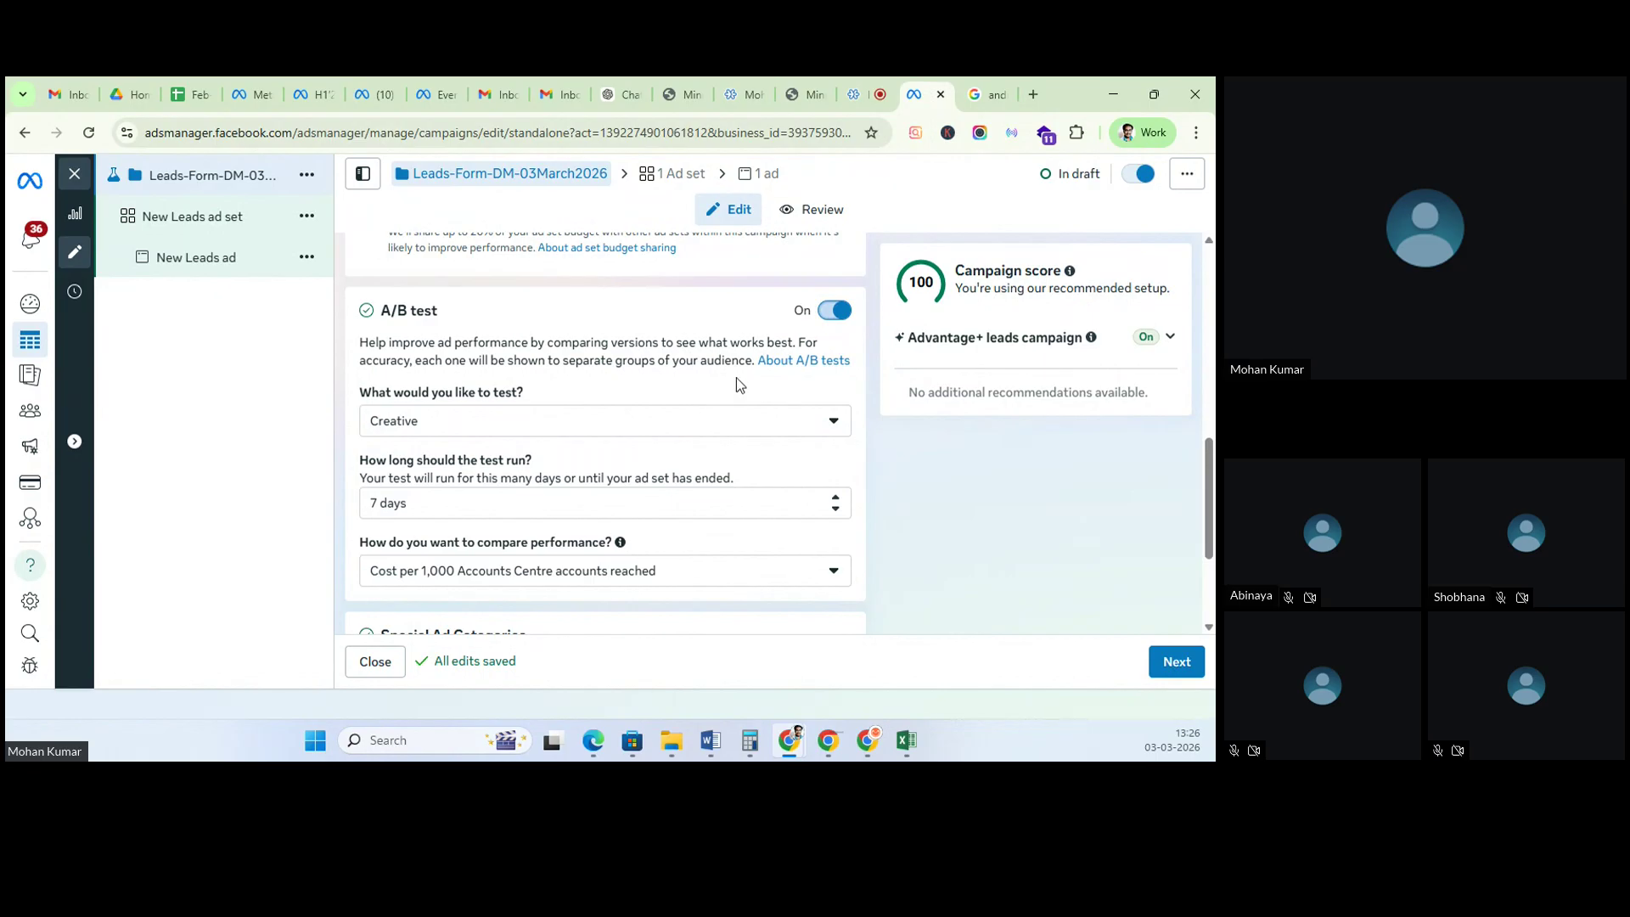
pyautogui.scroll(-1, 713, 510)
pyautogui.scroll(-1, 698, 588)
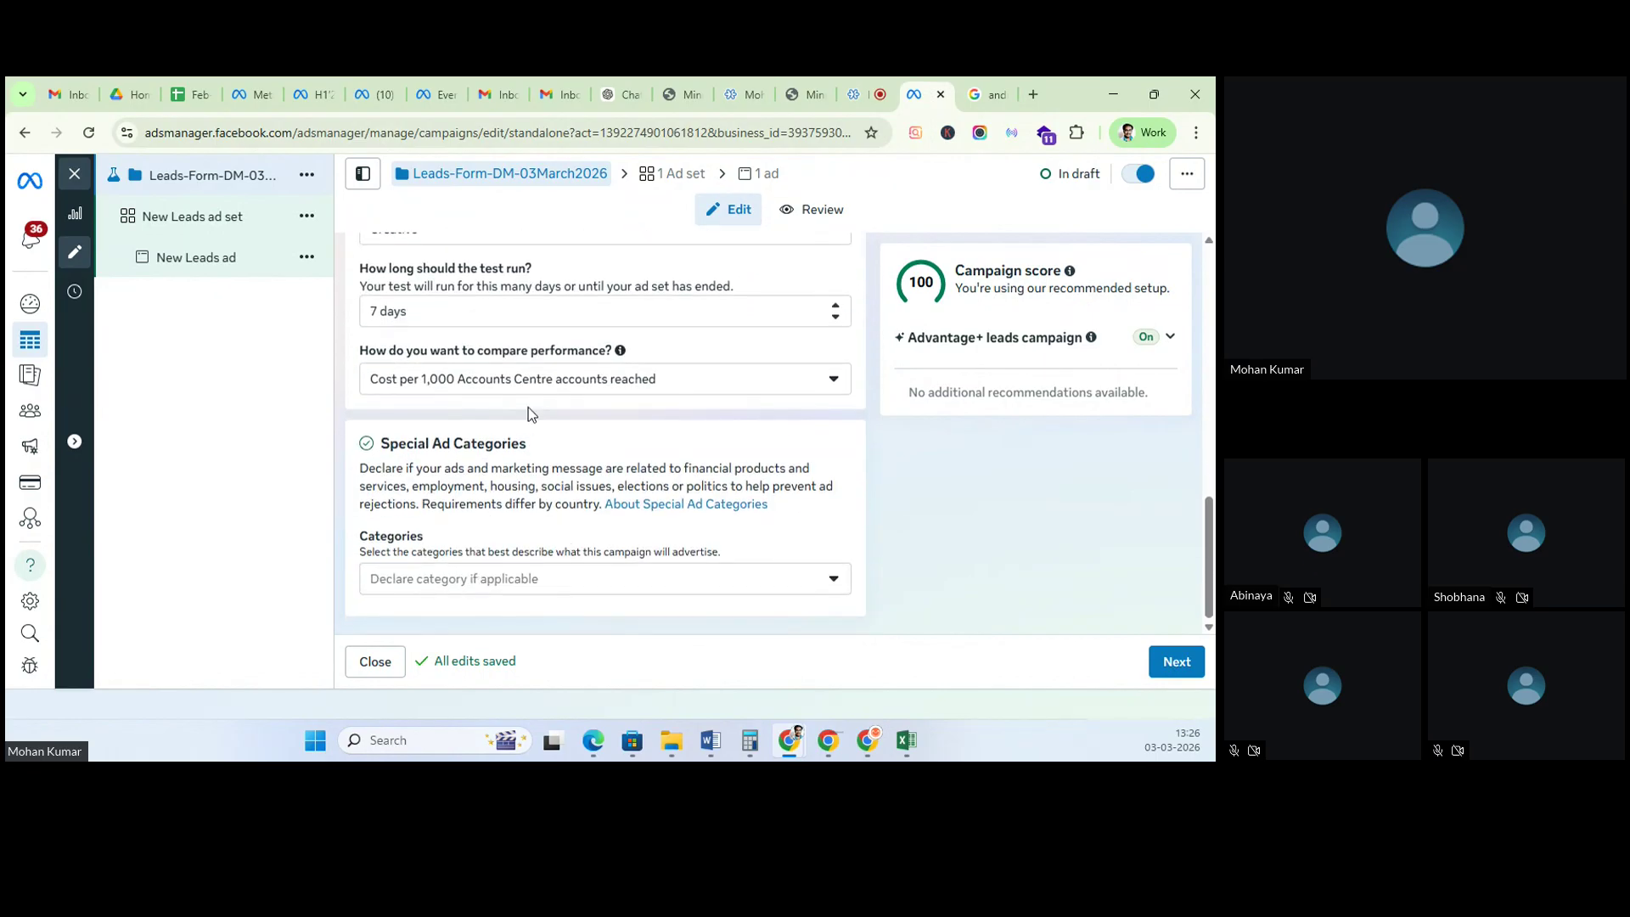
# Step: Set the A/B test to compare Audience
pyautogui.scroll(2, 533, 408)
pyautogui.click(466, 411)
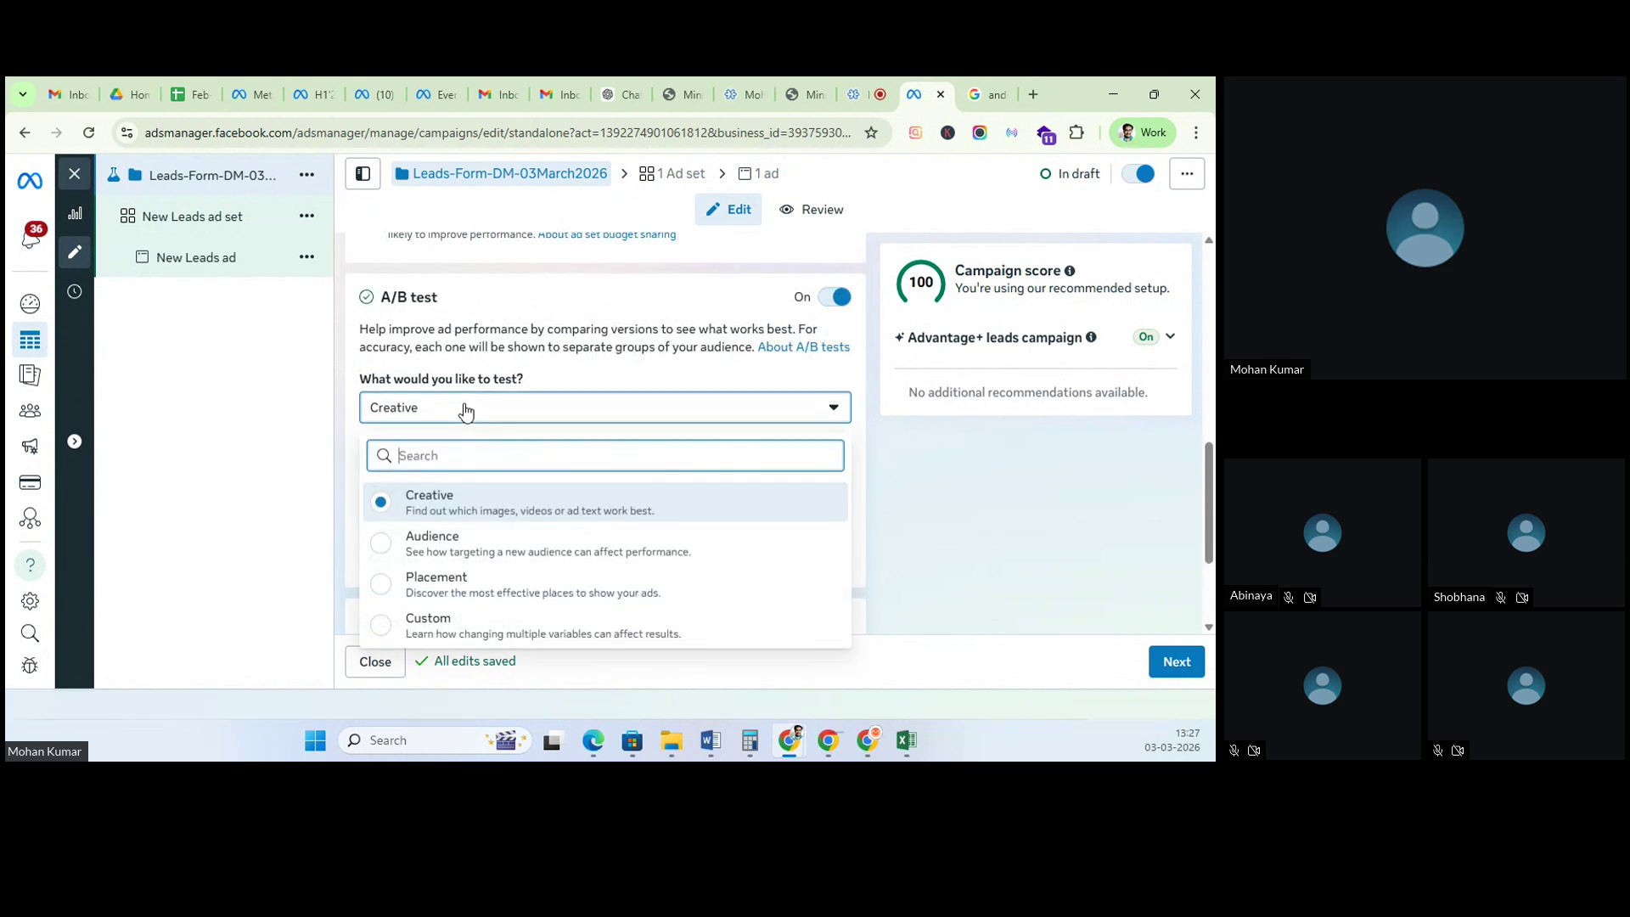
pyautogui.click(450, 552)
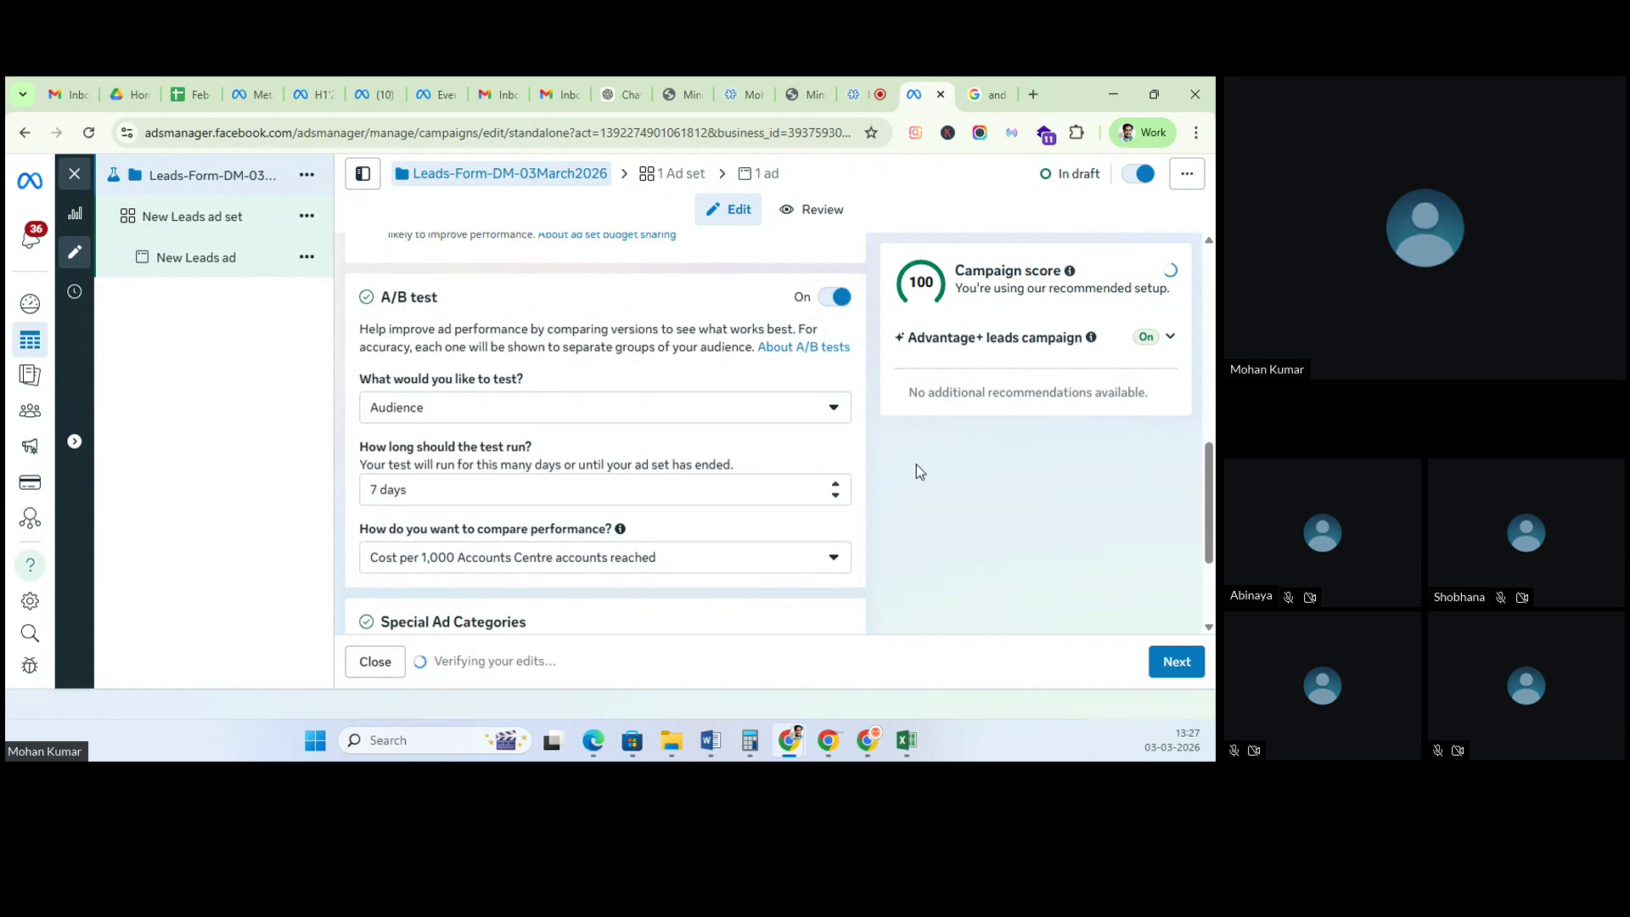
# Step: Try Cost per result and CPC (cost per link click) as the A/B test's performance comparison metric
pyautogui.scroll(-1, 1047, 535)
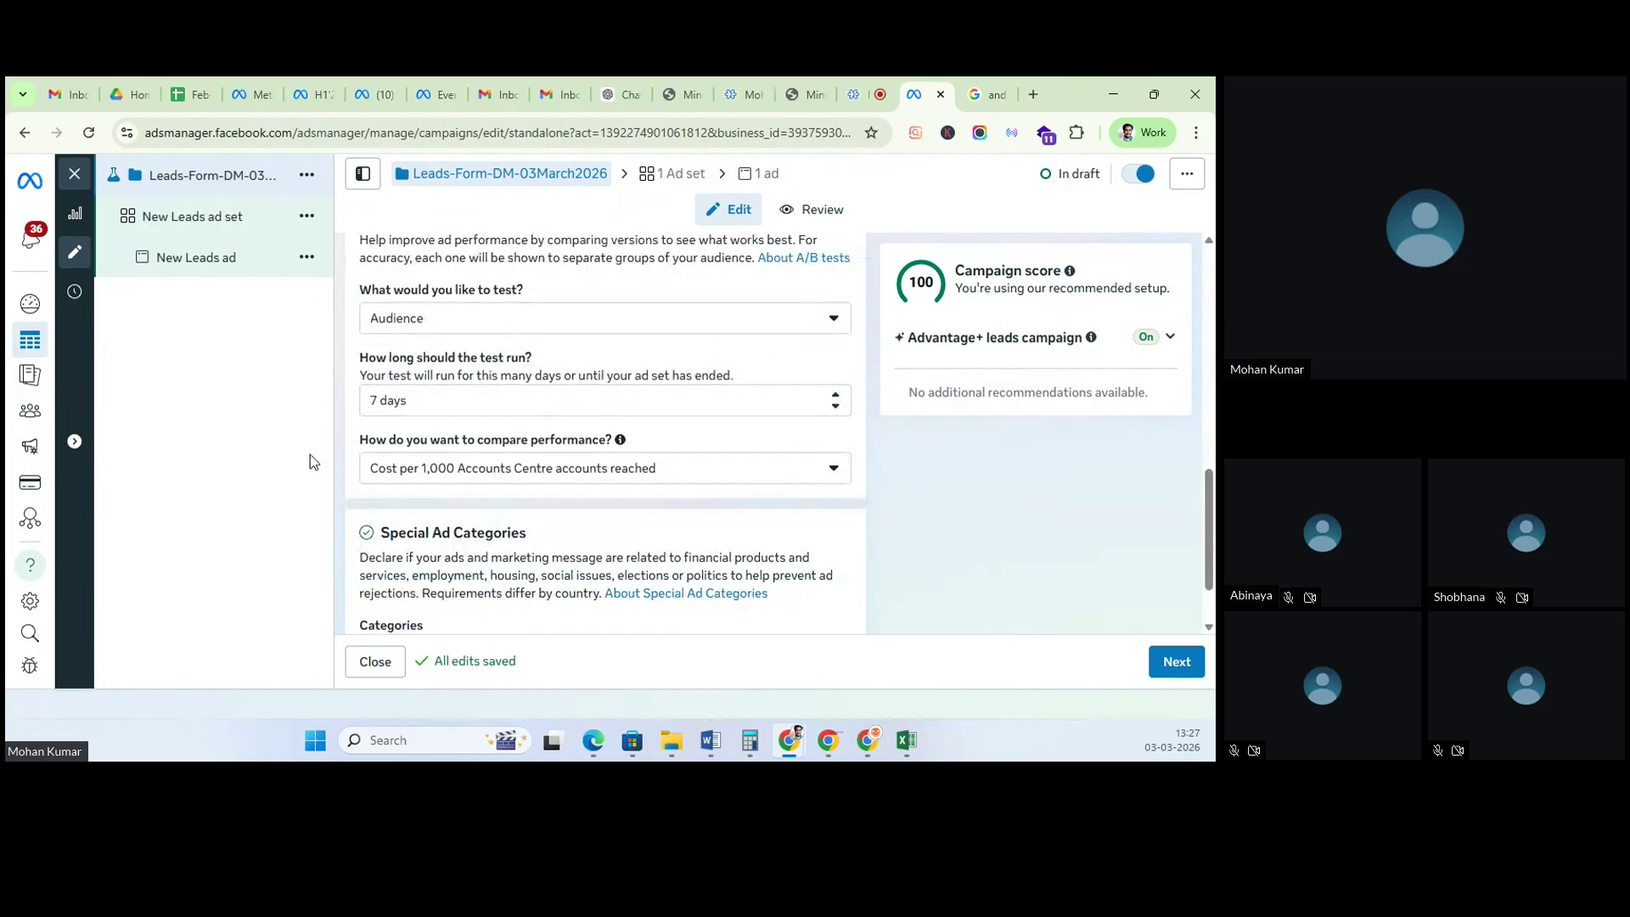
pyautogui.click(444, 474)
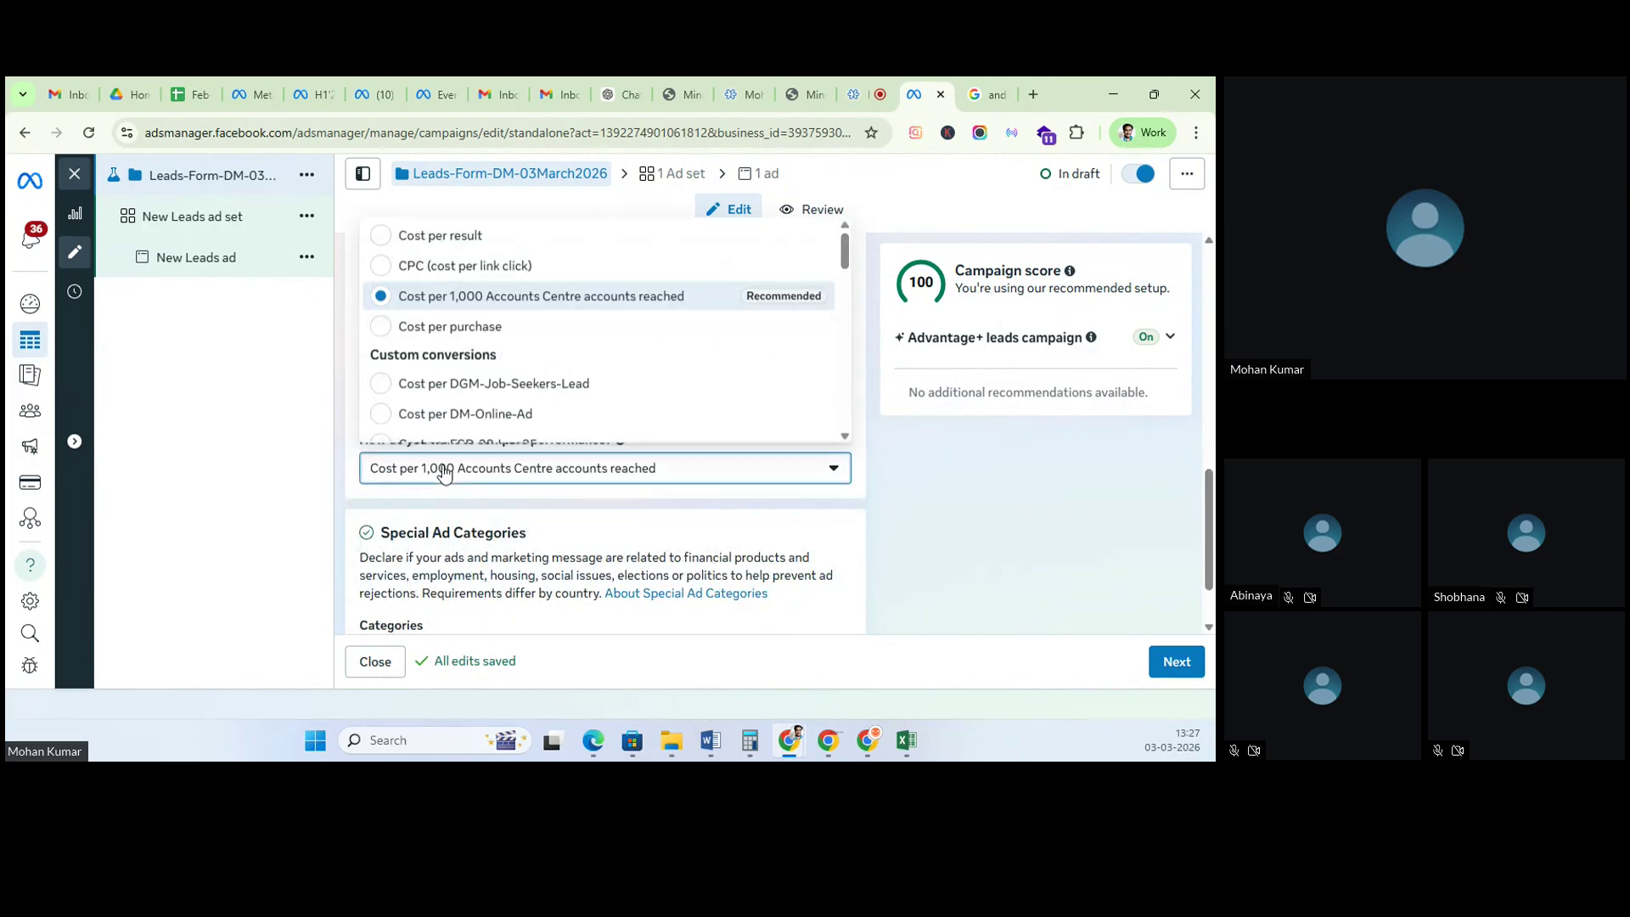
pyautogui.click(427, 247)
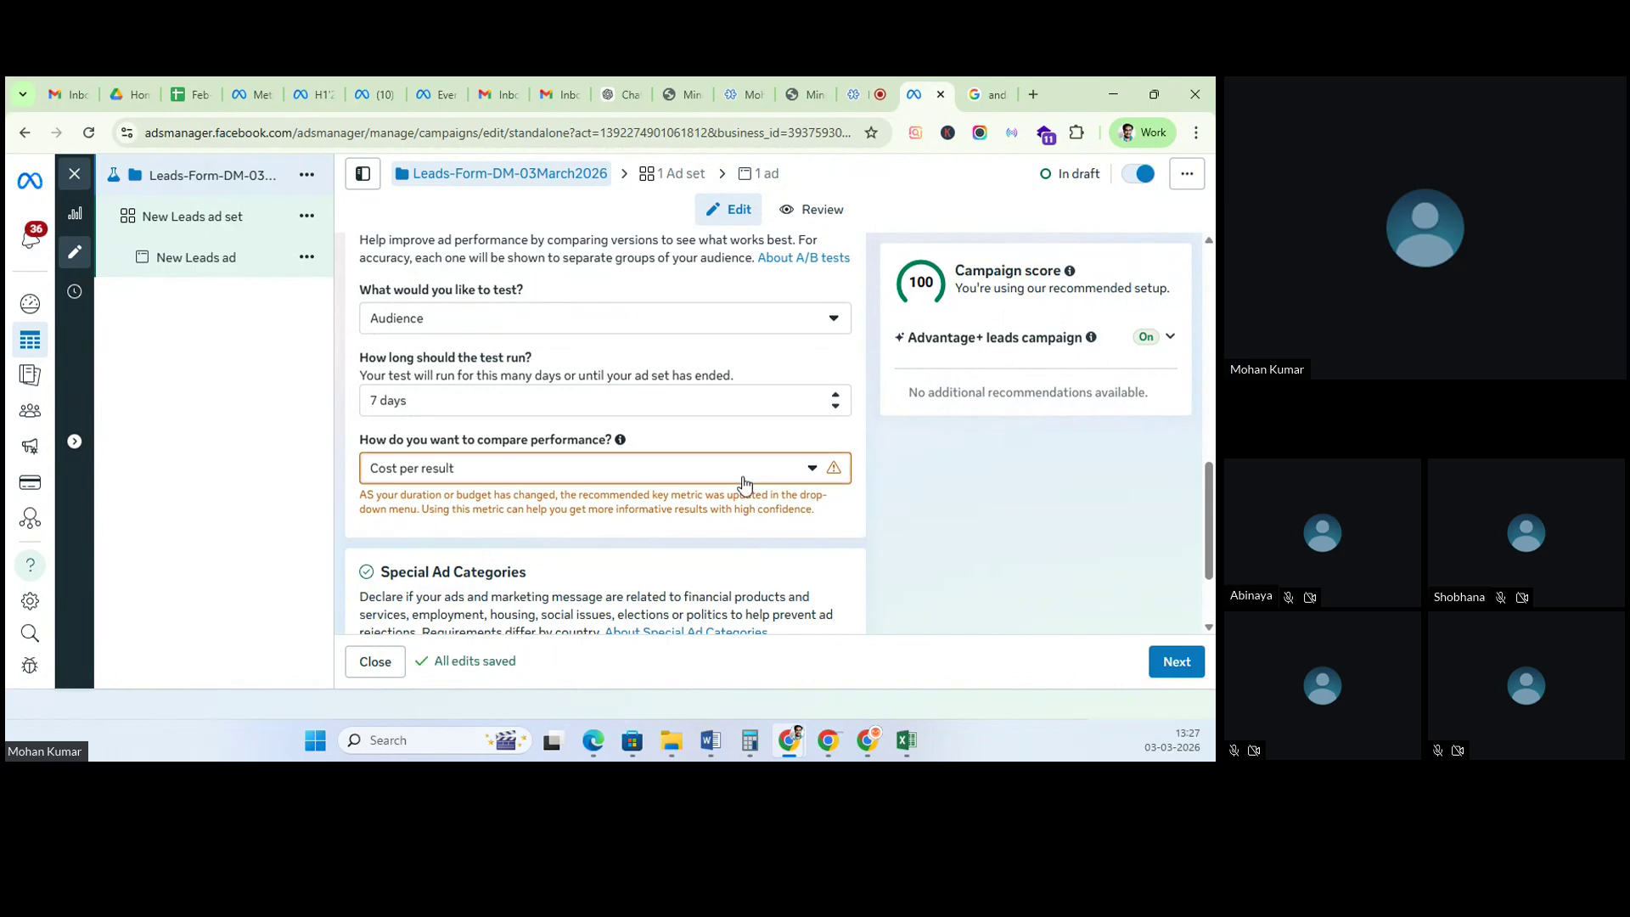
pyautogui.scroll(2, 744, 482)
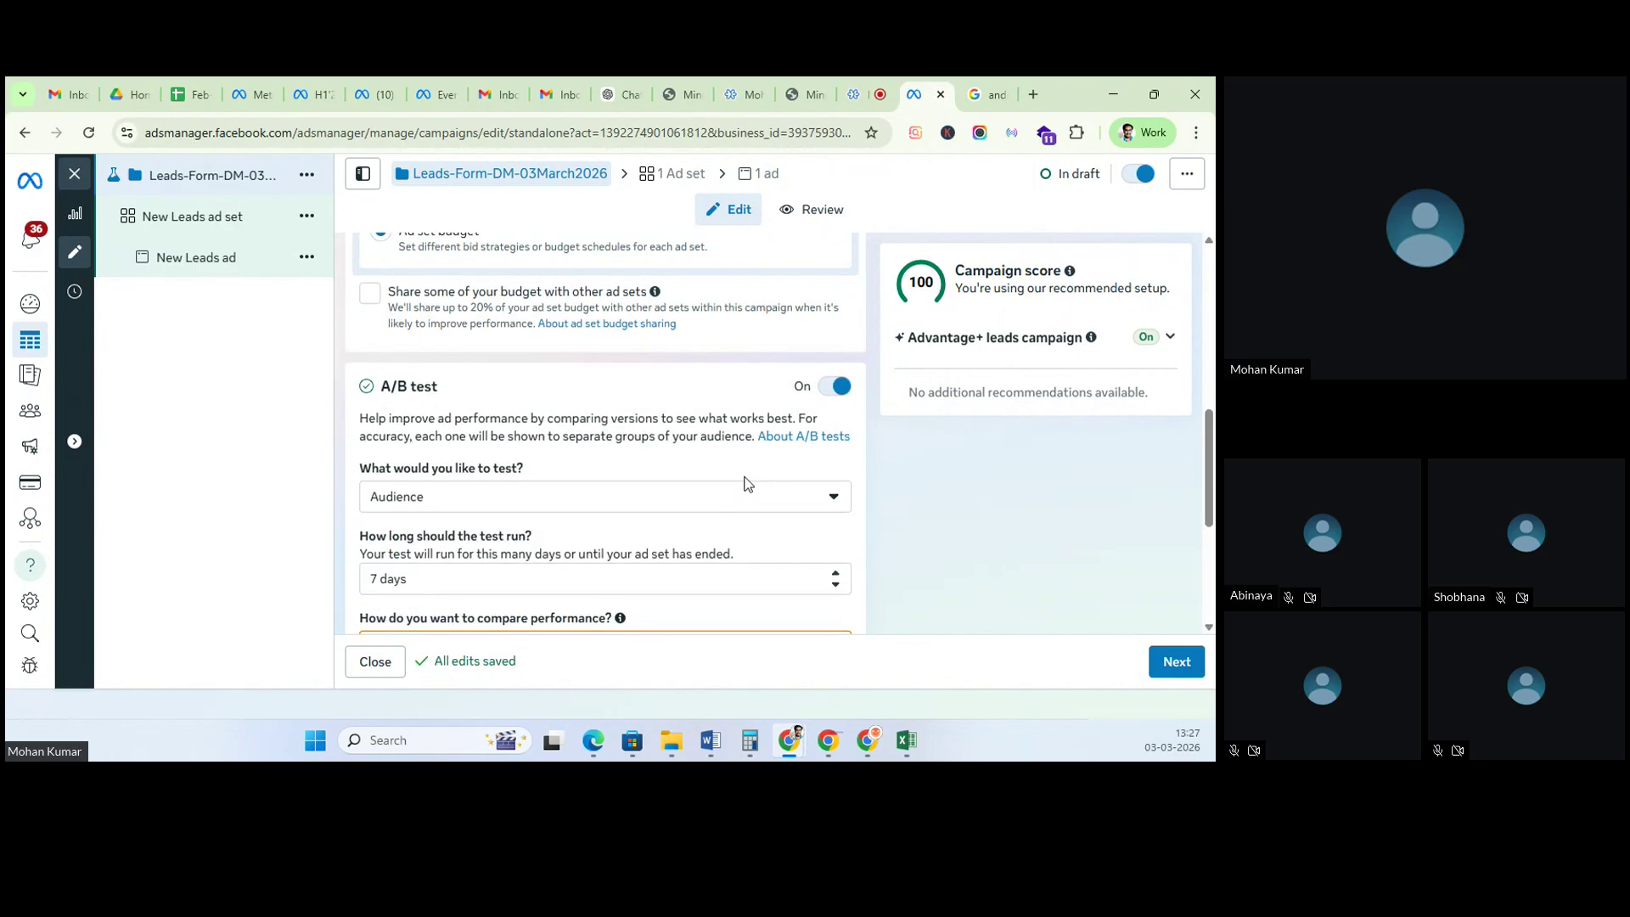
pyautogui.scroll(-2, 745, 480)
pyautogui.click(506, 473)
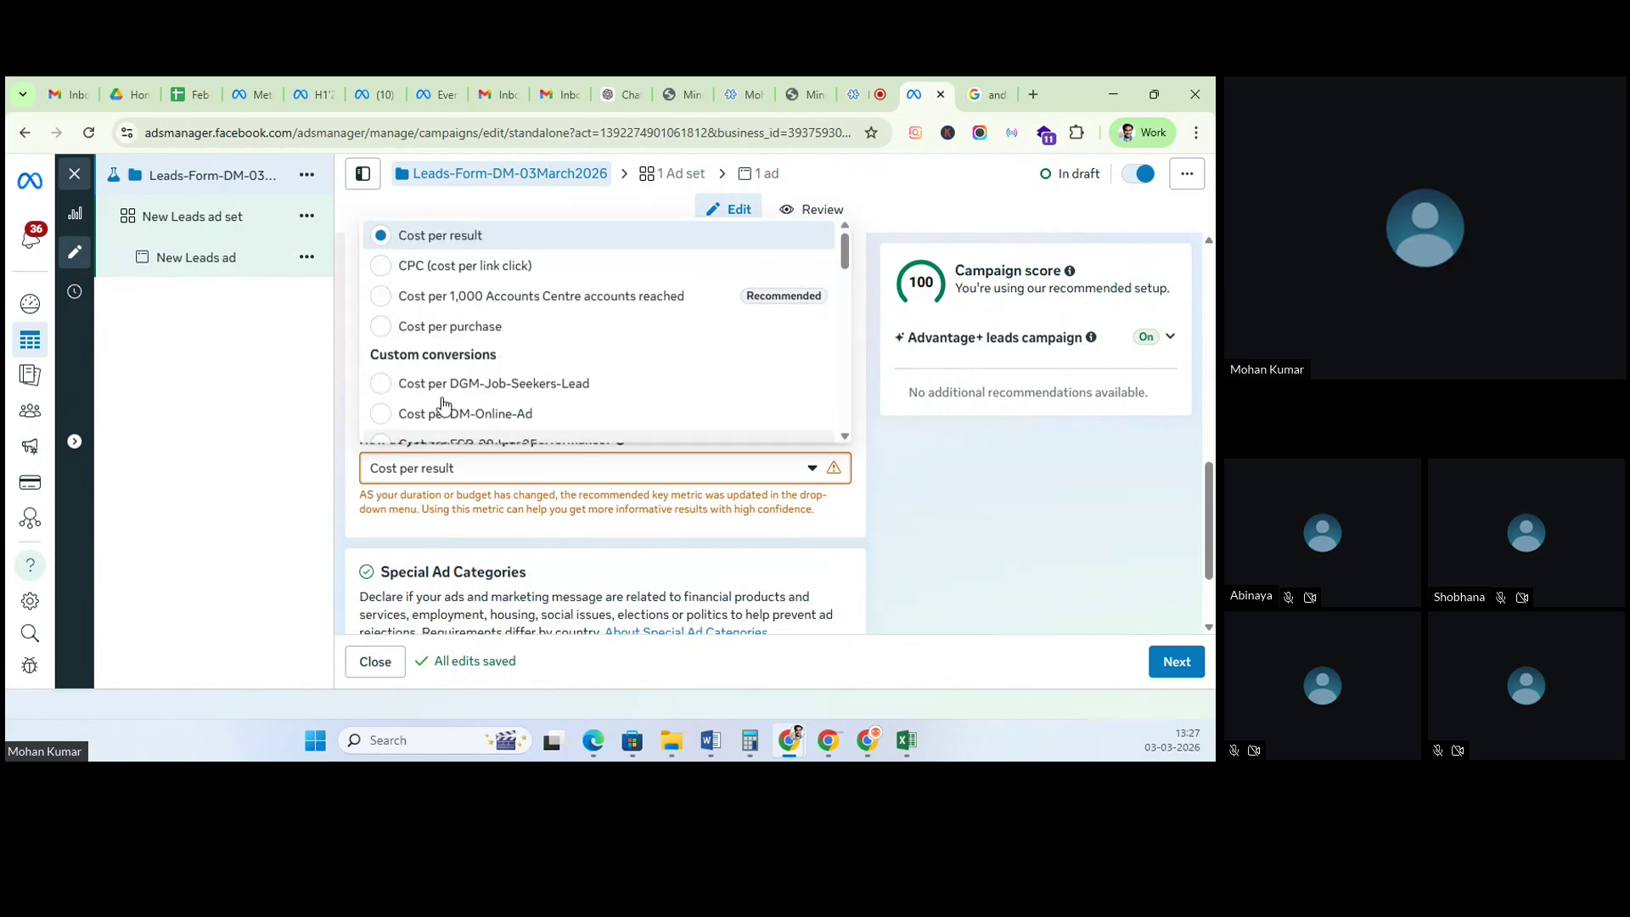
pyautogui.click(477, 267)
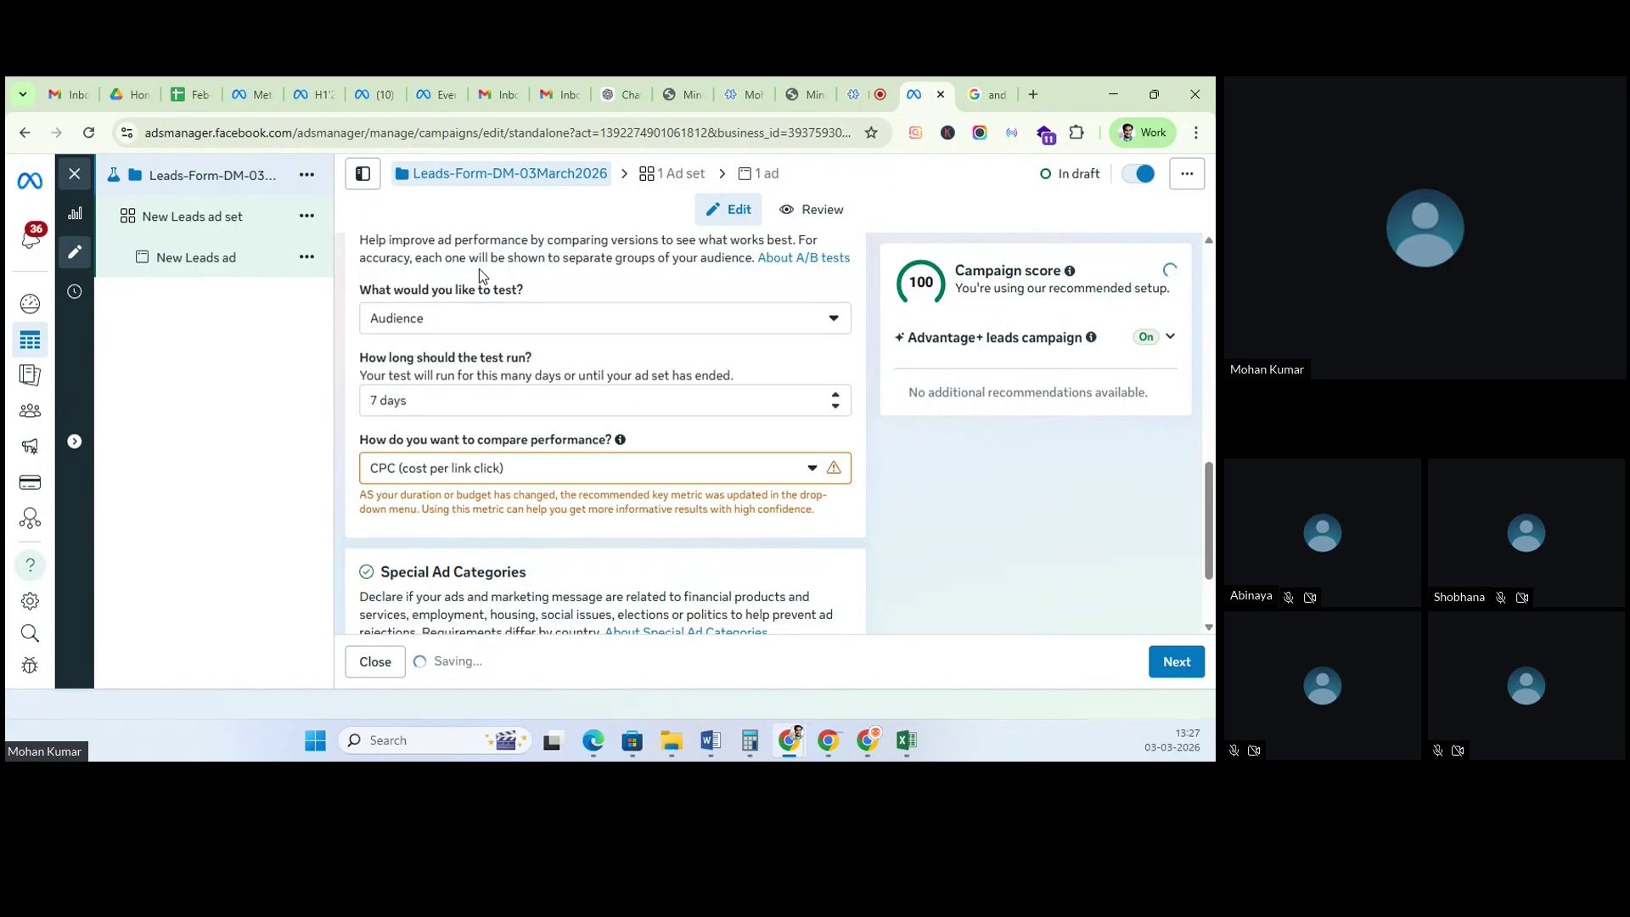
# Step: Try Cost per Lead as the metric for comparing performance in the A/B test
pyautogui.click(484, 467)
pyautogui.scroll(-5, 484, 422)
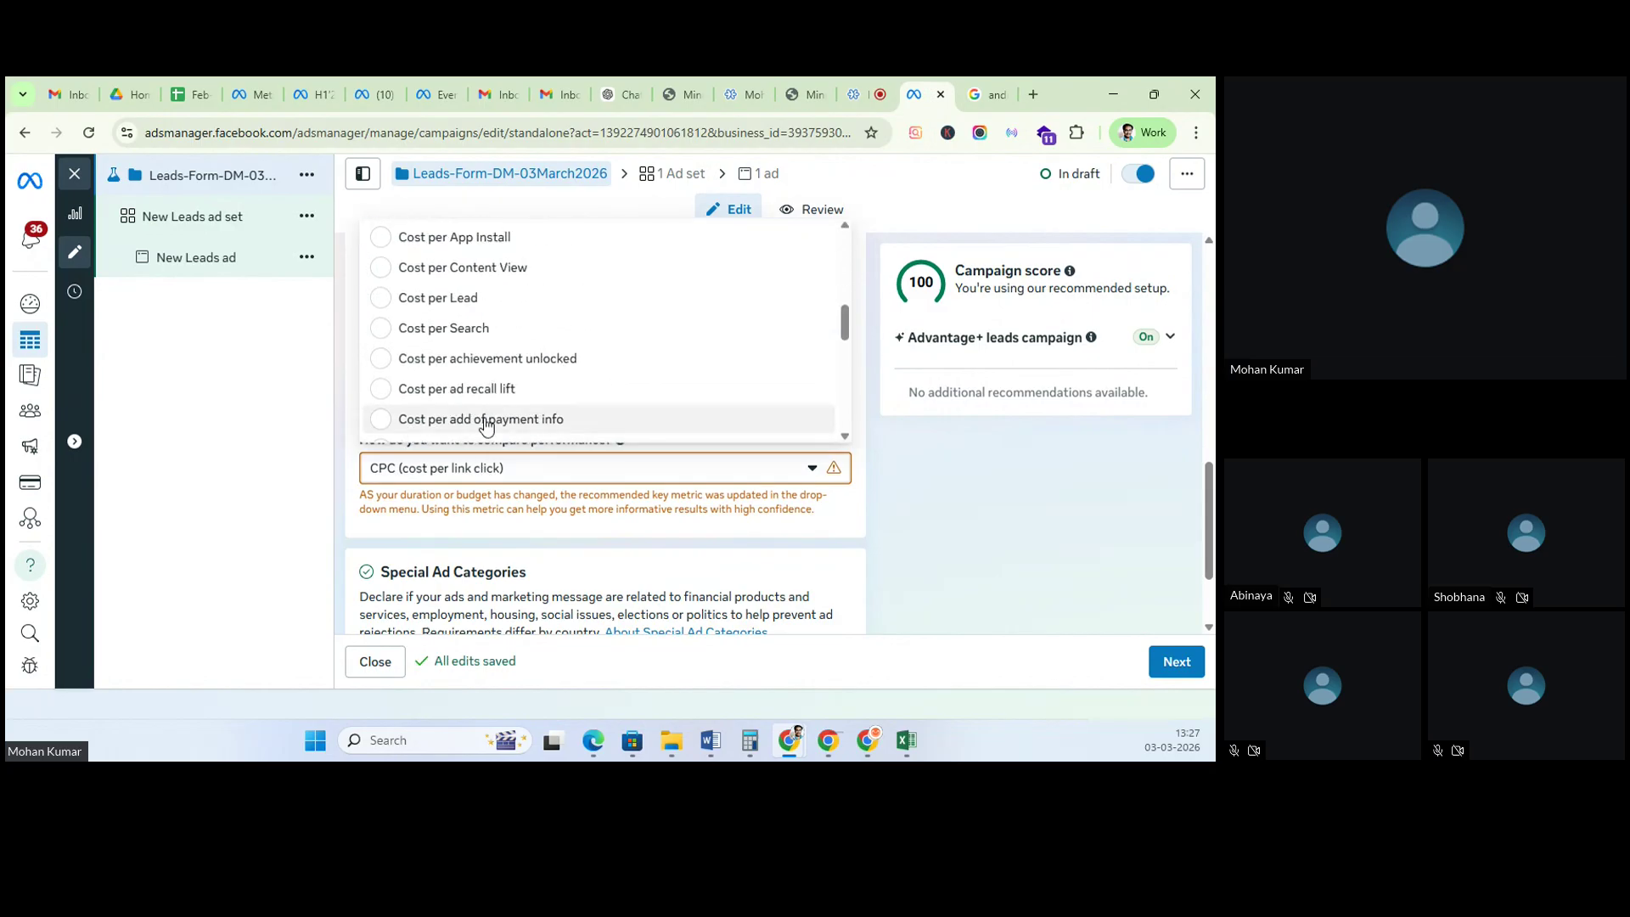
pyautogui.click(474, 306)
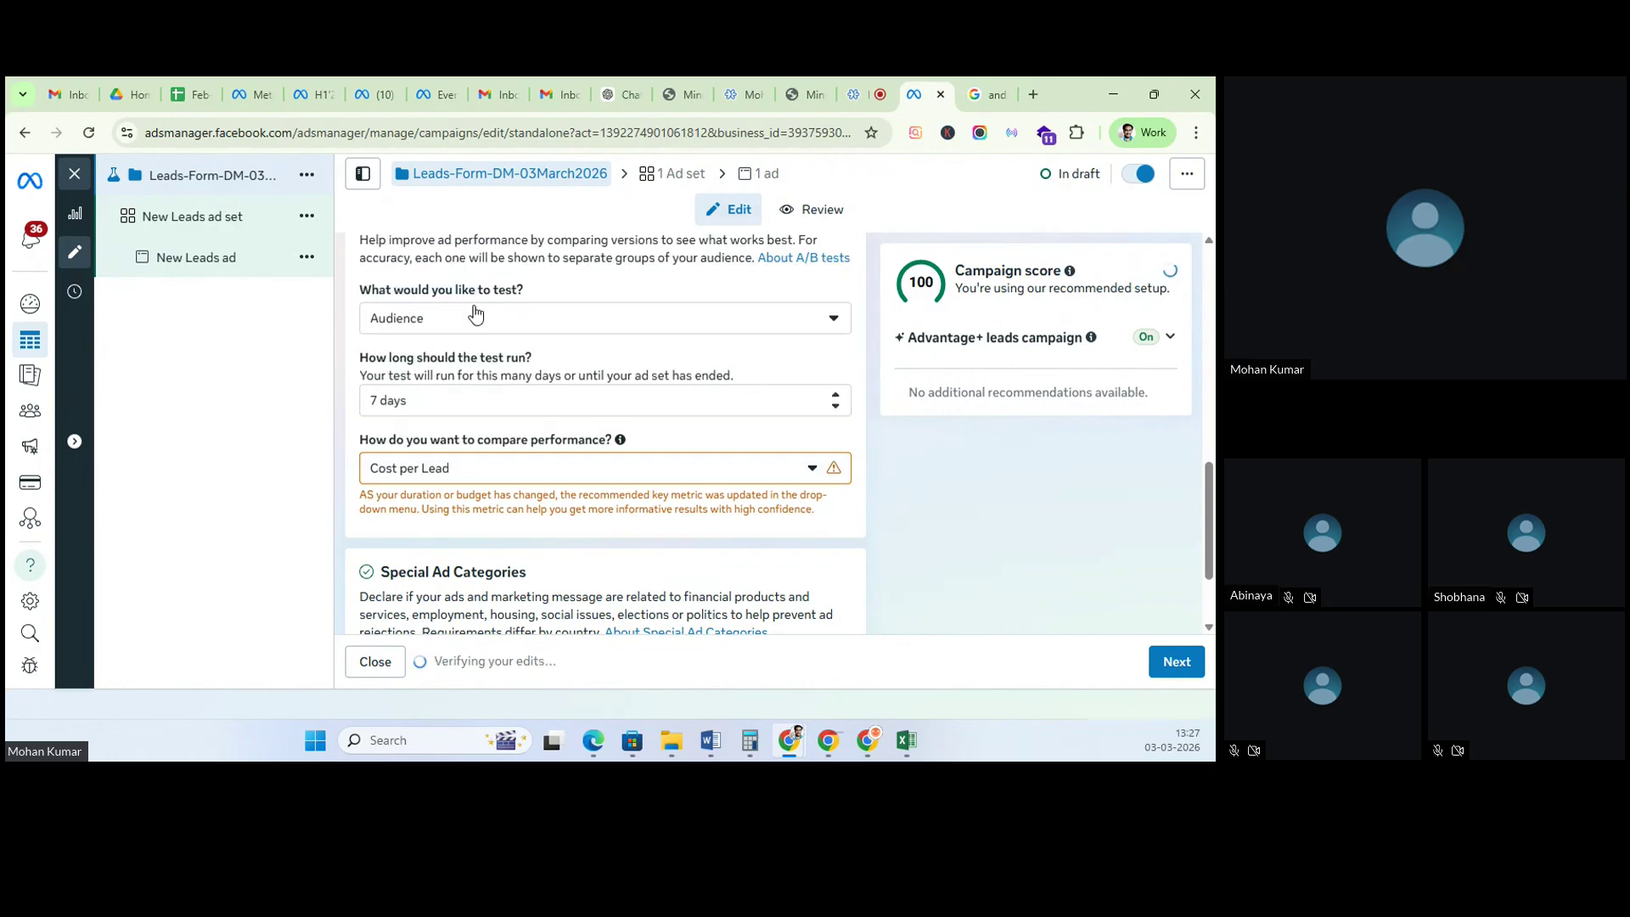
# Step: Return the A/B test's comparison metric to the recommended Cost per 1,000 Accounts Centre accounts reached
pyautogui.click(520, 468)
pyautogui.scroll(3, 479, 330)
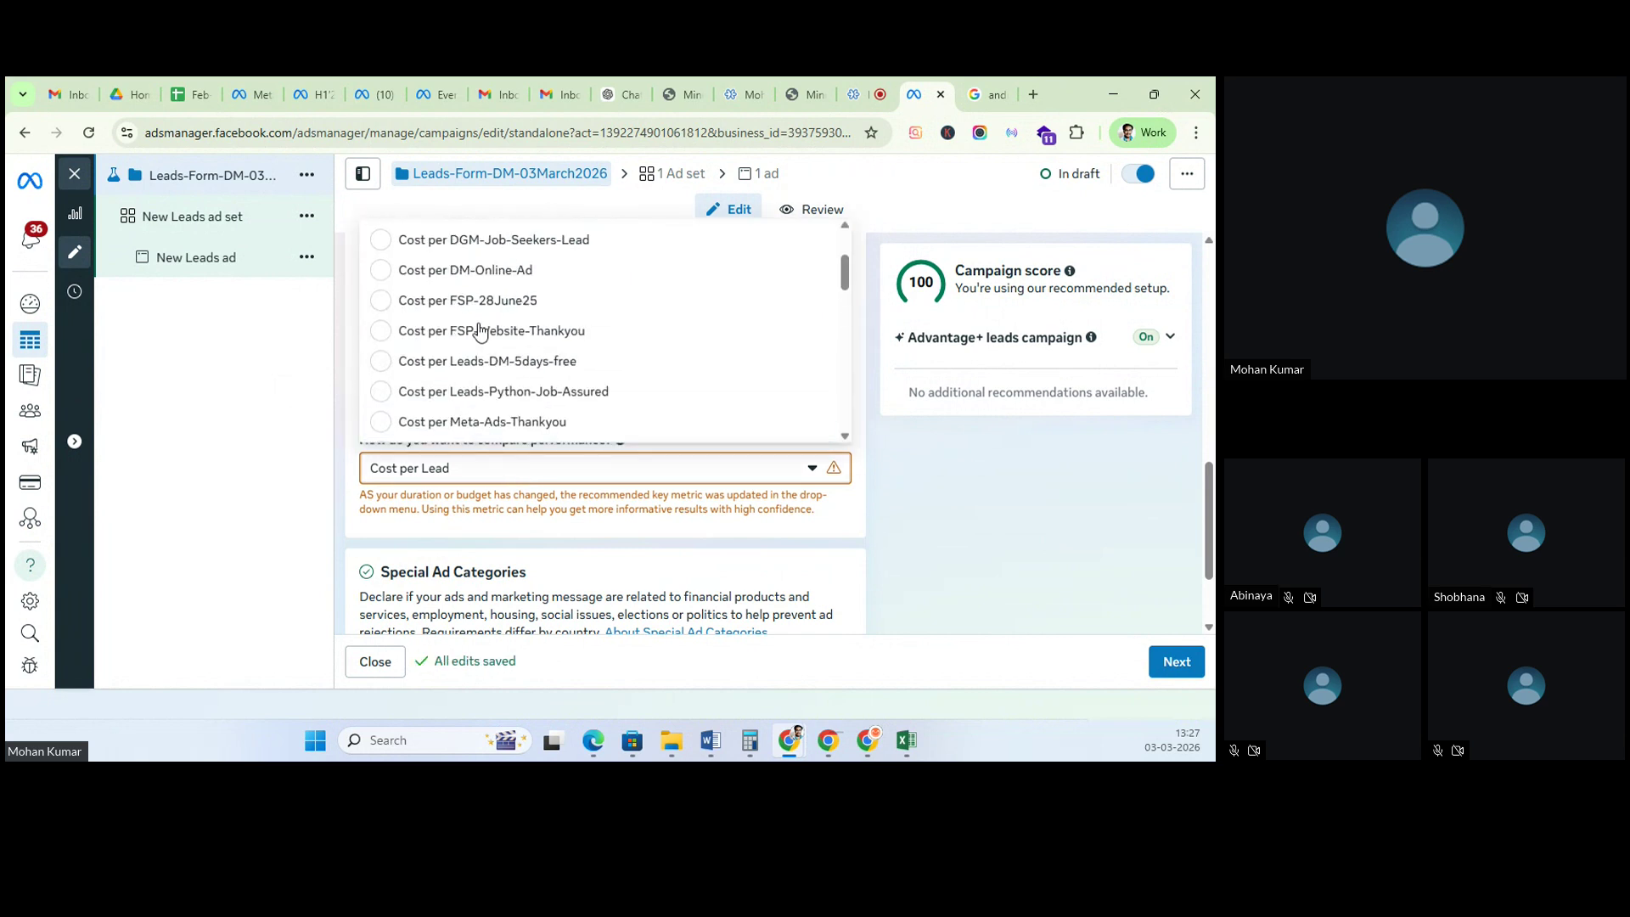
pyautogui.scroll(3, 480, 330)
pyautogui.click(486, 297)
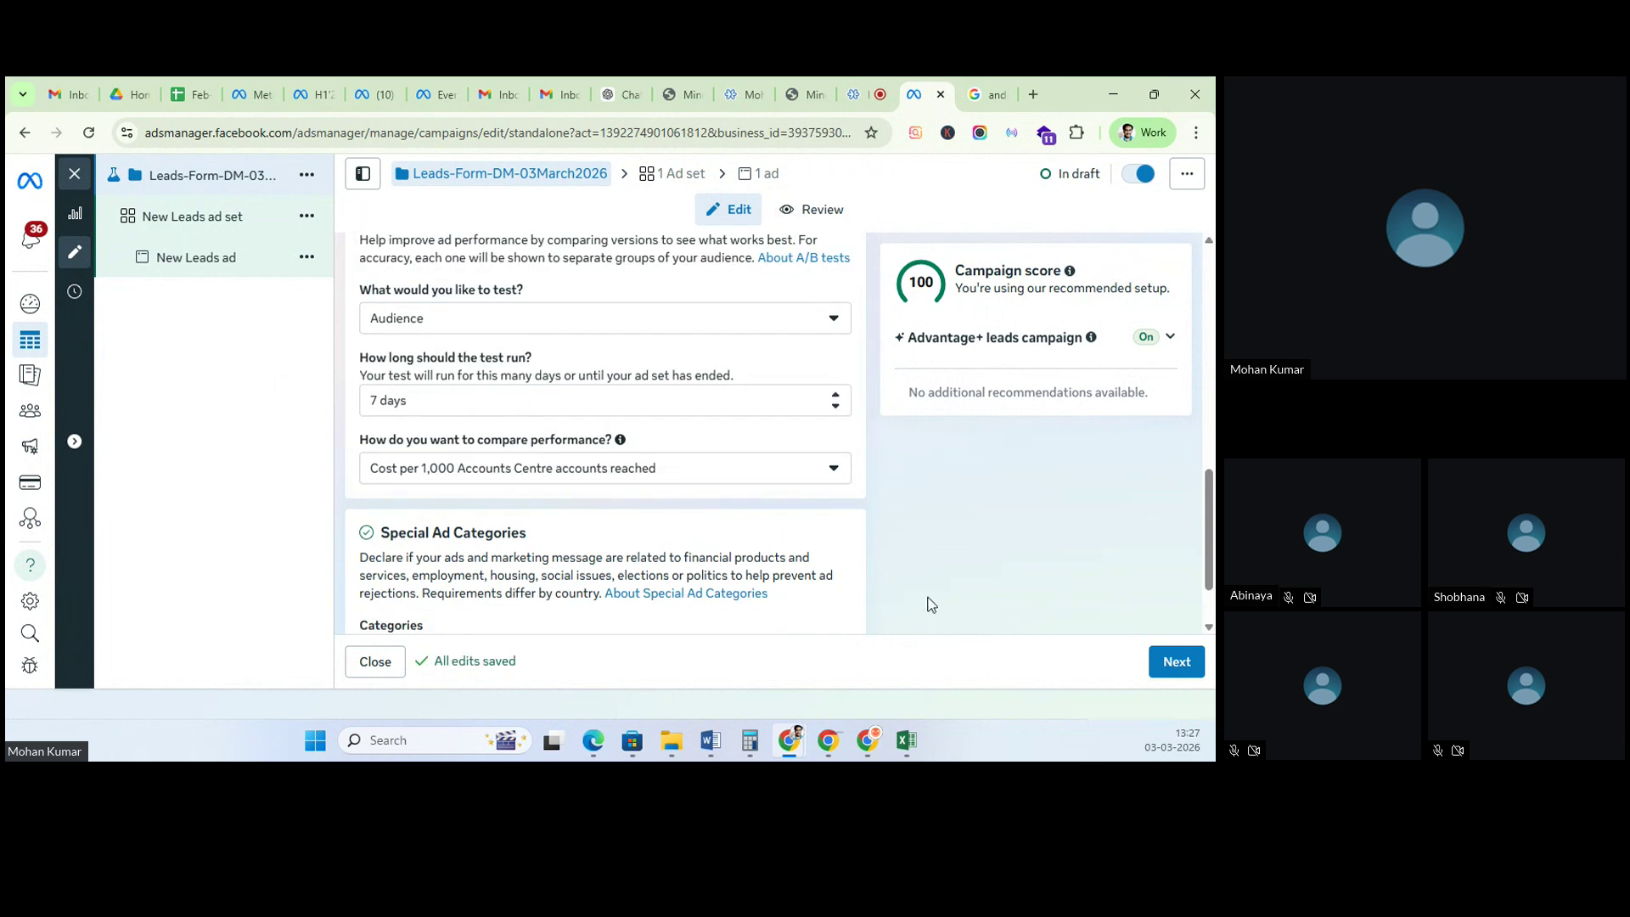
# Step: Review the Special Ad Categories that can be declared: financial products and services, employment, housing, and social issues, elections or politics
pyautogui.scroll(-1, 931, 605)
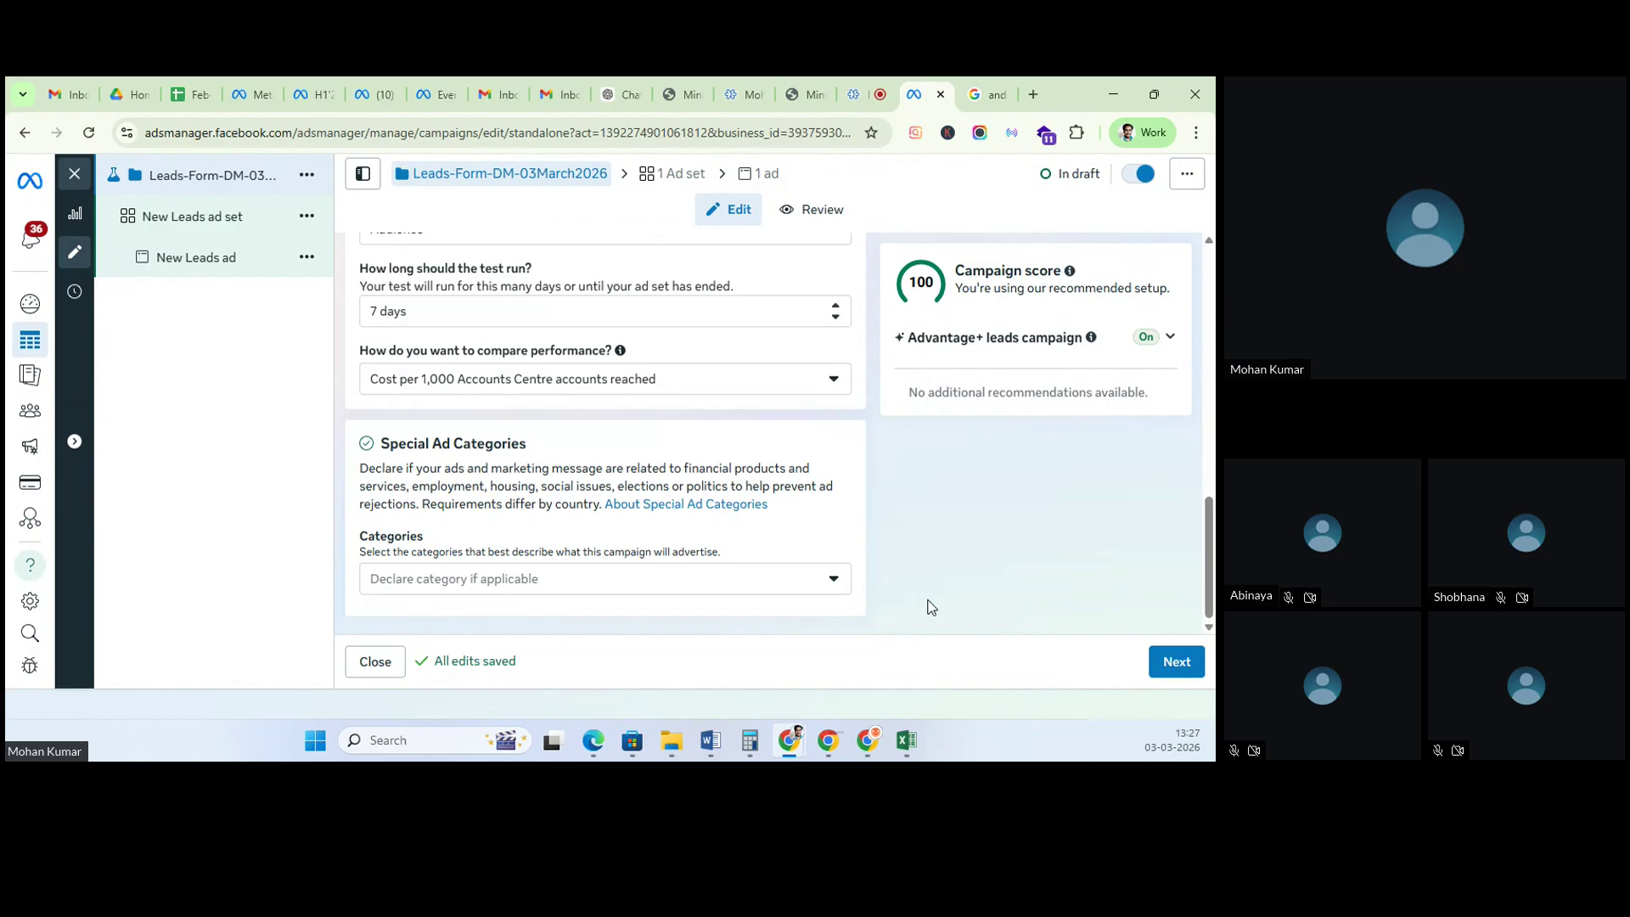
pyautogui.click(515, 581)
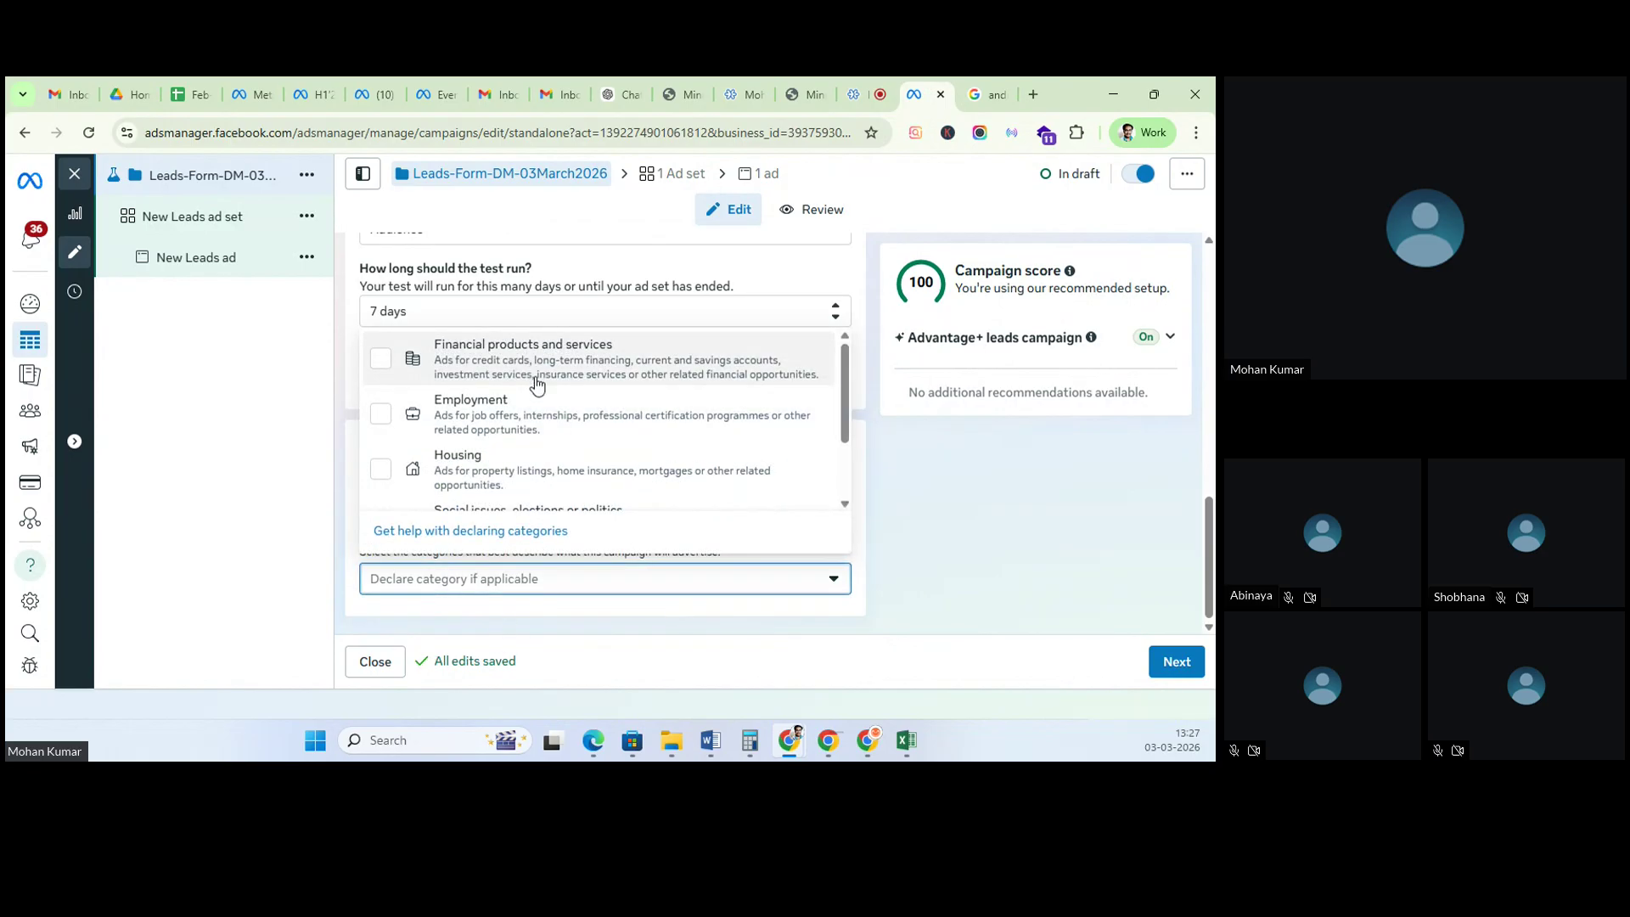
pyautogui.scroll(-1, 532, 470)
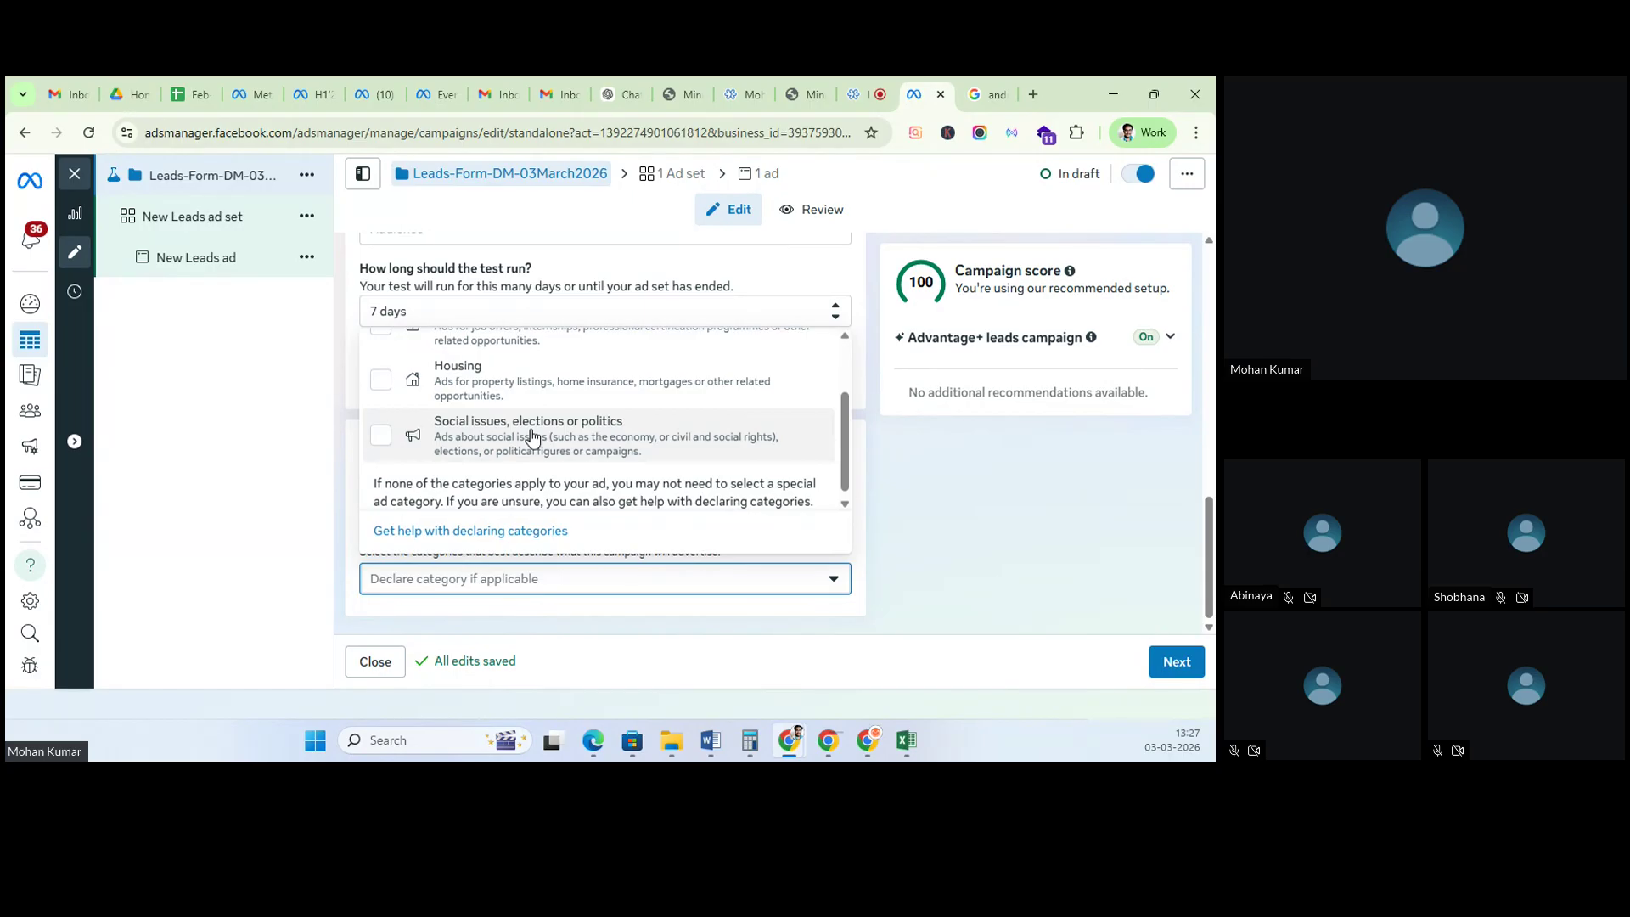
pyautogui.scroll(2, 532, 438)
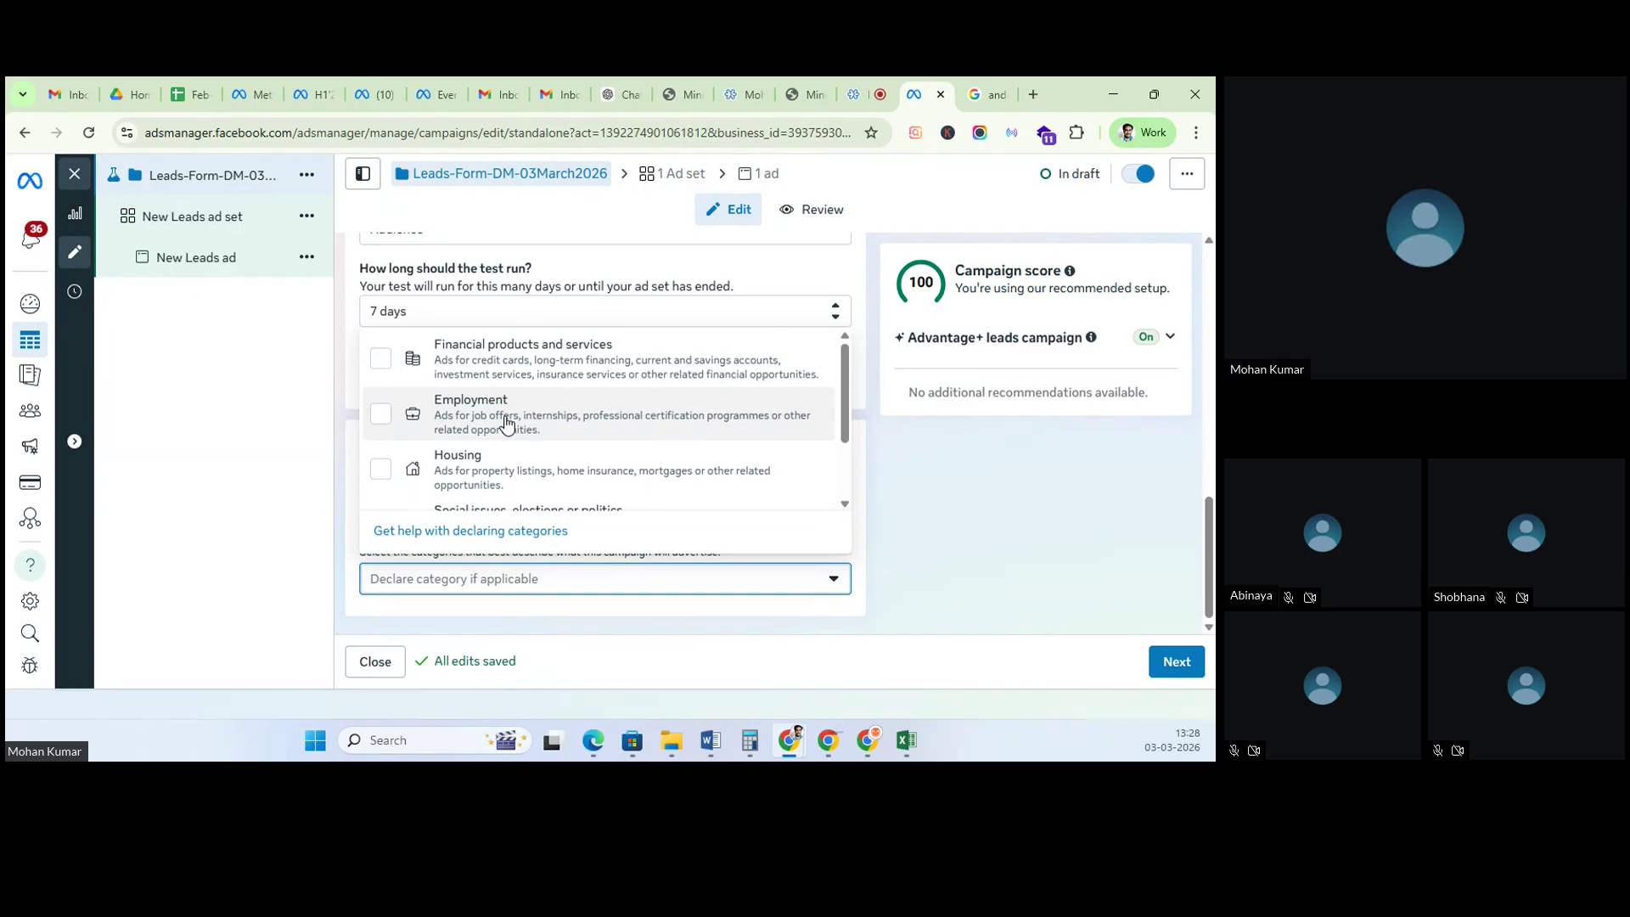
# Step: Declare Employment as the campaign's special ad category, look at the Countries setting, and clear the category again
pyautogui.click(507, 424)
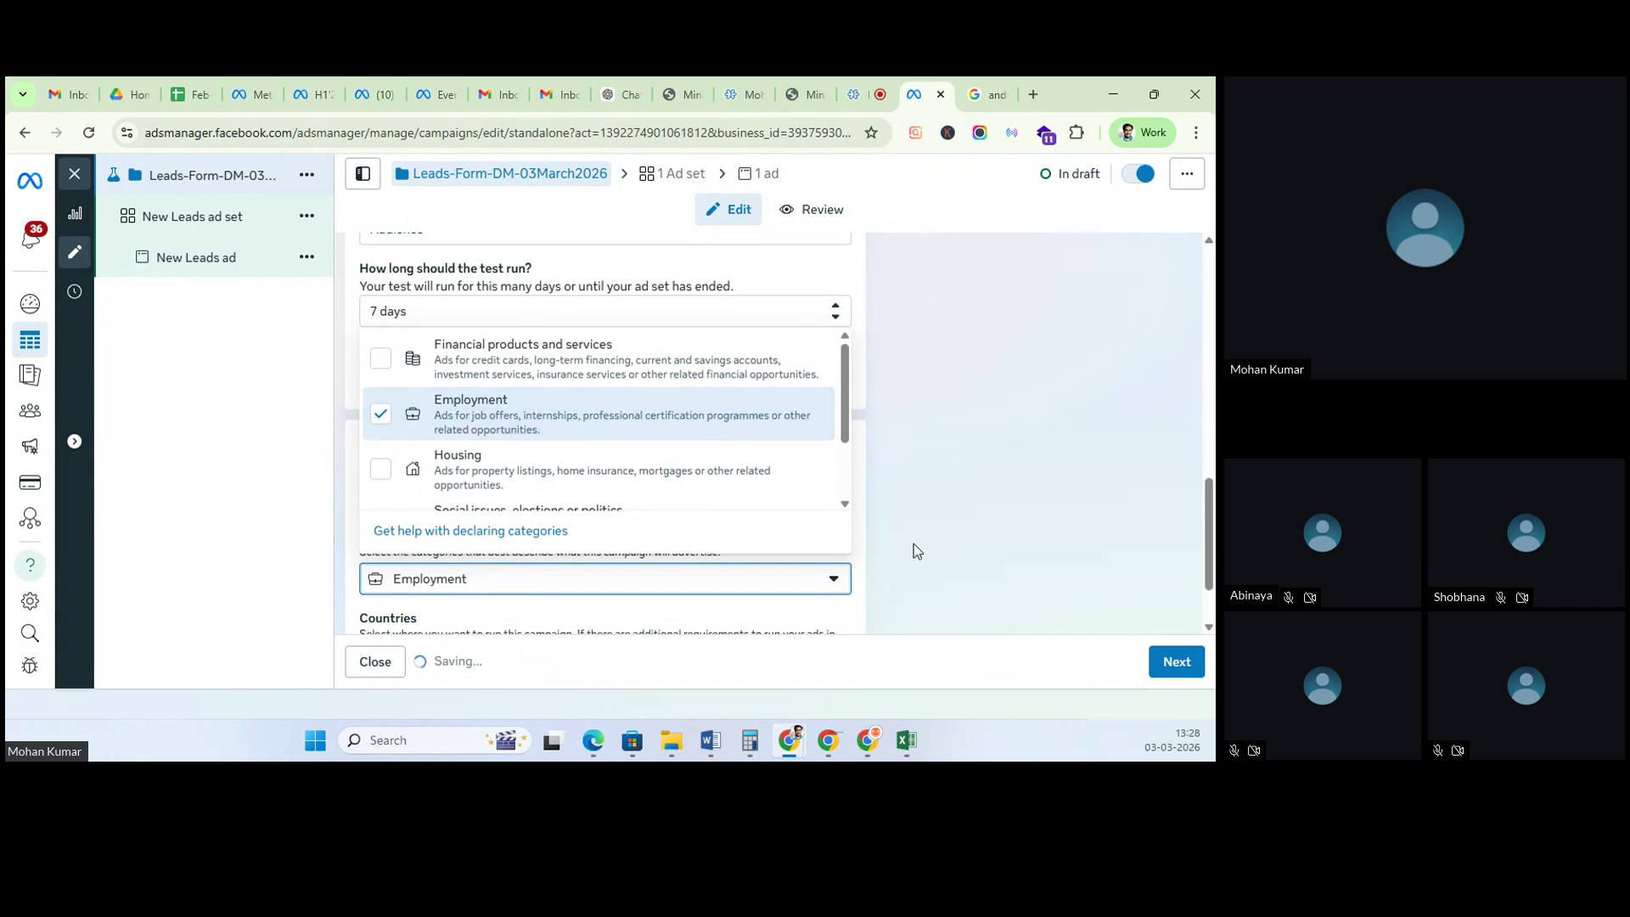
pyautogui.scroll(-1, 913, 543)
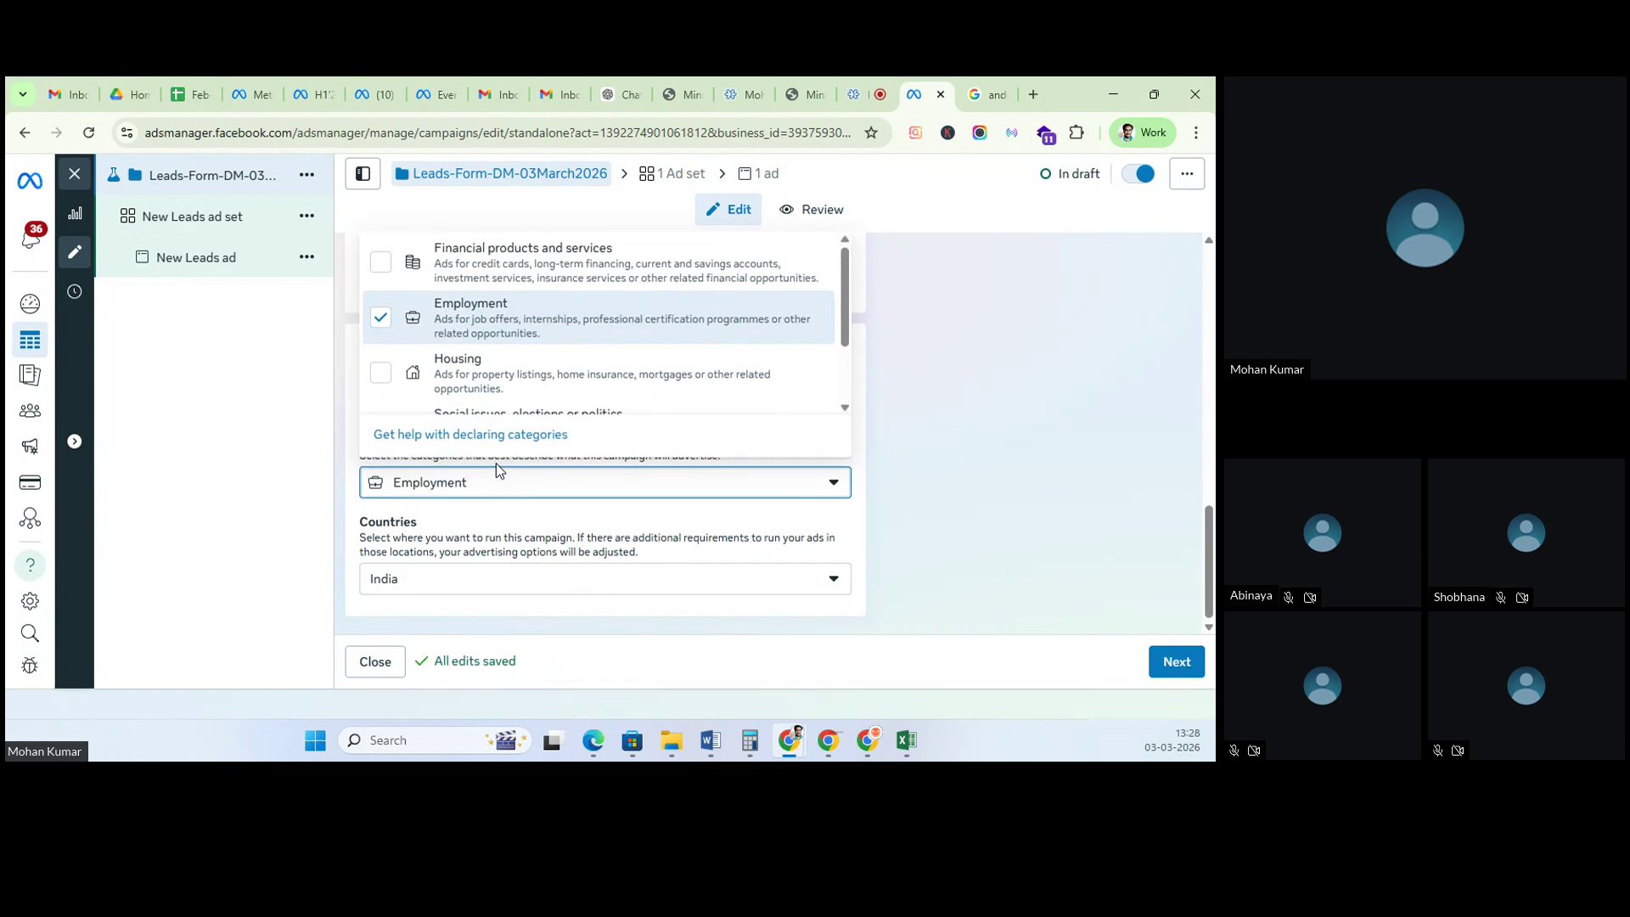
pyautogui.click(388, 319)
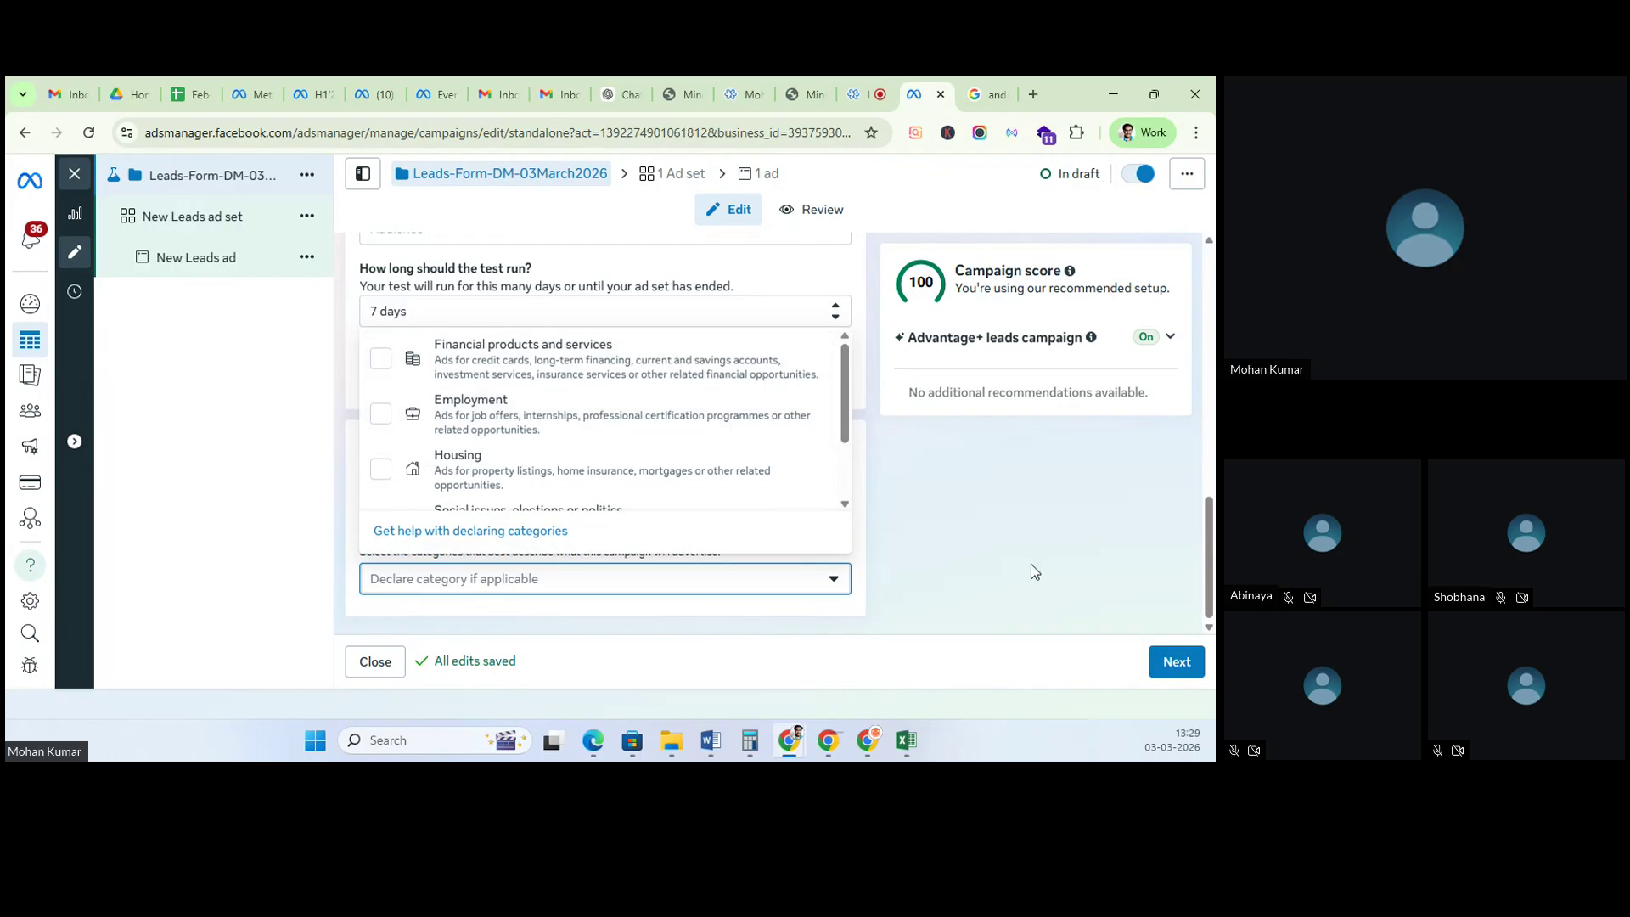
pyautogui.click(988, 534)
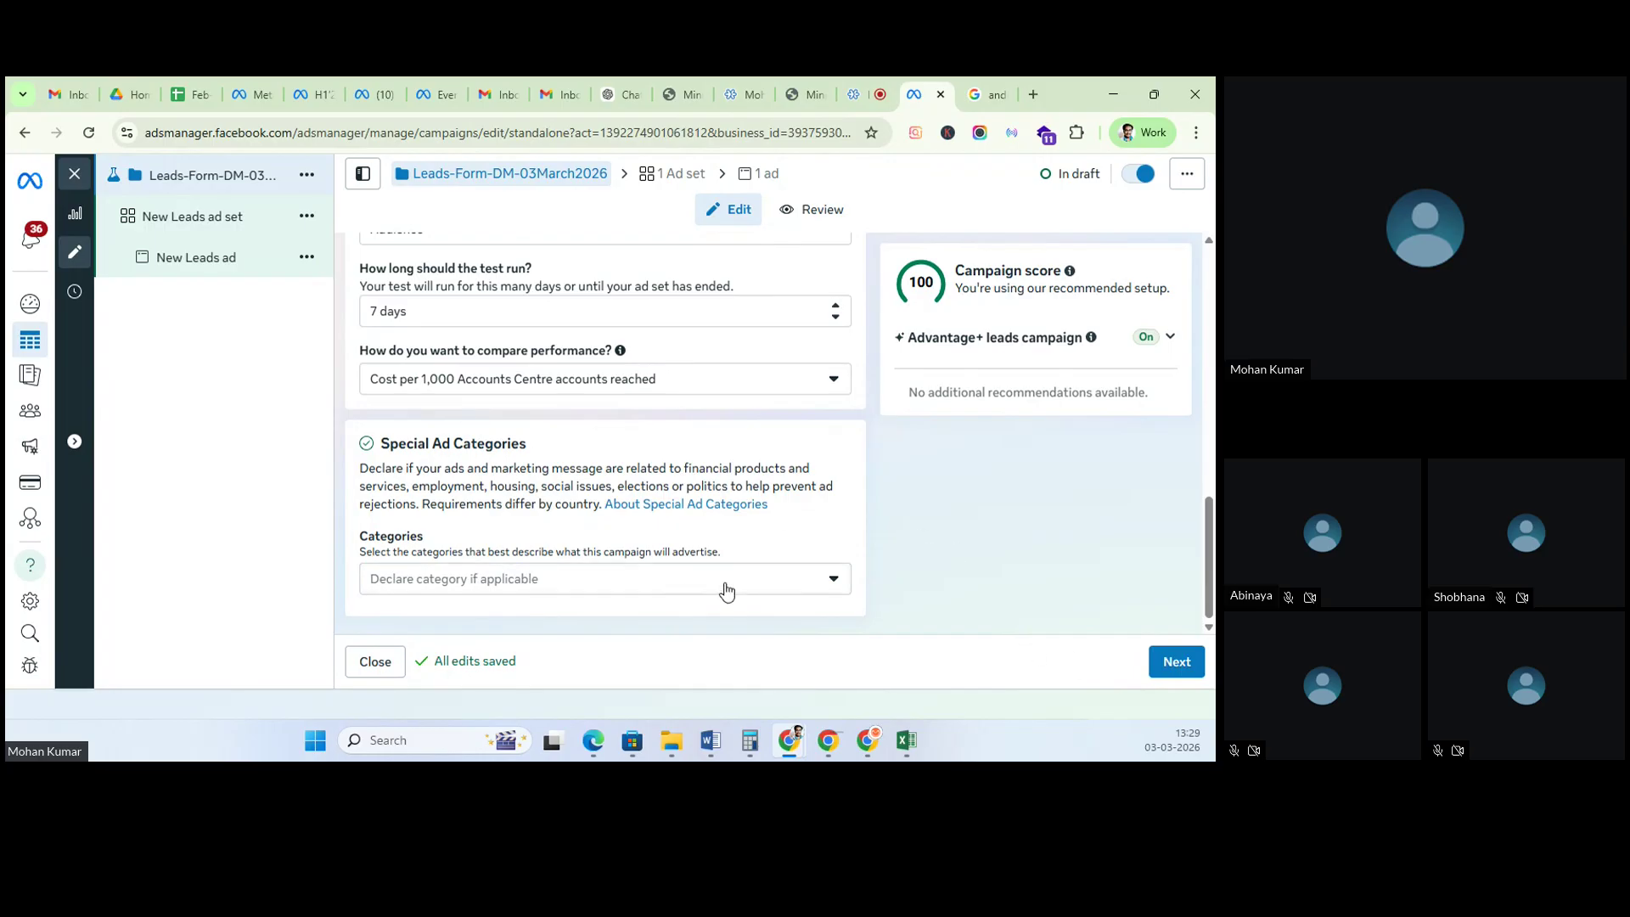
# Step: Proceed to the ad set level and rename the ad set as Coimbatore
pyautogui.click(1163, 666)
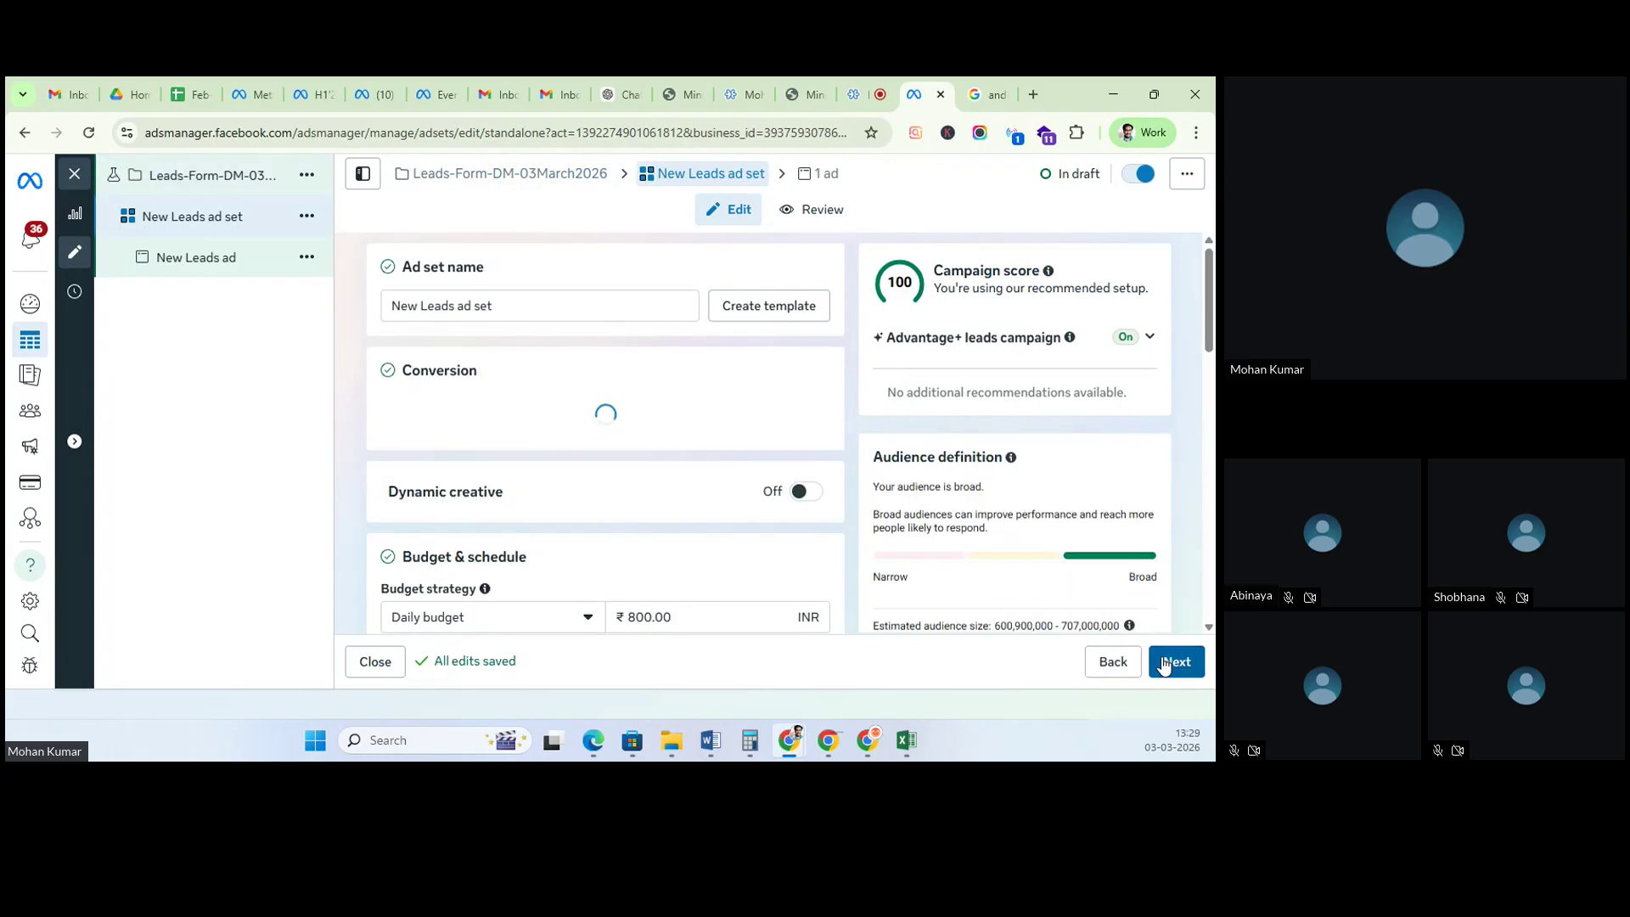
pyautogui.tripleClick(521, 305)
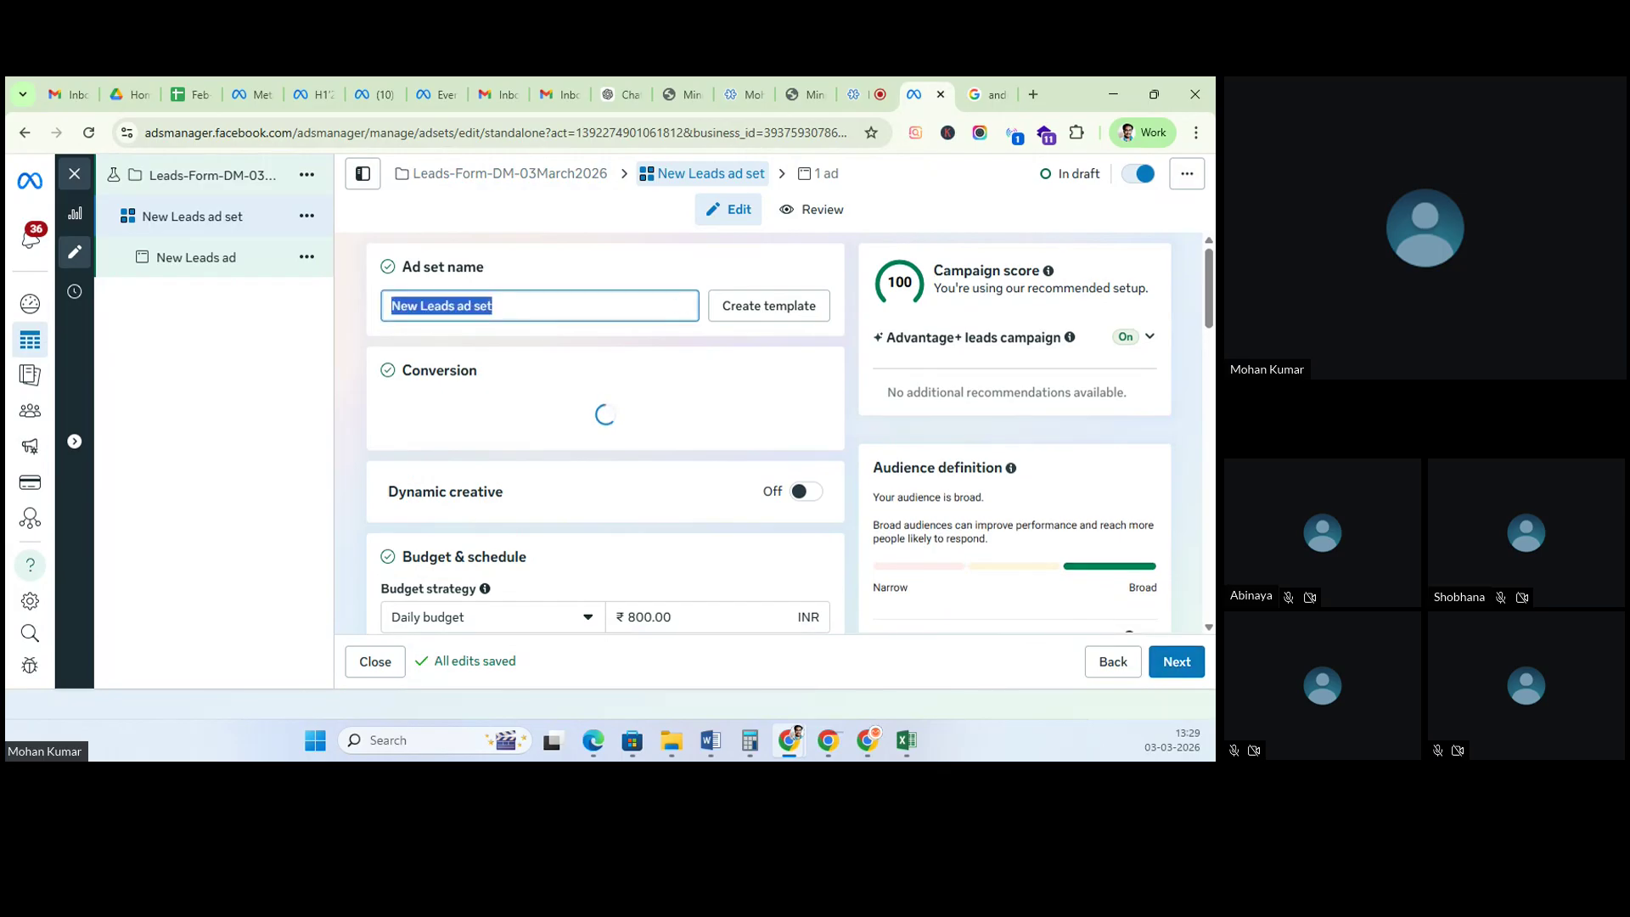
pyautogui.write('Coimbatore')
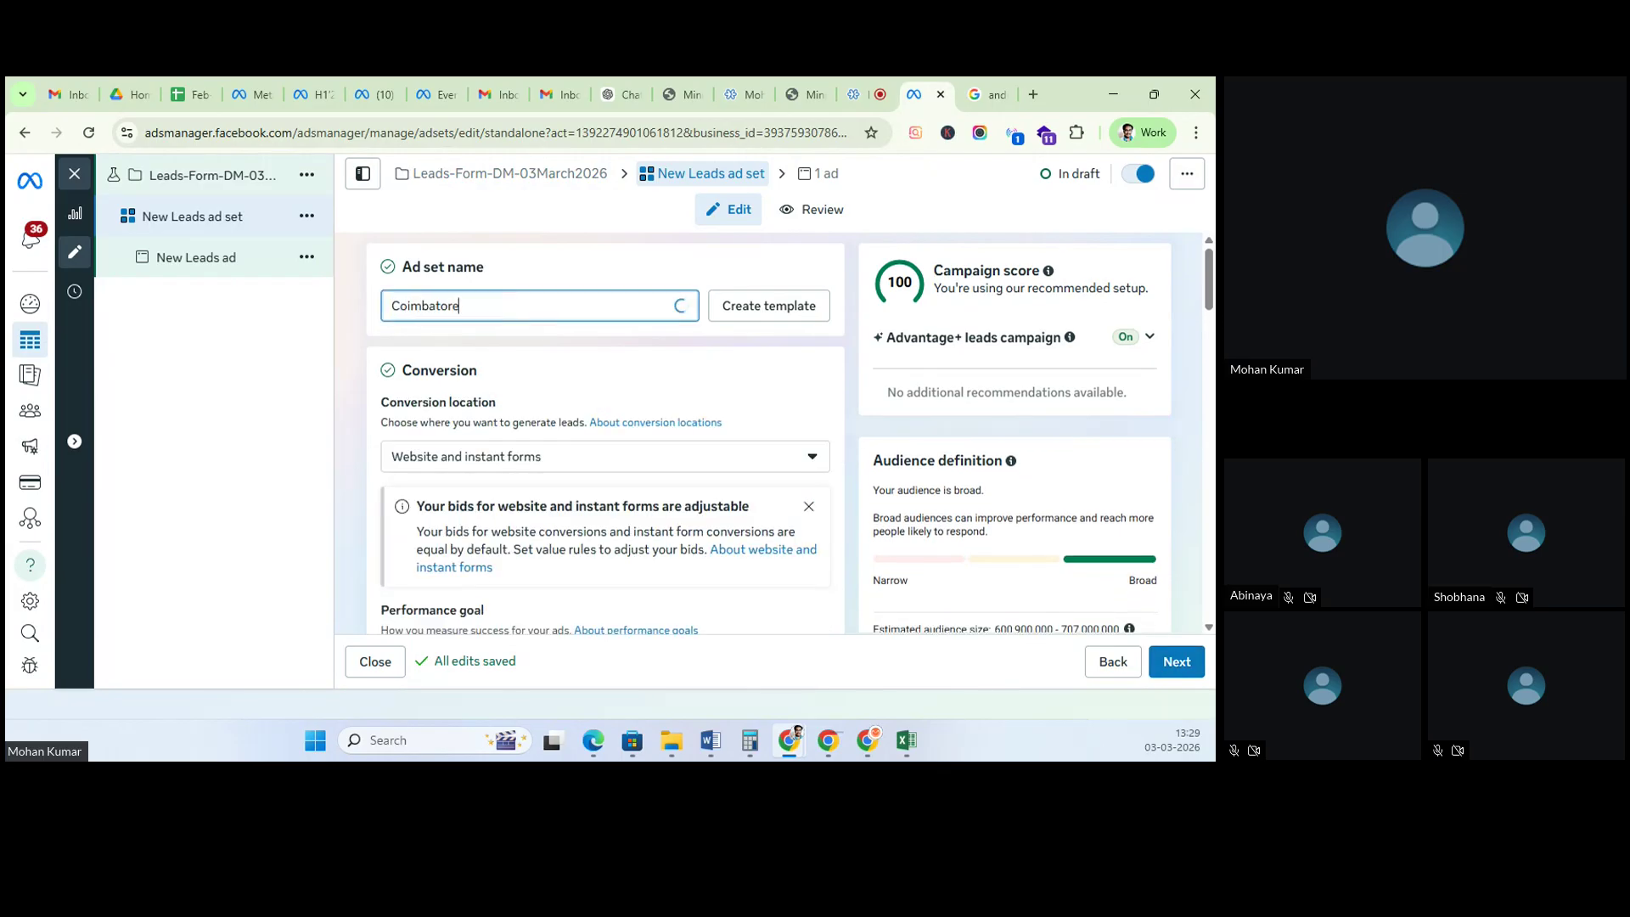
pyautogui.press('Down')
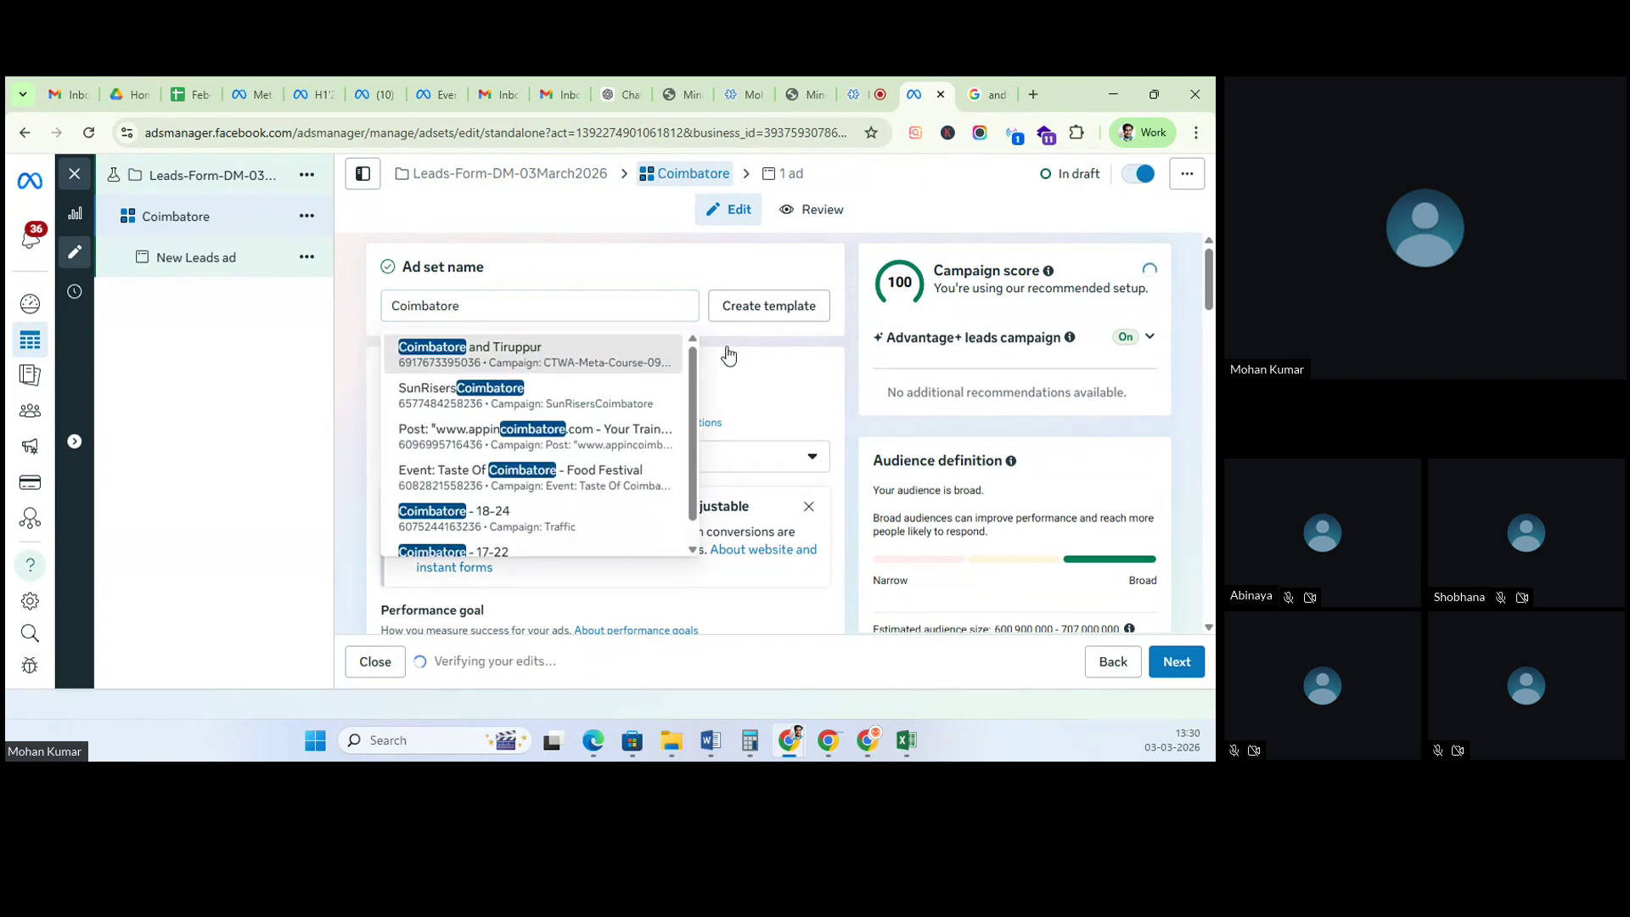
pyautogui.press('Return')
pyautogui.click(469, 307)
pyautogui.moveTo(464, 308); pyautogui.dragTo(686, 331)
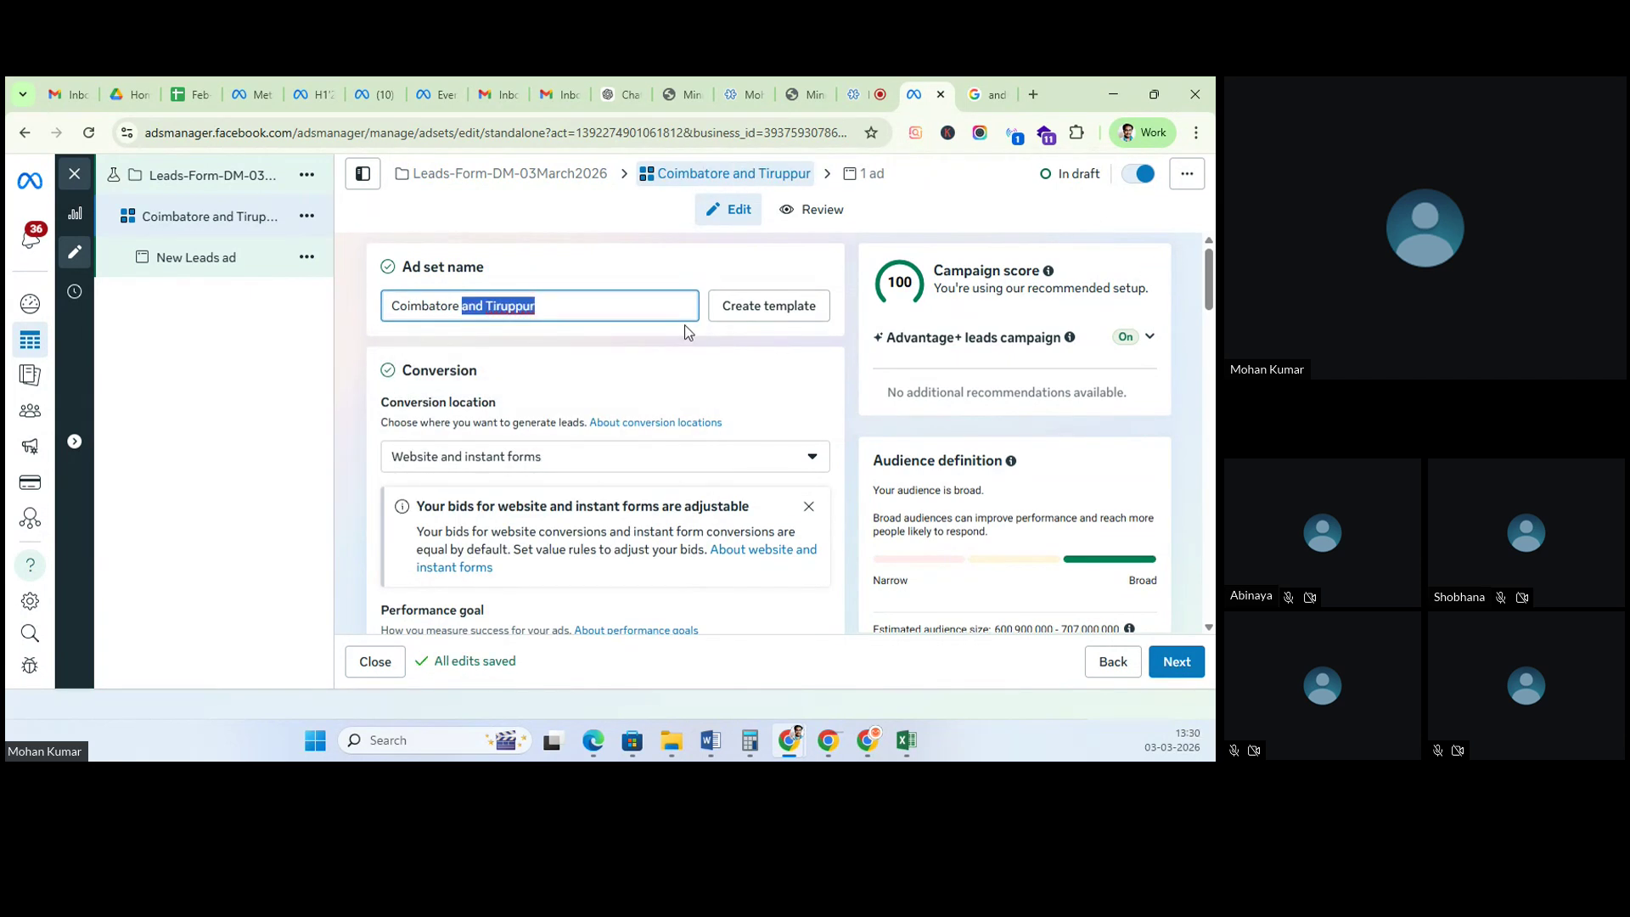
pyautogui.press('BackSpace')
pyautogui.click(830, 358)
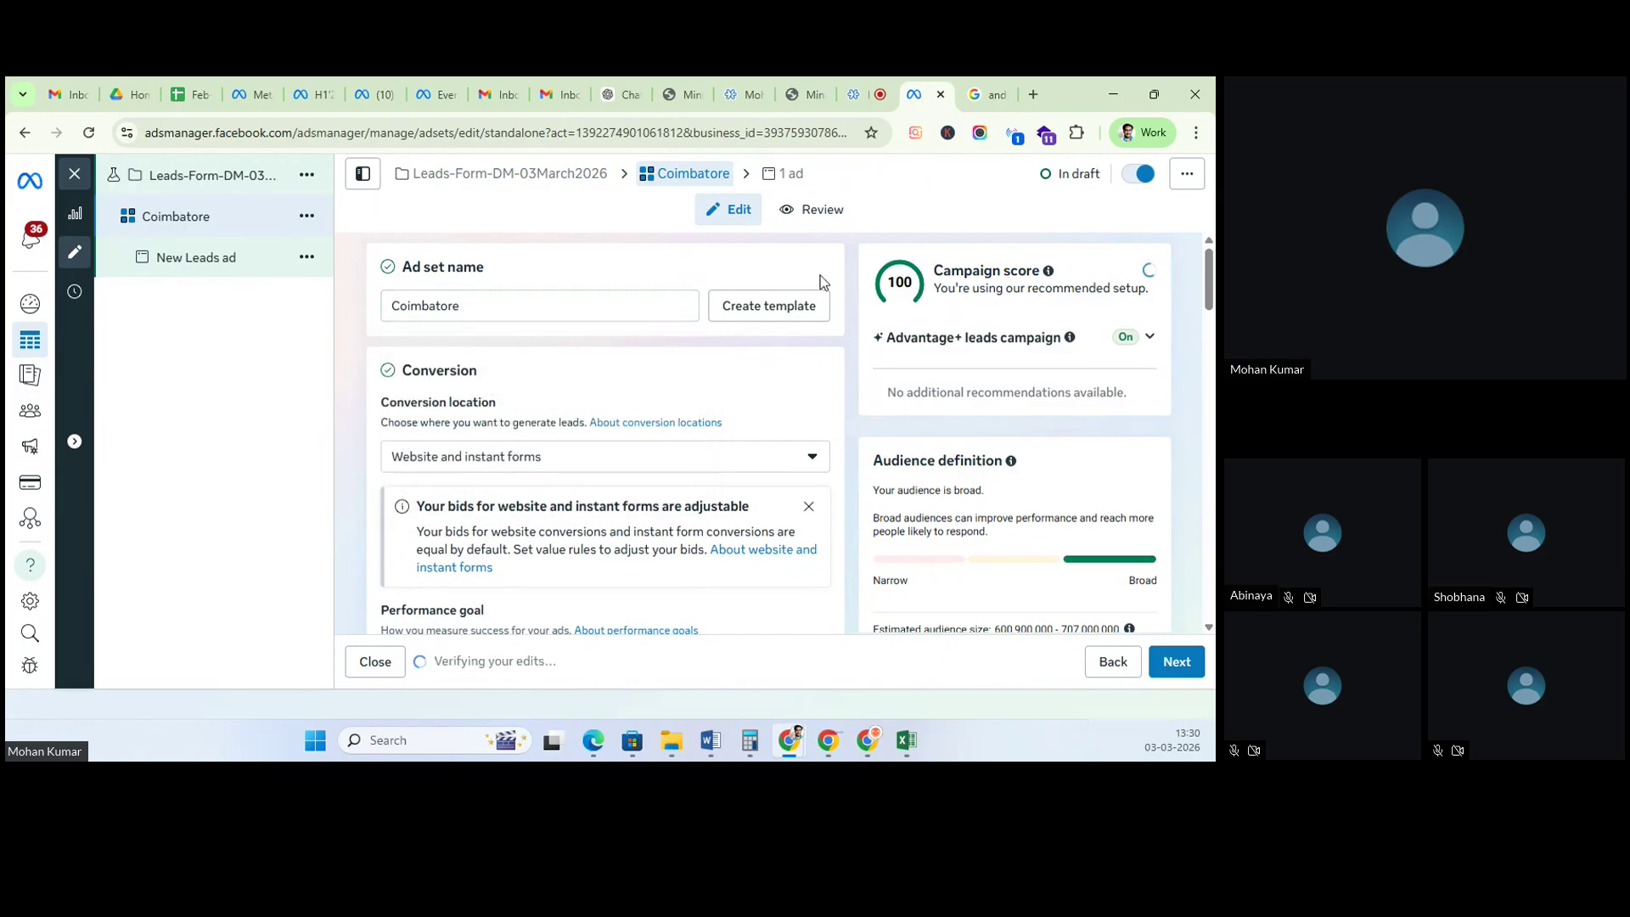
# Step: Examine the ad set's conversion location options in both the Multiple and Single groups
pyautogui.scroll(-1, 512, 412)
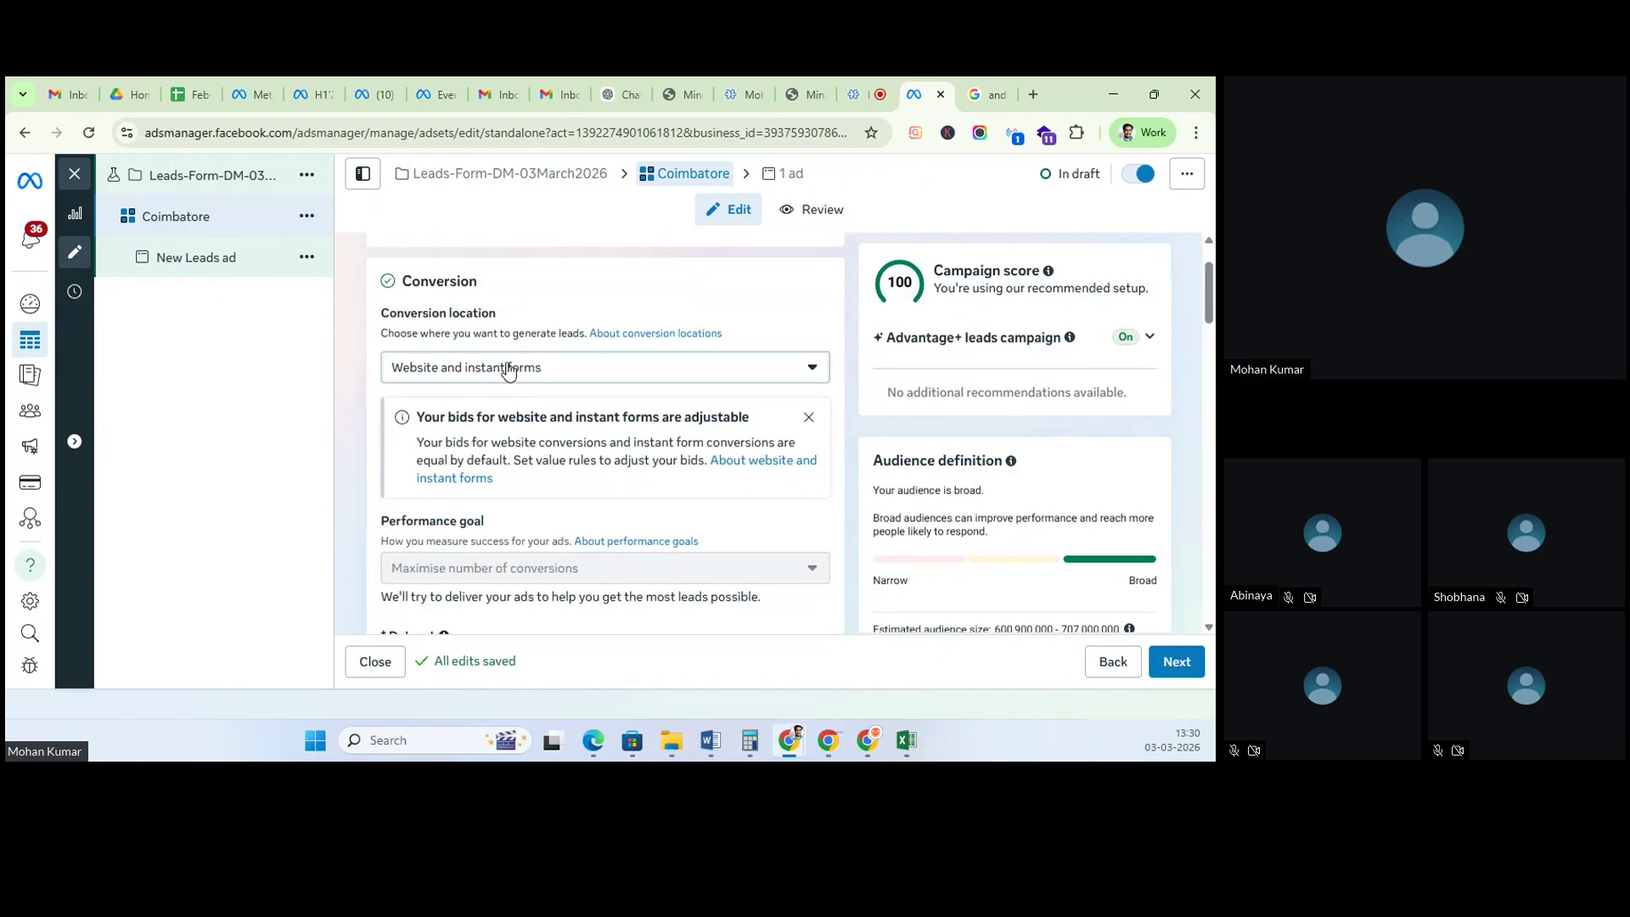
pyautogui.click(508, 371)
pyautogui.scroll(-1, 486, 510)
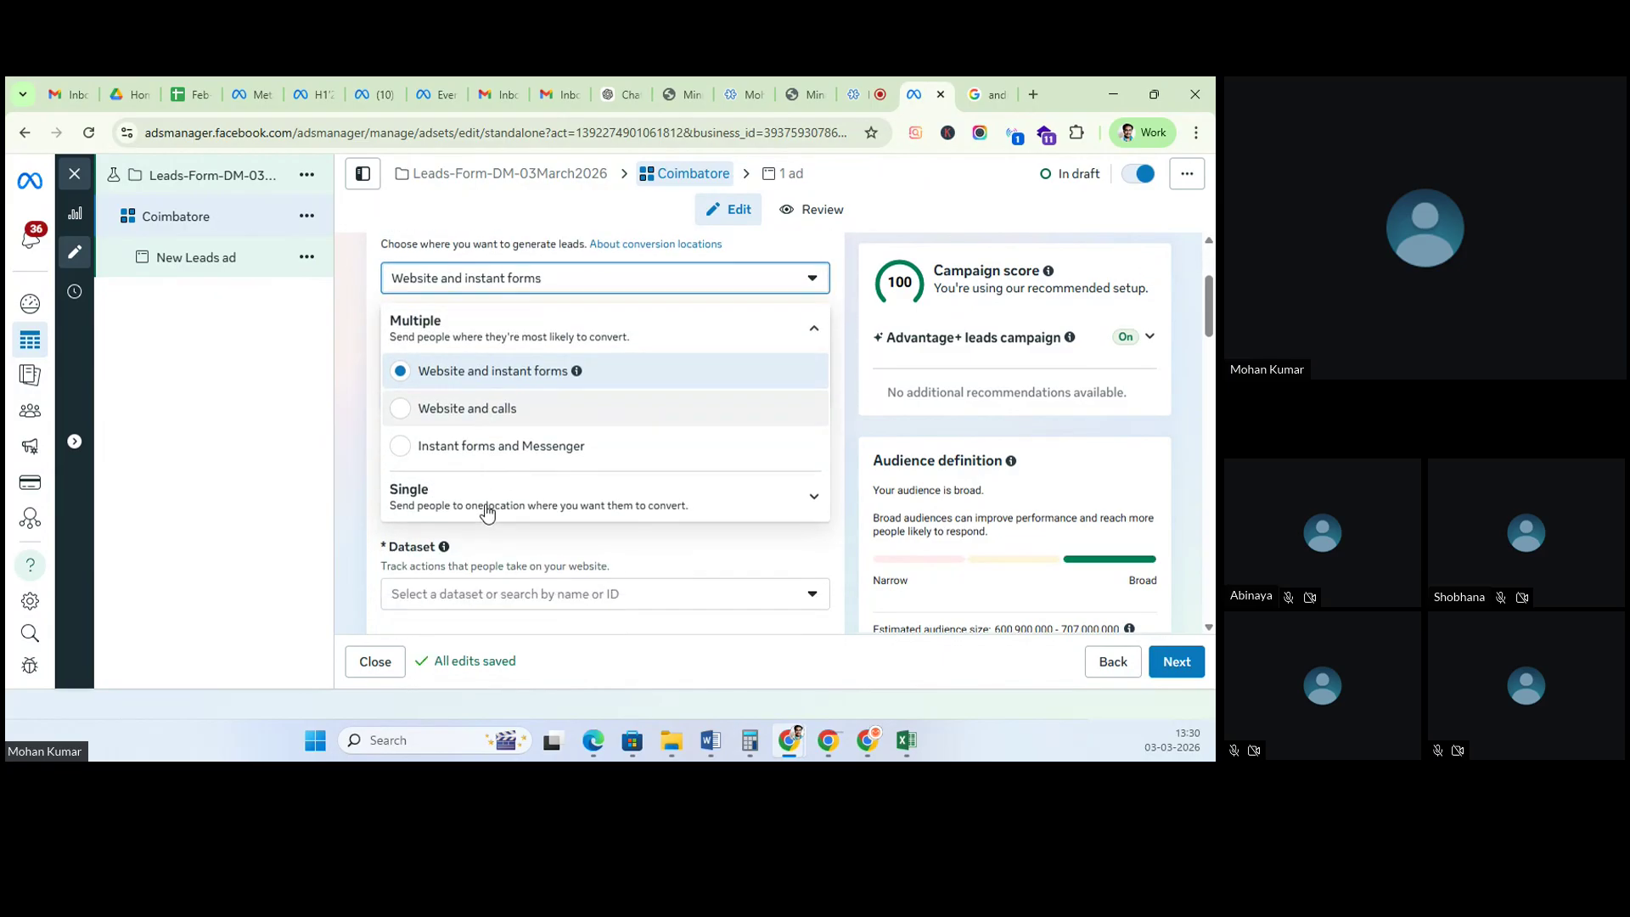
pyautogui.scroll(-2, 486, 510)
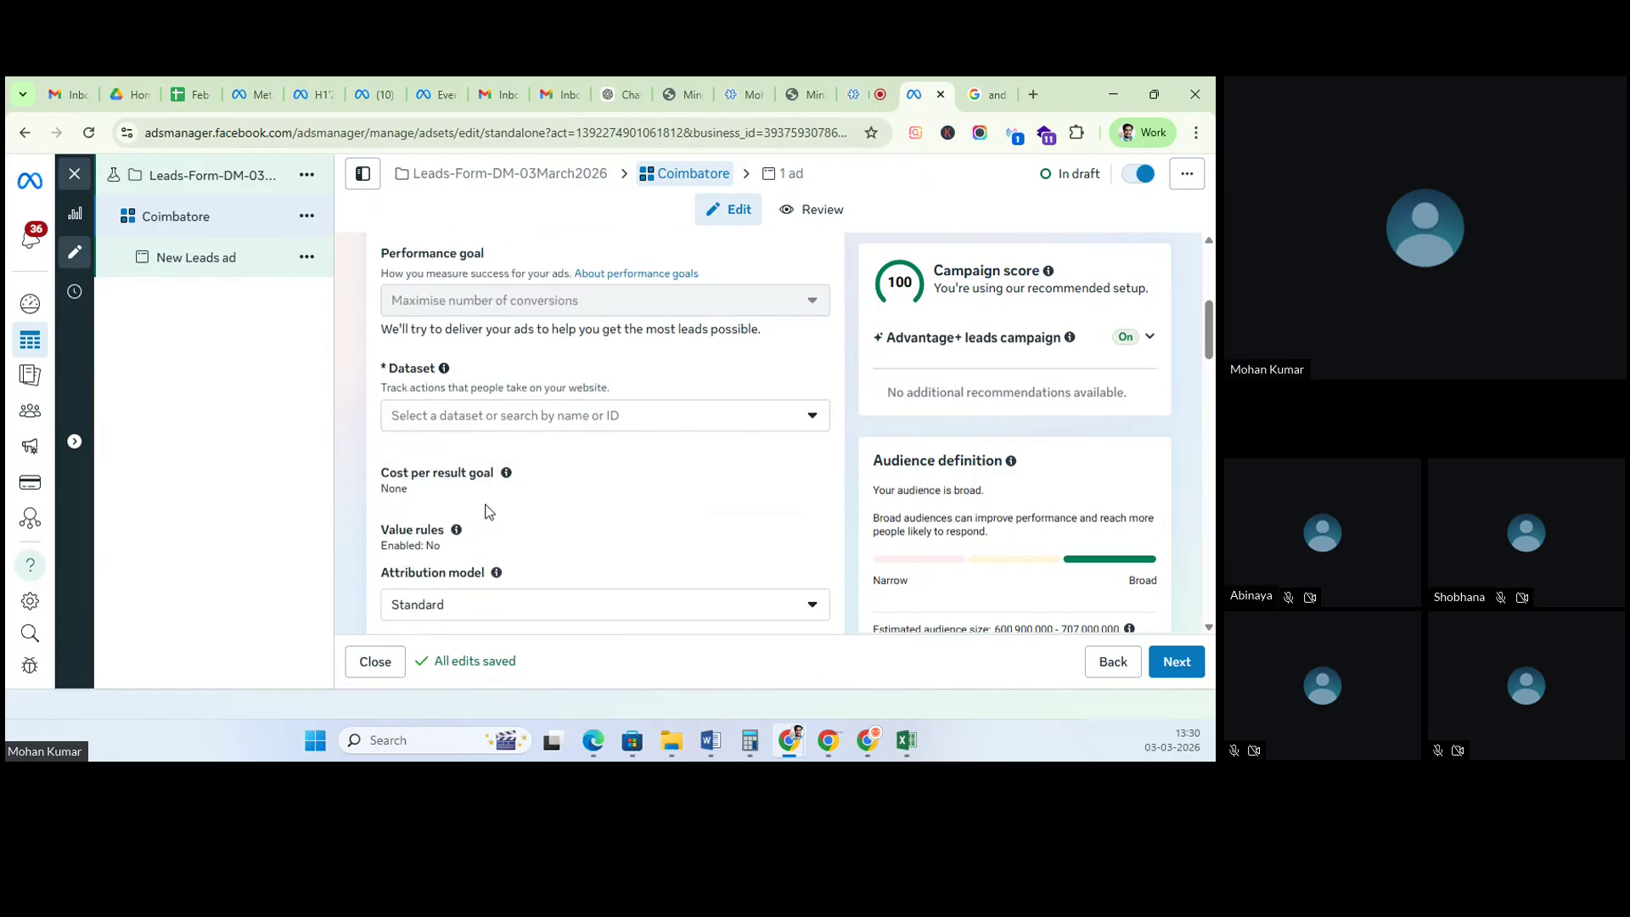
pyautogui.scroll(2, 500, 296)
pyautogui.click(506, 281)
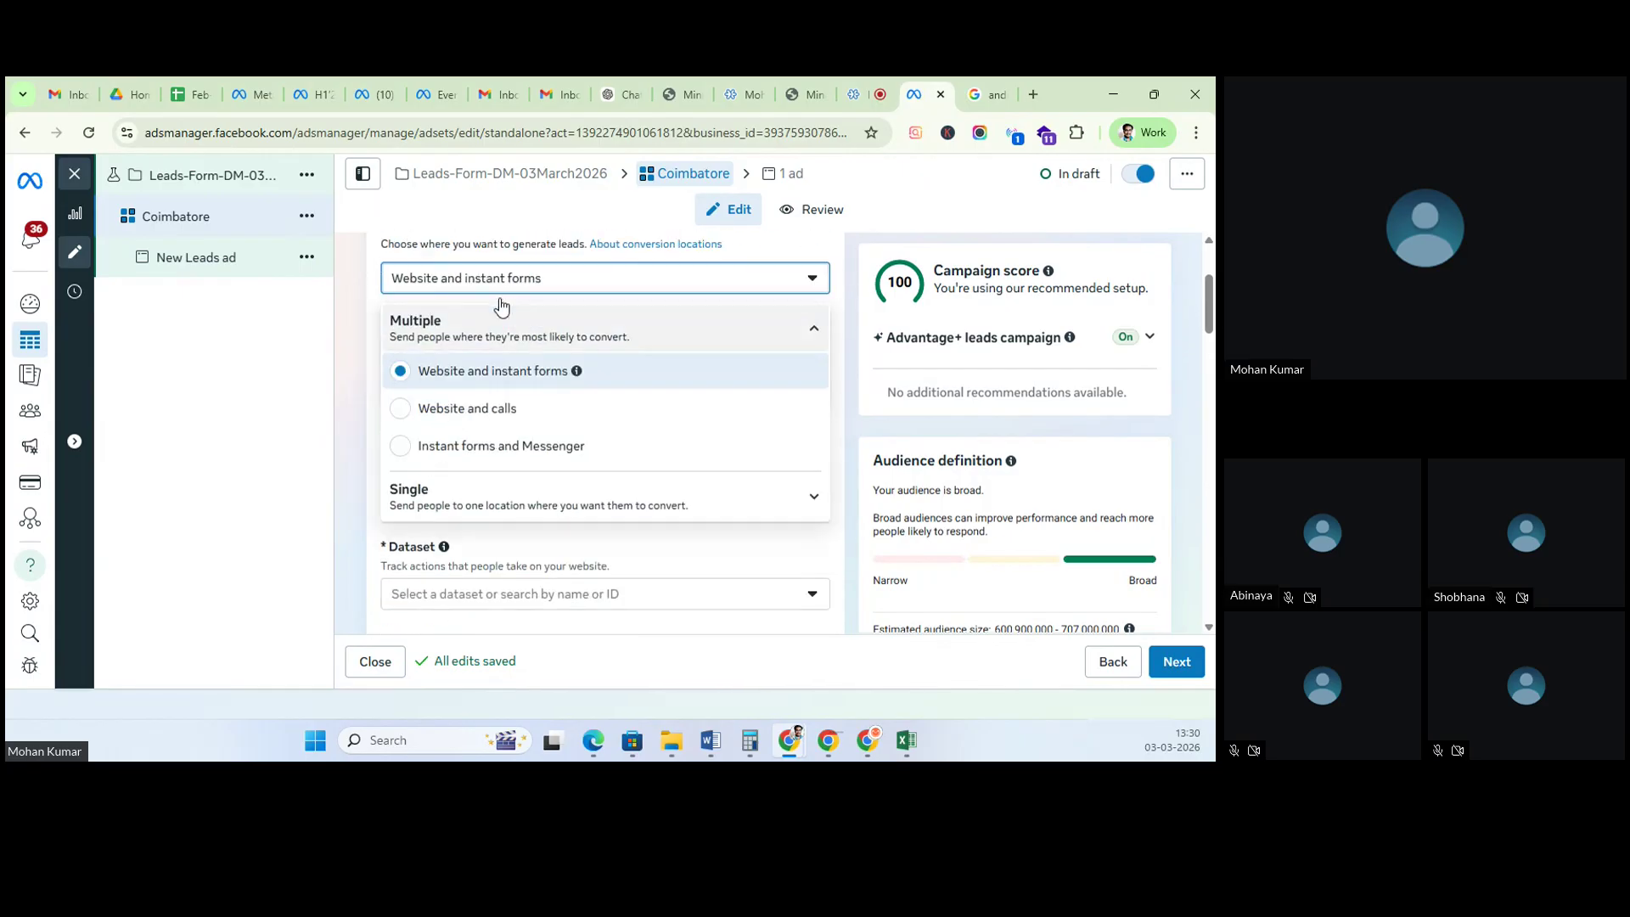
pyautogui.click(460, 494)
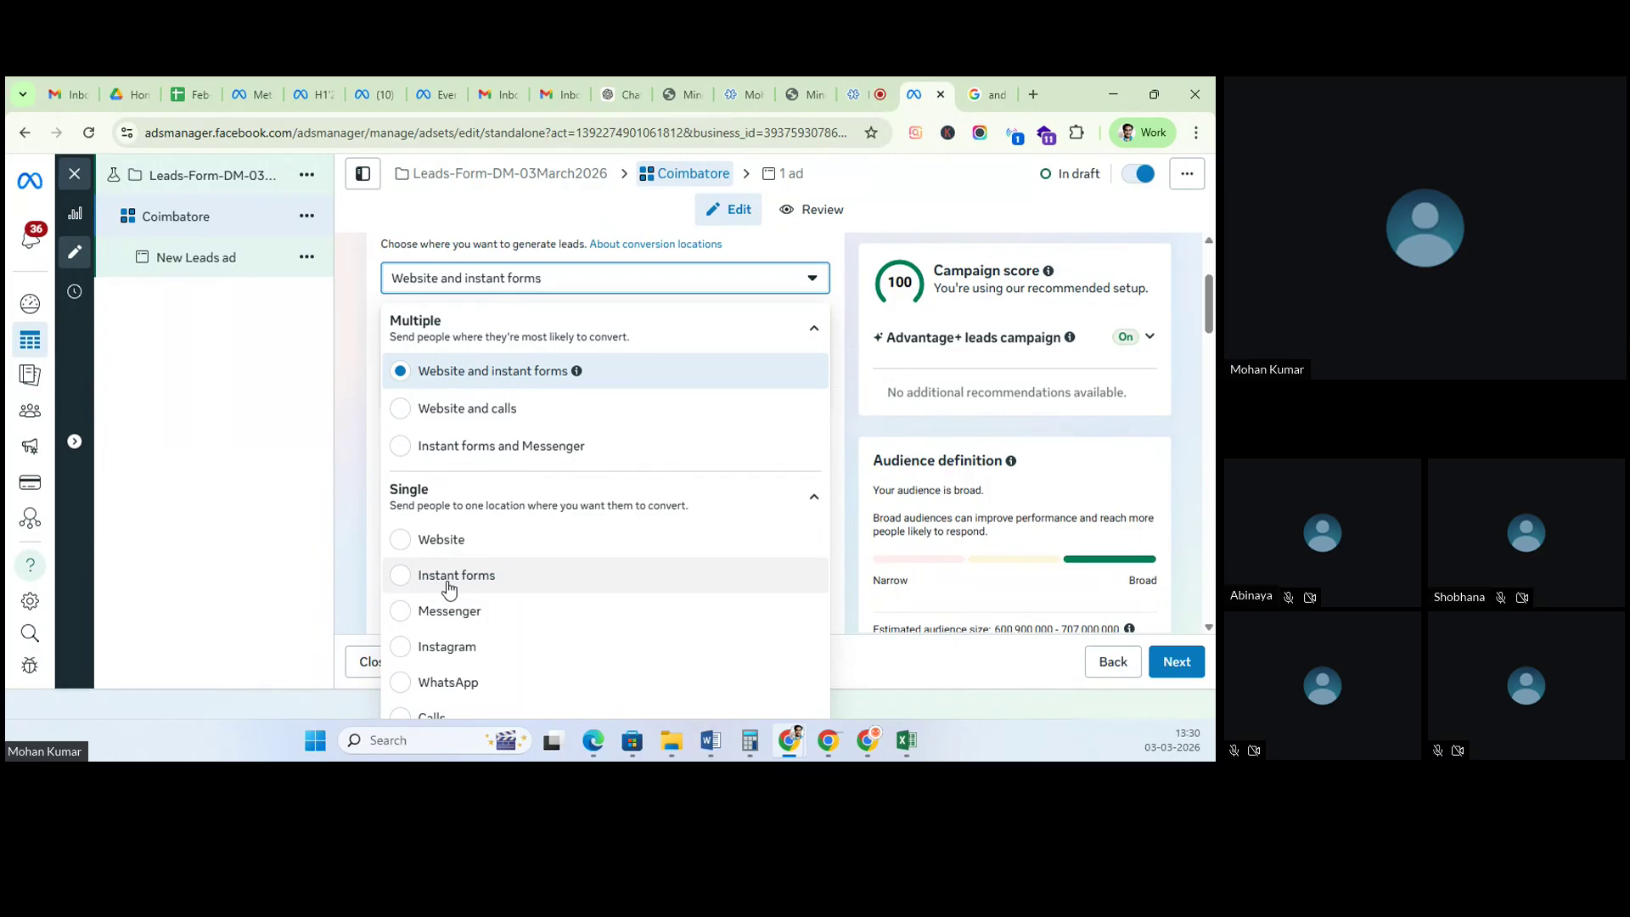
# Step: Open the appincoimbatore.com website and look at the enquiry form on its home page
pyautogui.click(1034, 95)
pyautogui.write('appinc')
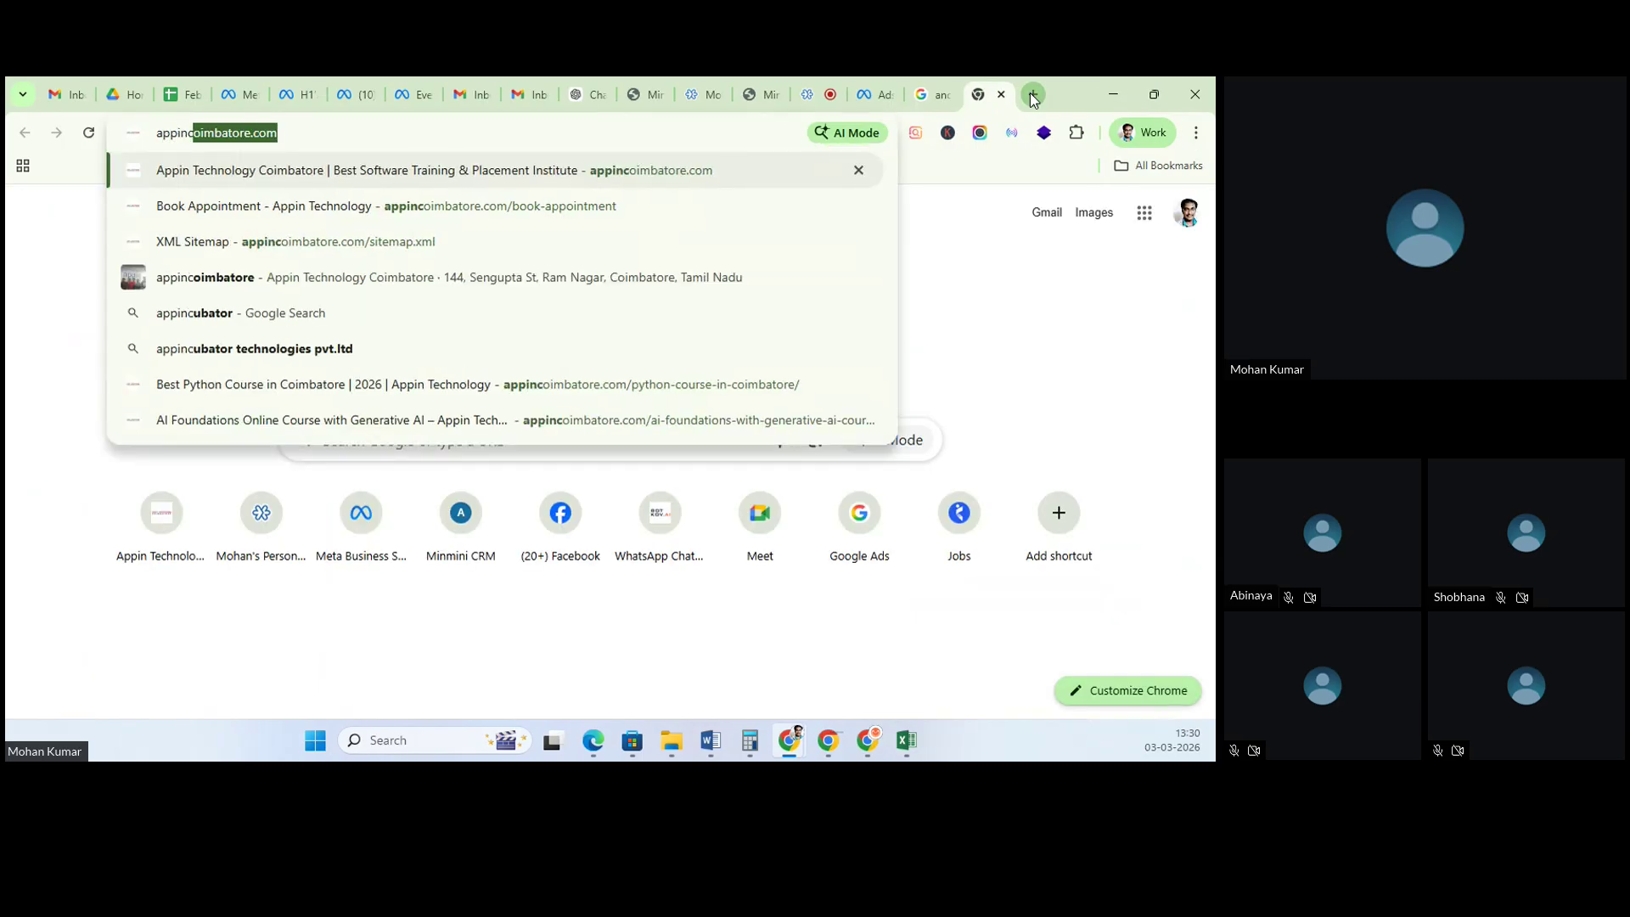
pyautogui.press('Return')
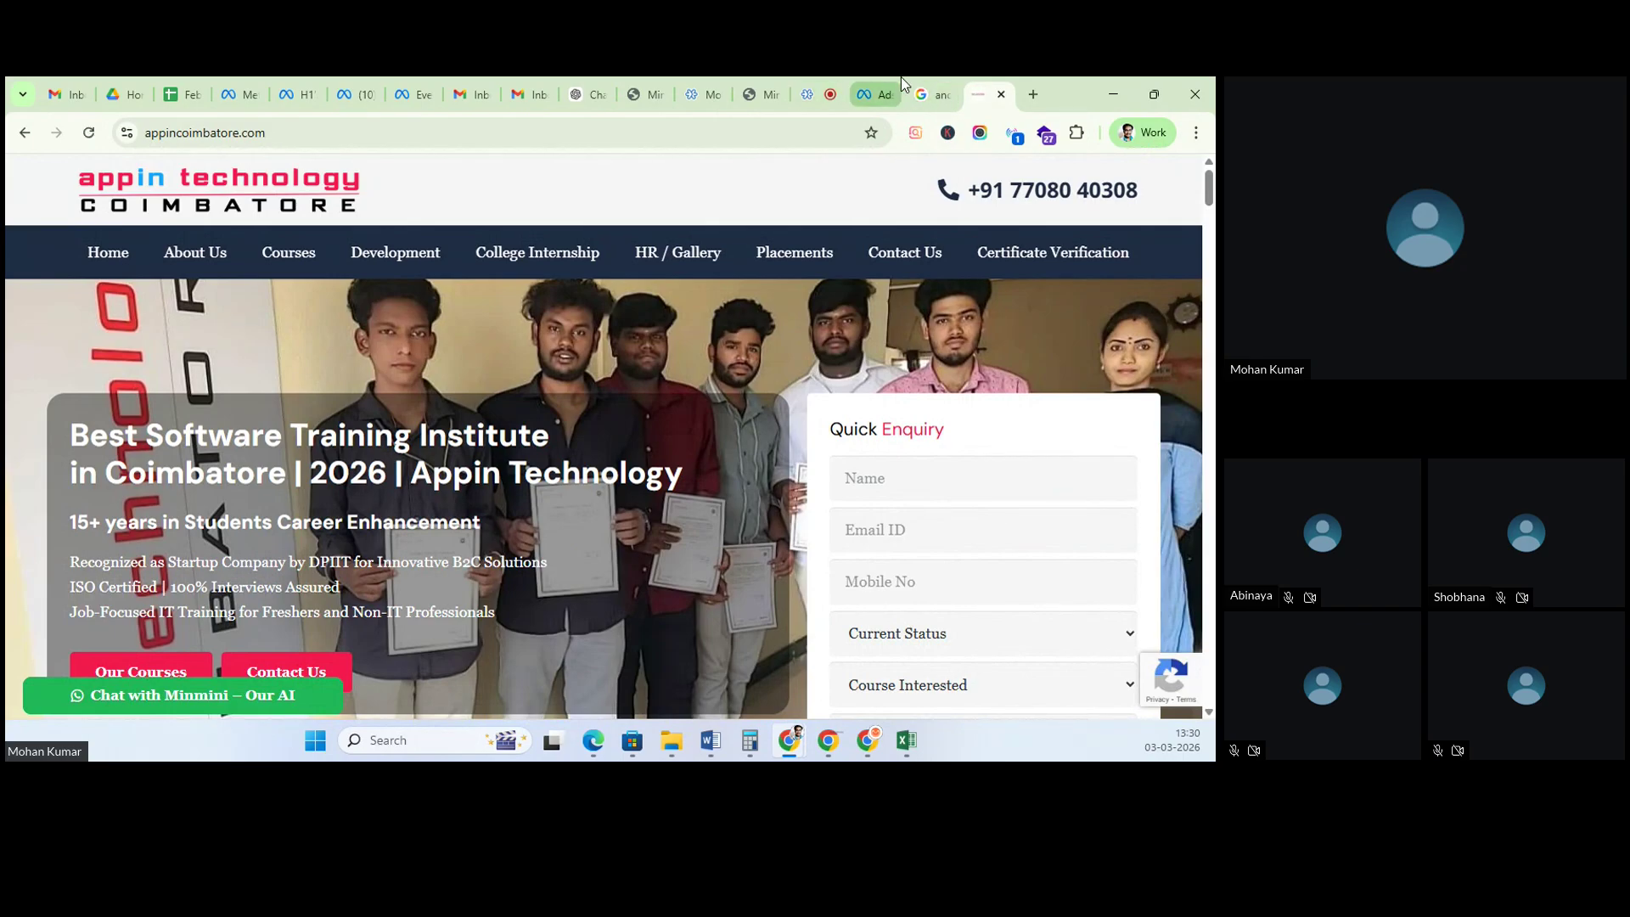
# Step: Return to the ad set in Ads Manager and choose Instant forms as the single conversion location
pyautogui.click(875, 94)
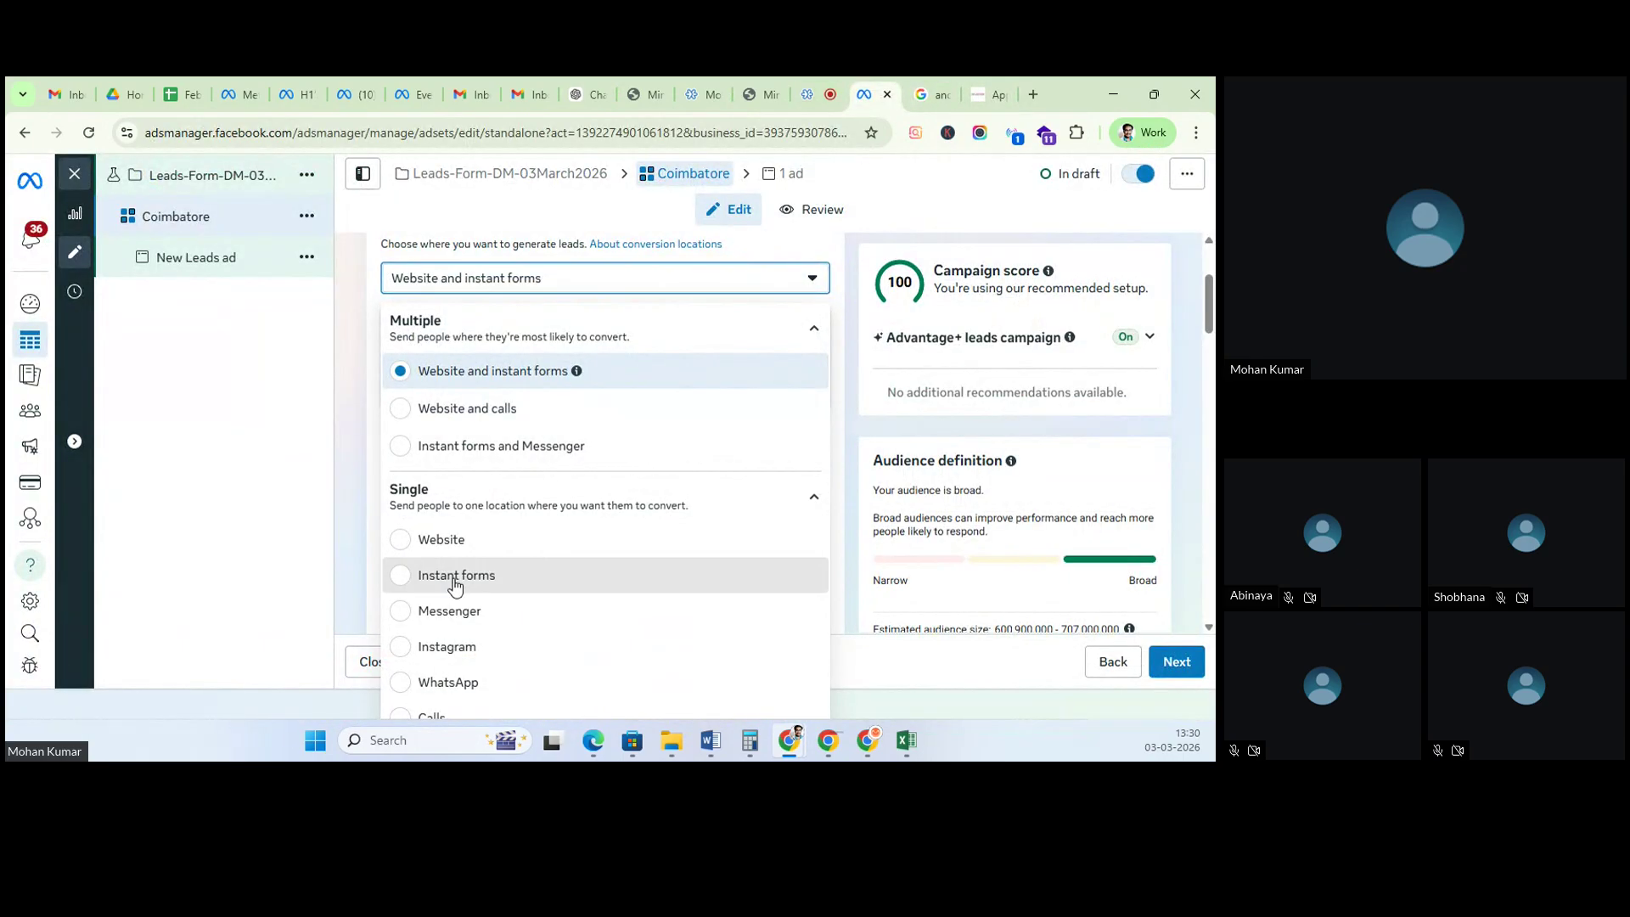
pyautogui.click(420, 577)
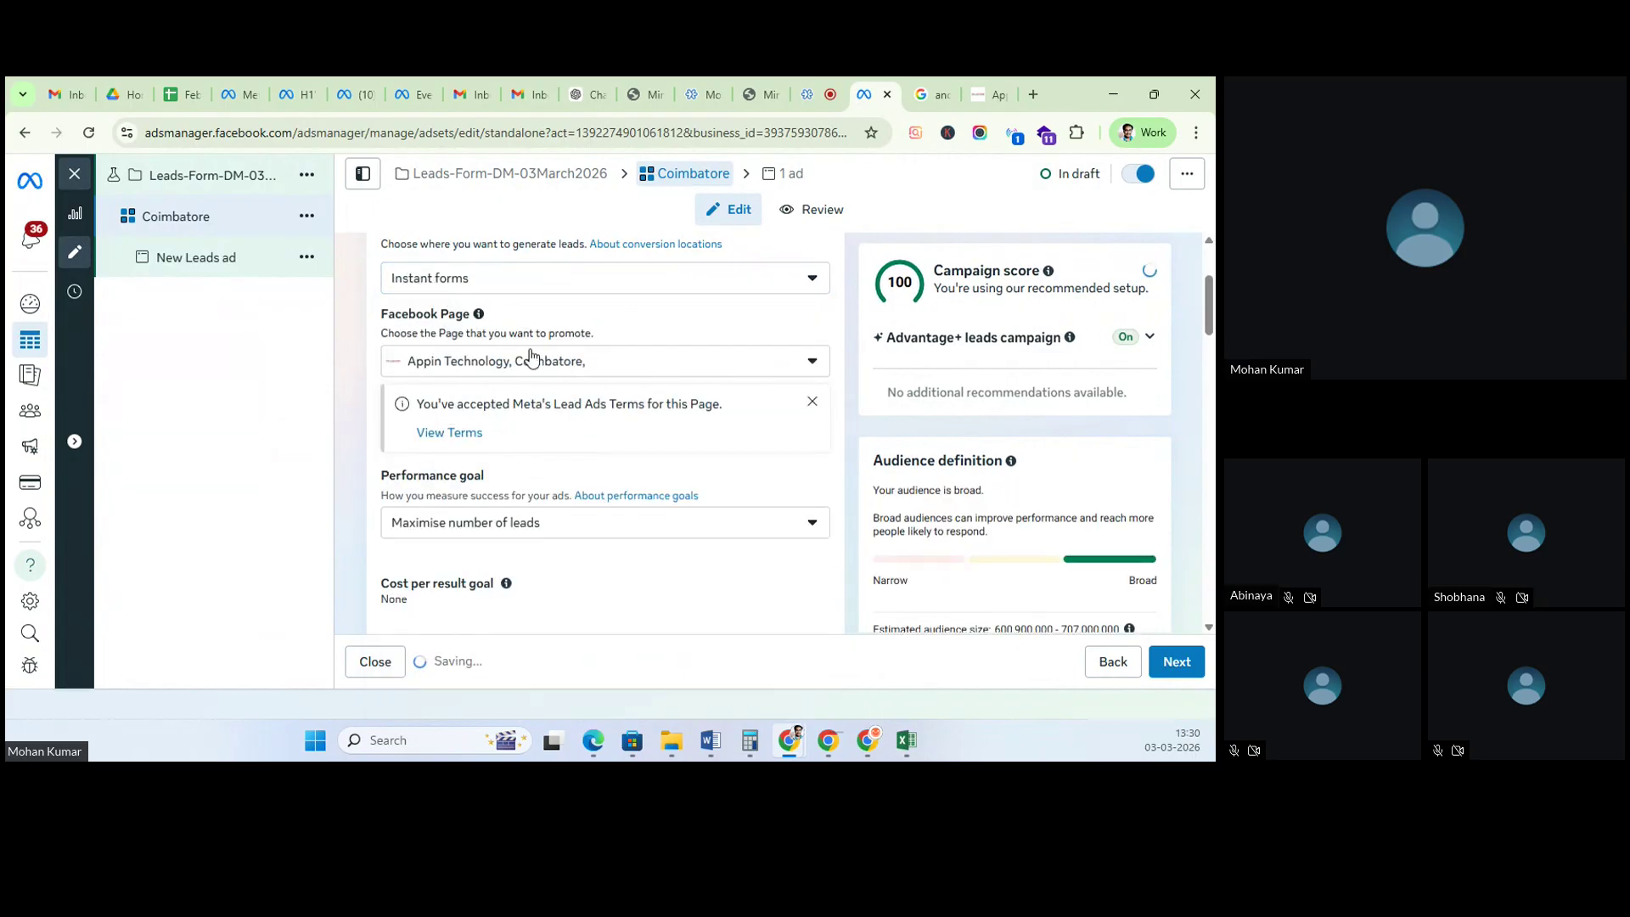
# Step: Look at the Facebook Page choices and view the Lead Ad Terms for the Appin Technology Page
pyautogui.click(524, 365)
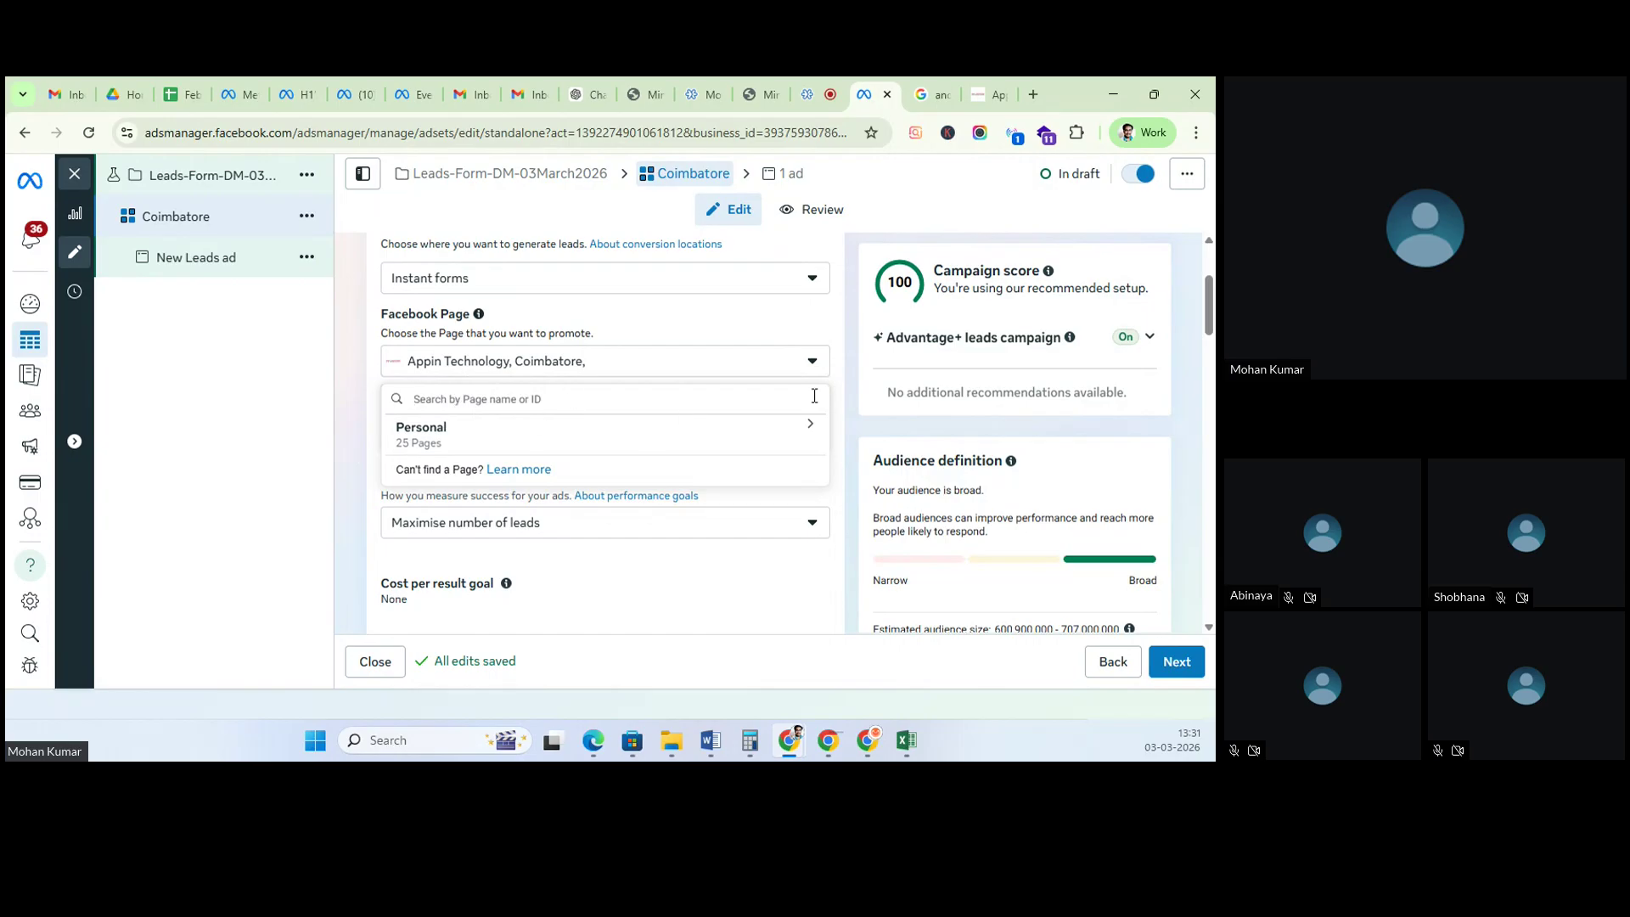
pyautogui.click(844, 393)
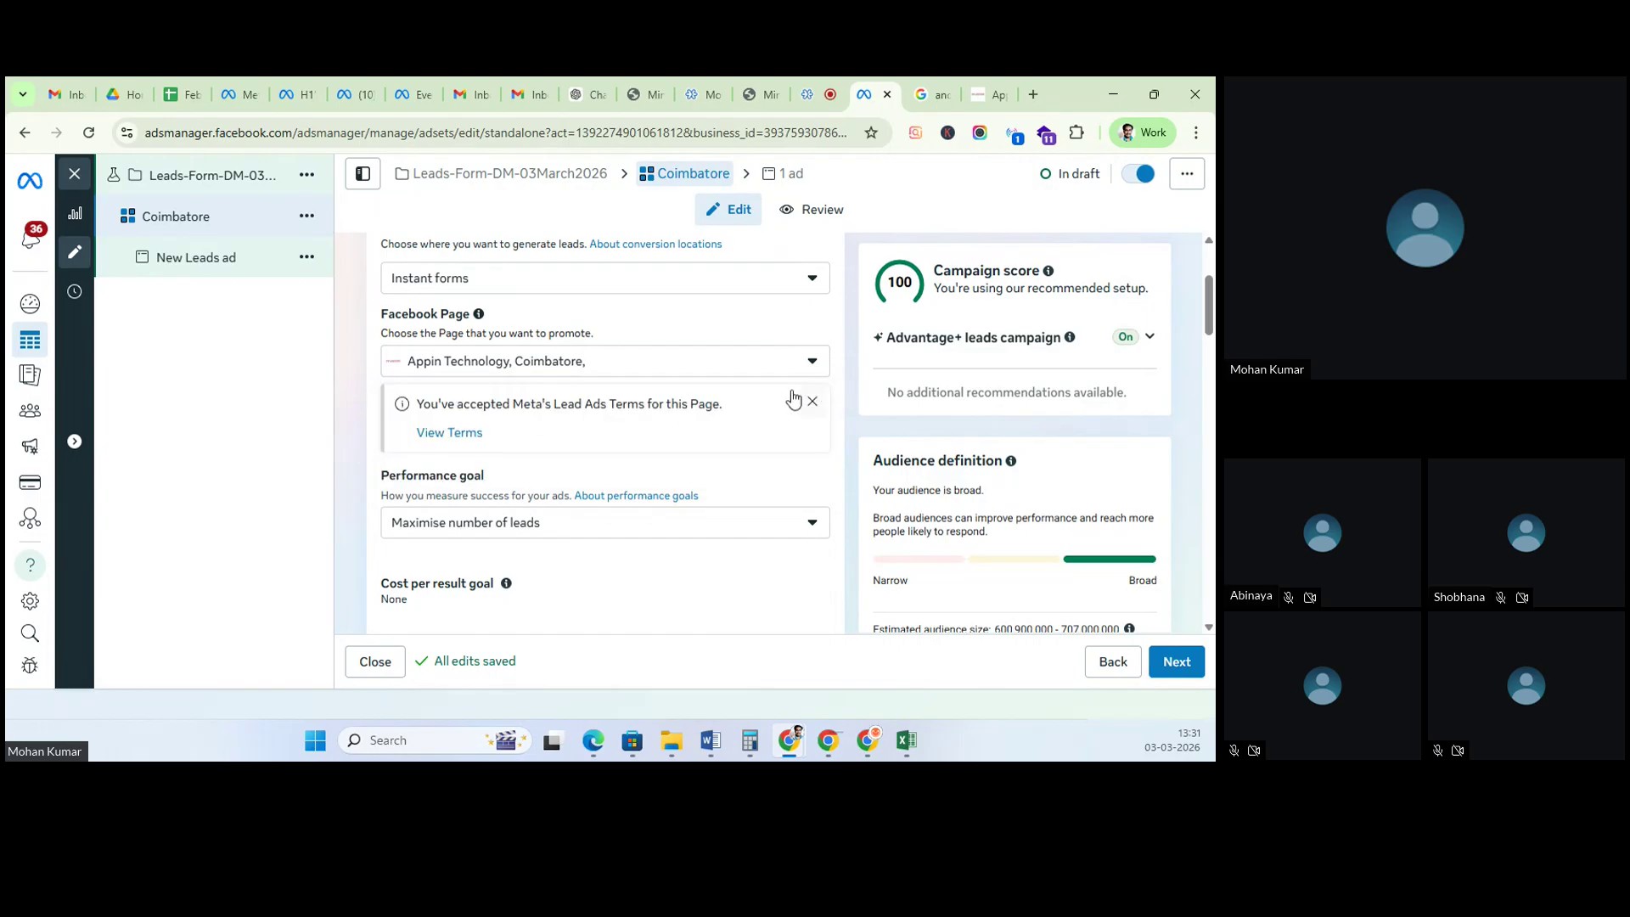
pyautogui.click(450, 434)
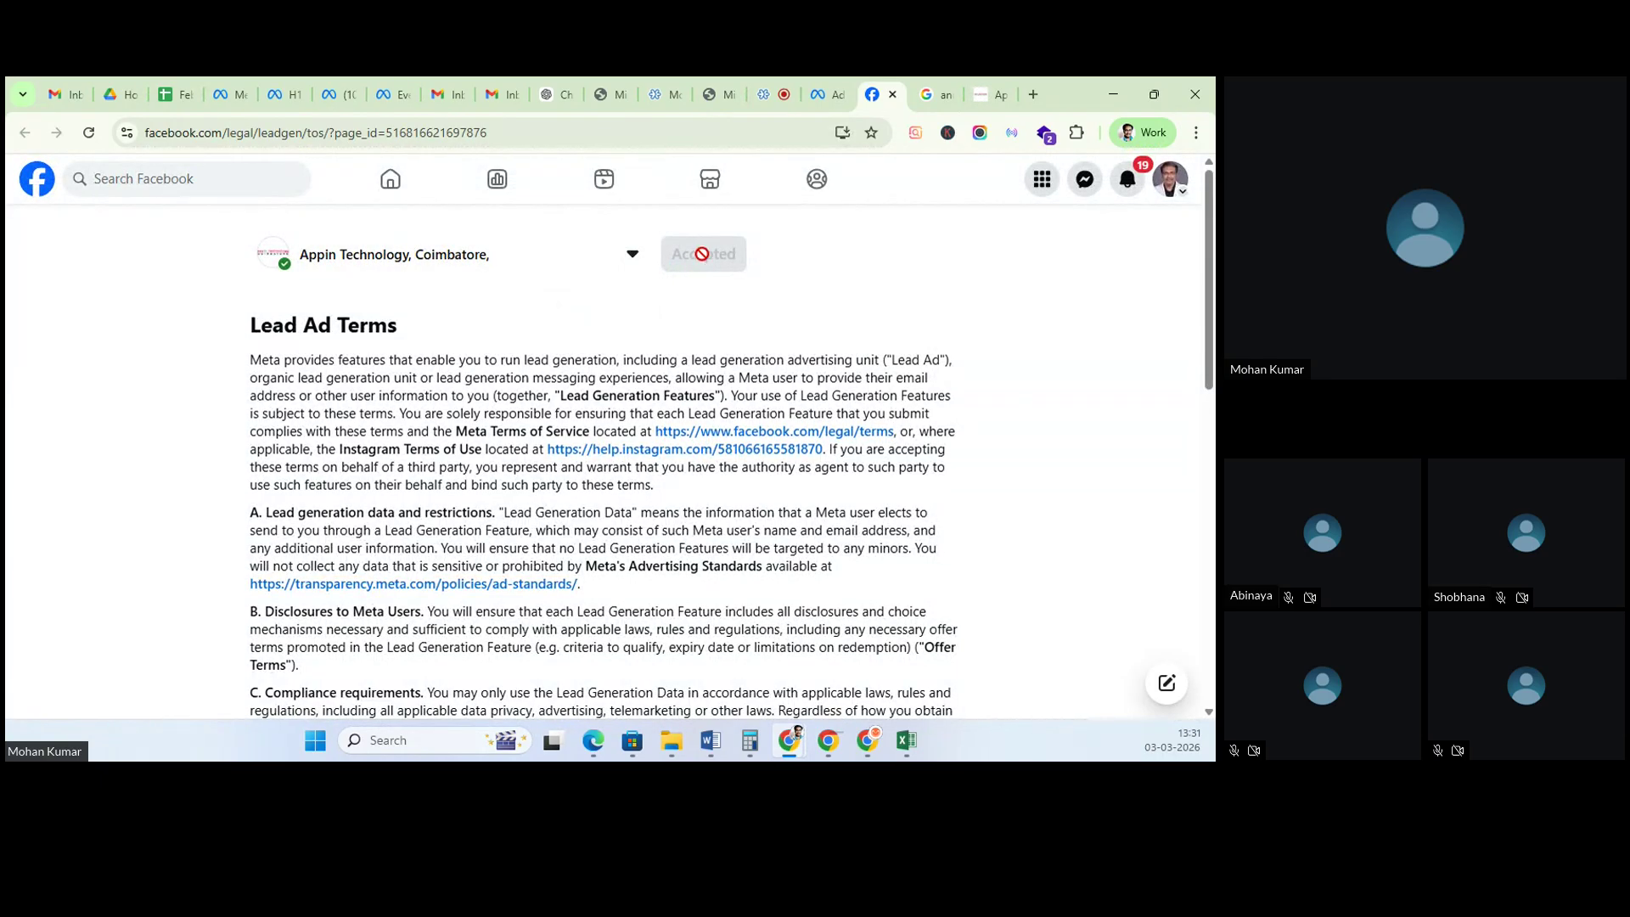
pyautogui.click(823, 85)
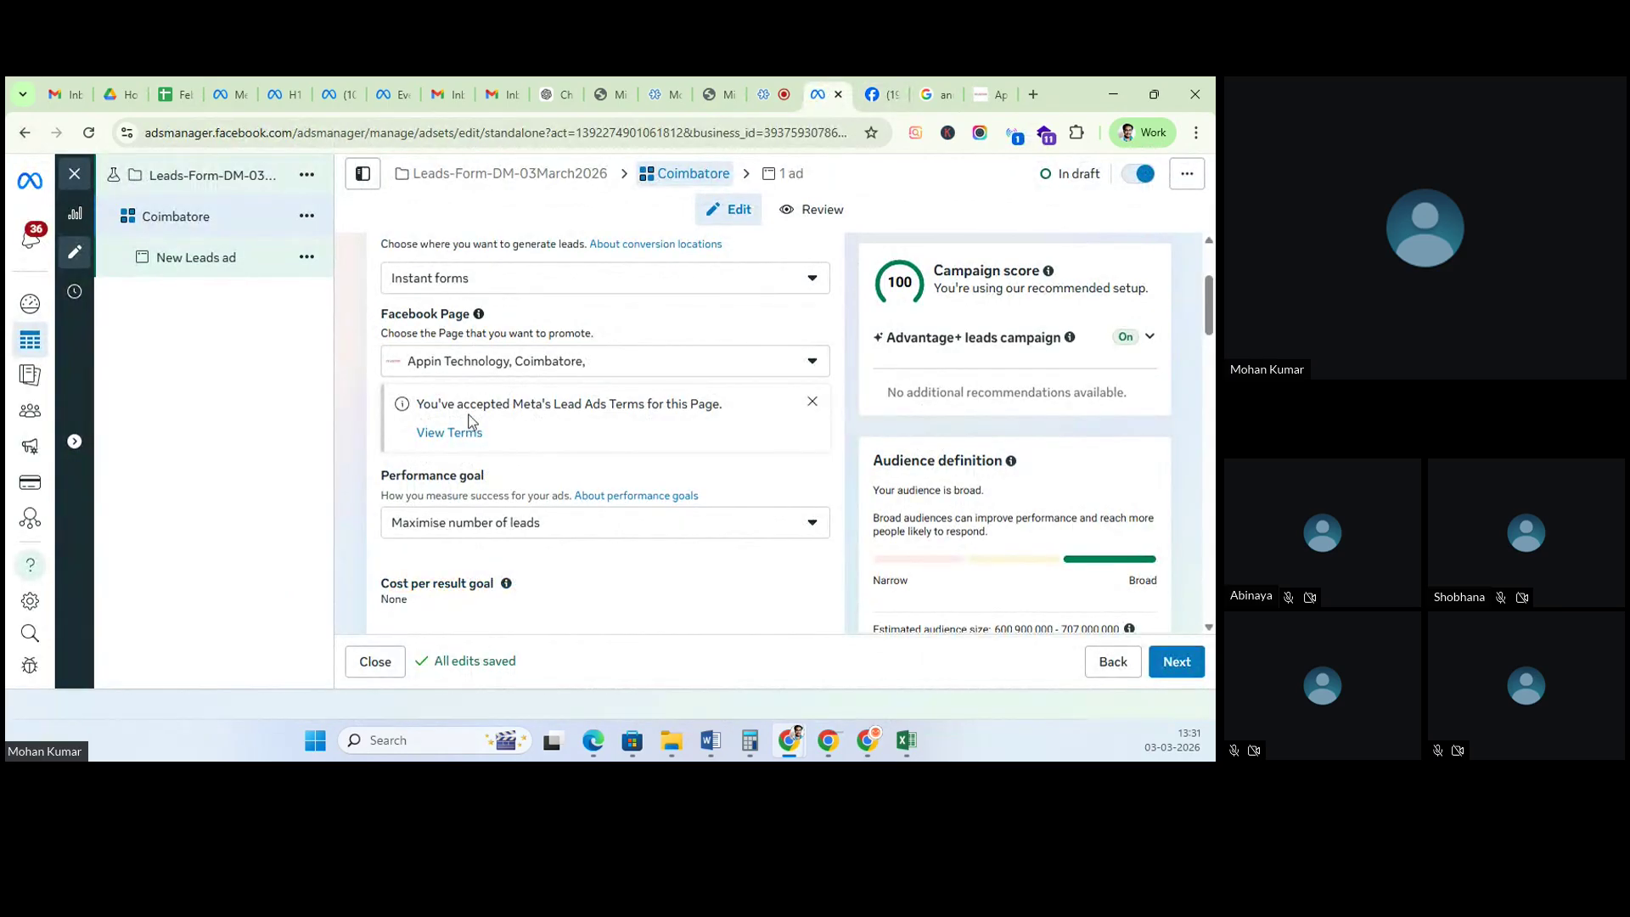
# Step: Load facebook.com and look through the feed for a sponsored post to examine its Page name, returning to the ad set when done
pyautogui.click(879, 95)
pyautogui.click(523, 134)
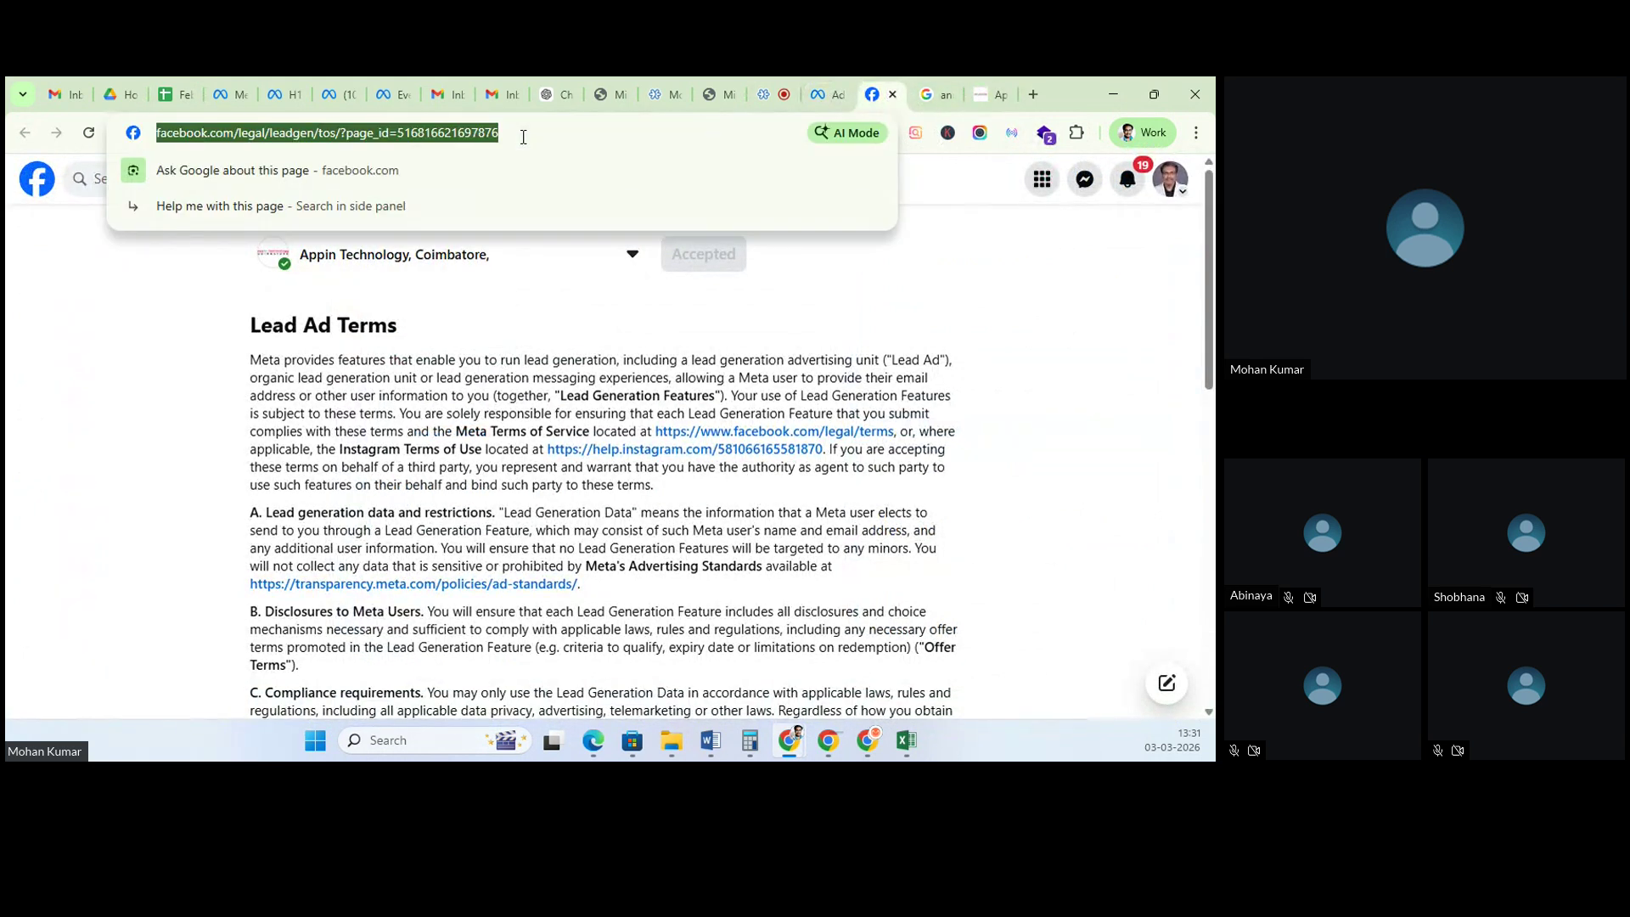
pyautogui.write('face')
pyautogui.press('Return')
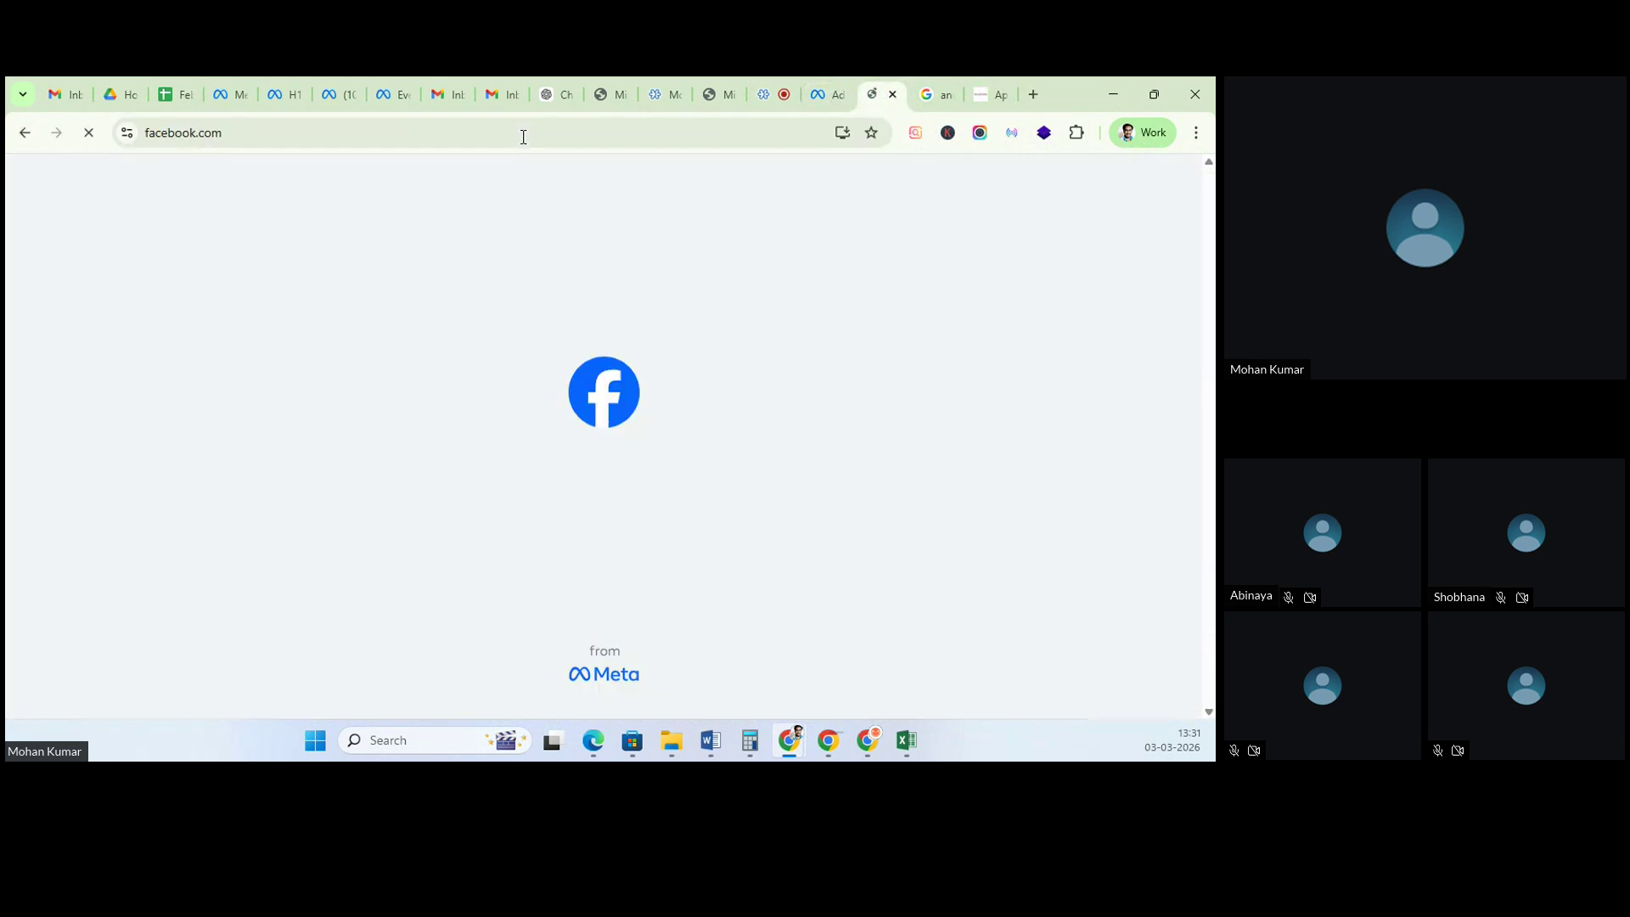
pyautogui.scroll(-3, 603, 590)
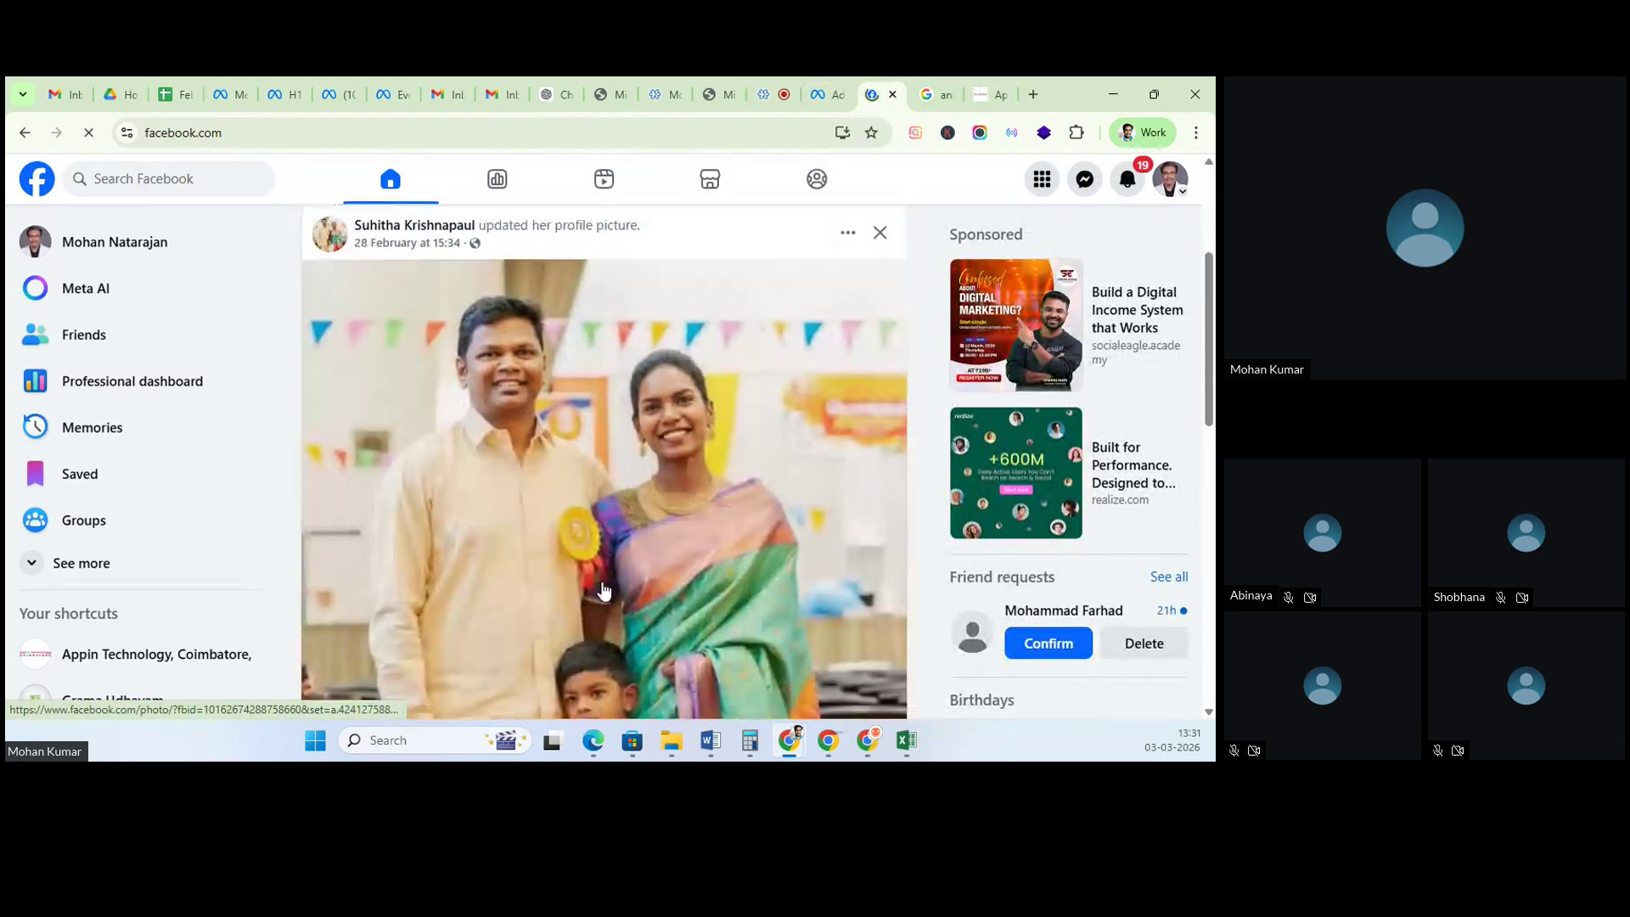
pyautogui.scroll(-10, 604, 590)
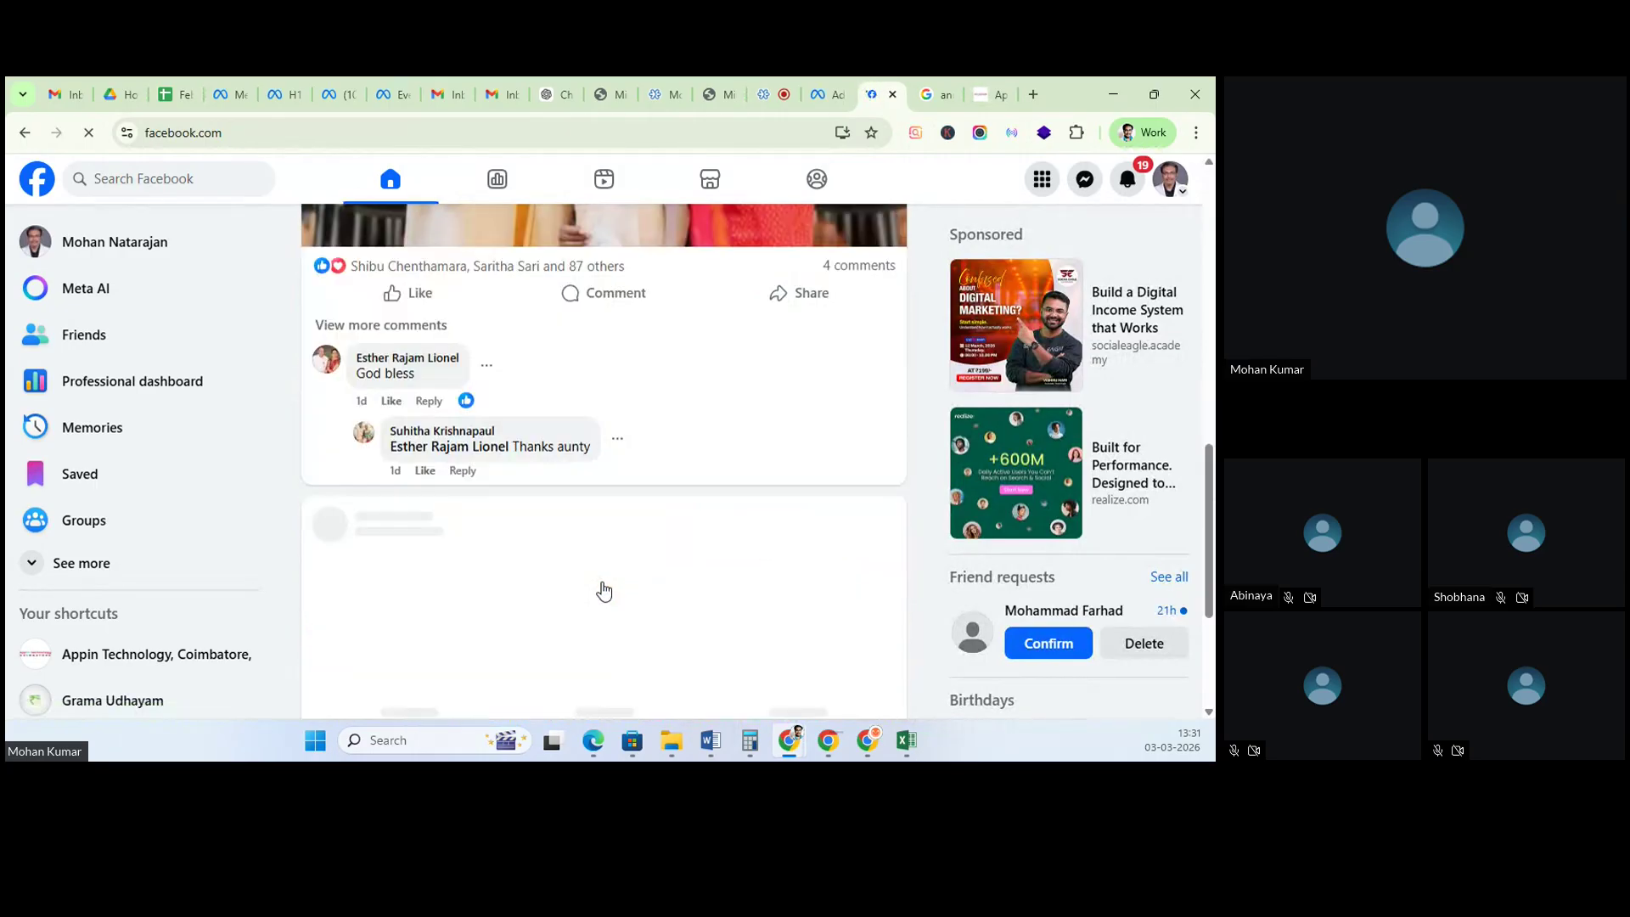
pyautogui.scroll(-3, 603, 582)
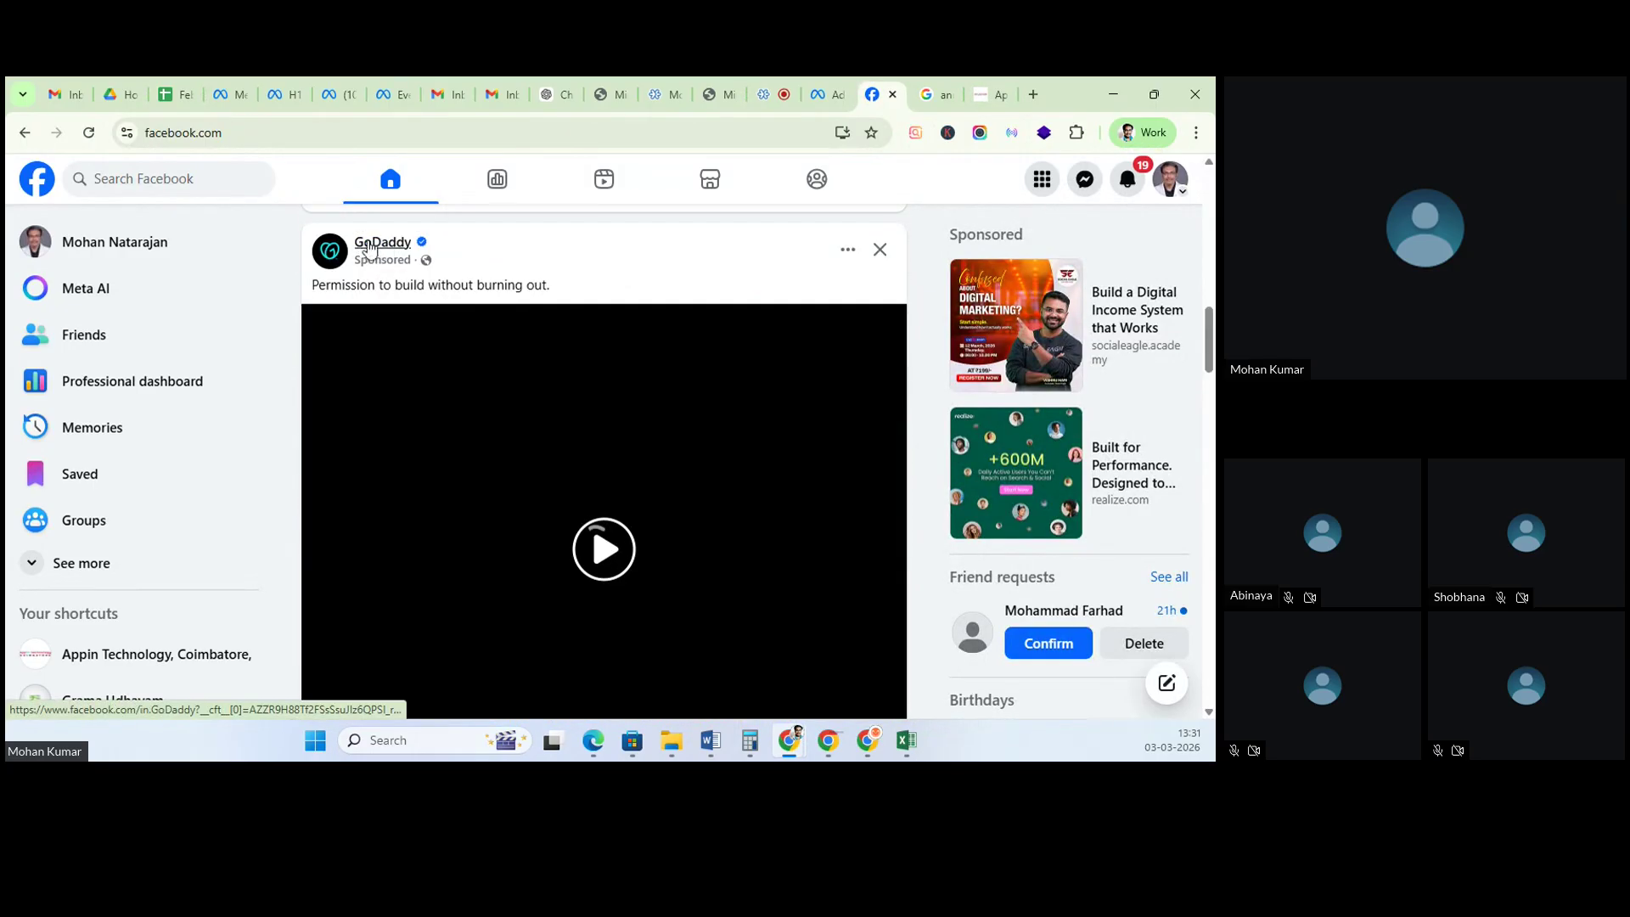
pyautogui.moveTo(372, 247)
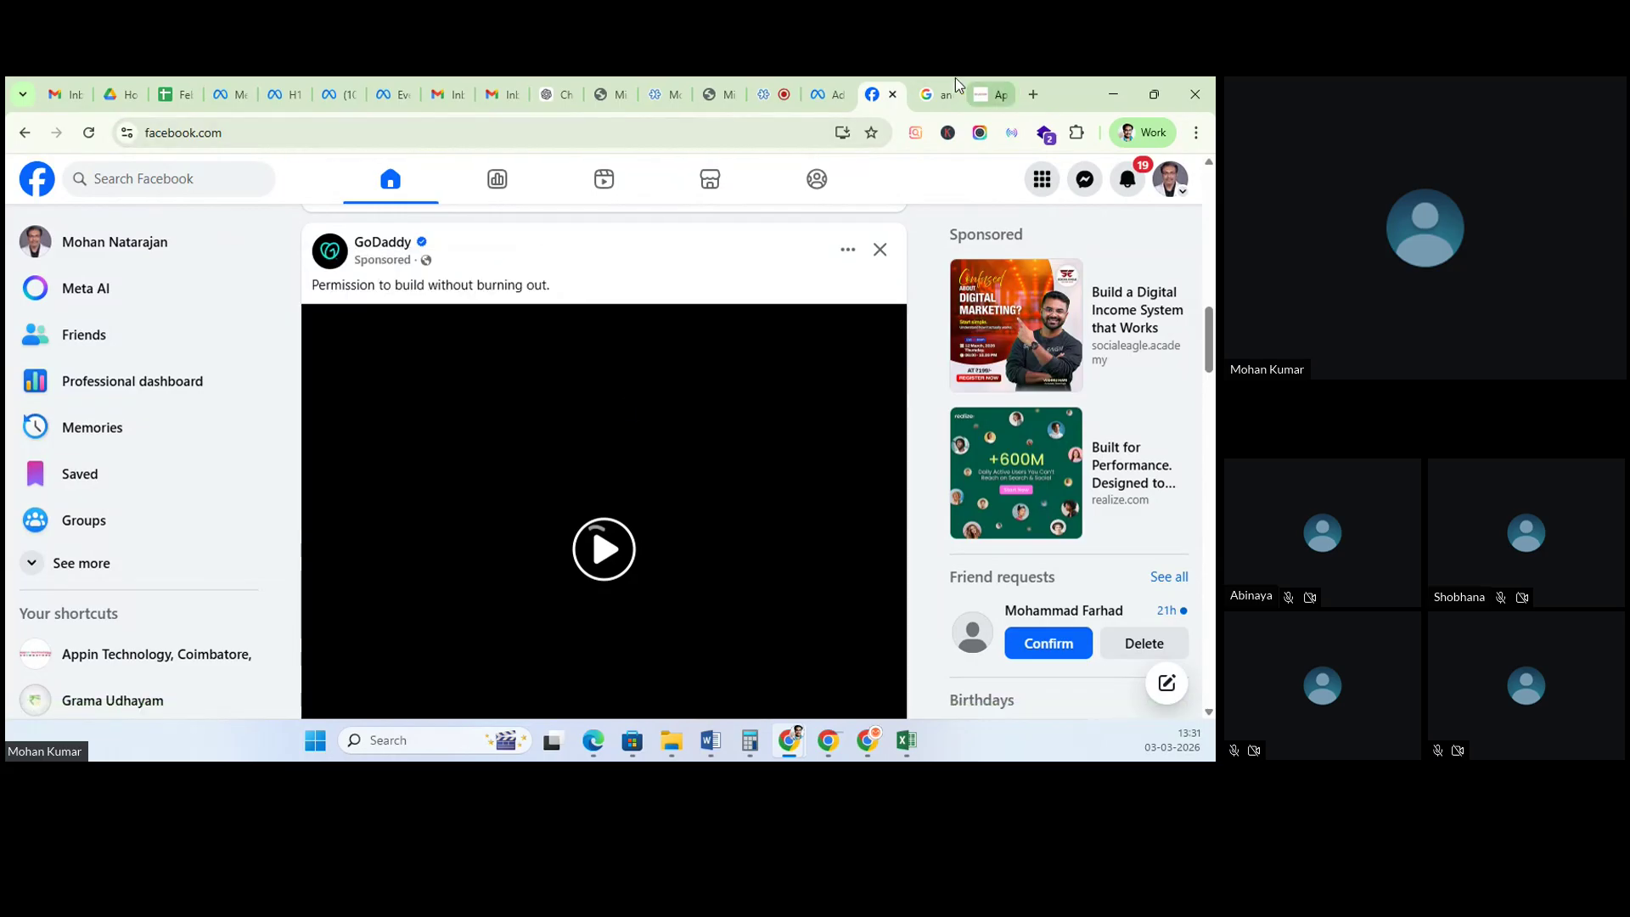
pyautogui.click(823, 93)
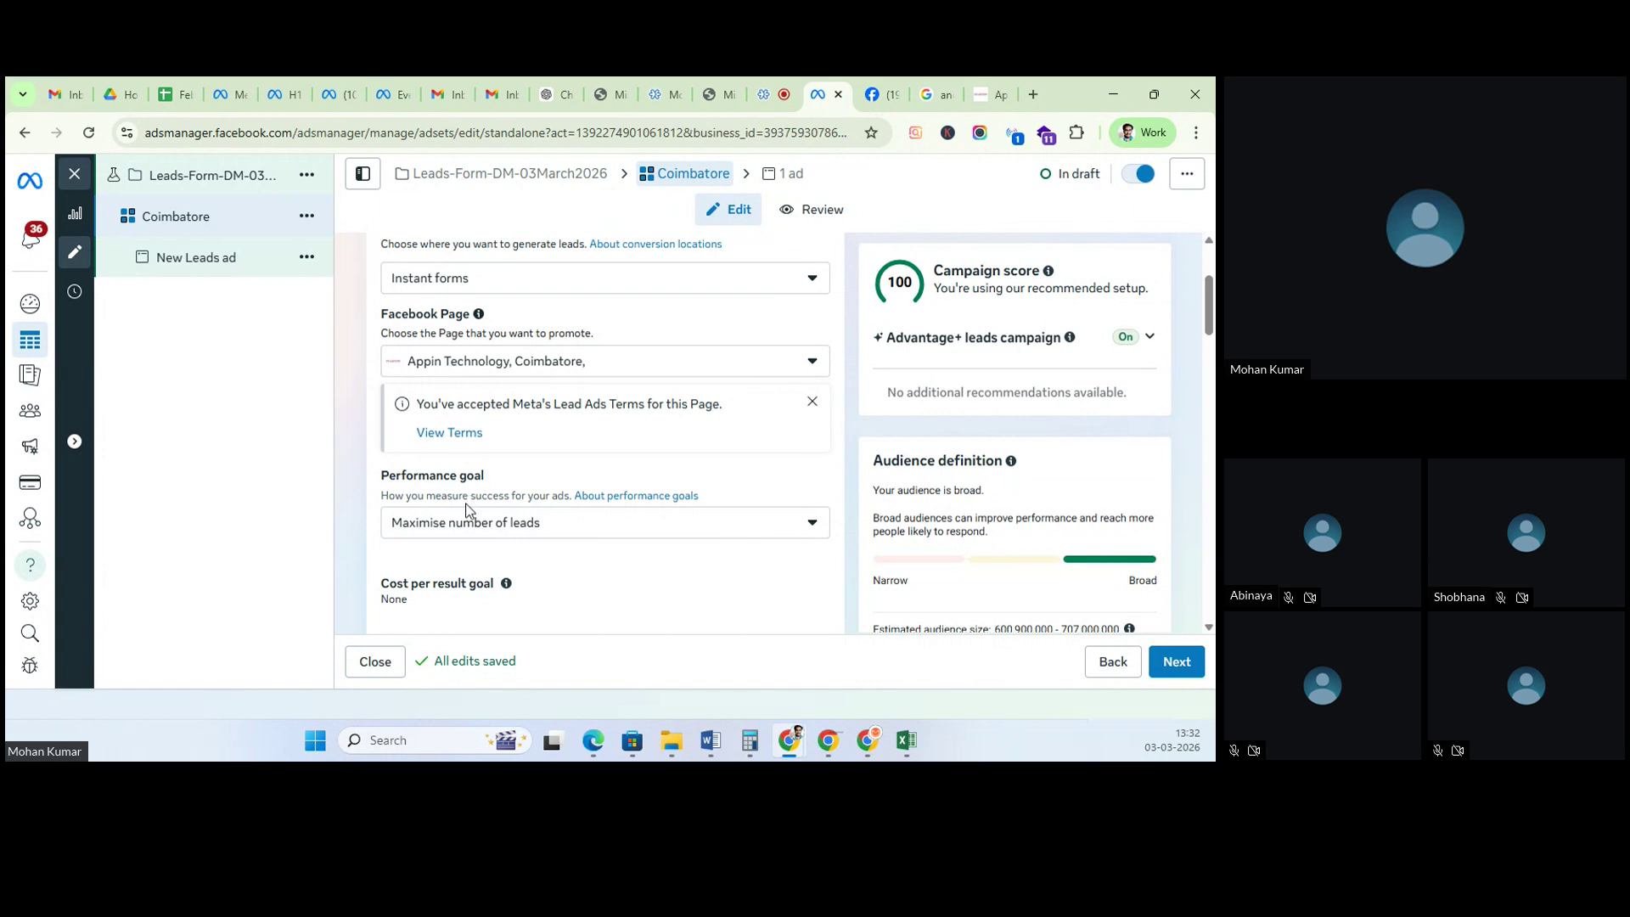
# Step: Review the performance goal options and choose Maximise number of leads
pyautogui.scroll(-1, 466, 508)
pyautogui.click(467, 440)
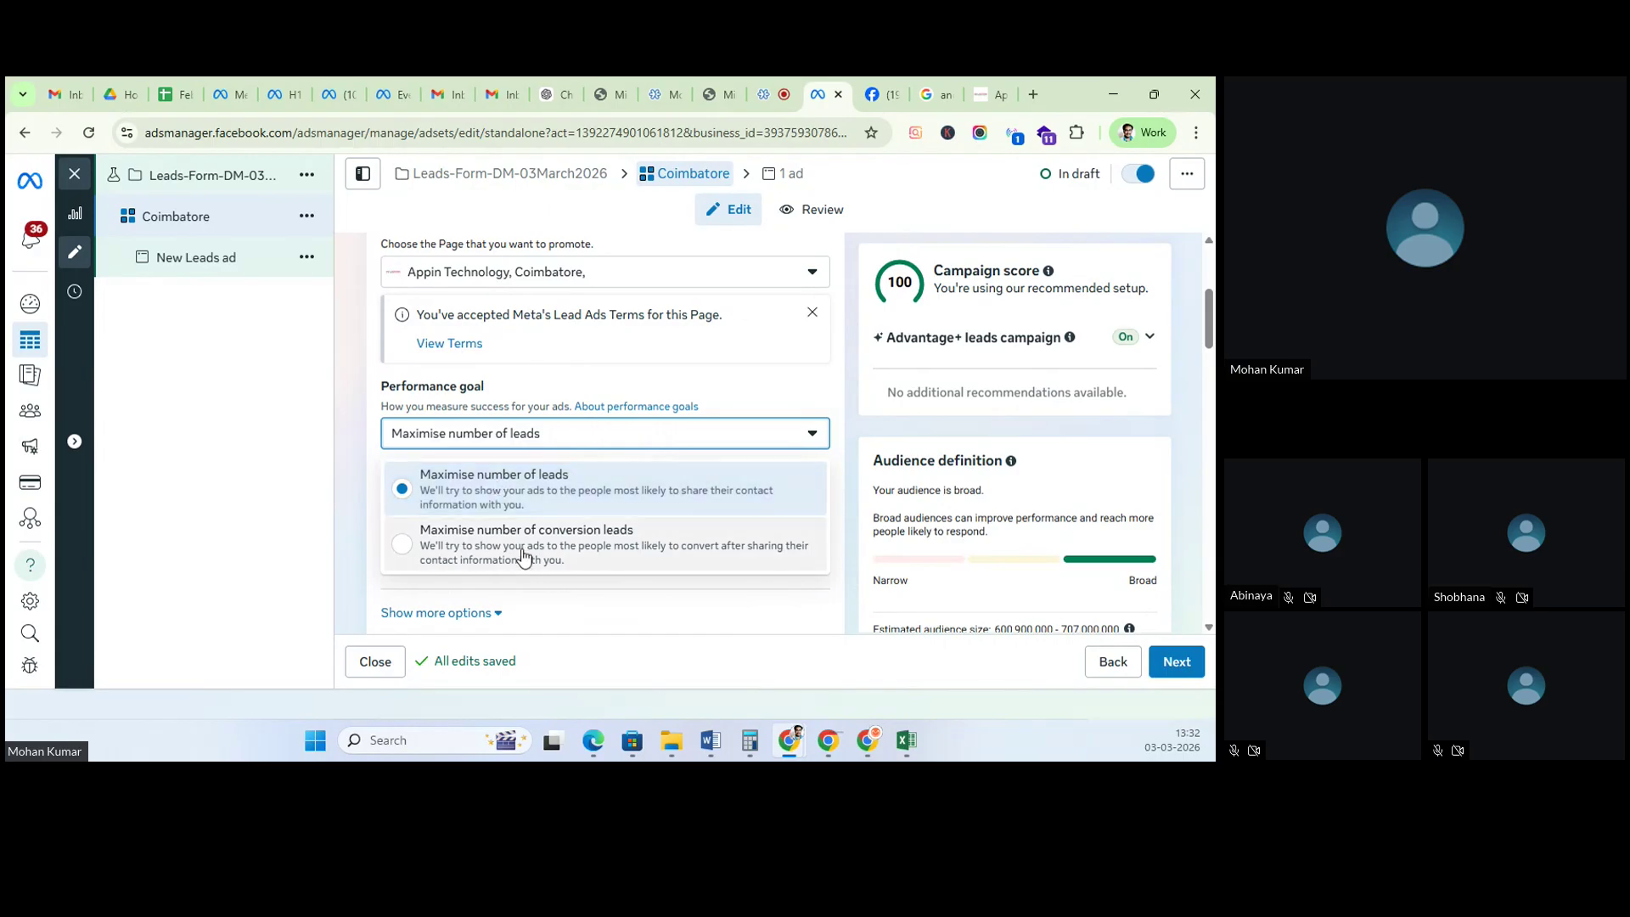
pyautogui.click(534, 502)
pyautogui.scroll(-1, 680, 475)
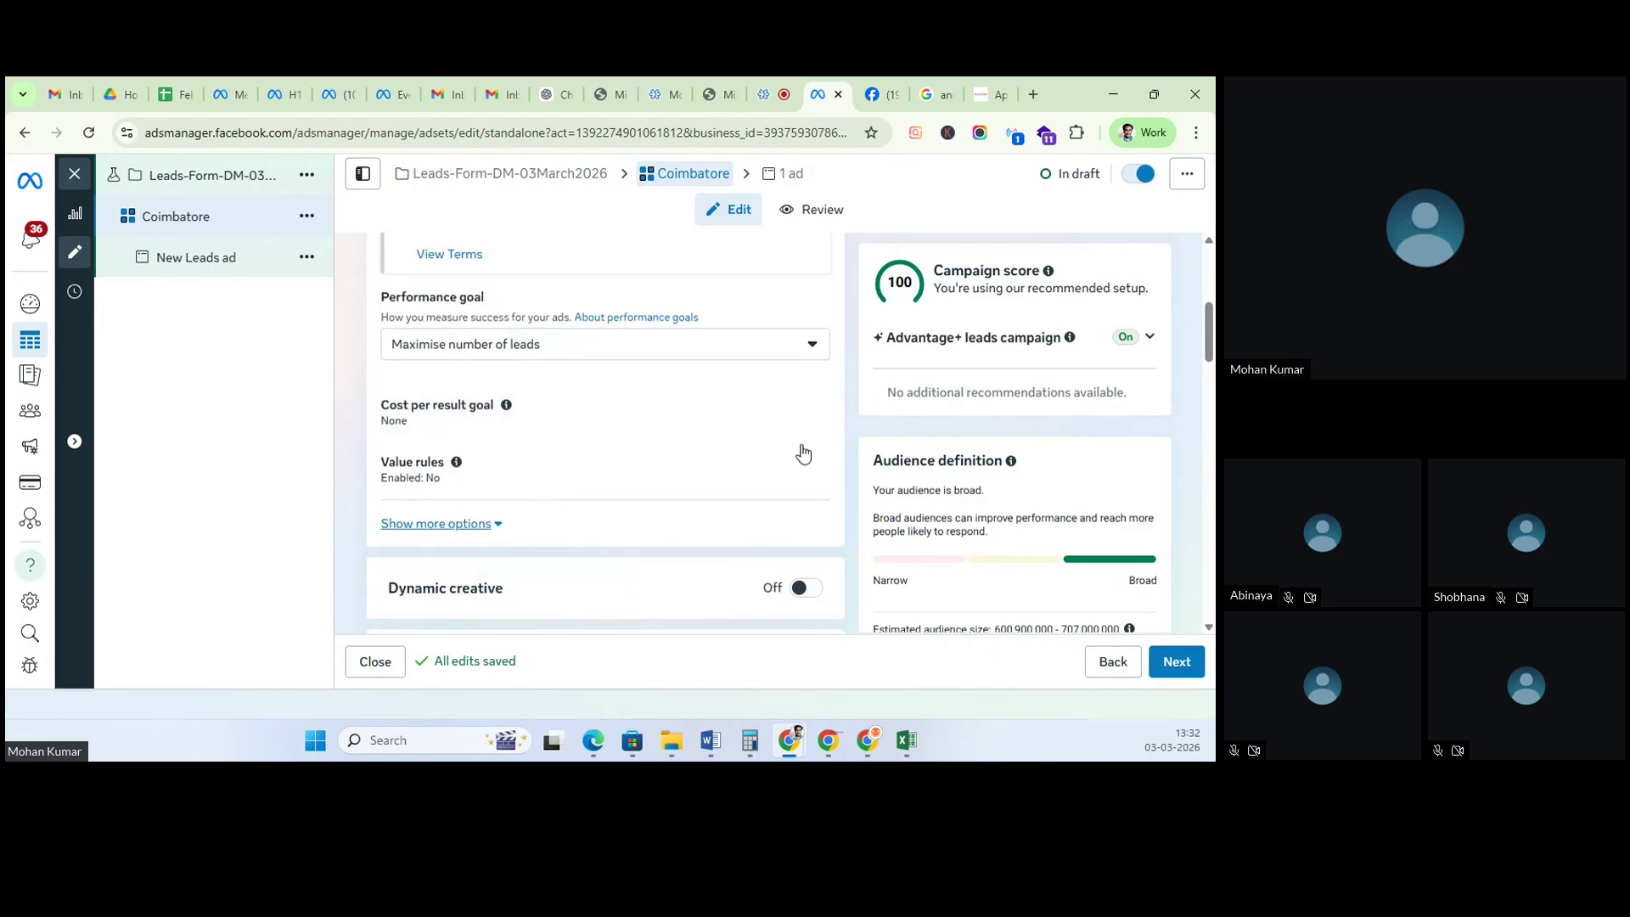
# Step: Set the cost per result goal to ₹100 and read the explanation of how the average cost is handled
pyautogui.click(815, 410)
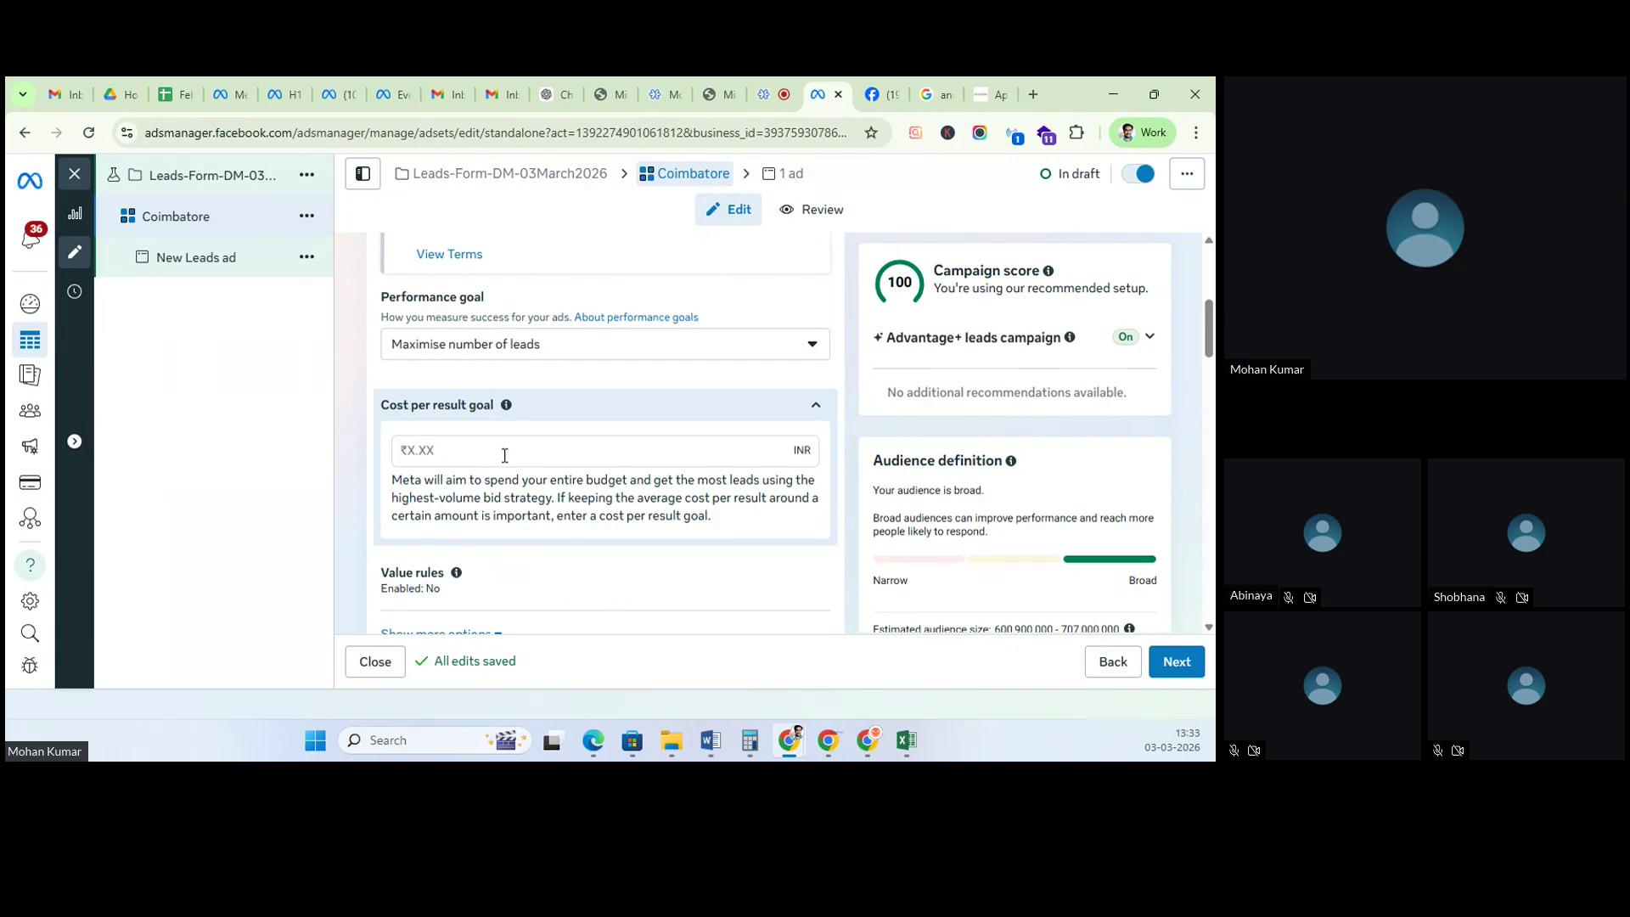
pyautogui.click(505, 456)
pyautogui.write('100')
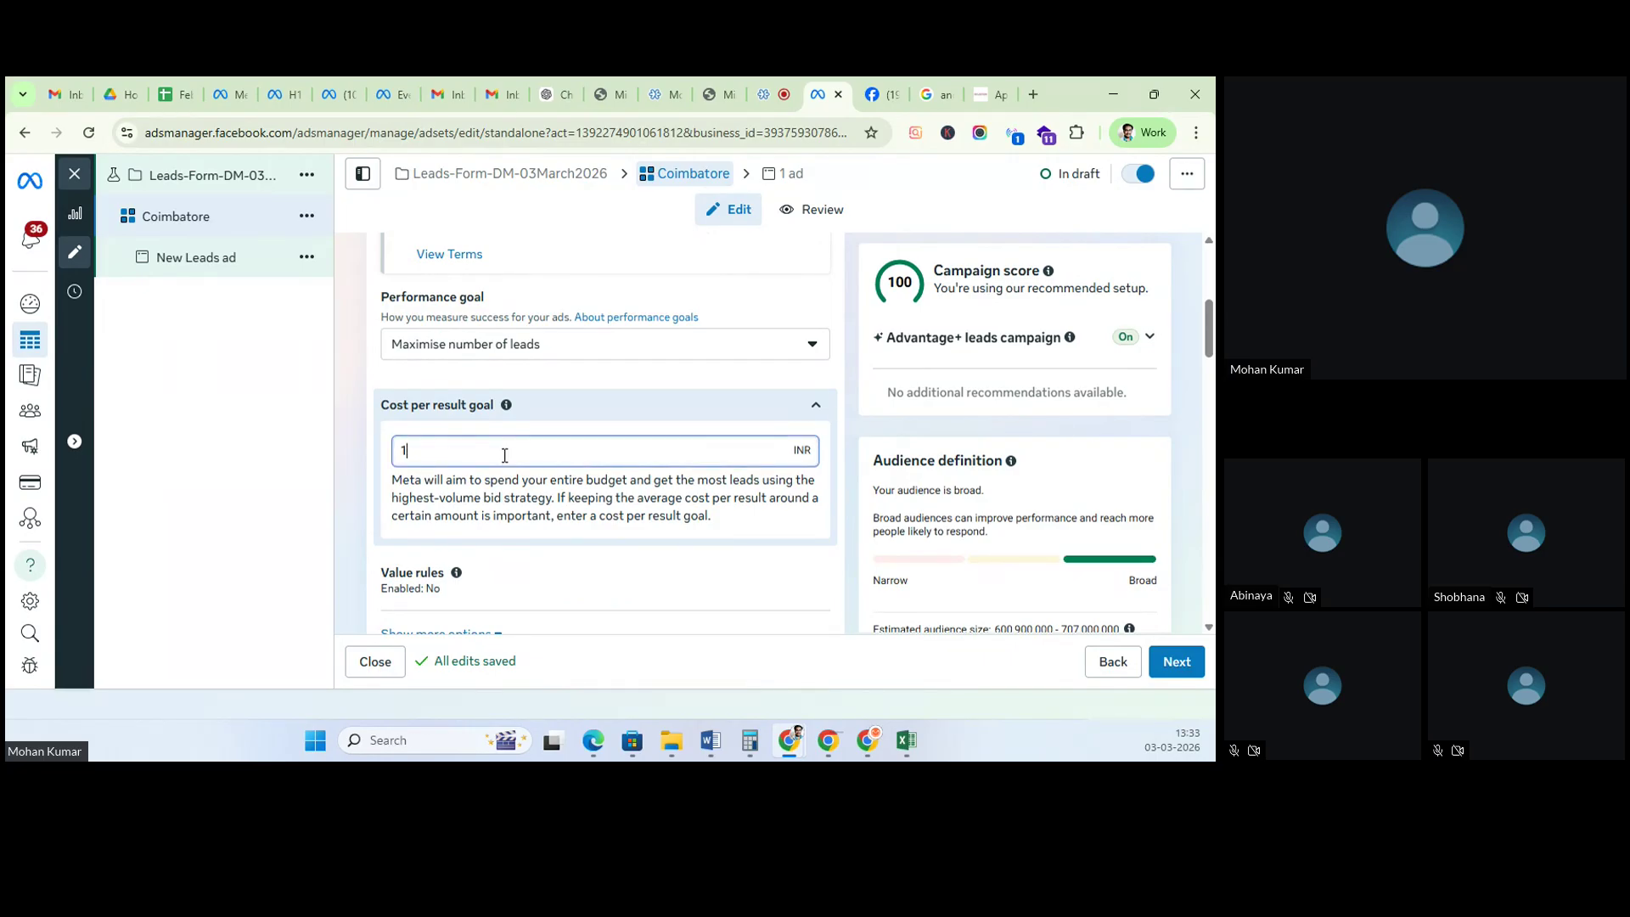
pyautogui.click(552, 413)
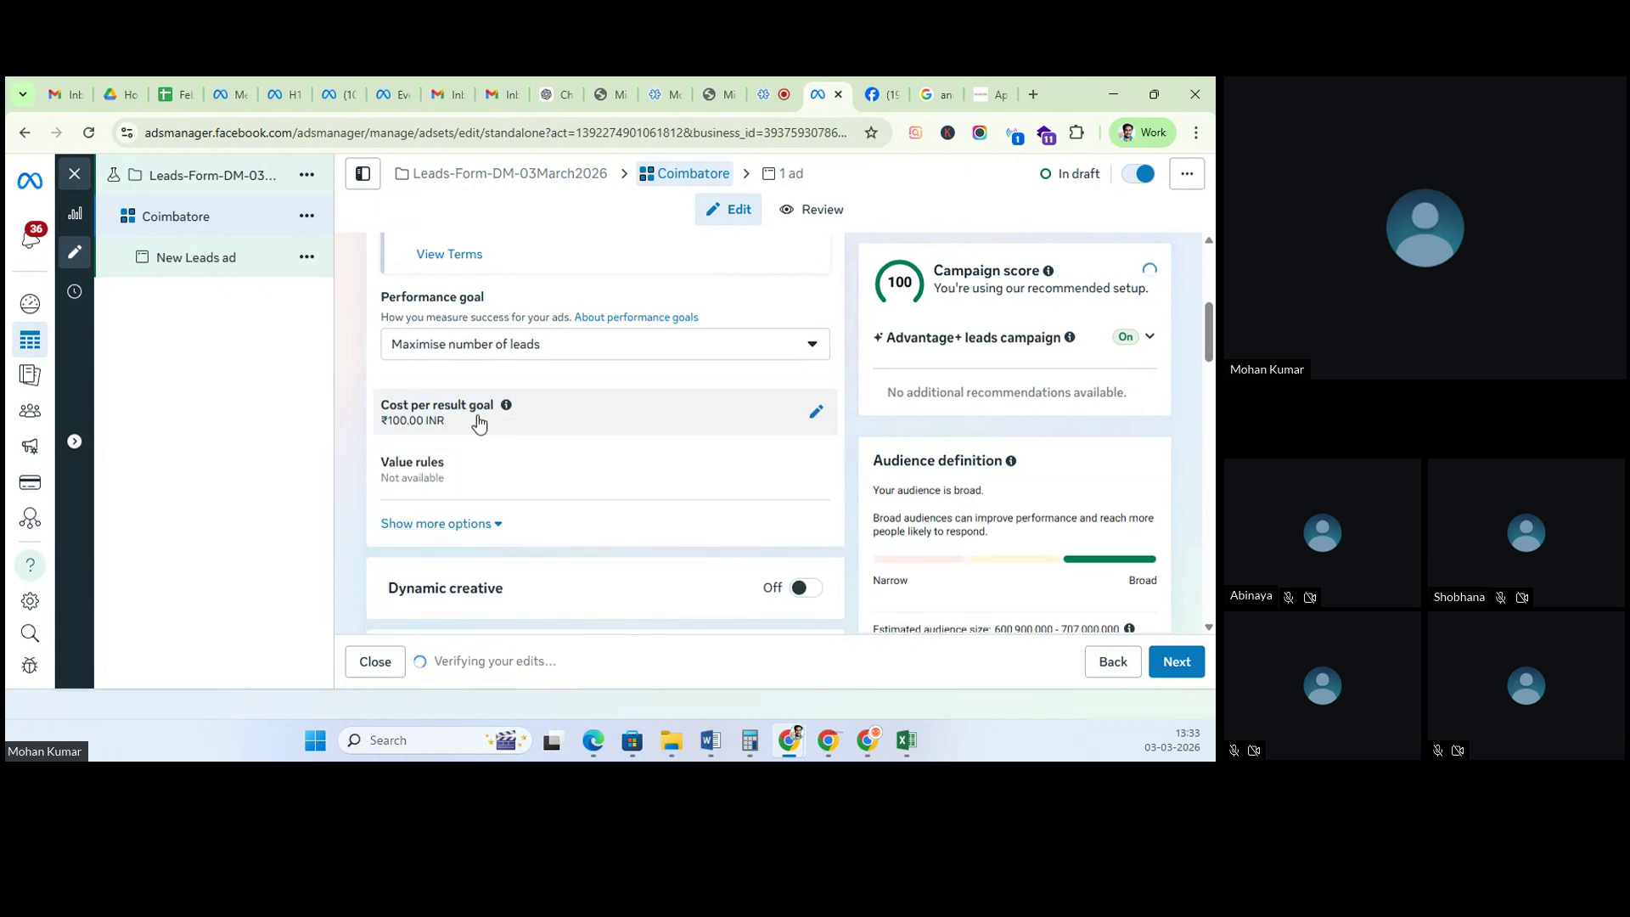
pyautogui.click(476, 422)
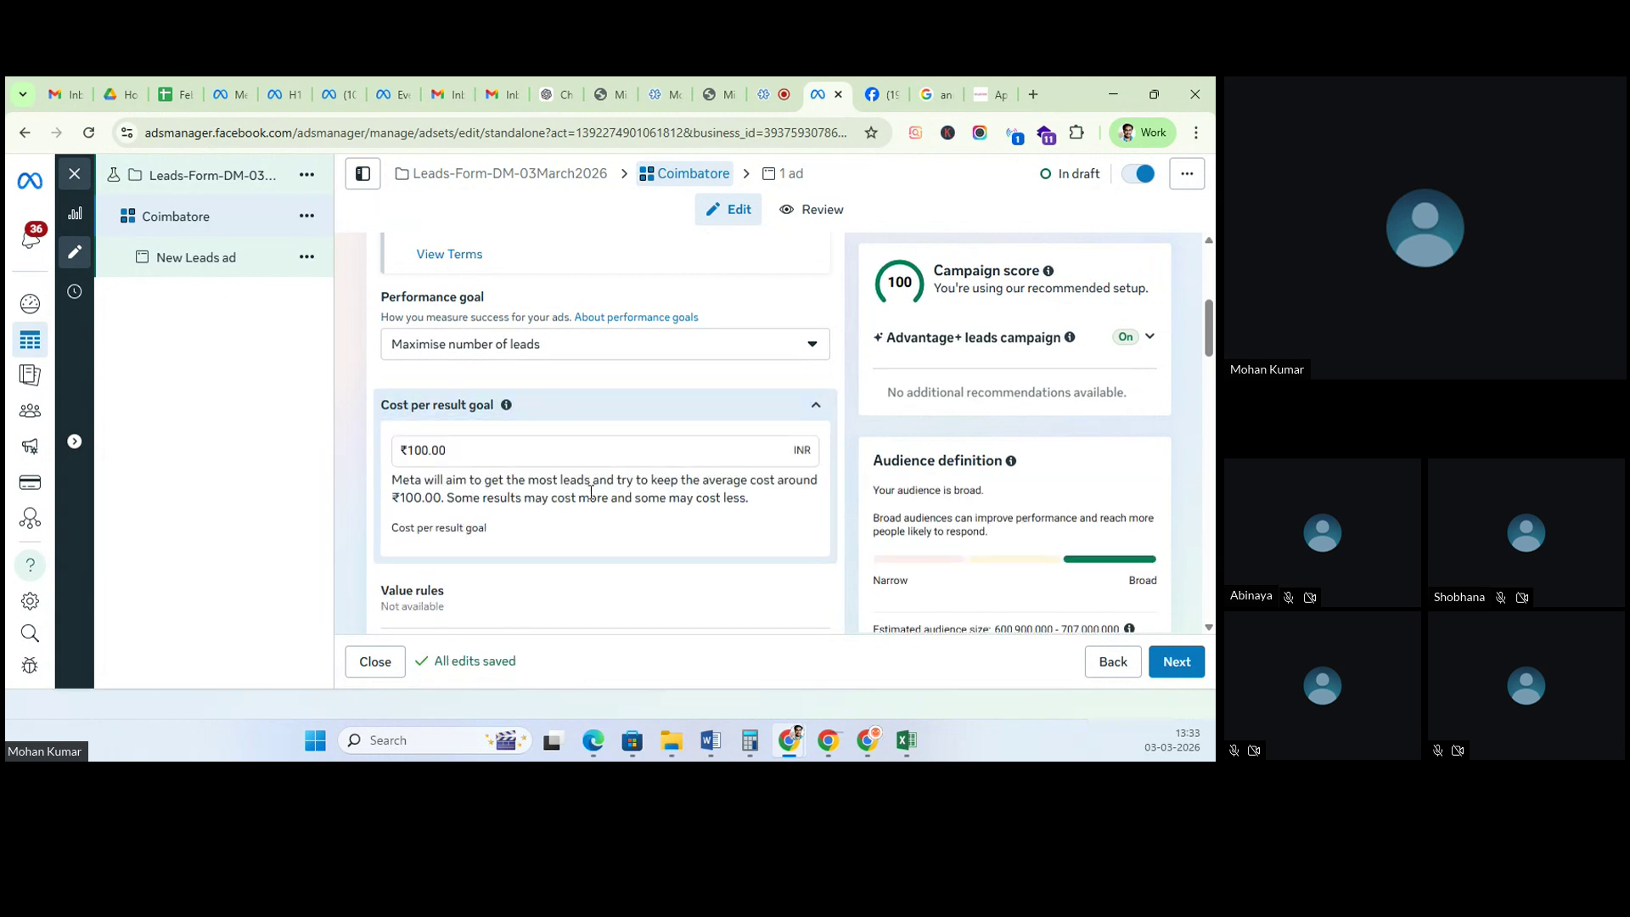
pyautogui.moveTo(715, 481); pyautogui.dragTo(767, 504)
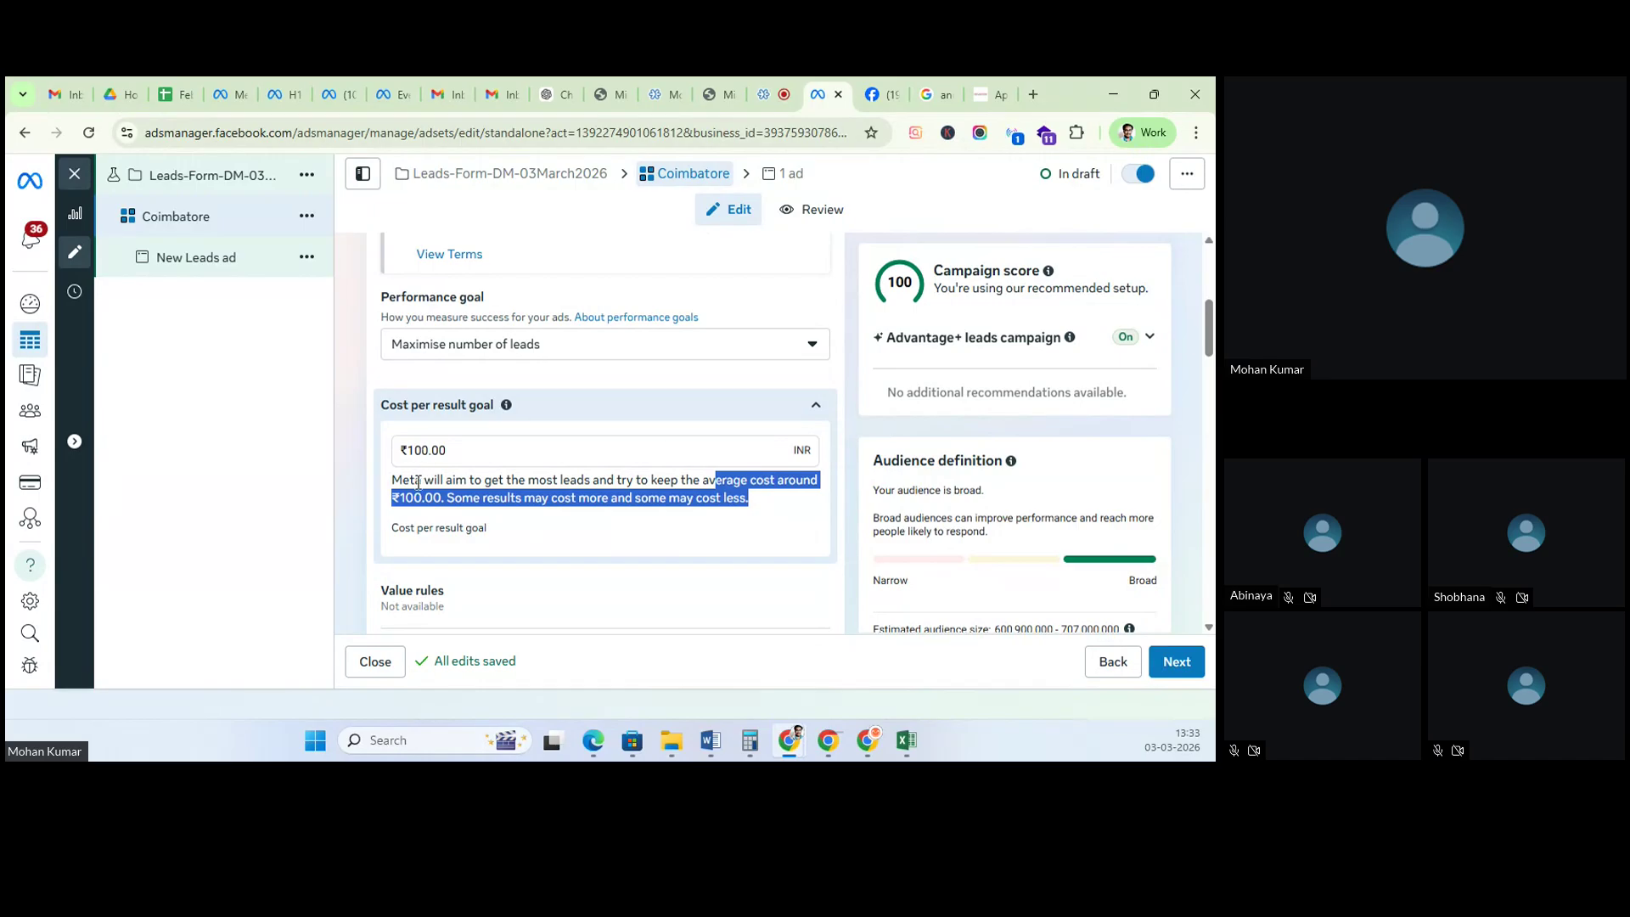
# Step: Clear the amount from the cost per result goal
pyautogui.click(542, 450)
pyautogui.press('BackSpace')
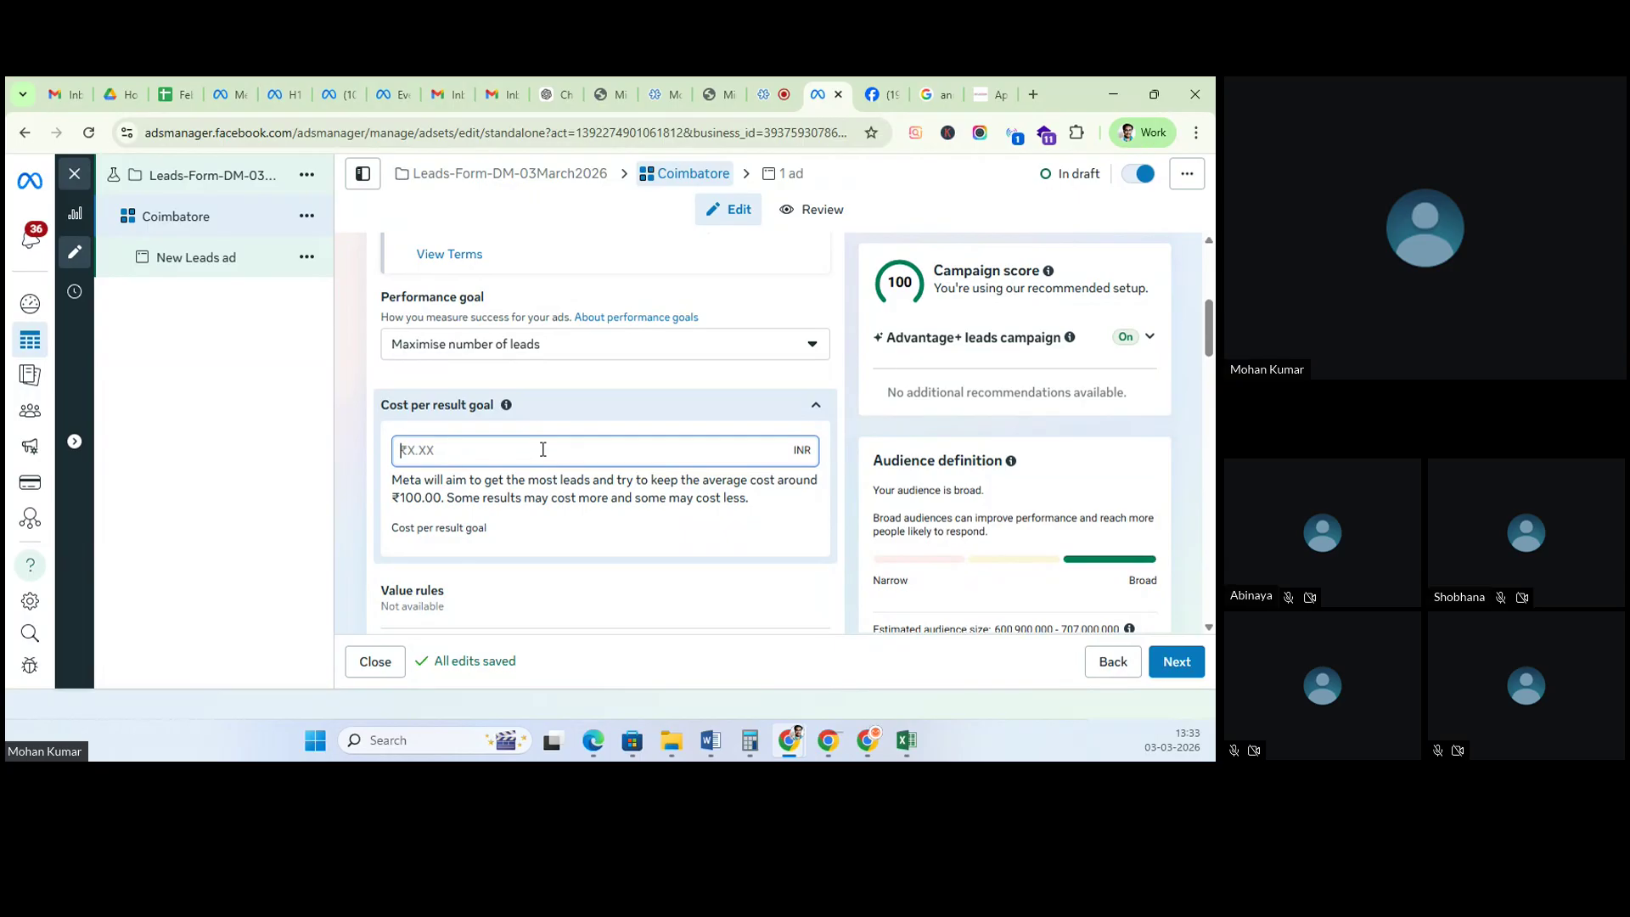
pyautogui.click(560, 405)
# Step: Search Google for "facebook commerce catalogue" and open the help article on creating a catalogue in Commerce Manager
pyautogui.scroll(-3, 513, 422)
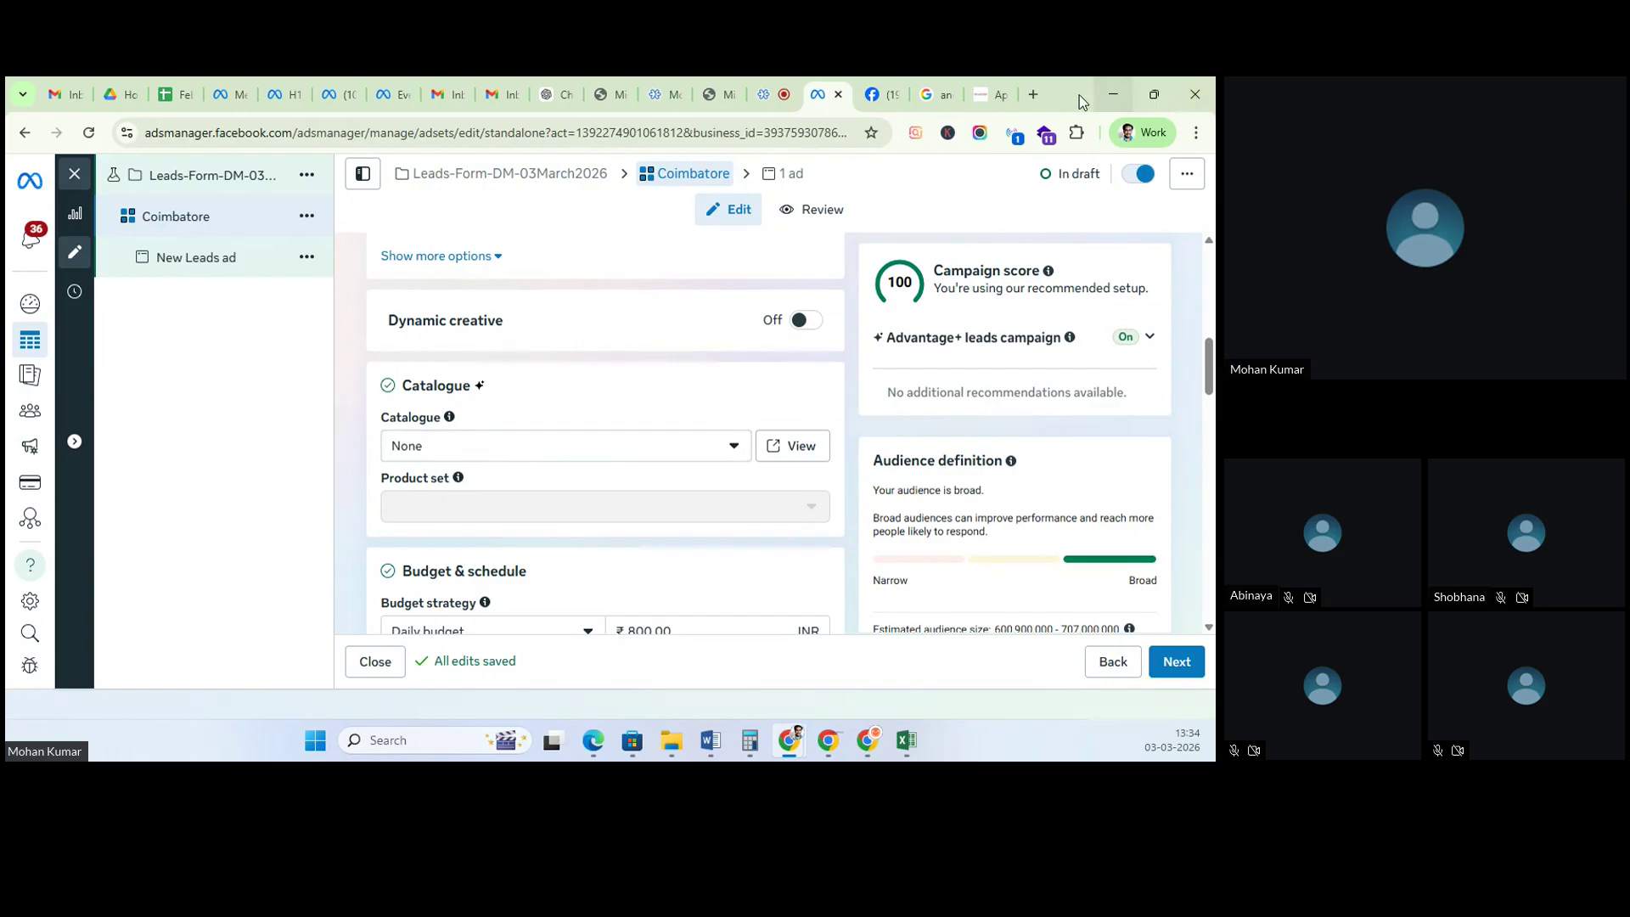
pyautogui.click(1034, 95)
pyautogui.write('faceb')
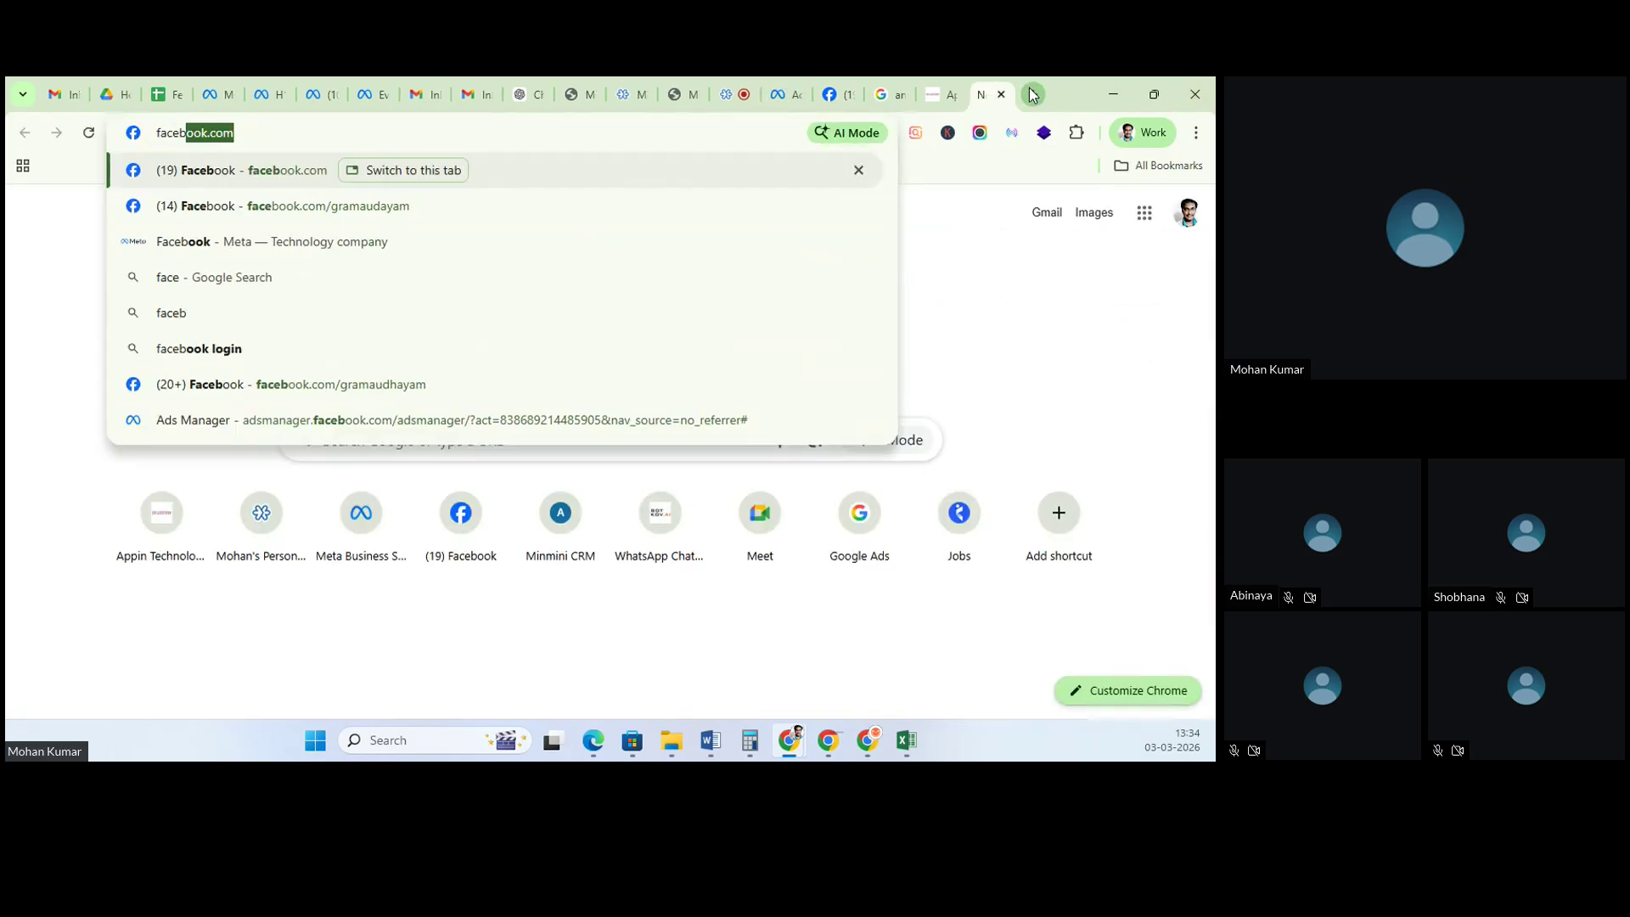
pyautogui.write('ook comme')
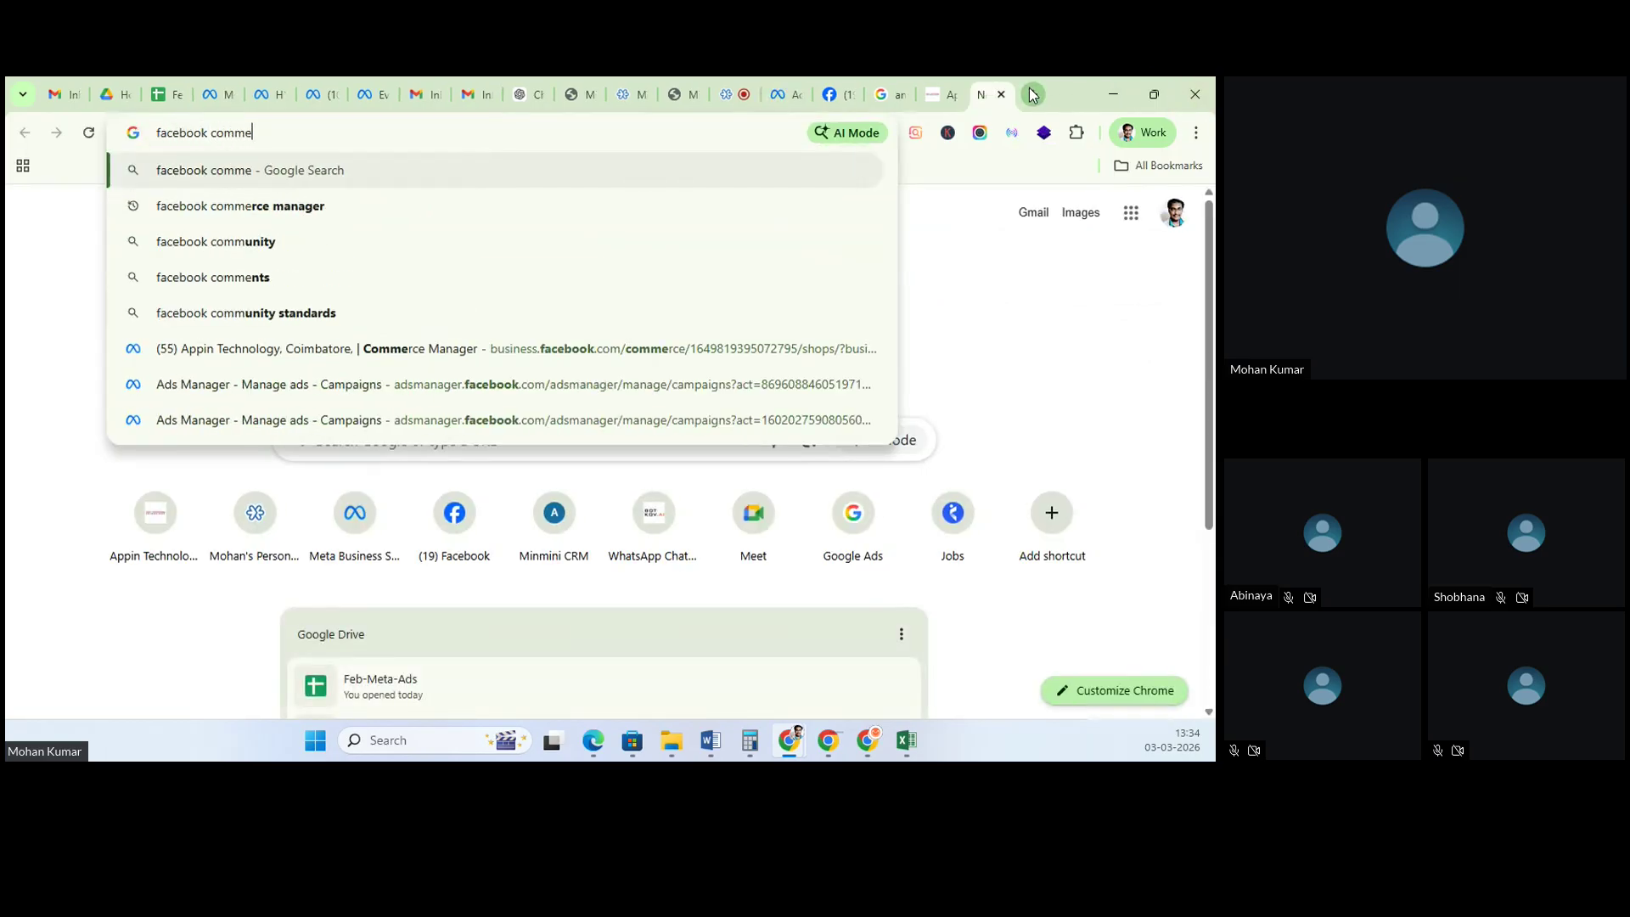
pyautogui.write('rce catalogue')
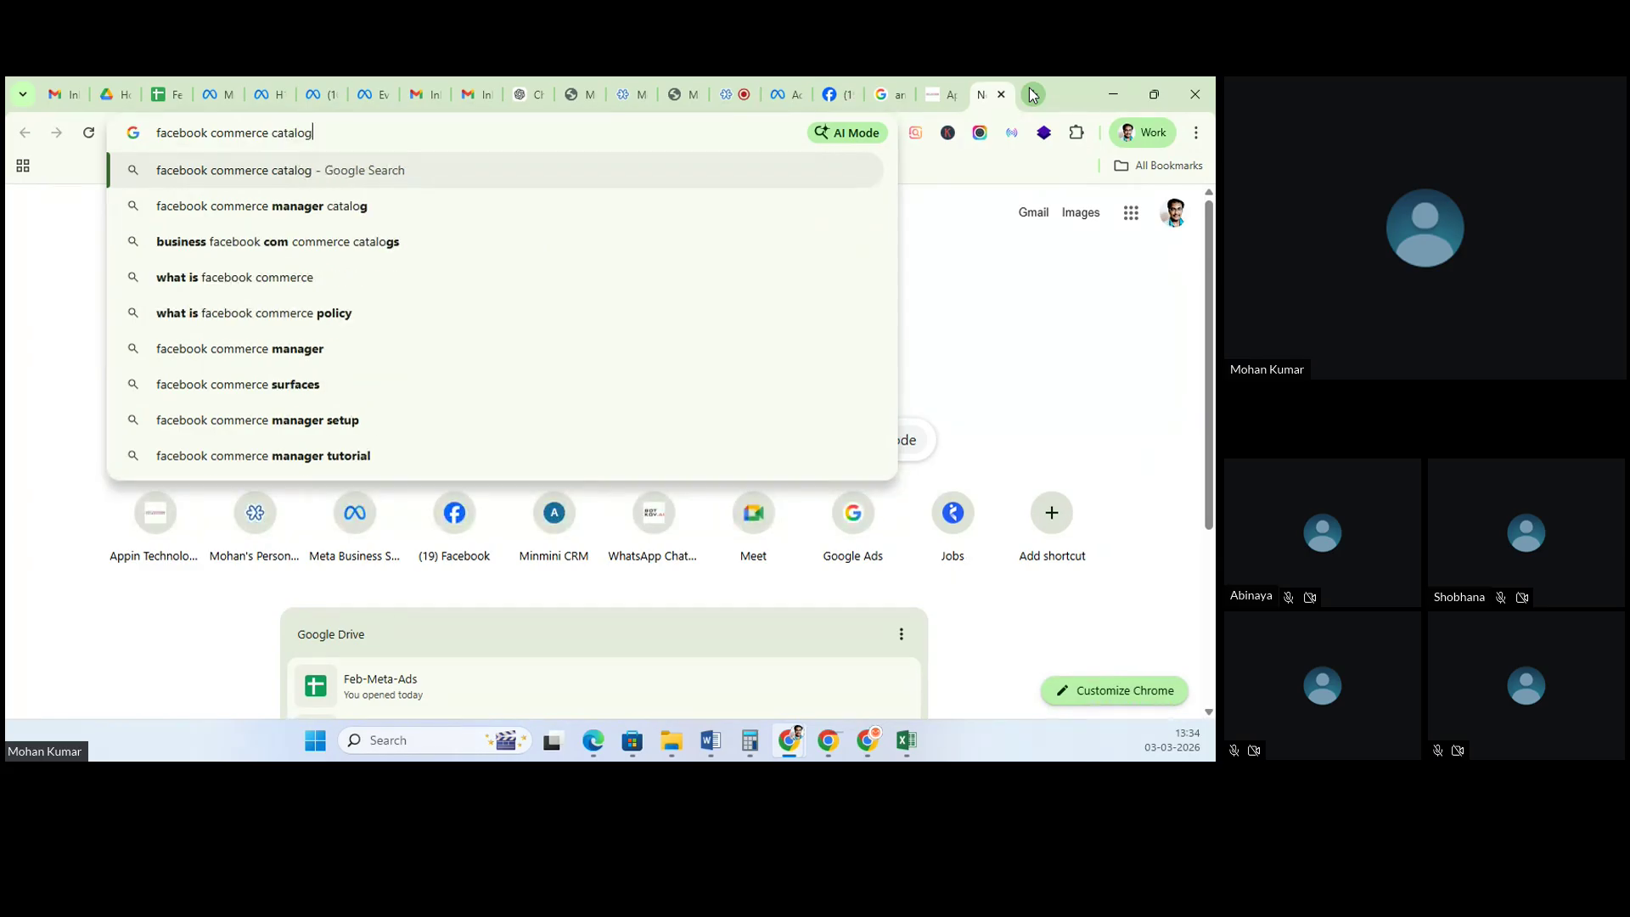
pyautogui.press('Return')
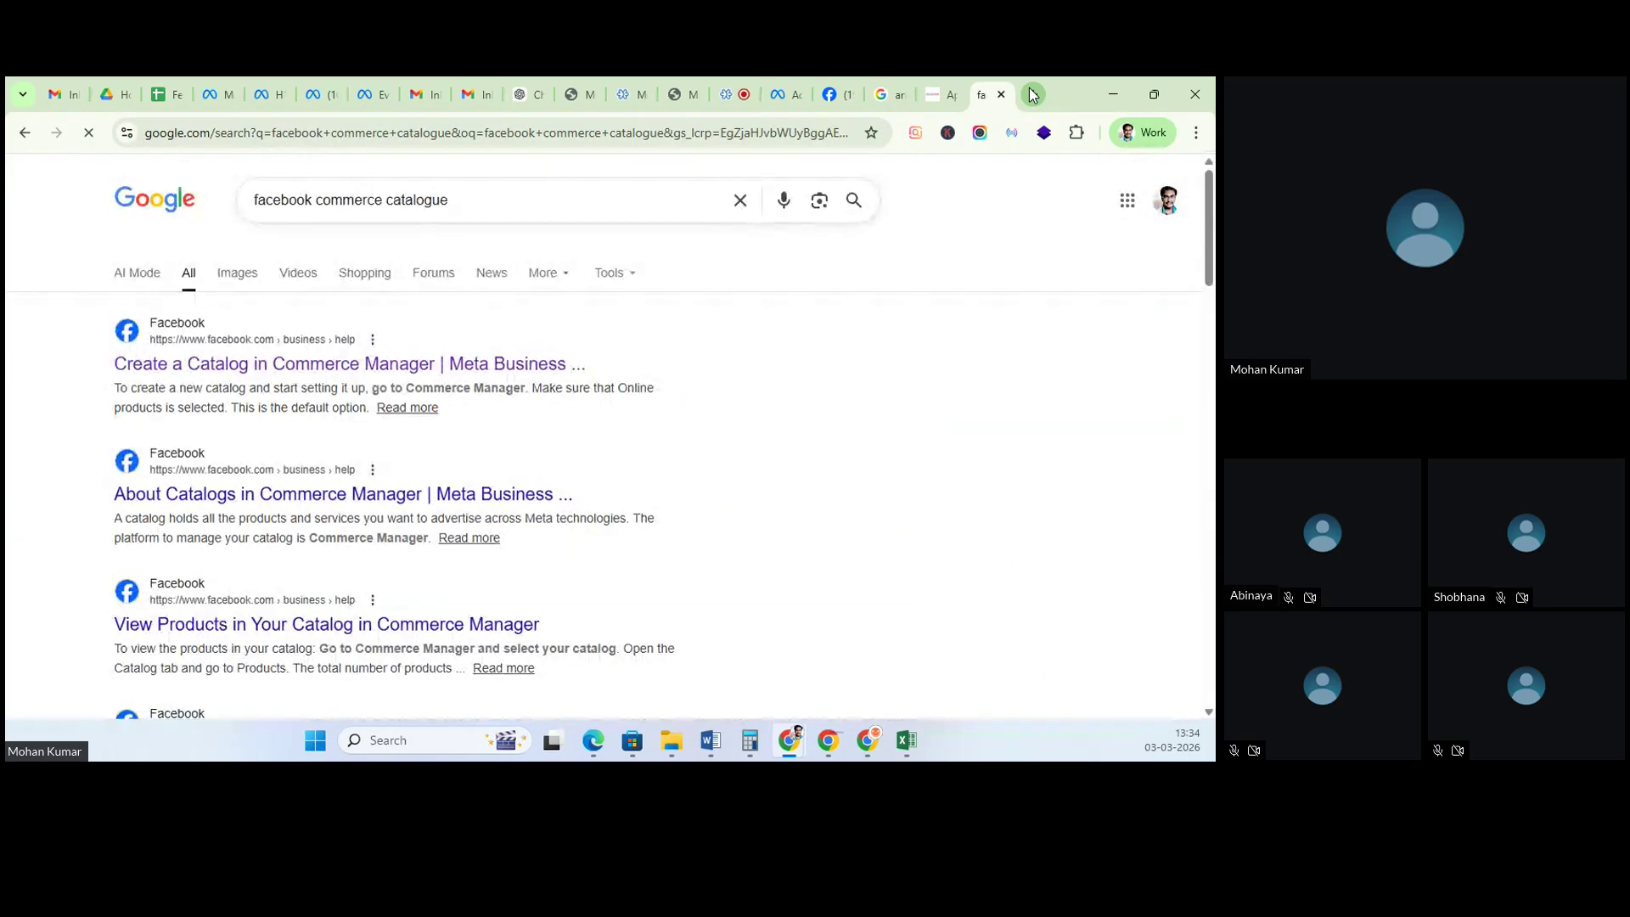
pyautogui.click(319, 379)
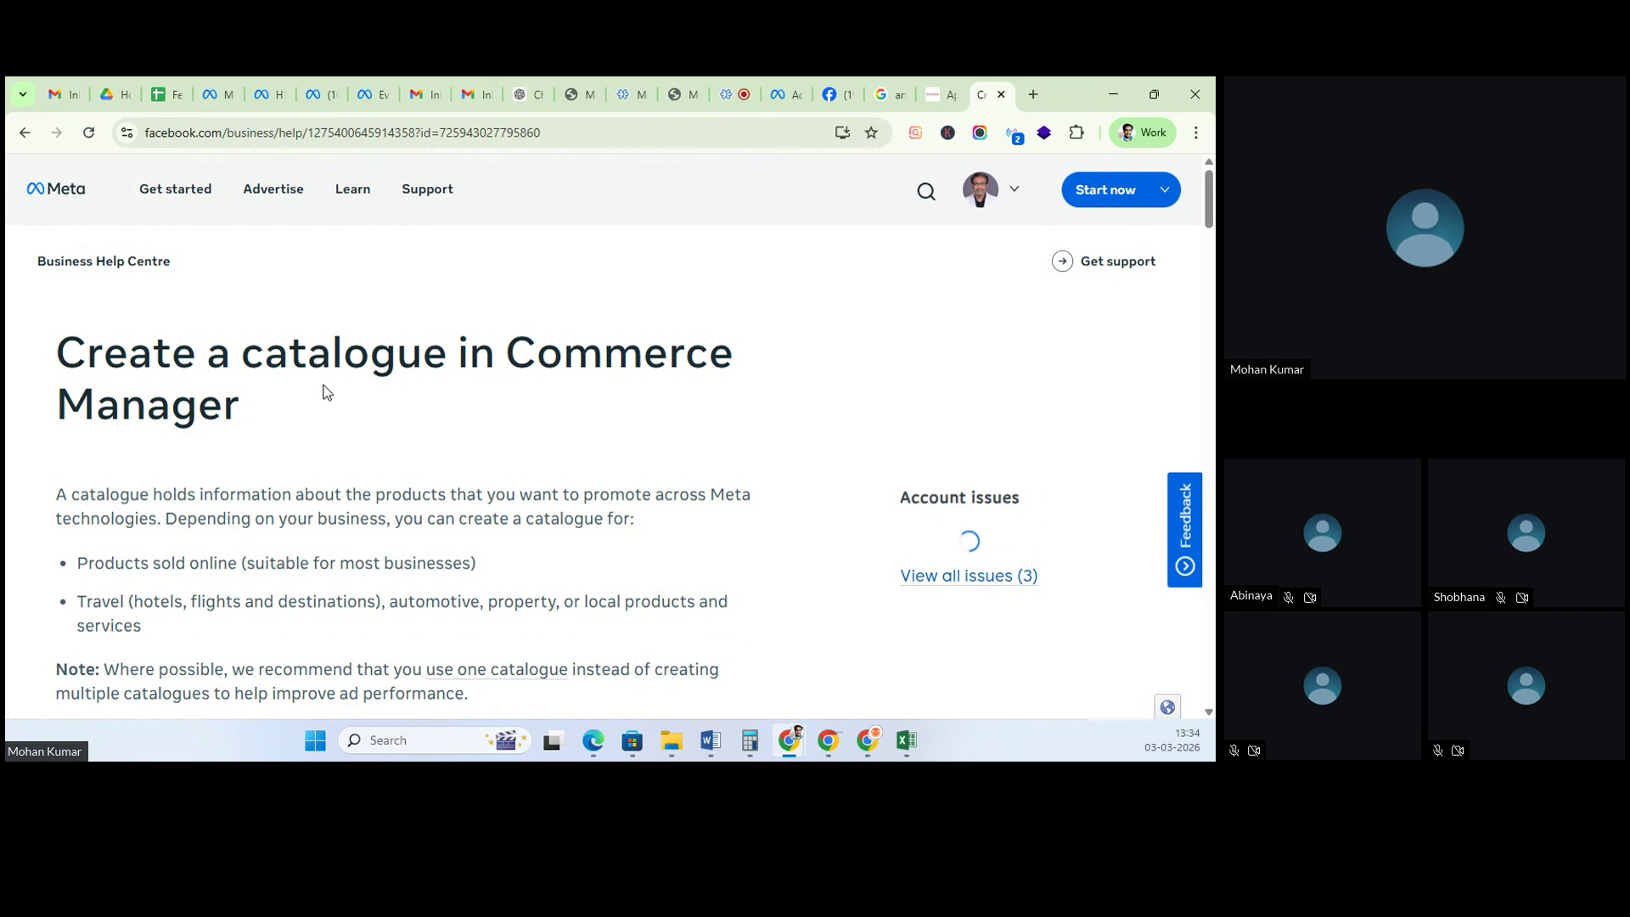
# Step: Read through the help article's steps for creating a catalogue for products sold online
pyautogui.scroll(-4, 430, 535)
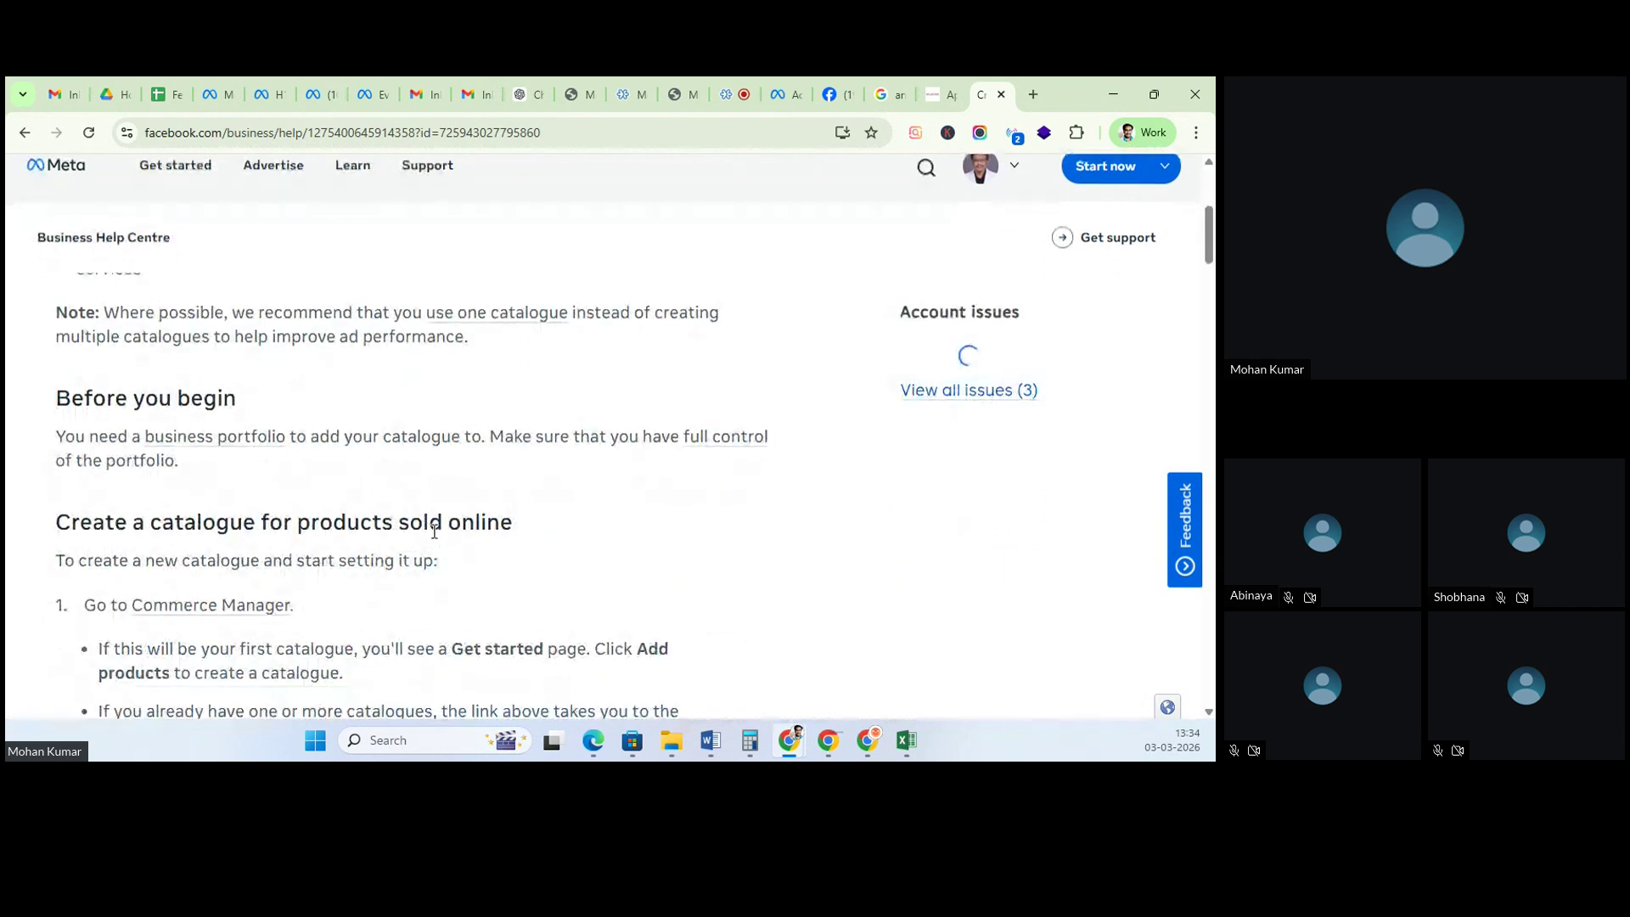
pyautogui.scroll(-4, 432, 539)
pyautogui.scroll(-5, 433, 532)
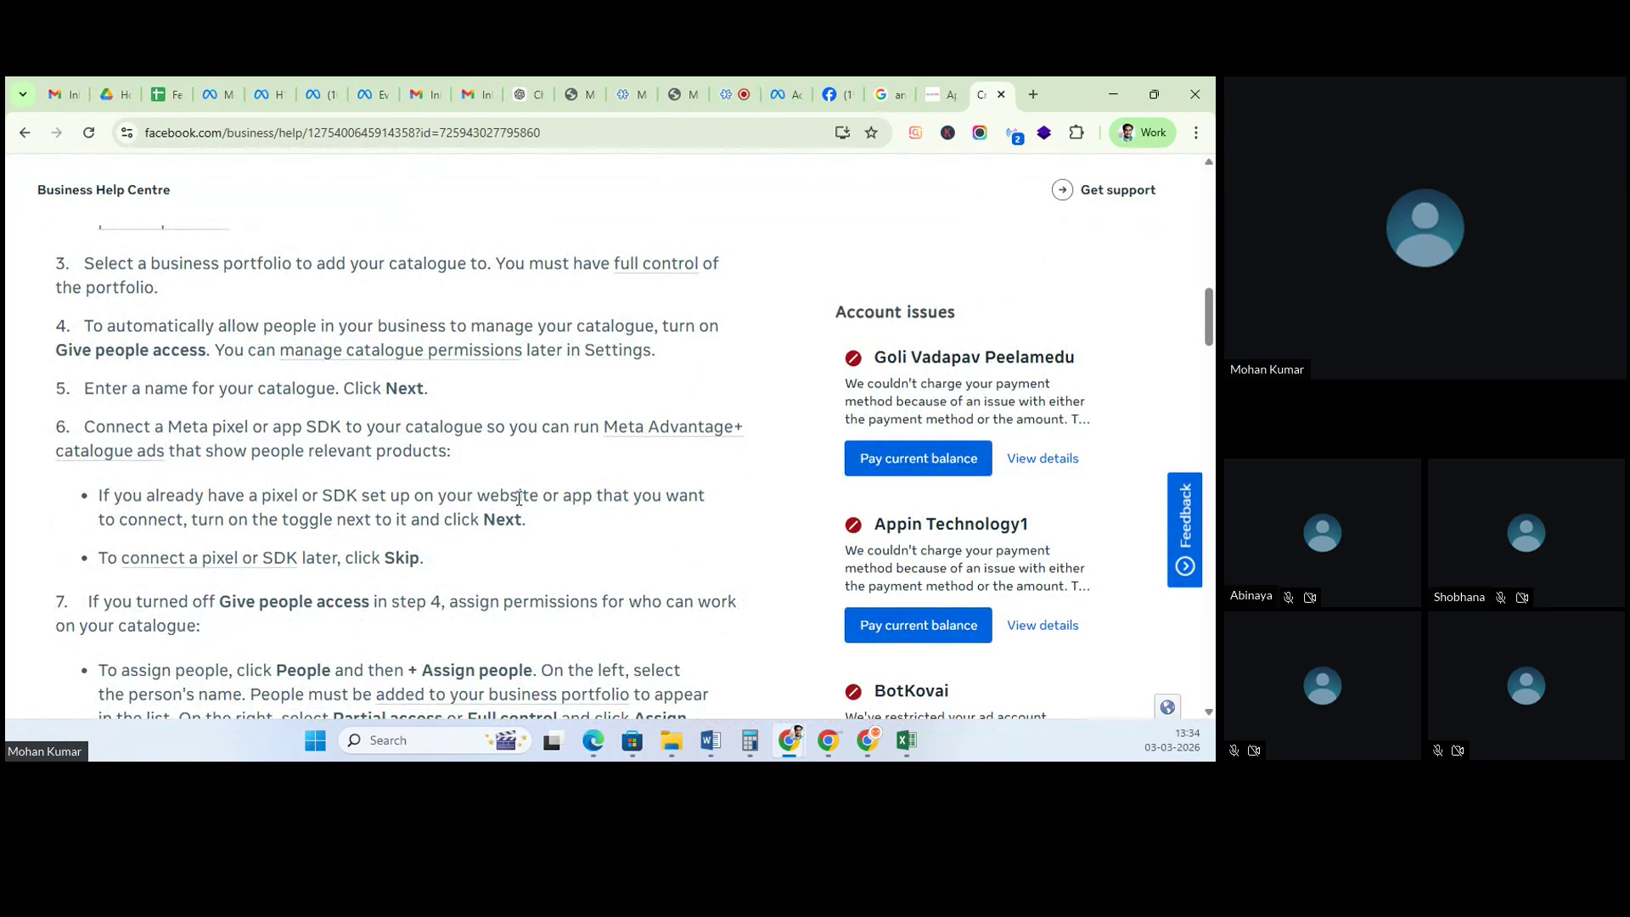
pyautogui.scroll(5, 516, 505)
pyautogui.scroll(6, 514, 501)
pyautogui.scroll(4, 504, 455)
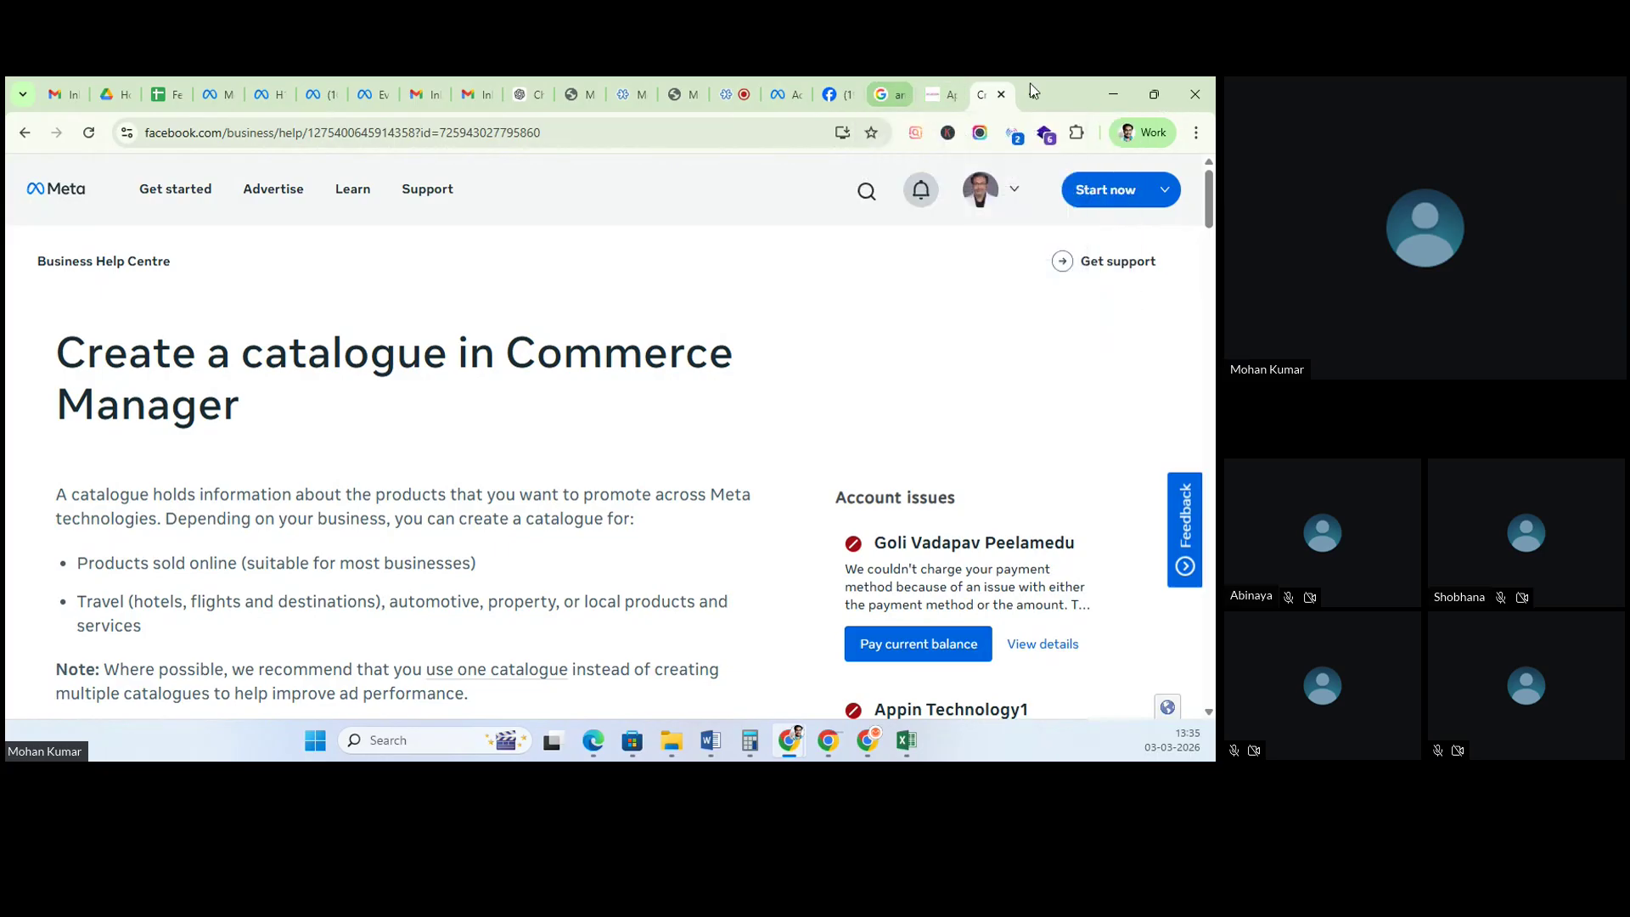
# Step: Return to the ad set and look at the available catalogues, leaving Catalogue set to None
pyautogui.click(781, 94)
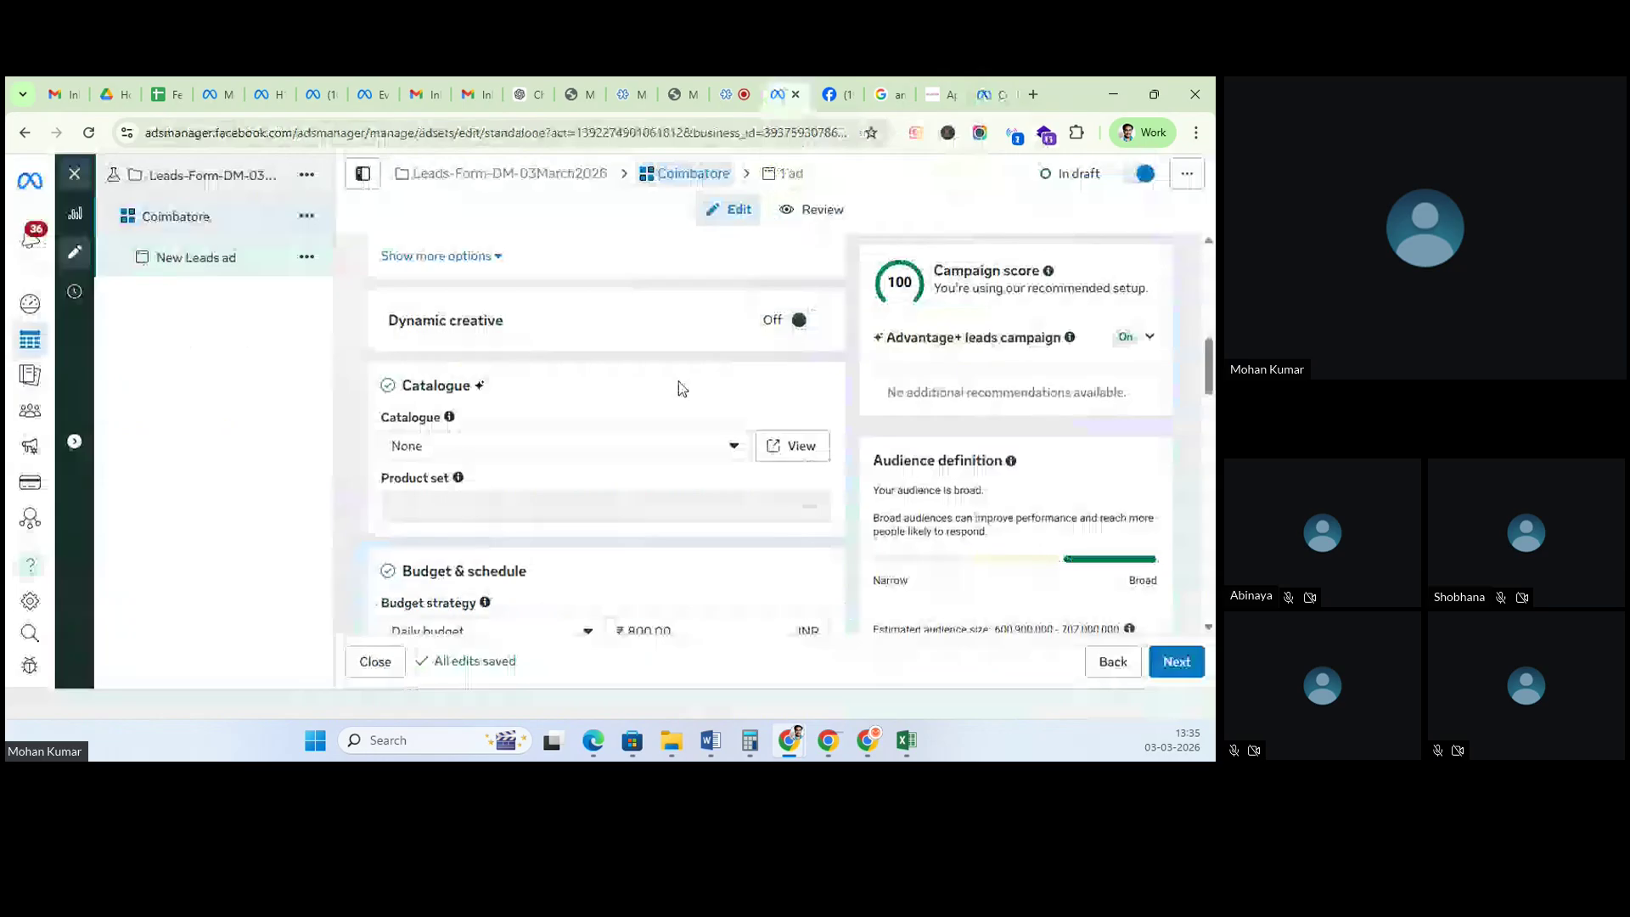
pyautogui.click(602, 460)
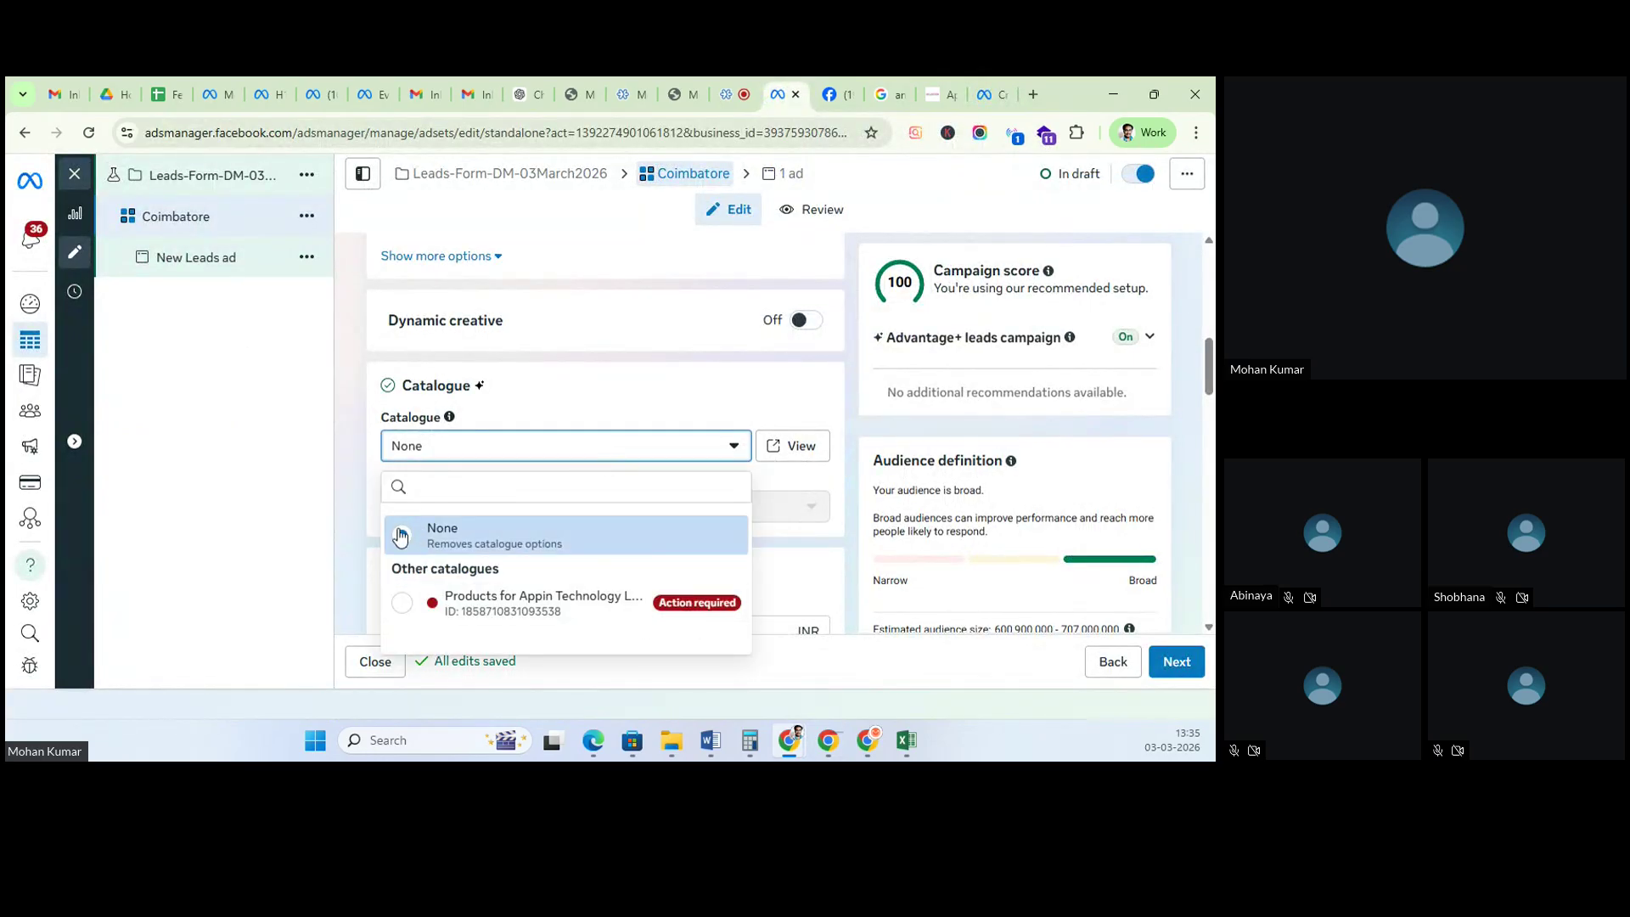
pyautogui.click(343, 495)
pyautogui.scroll(-1, 432, 479)
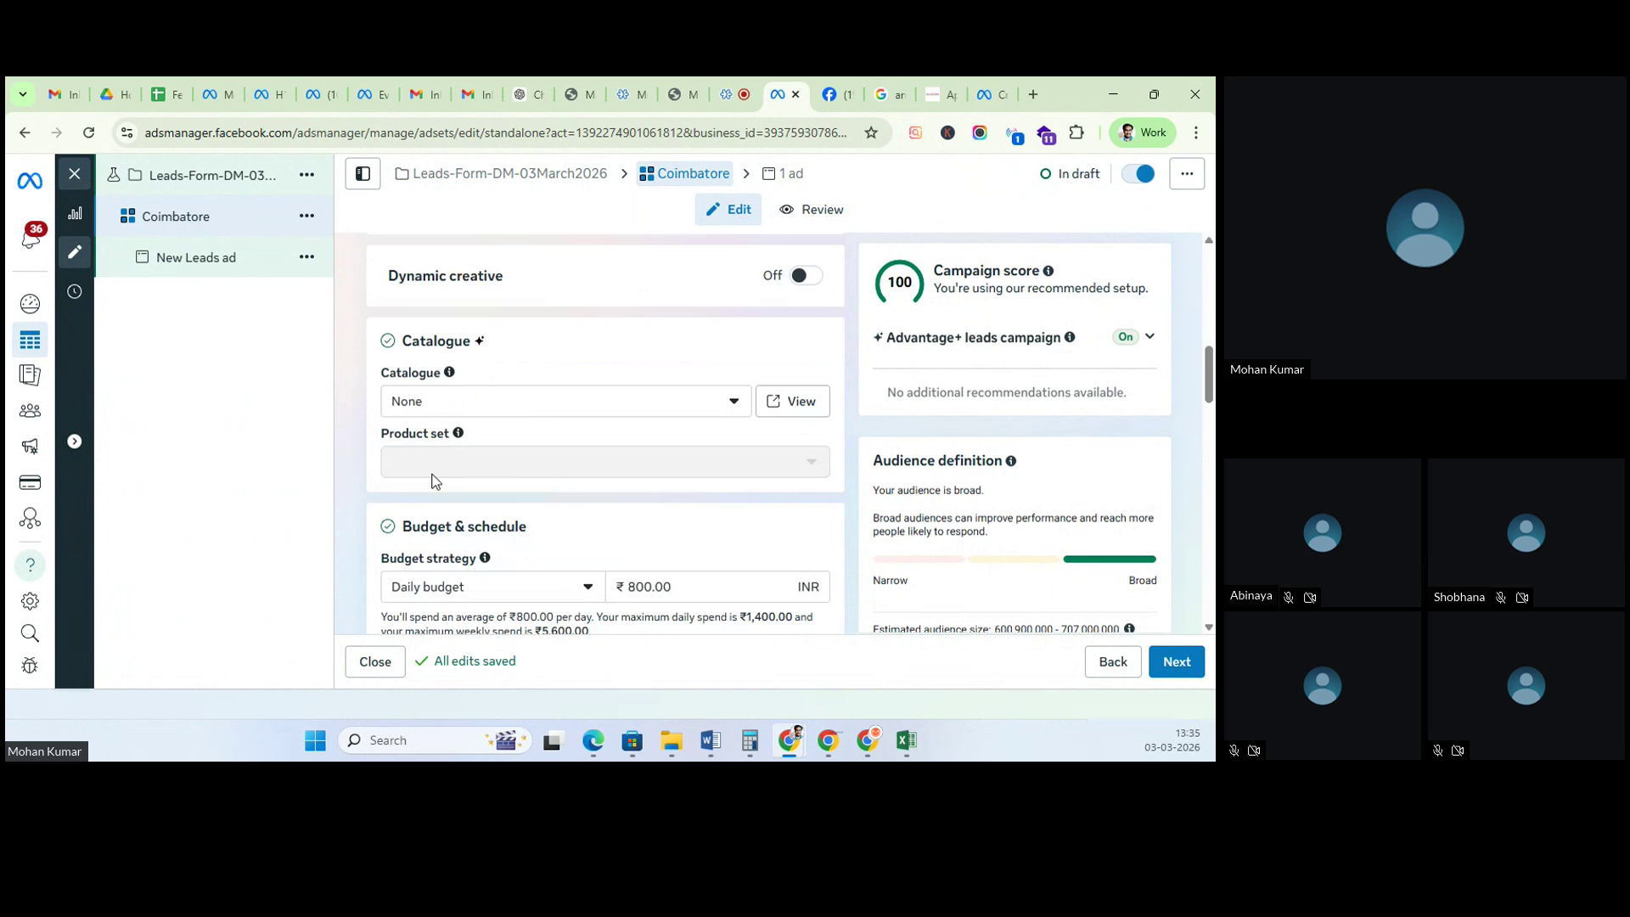
# Step: Look at the ad set's budget amount and its budget strategy options, keeping Daily budget selected
pyautogui.scroll(-2, 432, 480)
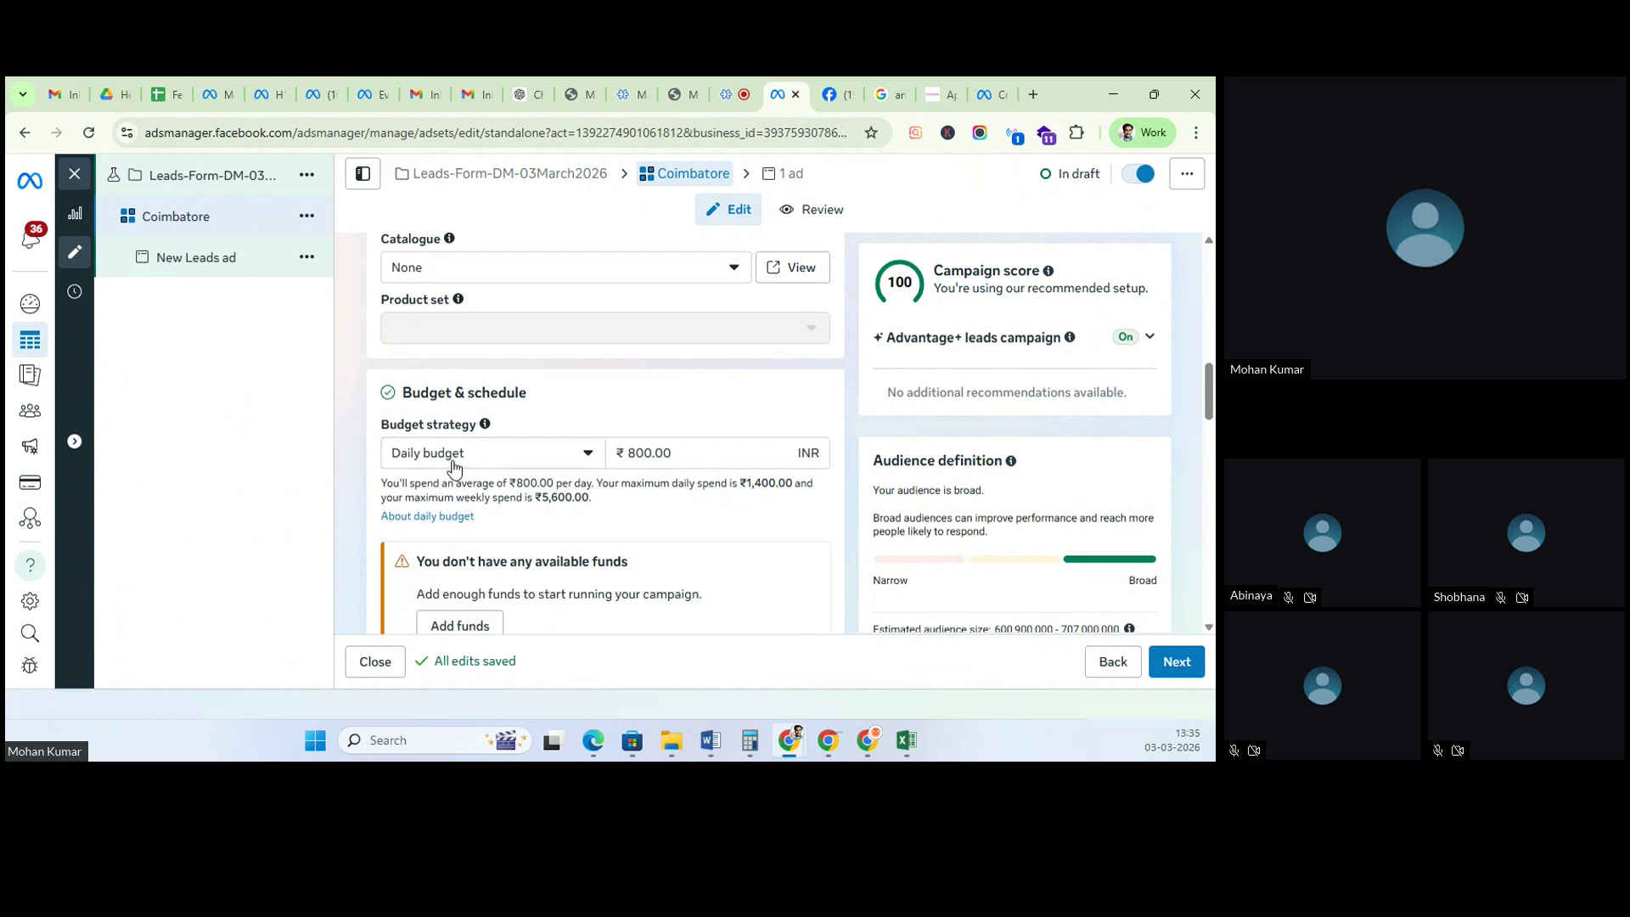
pyautogui.click(712, 446)
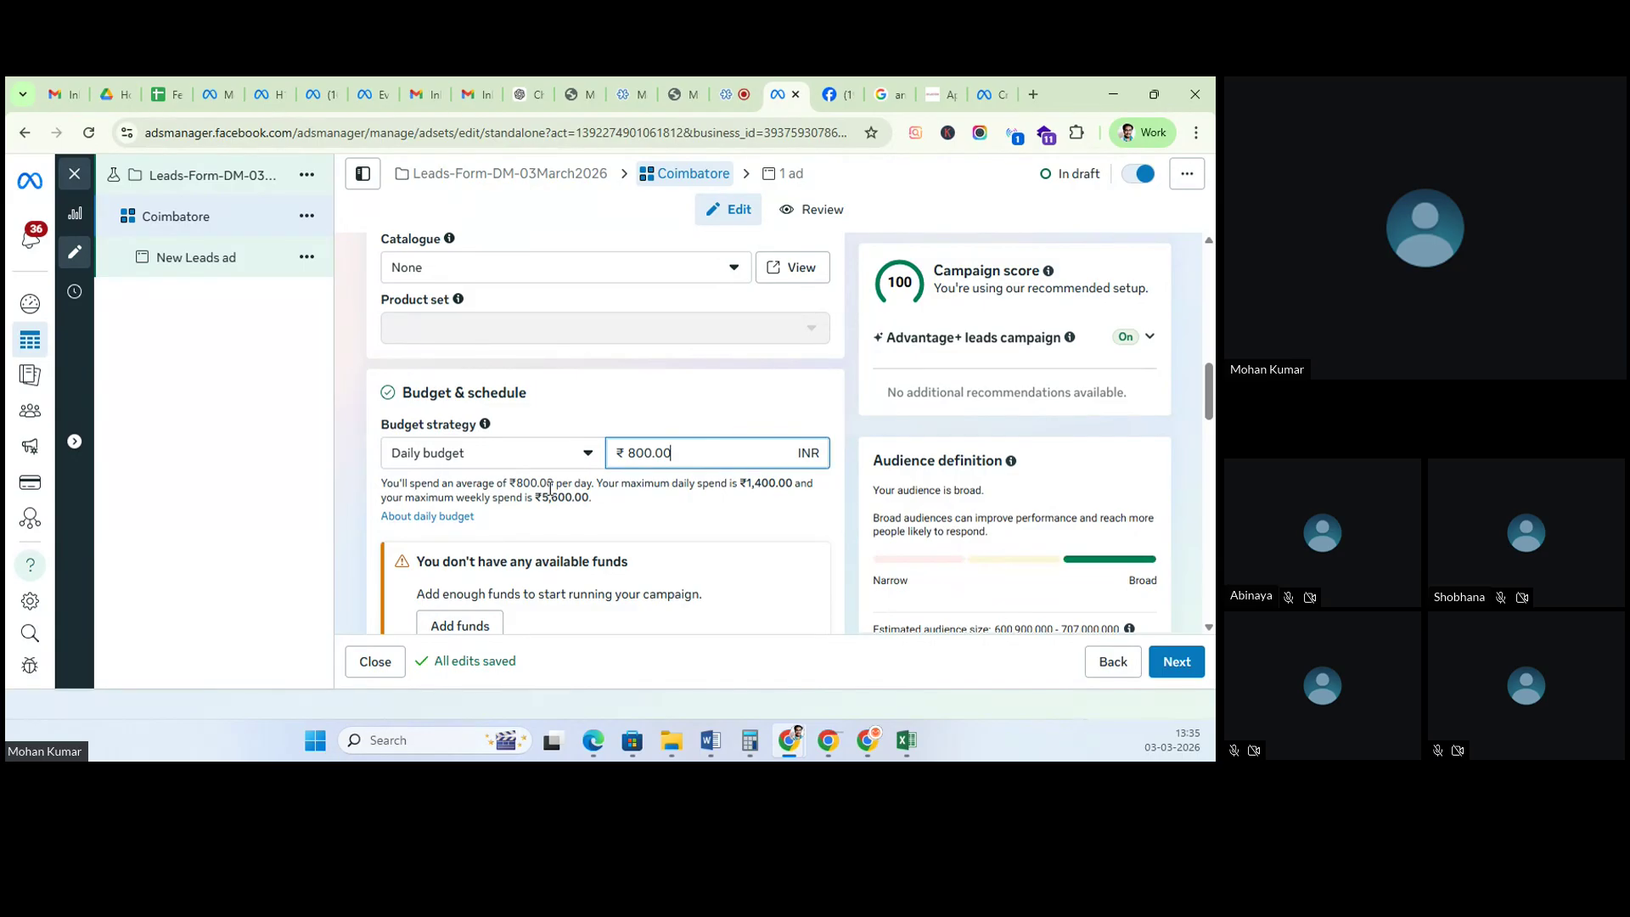
pyautogui.click(443, 456)
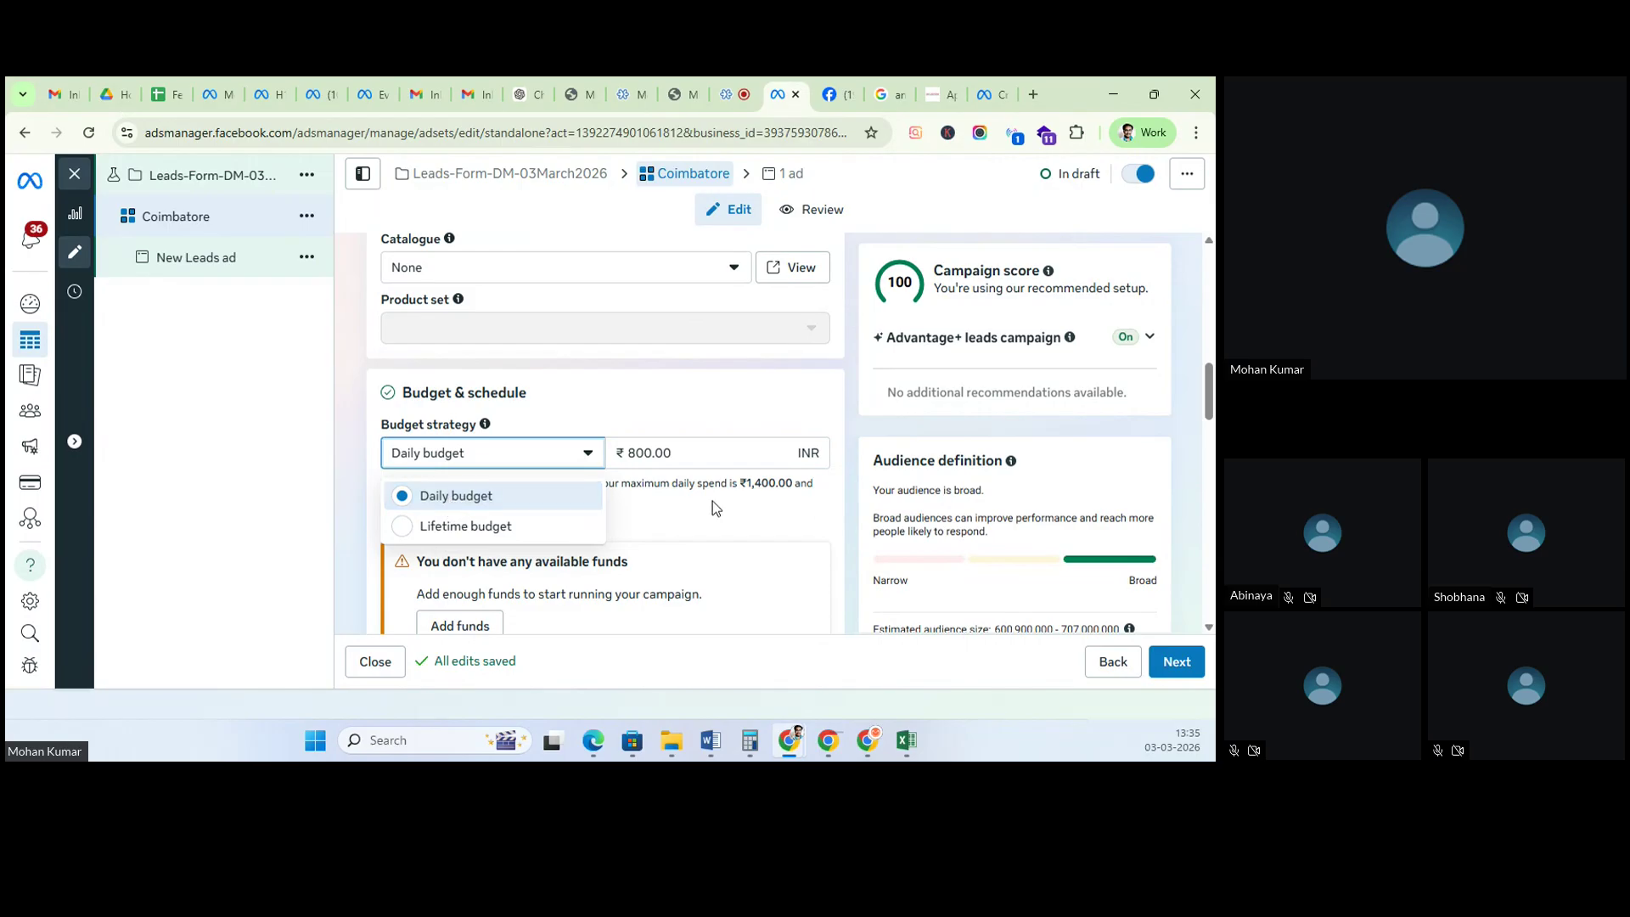
pyautogui.click(711, 469)
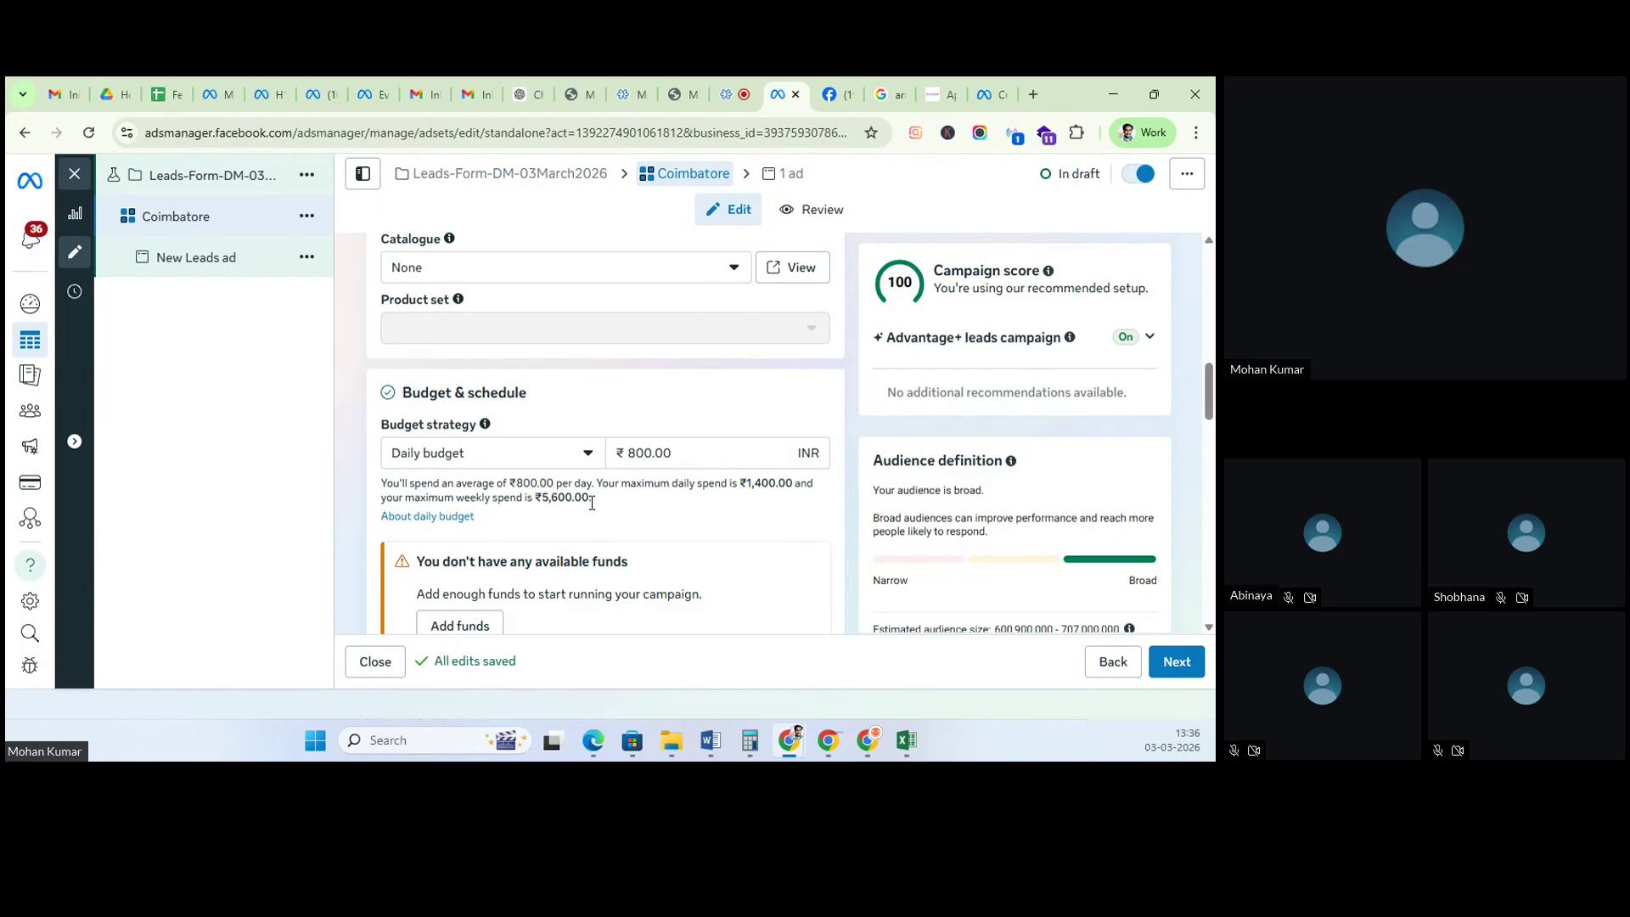
# Step: Zoom the page to 125% and highlight the maximum daily and weekly spend text below the budget
pyautogui.hotkey('ctrl', '+')
pyautogui.hotkey('ctrl', '+')
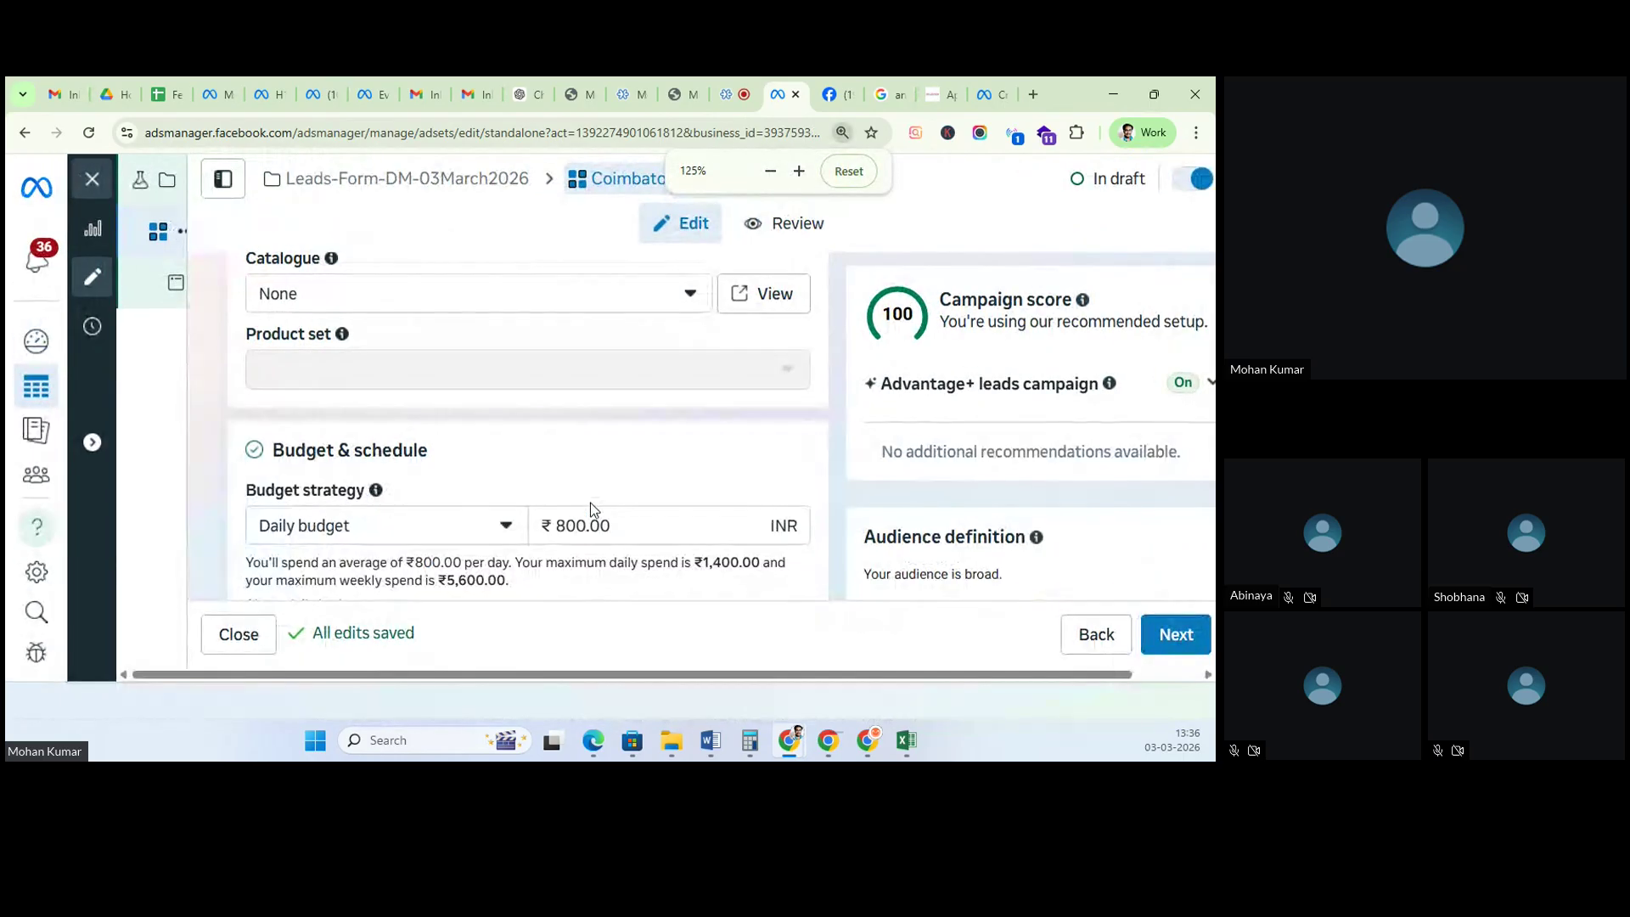
pyautogui.moveTo(34, 422)
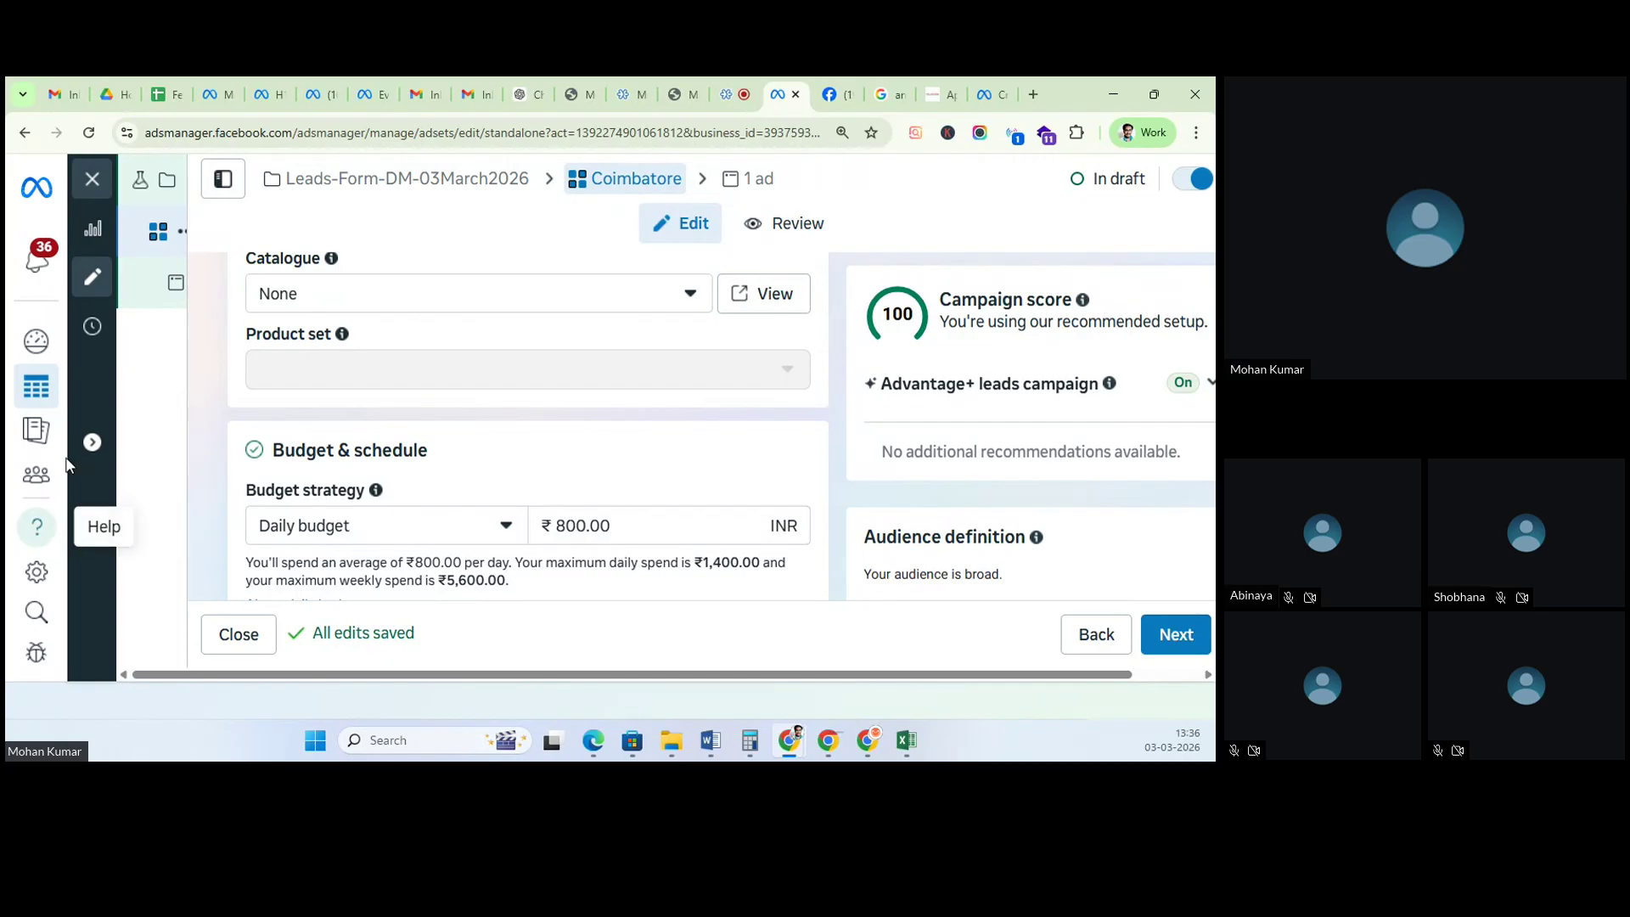
pyautogui.moveTo(72, 492)
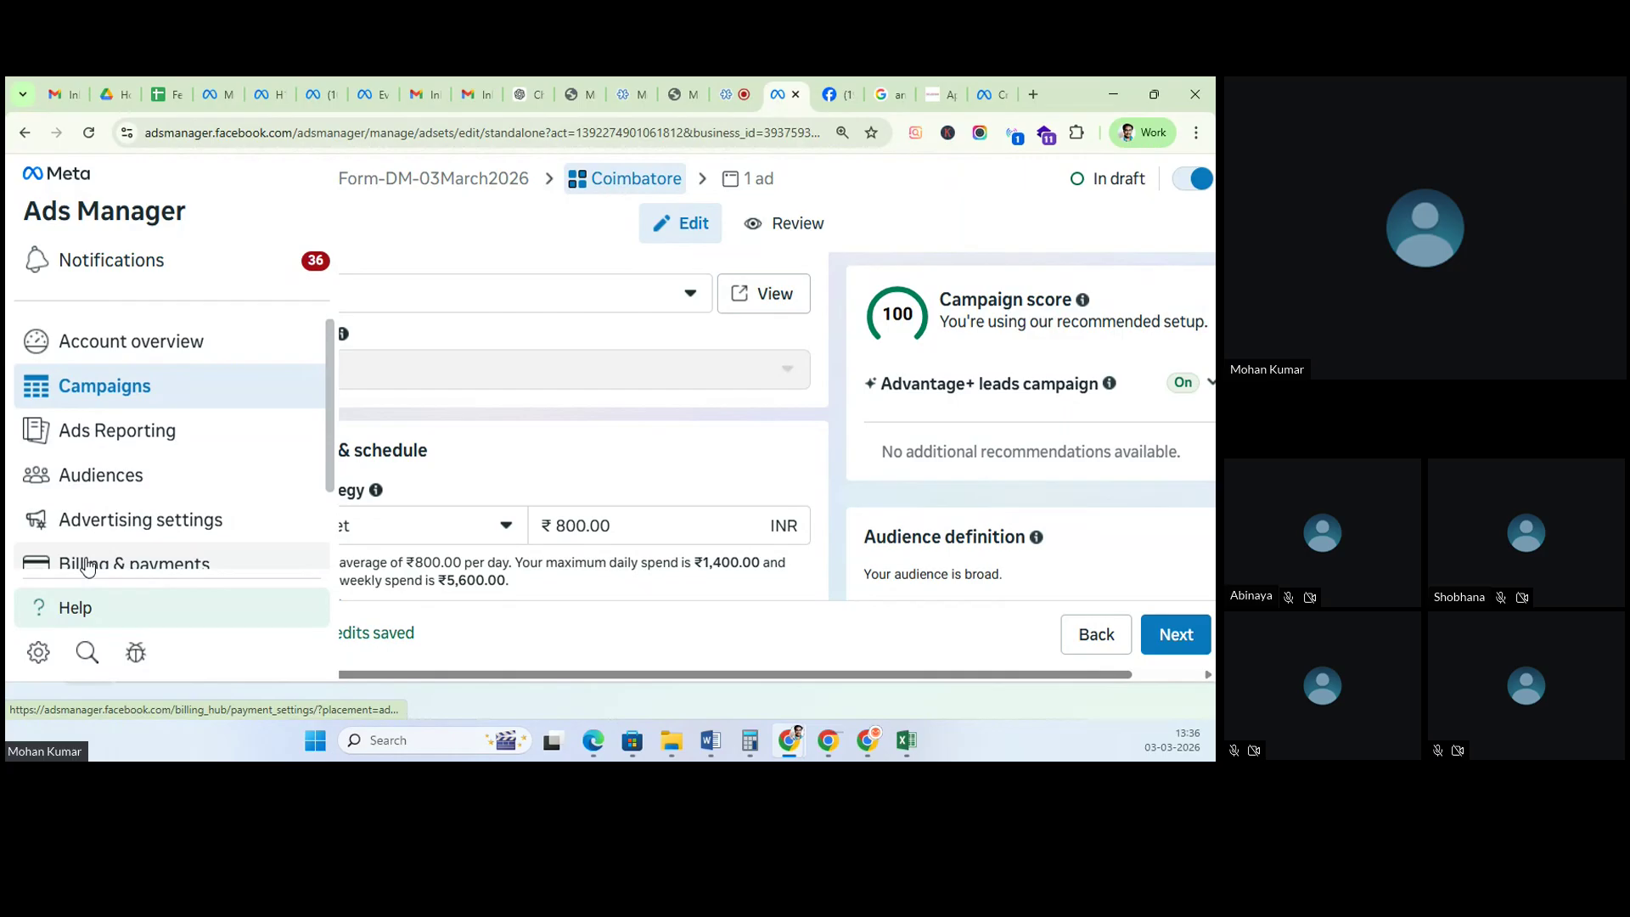
pyautogui.scroll(-2, 87, 551)
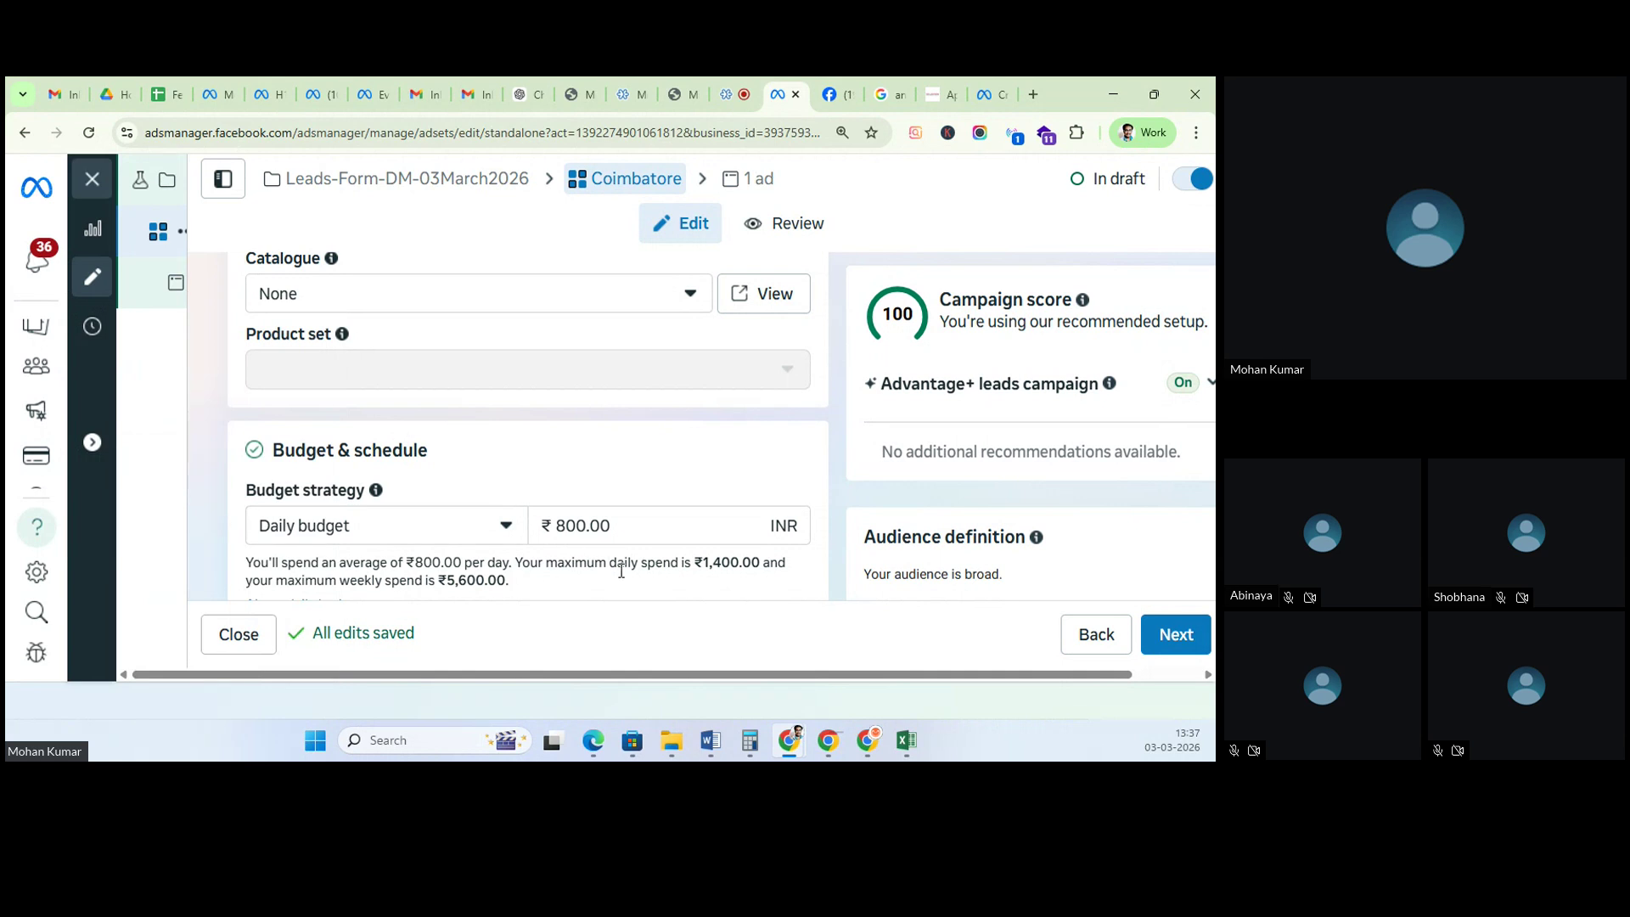
pyautogui.moveTo(522, 563); pyautogui.dragTo(746, 565)
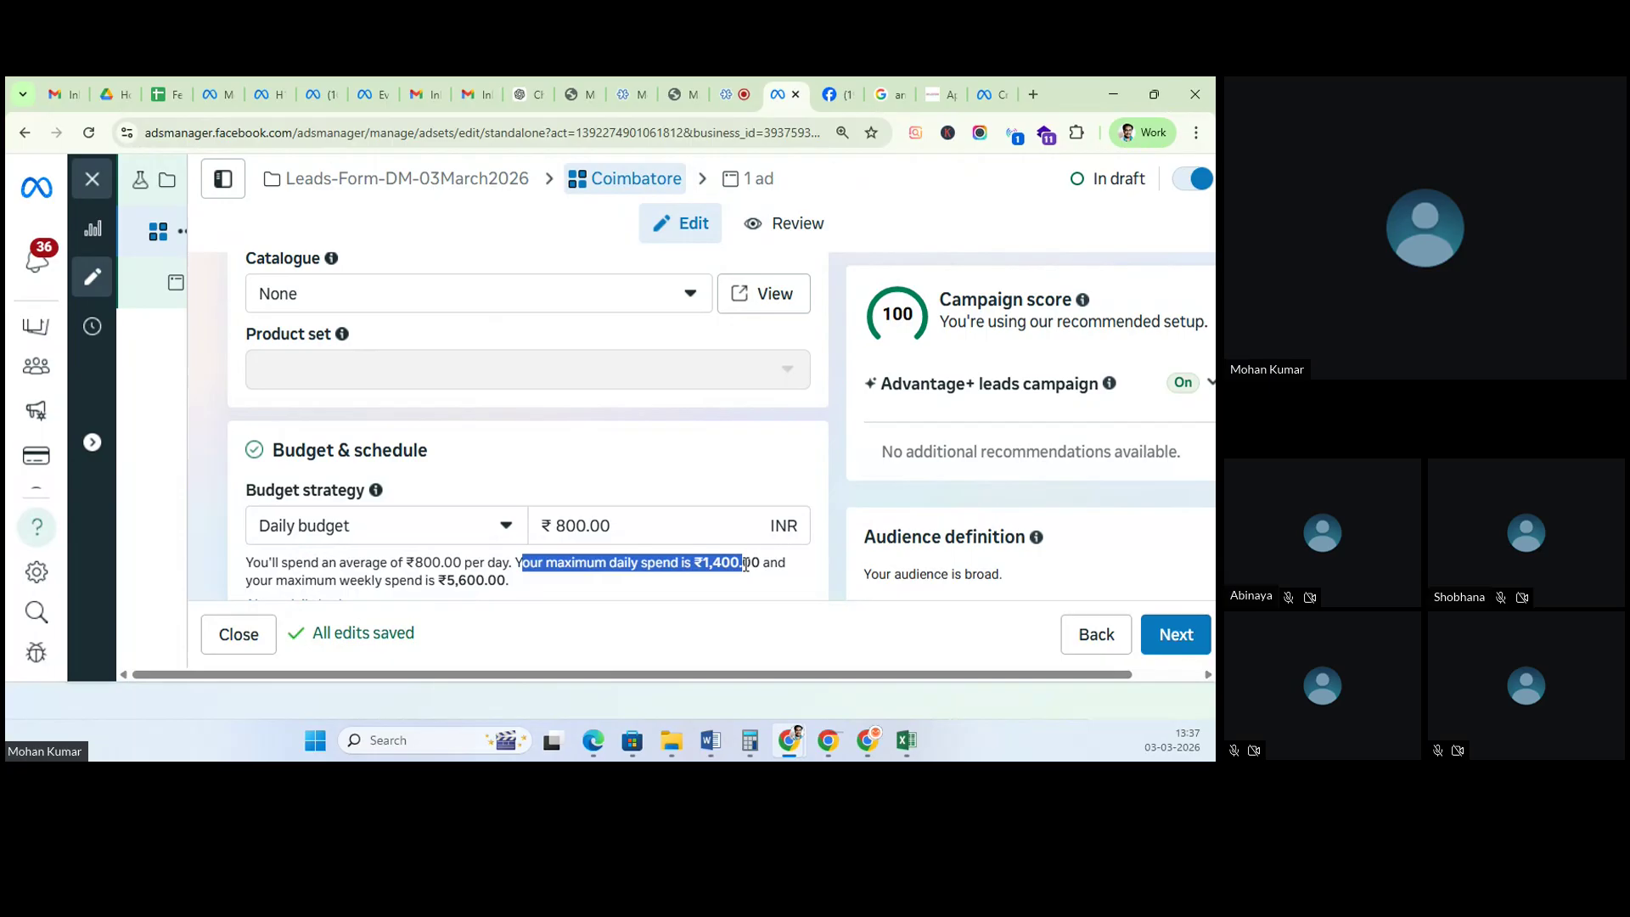
pyautogui.moveTo(305, 580); pyautogui.dragTo(533, 552)
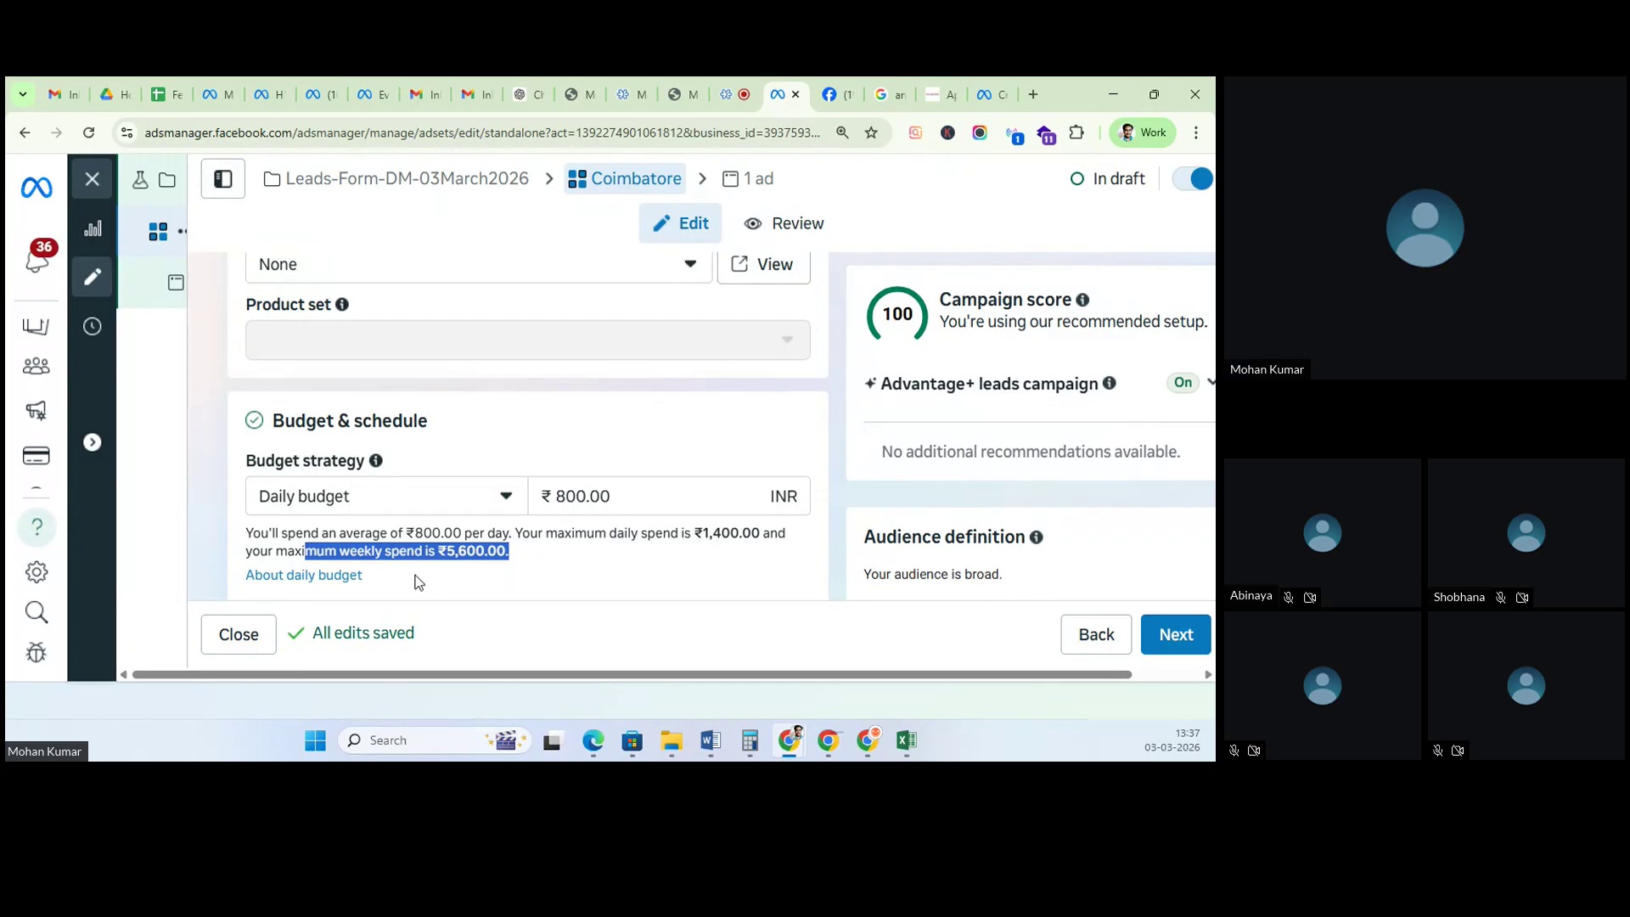
pyautogui.scroll(-1, 438, 556)
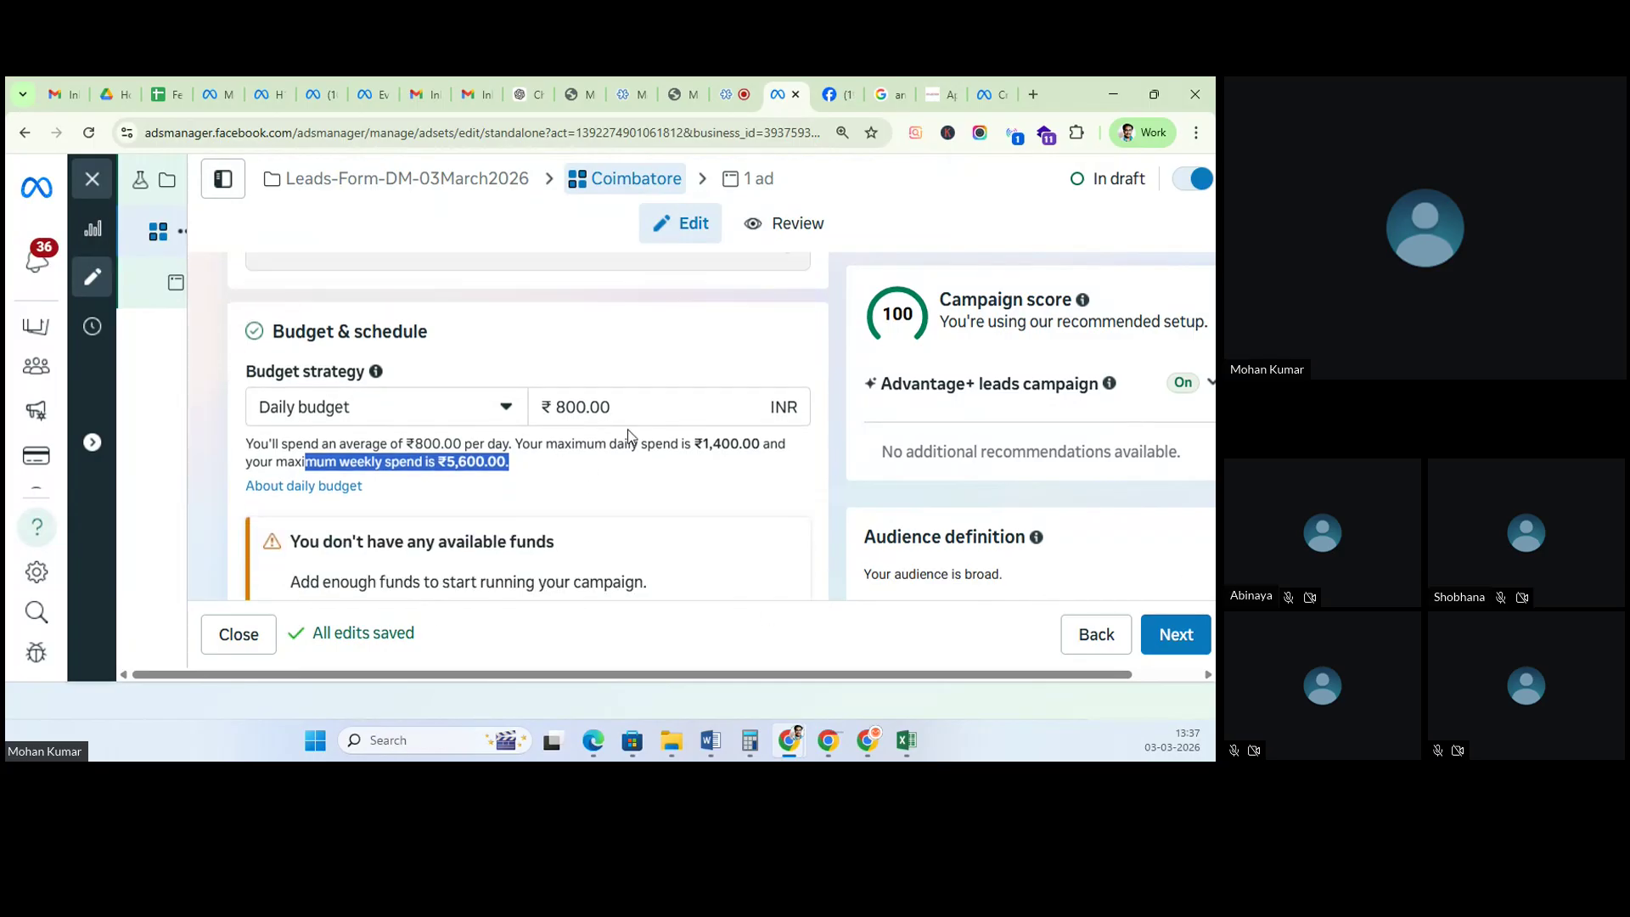
# Step: Review the budget strategy options without changing them, check the meeting's participants and return to the ad set
pyautogui.click(328, 408)
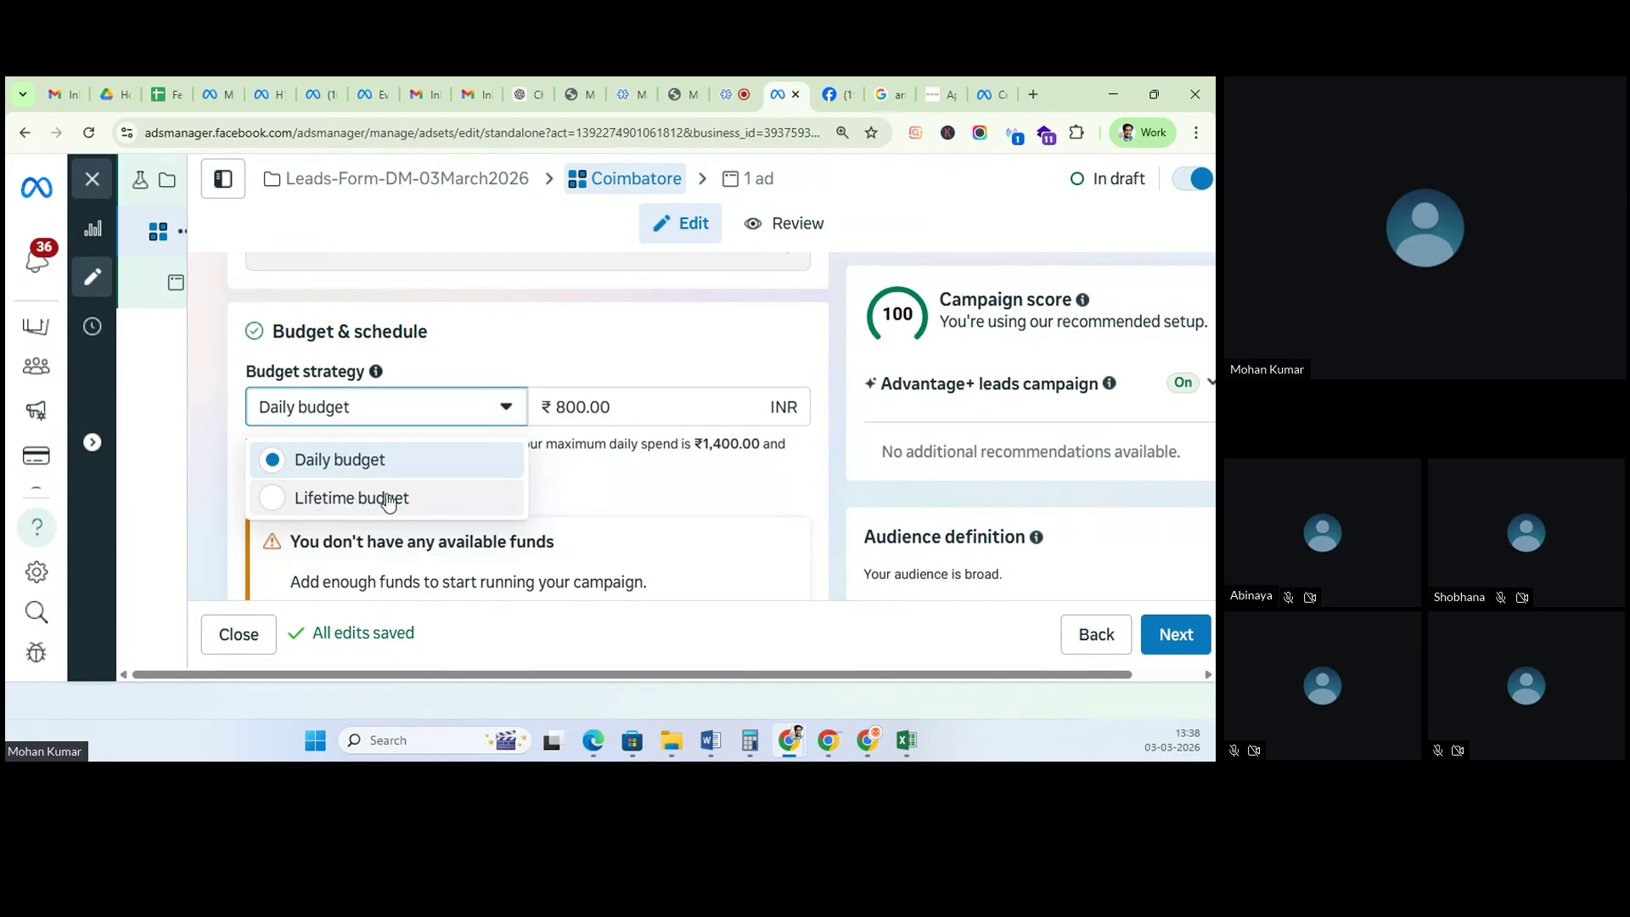
pyautogui.click(622, 467)
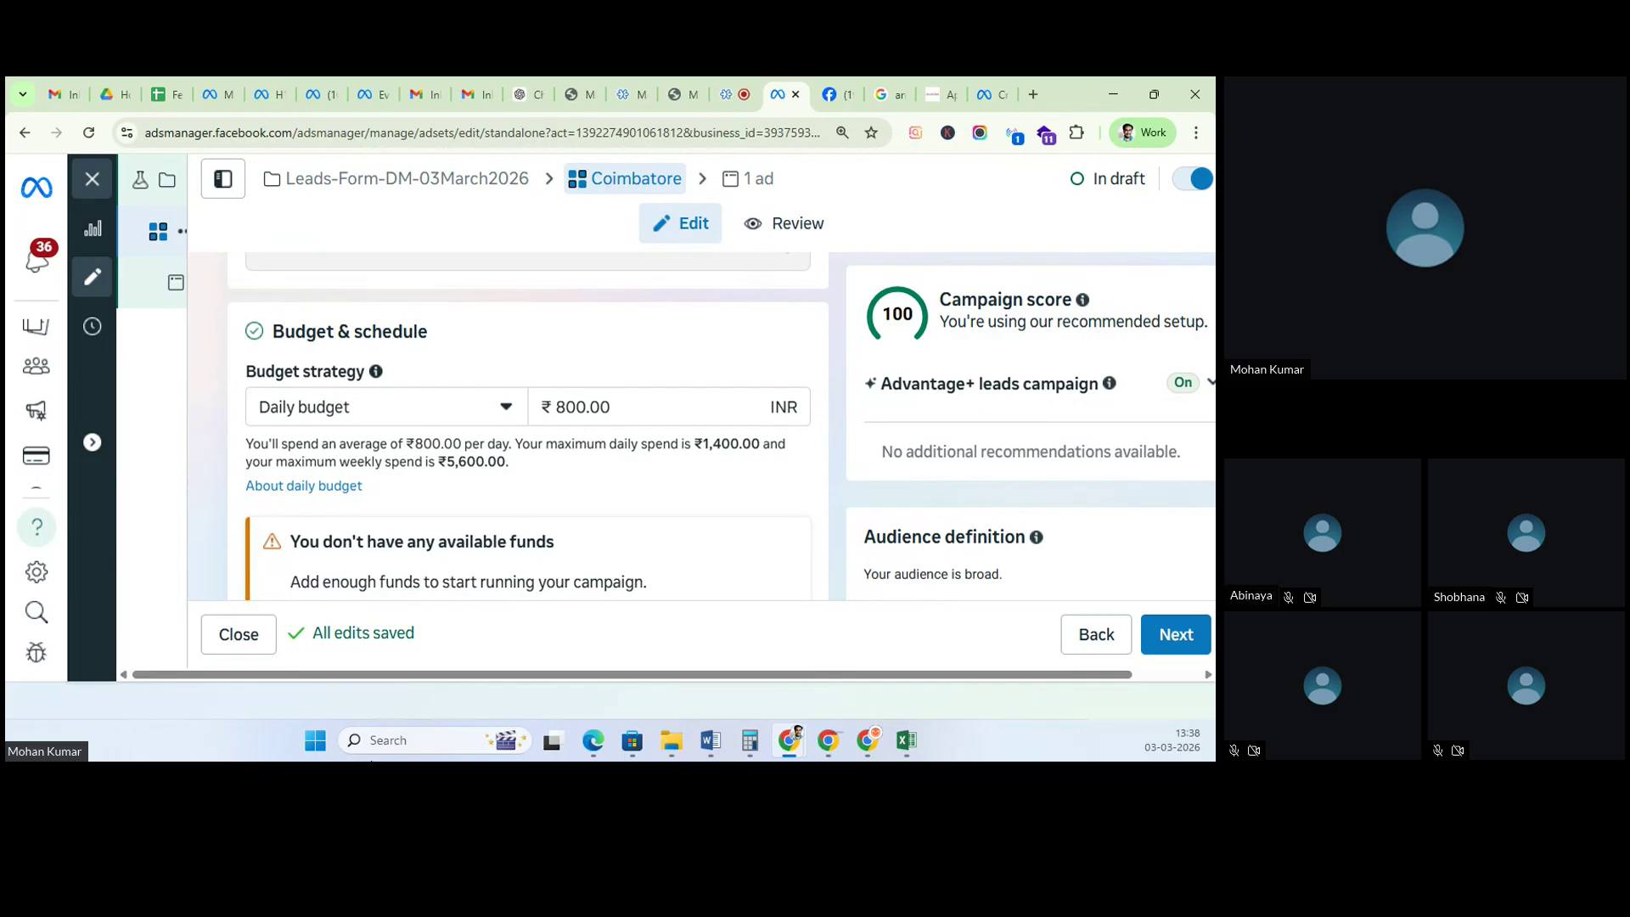
pyautogui.scroll(-1, 520, 510)
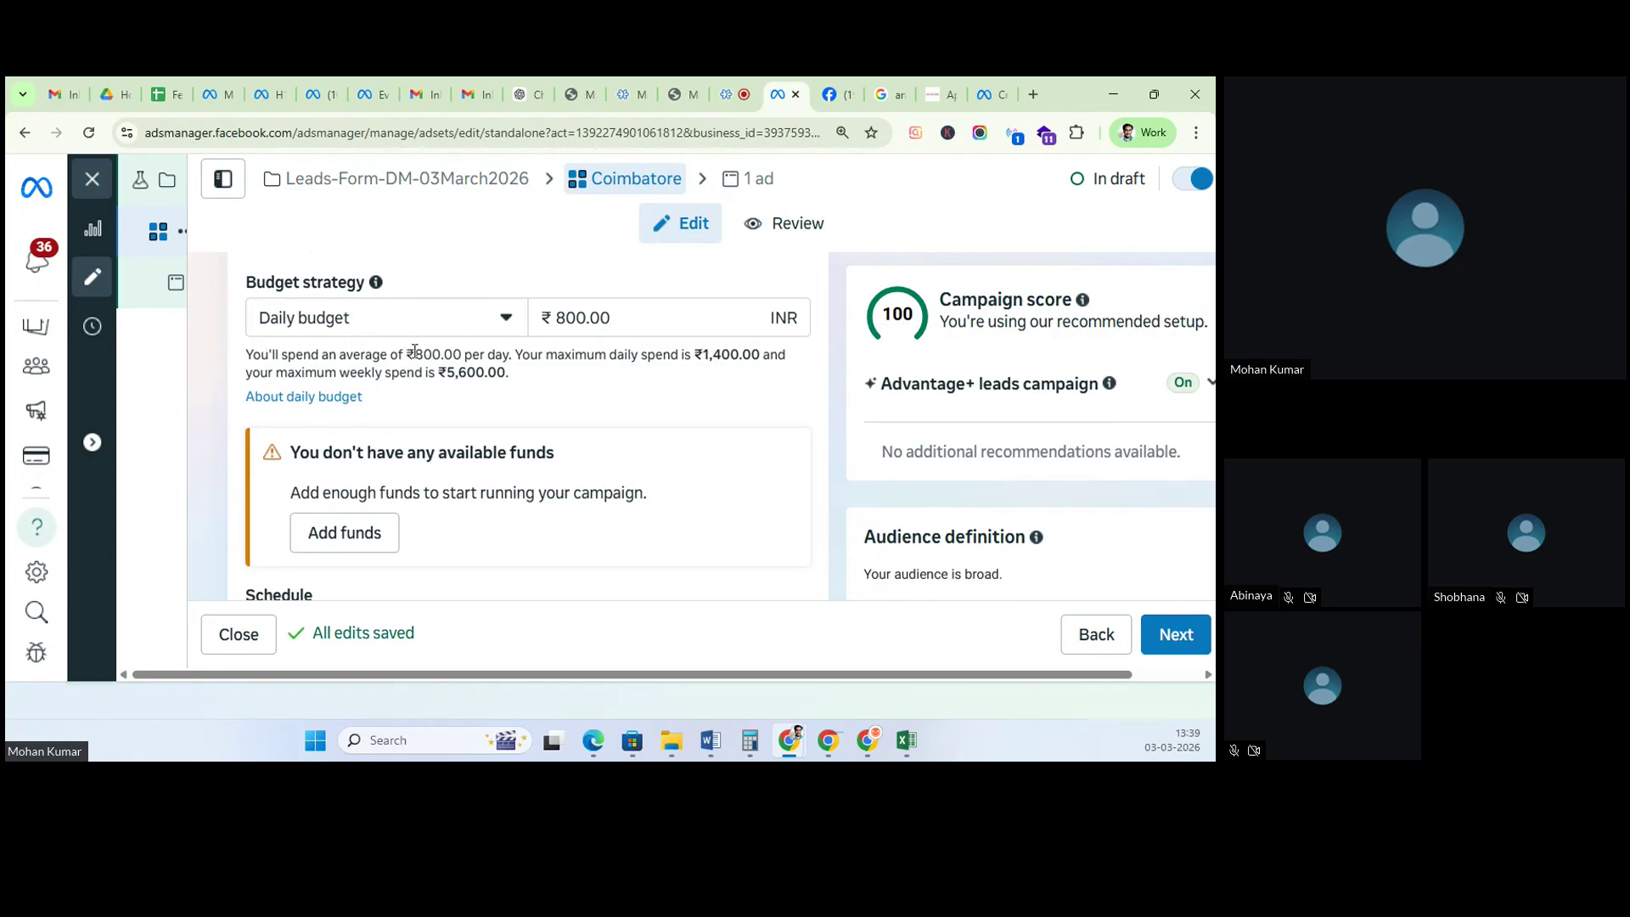
pyautogui.click(730, 94)
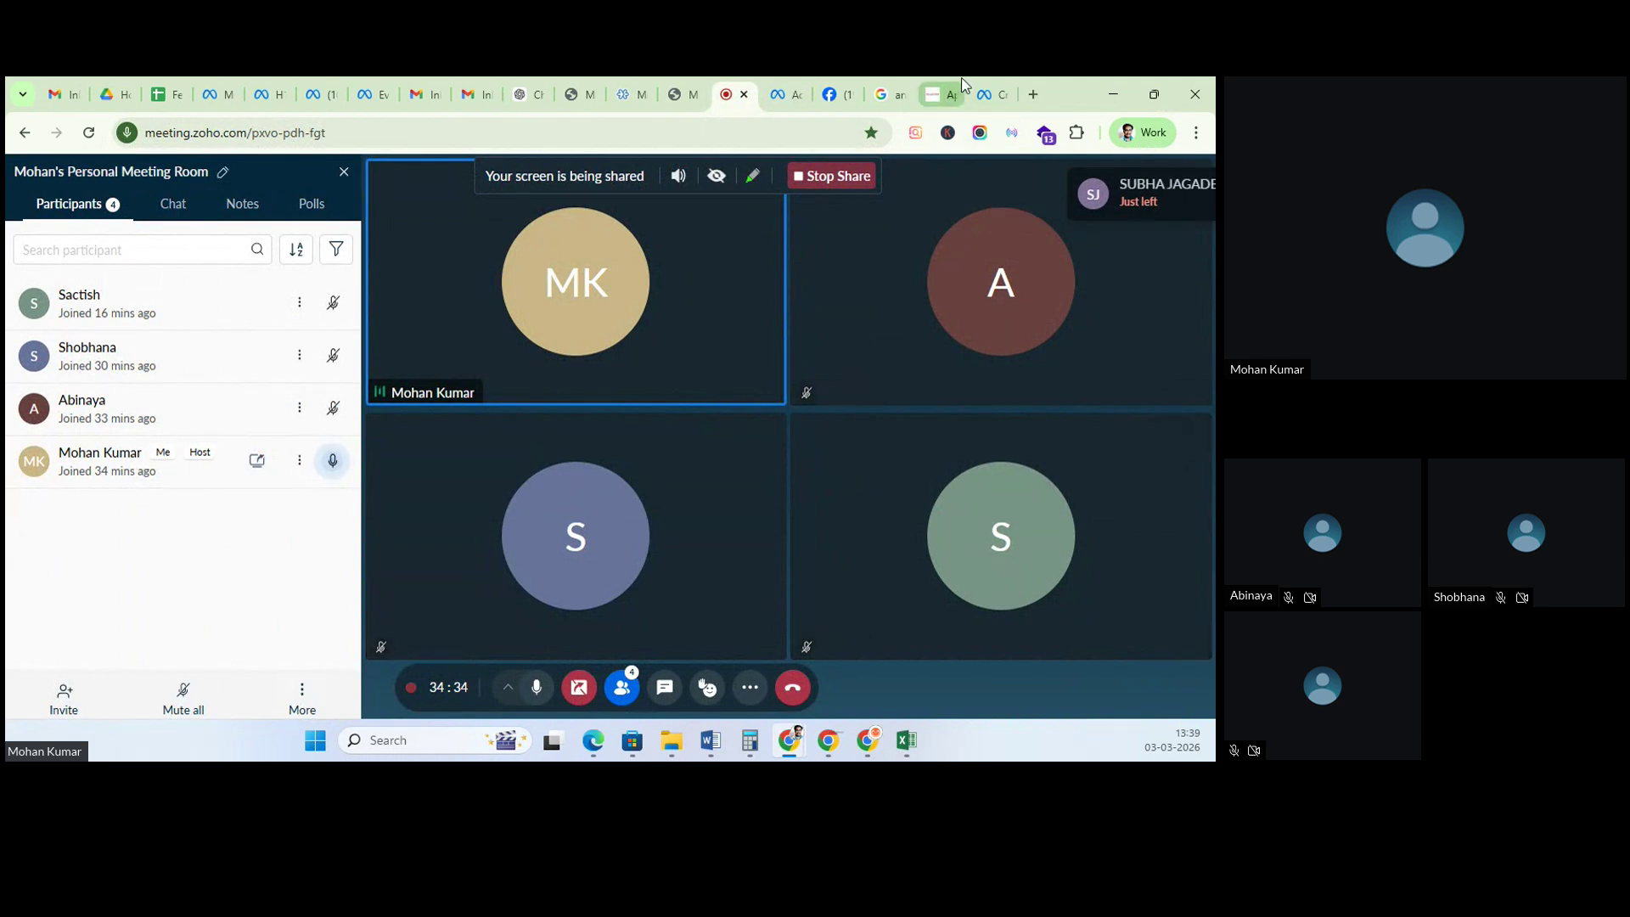
pyautogui.click(785, 94)
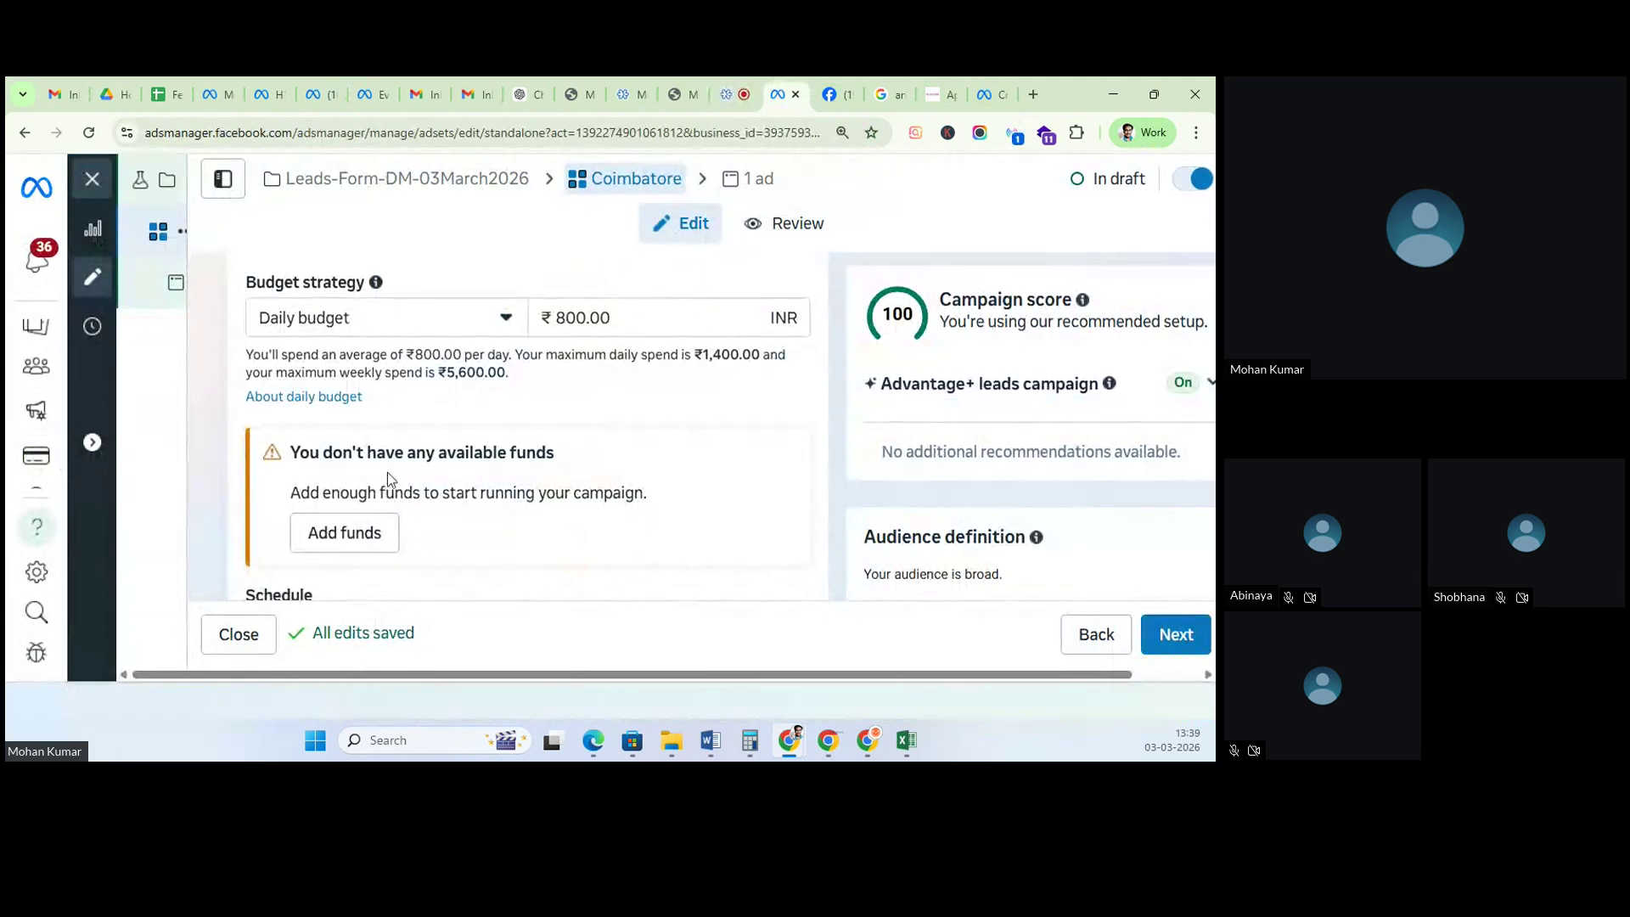
# Step: Switch the budget strategy to Lifetime budget and check the start and end dates in the schedule
pyautogui.scroll(-2, 407, 492)
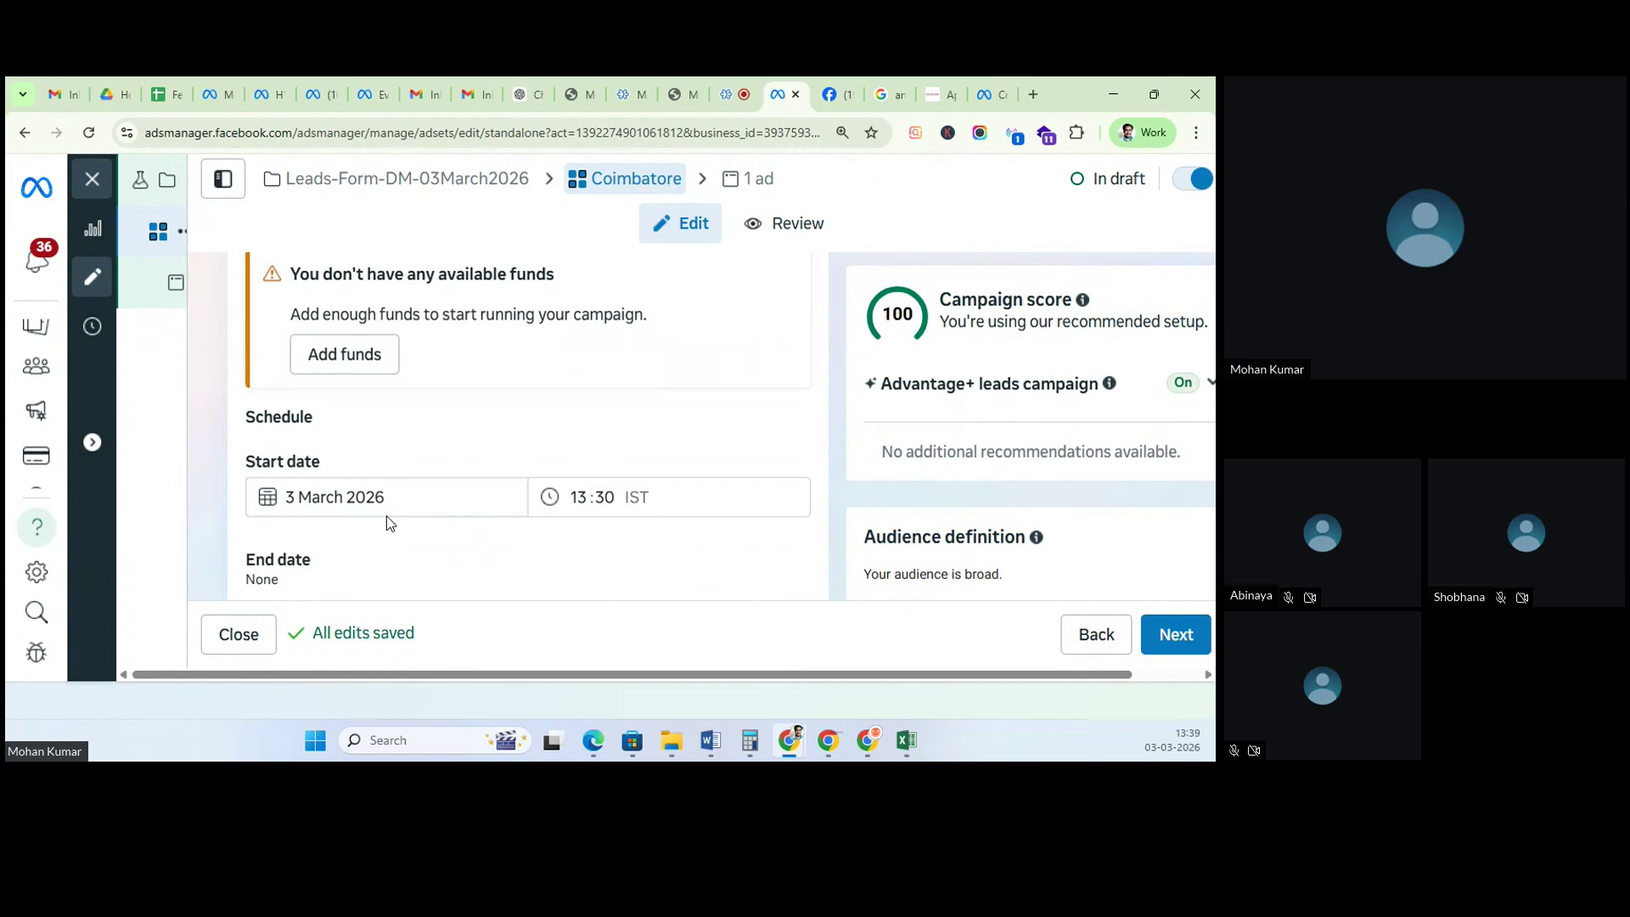
pyautogui.scroll(-1, 440, 512)
pyautogui.scroll(5, 403, 466)
pyautogui.scroll(-2, 375, 433)
pyautogui.click(372, 416)
pyautogui.click(330, 494)
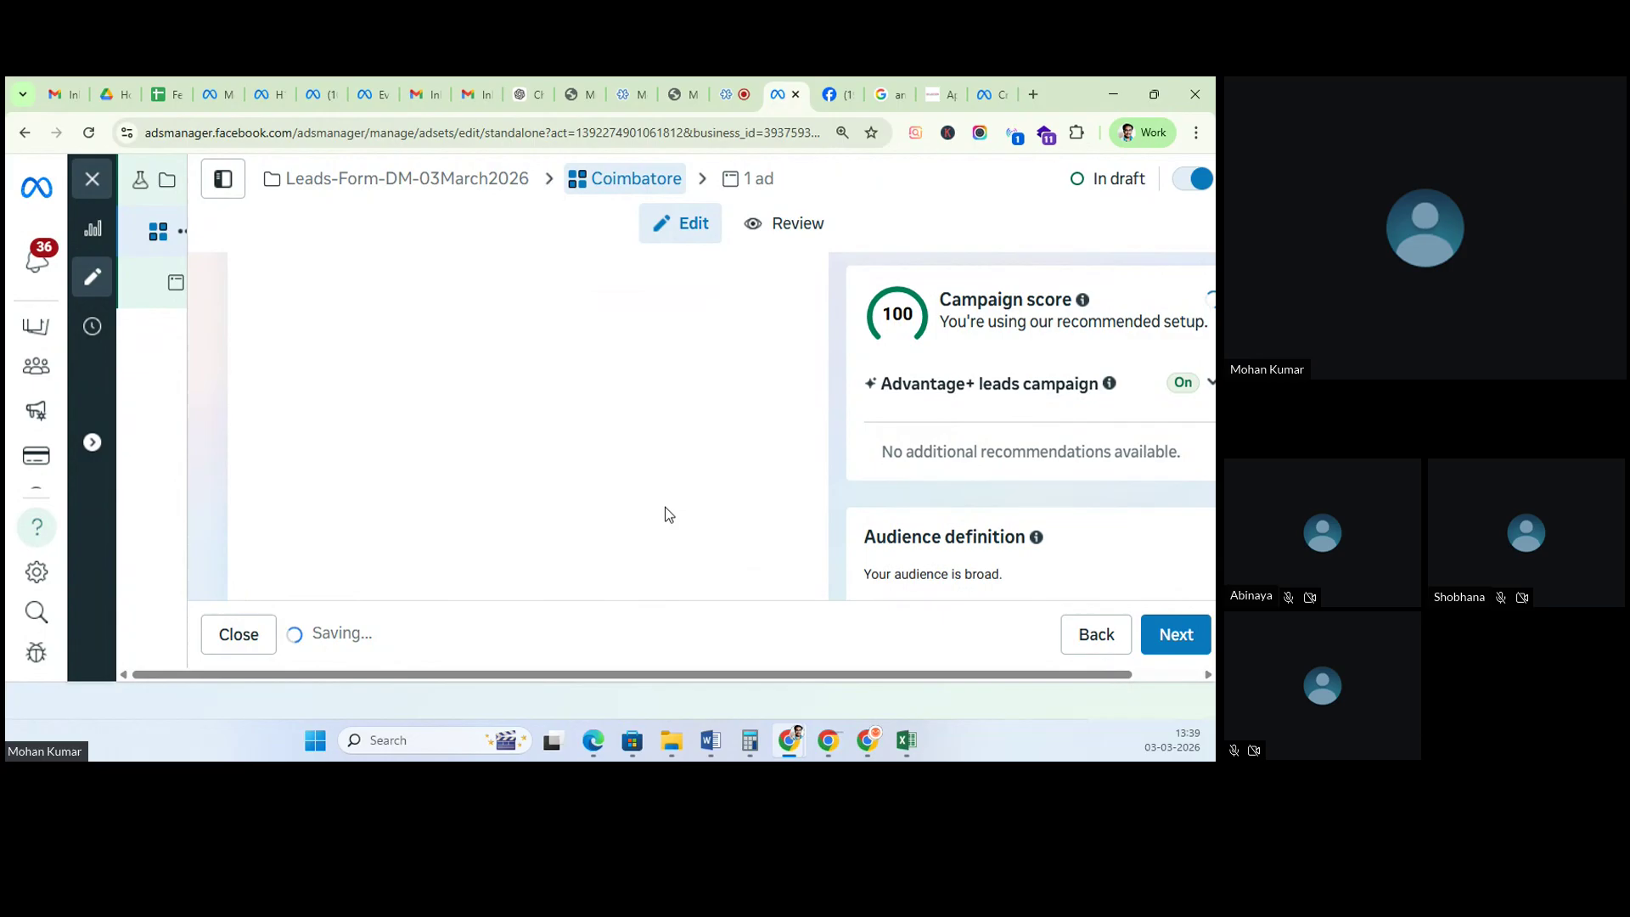
pyautogui.scroll(-2, 662, 513)
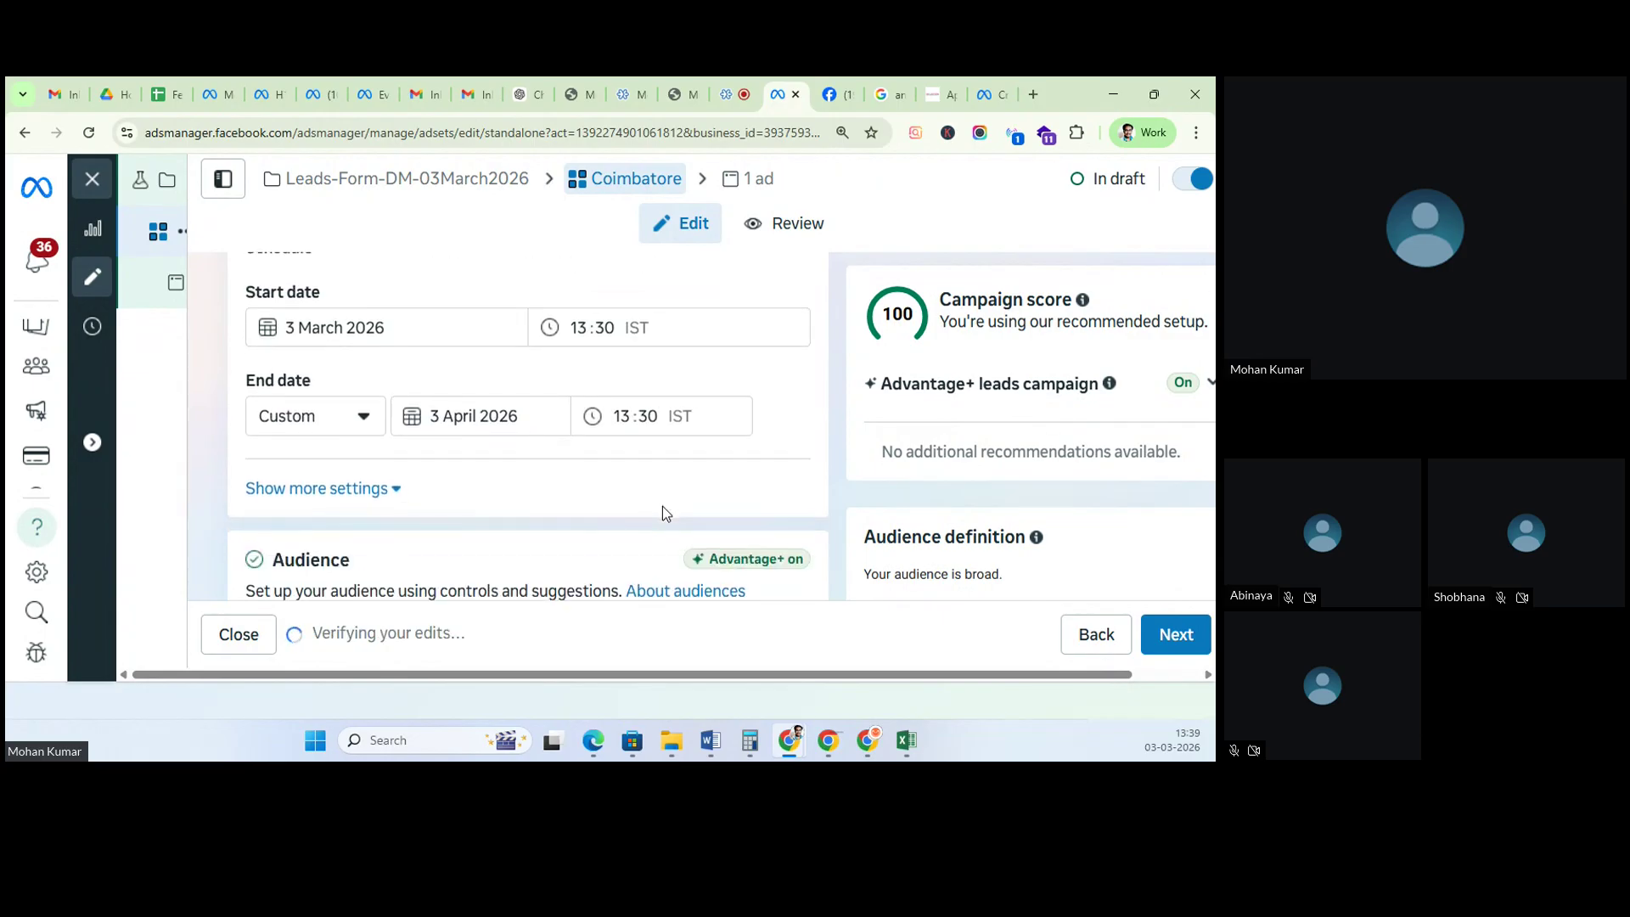
pyautogui.scroll(-1, 556, 506)
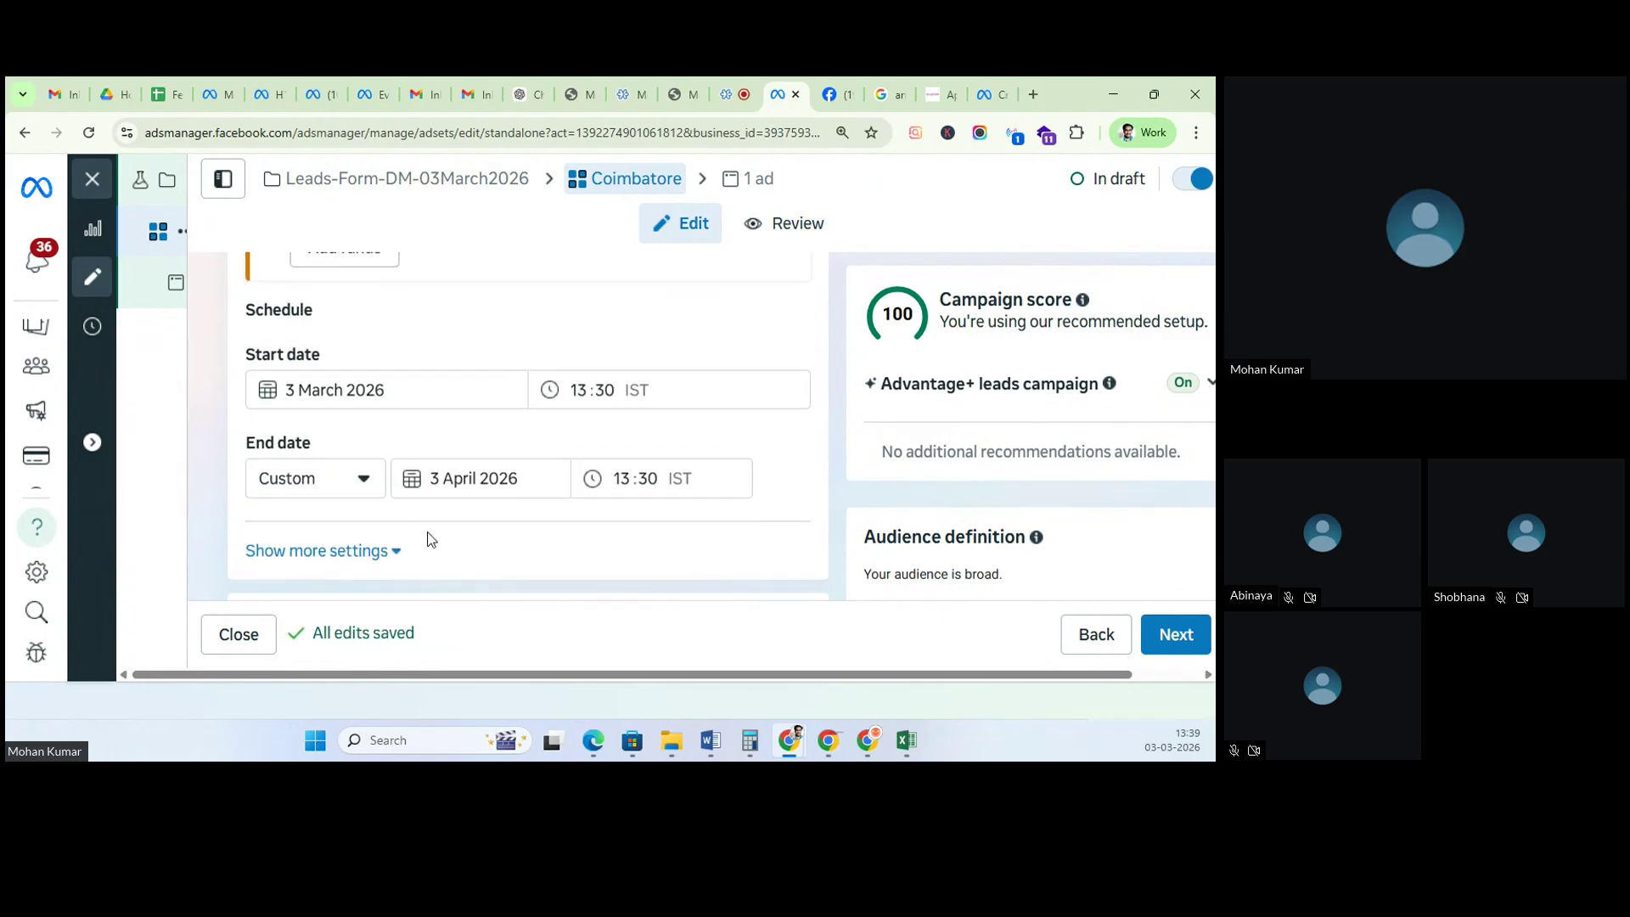
# Step: Show the additional budget settings and enable a schedule for ads under Ad set scheduling
pyautogui.click(352, 554)
pyautogui.scroll(-2, 501, 522)
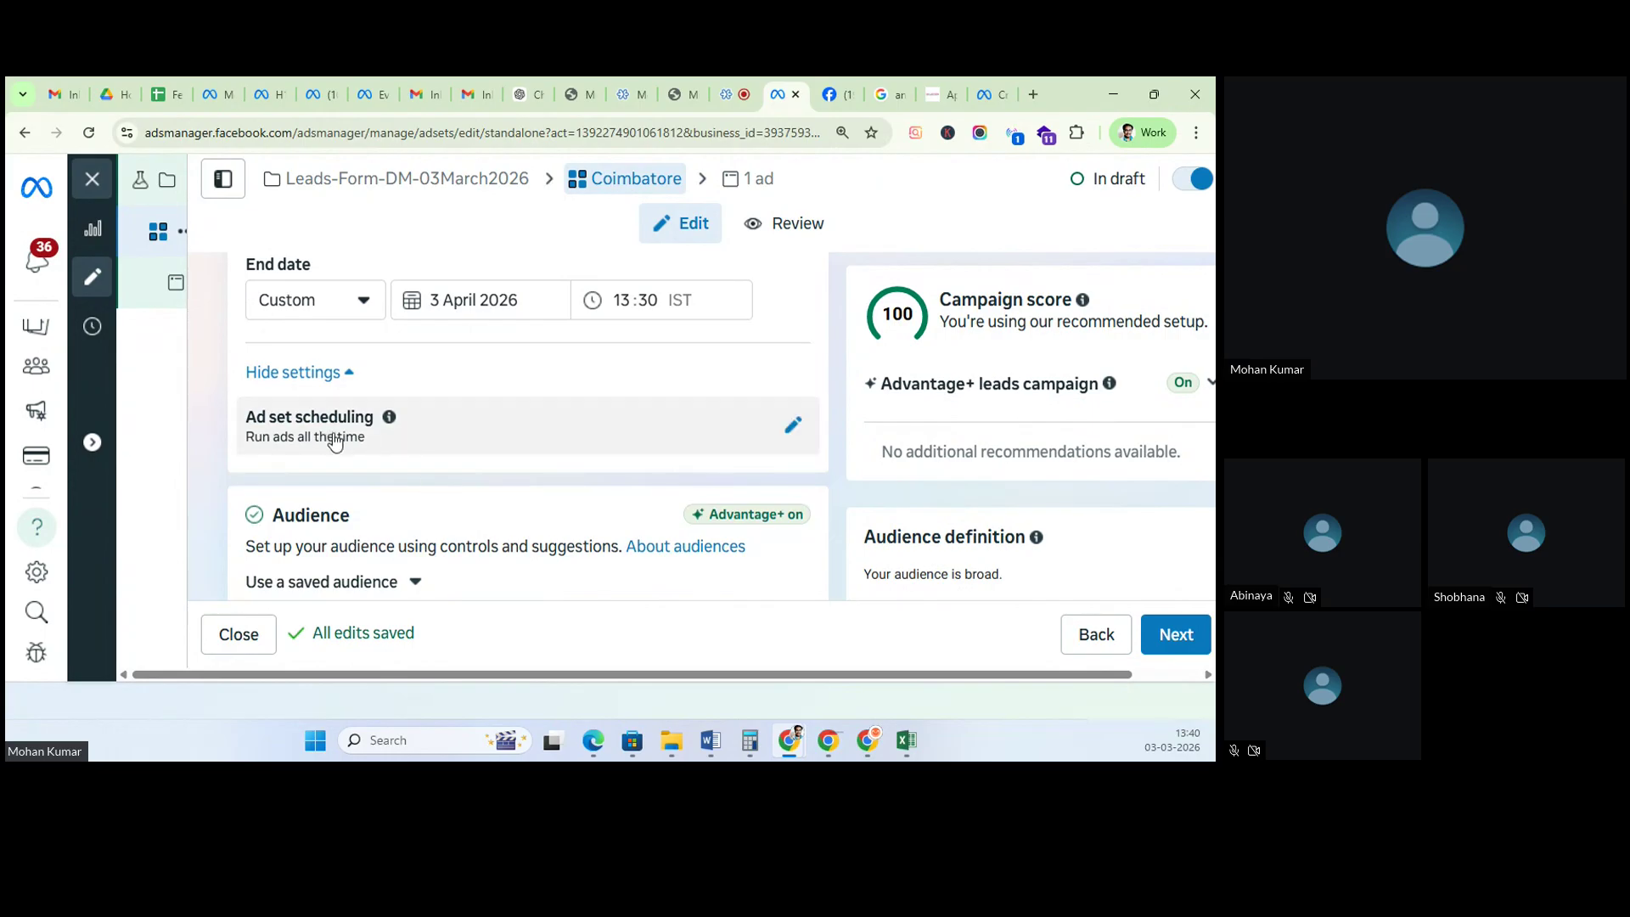
pyautogui.click(798, 427)
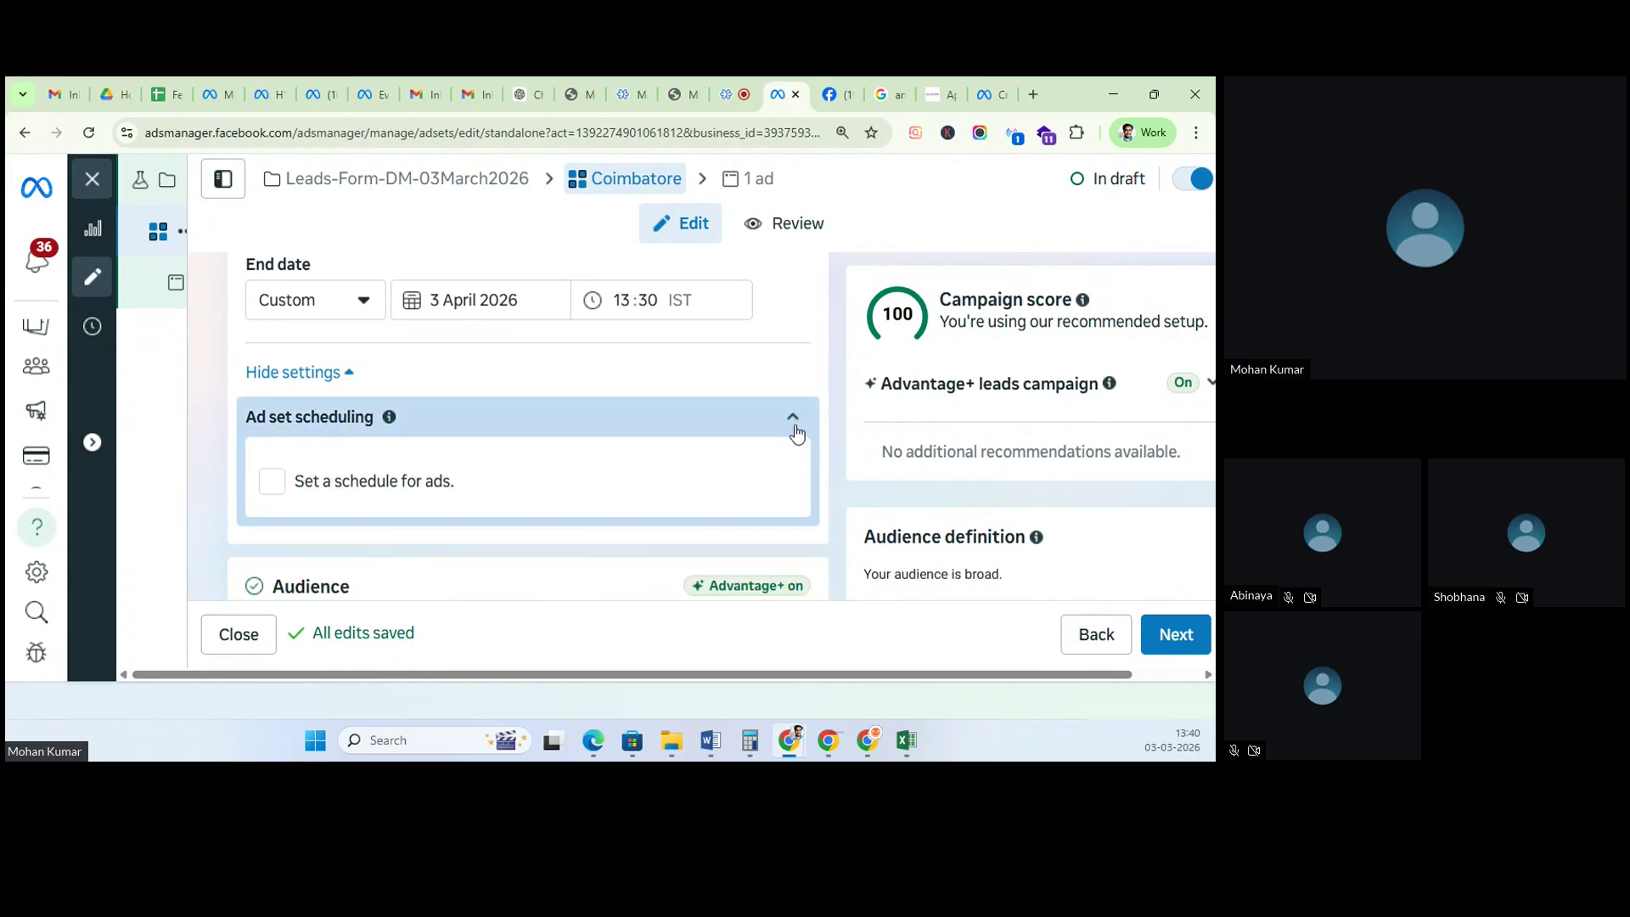
pyautogui.click(272, 482)
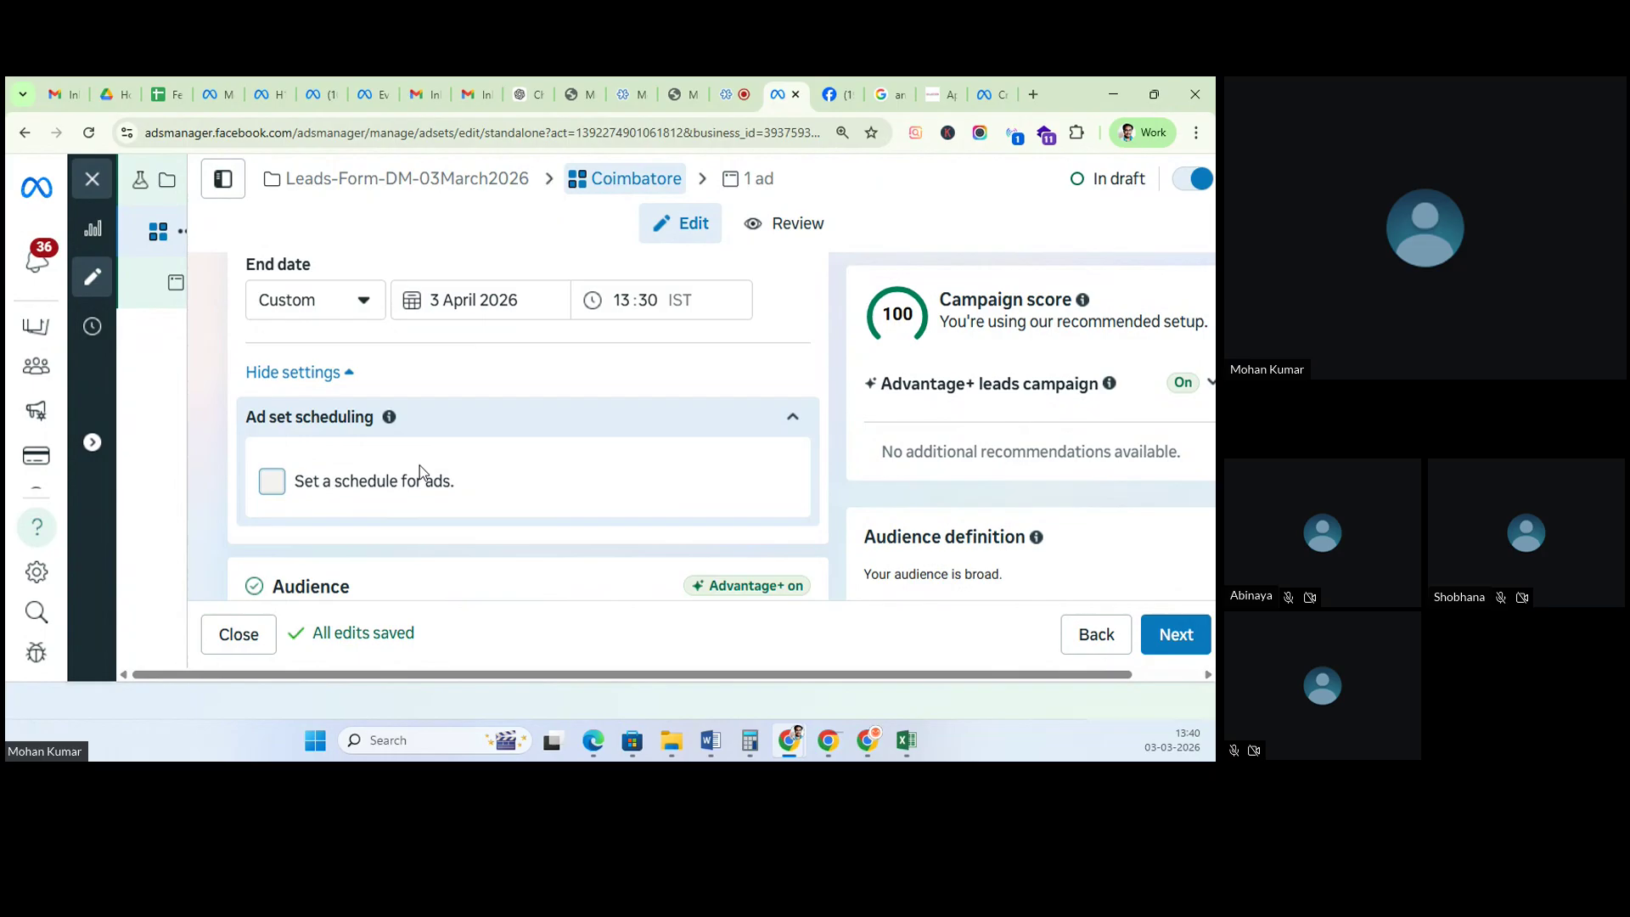
pyautogui.scroll(-5, 419, 467)
pyautogui.scroll(3, 419, 467)
# Step: Schedule the ads on Monday for all hours from 6 am to 8 pm in the weekly grid
pyautogui.click(472, 393)
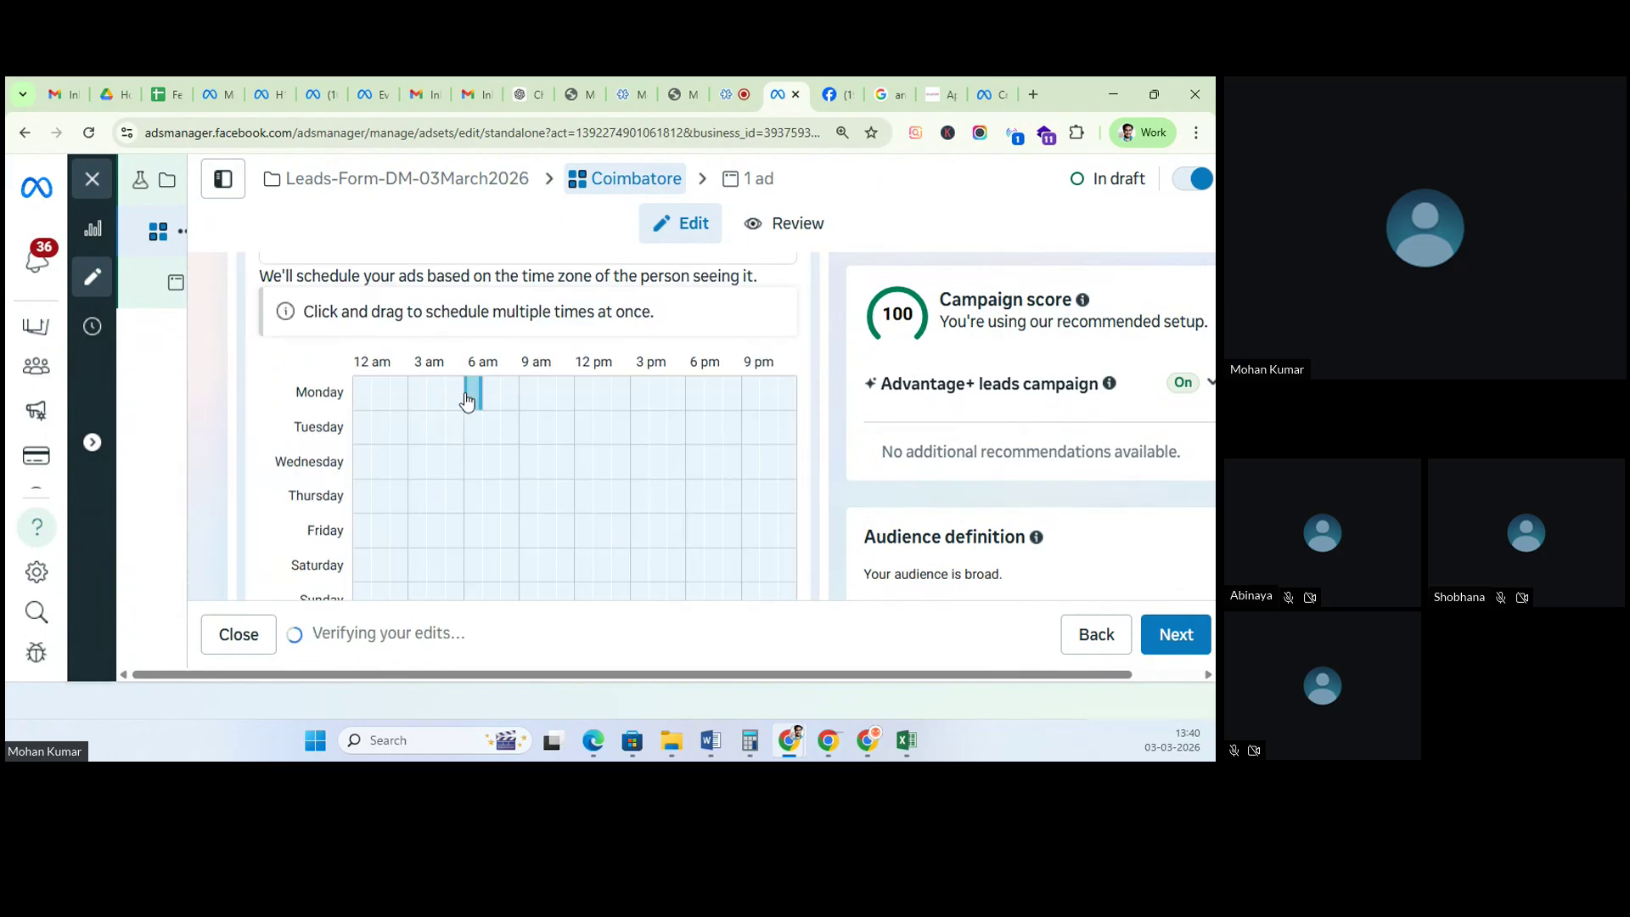
pyautogui.click(713, 393)
pyautogui.click(491, 395)
pyautogui.click(546, 393)
pyautogui.click(566, 393)
pyautogui.click(639, 393)
pyautogui.click(676, 393)
pyautogui.click(695, 394)
pyautogui.click(590, 397)
pyautogui.click(512, 400)
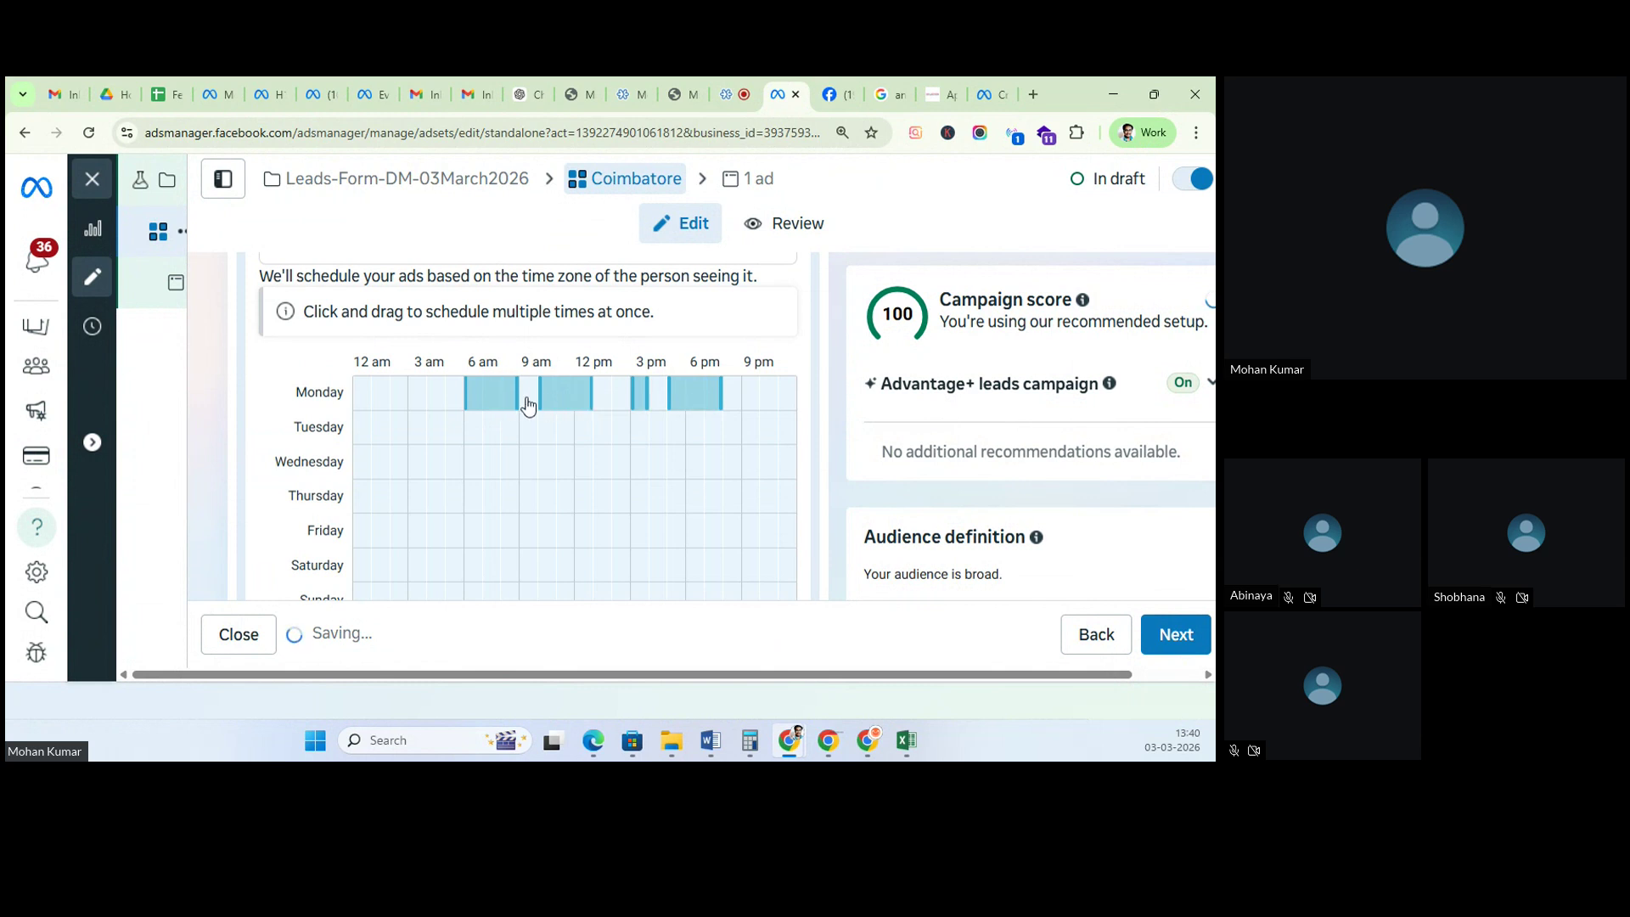
pyautogui.click(527, 396)
pyautogui.click(617, 397)
pyautogui.click(607, 401)
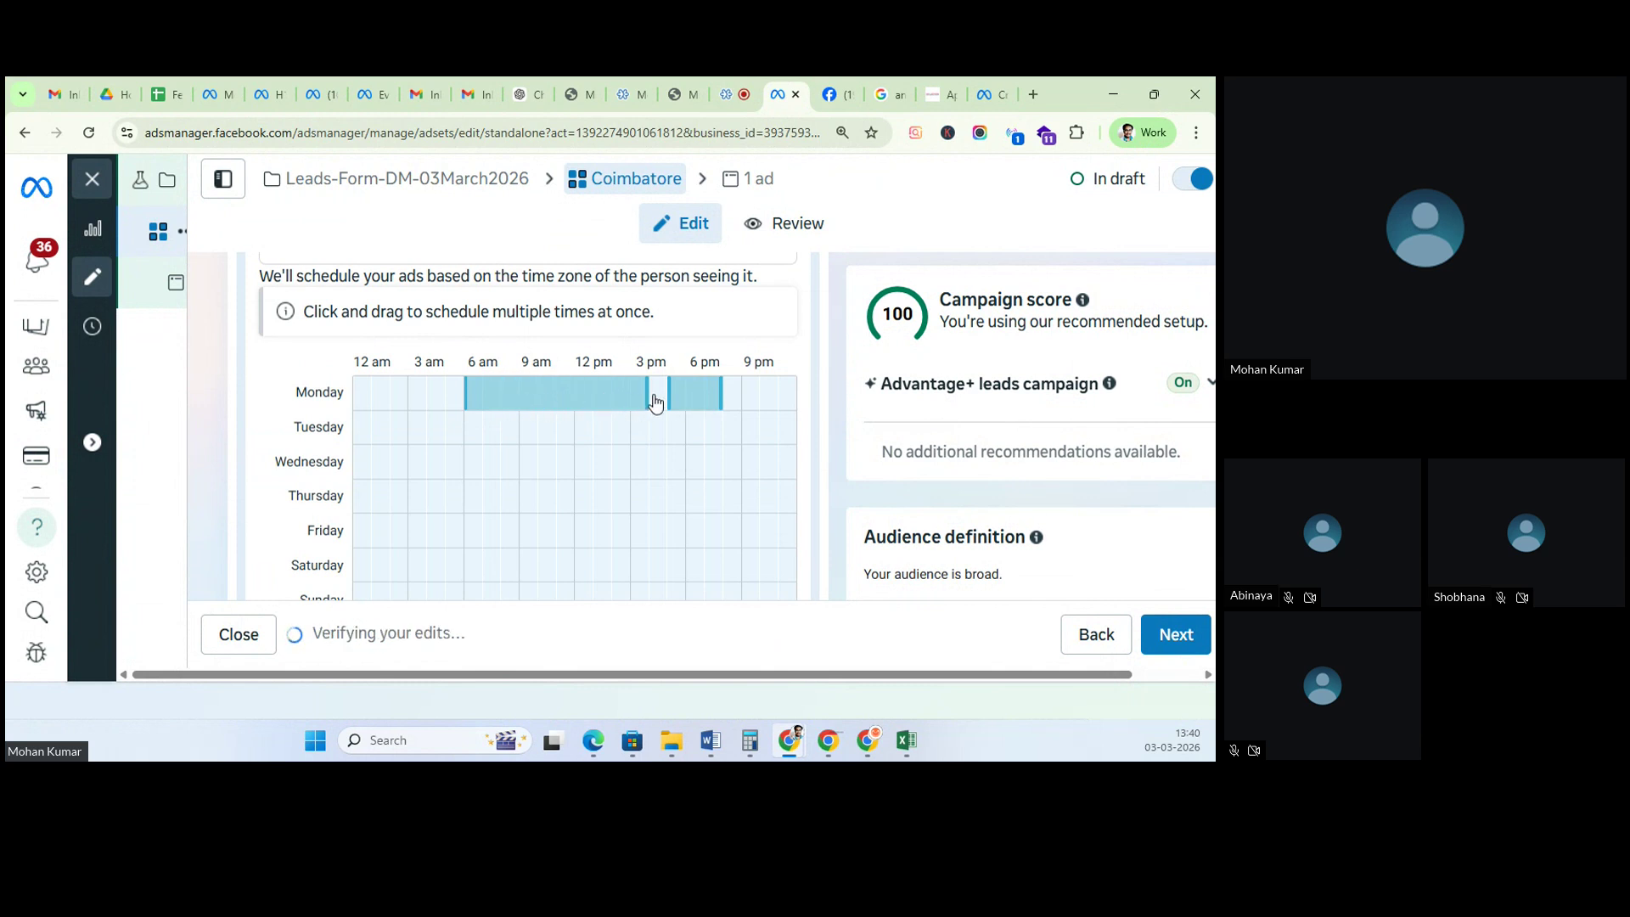
pyautogui.click(670, 396)
pyautogui.click(657, 395)
pyautogui.click(676, 396)
pyautogui.scroll(-1, 595, 429)
pyautogui.scroll(-1, 577, 431)
# Step: Add single scheduled hours on Tuesday at 6 am and 9 am, Thursday at 9 am and Friday at 10 am
pyautogui.click(474, 339)
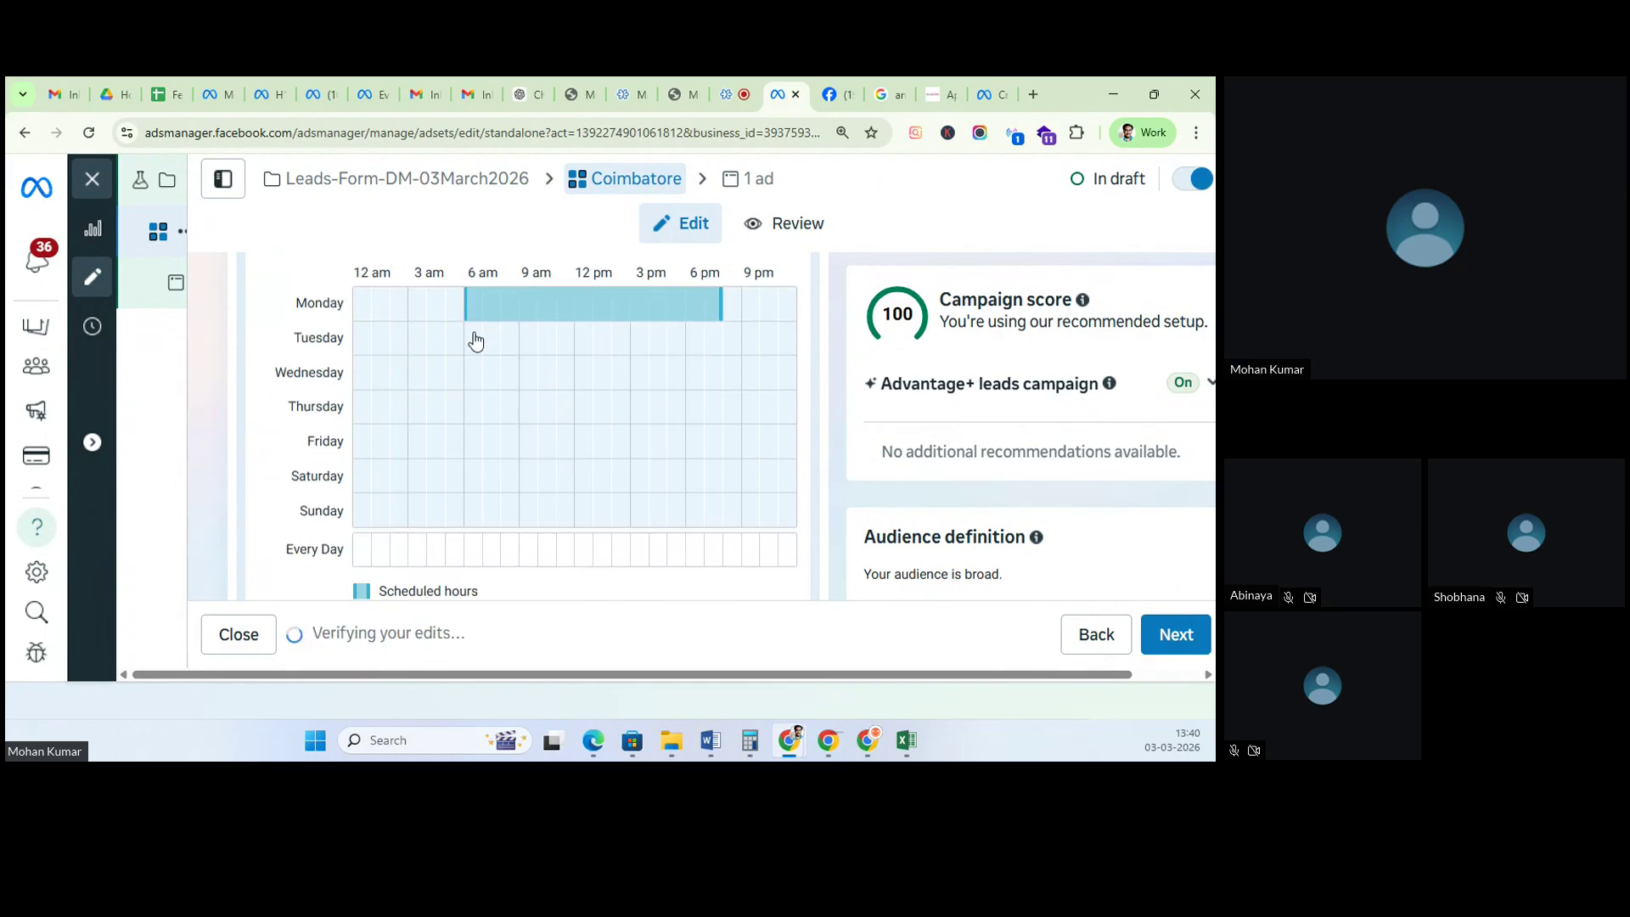
pyautogui.click(528, 340)
pyautogui.click(530, 406)
pyautogui.click(540, 450)
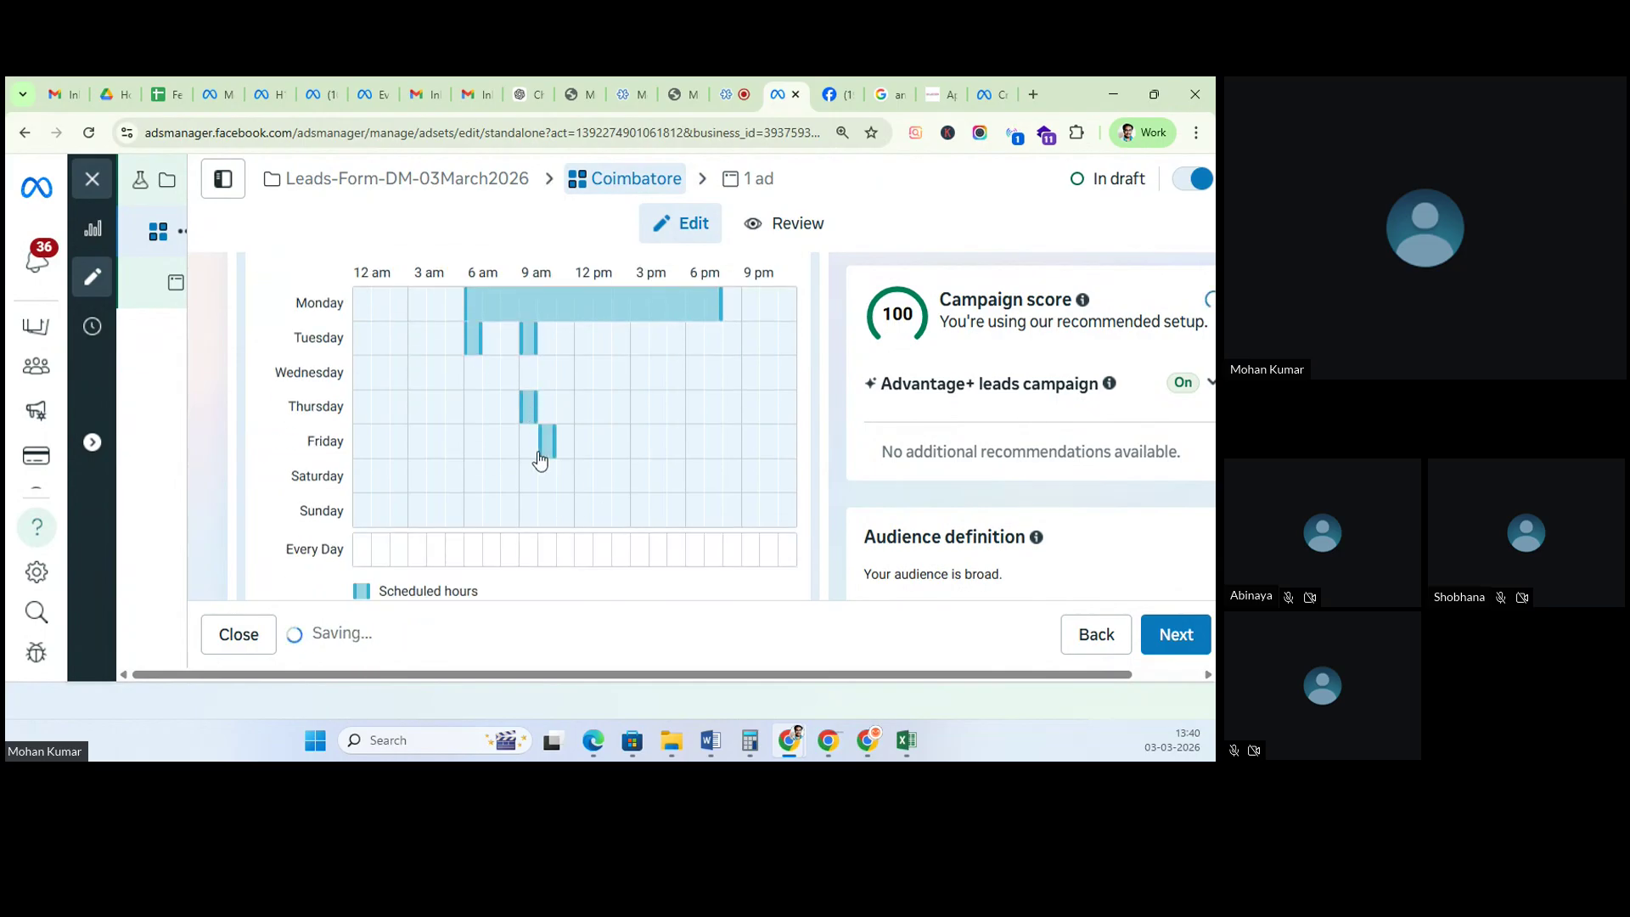
# Step: Switch the budget strategy back to Daily budget and check the schedule dates and budget scheduling setting
pyautogui.scroll(5, 540, 460)
pyautogui.scroll(5, 365, 401)
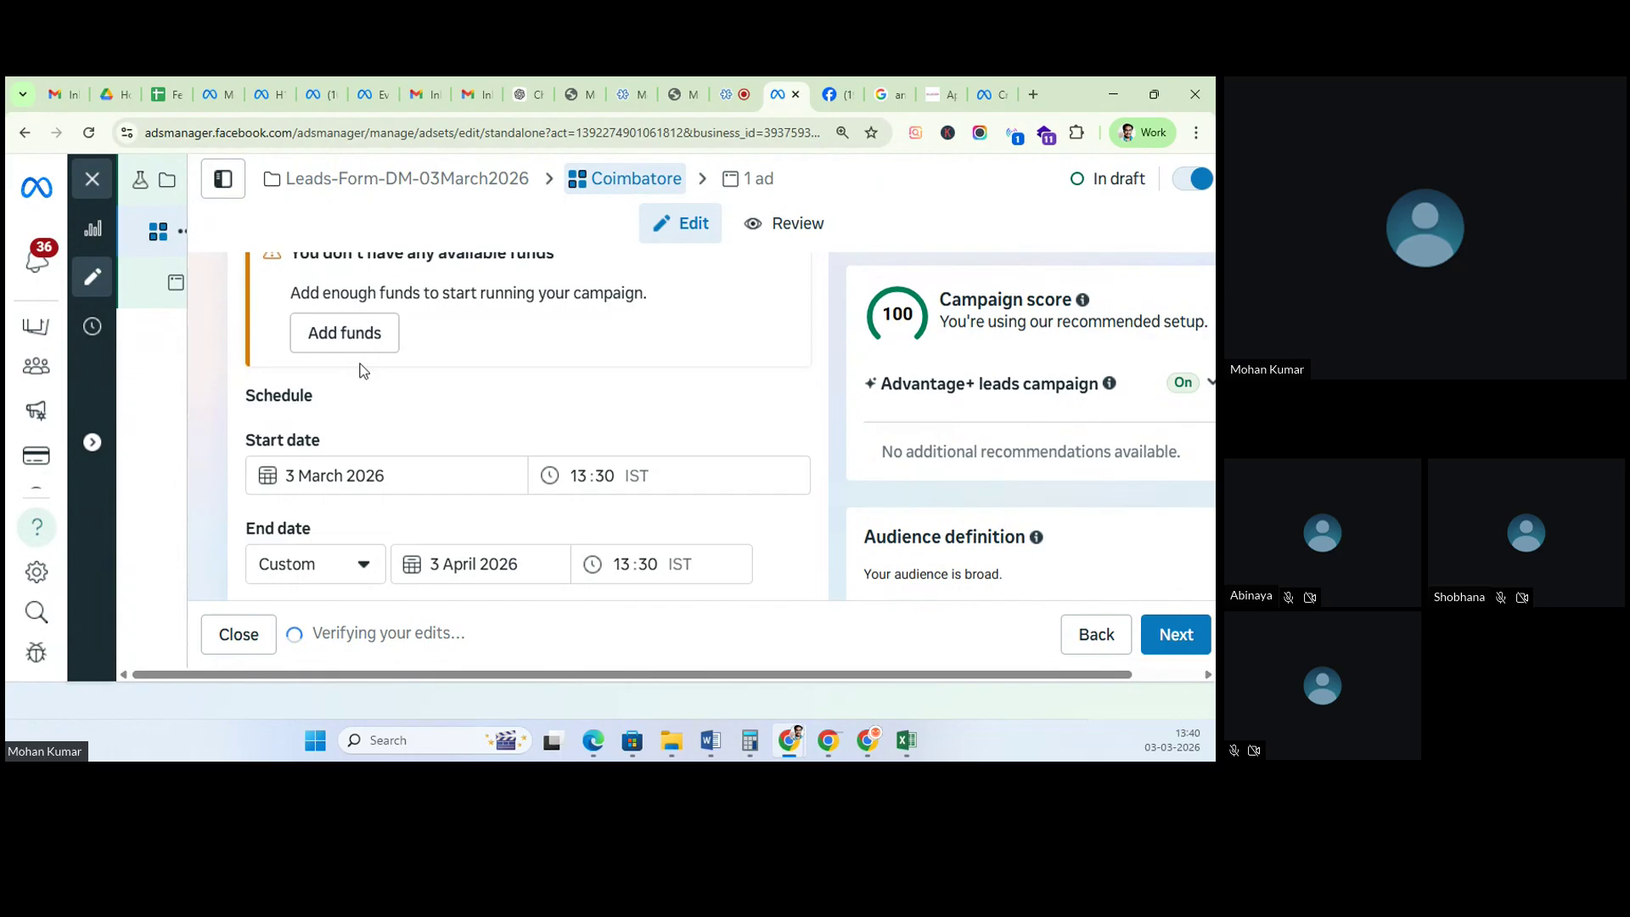
pyautogui.scroll(3, 363, 480)
pyautogui.click(357, 404)
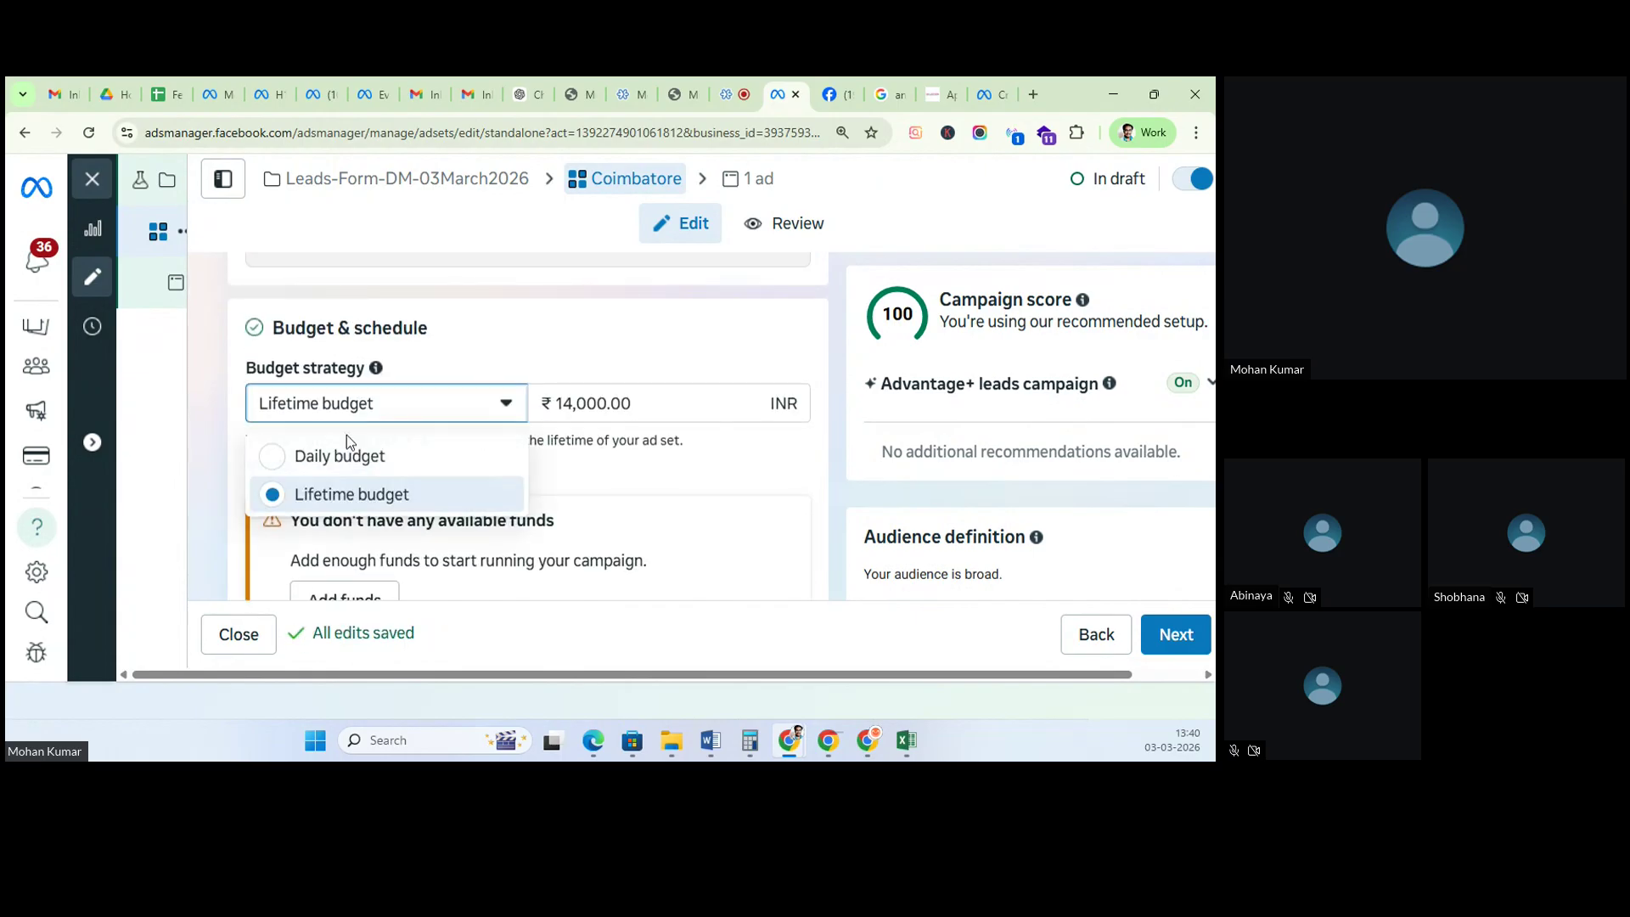
pyautogui.click(346, 445)
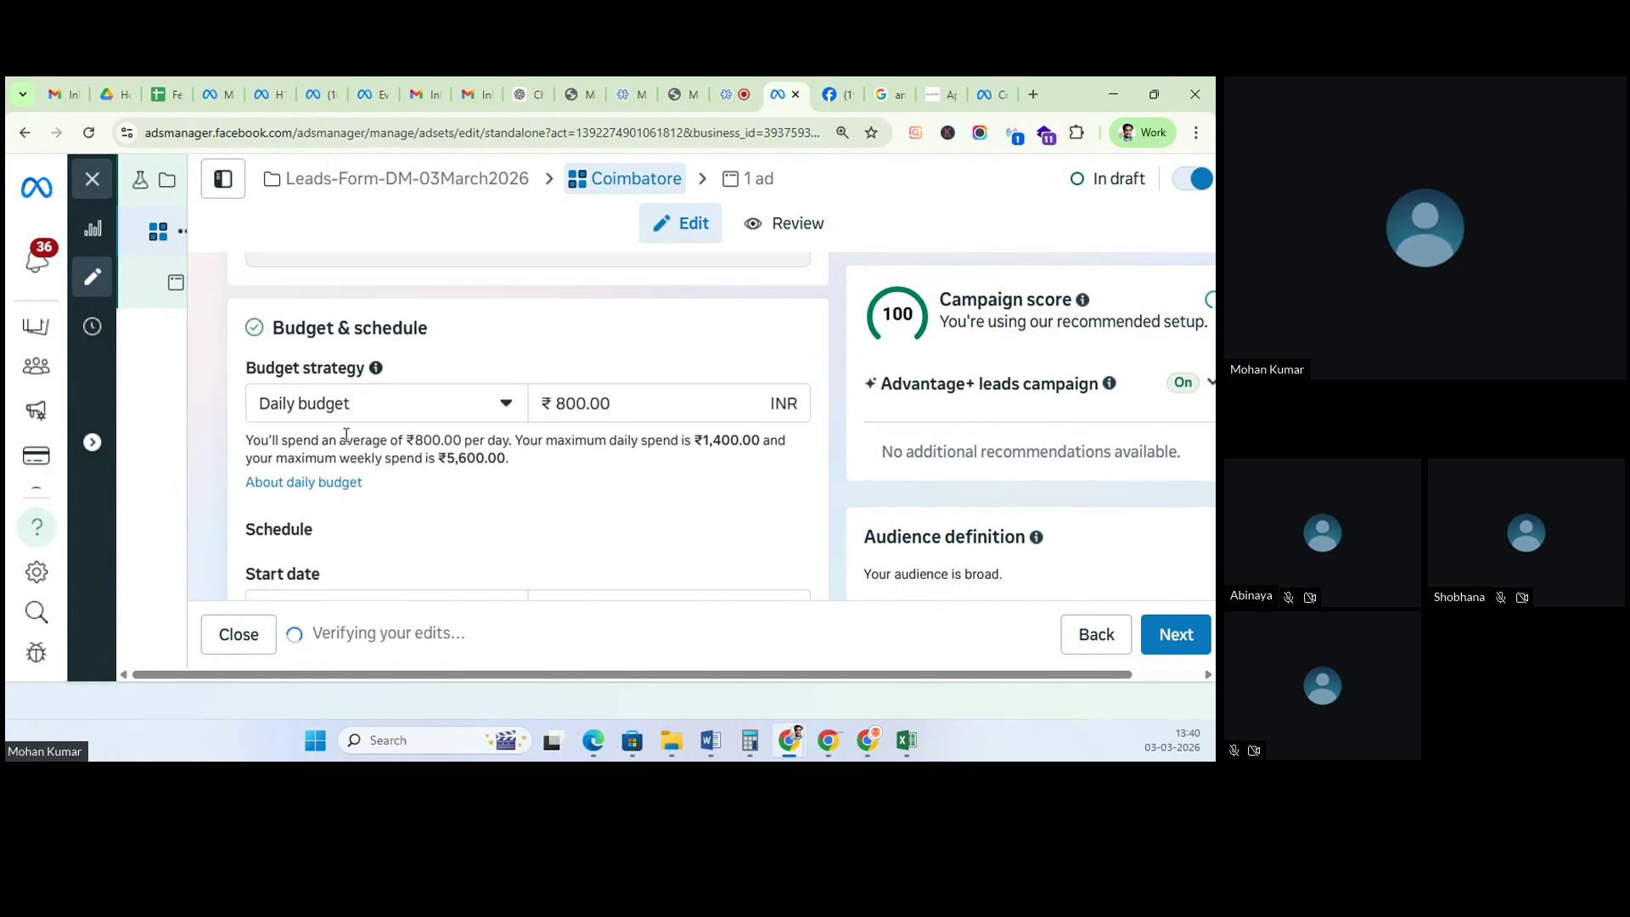
pyautogui.scroll(-3, 348, 458)
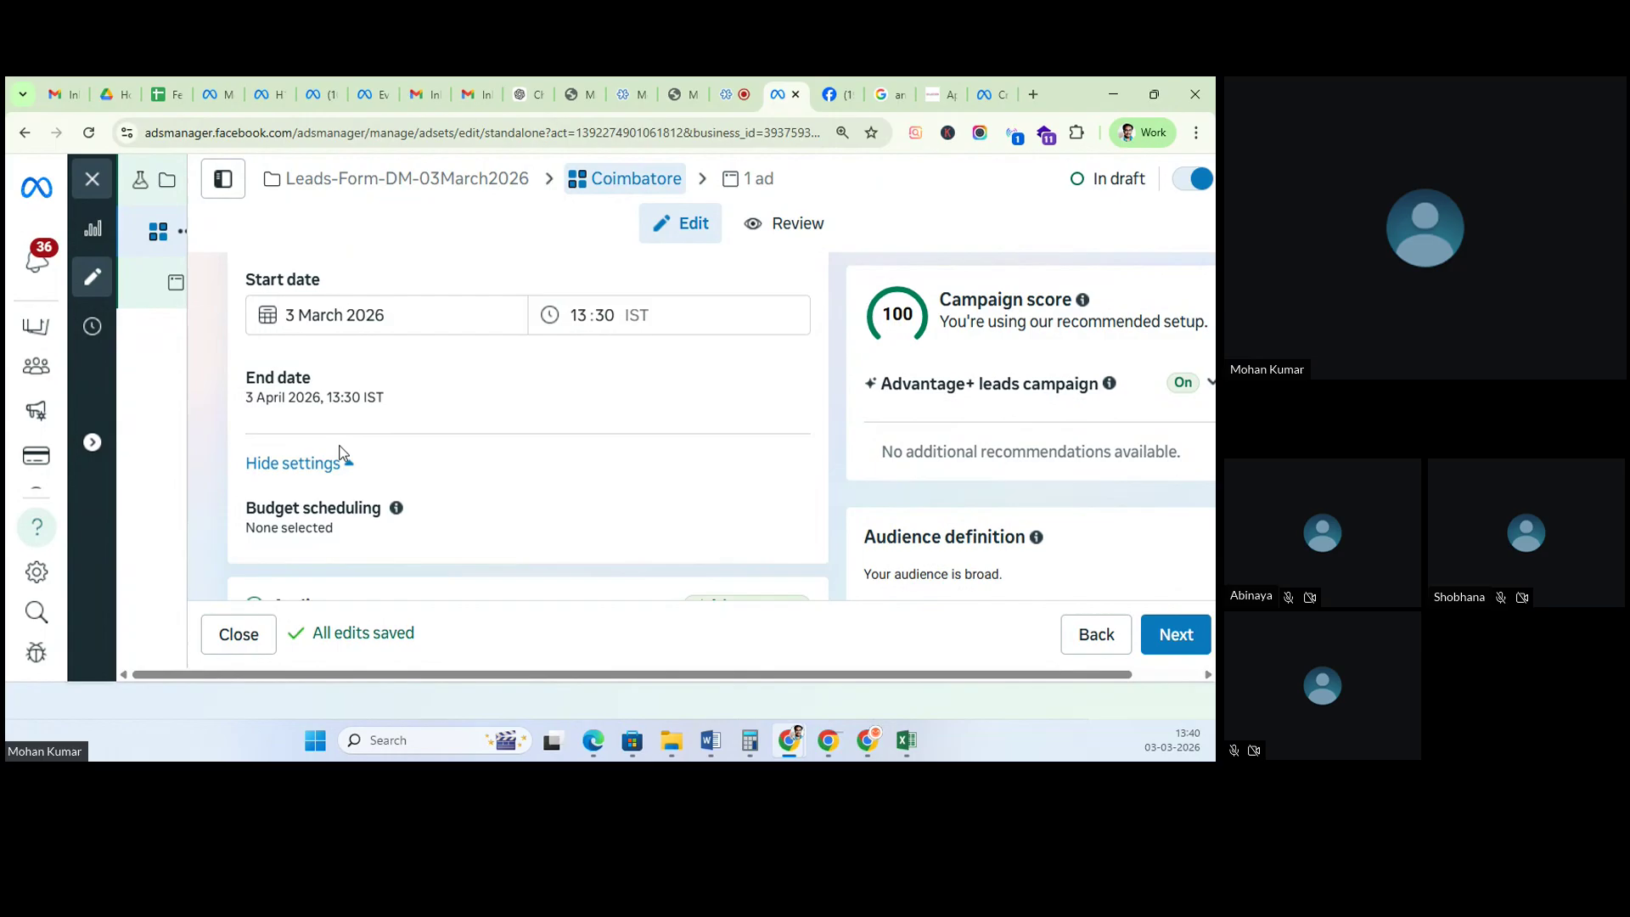
pyautogui.scroll(1, 319, 448)
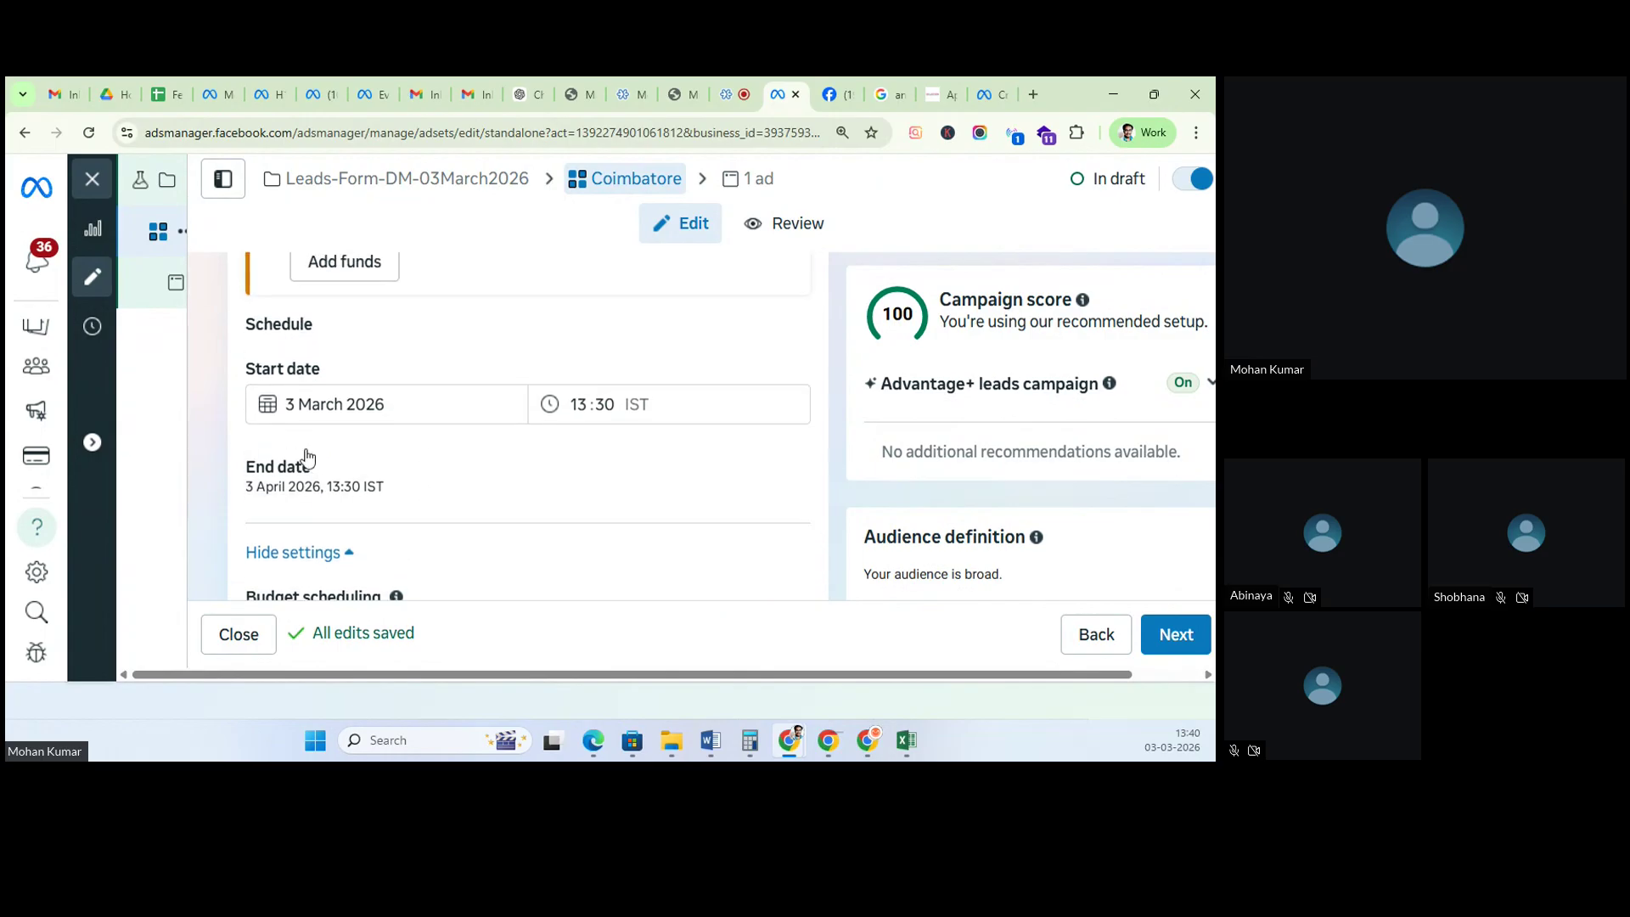
pyautogui.scroll(-1, 319, 573)
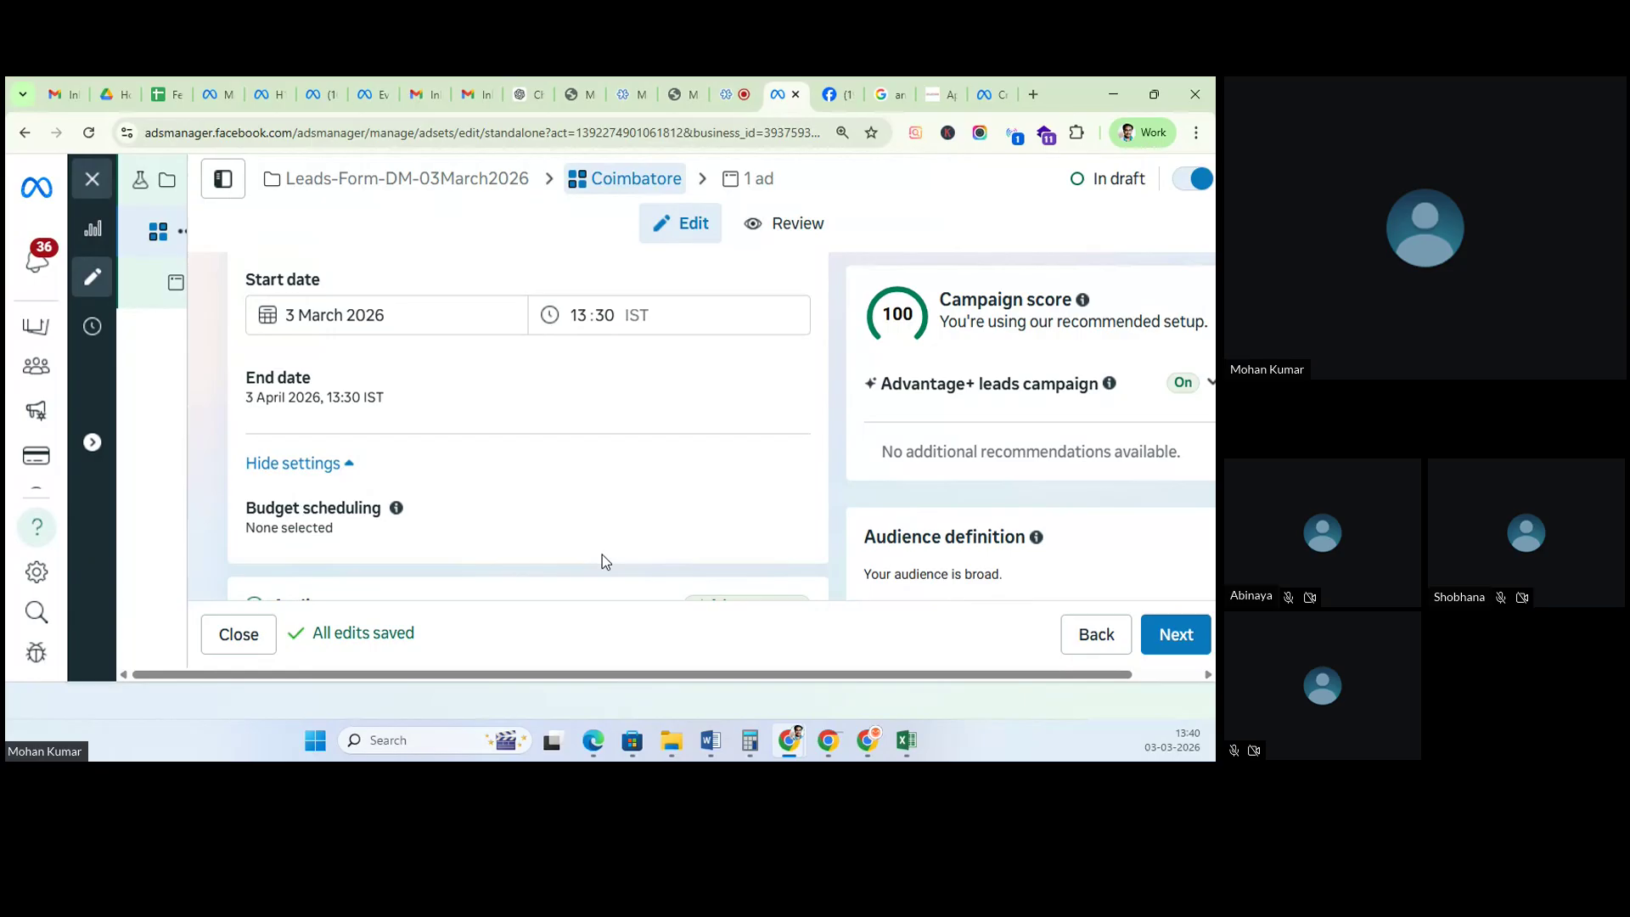
pyautogui.scroll(2, 509, 510)
pyautogui.scroll(-1, 438, 543)
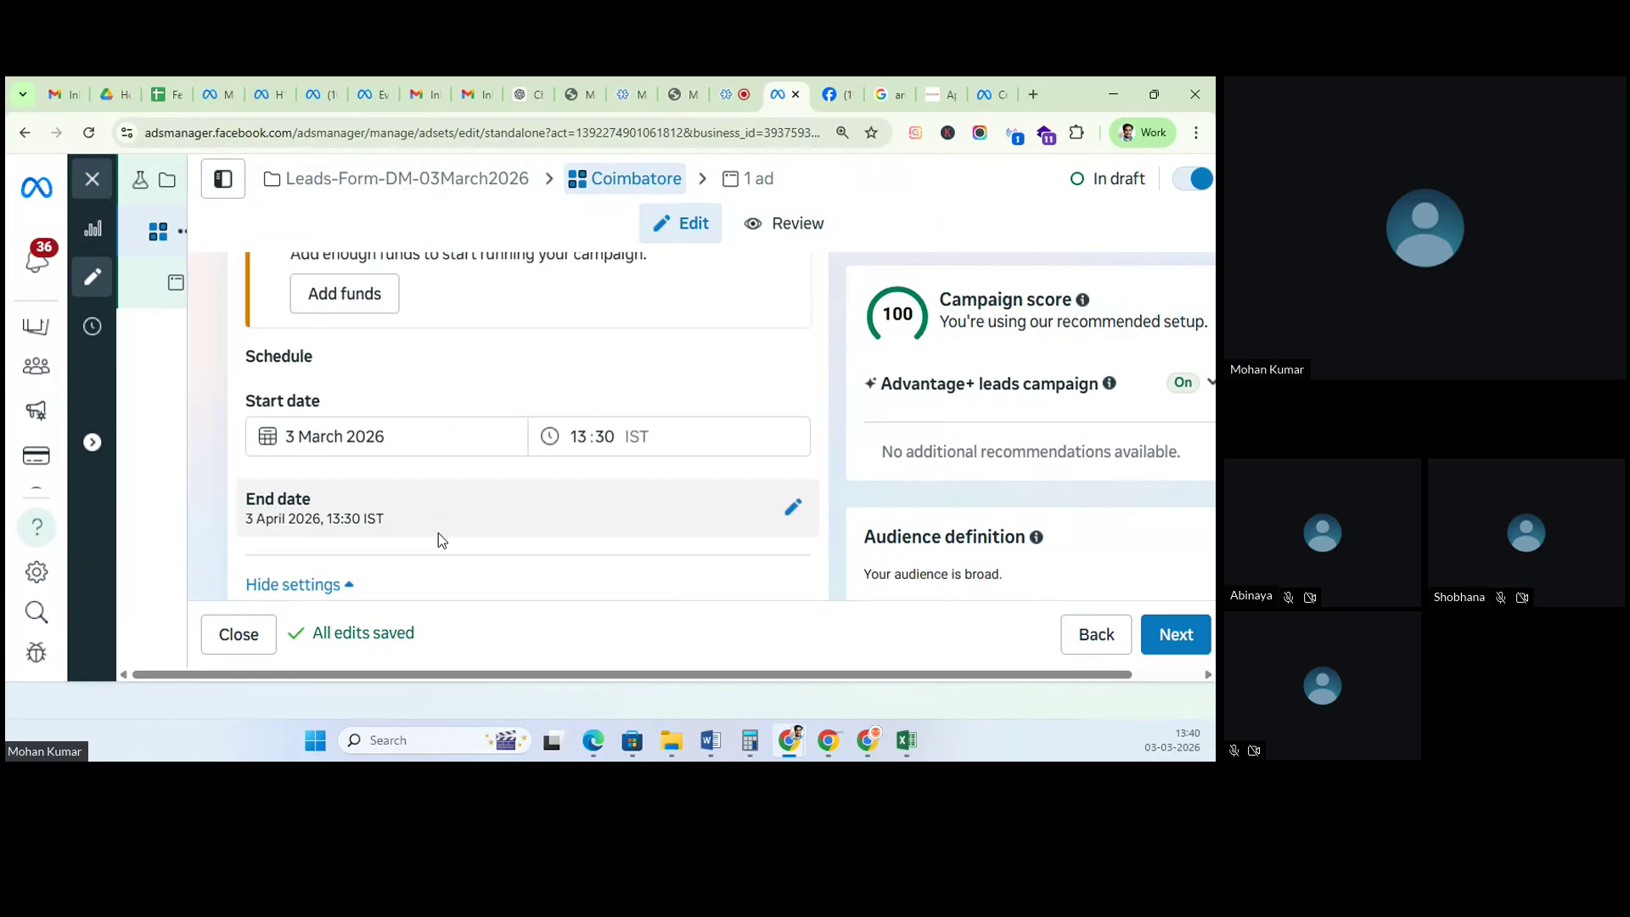
# Step: Turn on scheduled budget increases under Budget scheduling and review the time period and increase amount settings
pyautogui.scroll(-1, 438, 538)
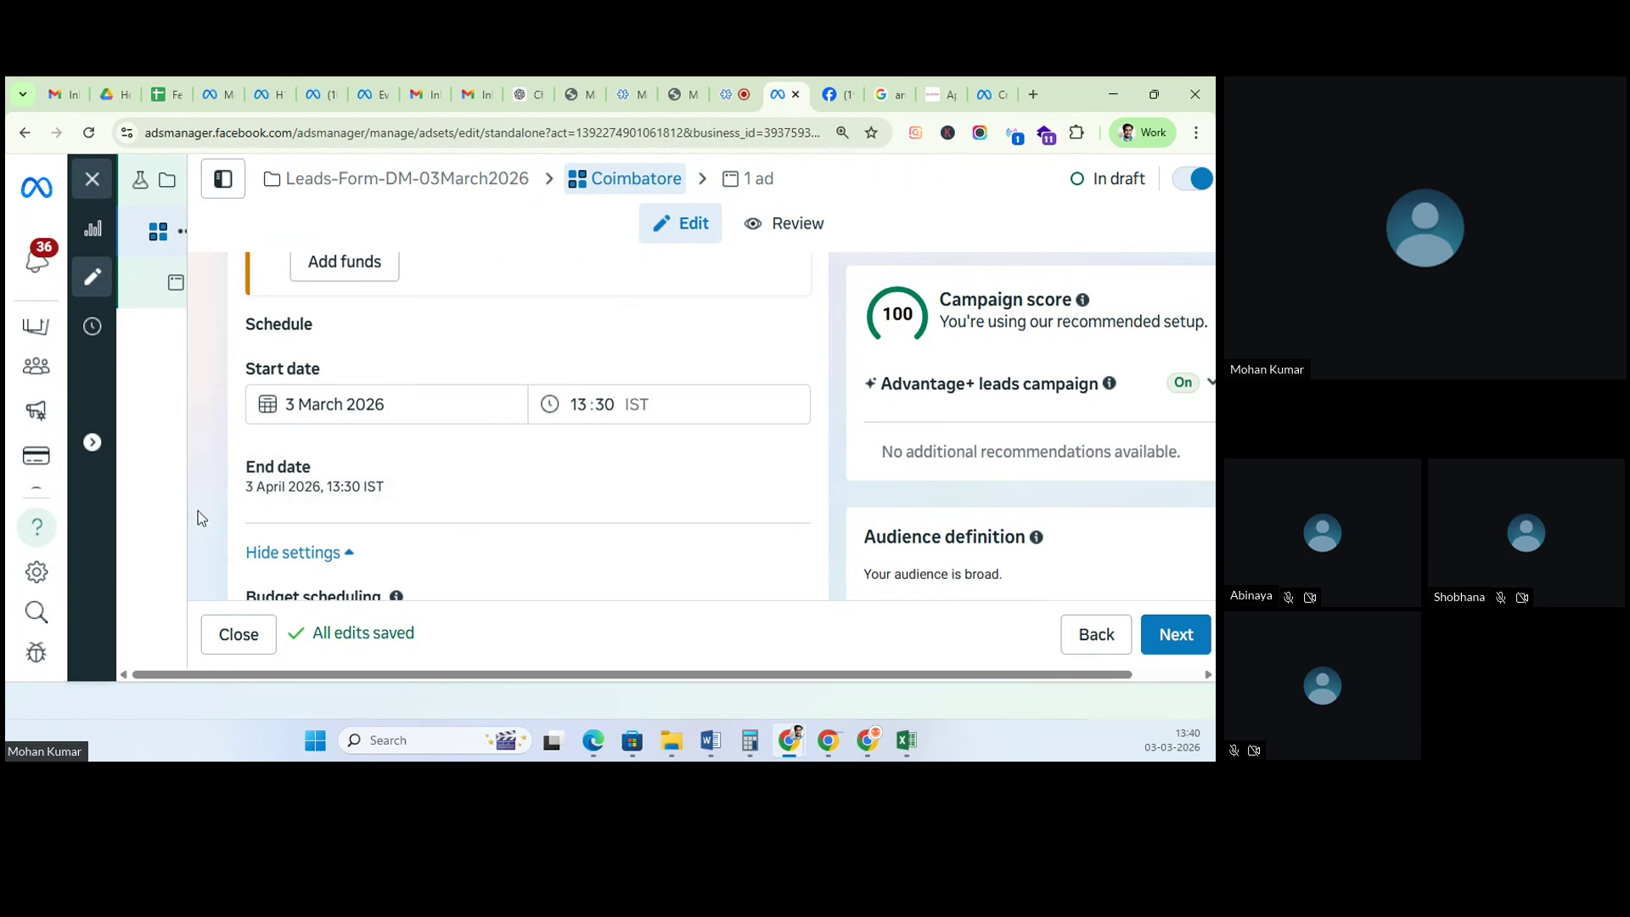
pyautogui.scroll(-1, 639, 557)
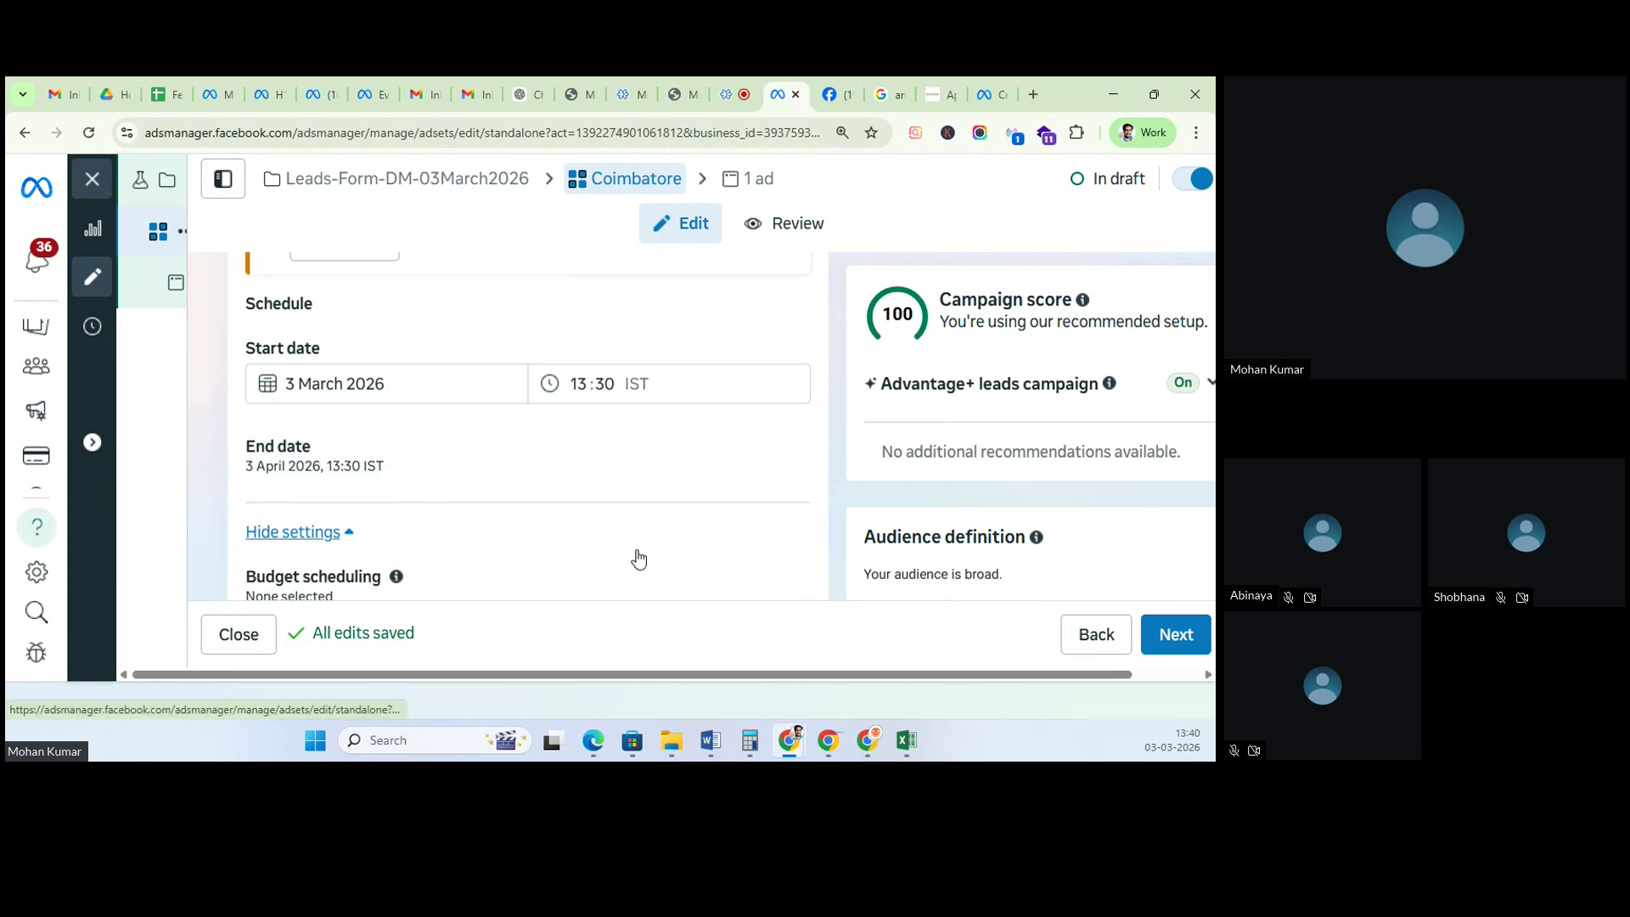
pyautogui.scroll(-2, 640, 558)
pyautogui.click(789, 422)
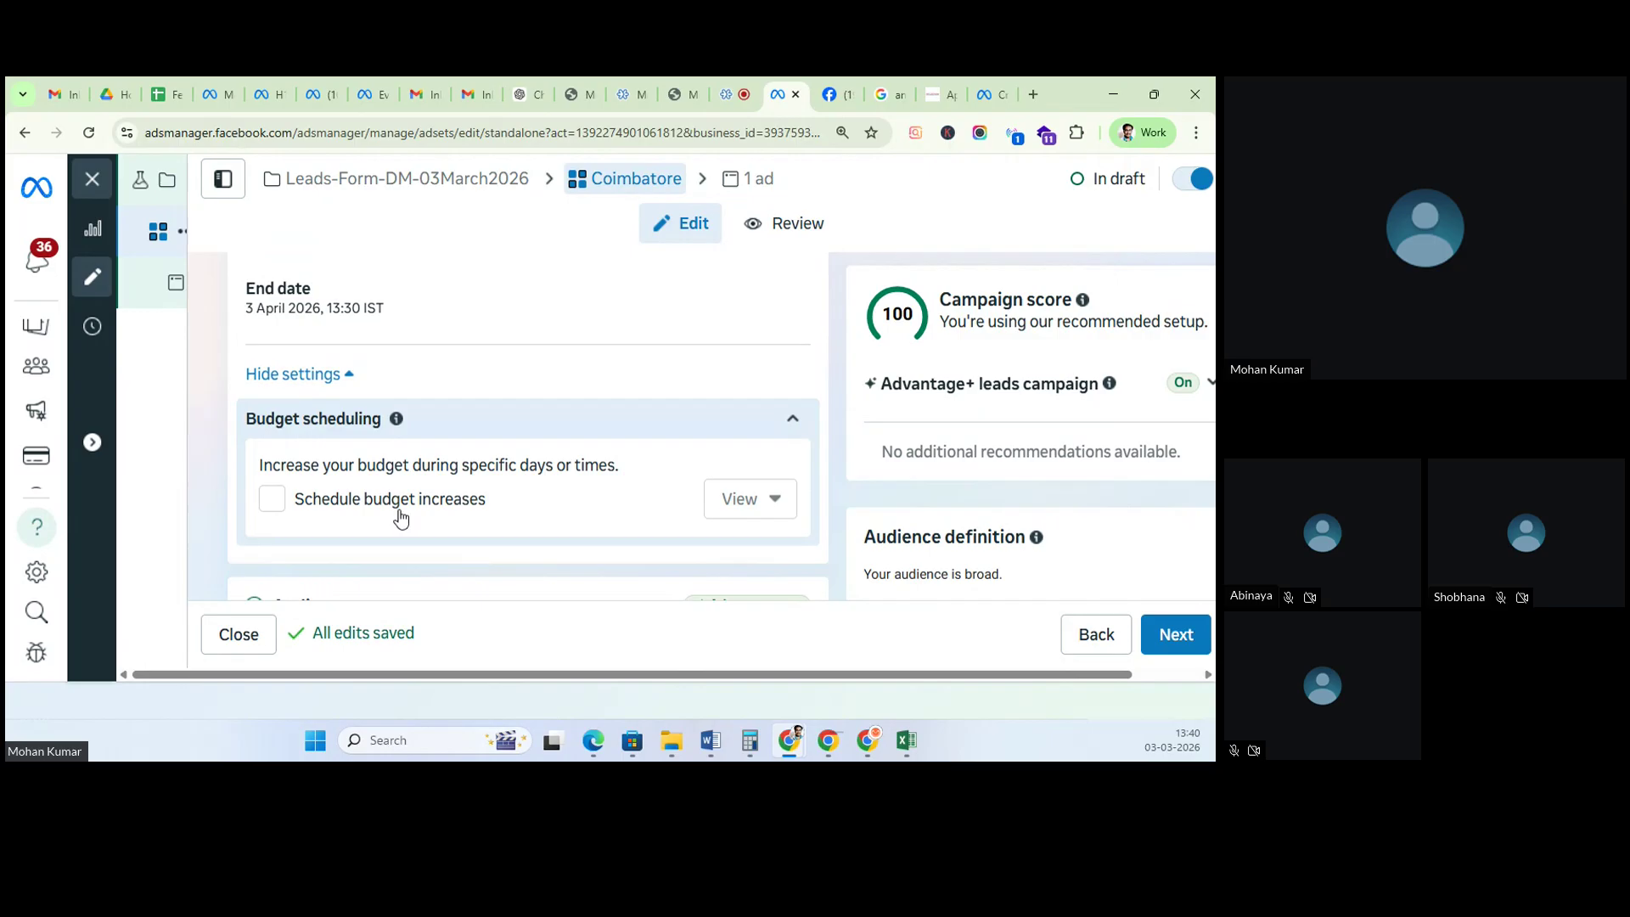
pyautogui.click(272, 500)
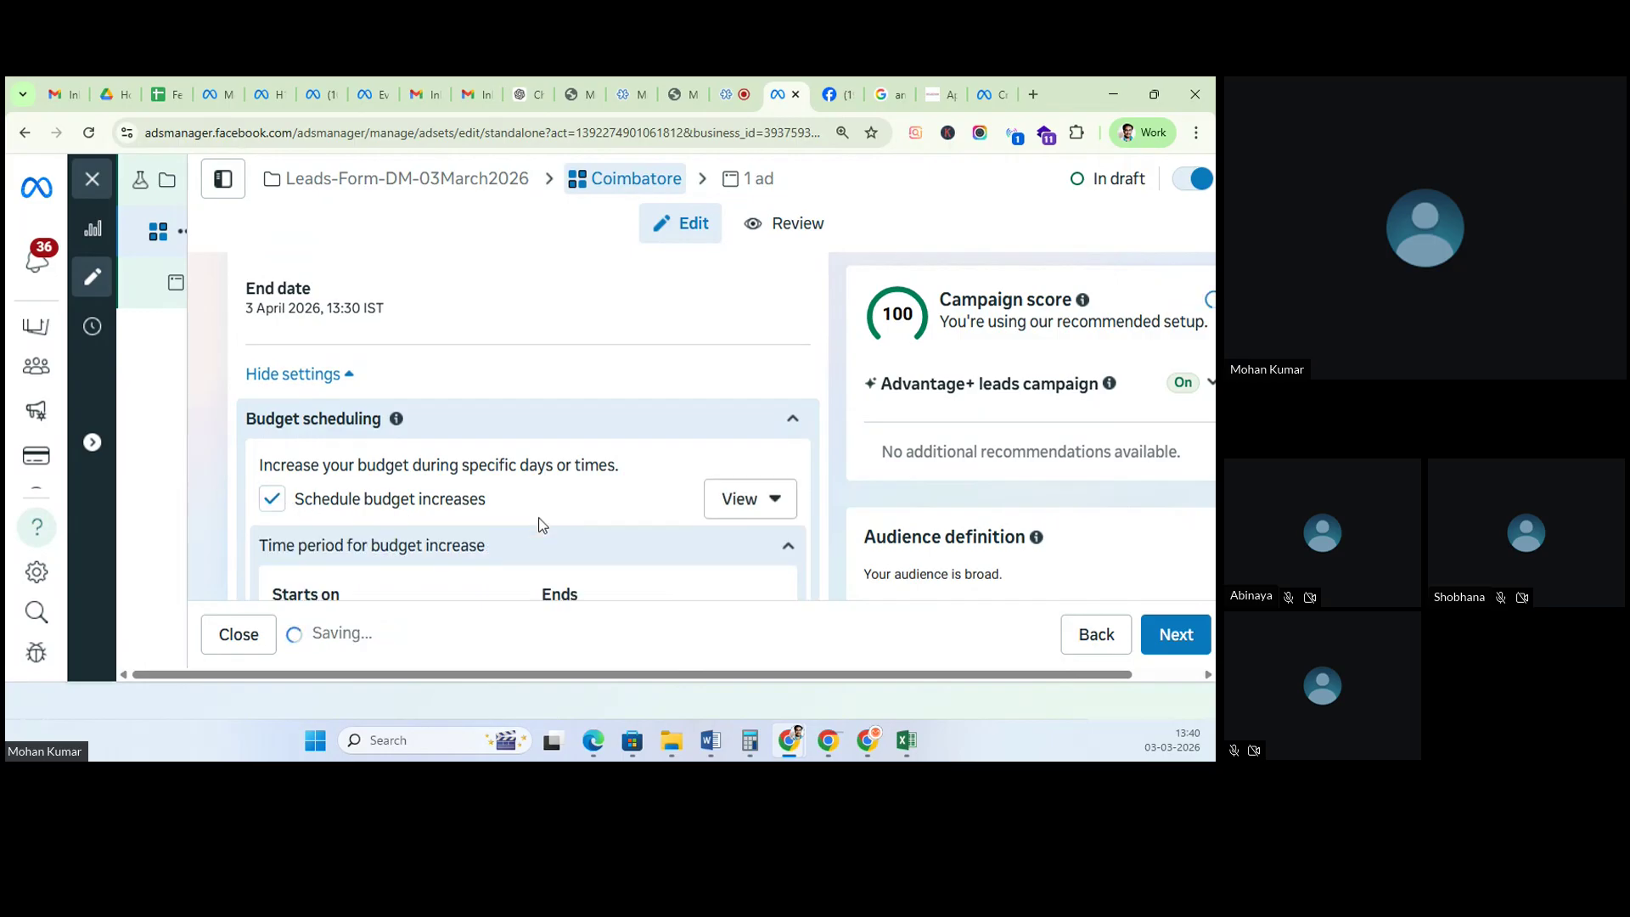
pyautogui.scroll(-1, 543, 525)
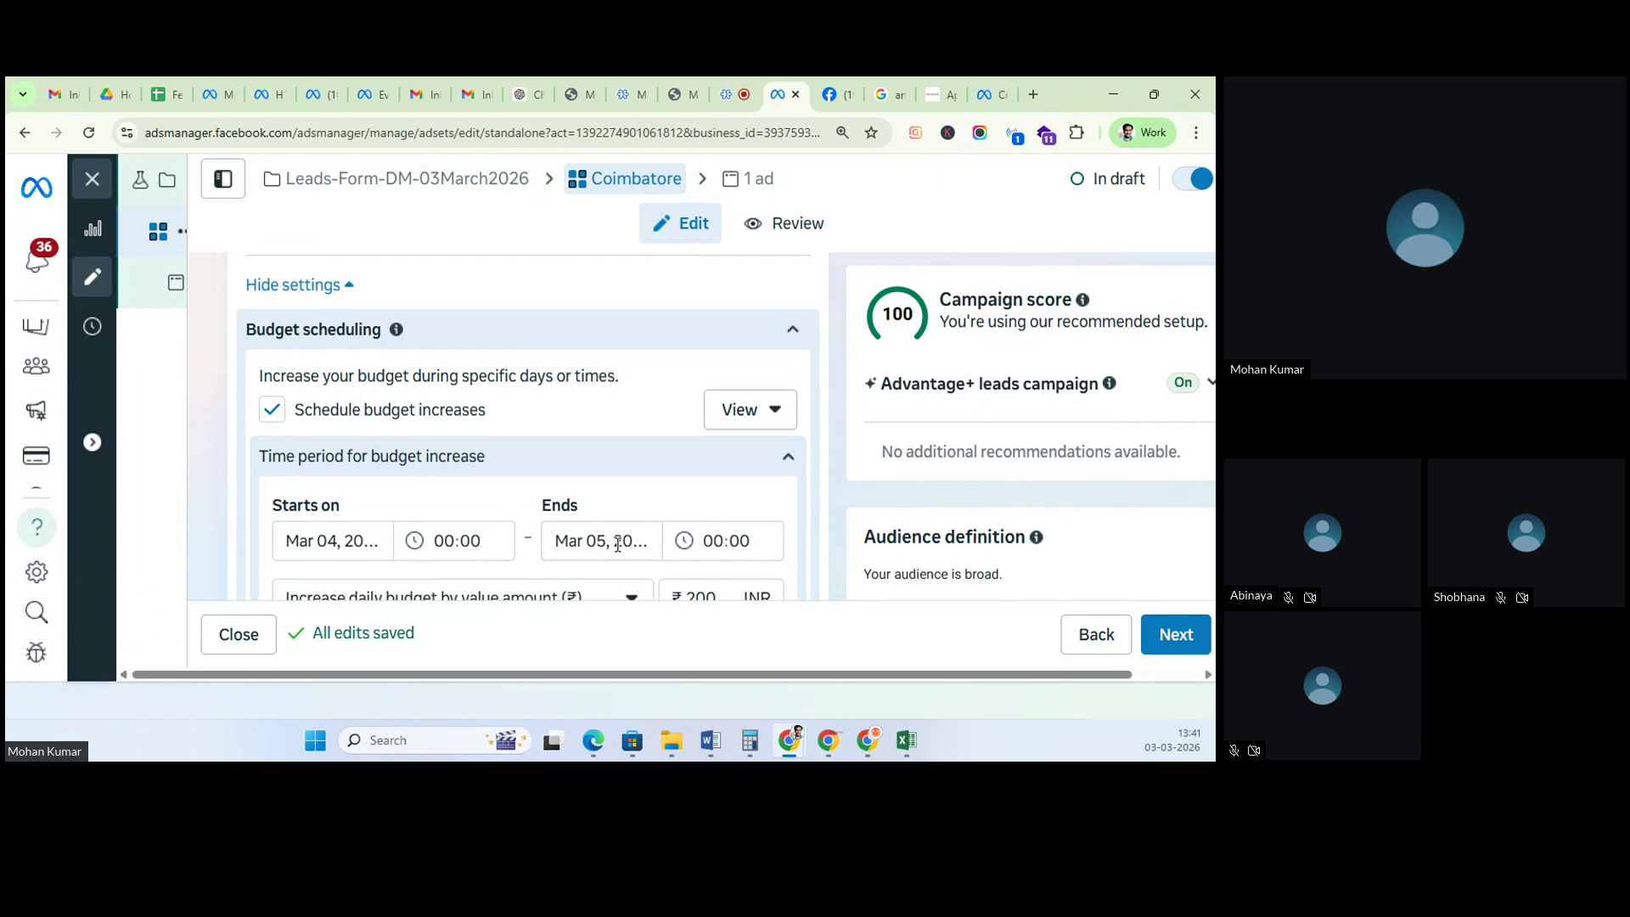
pyautogui.scroll(-2, 655, 544)
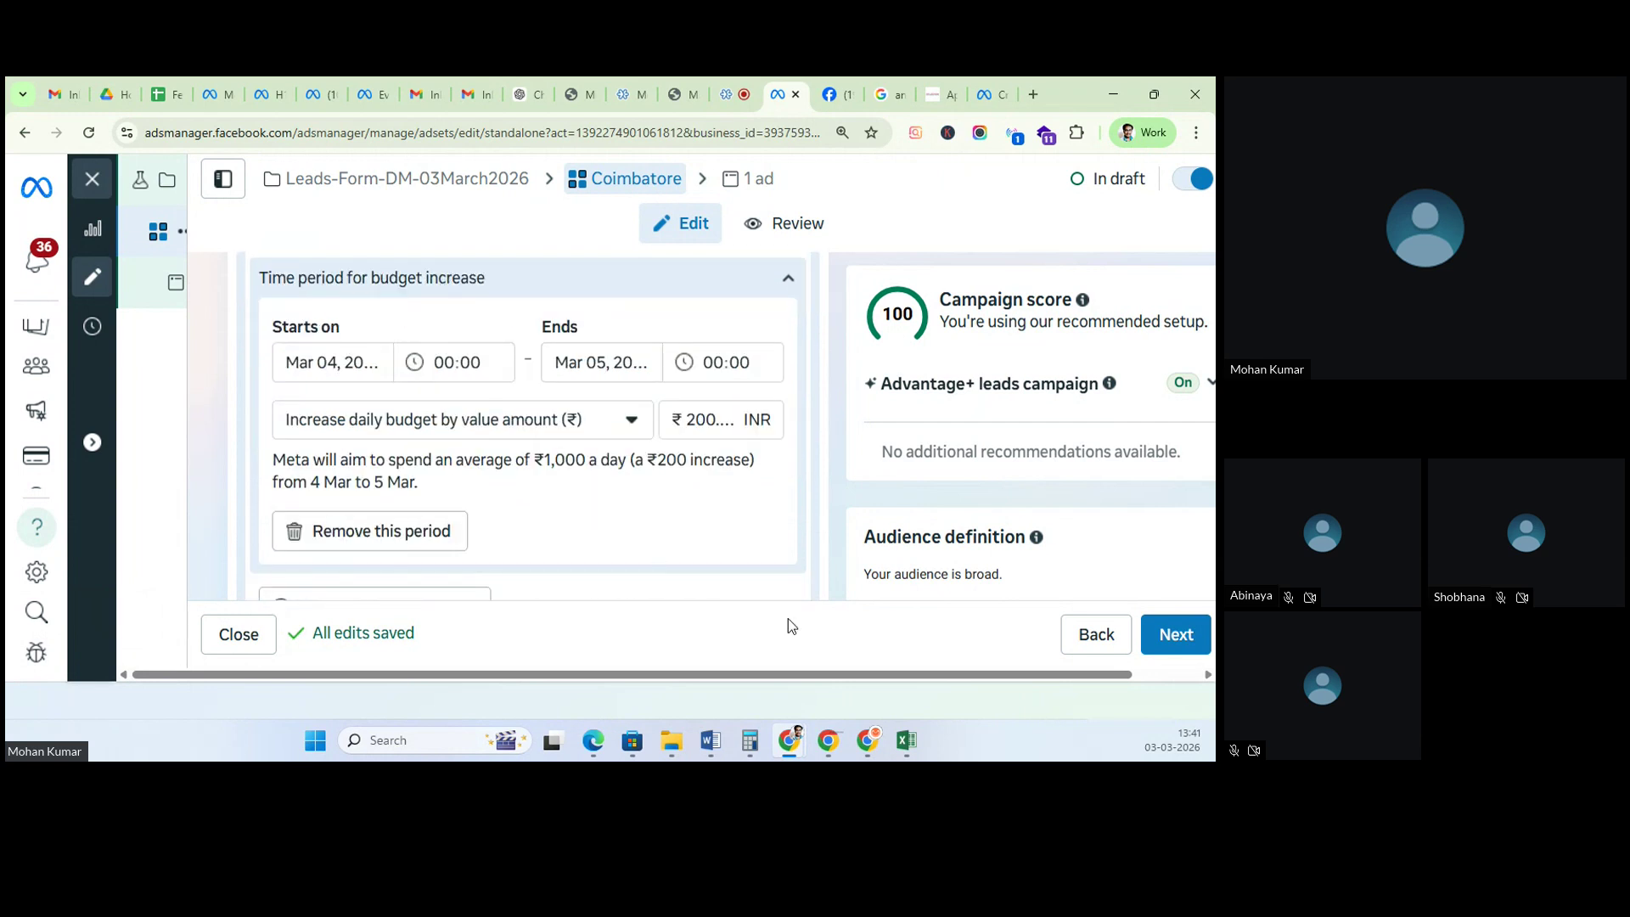
# Step: Remove the budget increase period and turn scheduled budget increases off again
pyautogui.click(395, 536)
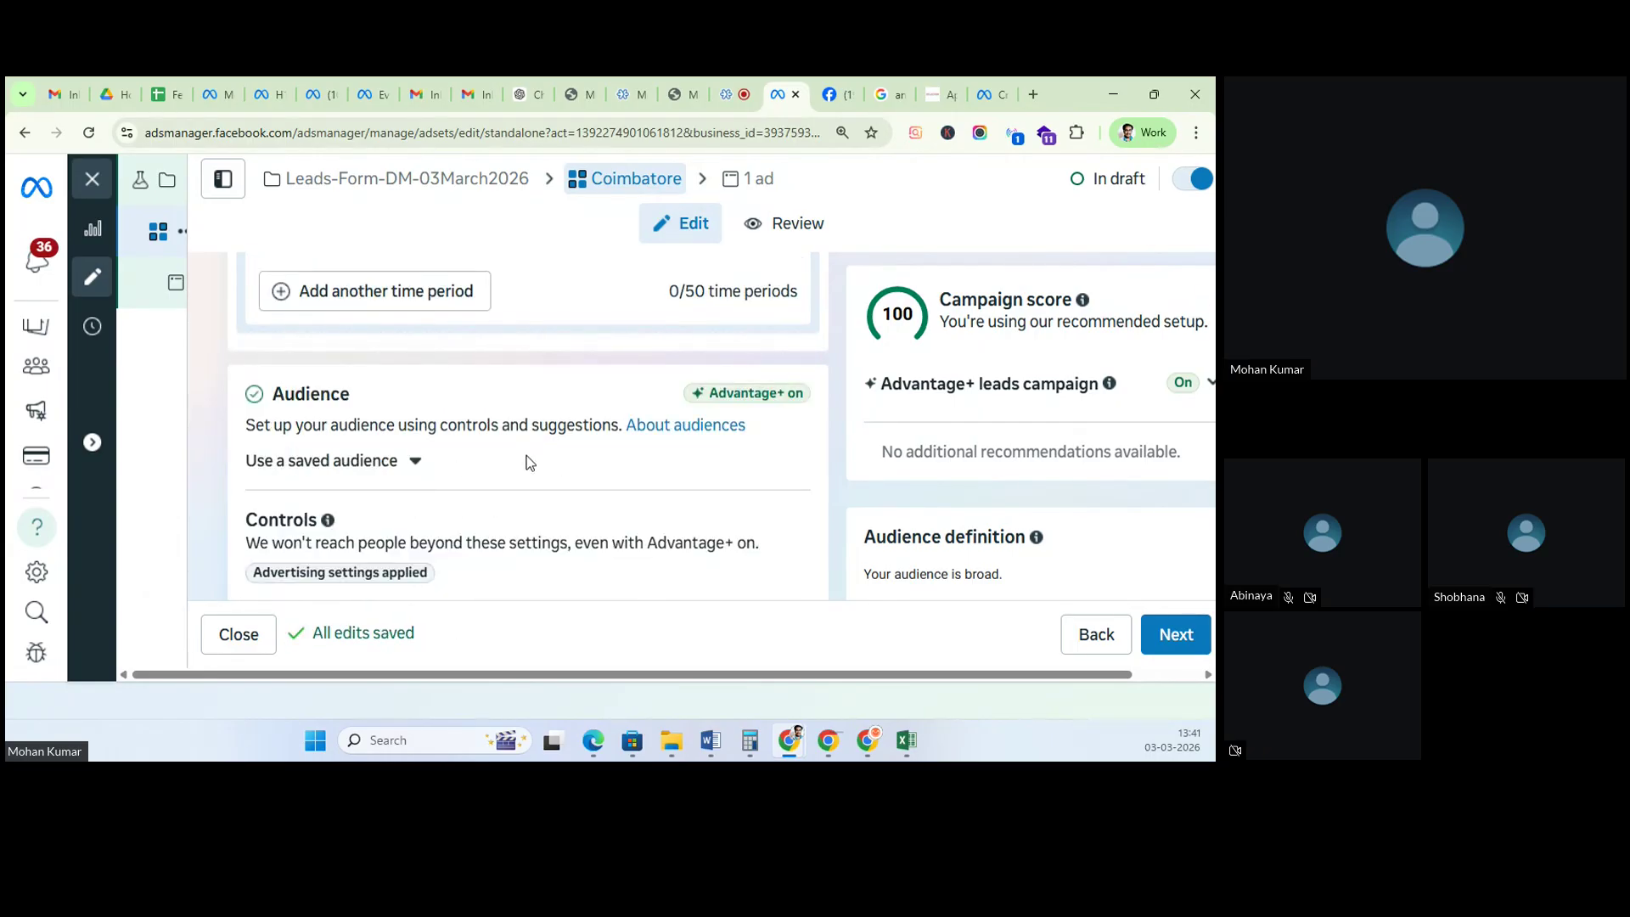
pyautogui.scroll(3, 530, 463)
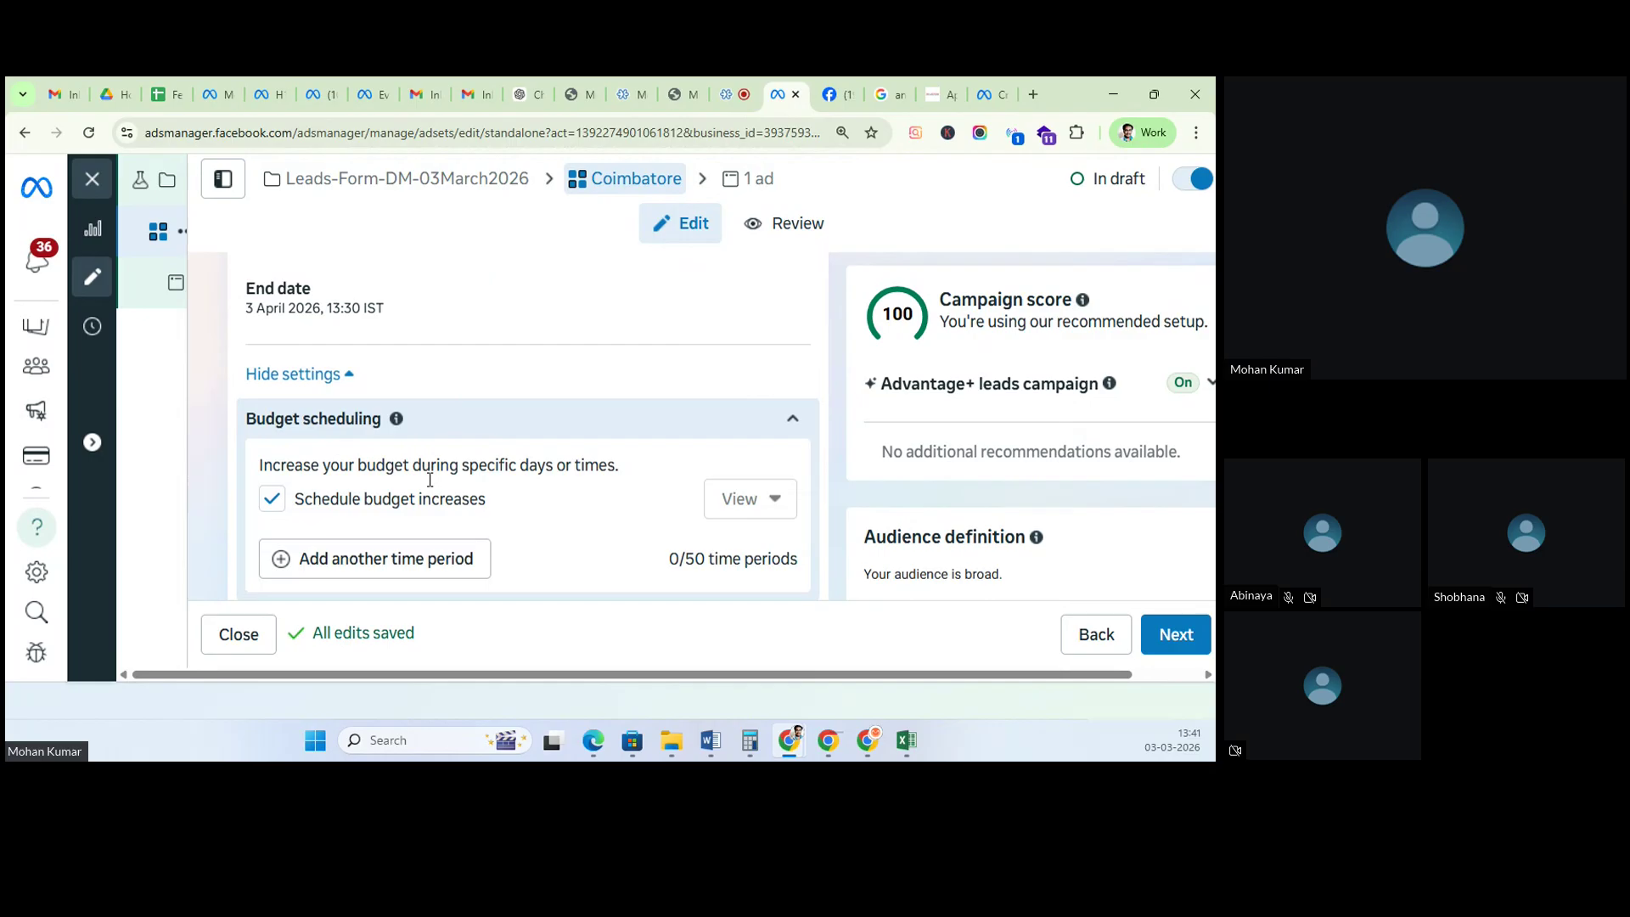
pyautogui.click(272, 501)
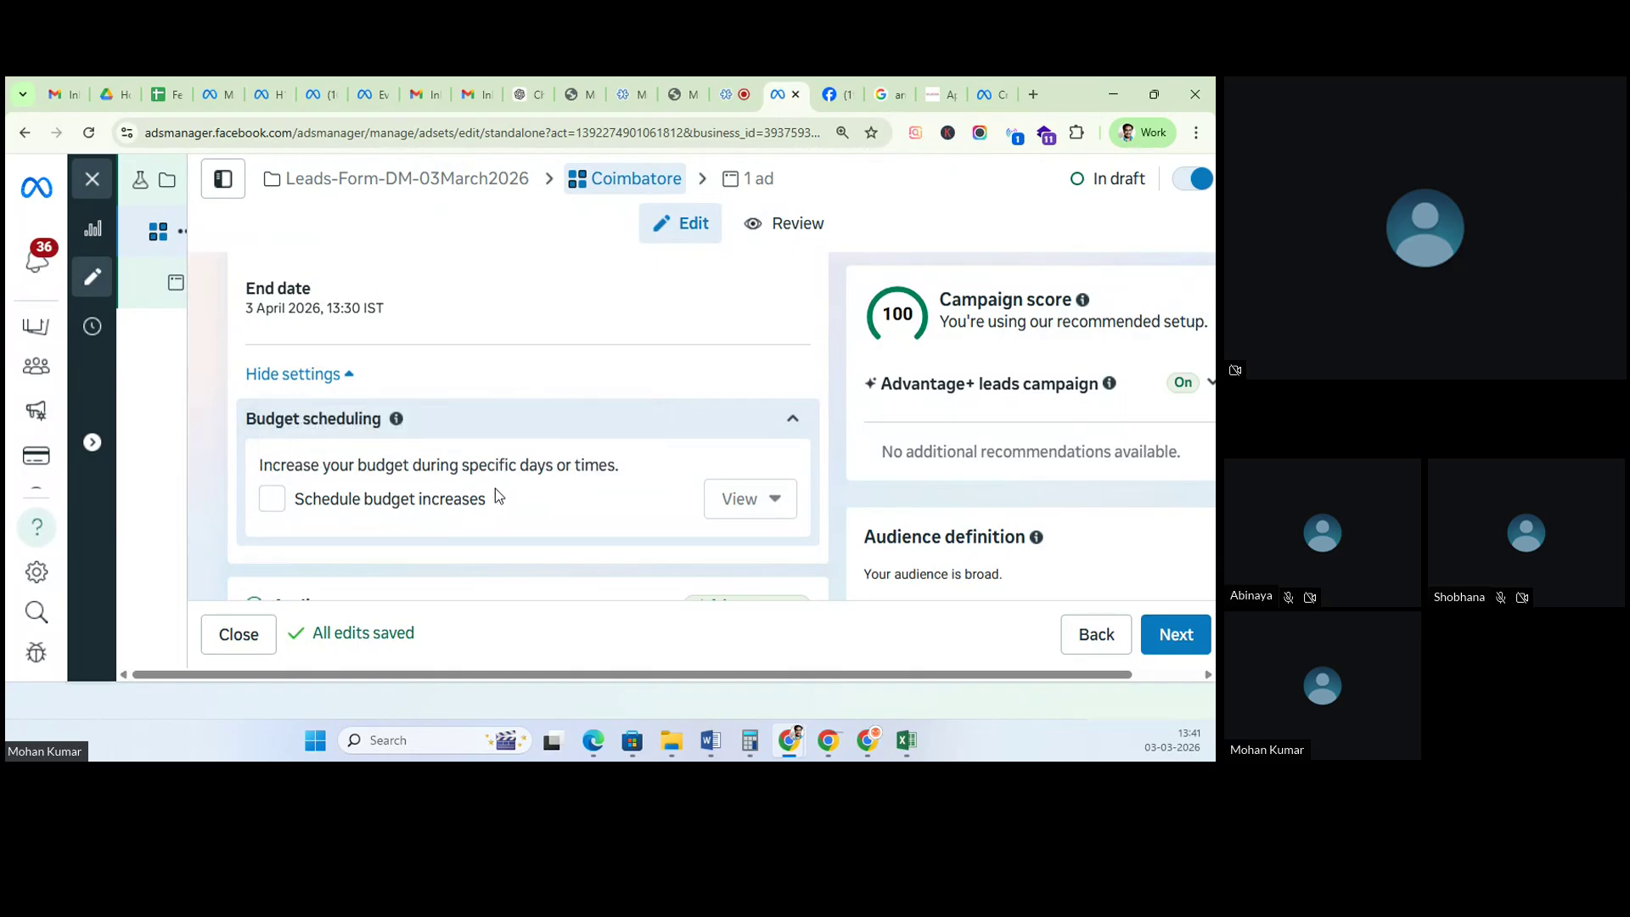
# Step: Check the Advantage+ note for the Audience section and apply the saved DM leads boost audience covering Tamil Nadu, ages 18-27
pyautogui.scroll(-3, 496, 488)
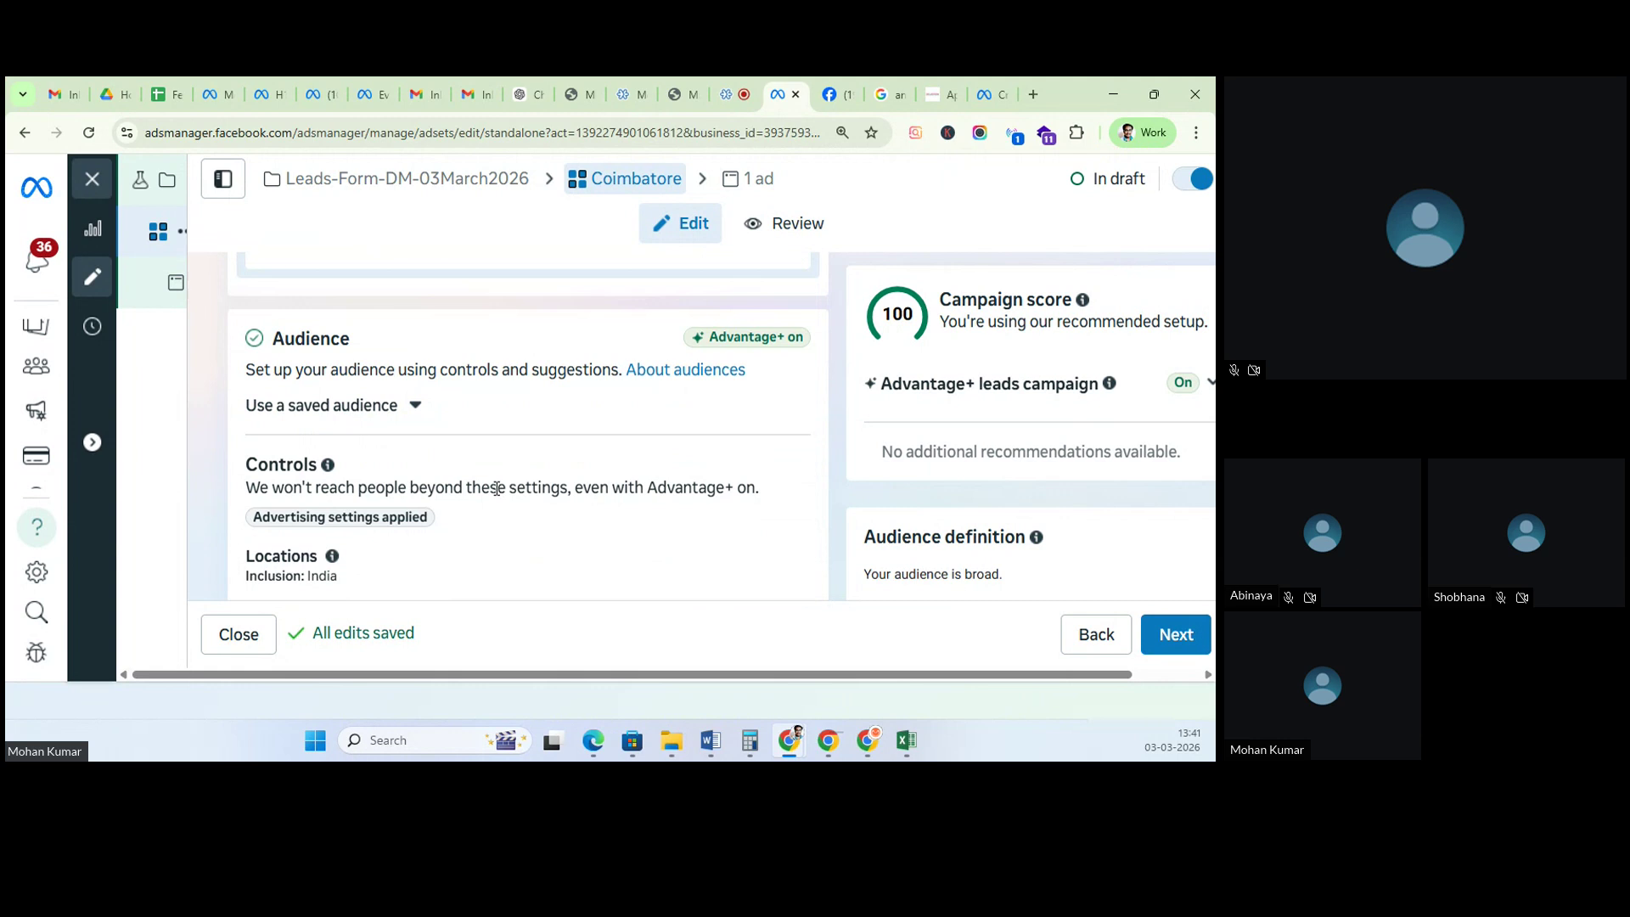
pyautogui.scroll(-1, 496, 487)
pyautogui.scroll(2, 496, 486)
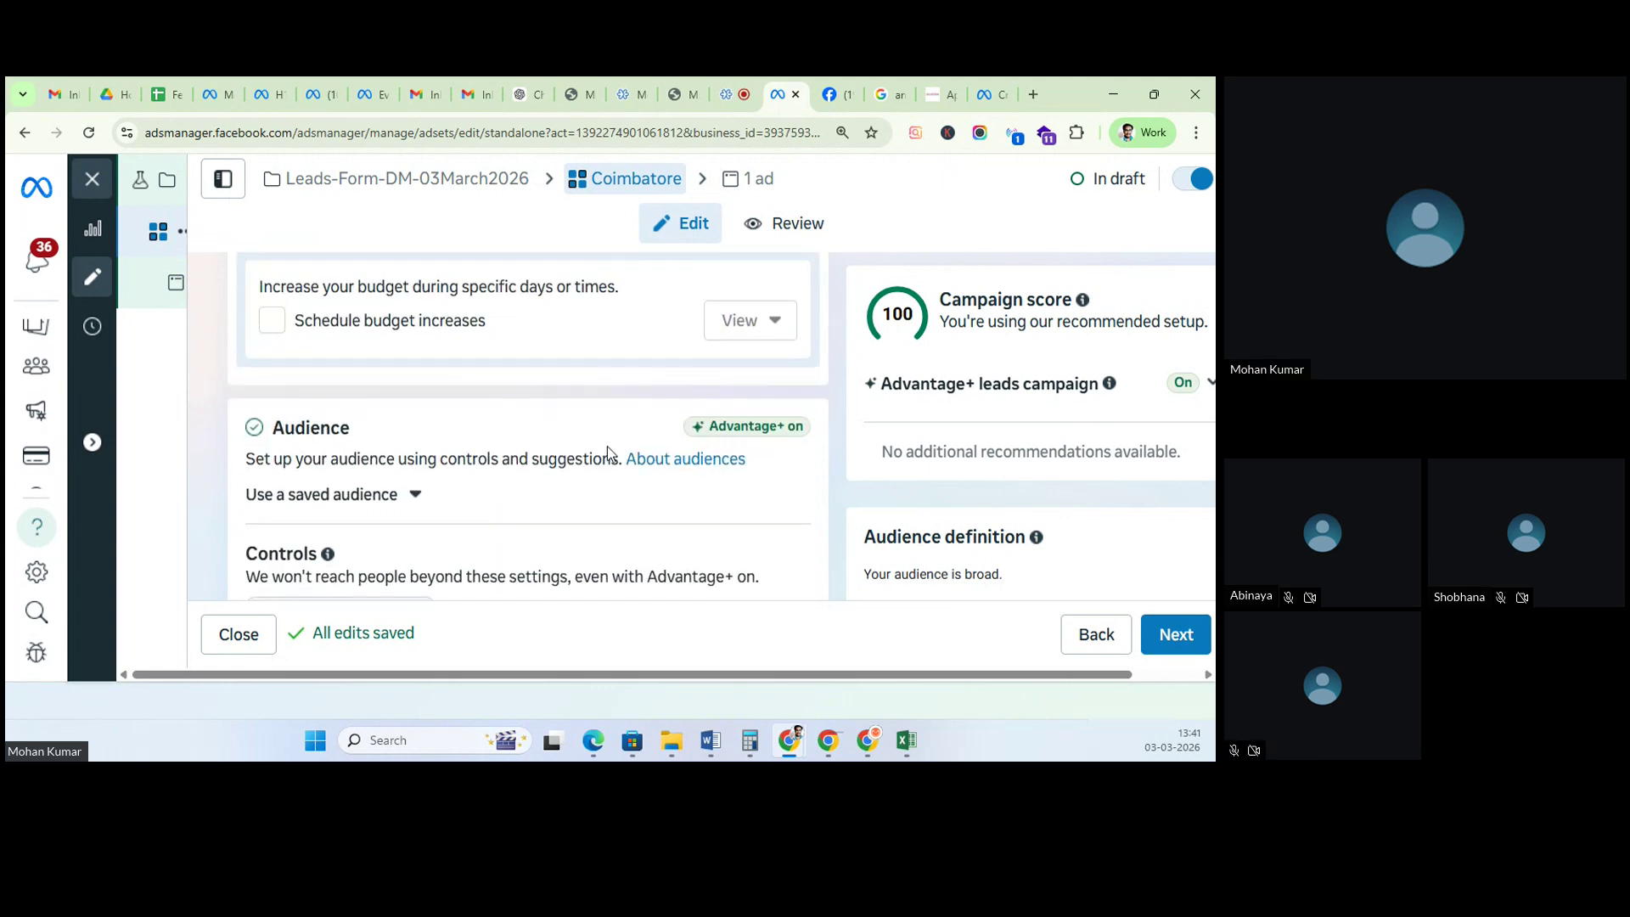
pyautogui.moveTo(762, 427)
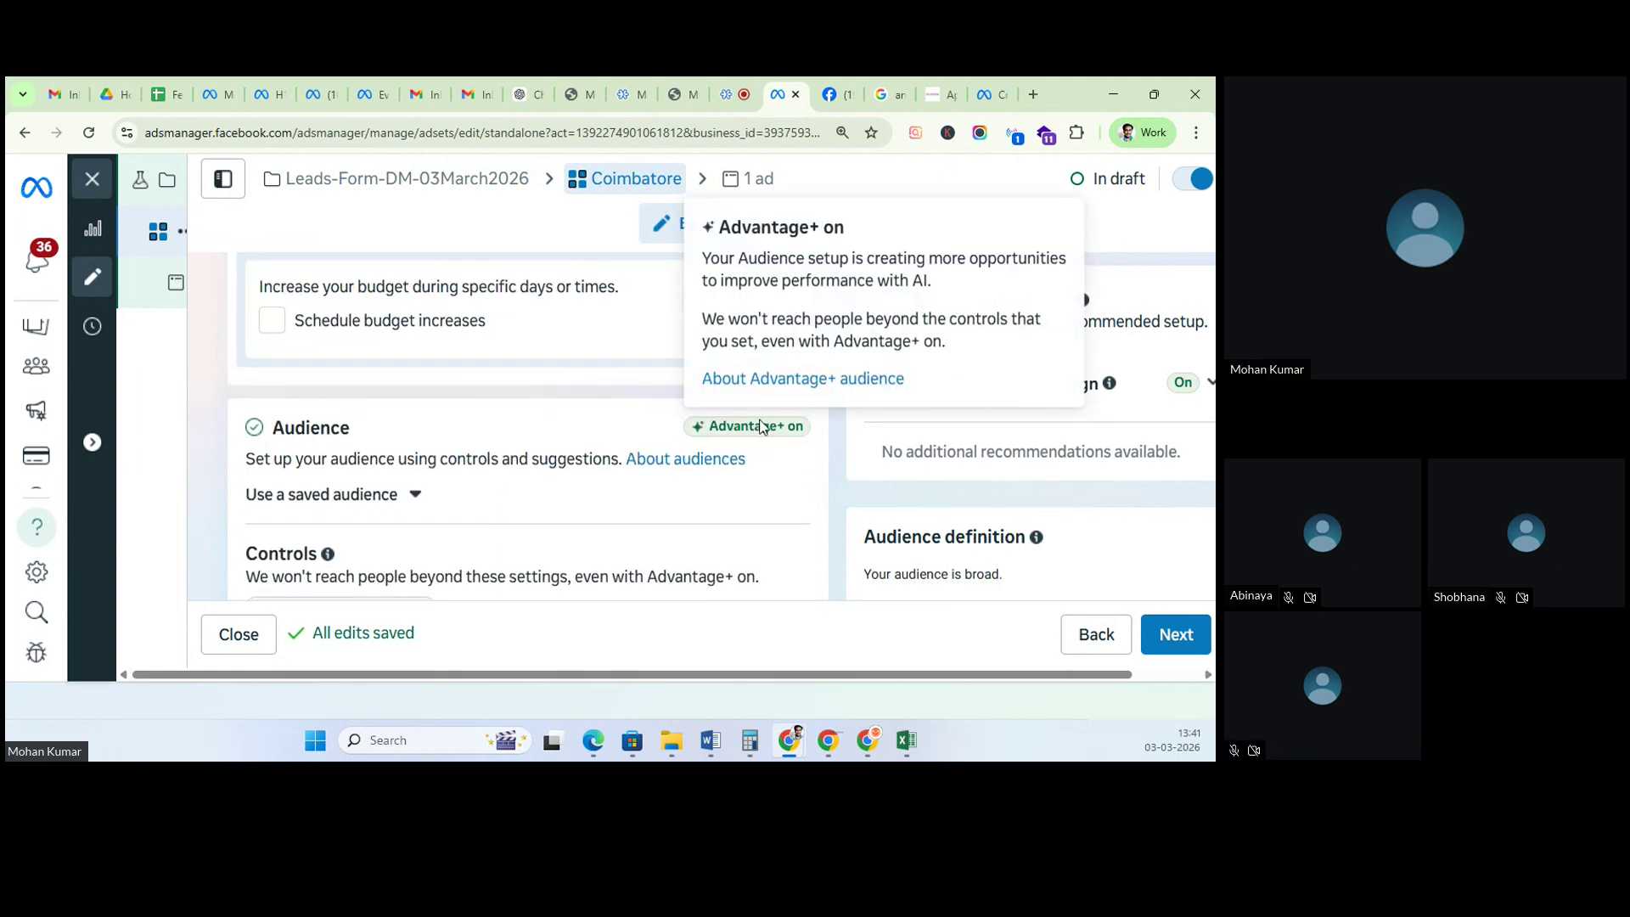
pyautogui.scroll(-1, 762, 427)
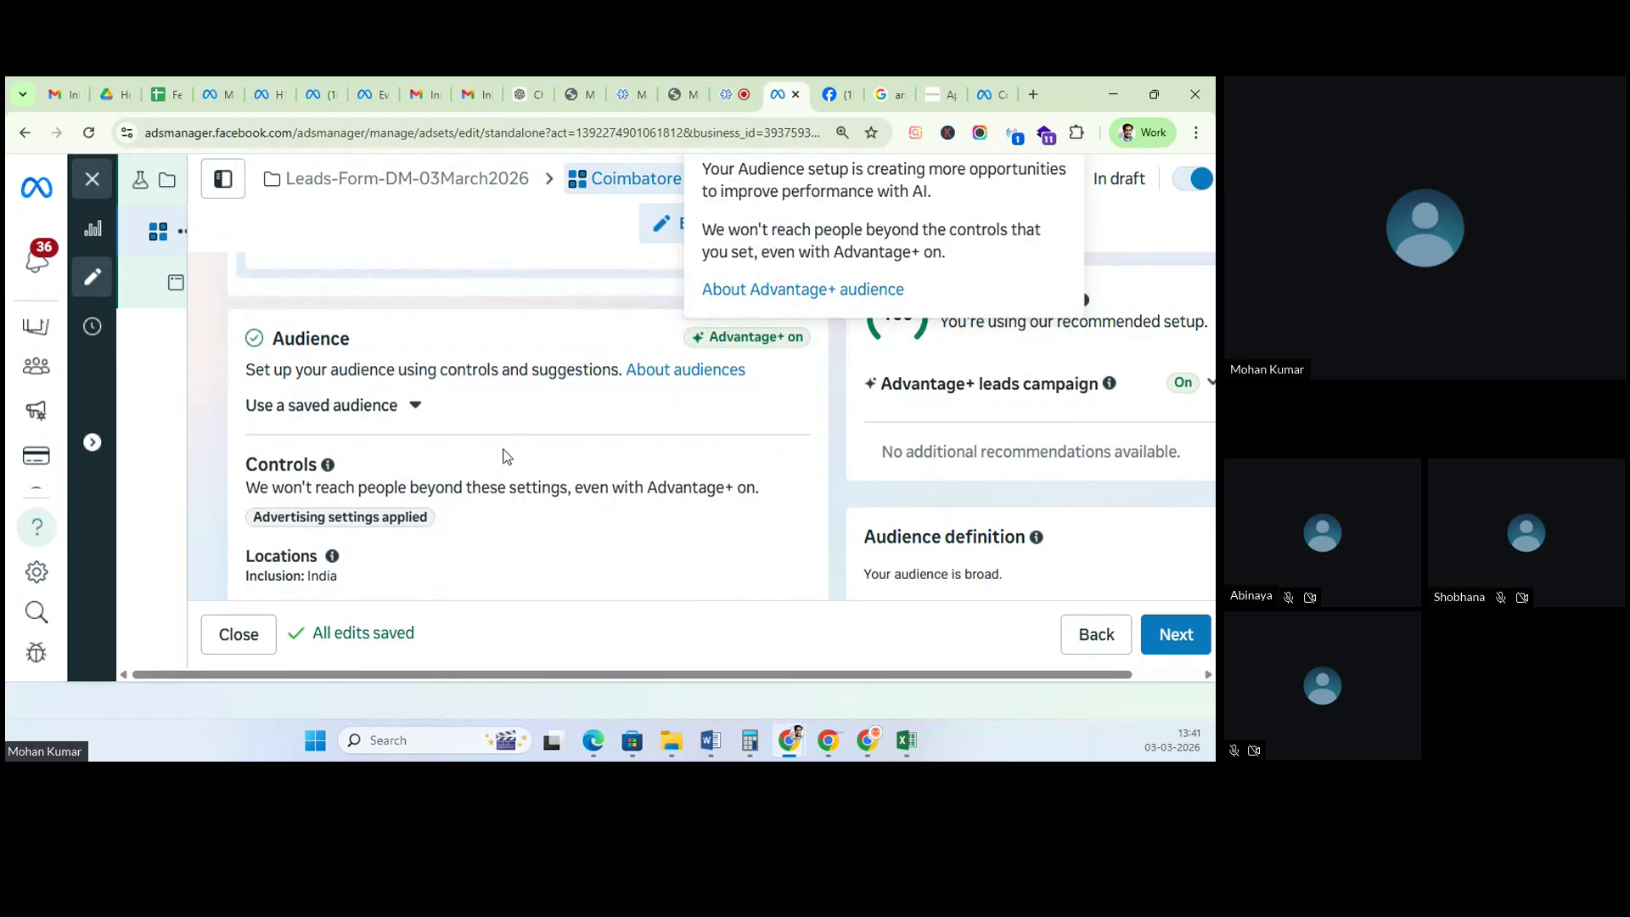
pyautogui.click(397, 413)
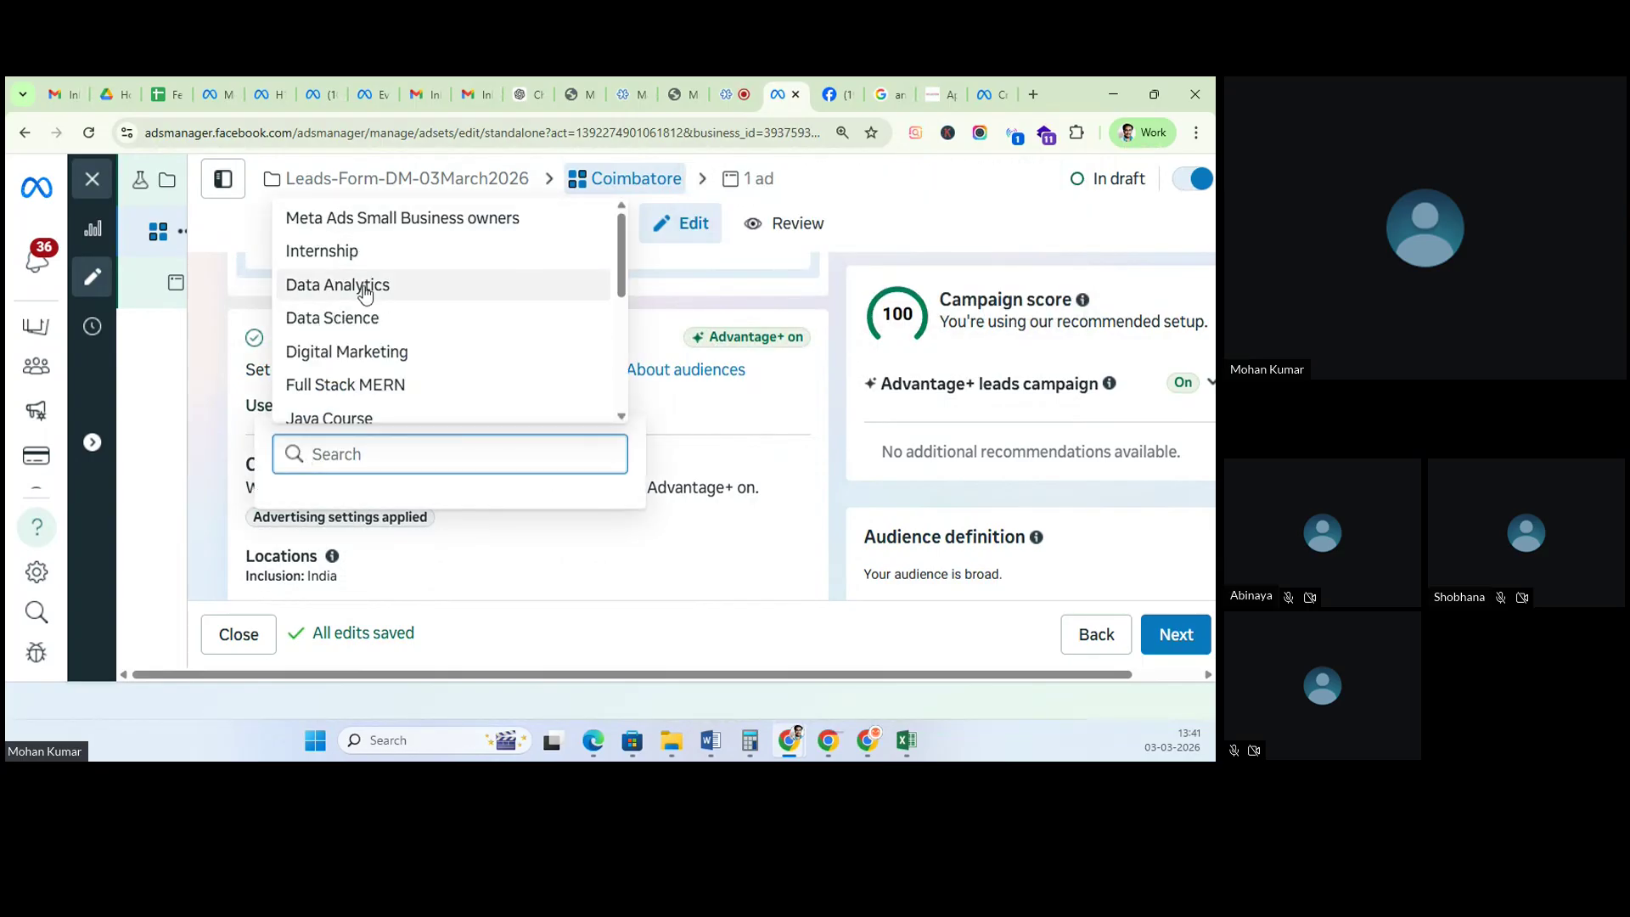
pyautogui.scroll(-3, 367, 408)
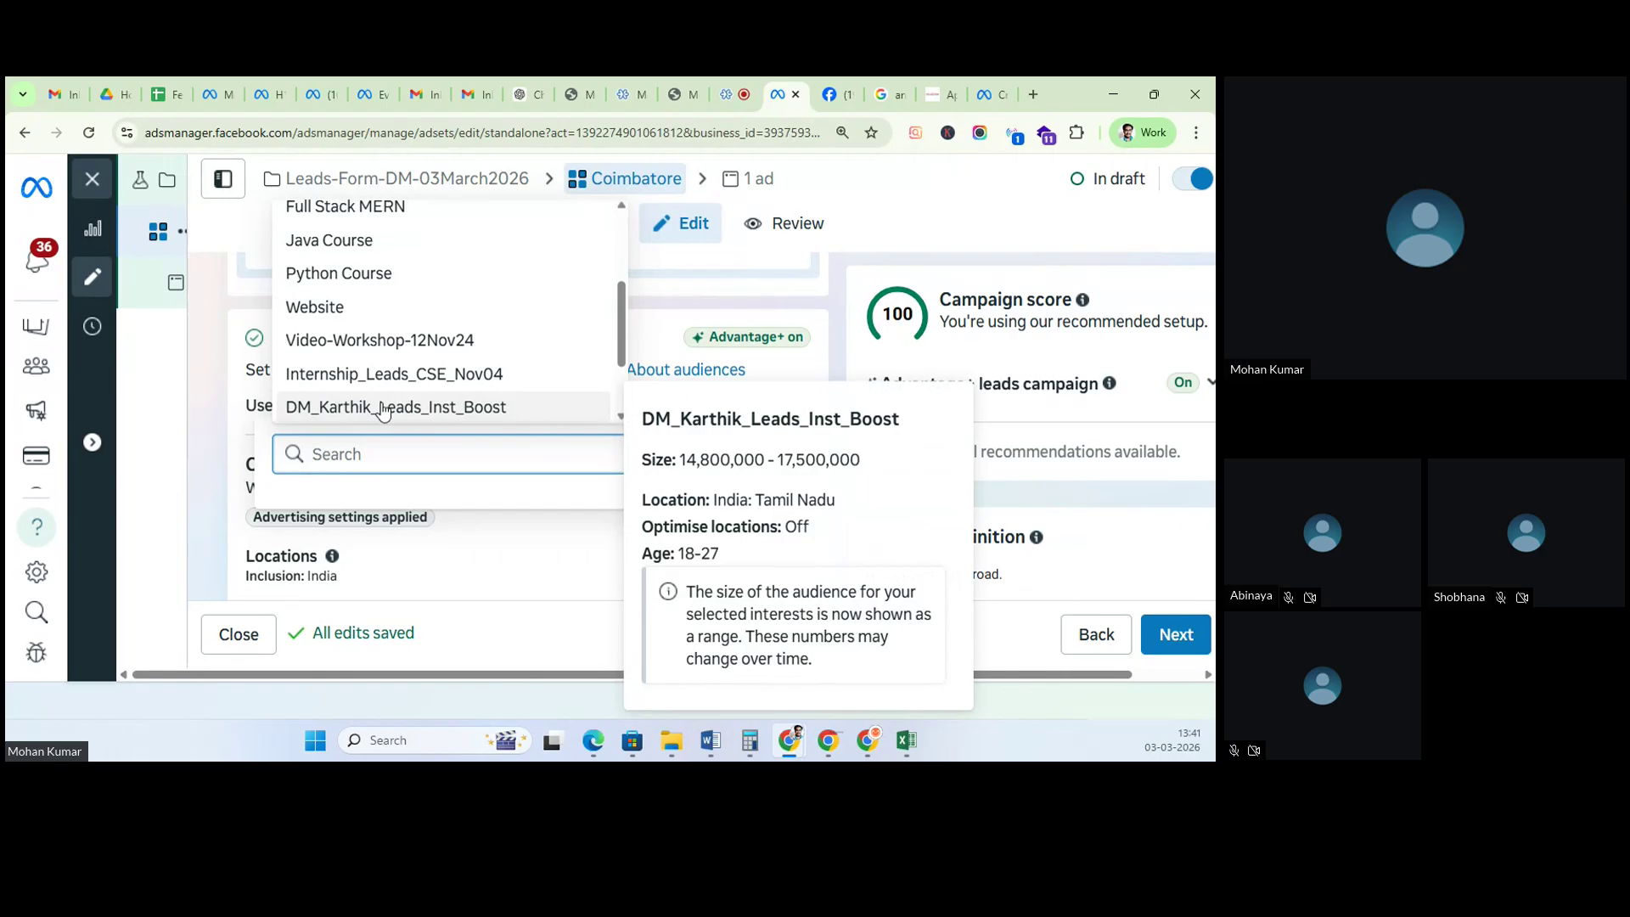
pyautogui.click(367, 408)
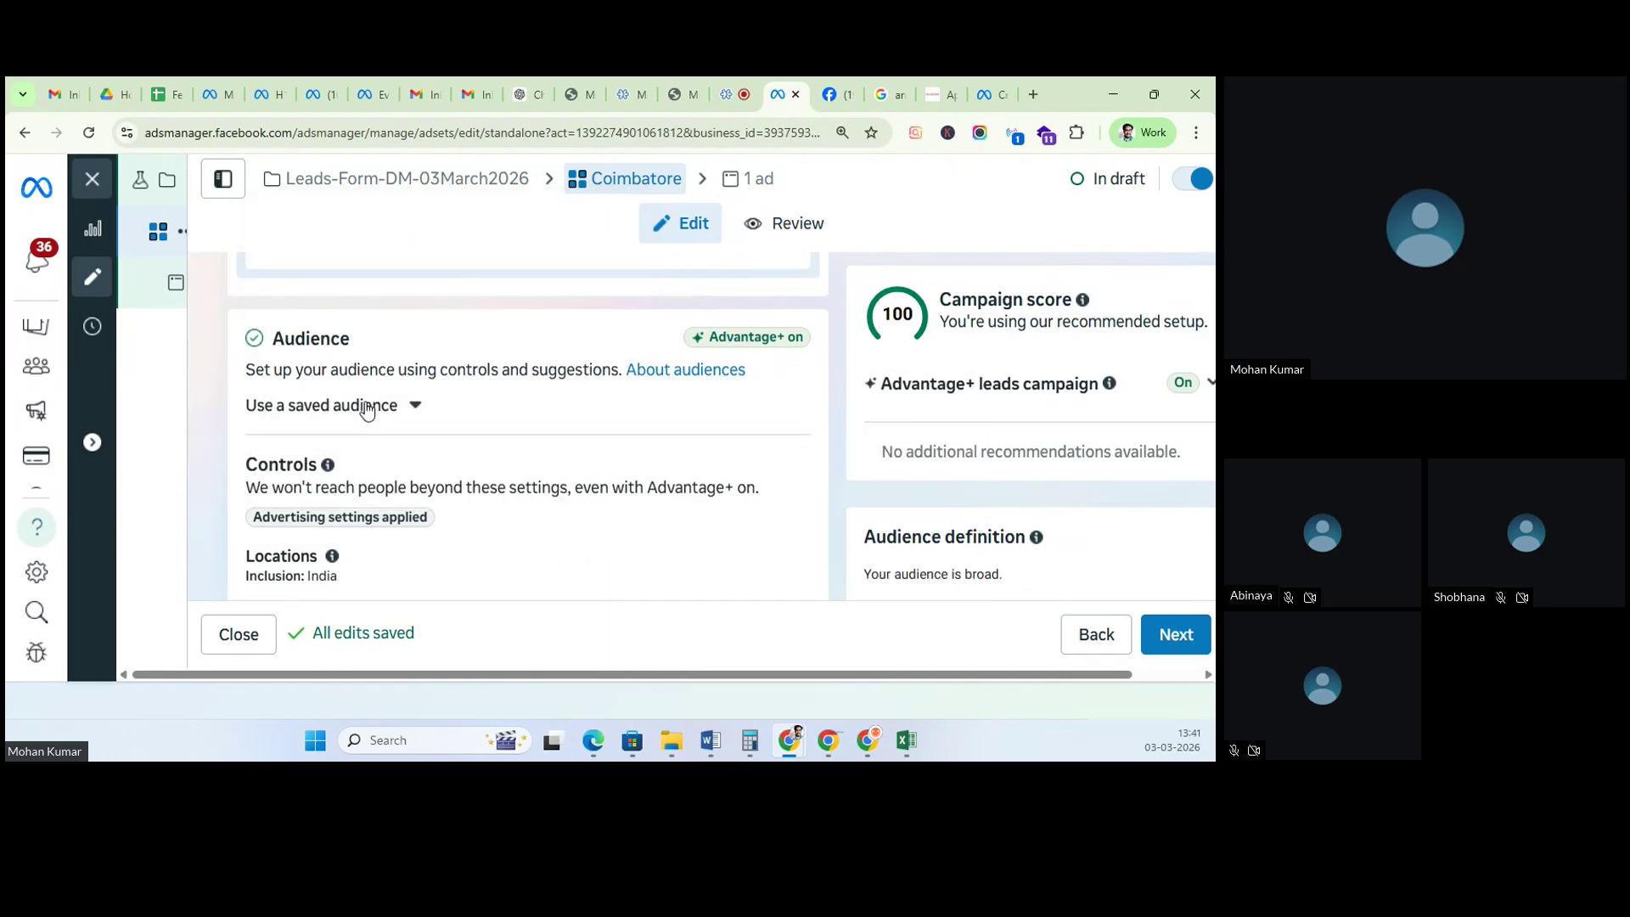
# Step: Review the location and custom audience settings loaded from the saved audience, expanding the suggestions to check age, gender and detailed targeting
pyautogui.scroll(-3, 364, 388)
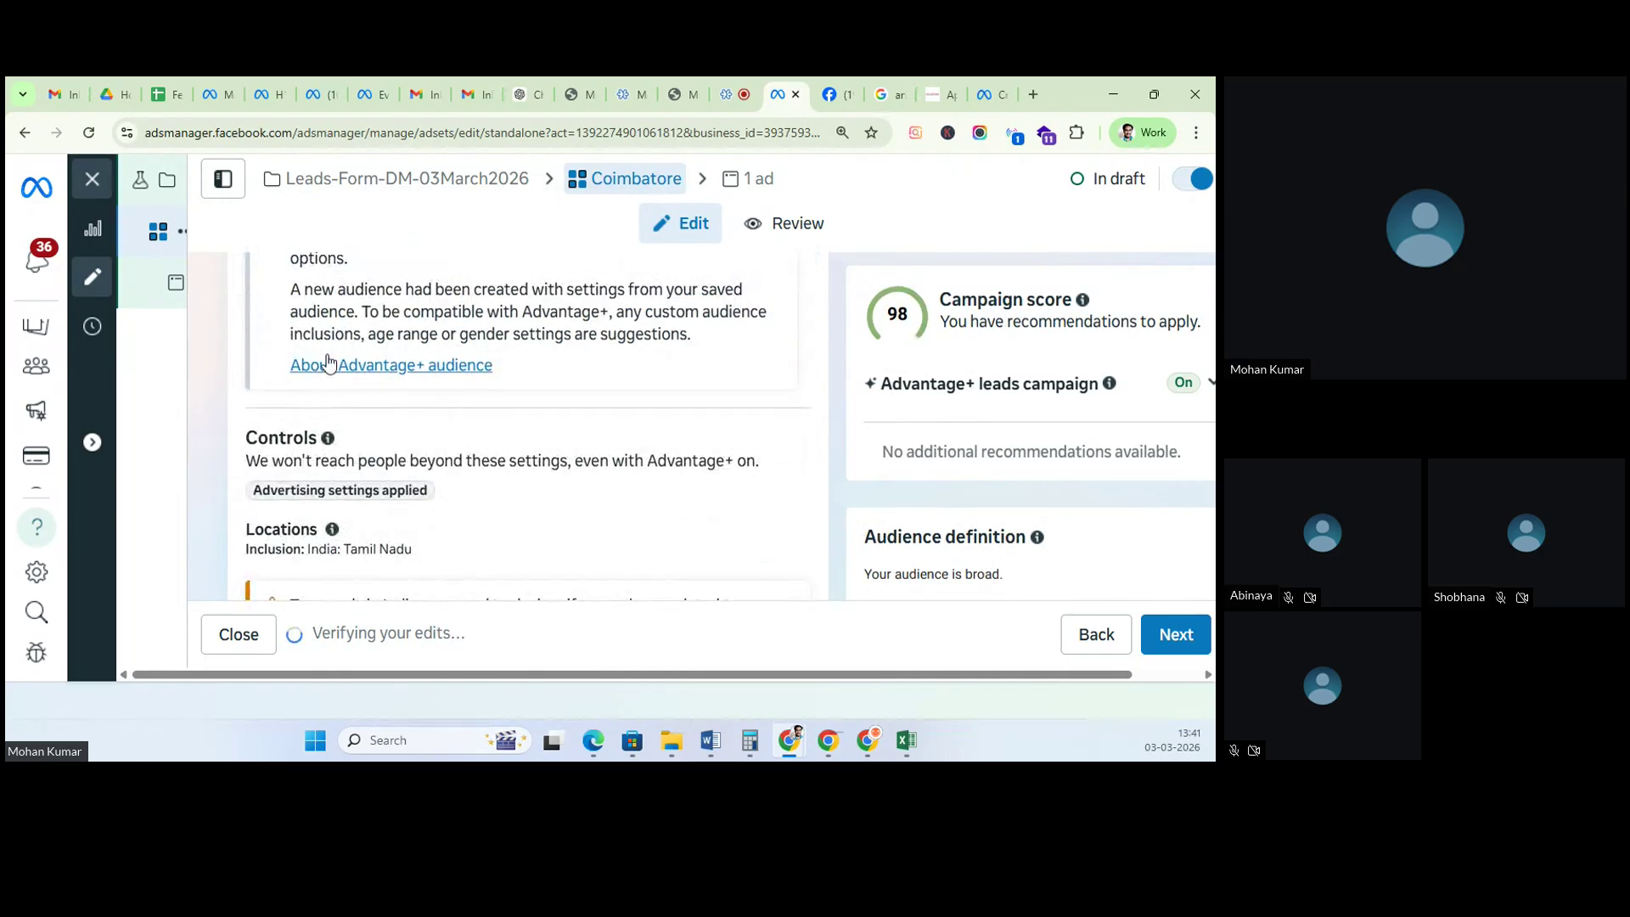
pyautogui.scroll(-2, 344, 370)
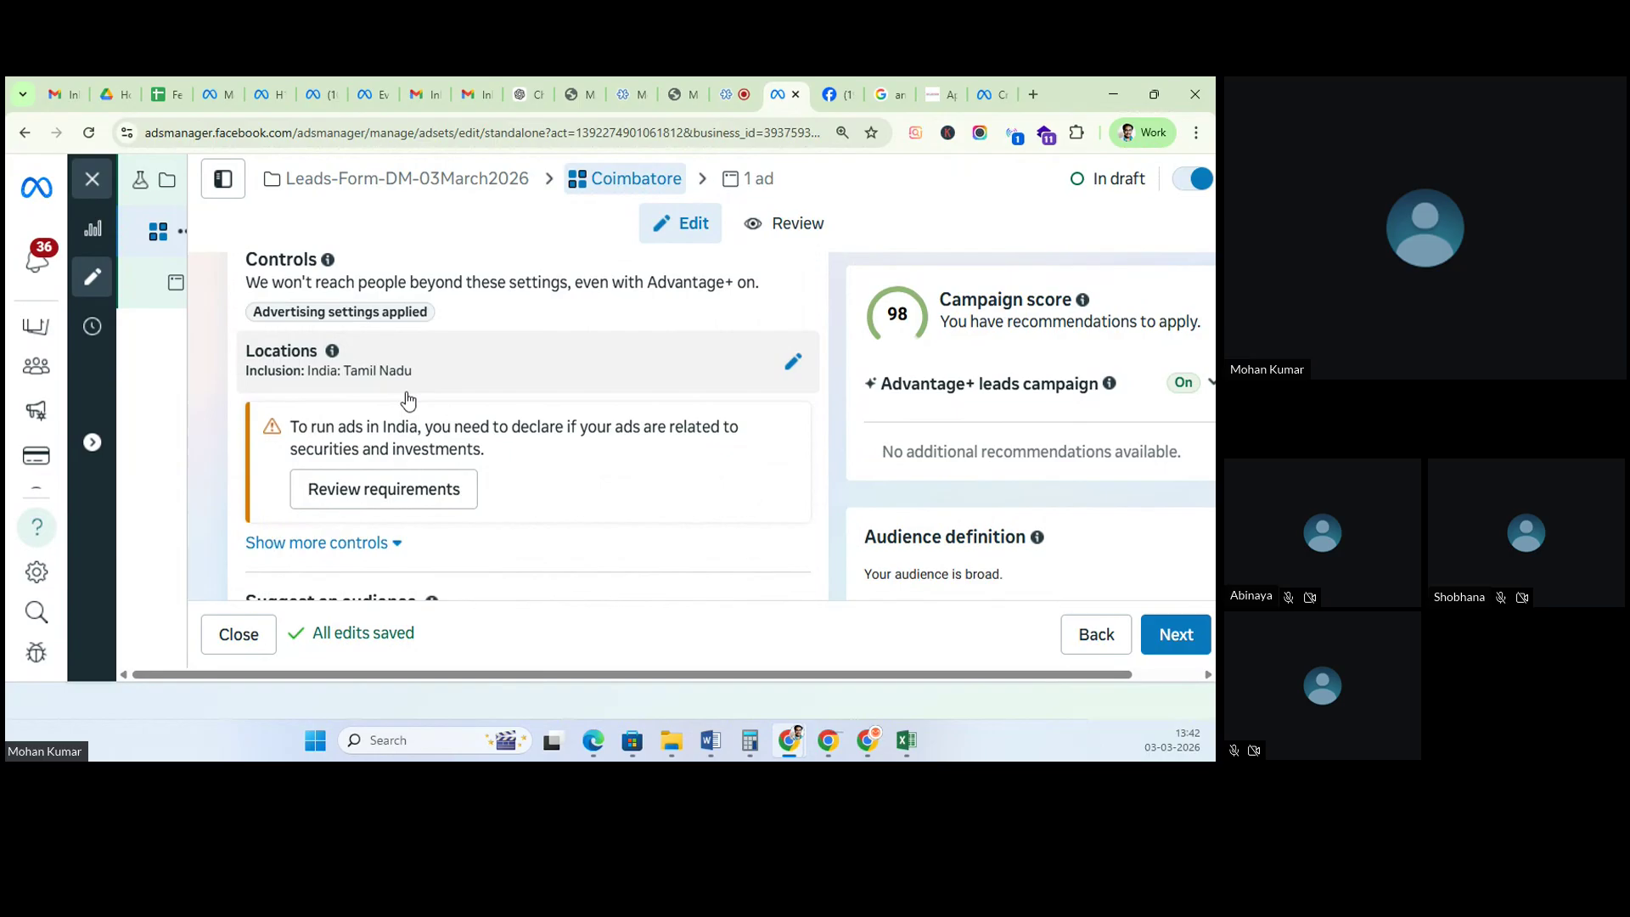
pyautogui.scroll(-2, 406, 402)
pyautogui.scroll(-2, 511, 522)
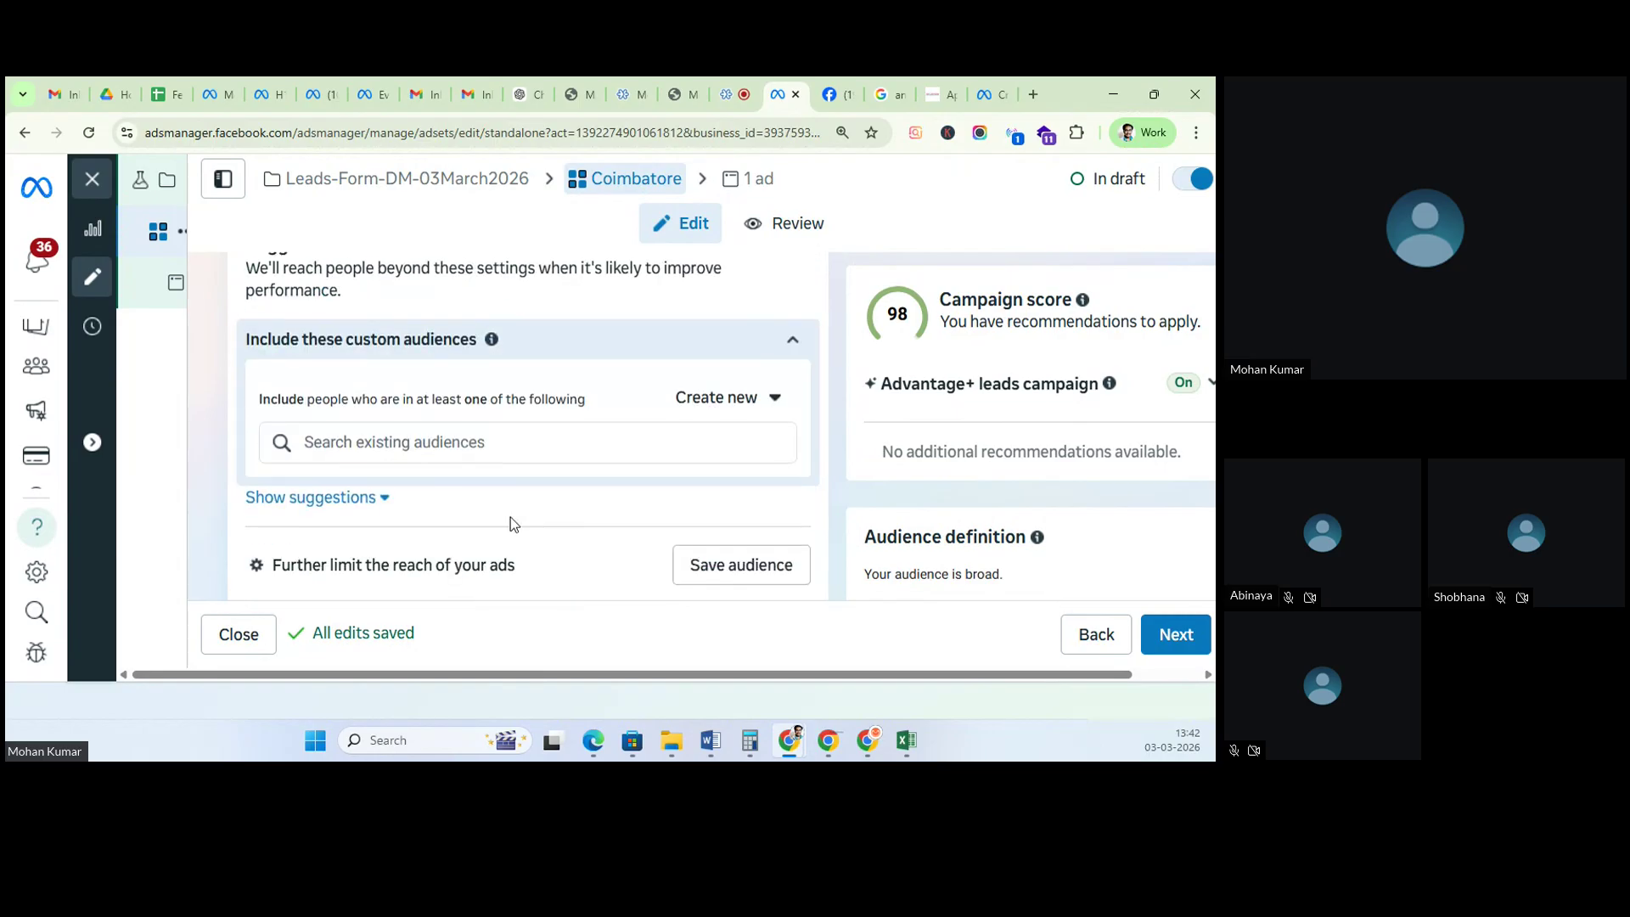
pyautogui.scroll(-1, 384, 493)
pyautogui.click(348, 408)
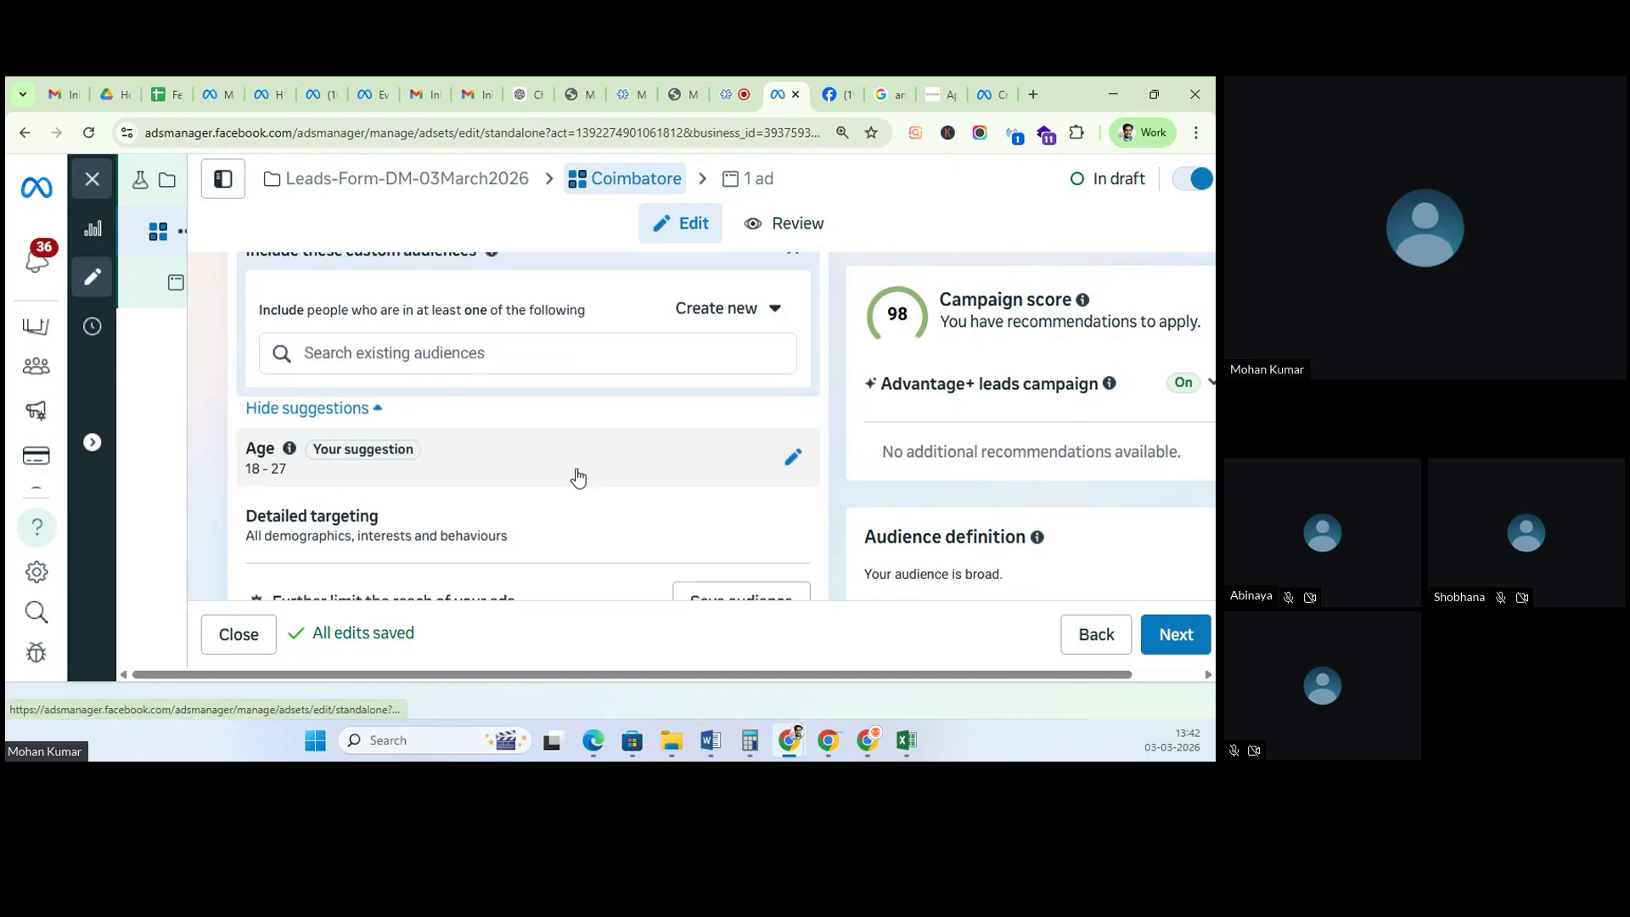
pyautogui.scroll(-1, 400, 486)
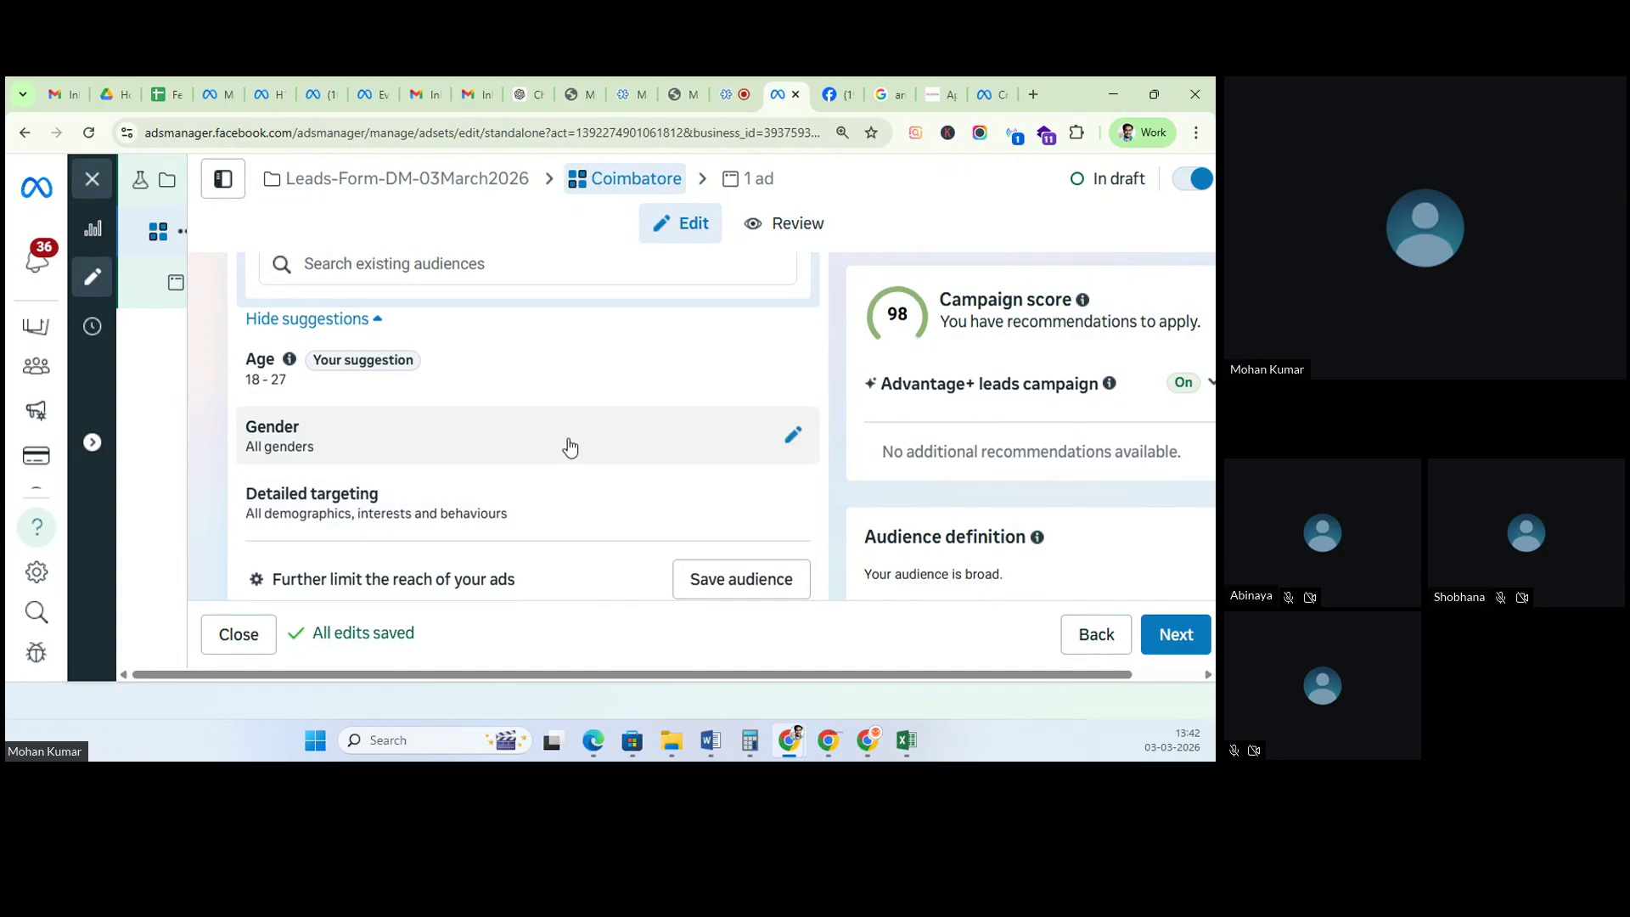
pyautogui.scroll(3, 565, 441)
pyautogui.scroll(6, 568, 438)
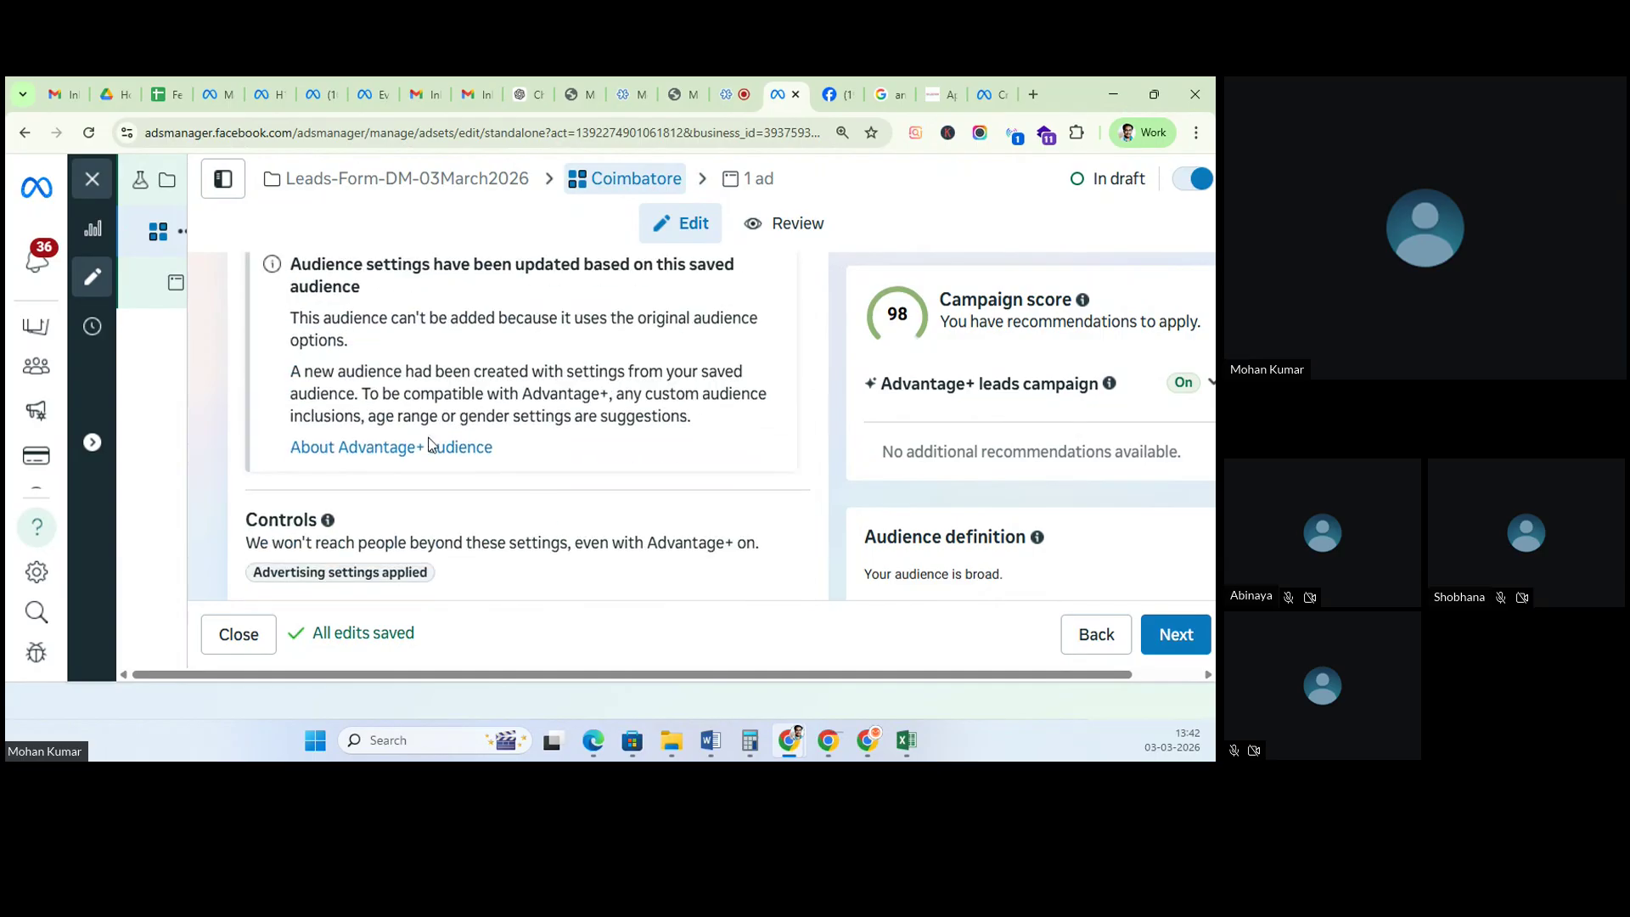
# Step: Browse the list of saved audiences again and close it without choosing another one
pyautogui.click(386, 500)
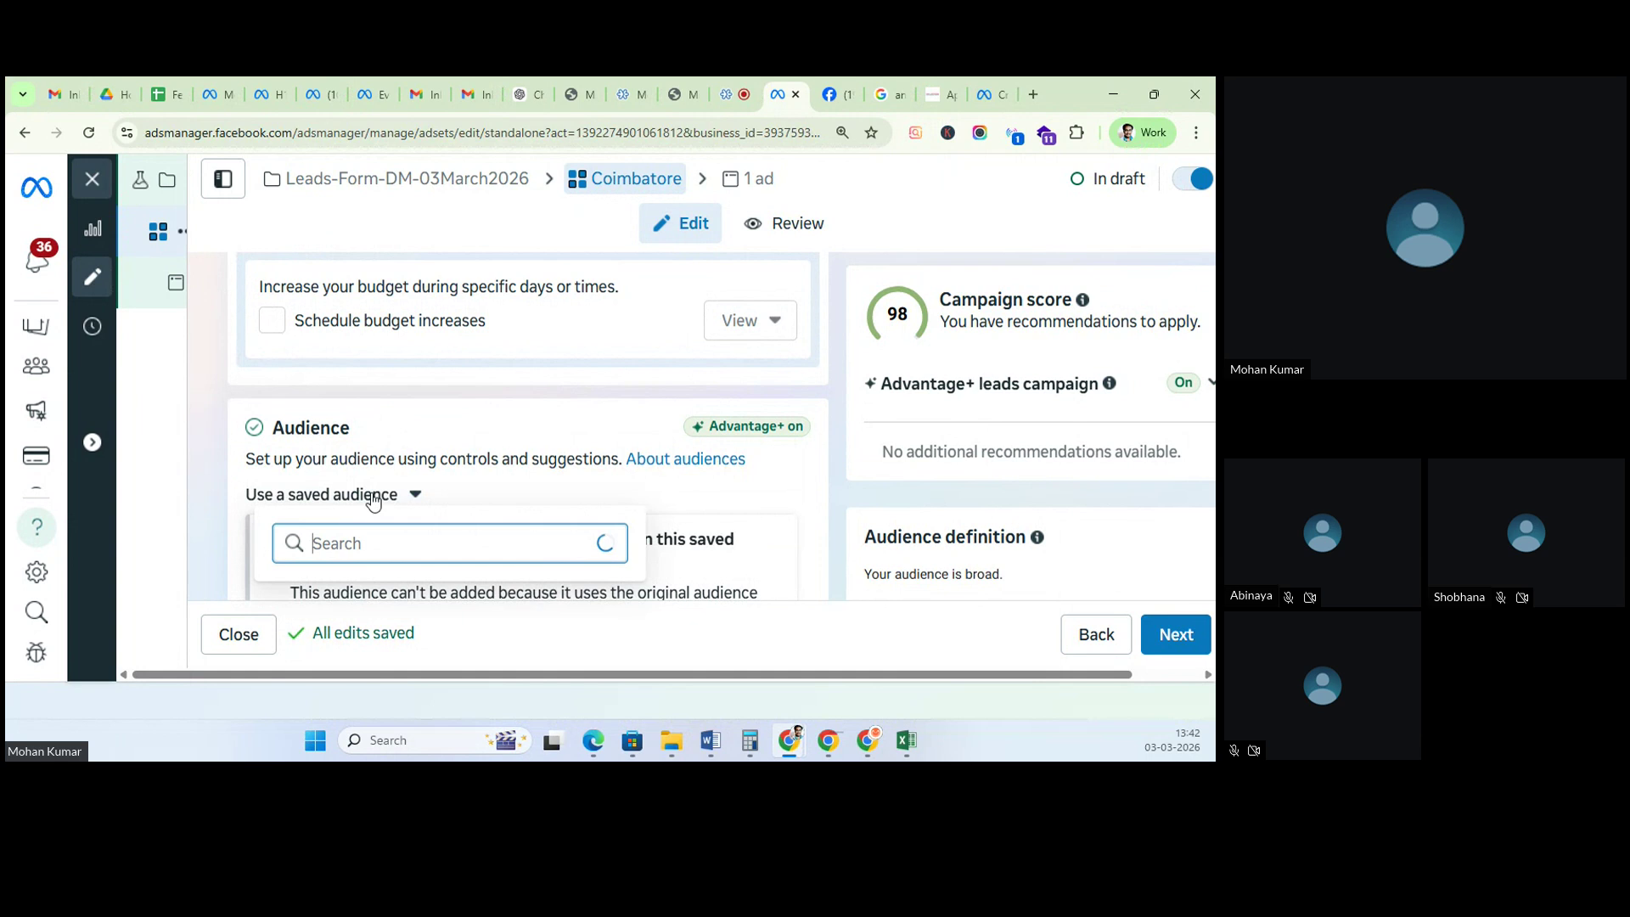
pyautogui.click(767, 486)
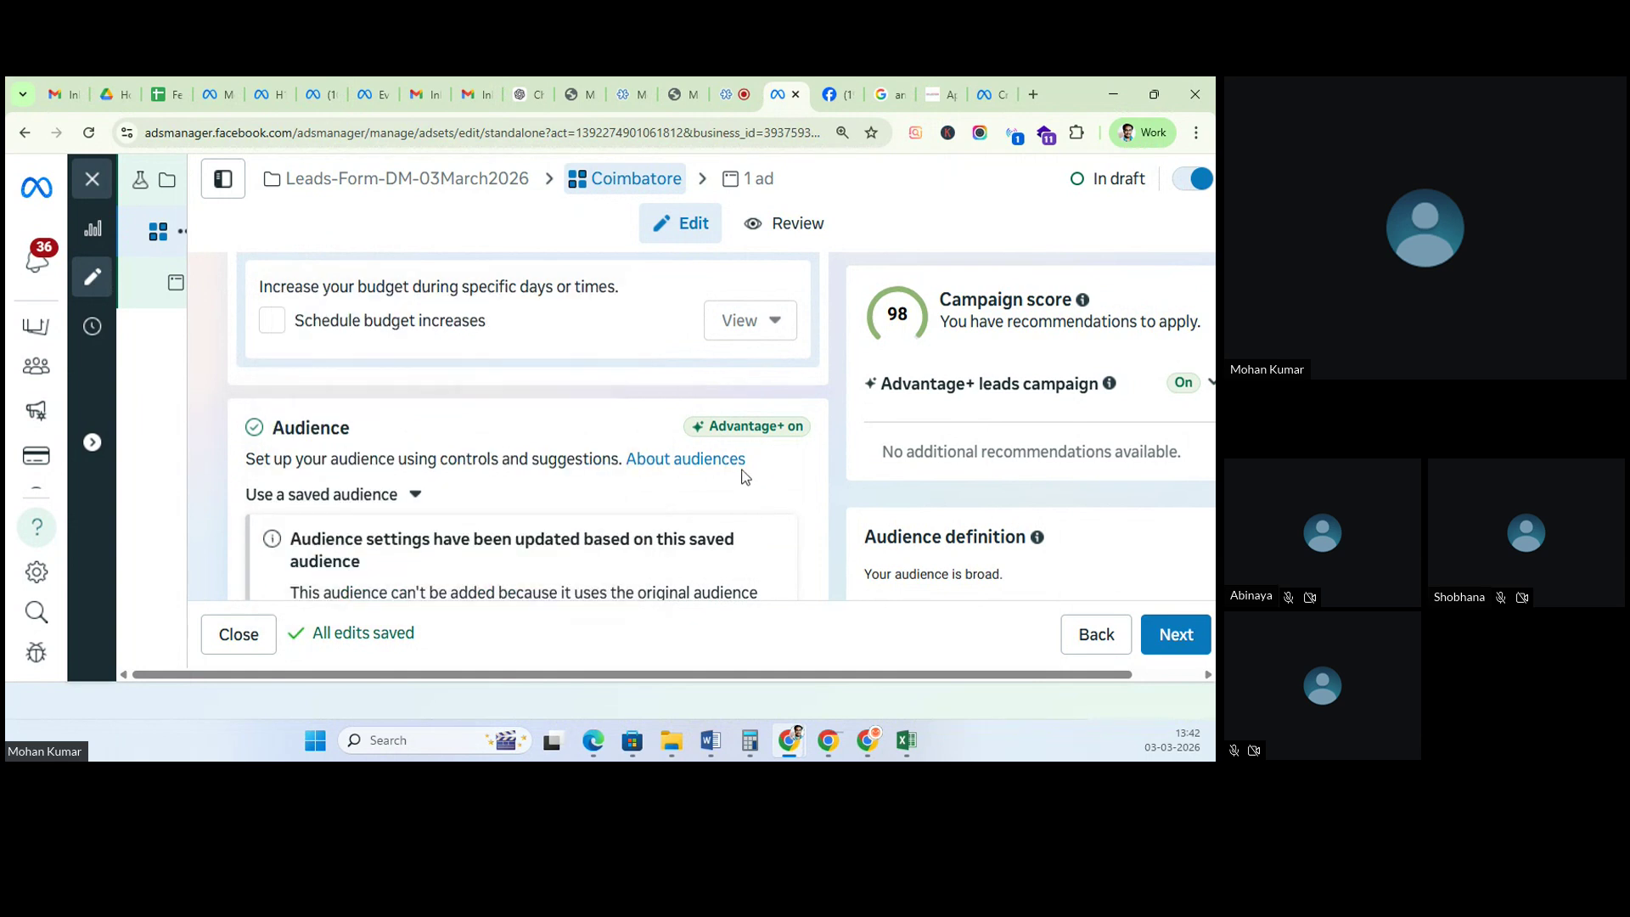
pyautogui.scroll(-1, 709, 472)
pyautogui.click(407, 406)
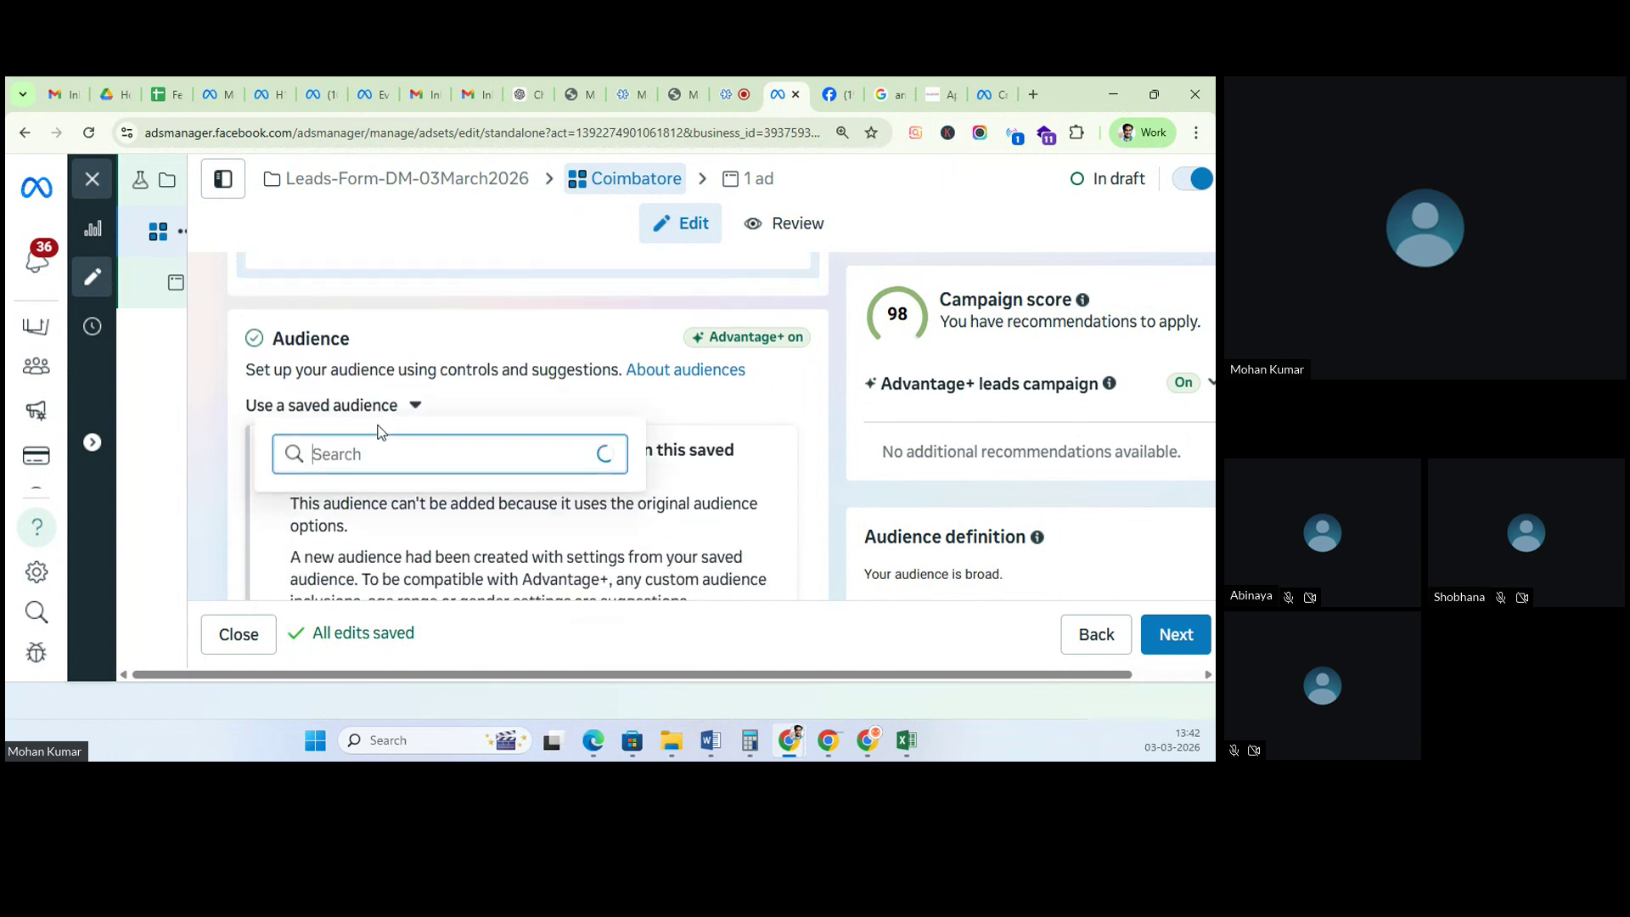
pyautogui.scroll(-5, 400, 313)
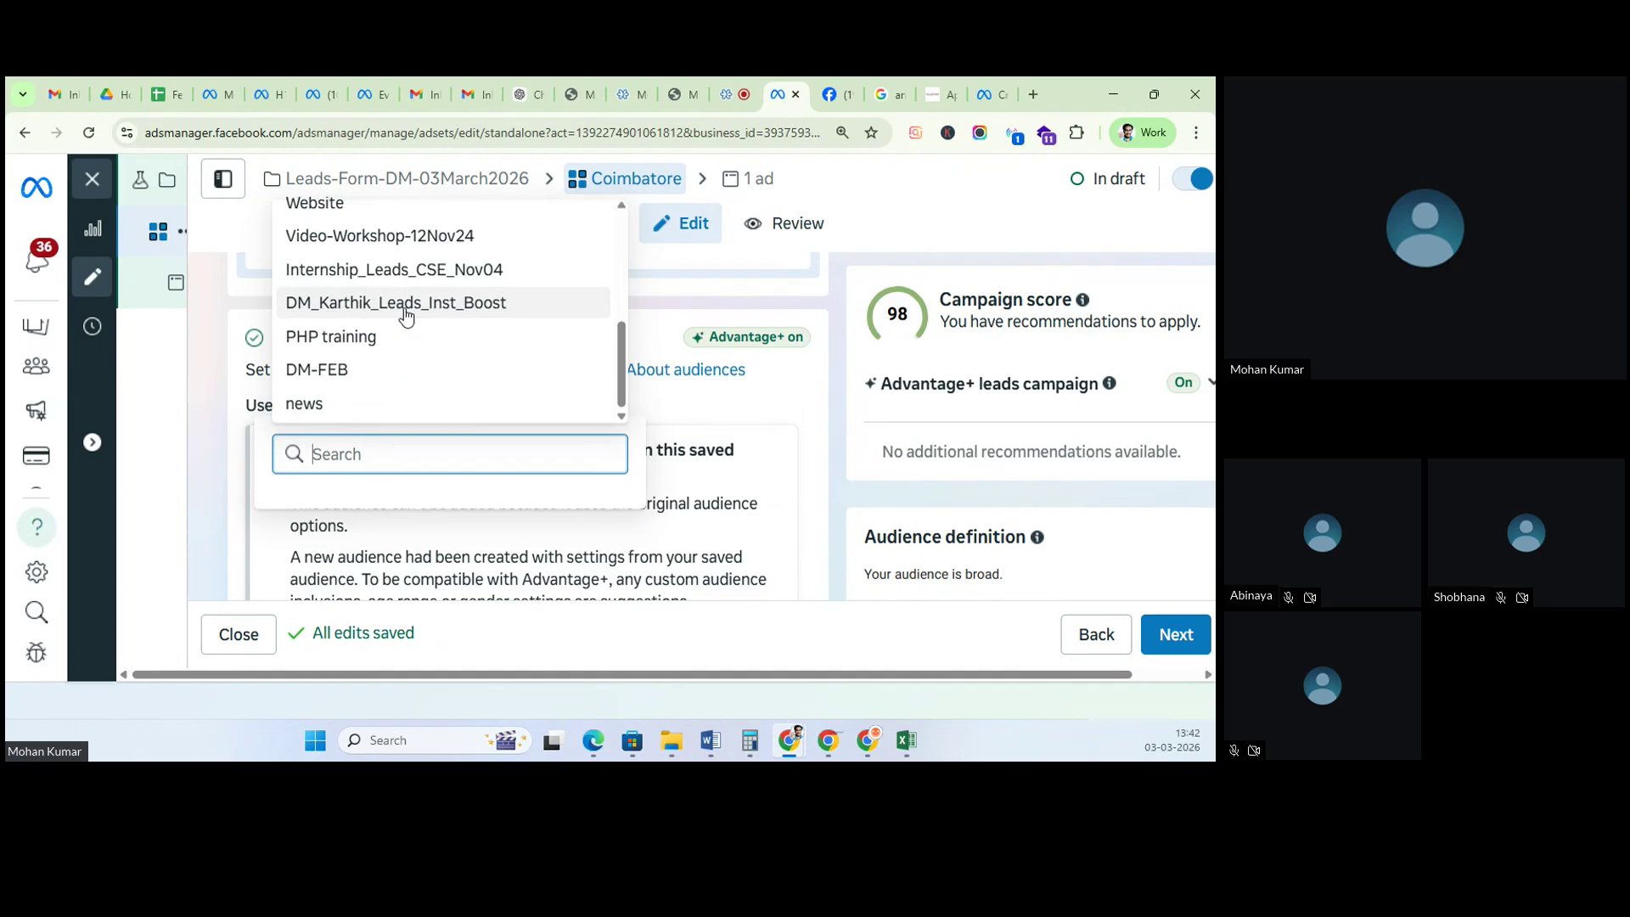
pyautogui.click(746, 397)
# Step: Open the Locations control for editing, try the option to reach more people likely to respond, and turn it off again
pyautogui.scroll(-3, 730, 426)
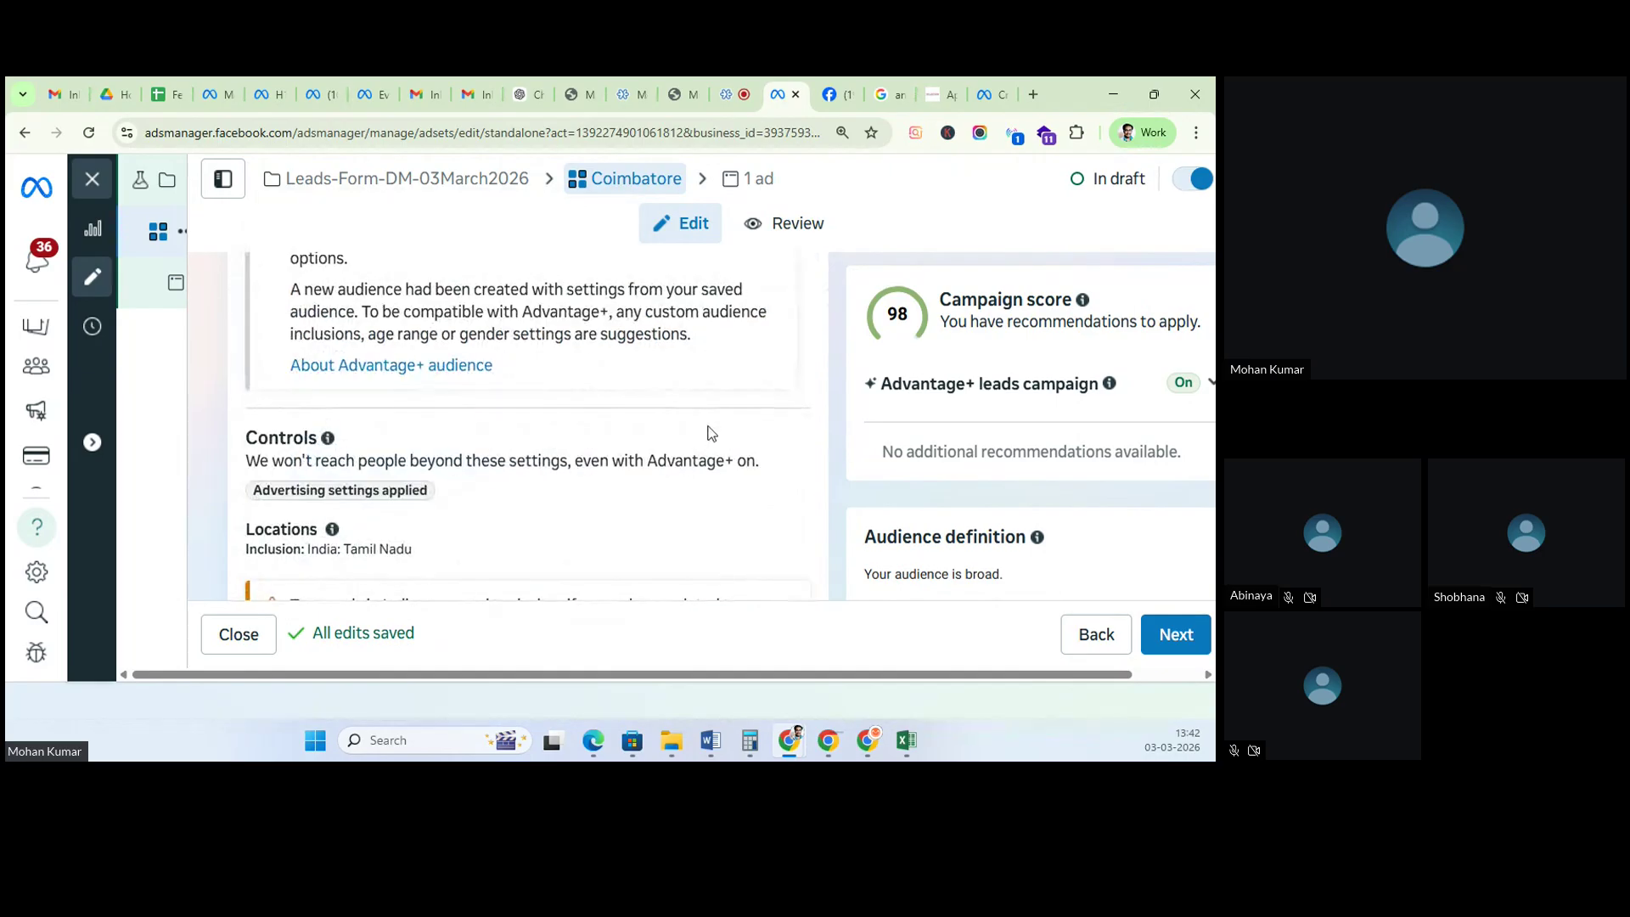
pyautogui.scroll(-2, 363, 504)
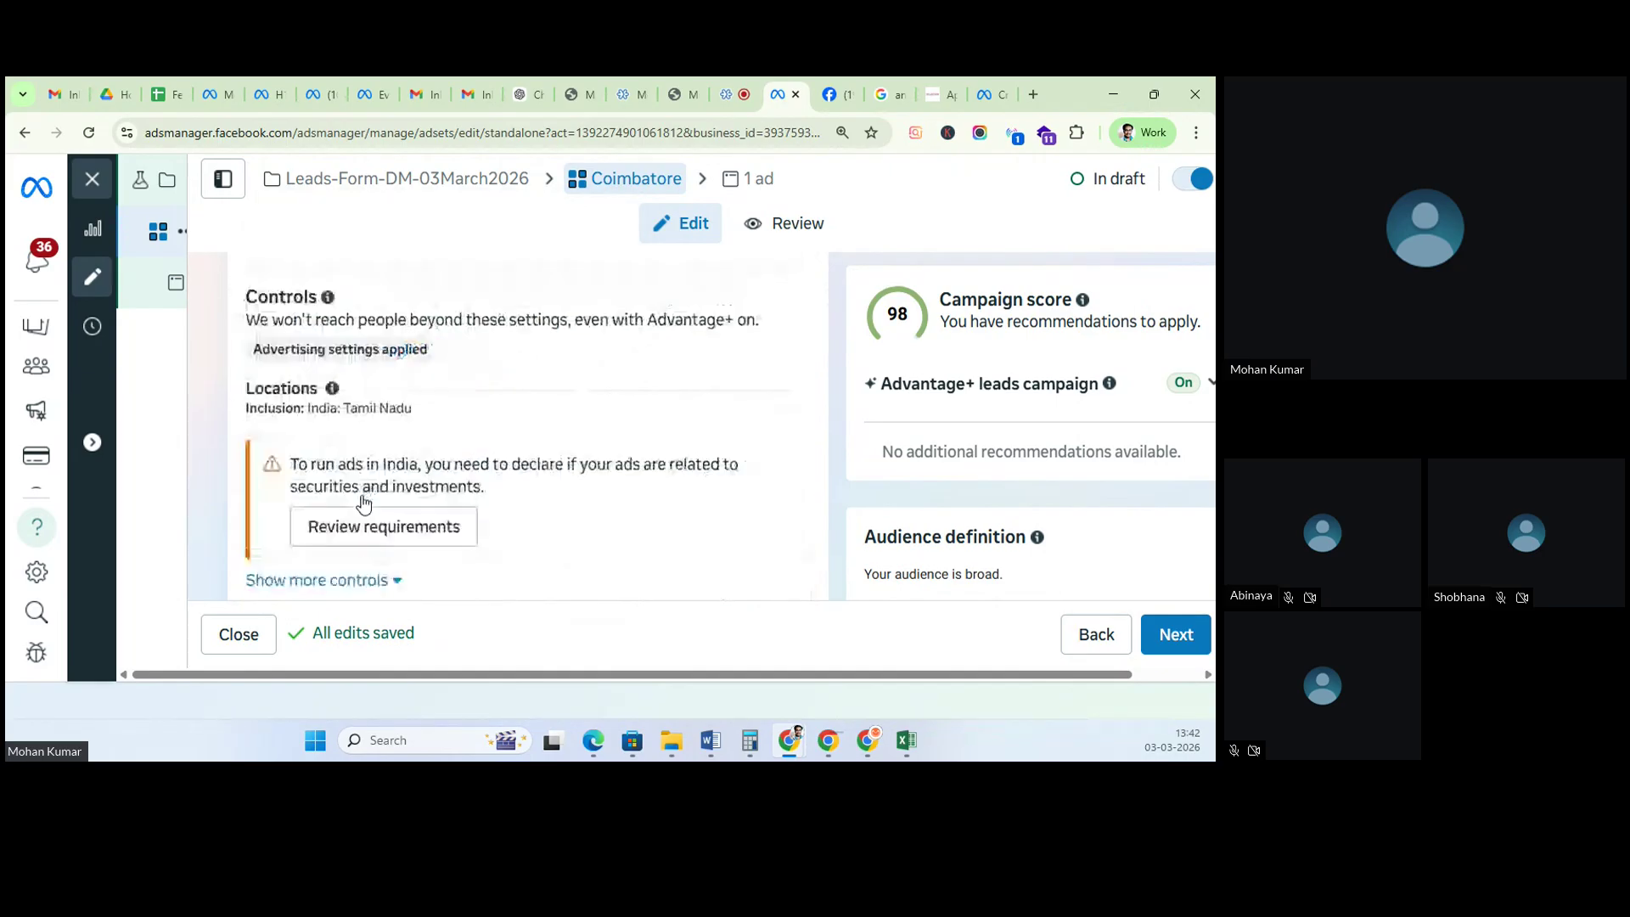
pyautogui.click(782, 371)
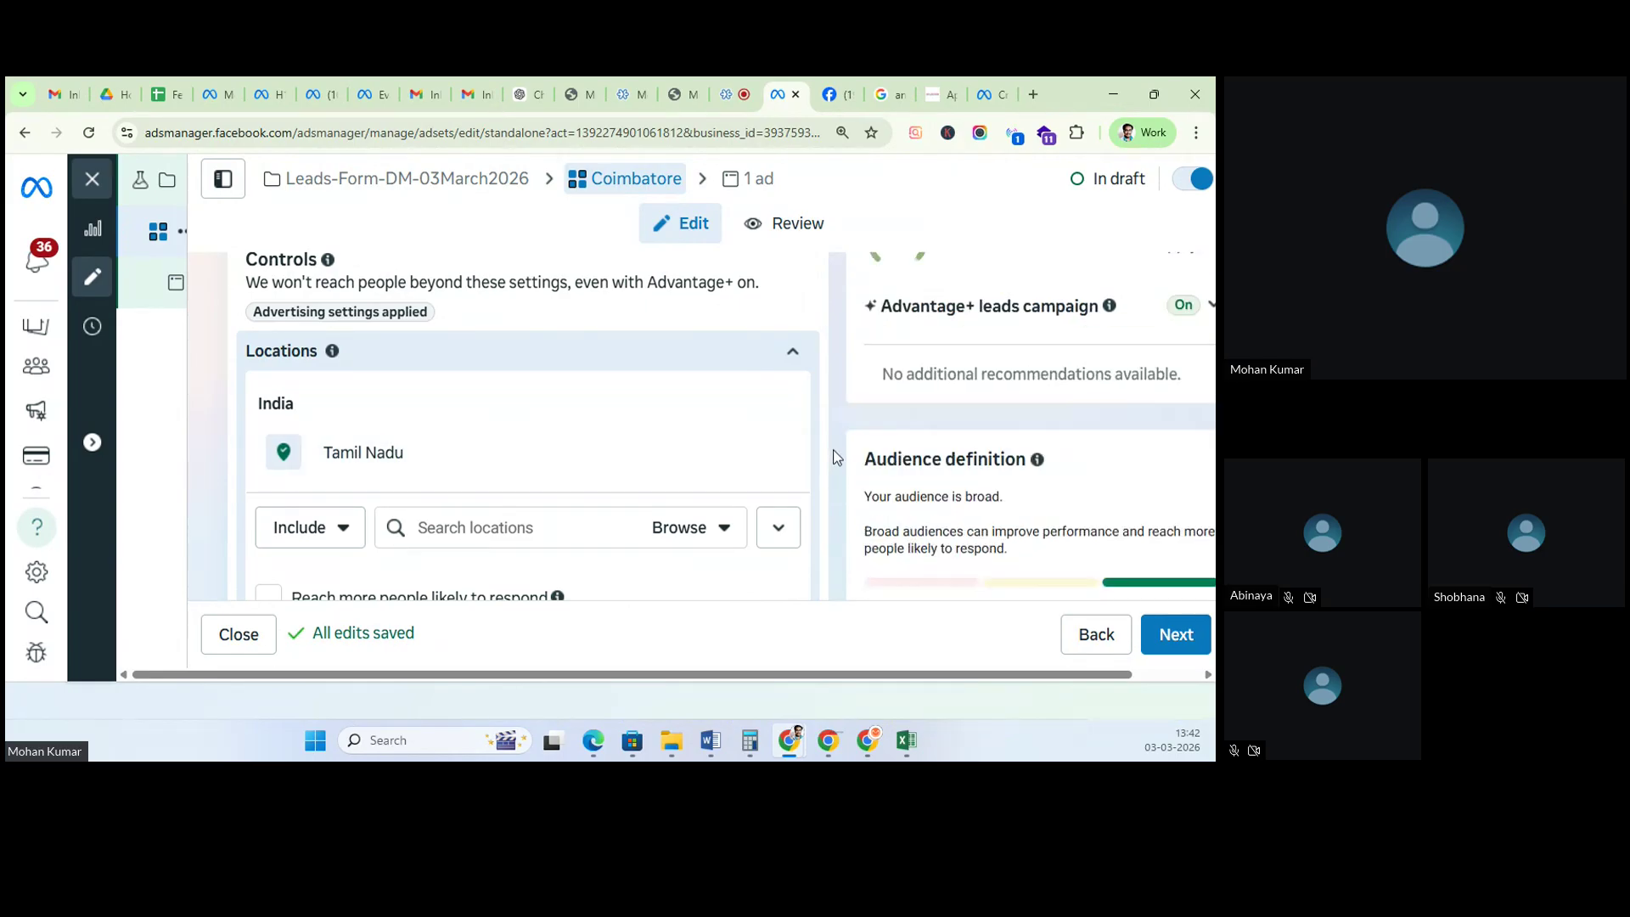
pyautogui.scroll(-2, 418, 574)
pyautogui.click(269, 419)
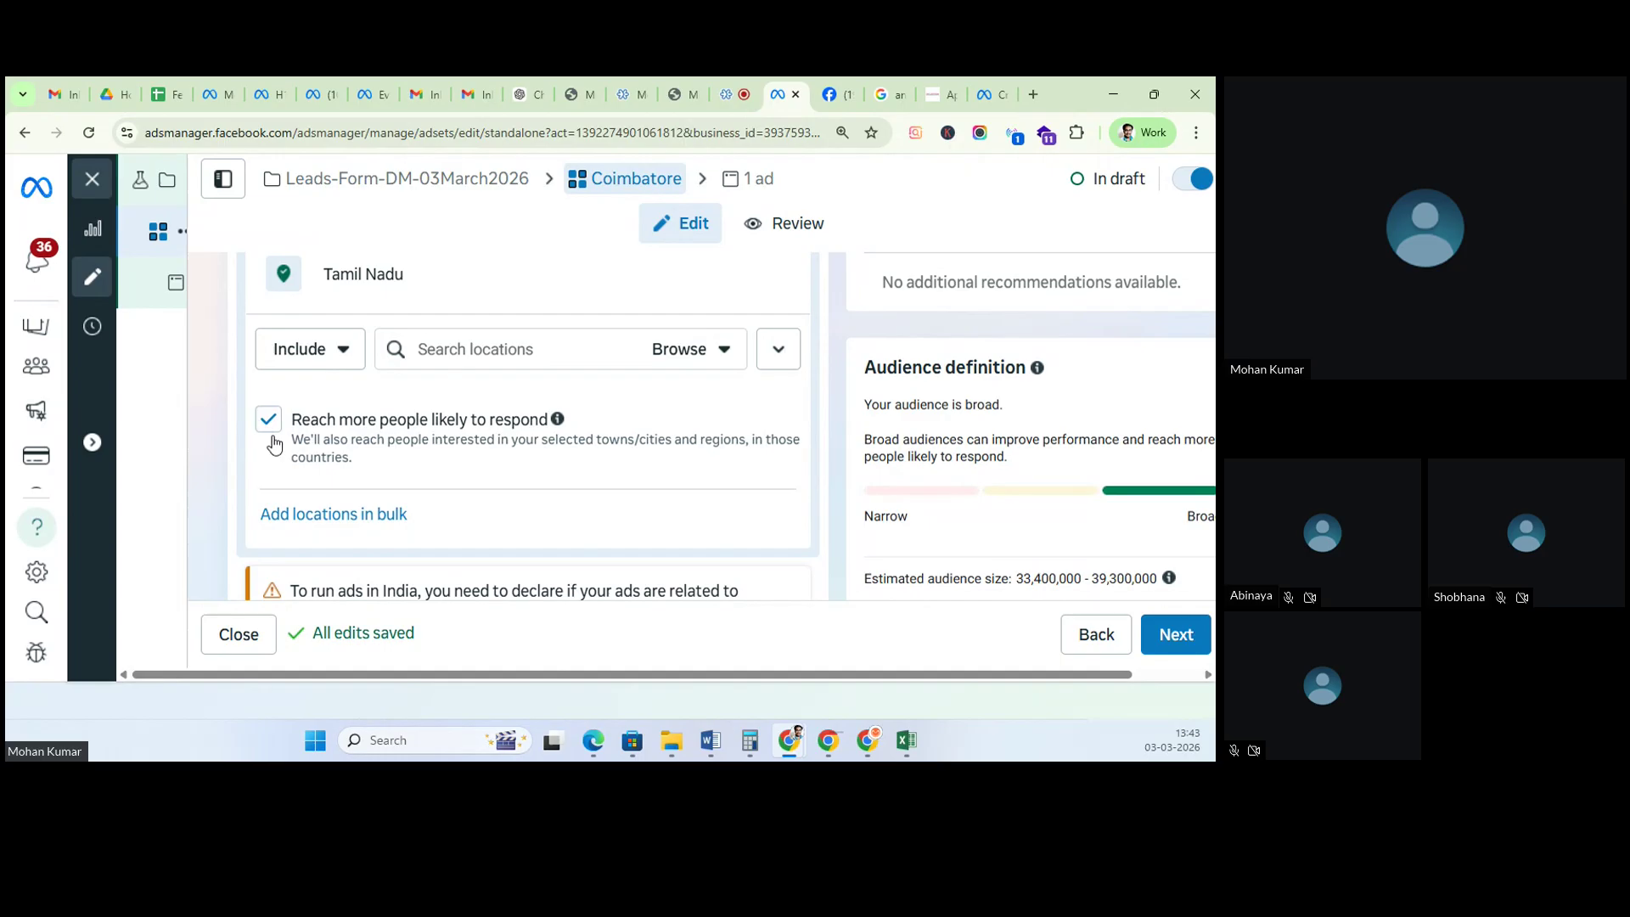
pyautogui.click(267, 422)
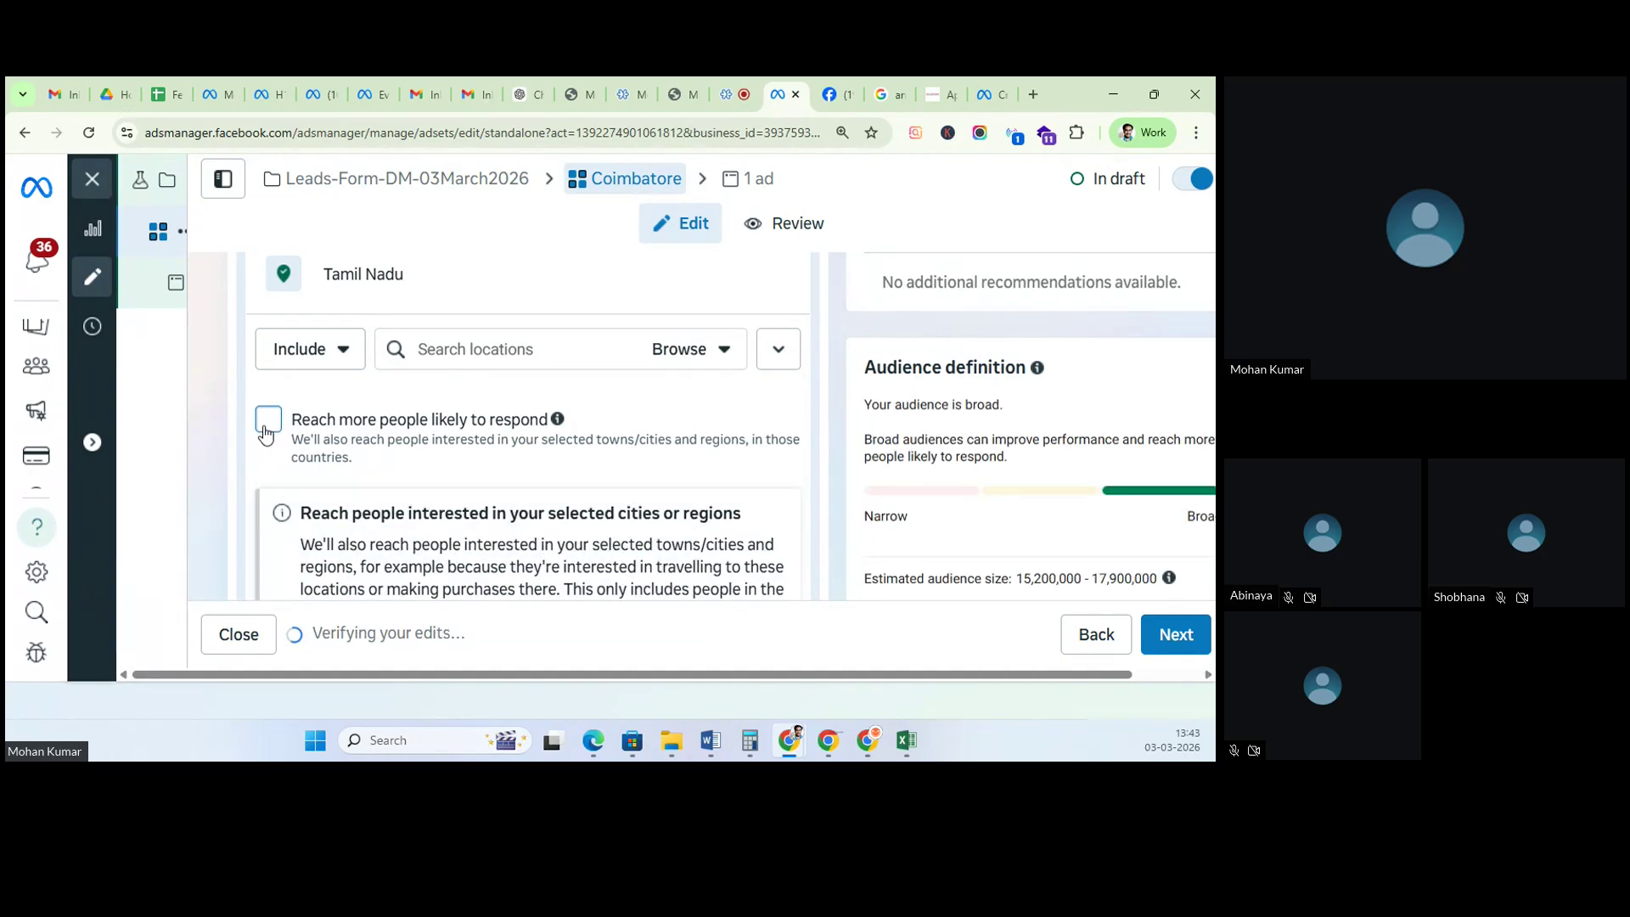
# Step: Add the Digital marketing (marketing) interest to the people included under Detailed targeting
pyautogui.scroll(-4, 344, 459)
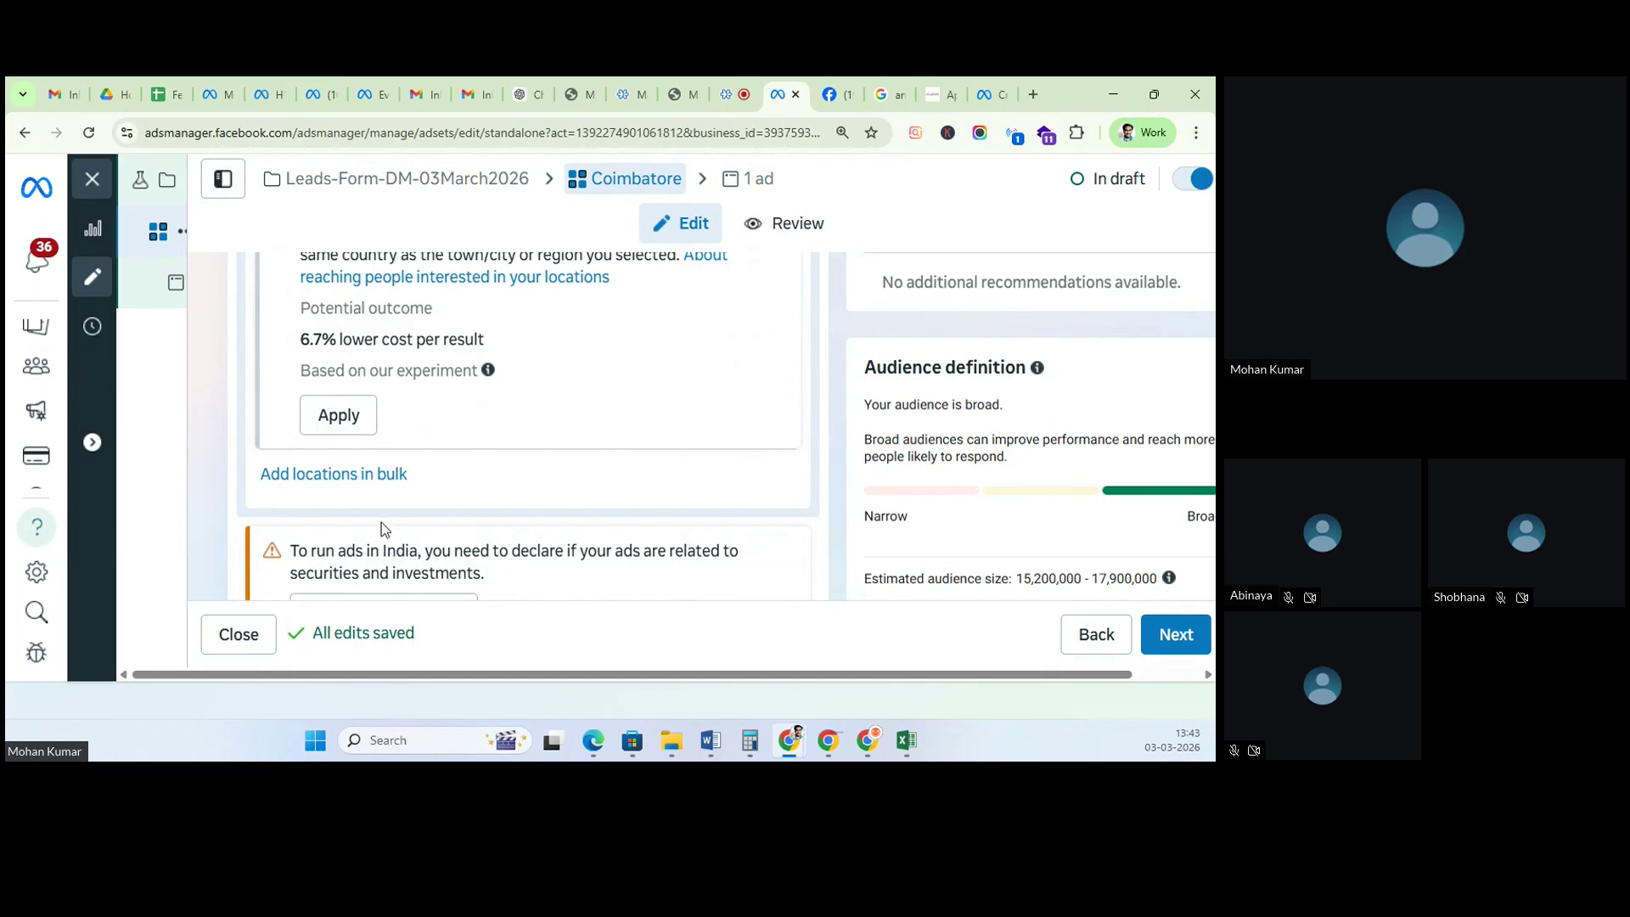
pyautogui.scroll(-3, 380, 526)
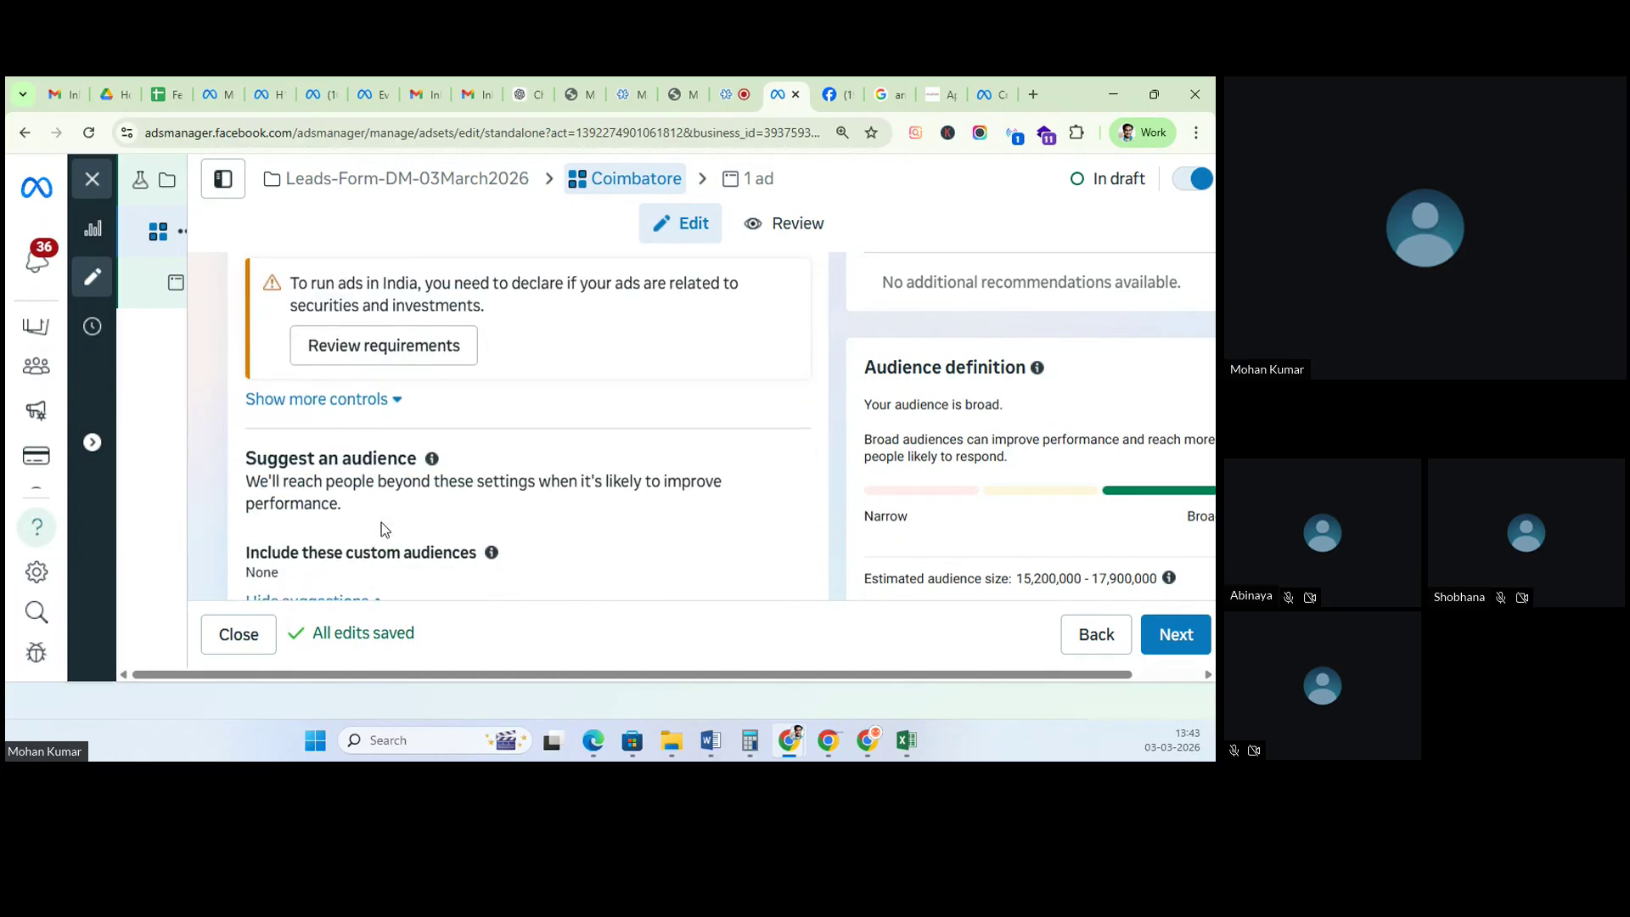
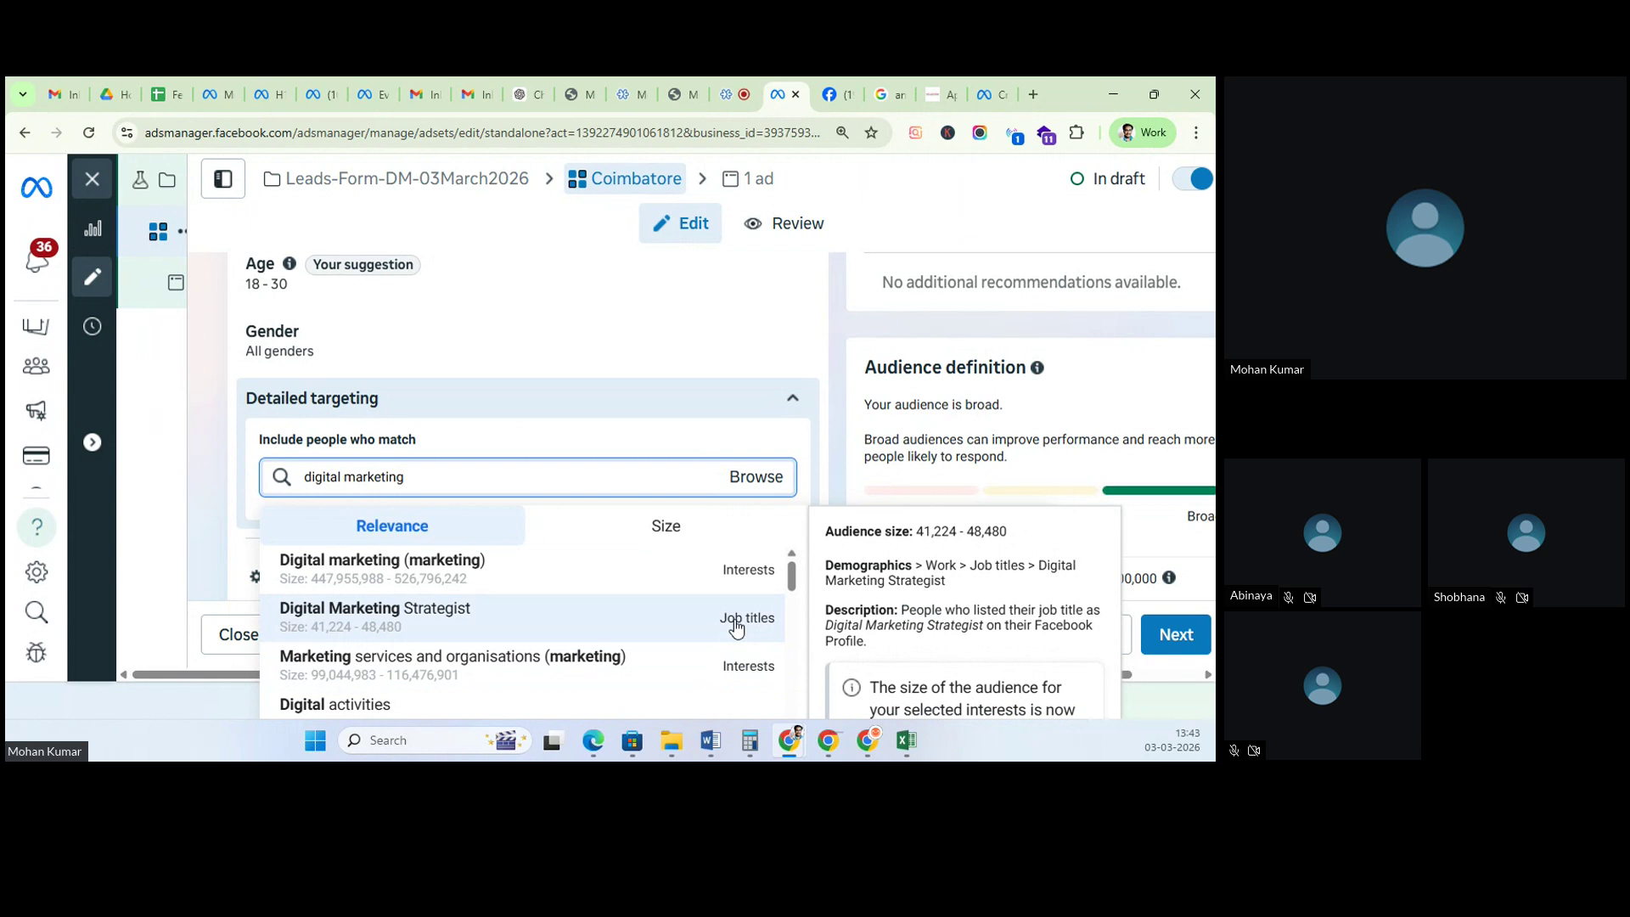
pyautogui.click(433, 580)
pyautogui.click(216, 481)
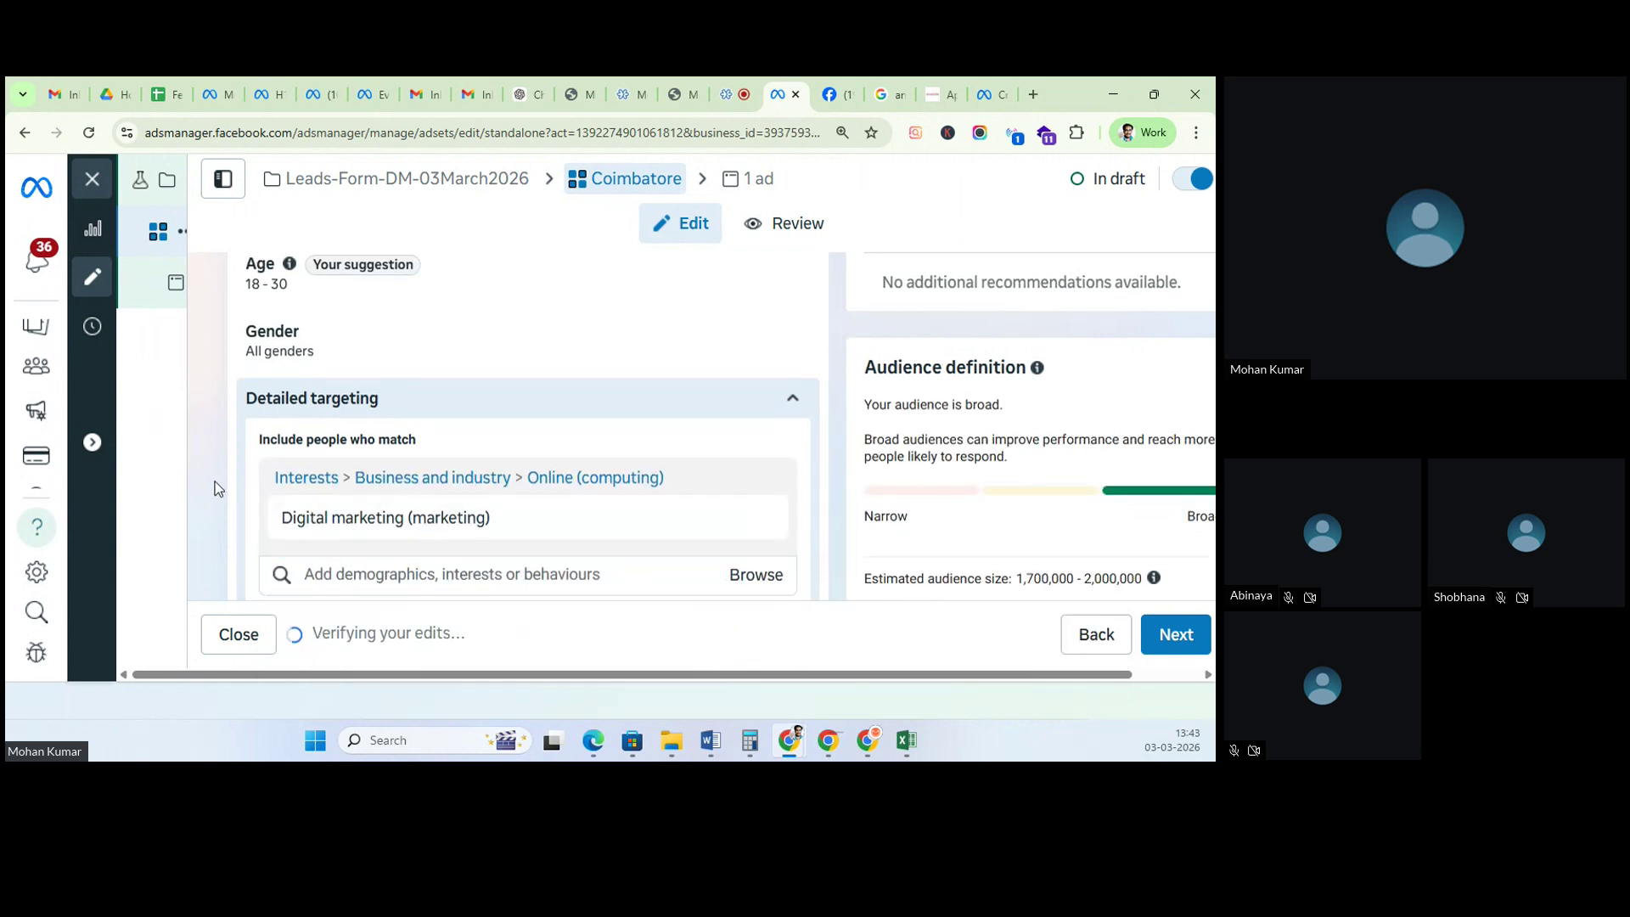
# Step: Narrow the detailed targeting by adding the Entry-level job (careers) interest as a condition people must also match
pyautogui.scroll(-2, 215, 481)
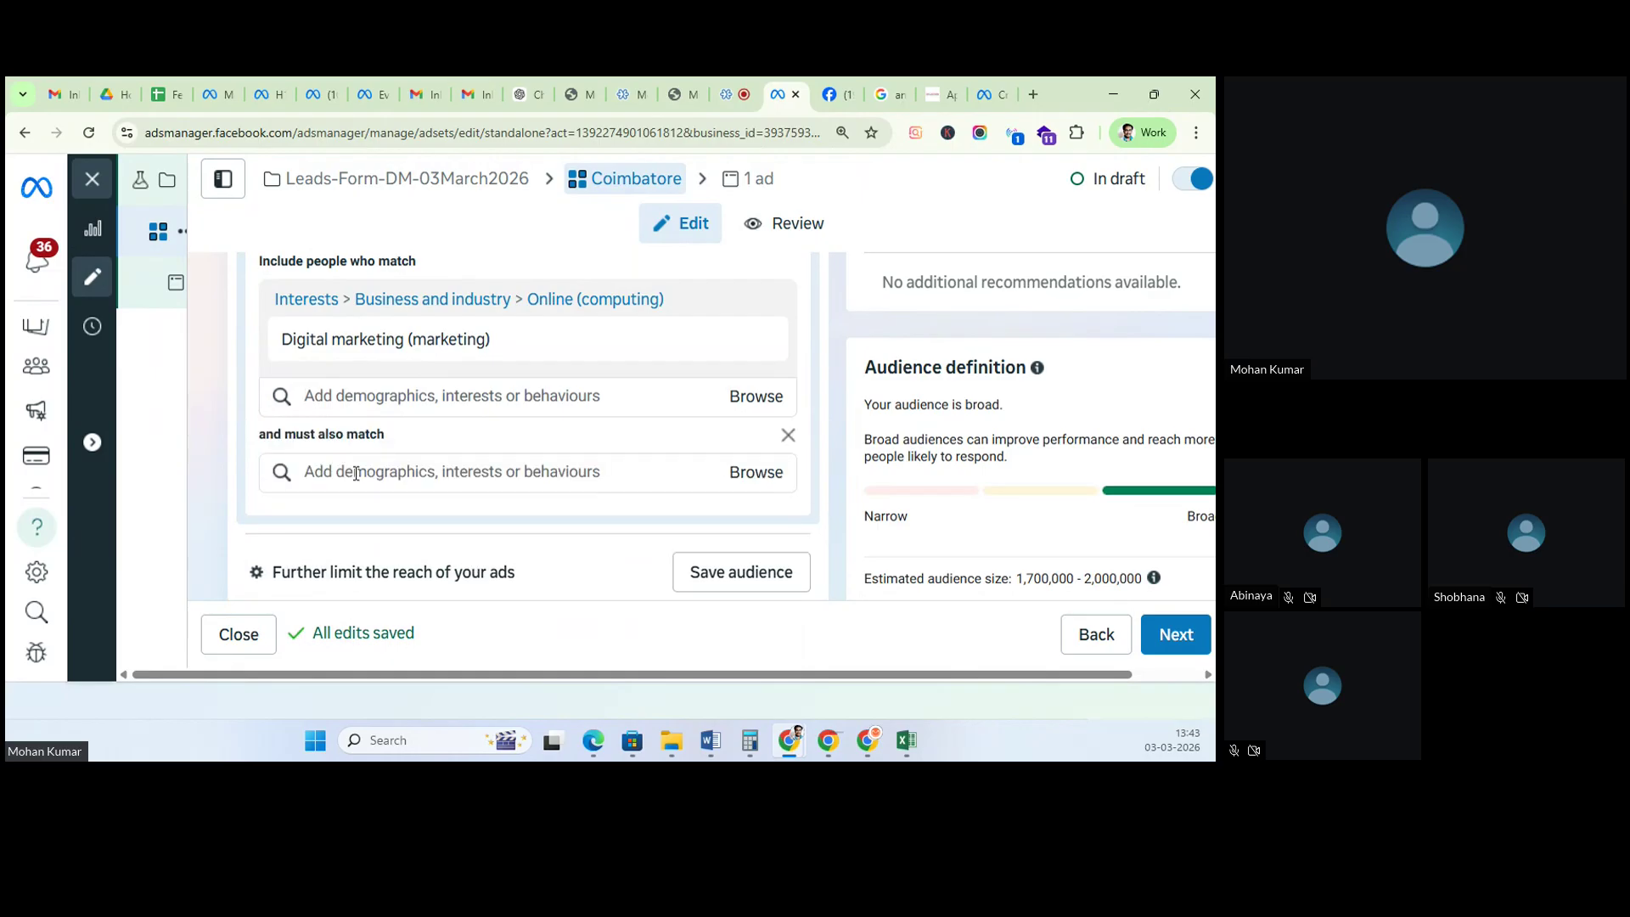
pyautogui.click(356, 473)
pyautogui.write('entry')
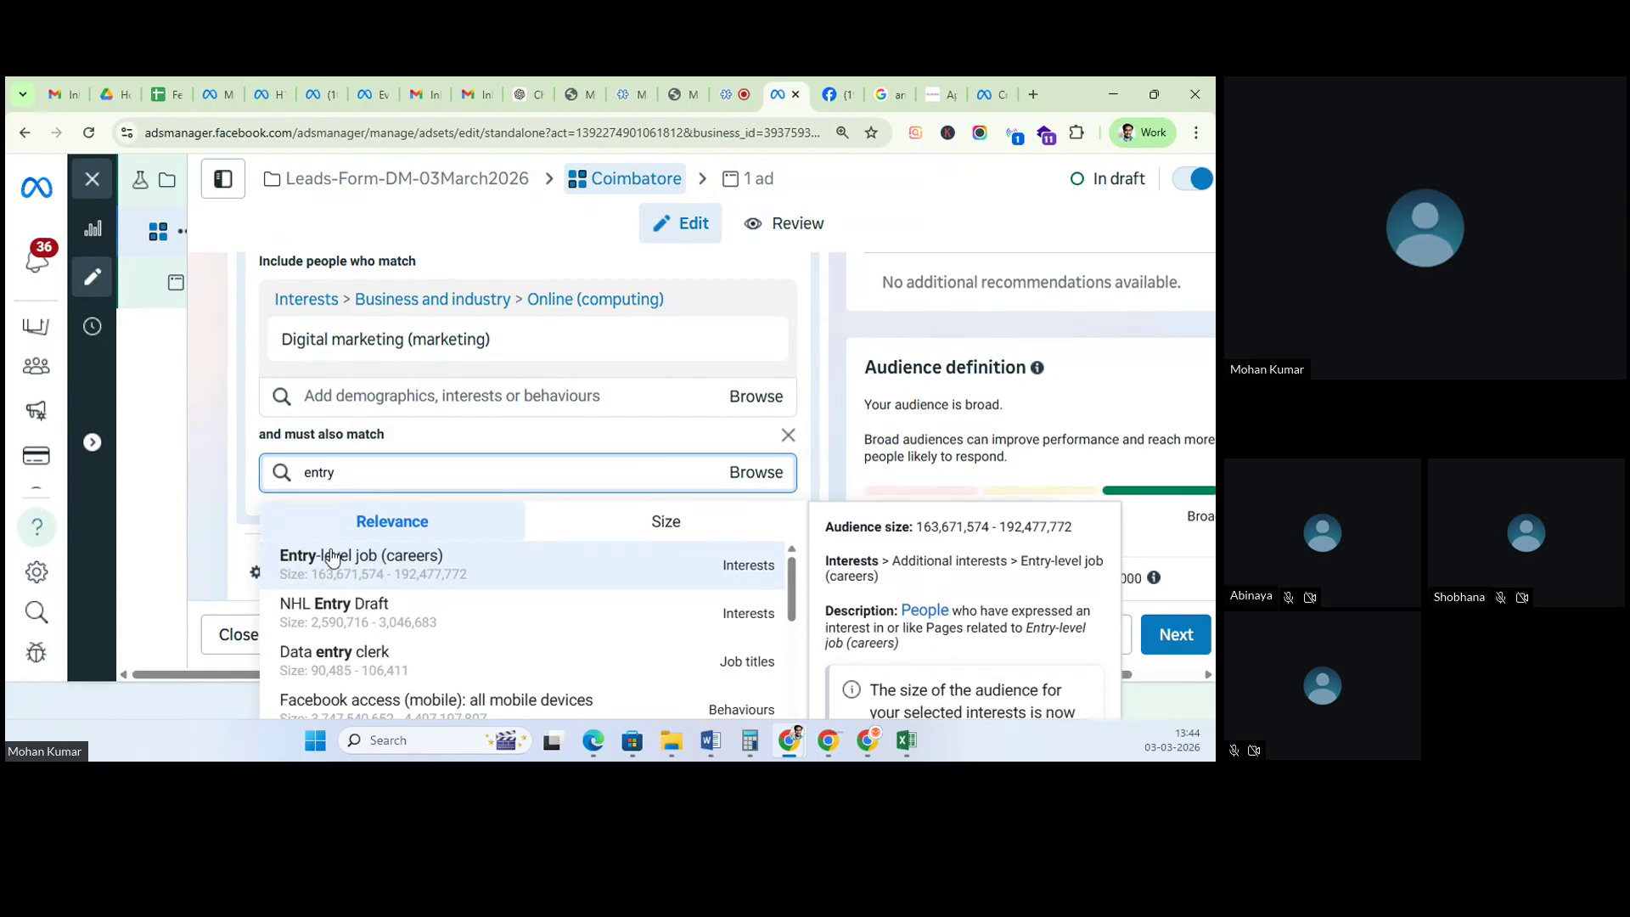
pyautogui.click(332, 558)
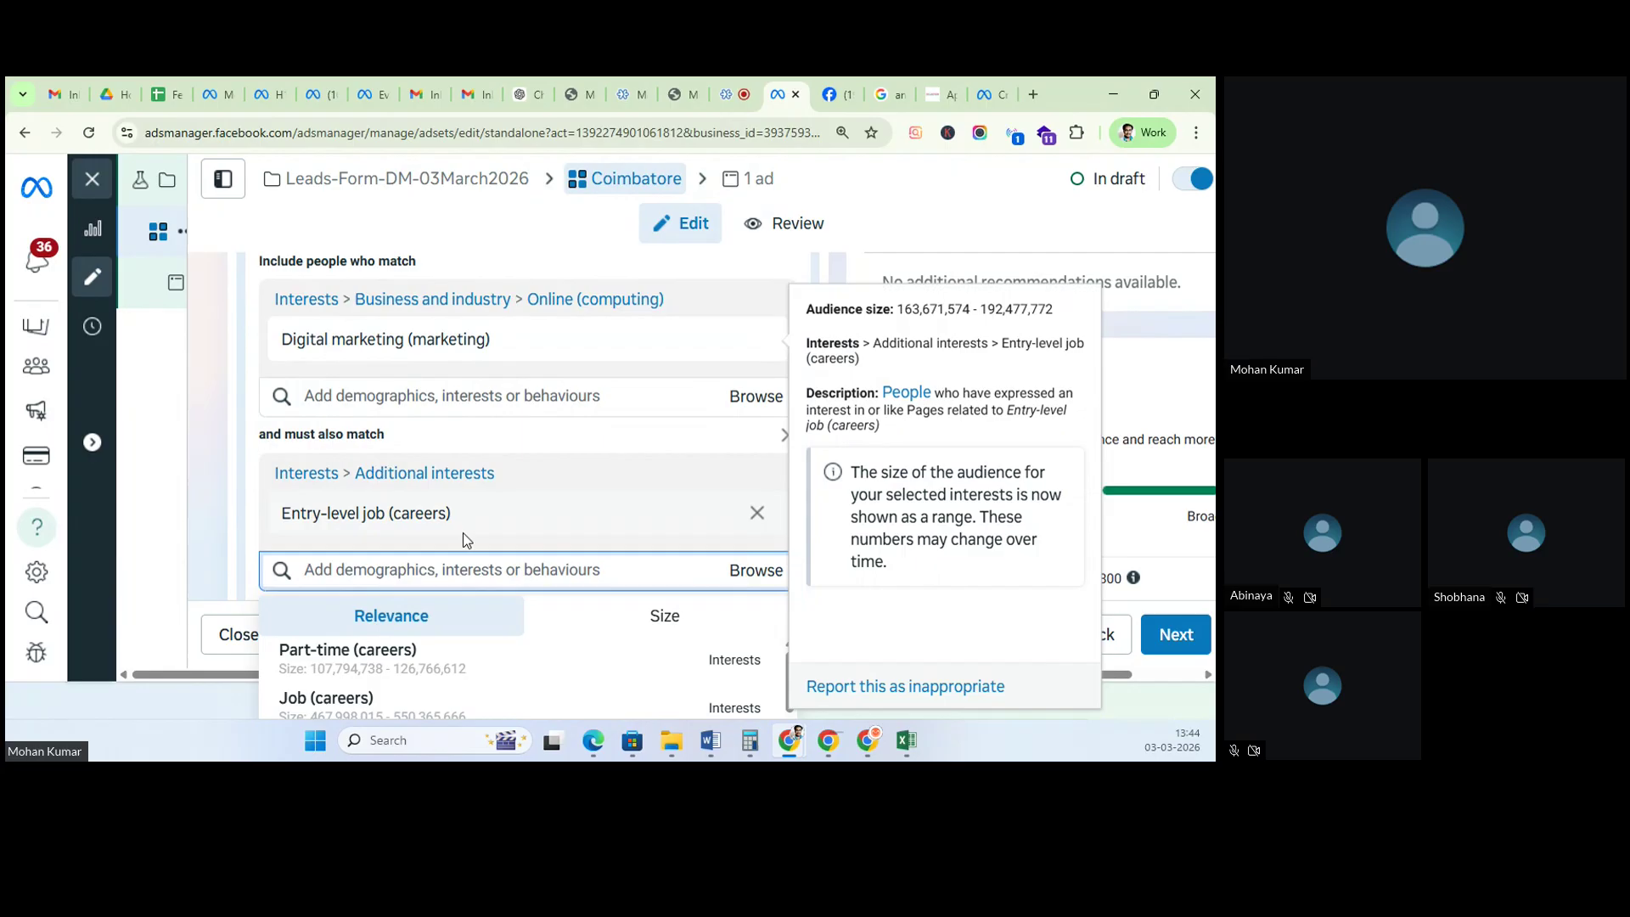
pyautogui.click(235, 398)
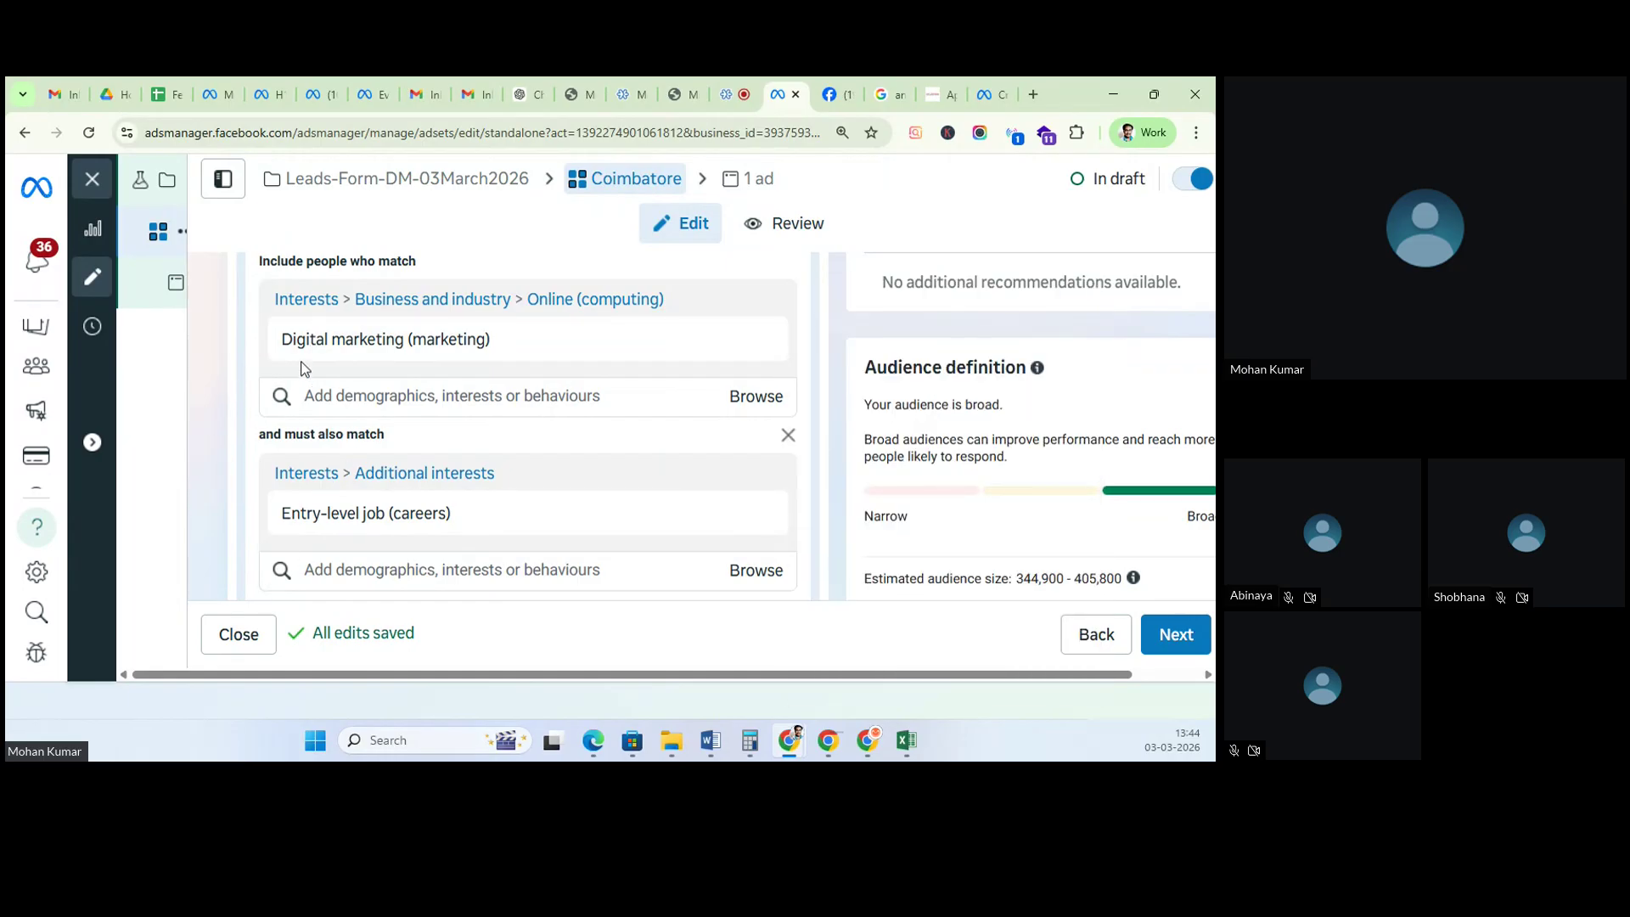
# Step: View the options for further limiting the reach of the ads and cancel without choosing one
pyautogui.moveTo(304, 367)
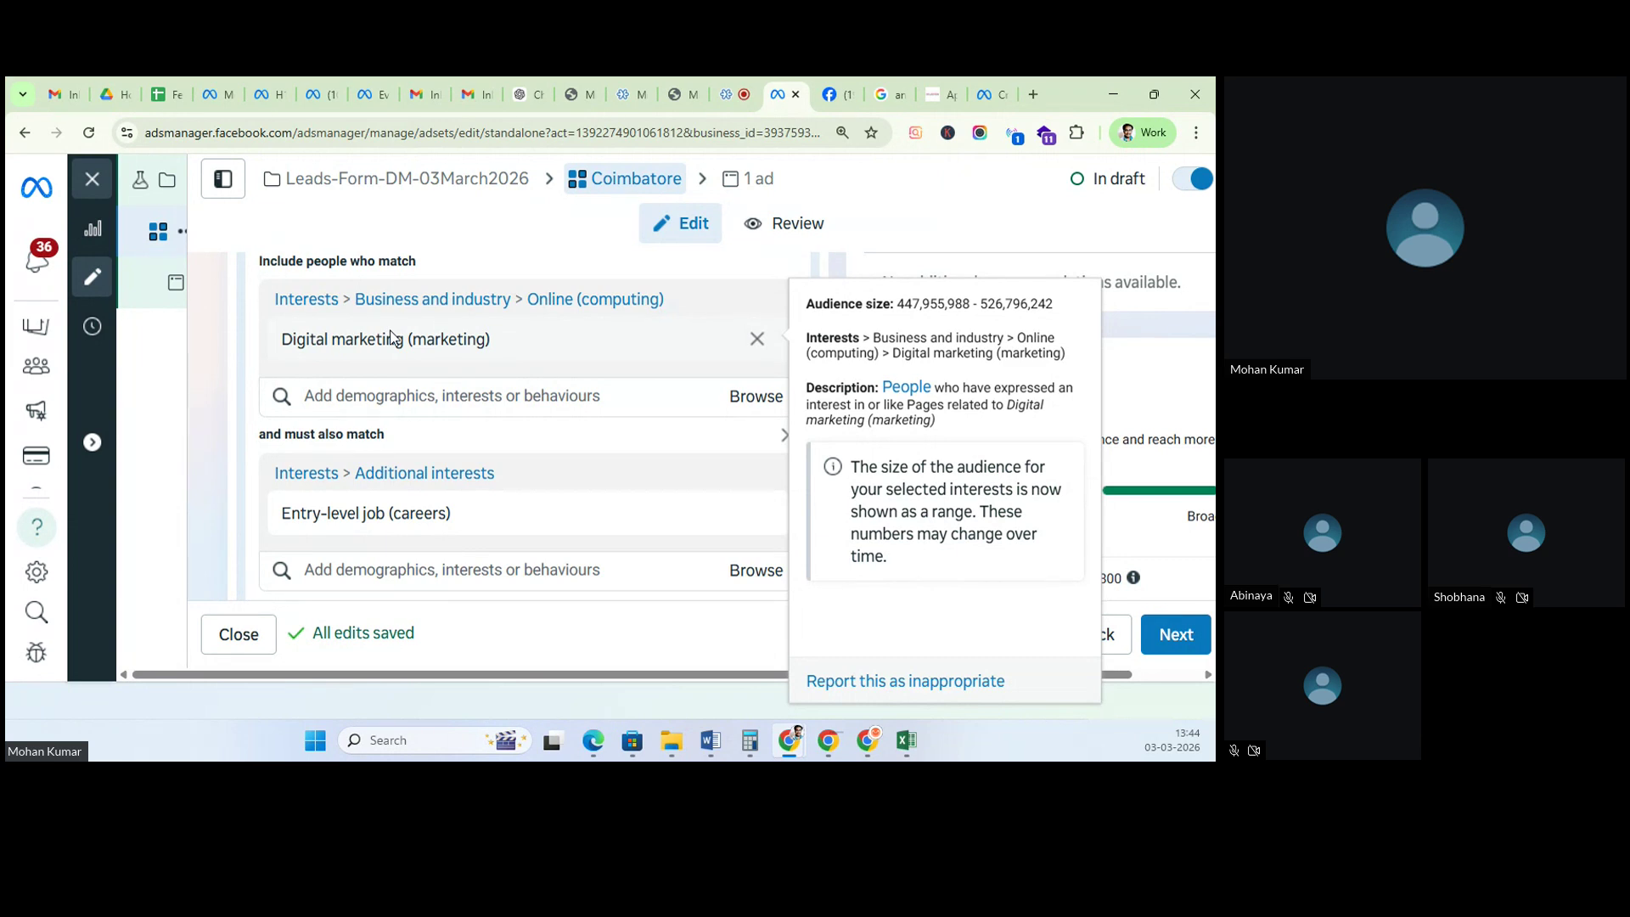
pyautogui.moveTo(600, 513)
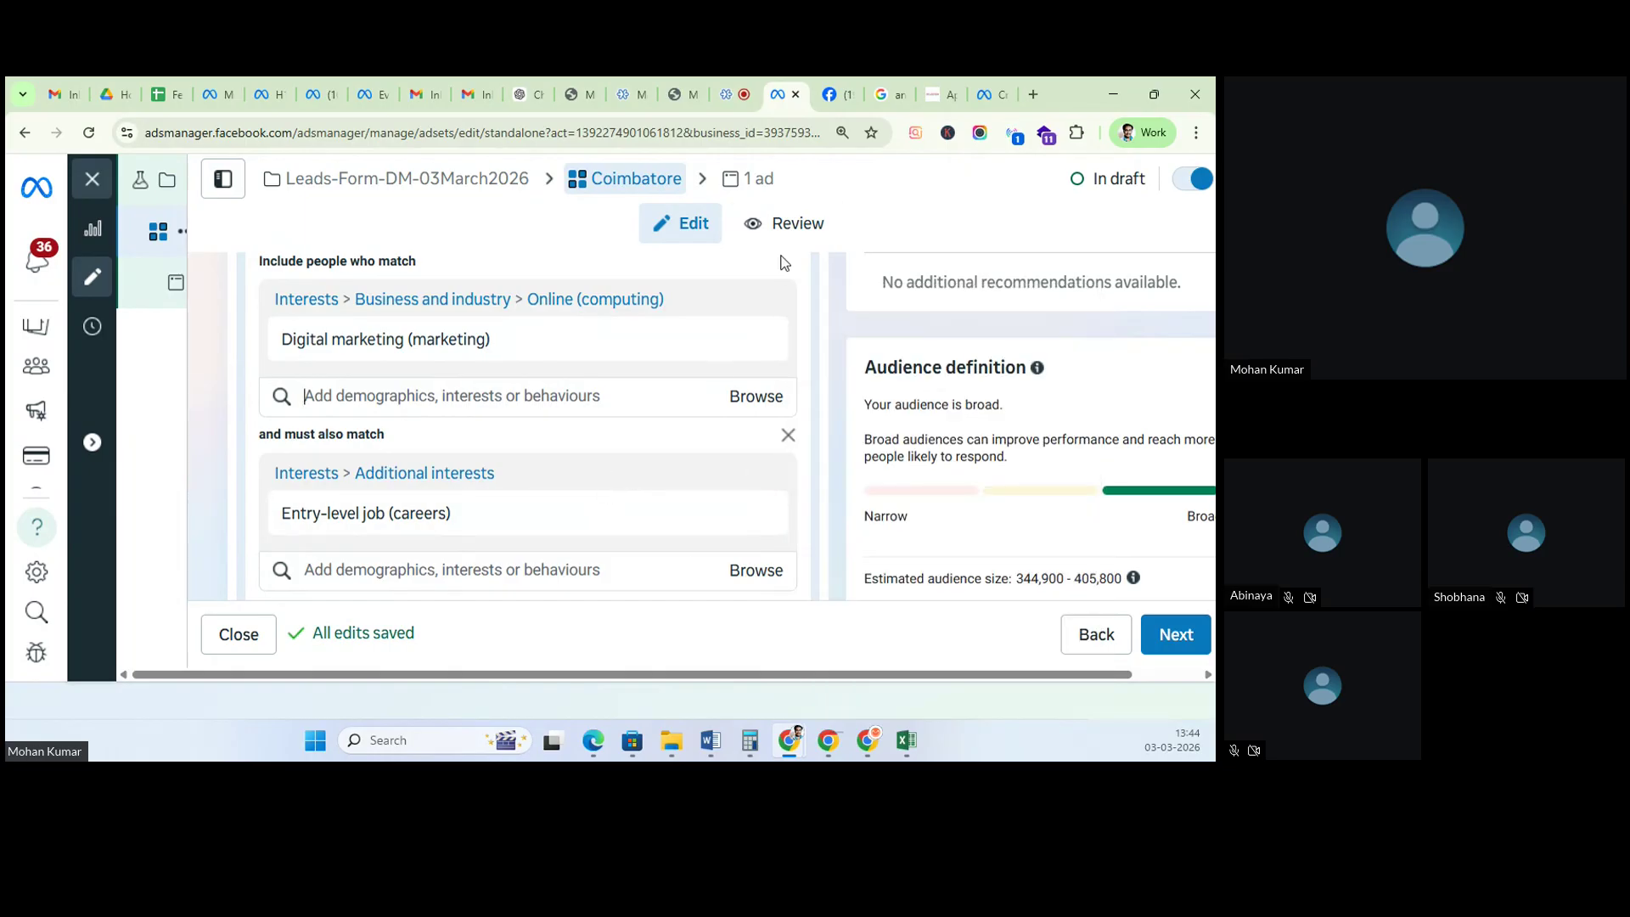
pyautogui.scroll(-2, 764, 411)
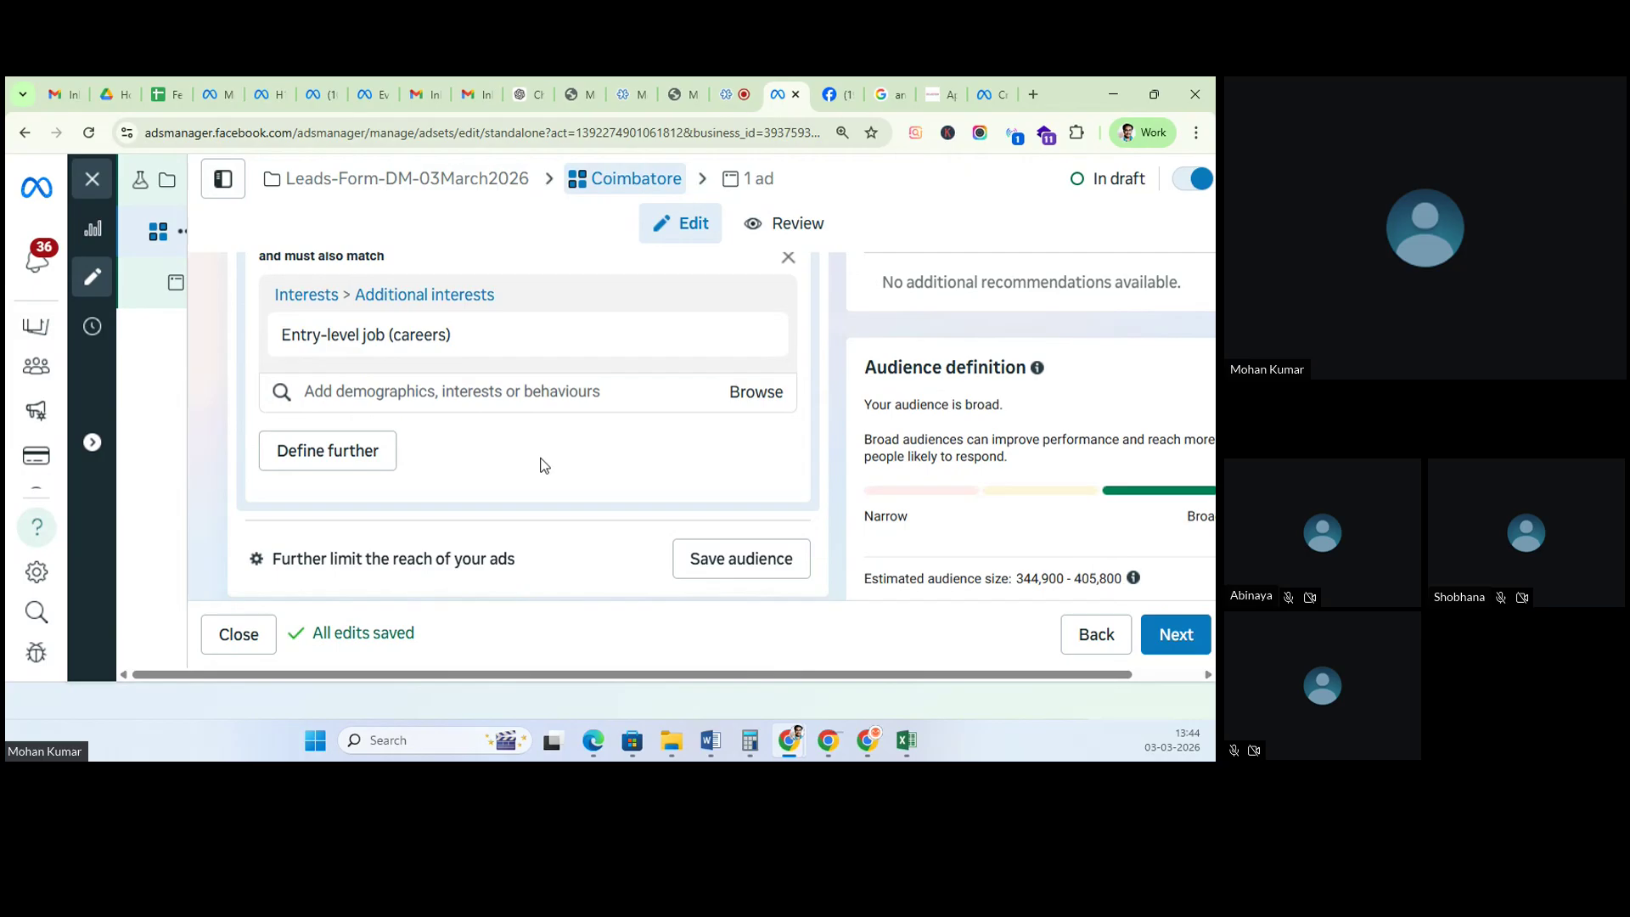
pyautogui.scroll(-1, 544, 465)
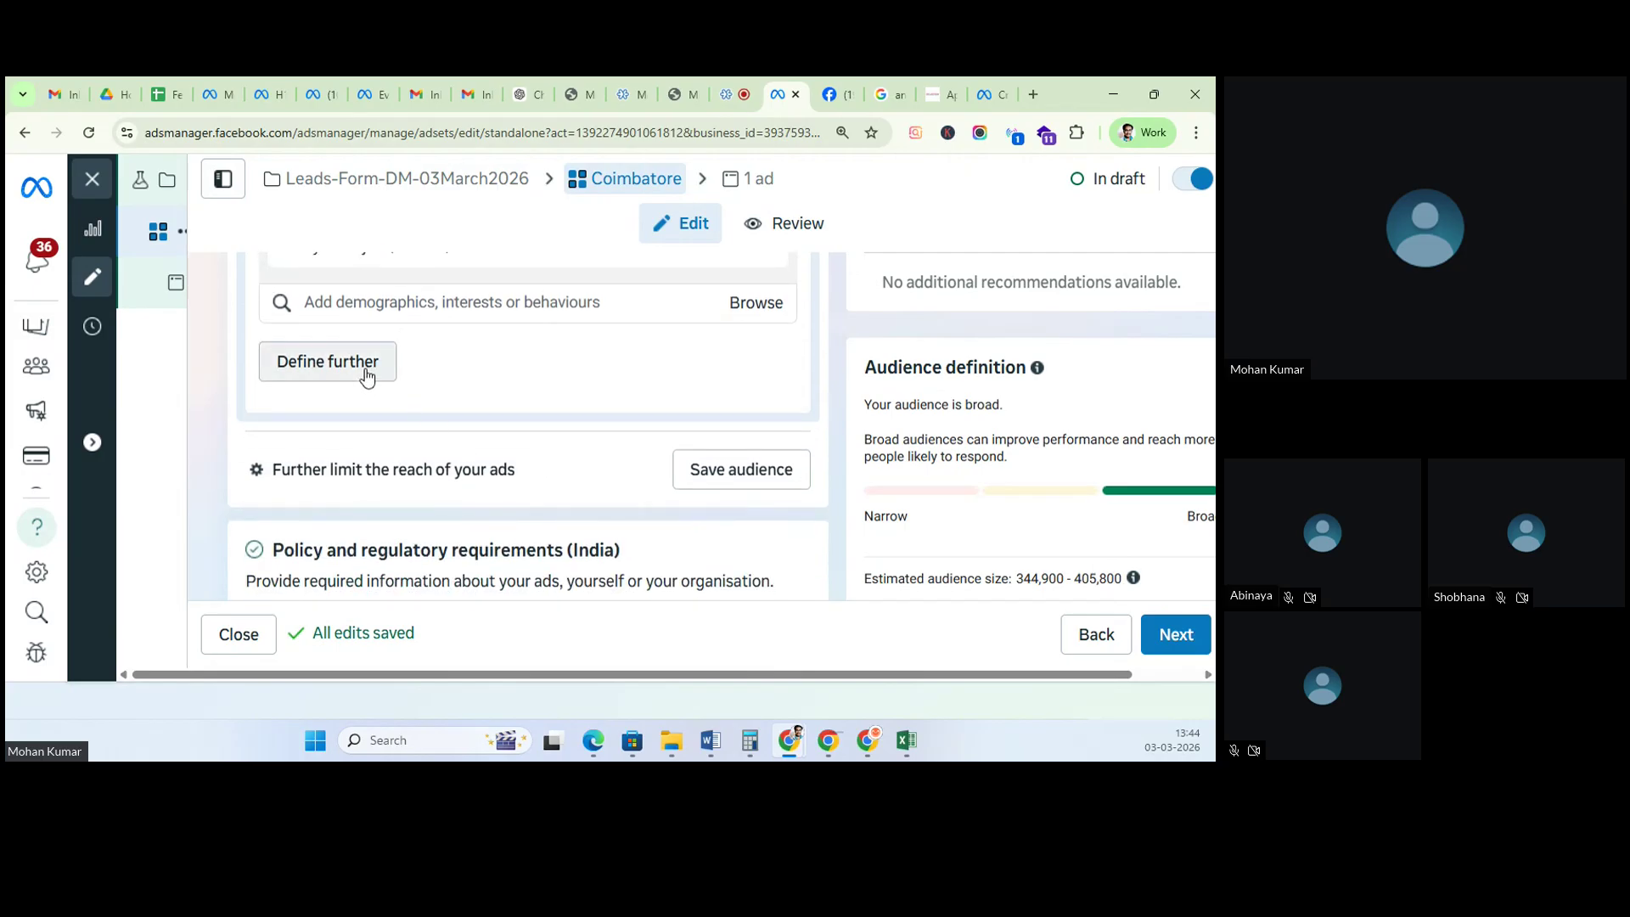
pyautogui.scroll(-2, 405, 513)
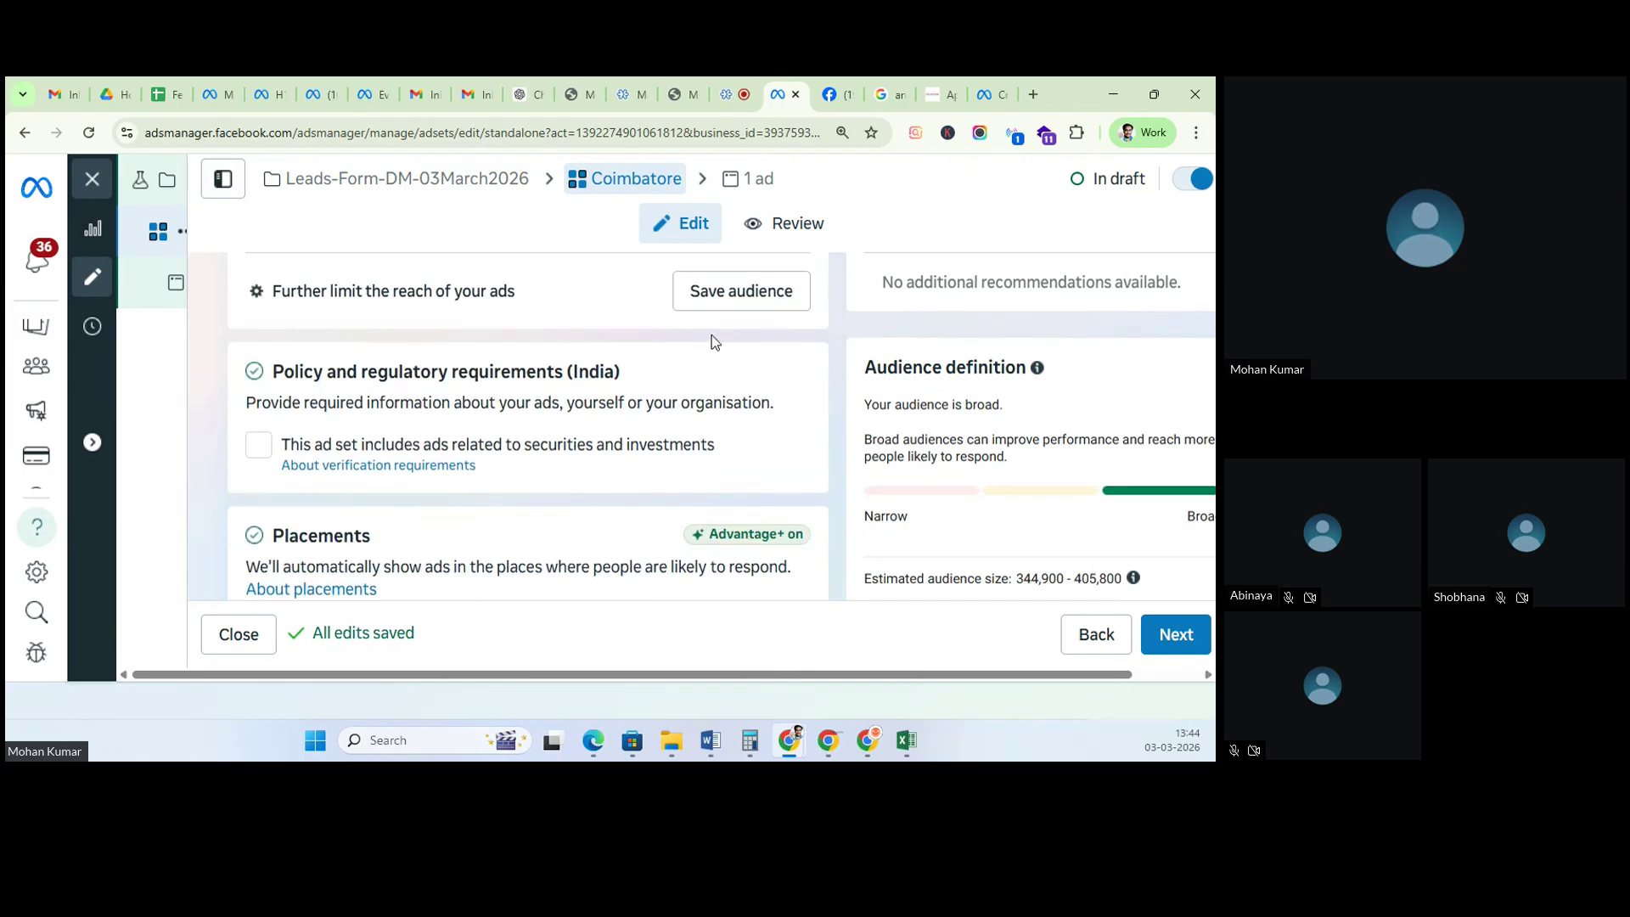
pyautogui.scroll(3, 655, 420)
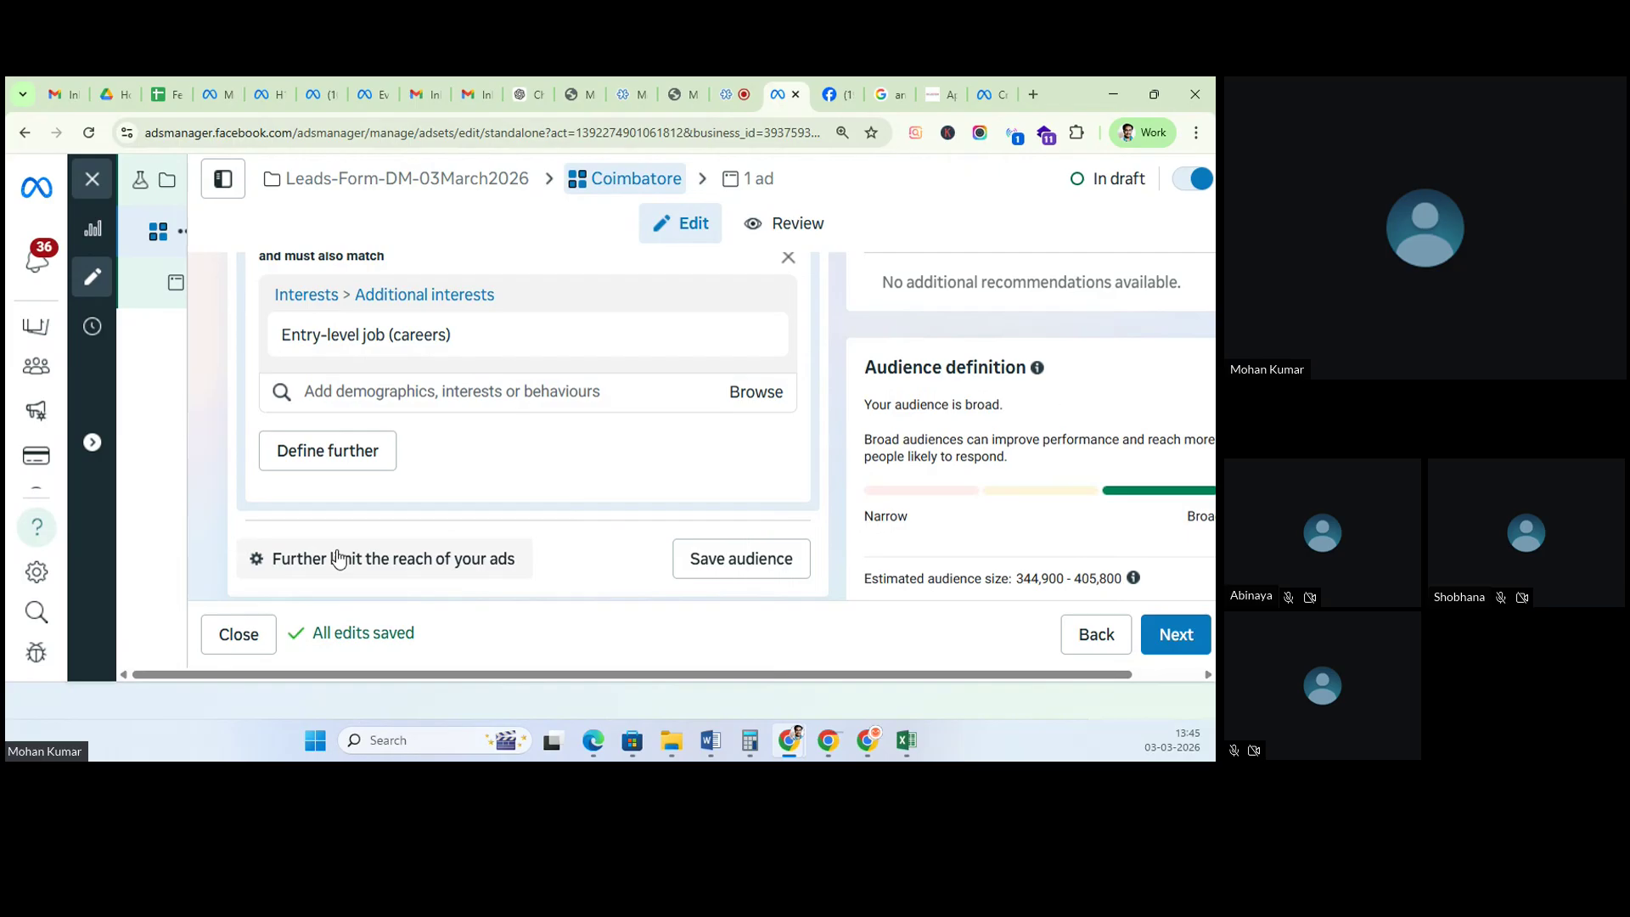
pyautogui.click(361, 574)
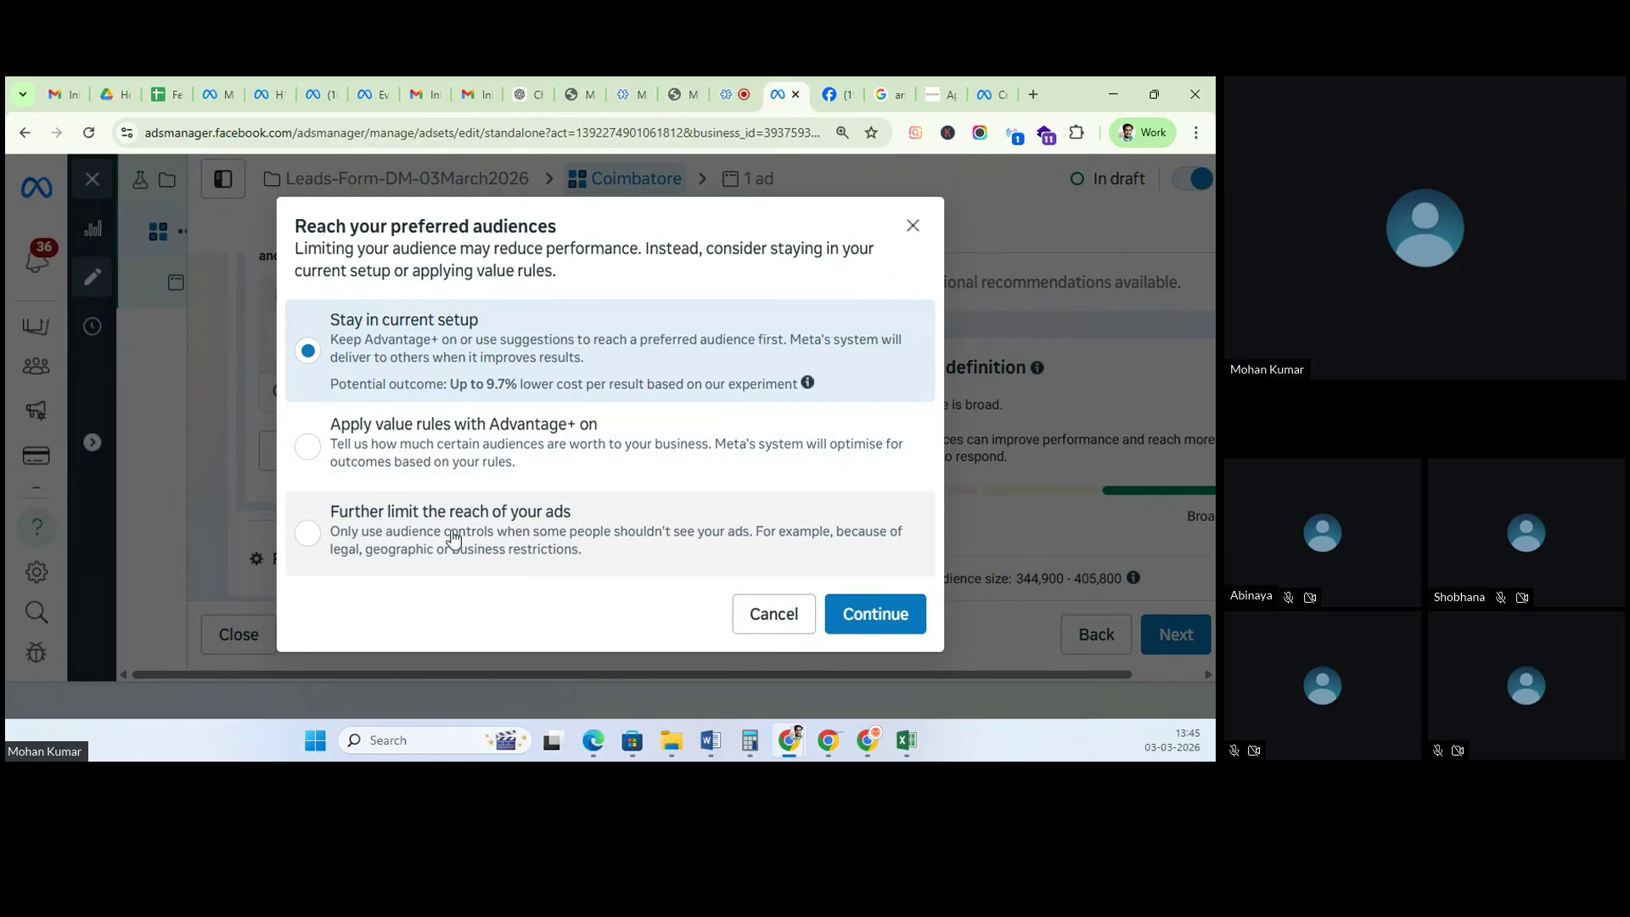
pyautogui.click(755, 615)
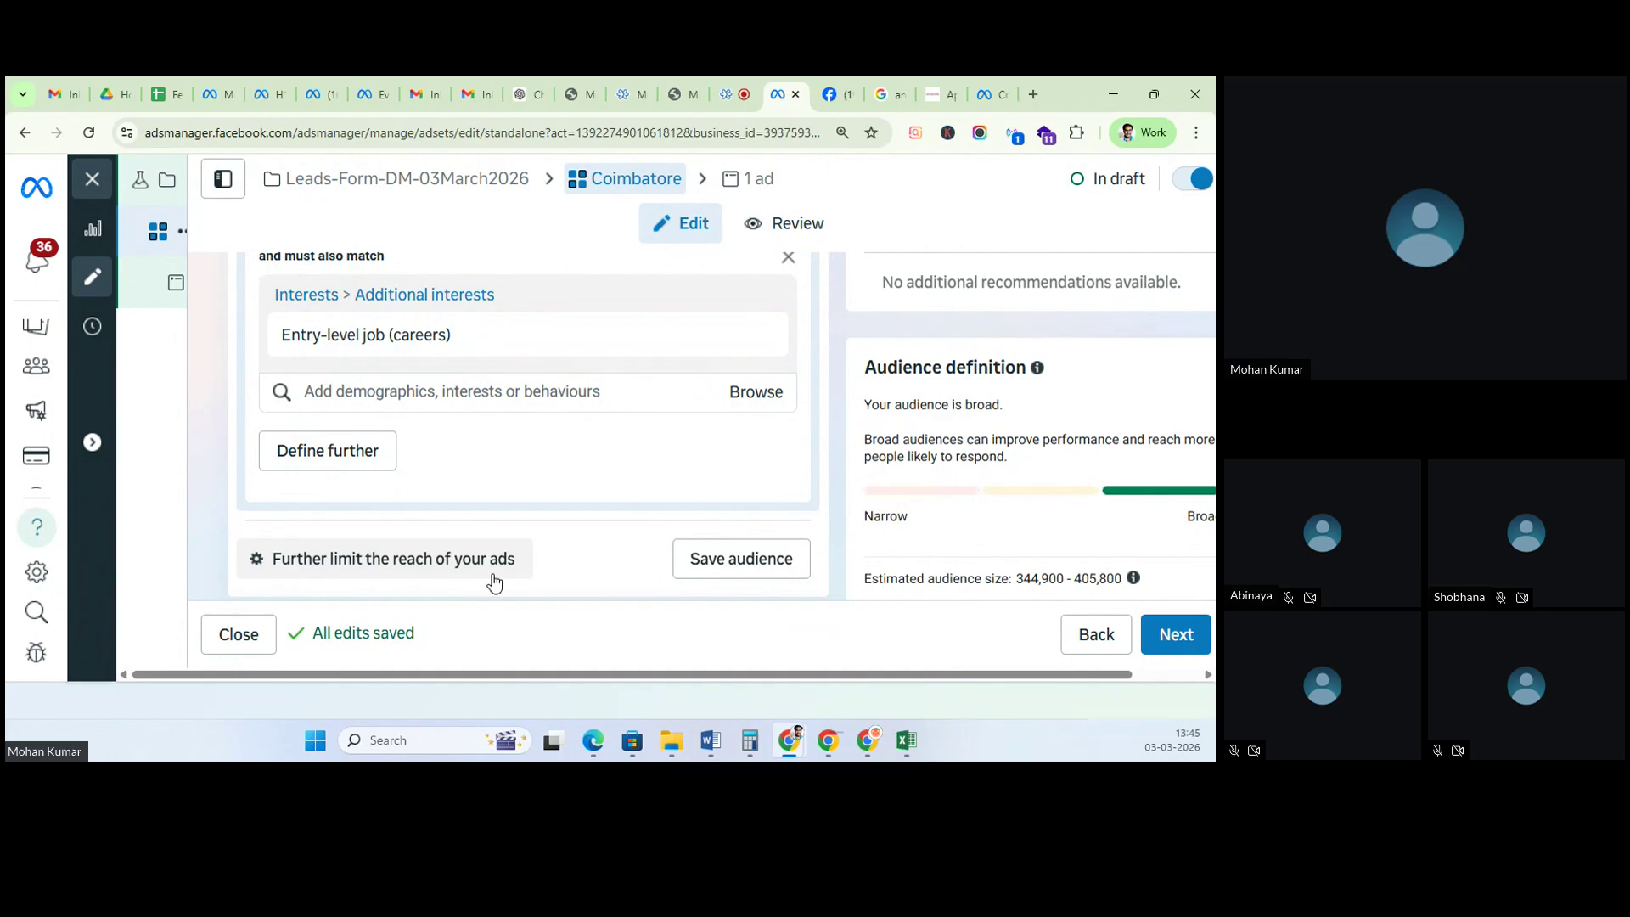
# Step: Review the ad set's audience settings, from detailed targeting and age back up to custom audience exclusions, minimum age and locations
pyautogui.scroll(-2, 518, 518)
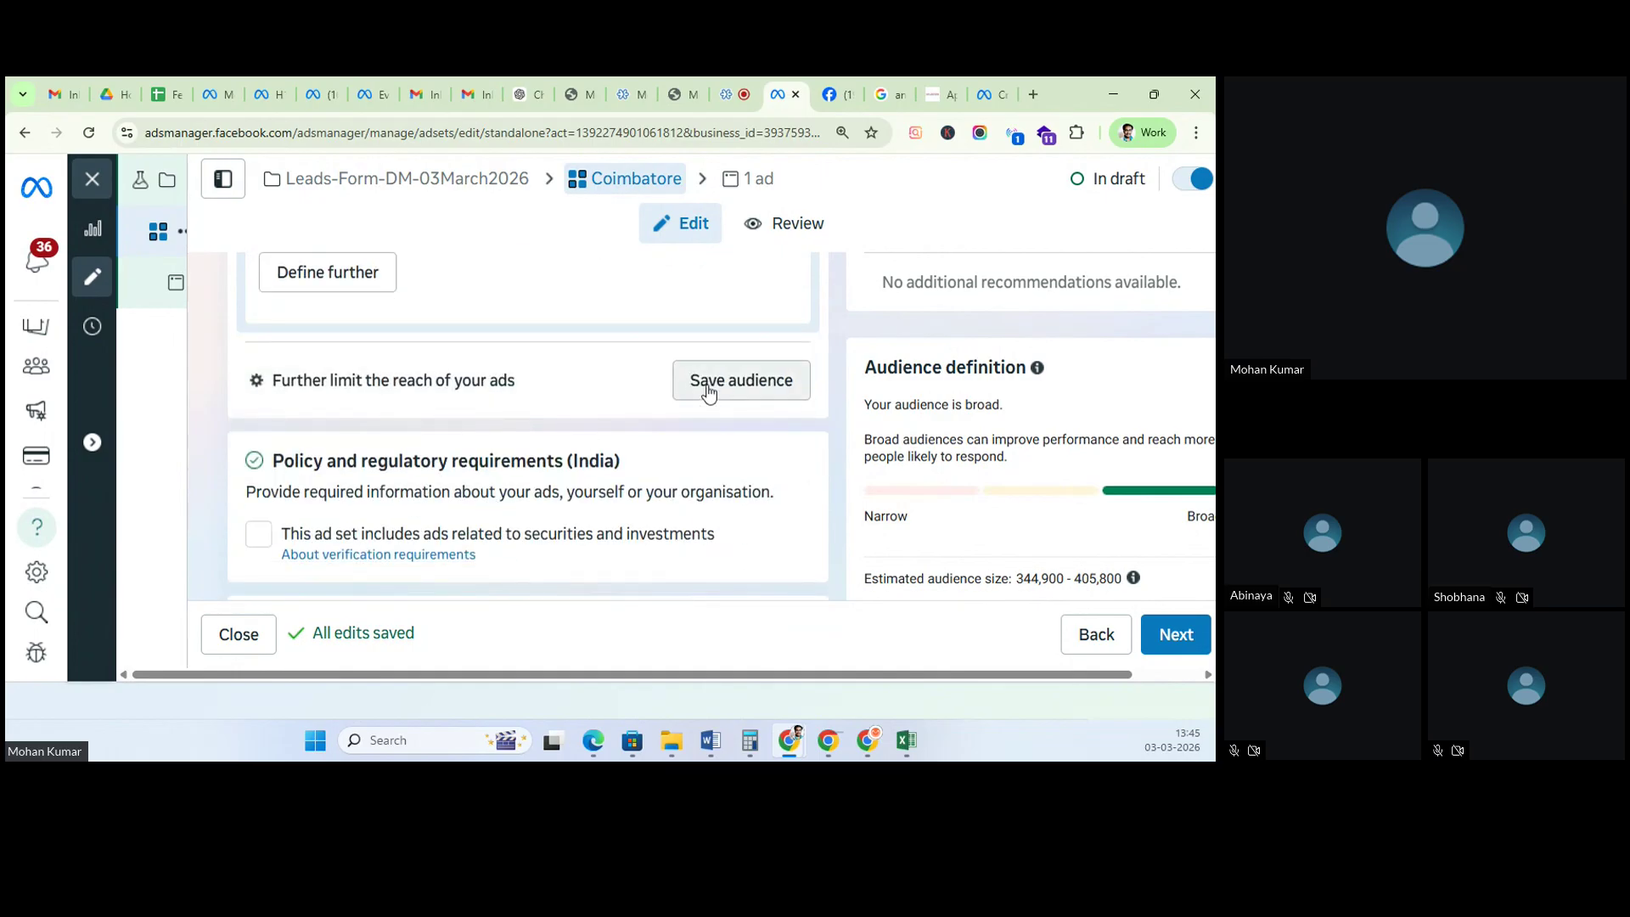
pyautogui.scroll(5, 639, 454)
pyautogui.scroll(4, 679, 461)
pyautogui.scroll(-3, 746, 468)
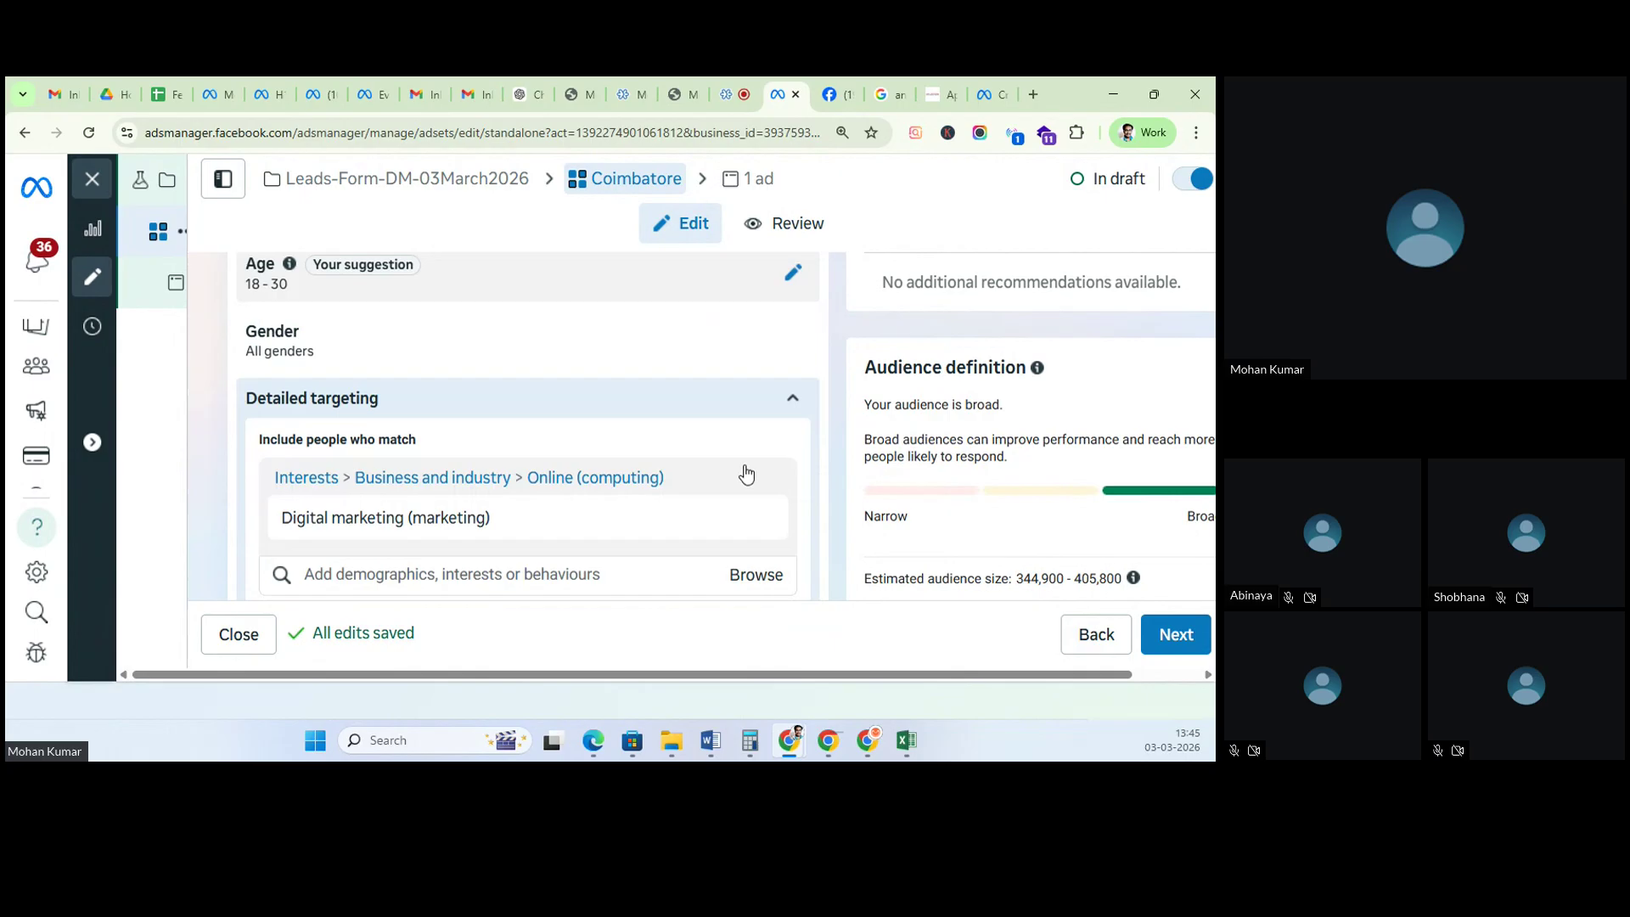
pyautogui.scroll(-2, 730, 501)
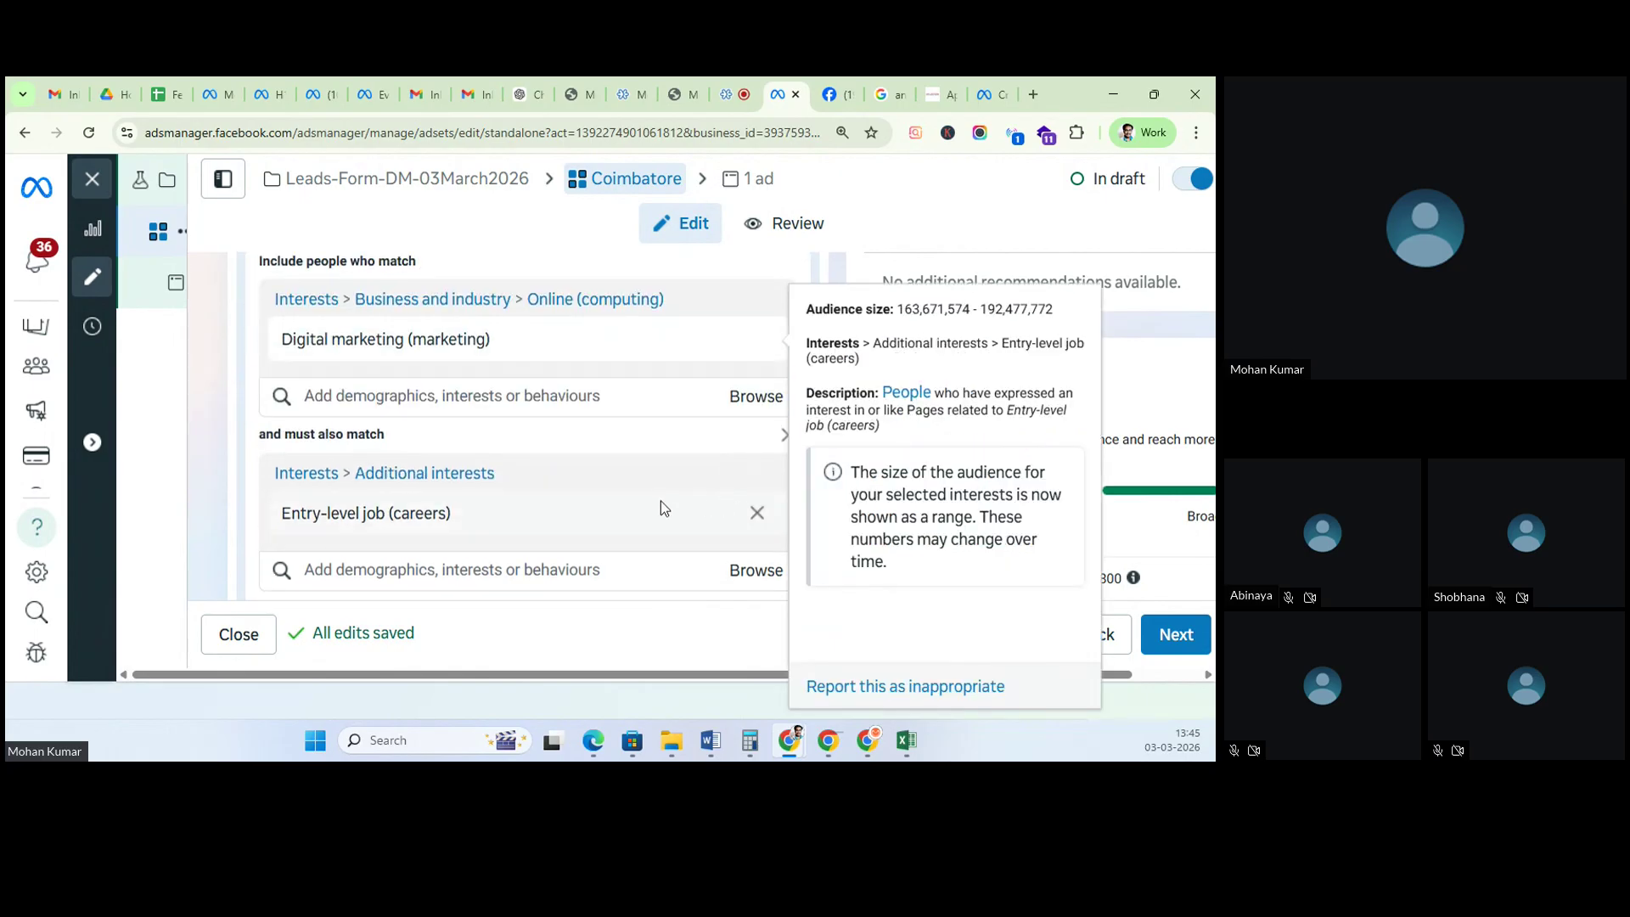
pyautogui.scroll(-3, 662, 501)
pyautogui.scroll(5, 662, 496)
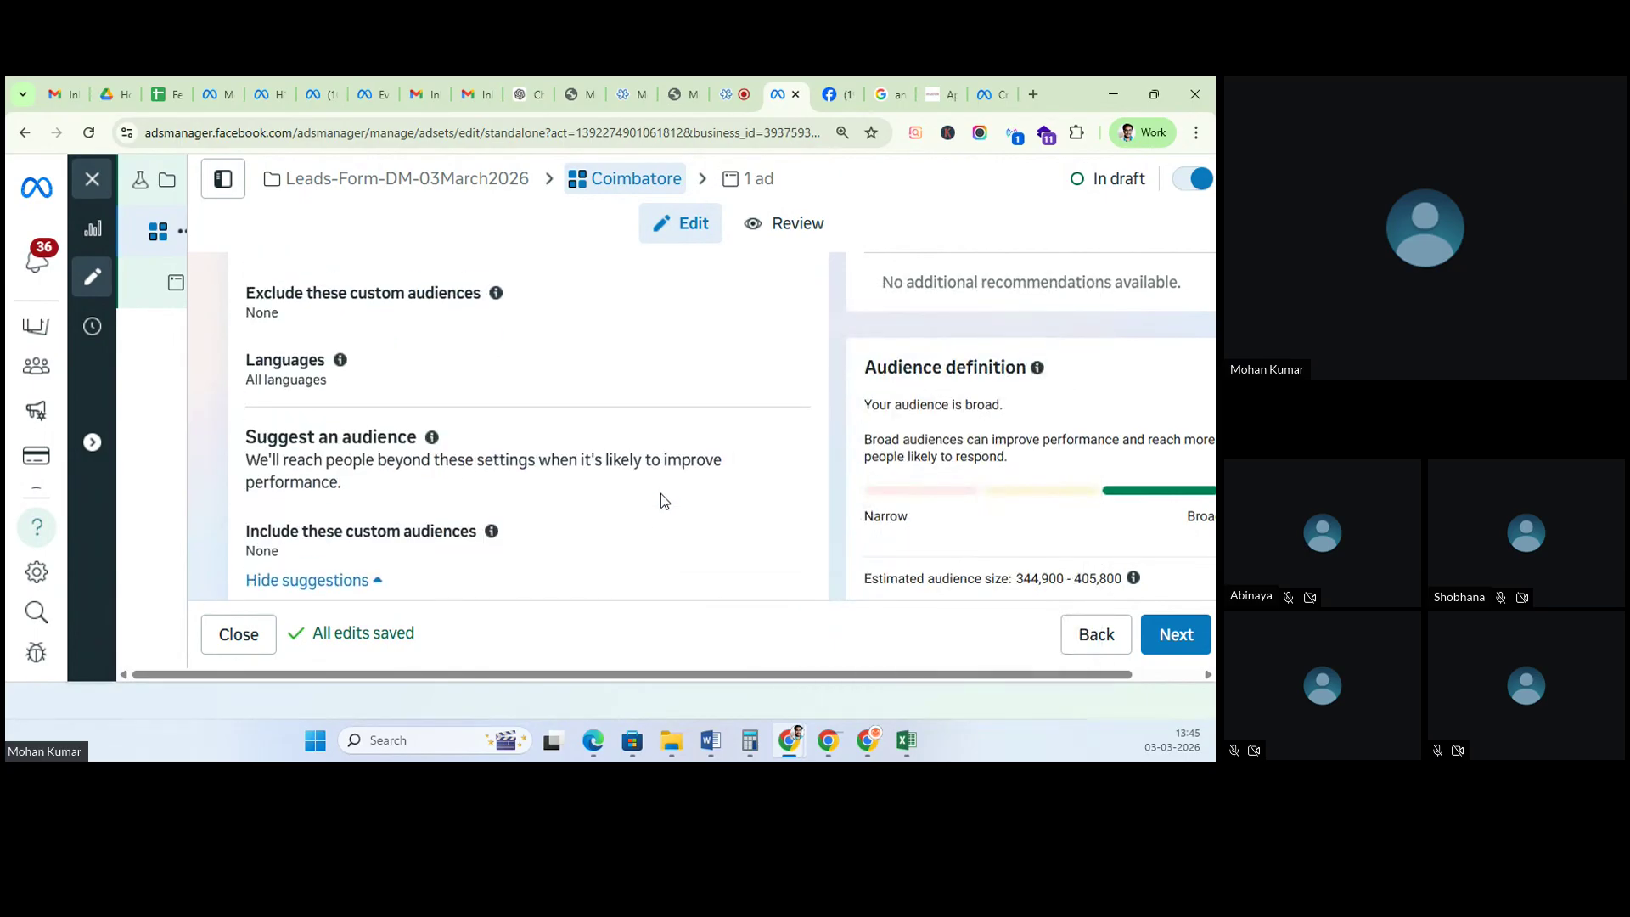
pyautogui.scroll(5, 654, 463)
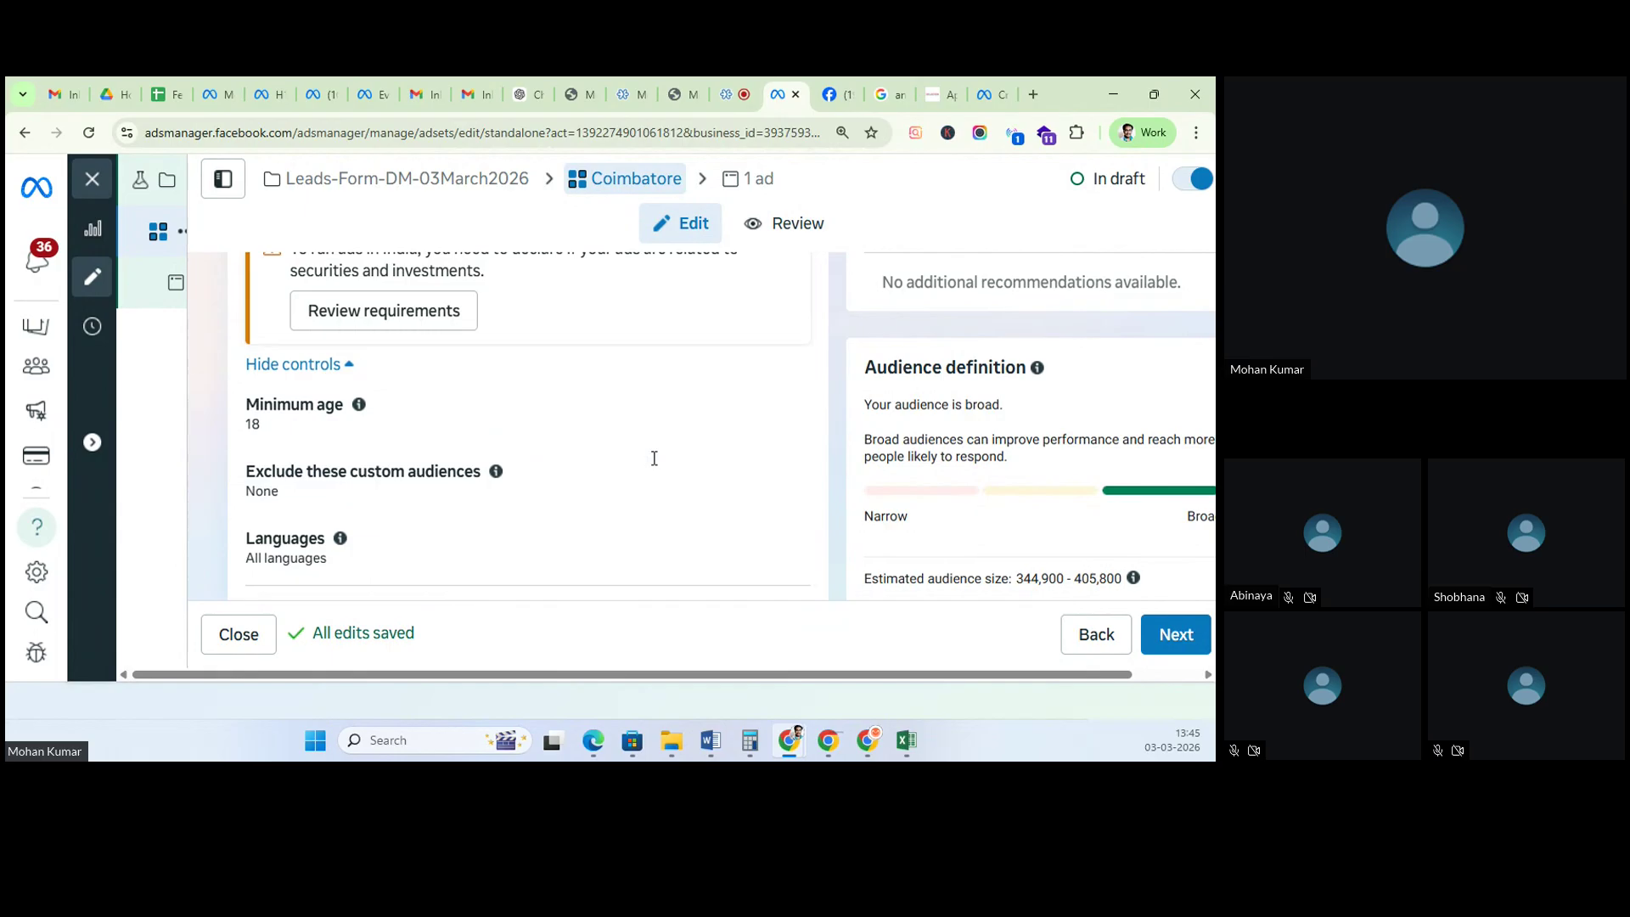
pyautogui.scroll(1, 655, 466)
# Step: Open the custom audience exclusions and the suggested custom audiences to include for editing
pyautogui.scroll(-4, 655, 465)
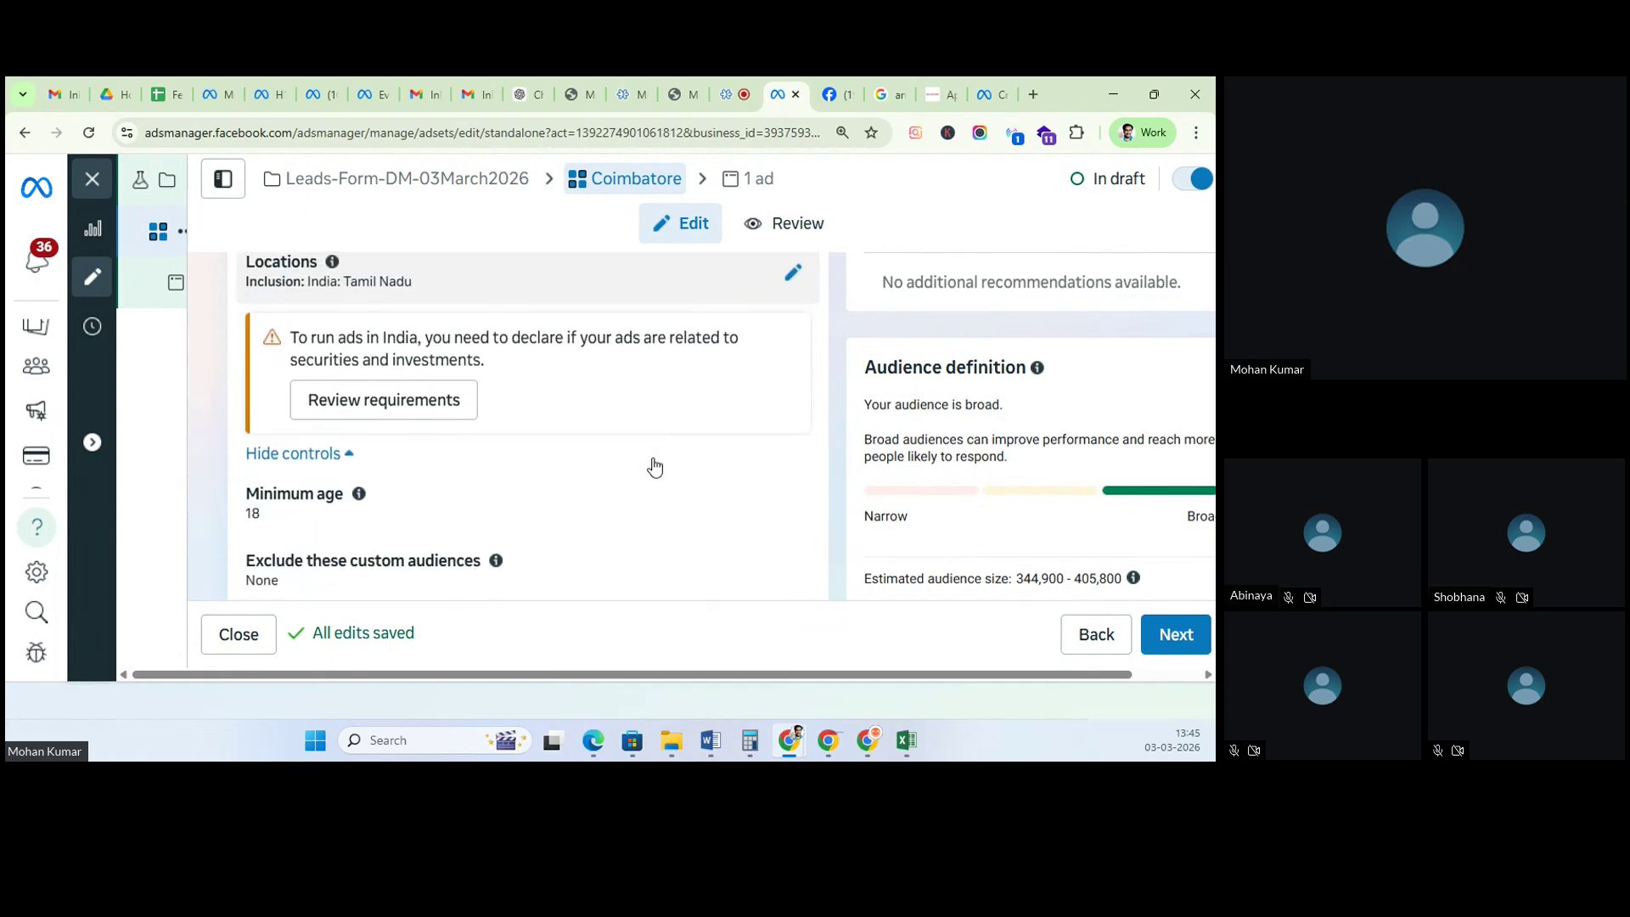
pyautogui.click(681, 406)
pyautogui.scroll(-3, 694, 411)
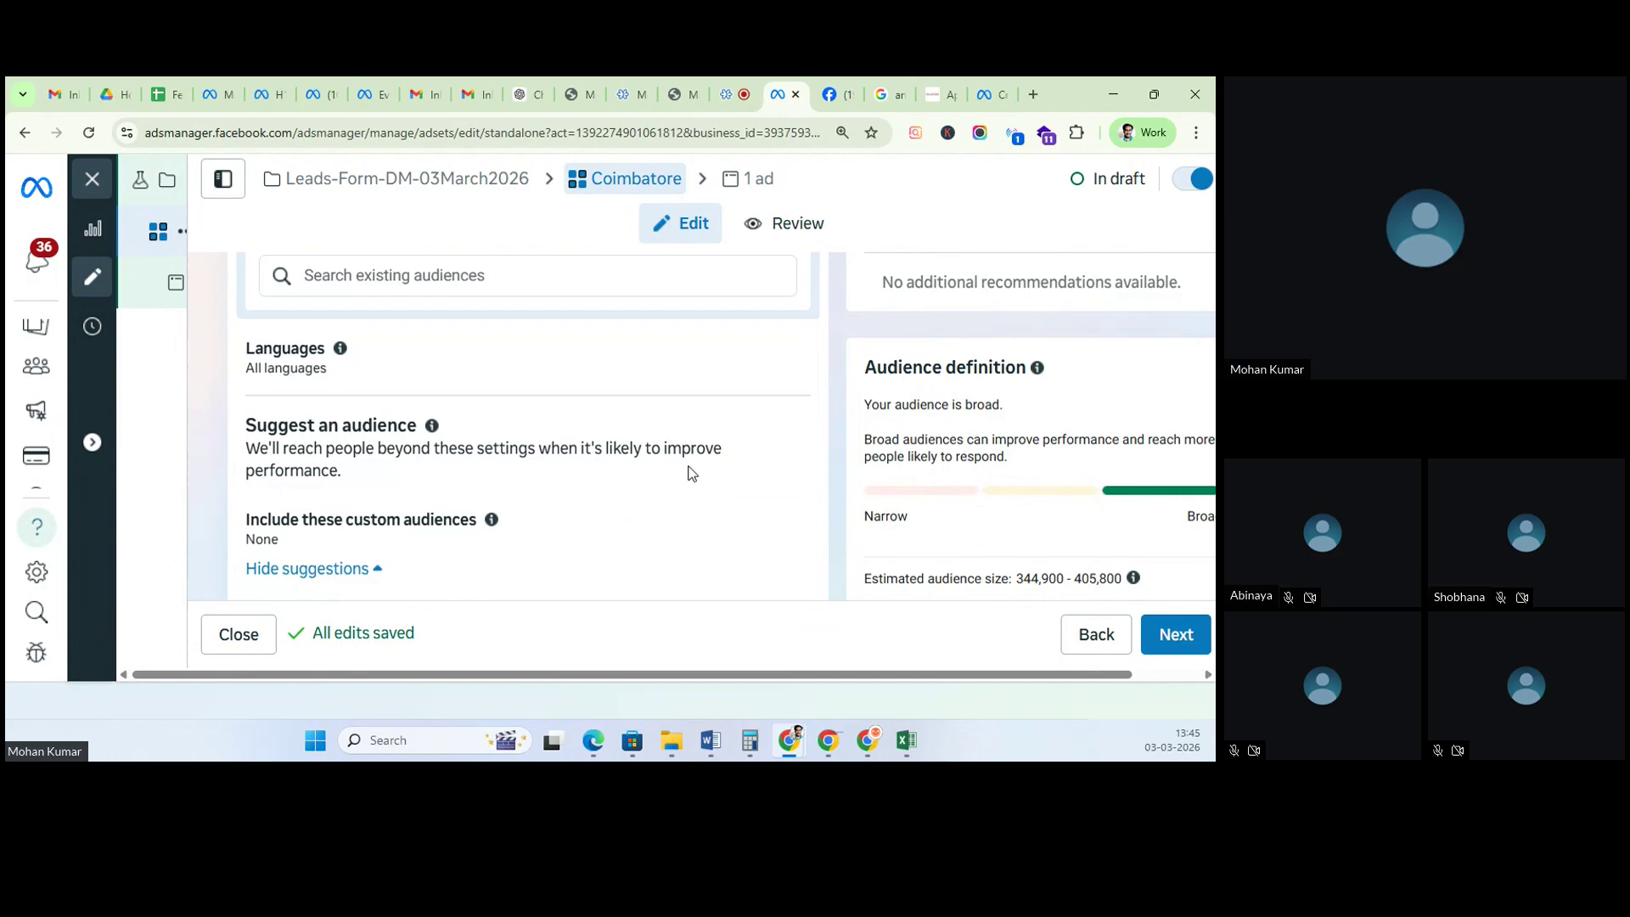
pyautogui.click(788, 437)
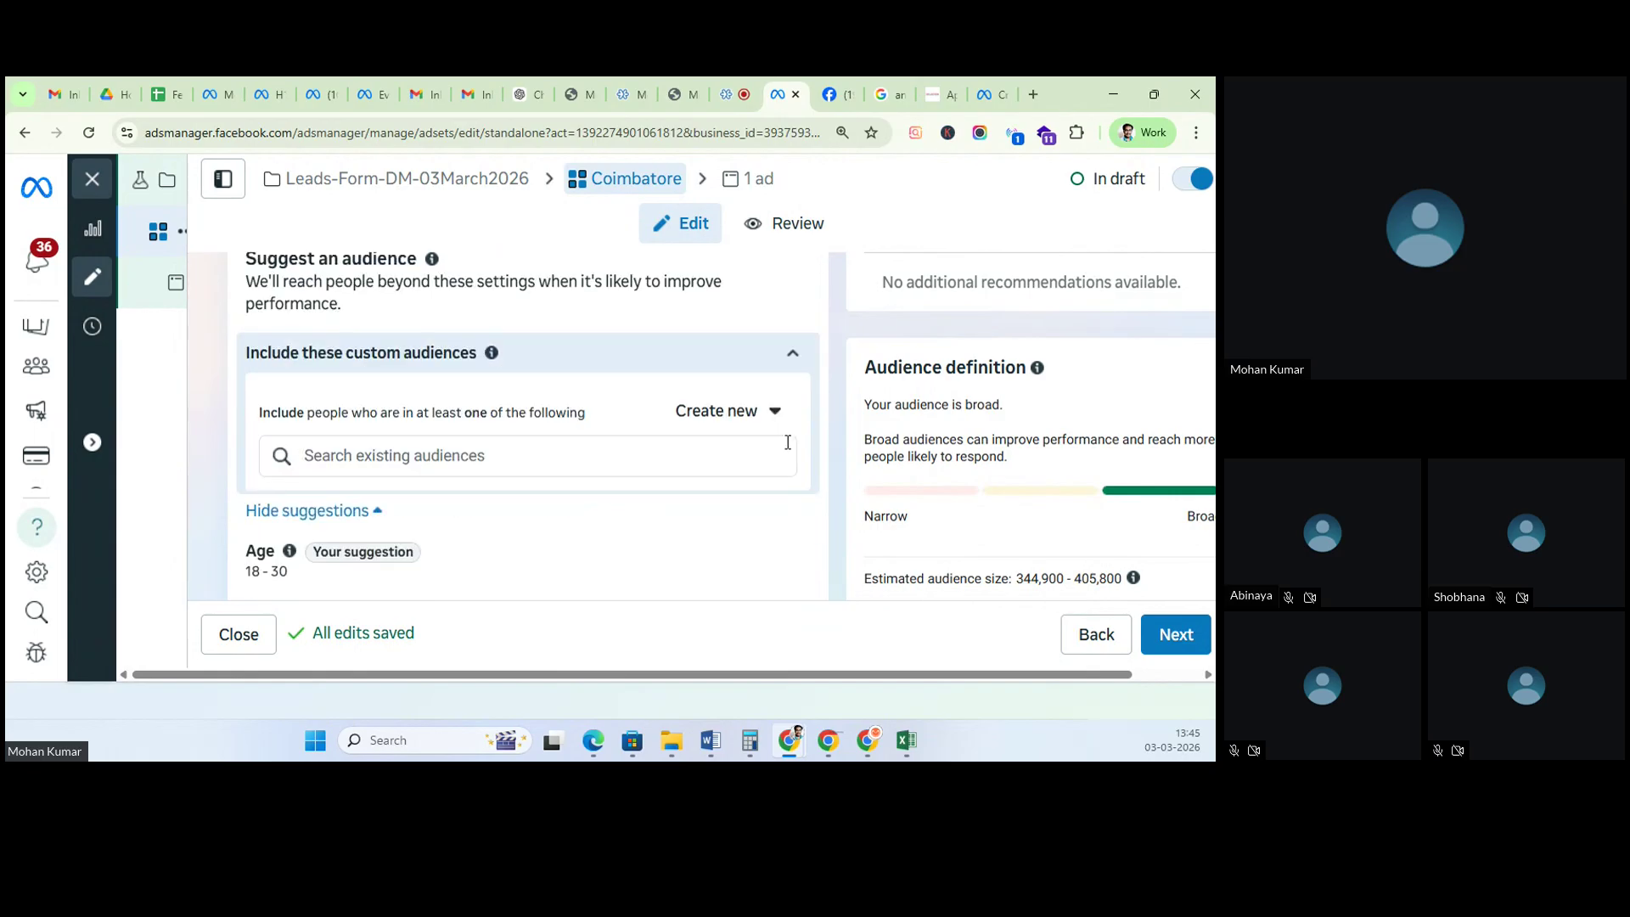
# Step: Check the options for creating a new audience and collapse the included custom audiences section
pyautogui.click(712, 416)
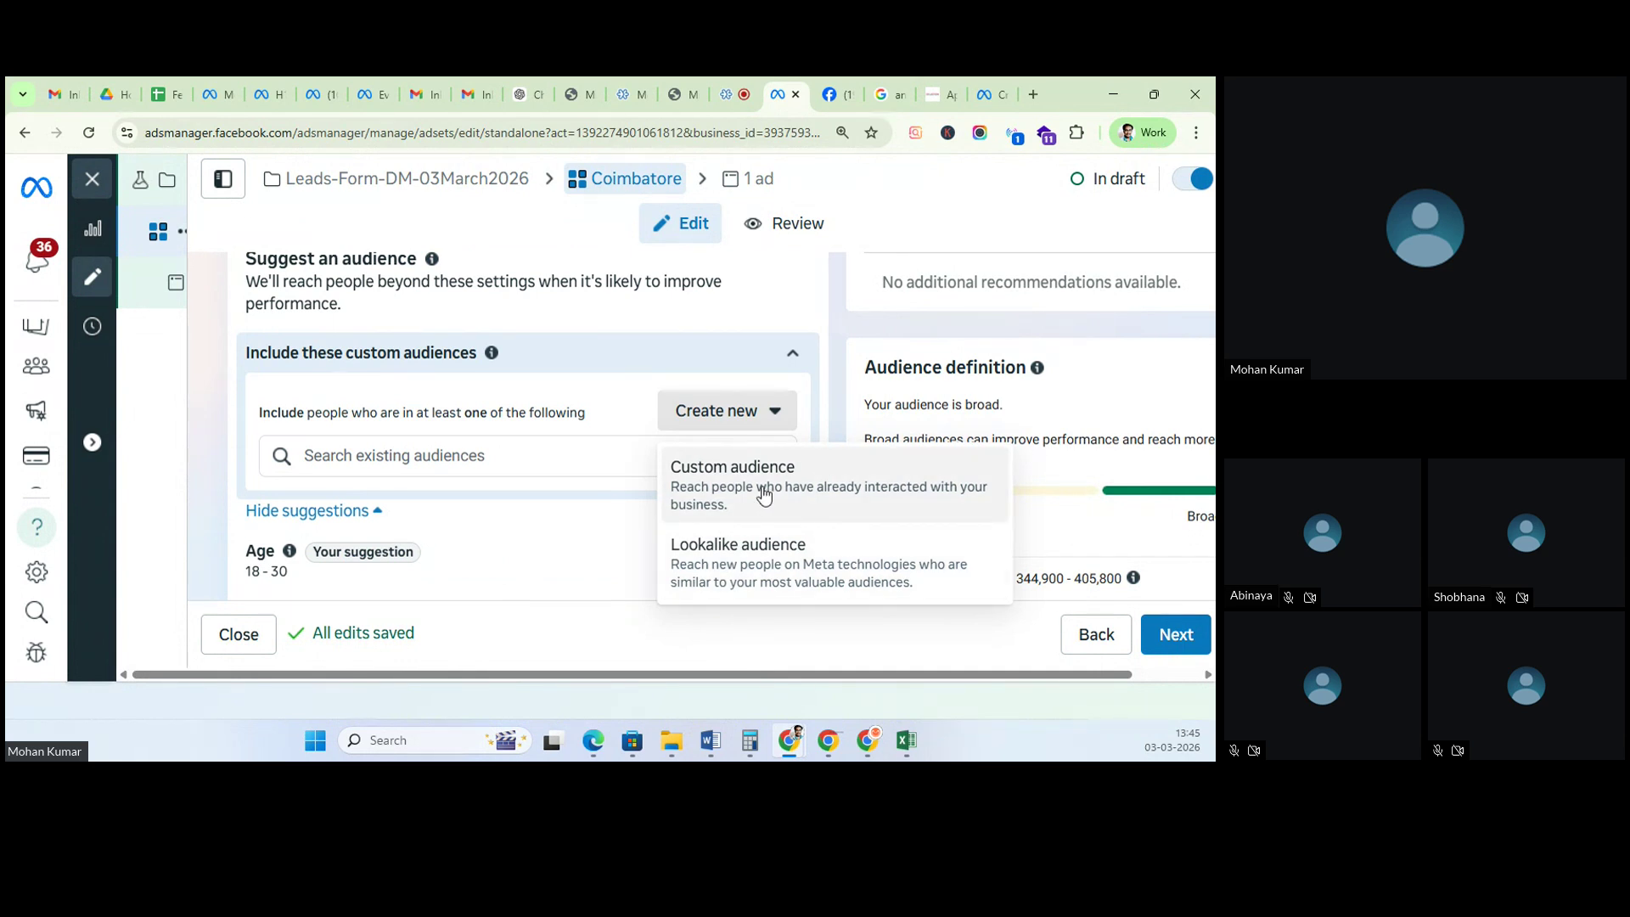
pyautogui.click(792, 353)
# Step: Show the additional Placements settings of the ad set and open the devices and operating systems options
pyautogui.scroll(-5, 527, 546)
pyautogui.scroll(-2, 527, 546)
pyautogui.scroll(2, 528, 544)
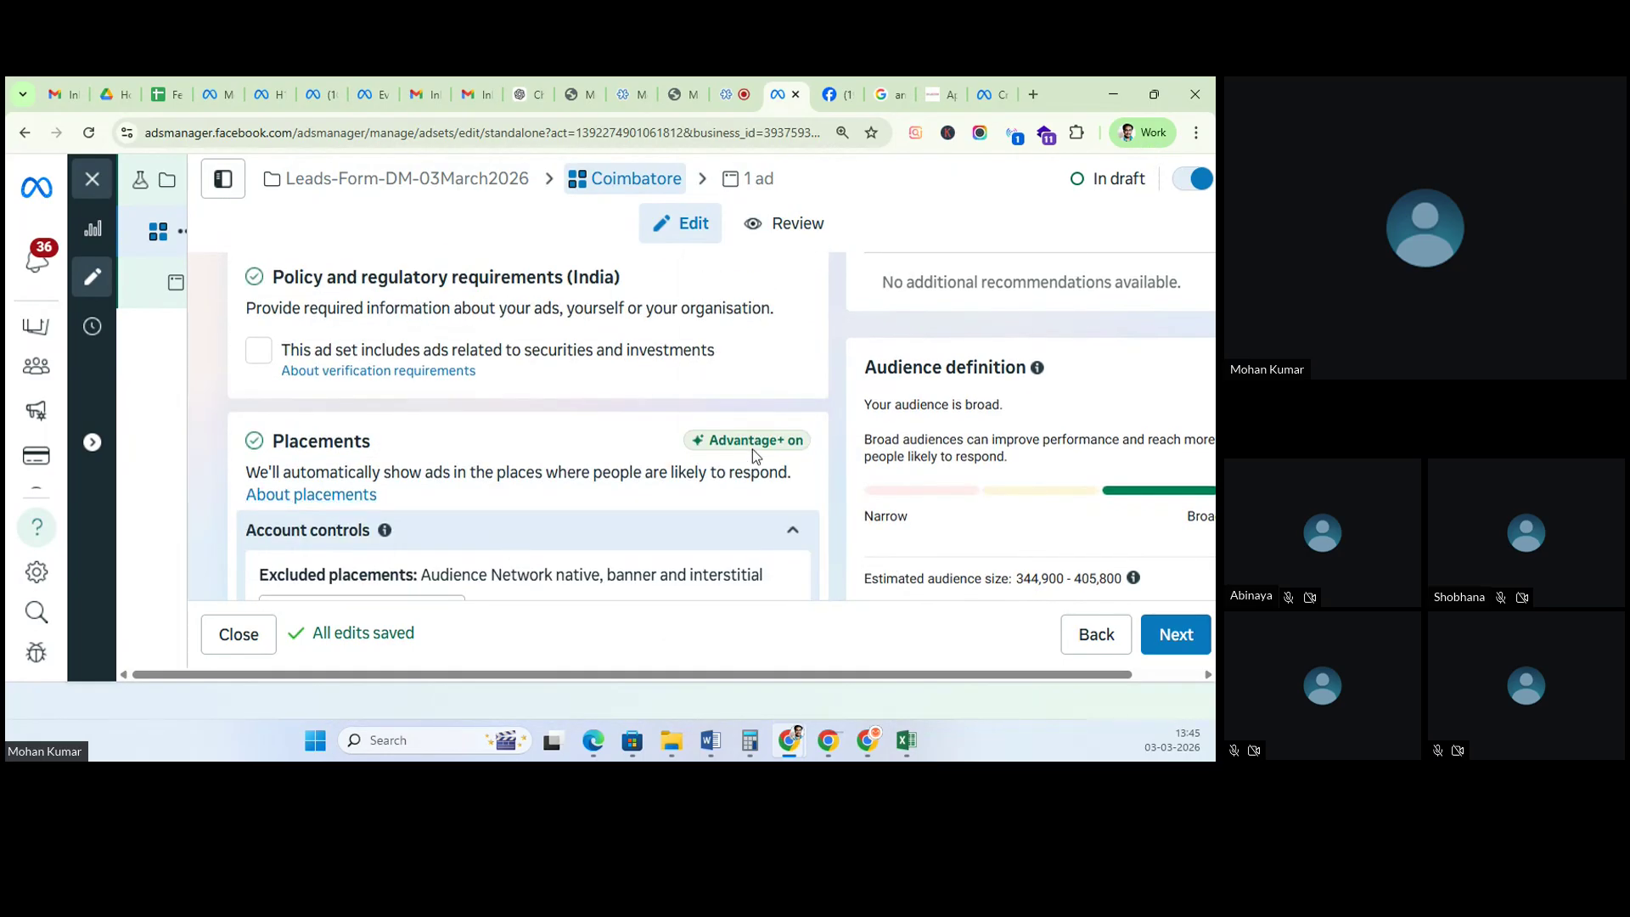
pyautogui.scroll(-2, 748, 472)
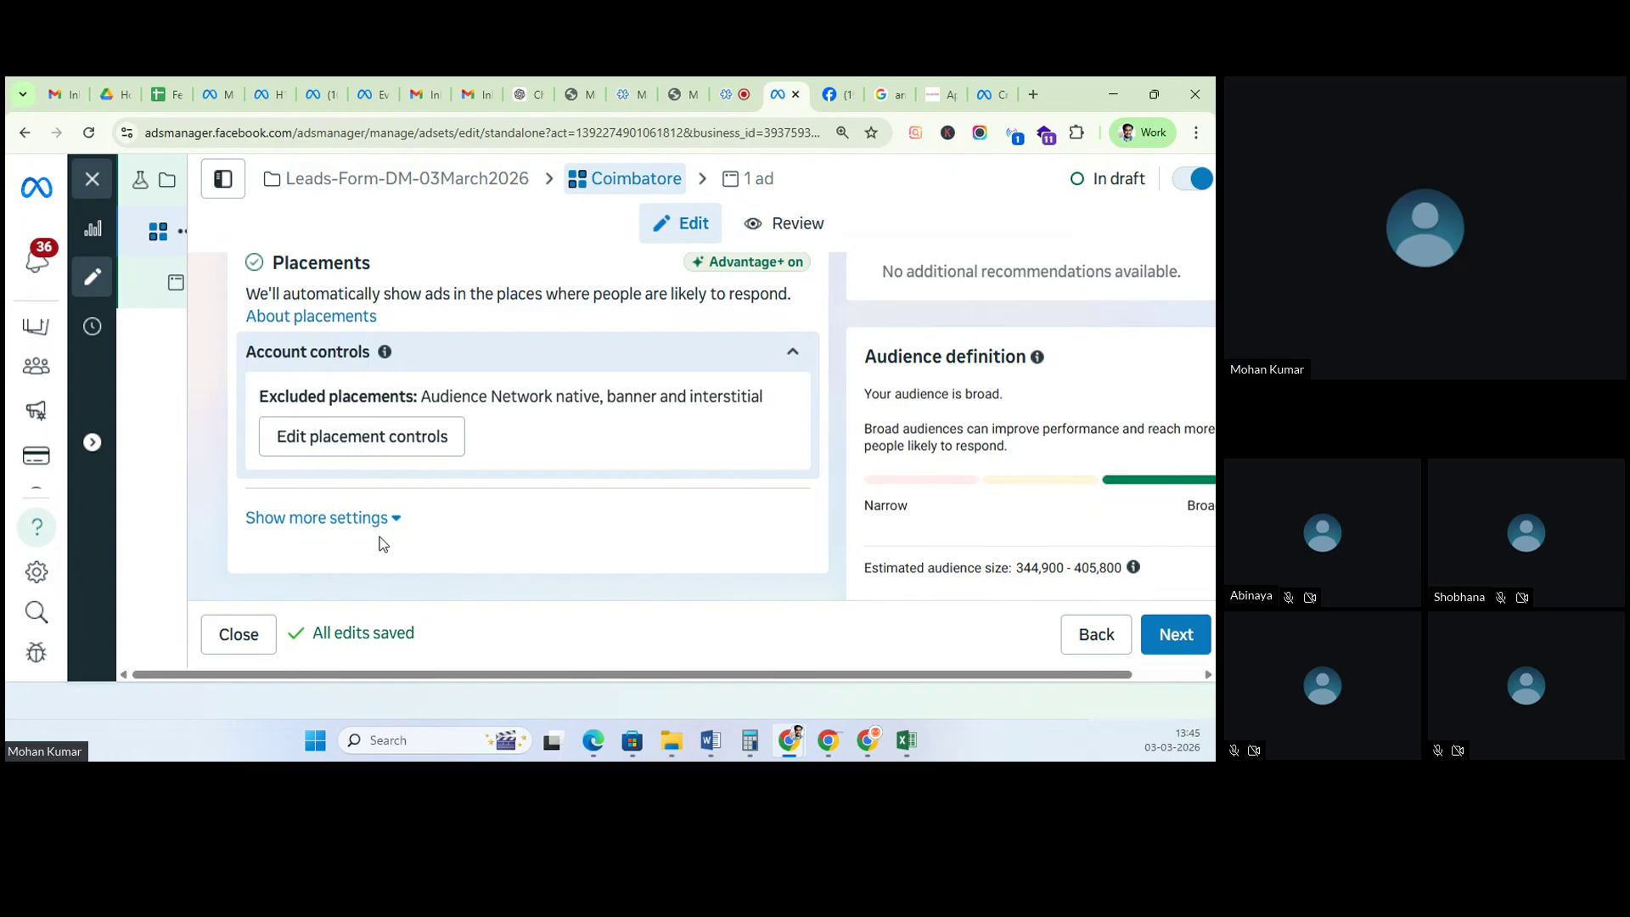
pyautogui.click(365, 518)
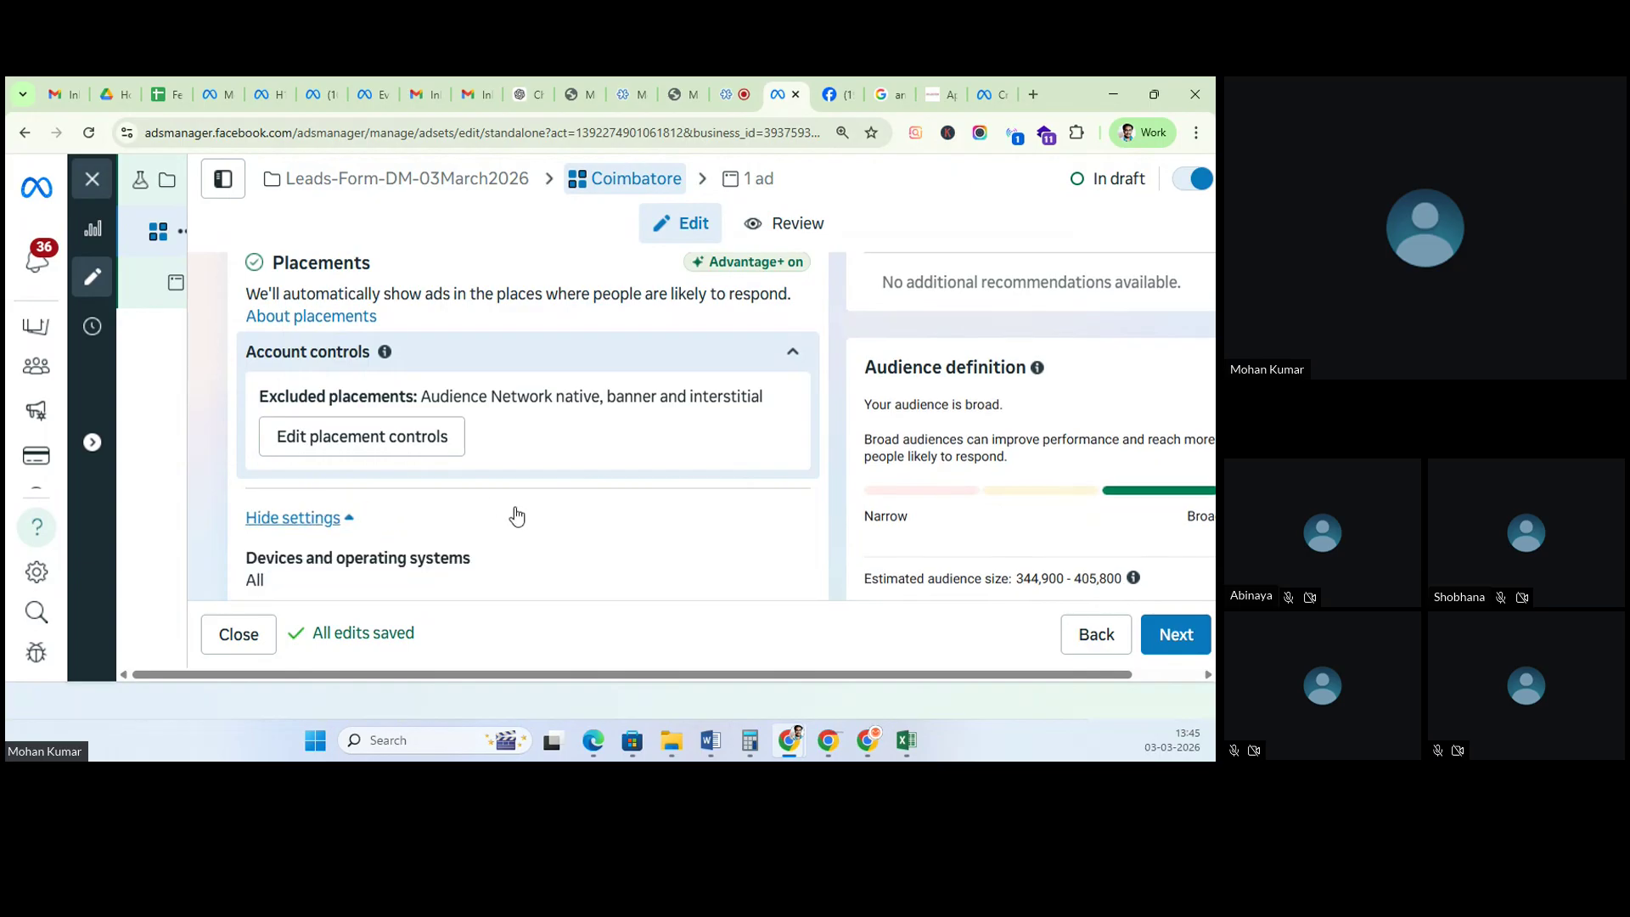
pyautogui.scroll(-1, 513, 513)
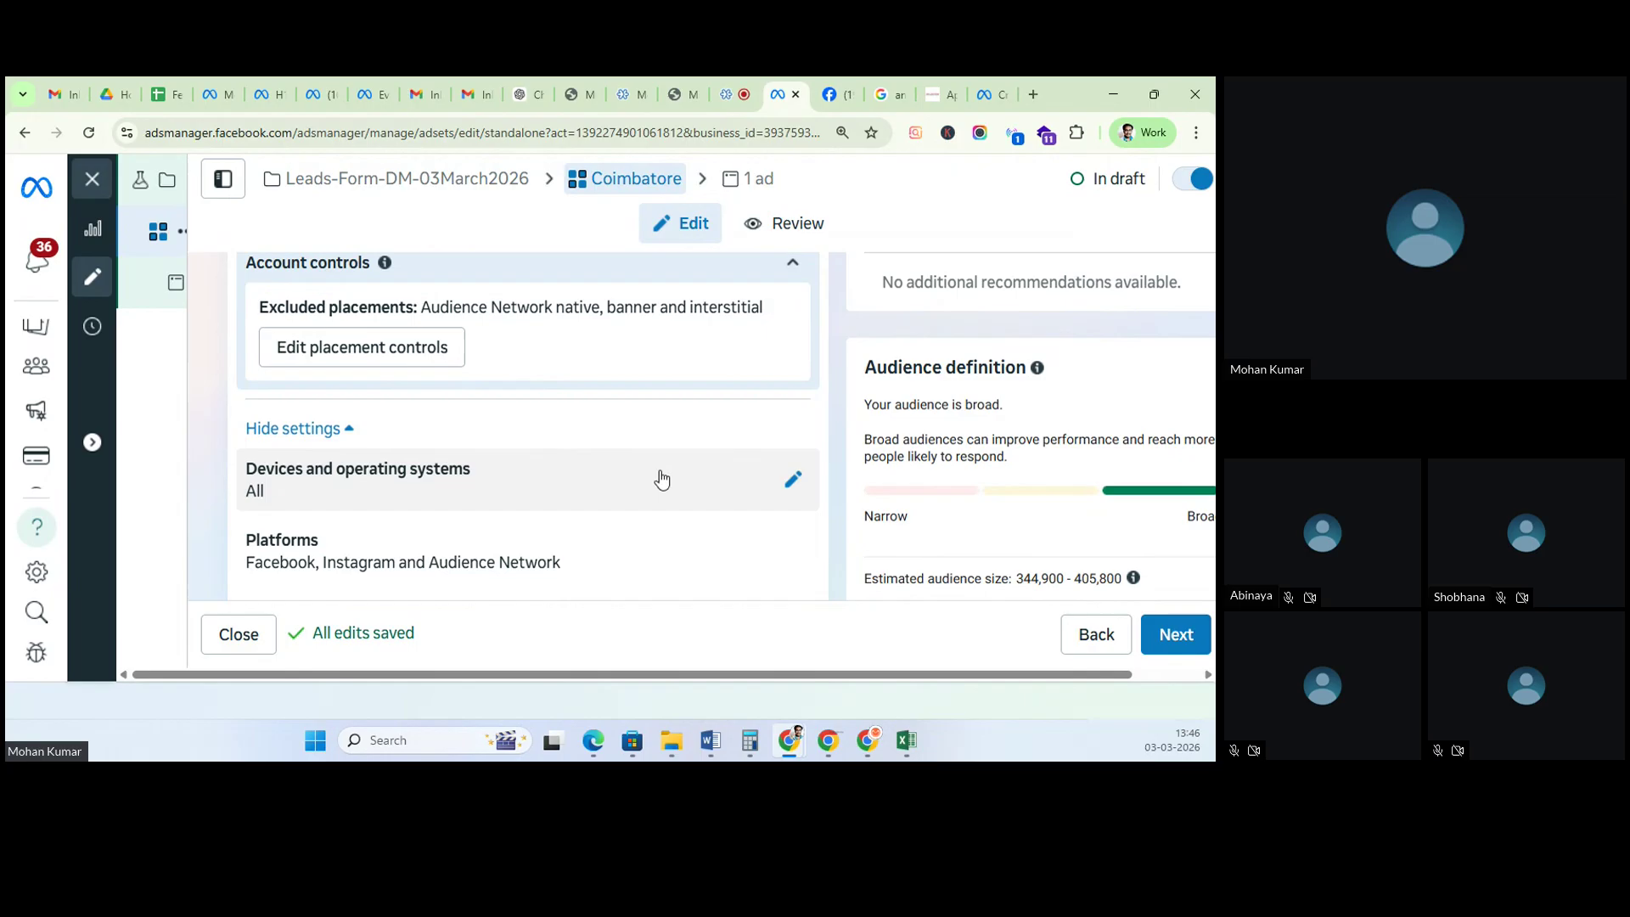
pyautogui.click(782, 475)
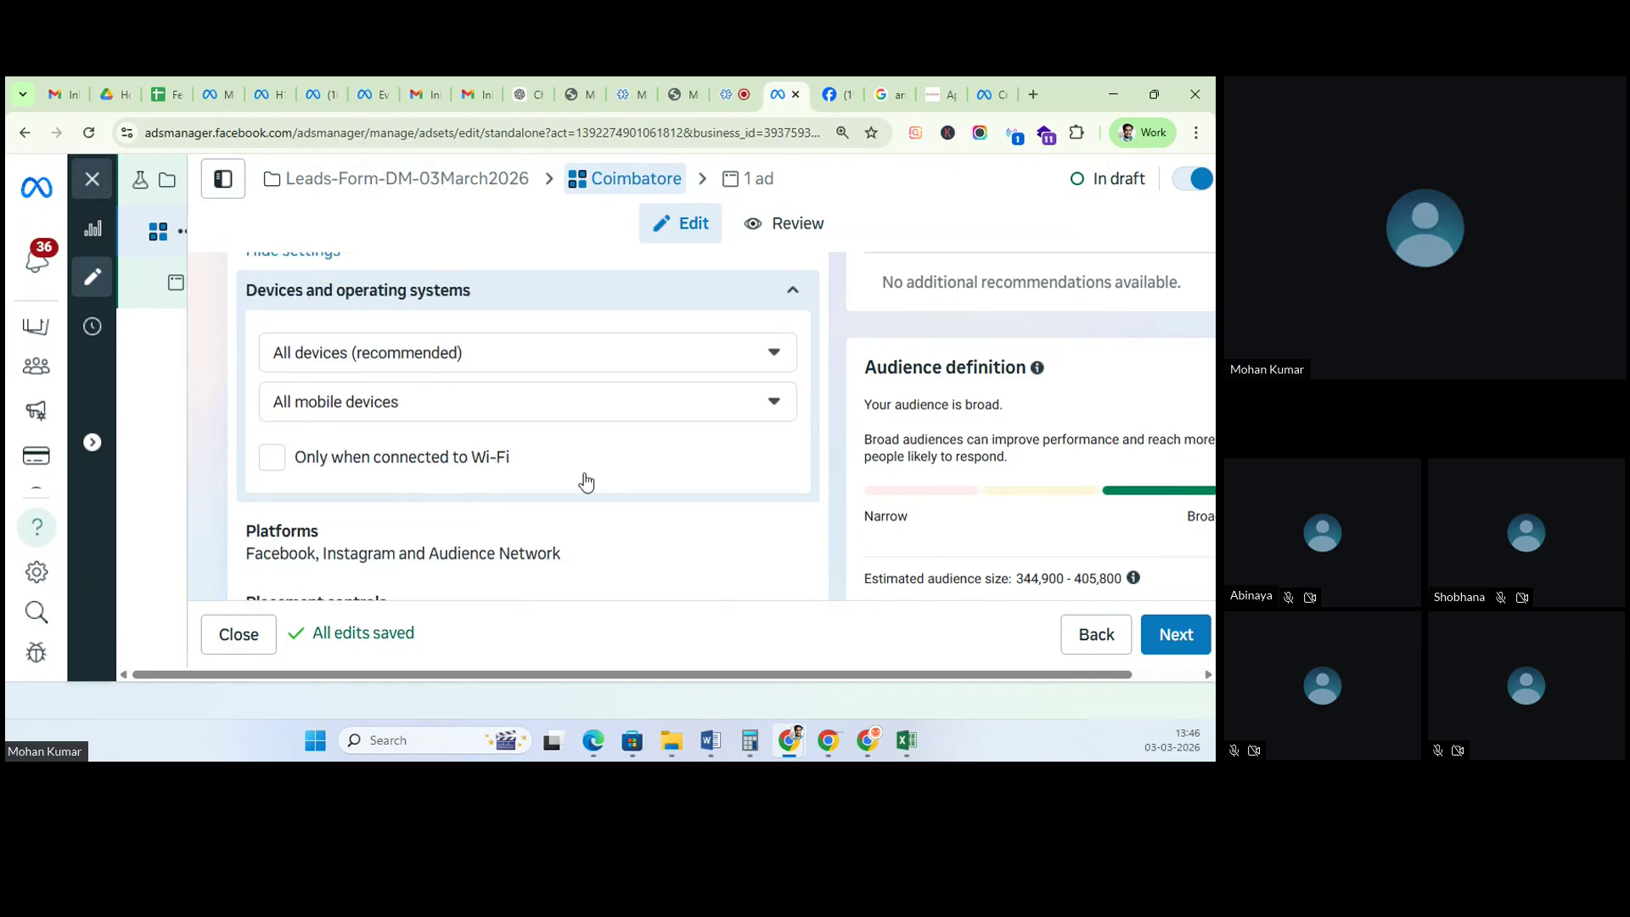
# Step: Limit the ad set's platforms to Instagram by deselecting Facebook and Audience Network, and check the estimated audience size
pyautogui.scroll(-2, 594, 509)
pyautogui.click(785, 473)
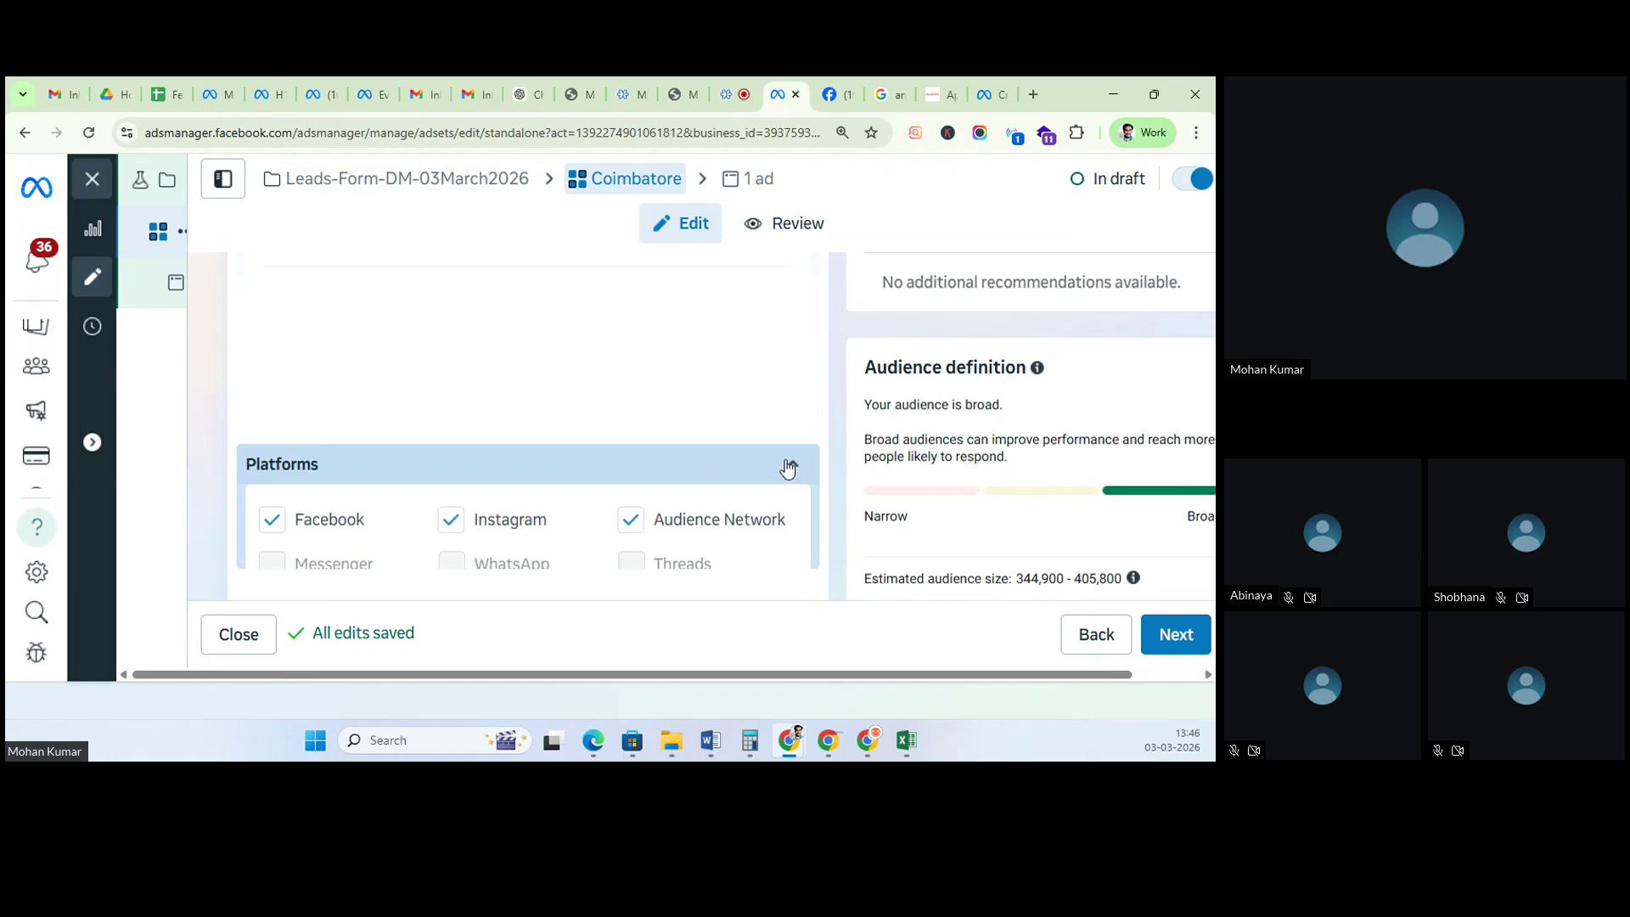
pyautogui.click(629, 329)
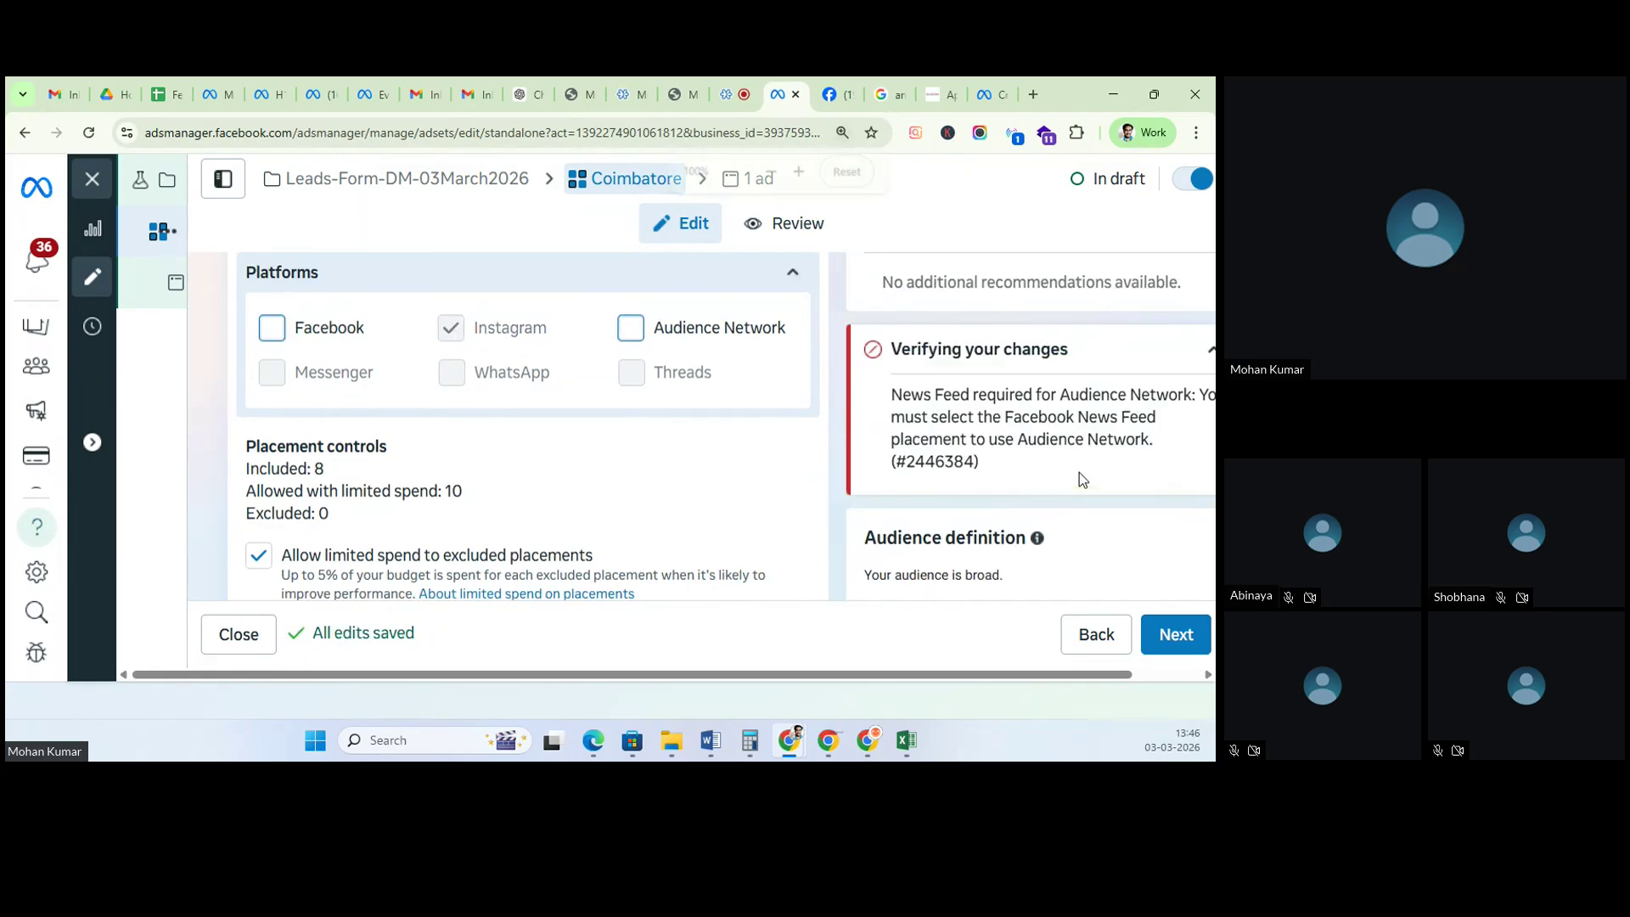
pyautogui.hotkey('ctrl', '0')
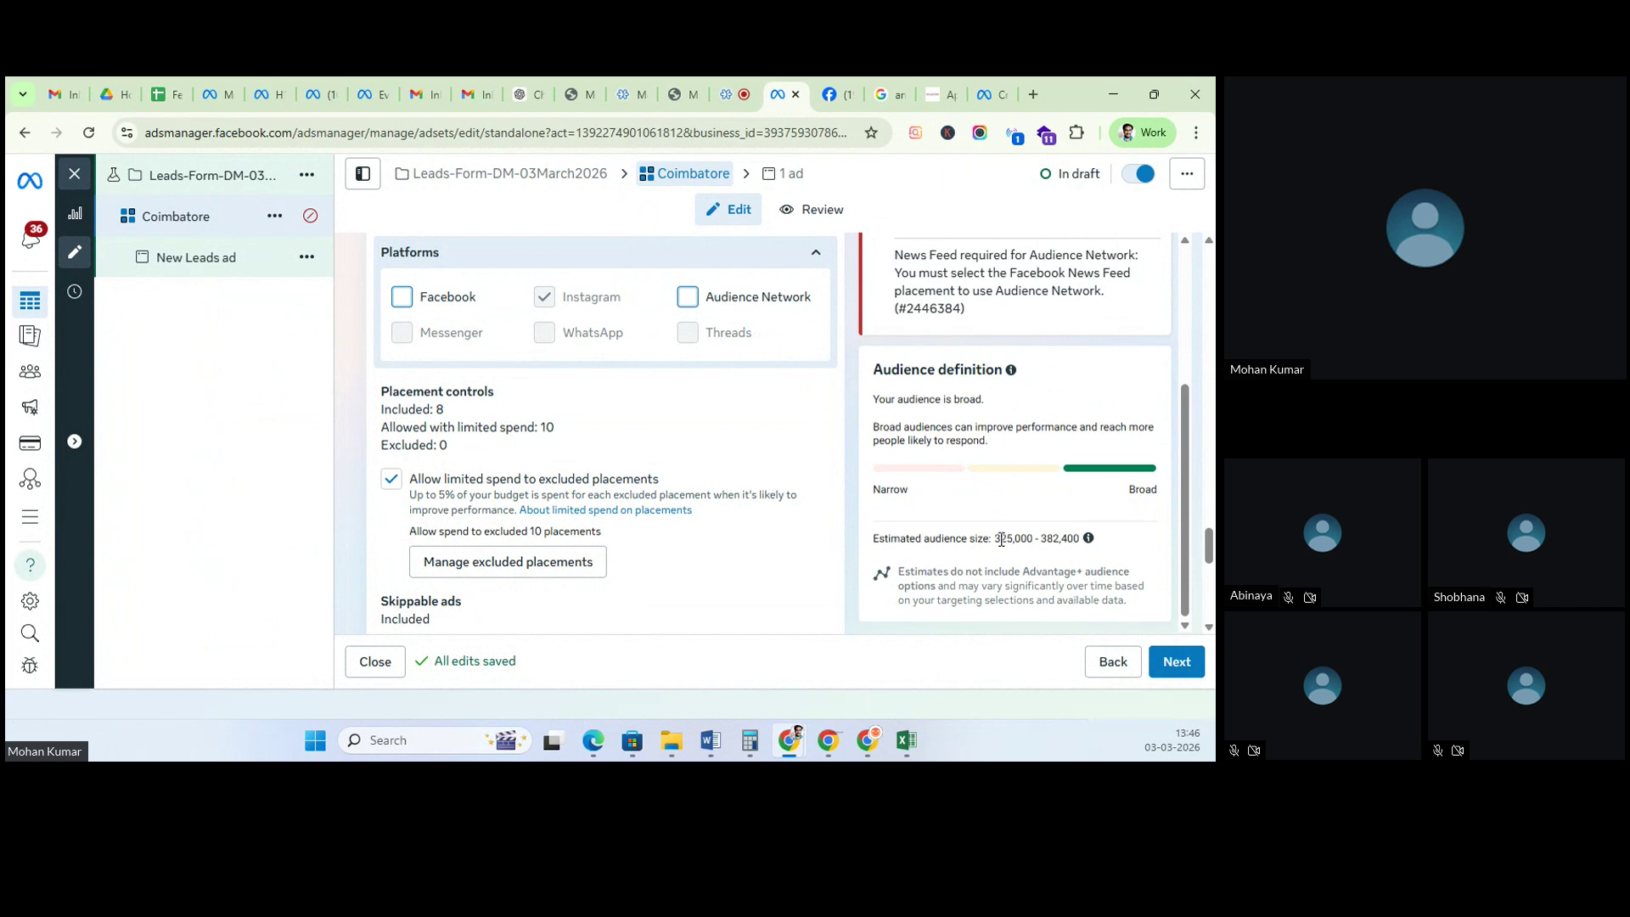
pyautogui.moveTo(1001, 540); pyautogui.dragTo(1080, 541)
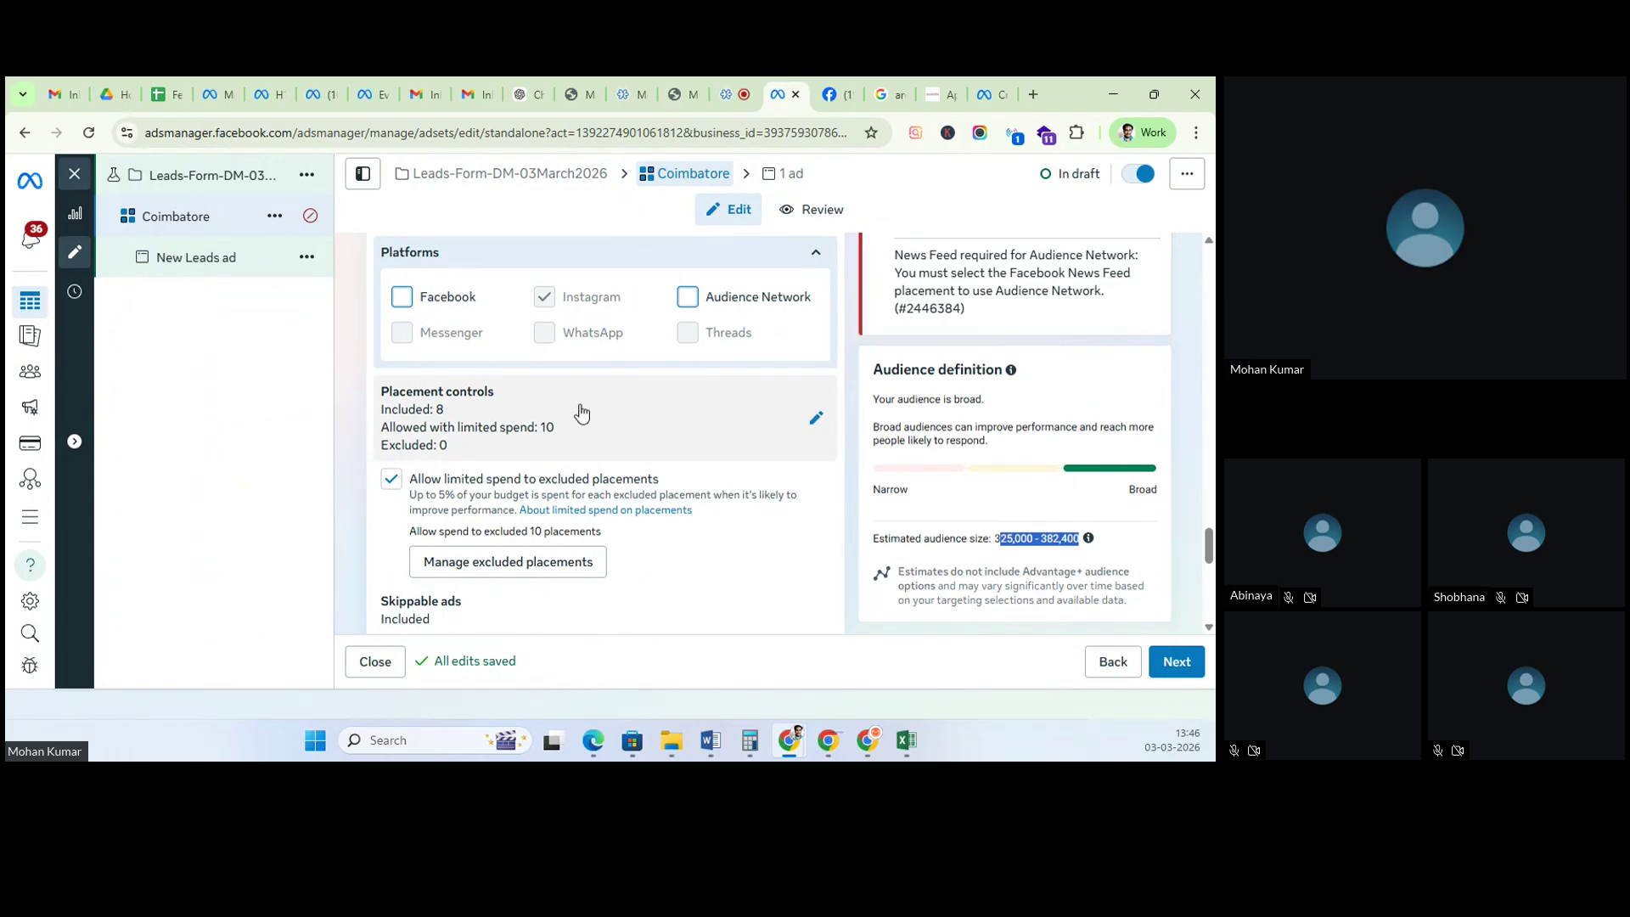
# Step: Examine the placement controls, including the individual placements under Stories, Status, Reels, and the brand safety settings
pyautogui.scroll(1, 571, 421)
pyautogui.scroll(-5, 564, 425)
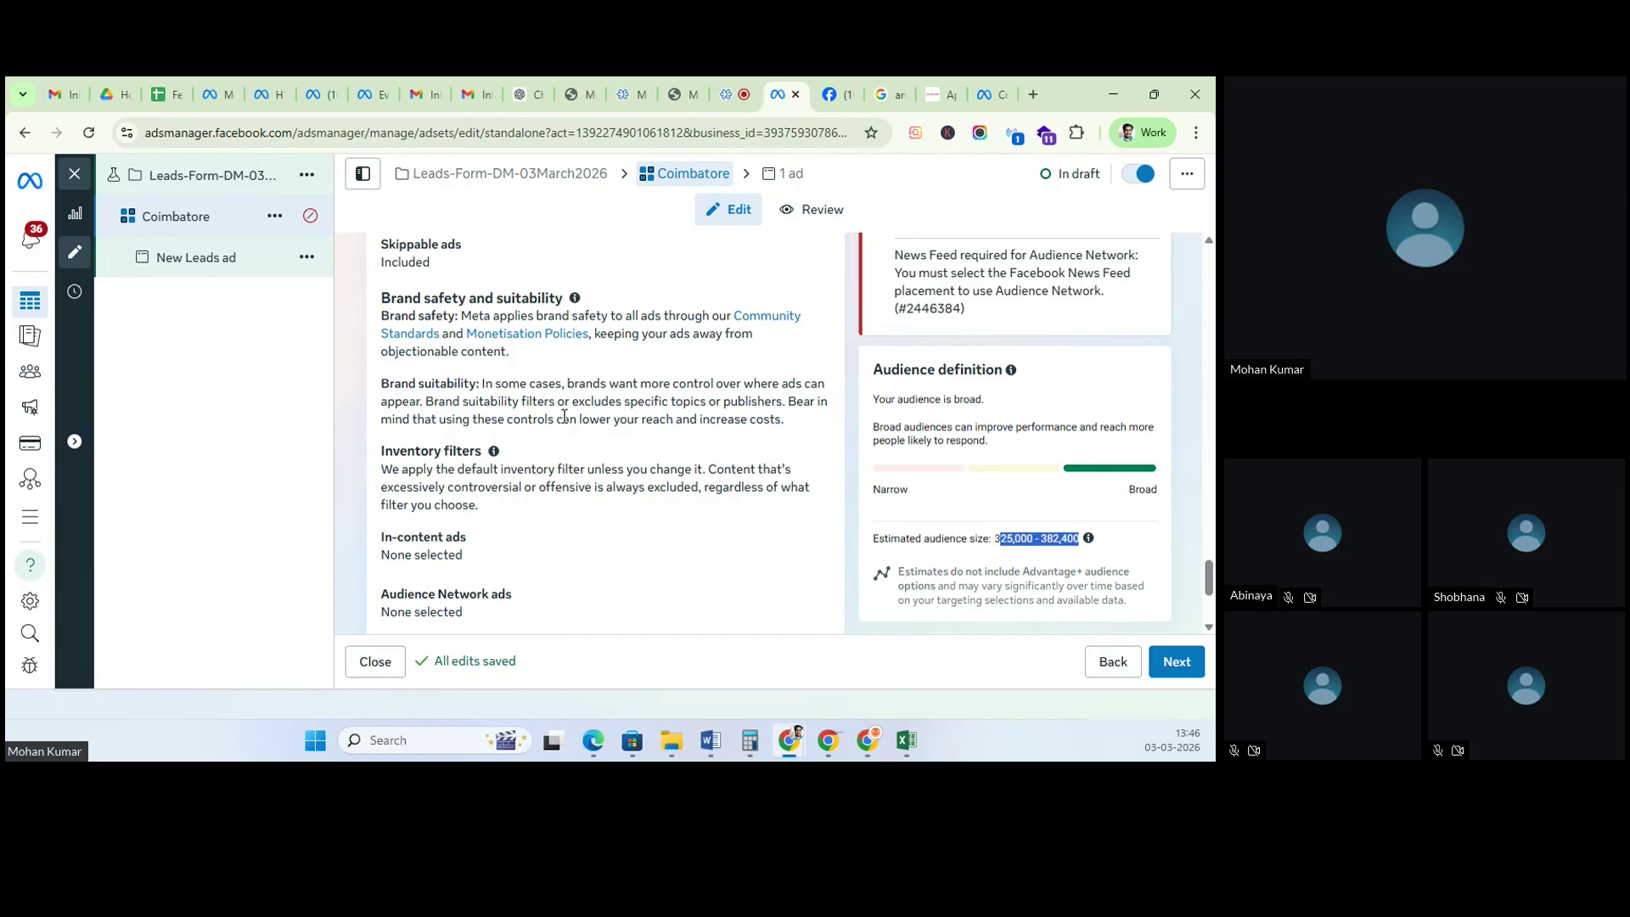
pyautogui.scroll(3, 580, 443)
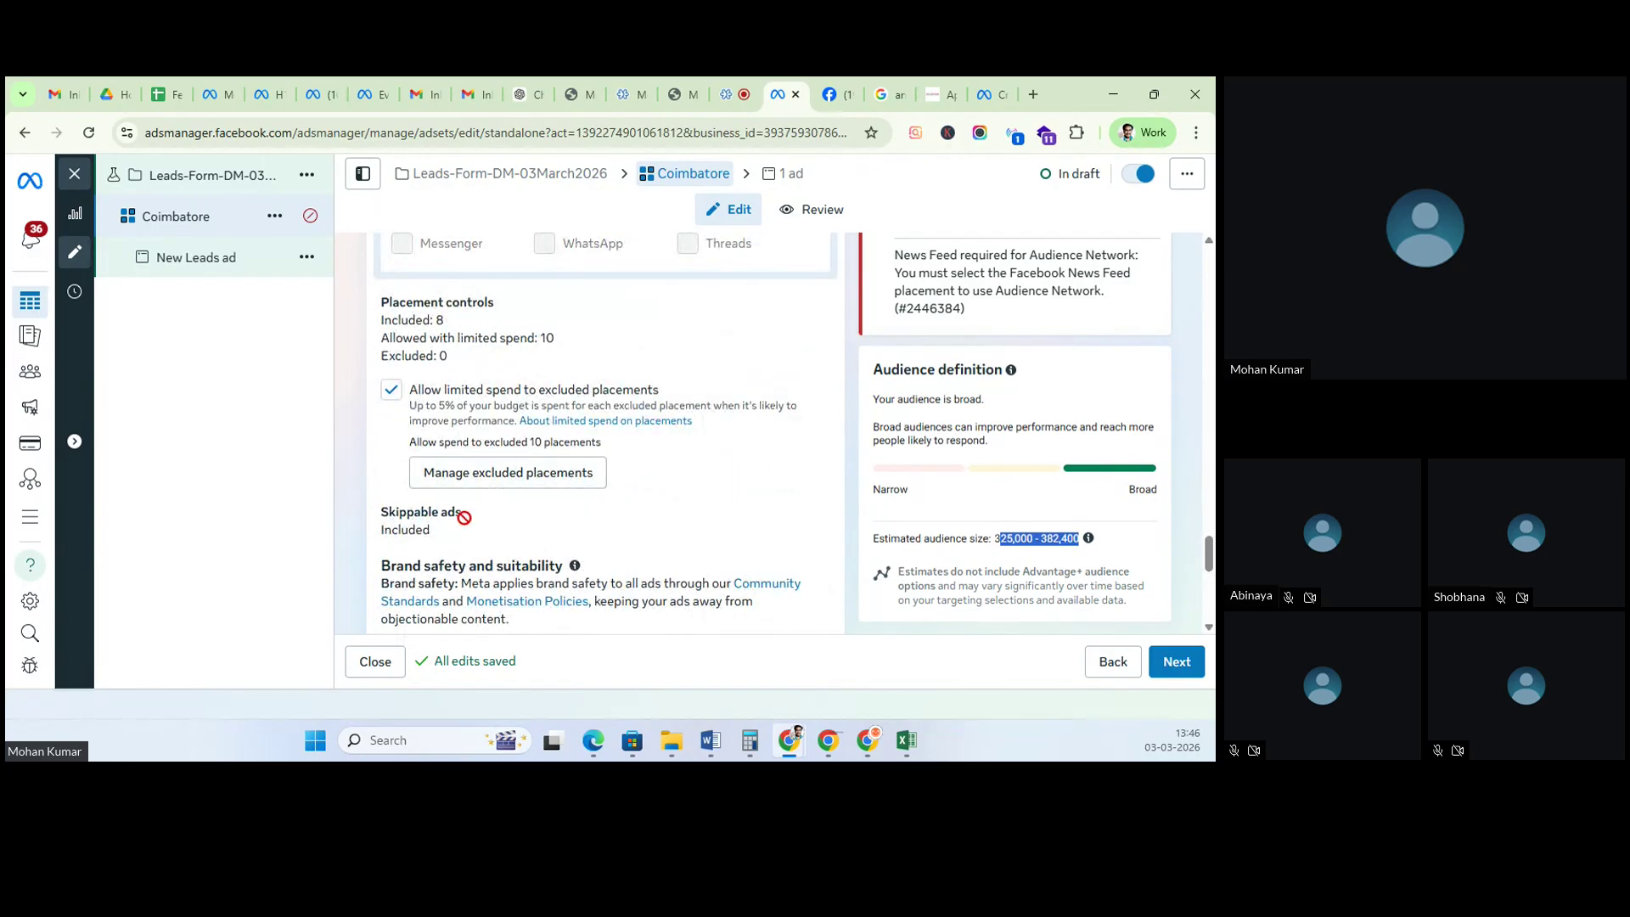
pyautogui.scroll(2, 455, 516)
pyautogui.click(810, 507)
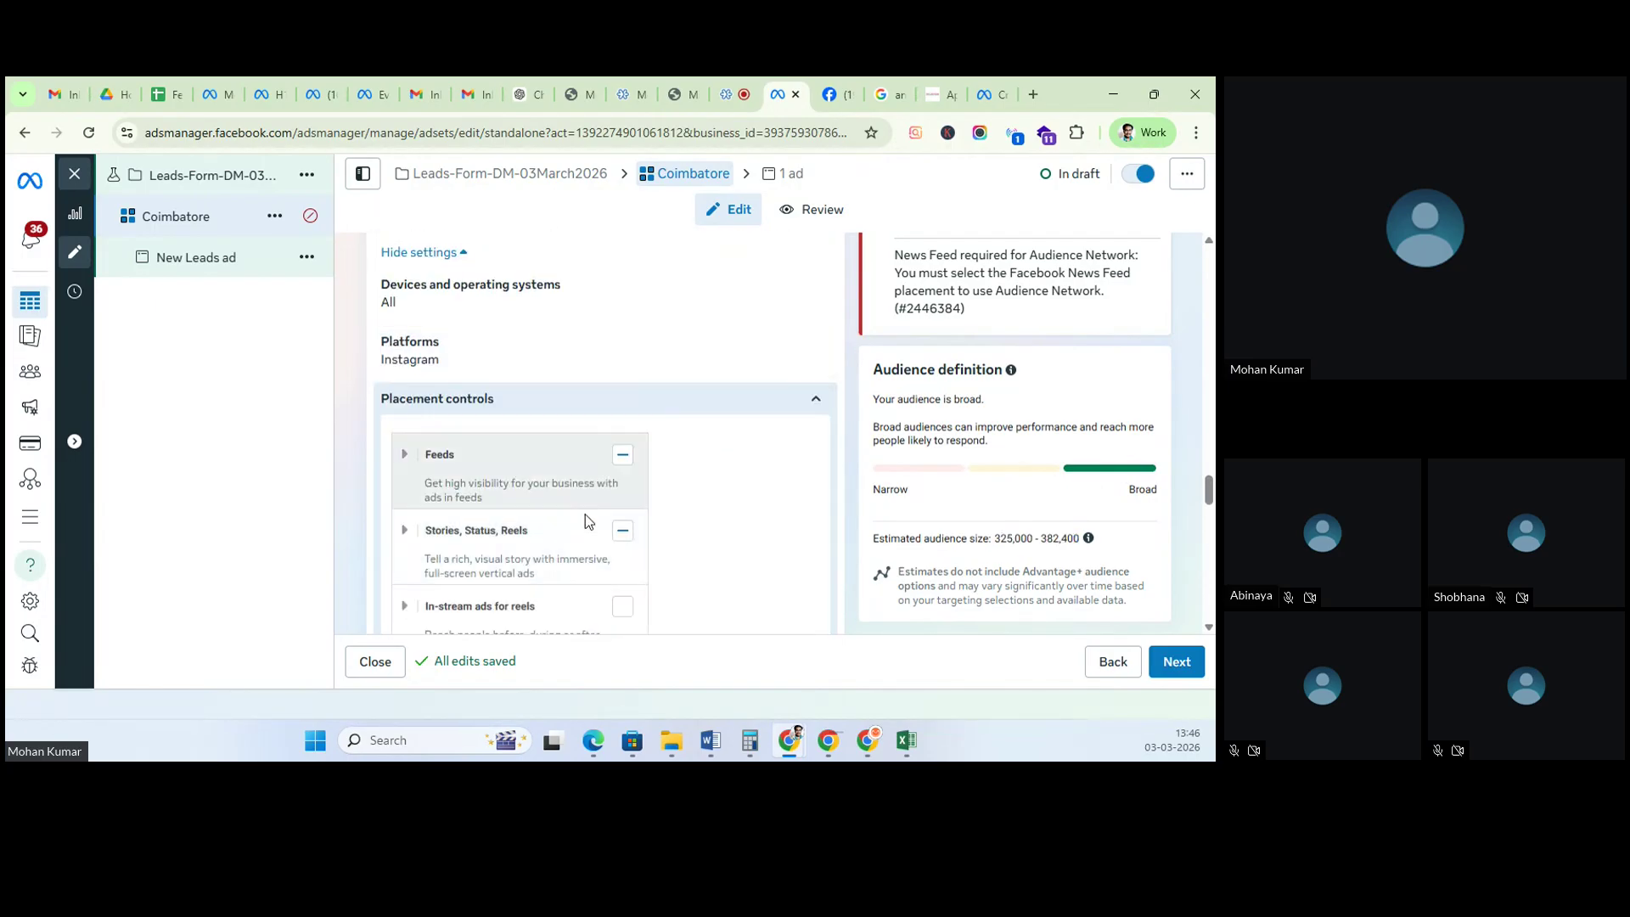
pyautogui.scroll(-4, 584, 512)
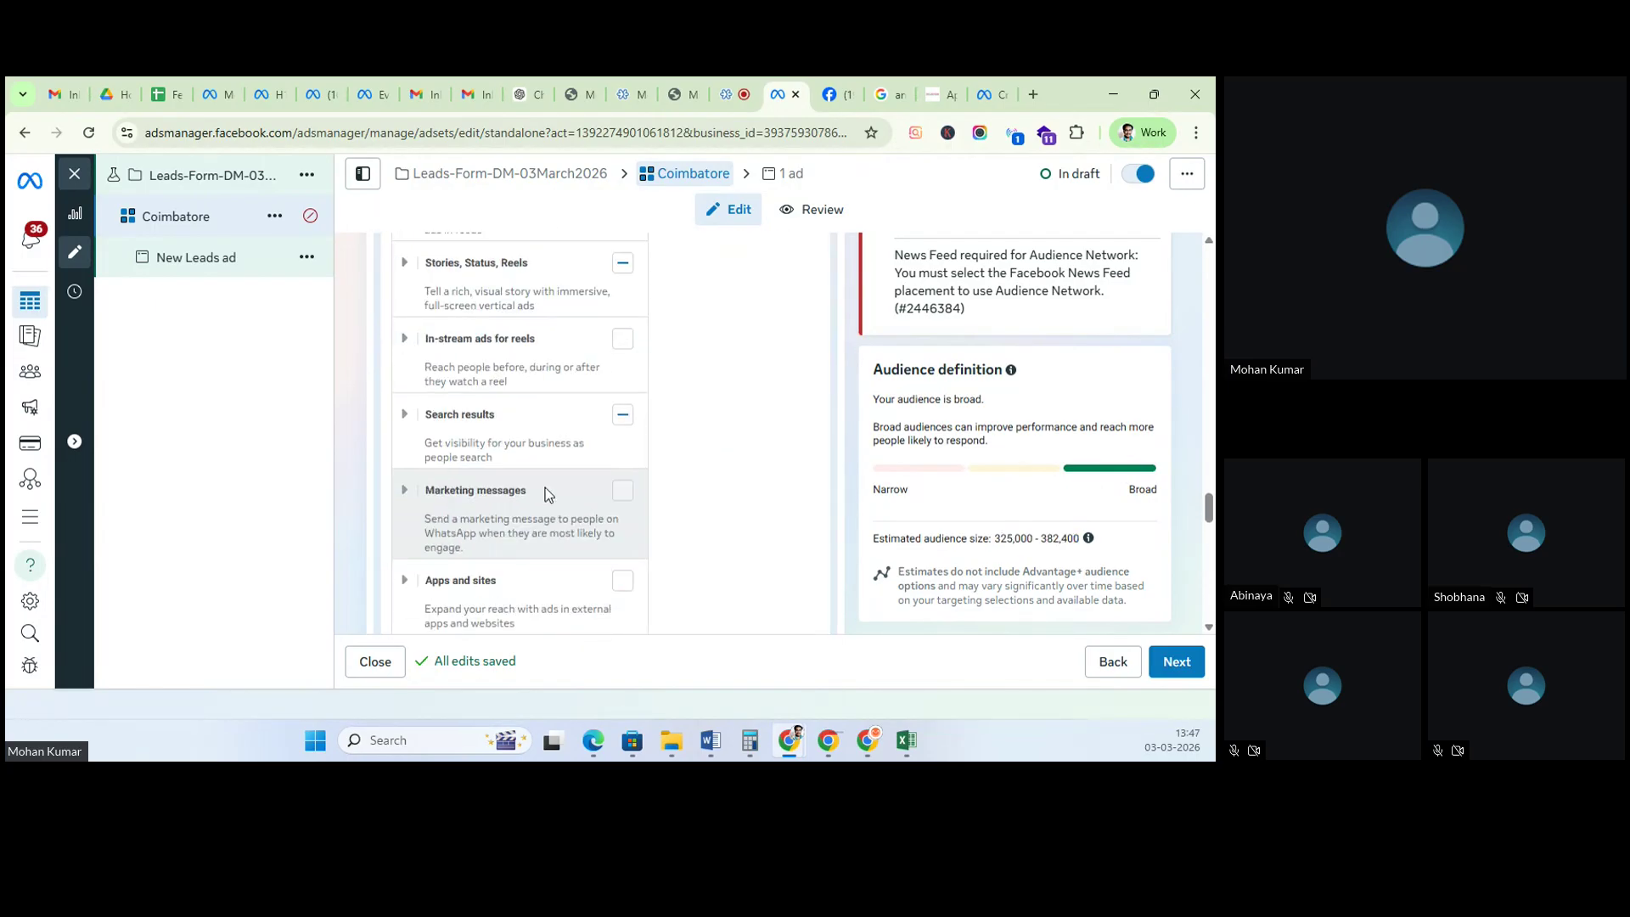
pyautogui.click(406, 263)
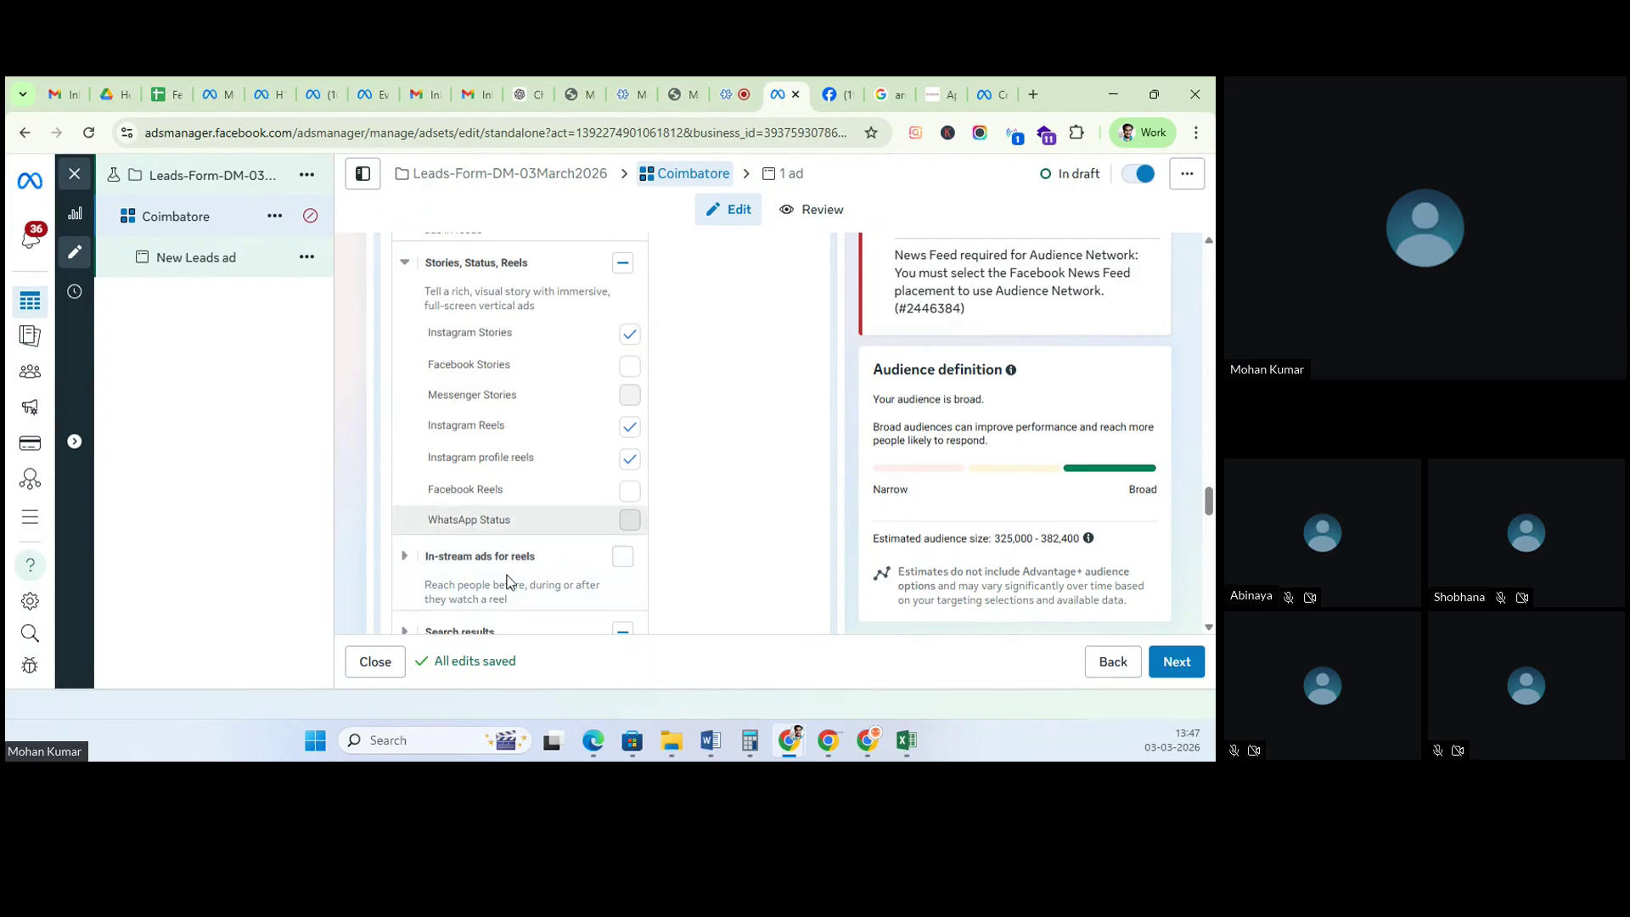
pyautogui.scroll(-5, 714, 463)
pyautogui.scroll(-5, 883, 604)
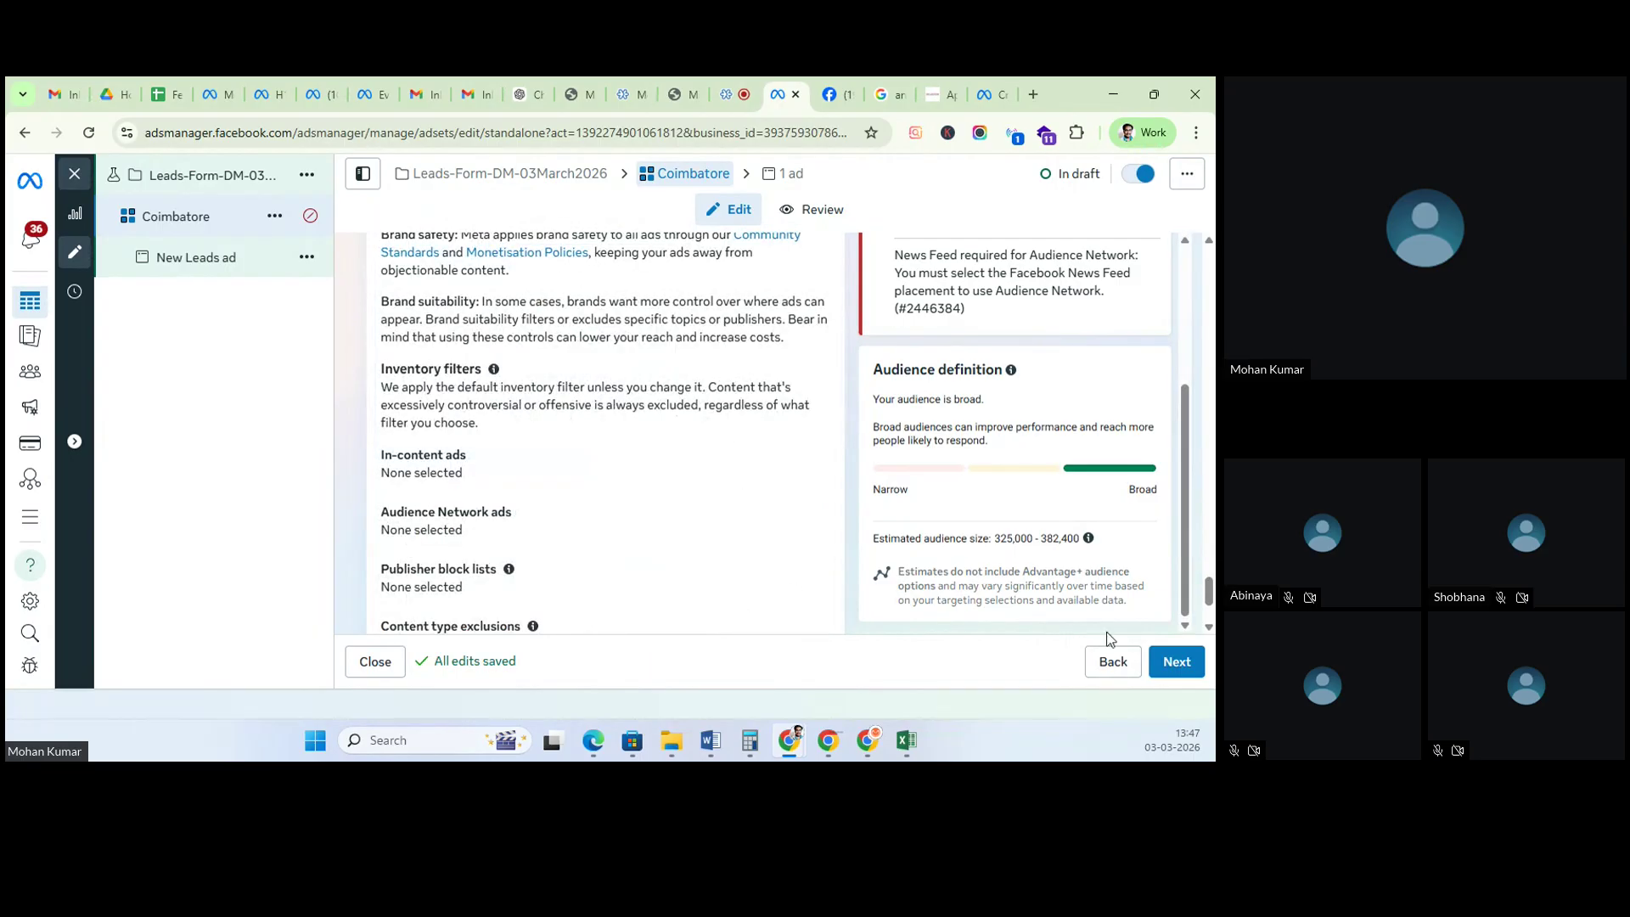
# Step: Go on to the New Leads ad, return to the Coimbatore ad set and review its settings down to Placements
pyautogui.click(1176, 661)
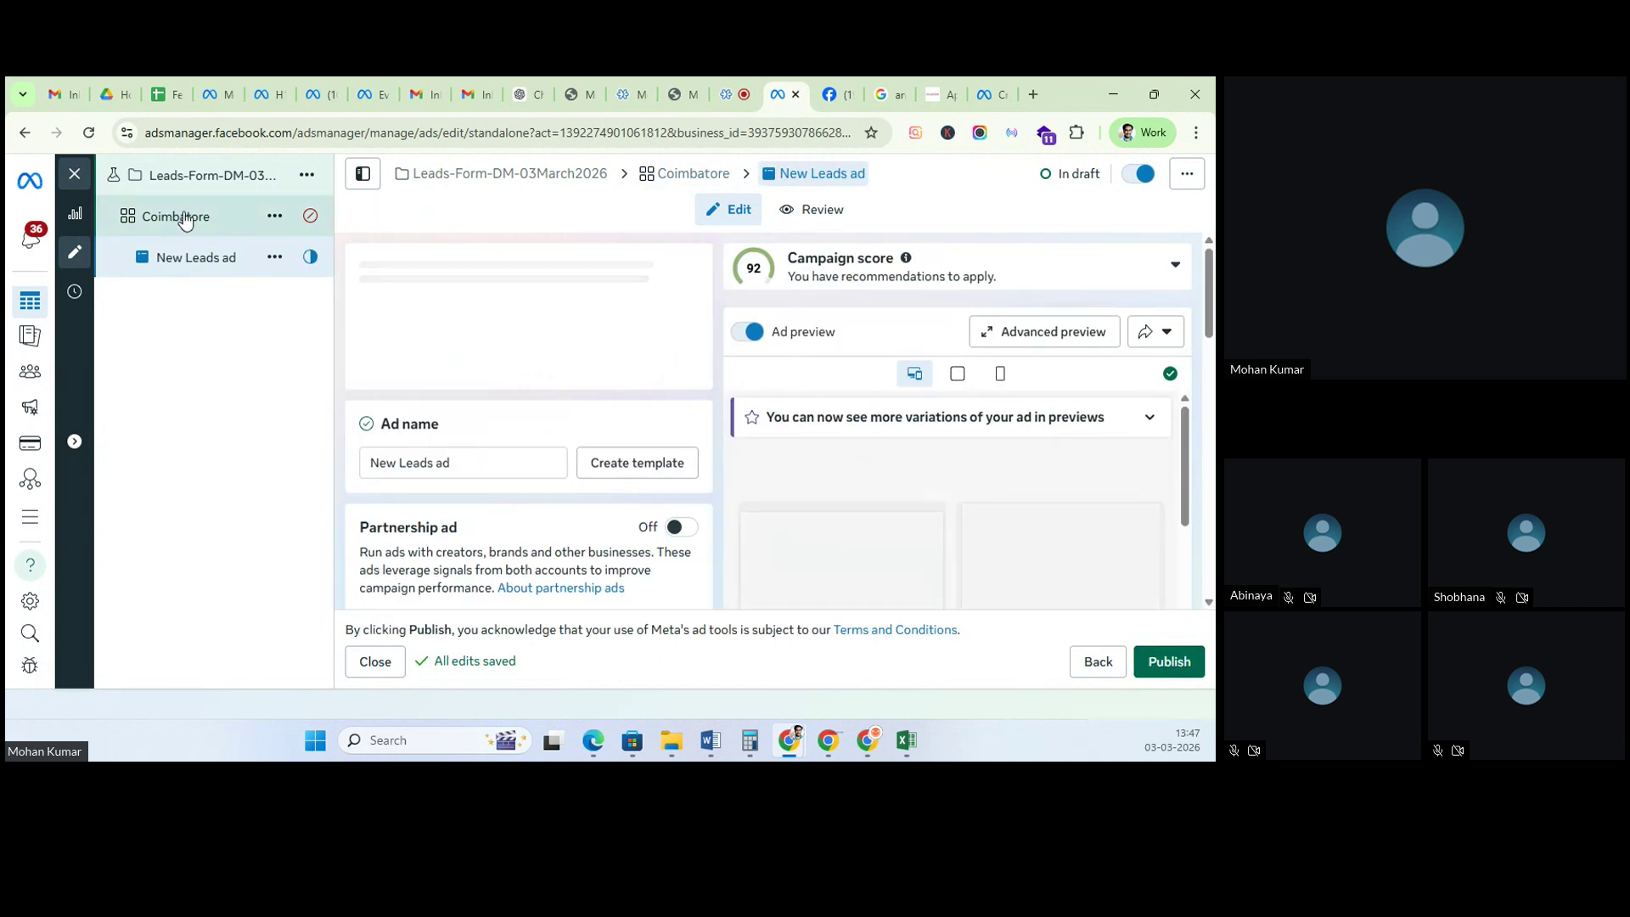
pyautogui.click(183, 218)
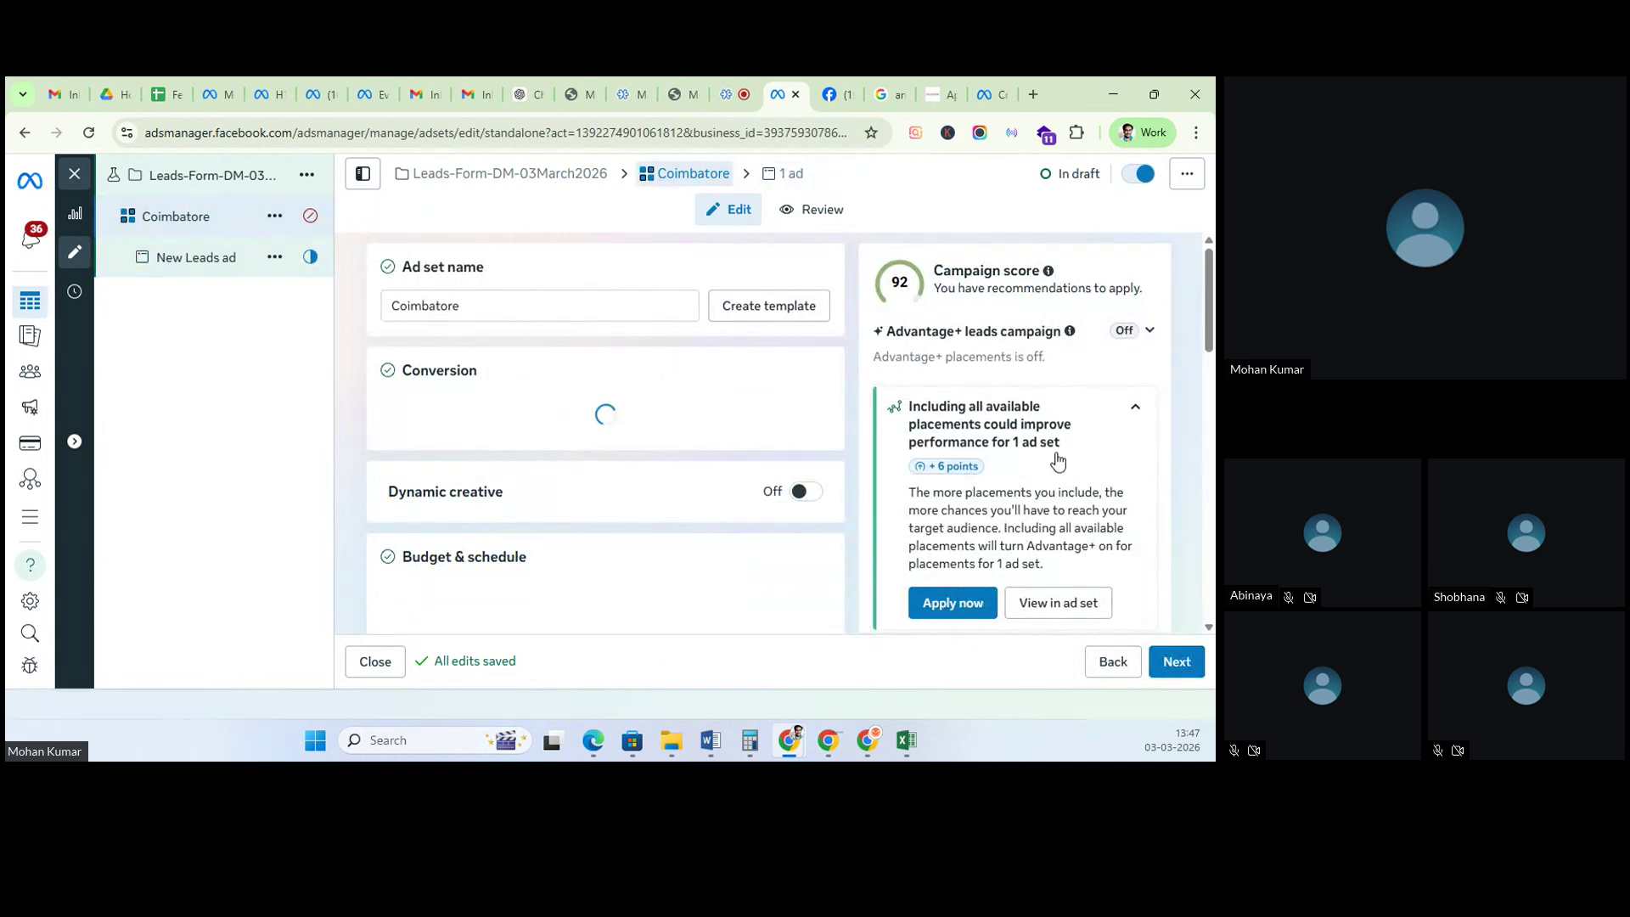
pyautogui.scroll(-4, 1066, 397)
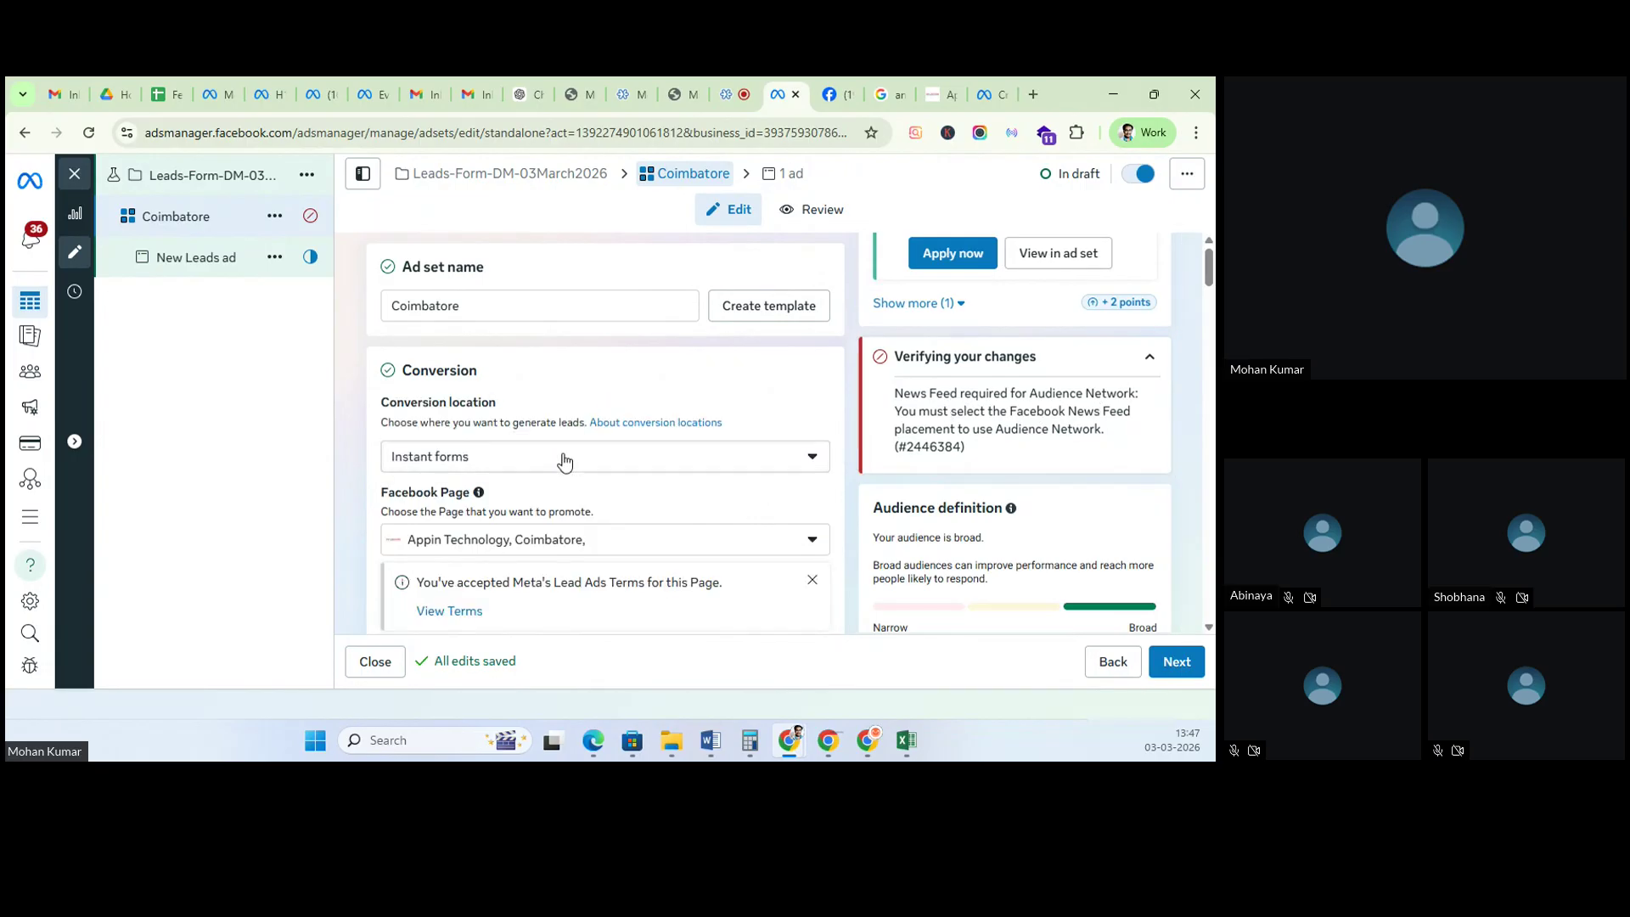
pyautogui.scroll(-8, 705, 485)
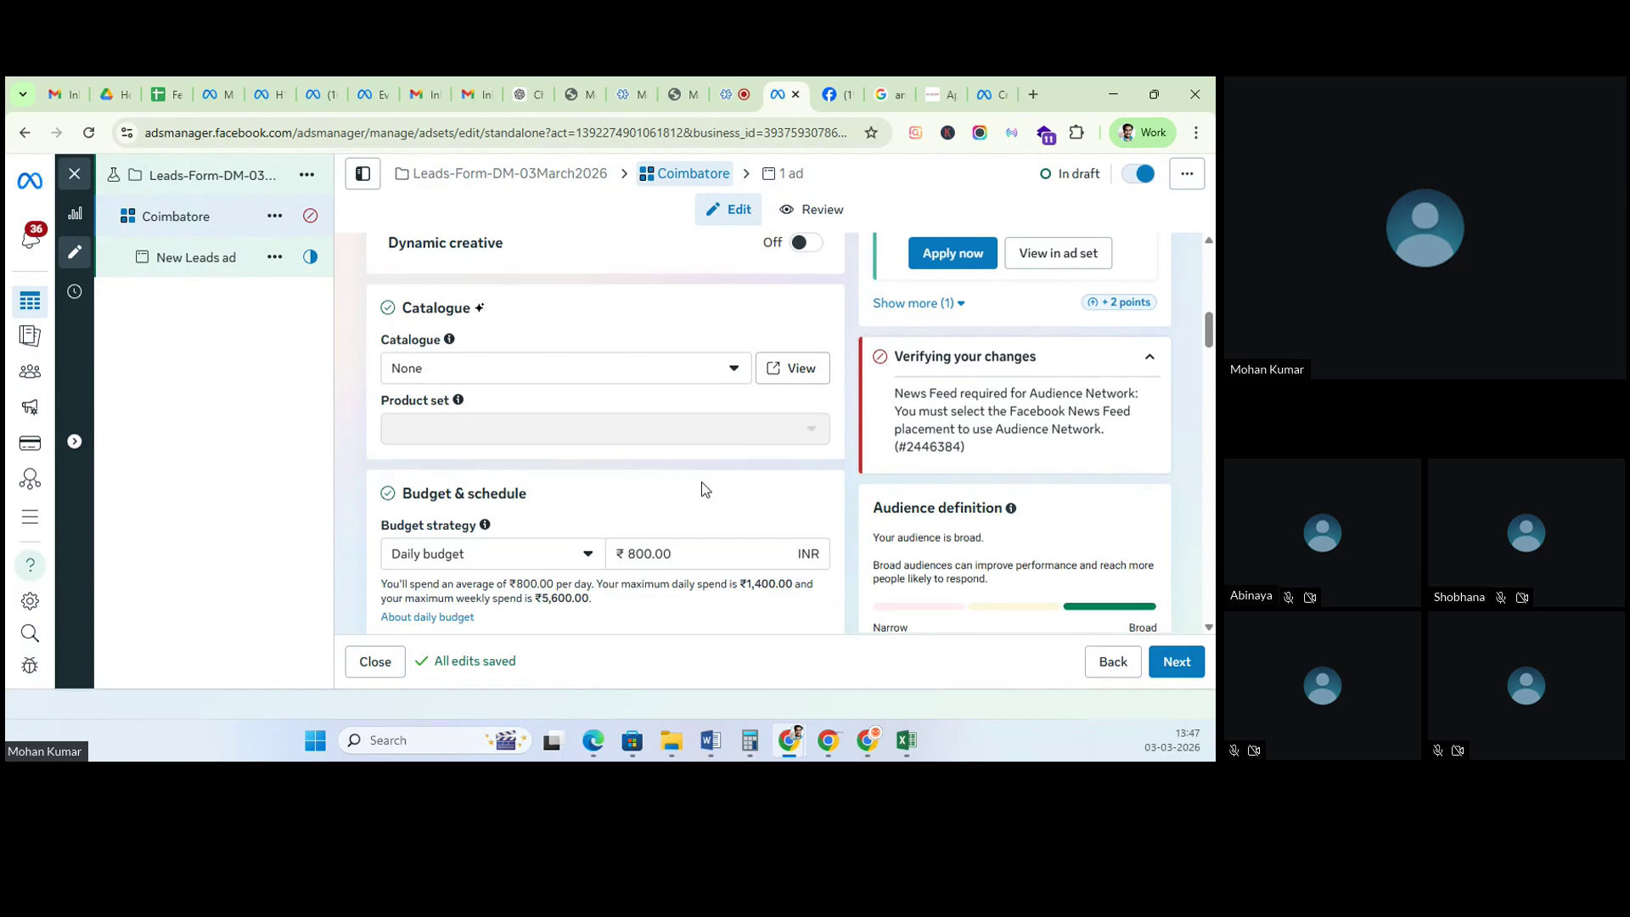
pyautogui.scroll(-7, 701, 481)
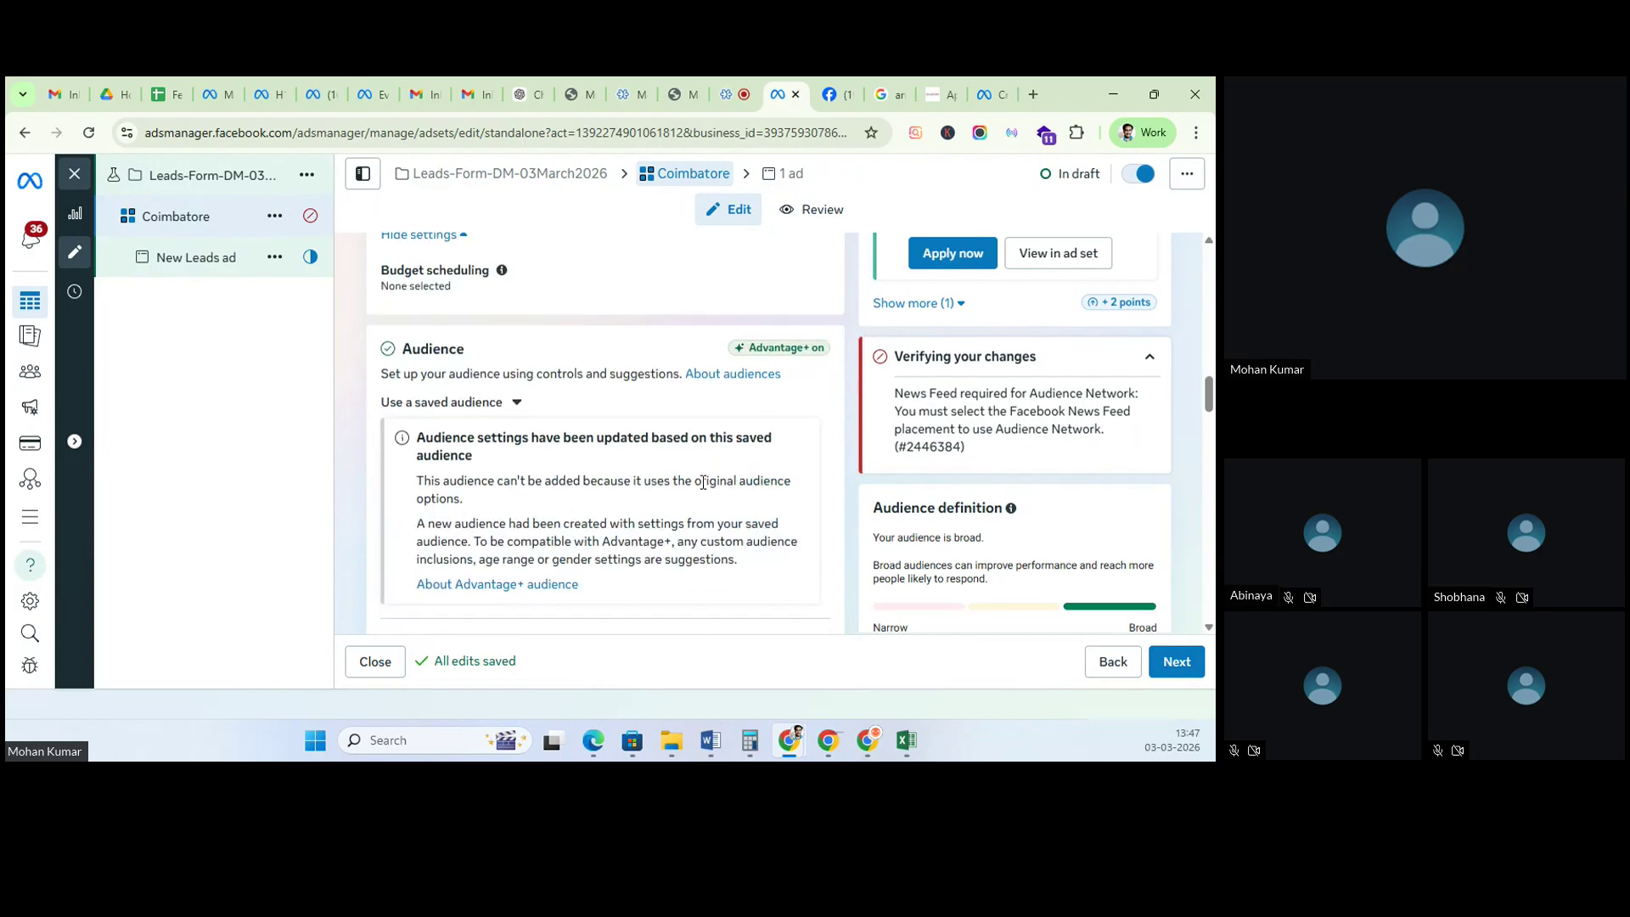
pyautogui.scroll(-6, 703, 482)
pyautogui.scroll(-8, 702, 489)
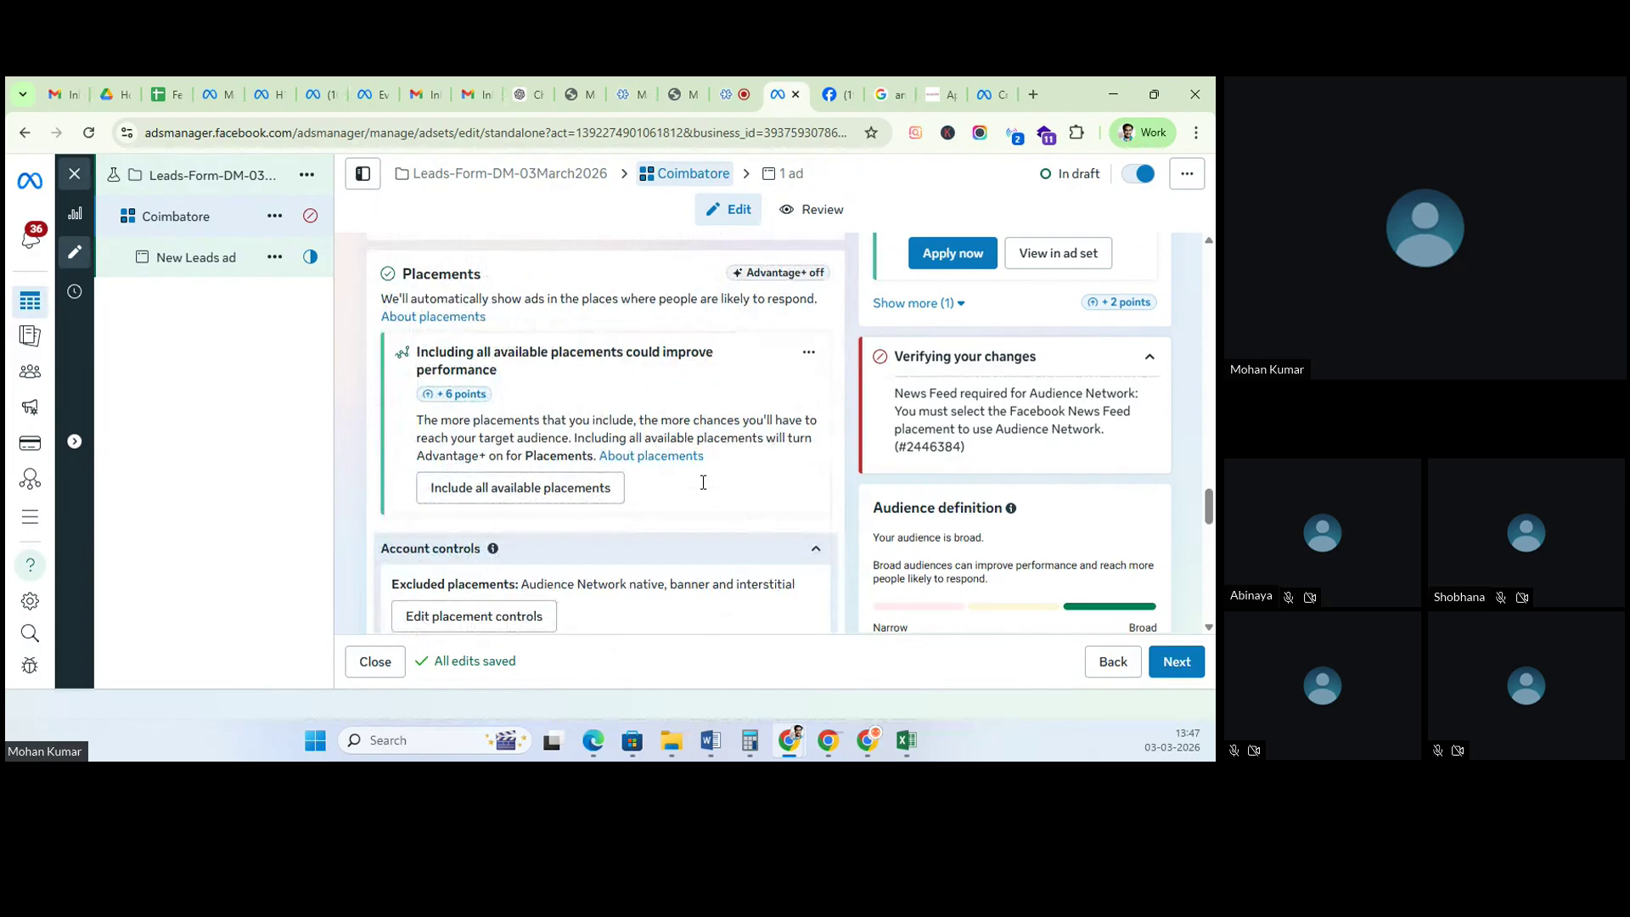
pyautogui.scroll(-4, 703, 482)
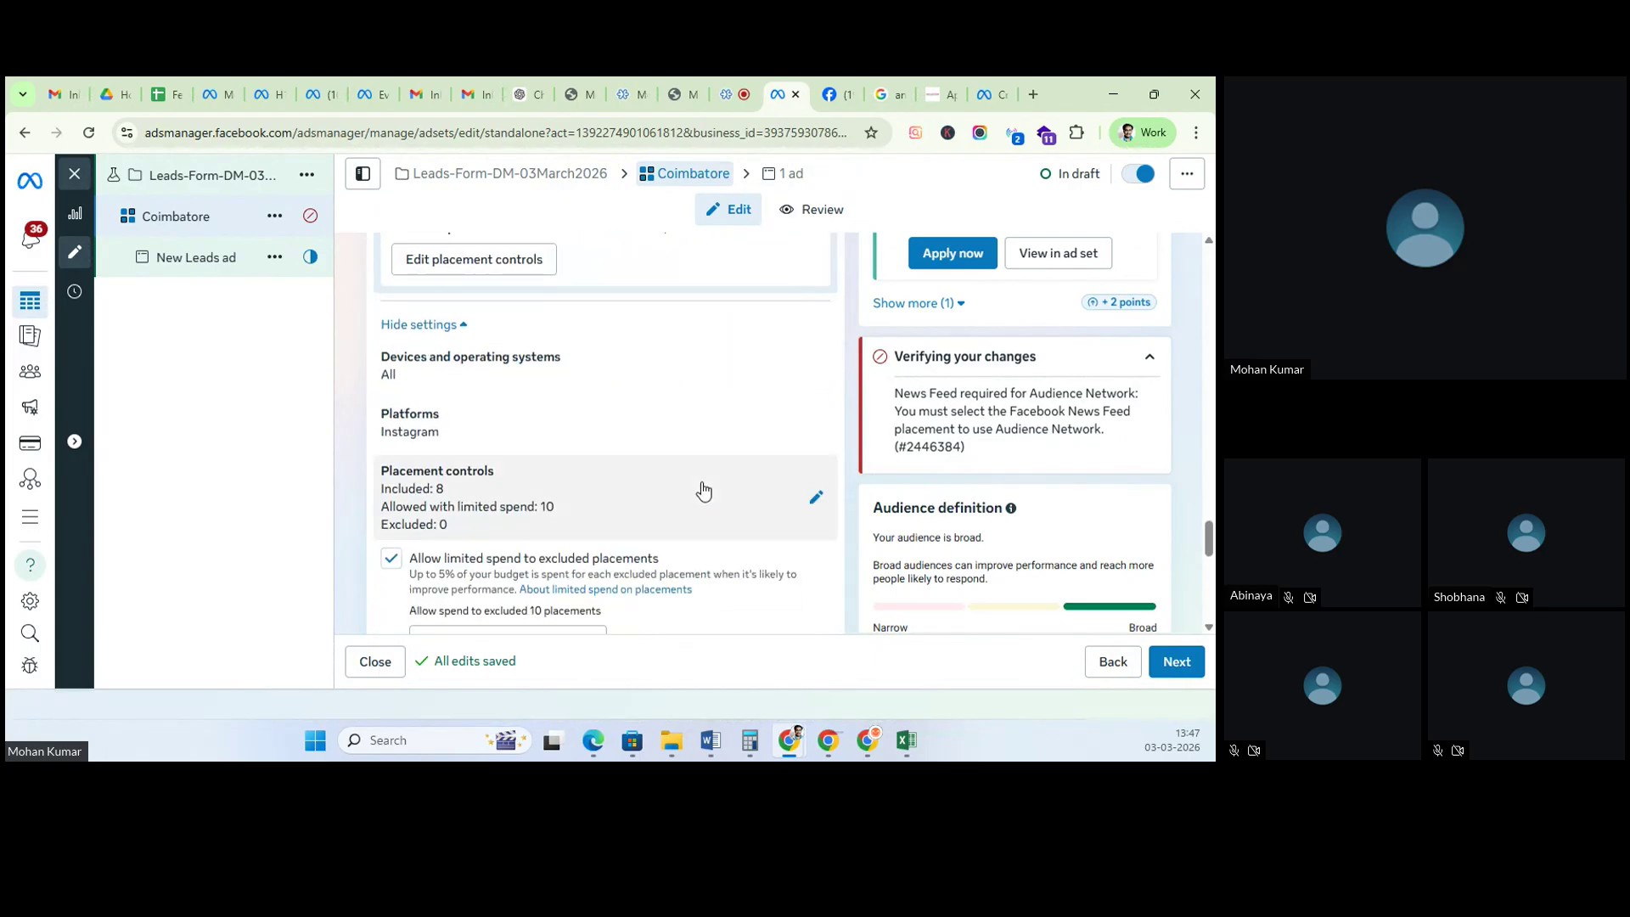
# Step: Check which platforms are selected in the ad set's placement settings and collapse the platform list
pyautogui.click(815, 498)
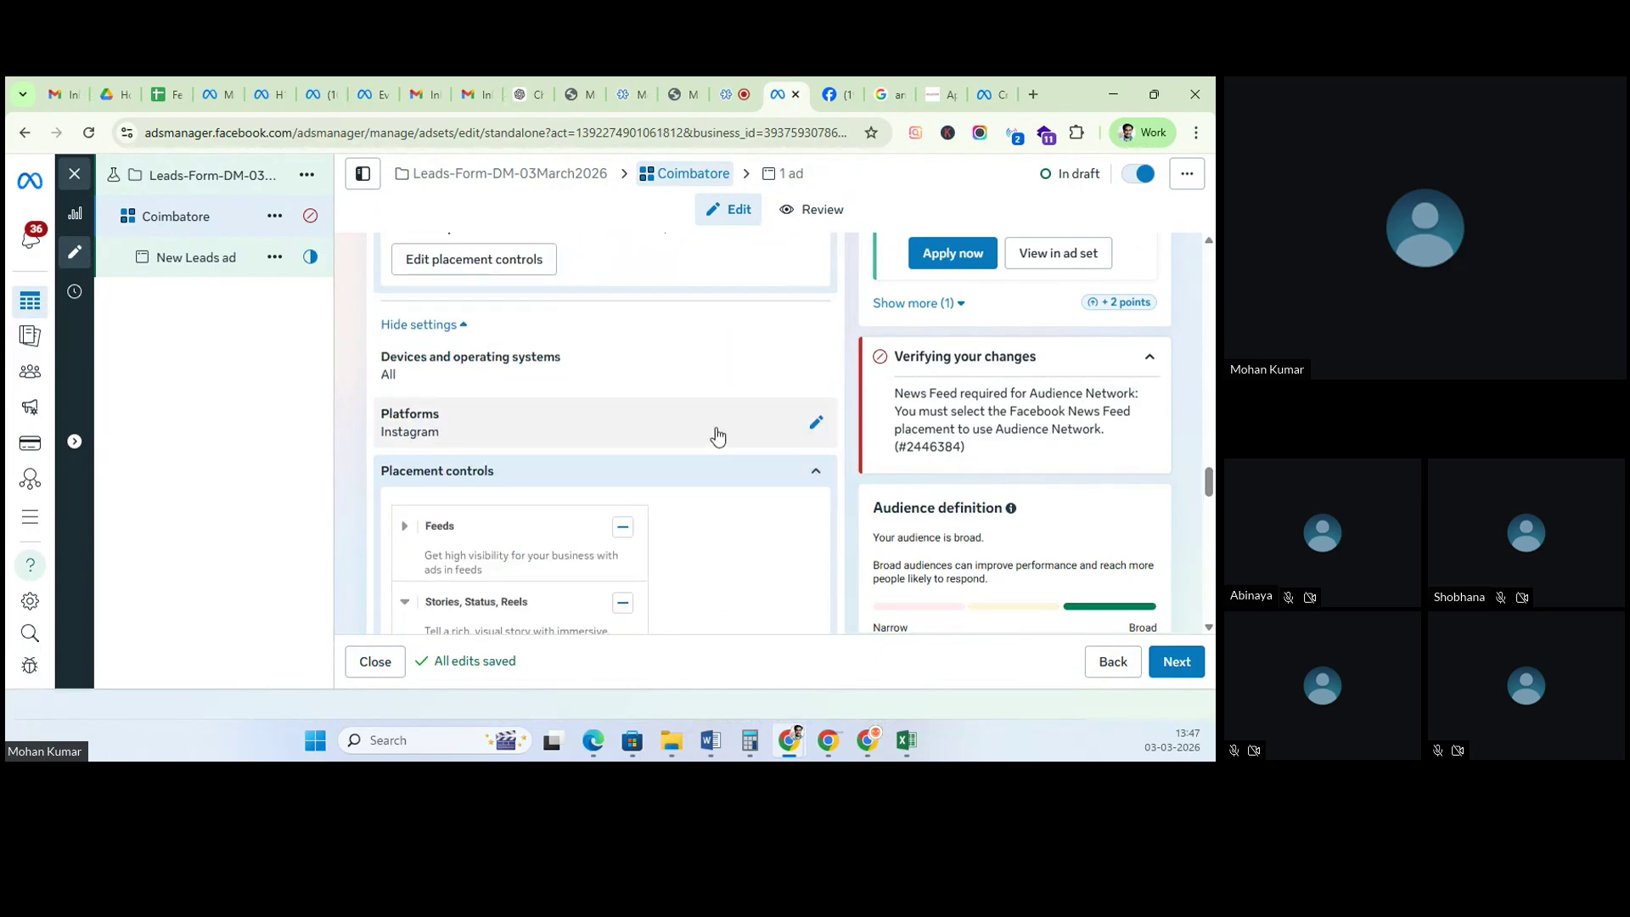
pyautogui.click(815, 422)
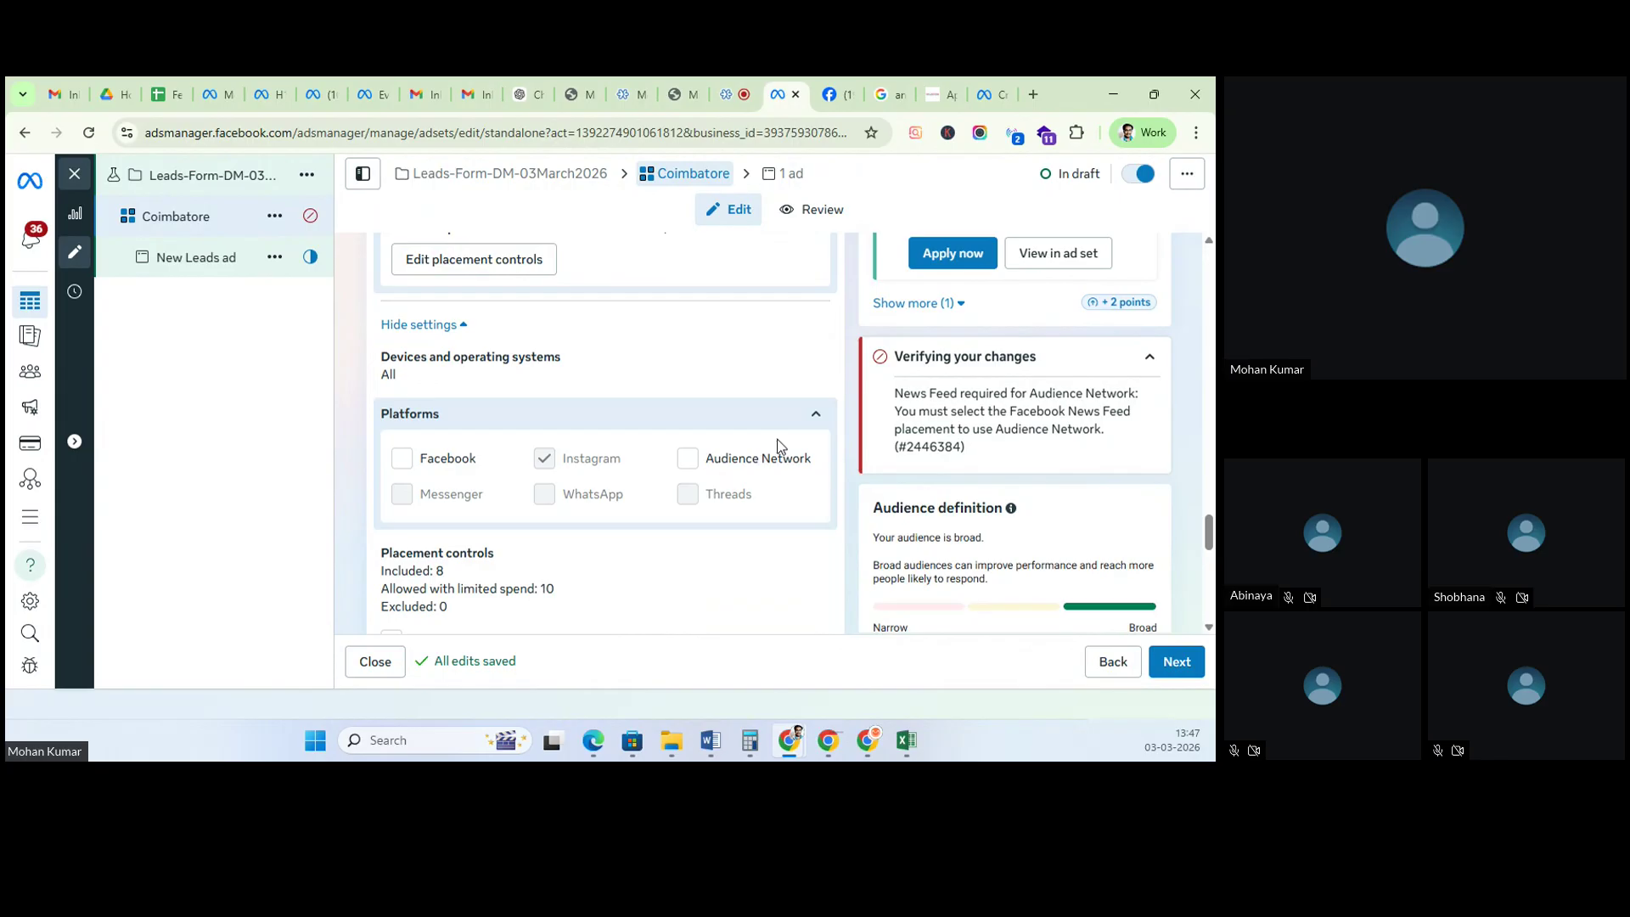
pyautogui.click(811, 417)
pyautogui.scroll(-1, 763, 542)
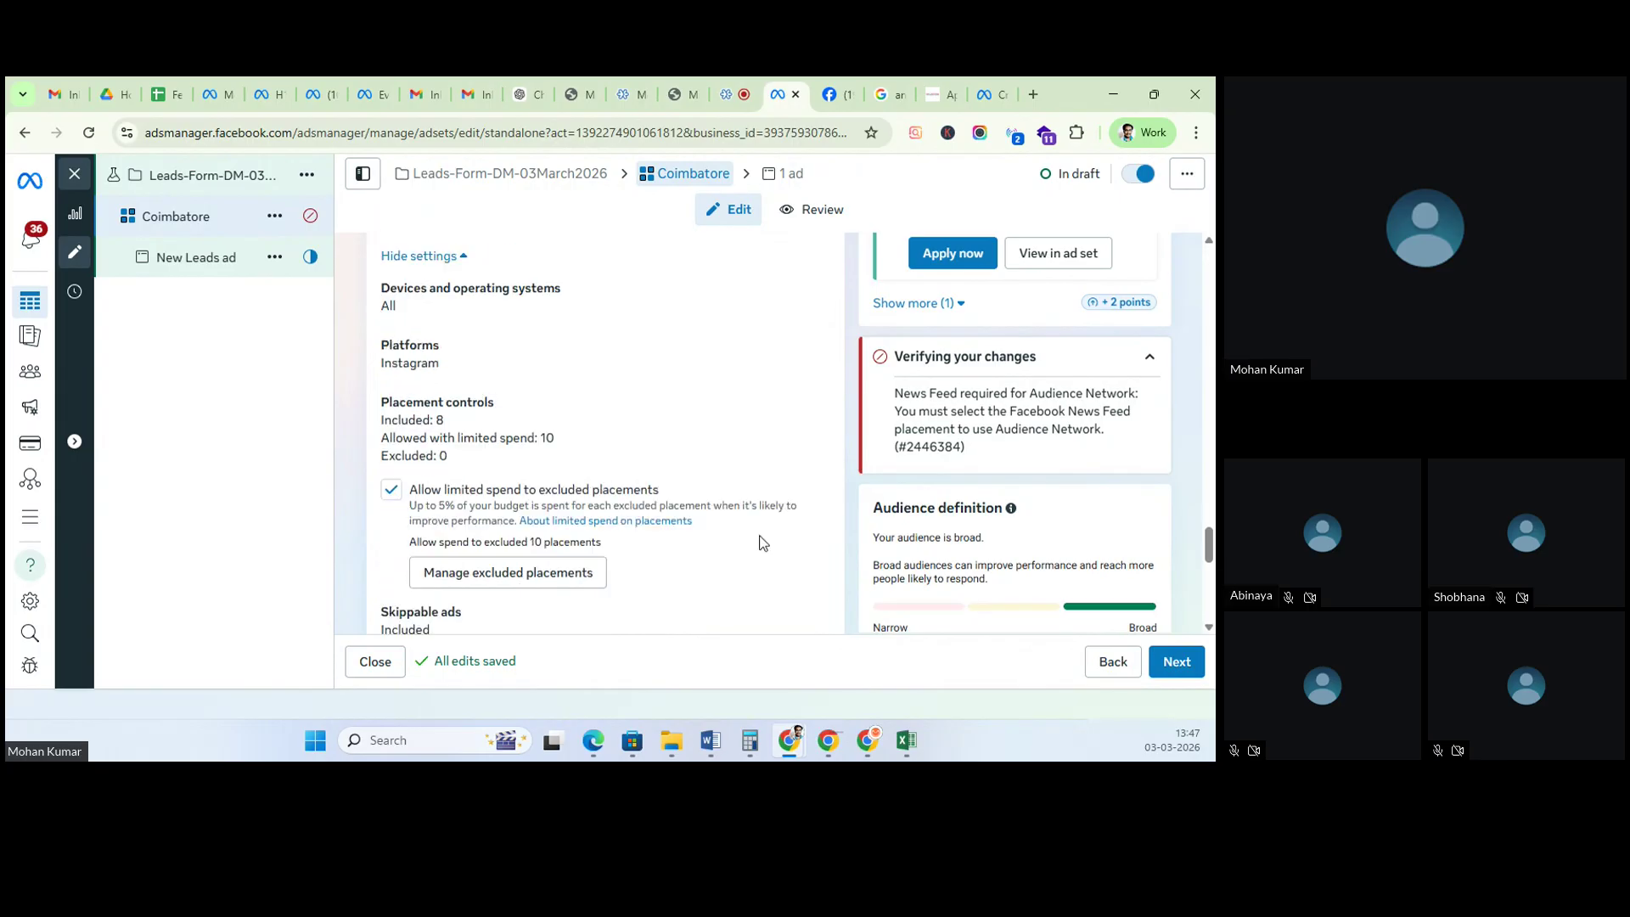
# Step: Reopen the placement controls and examine which placements are included under Feeds and the other placement groups
pyautogui.click(809, 418)
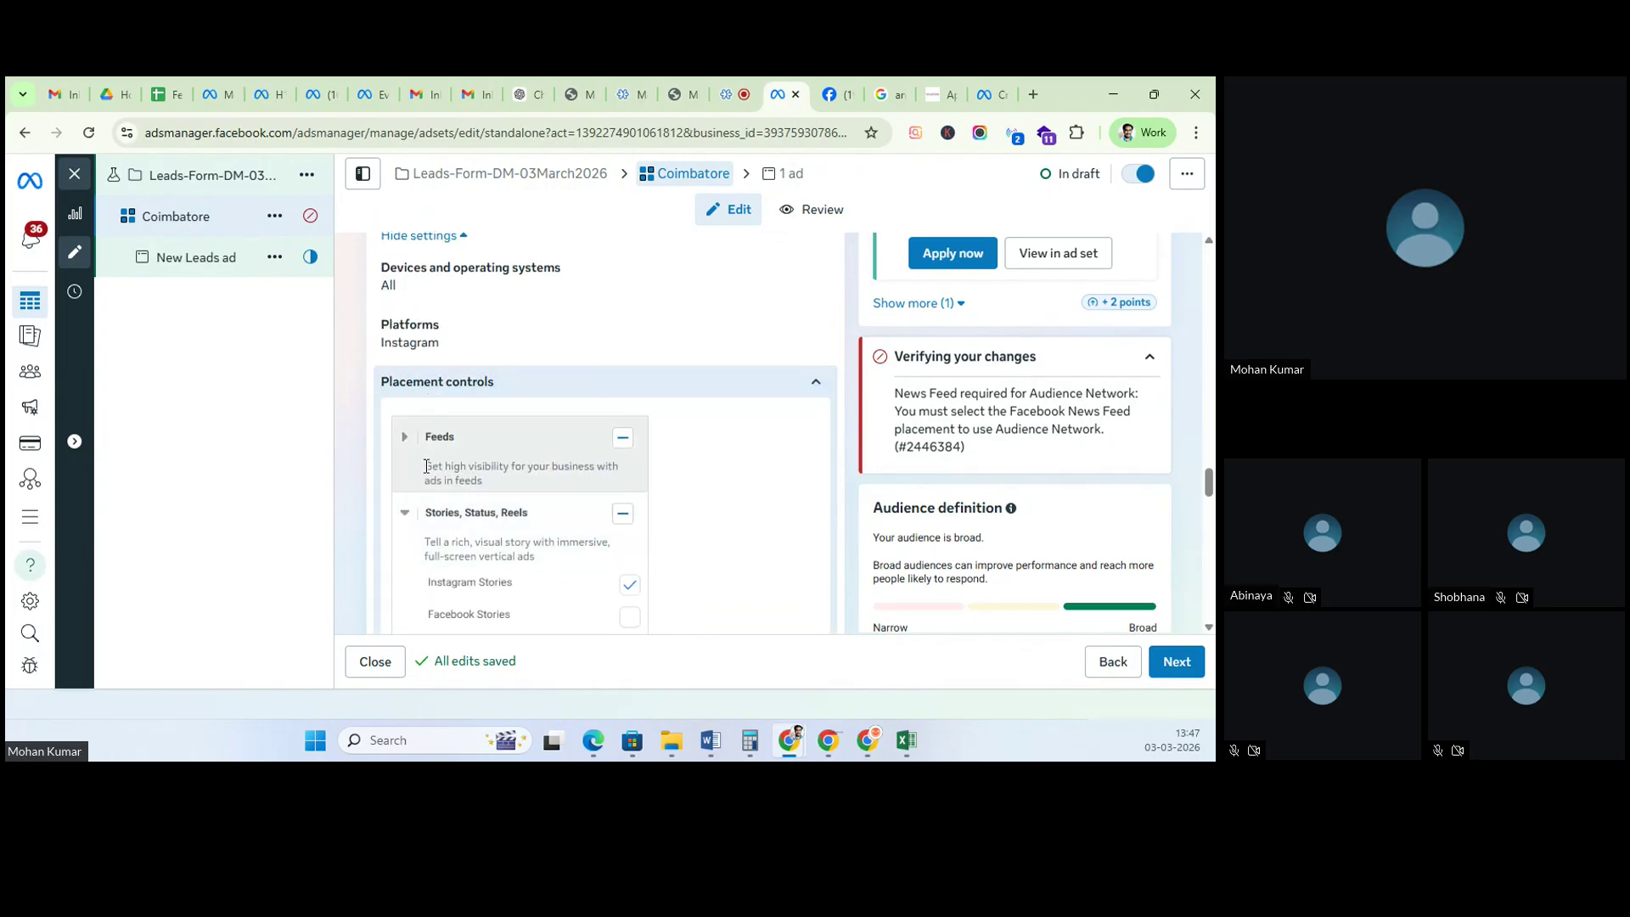
pyautogui.click(406, 436)
pyautogui.scroll(-1, 517, 522)
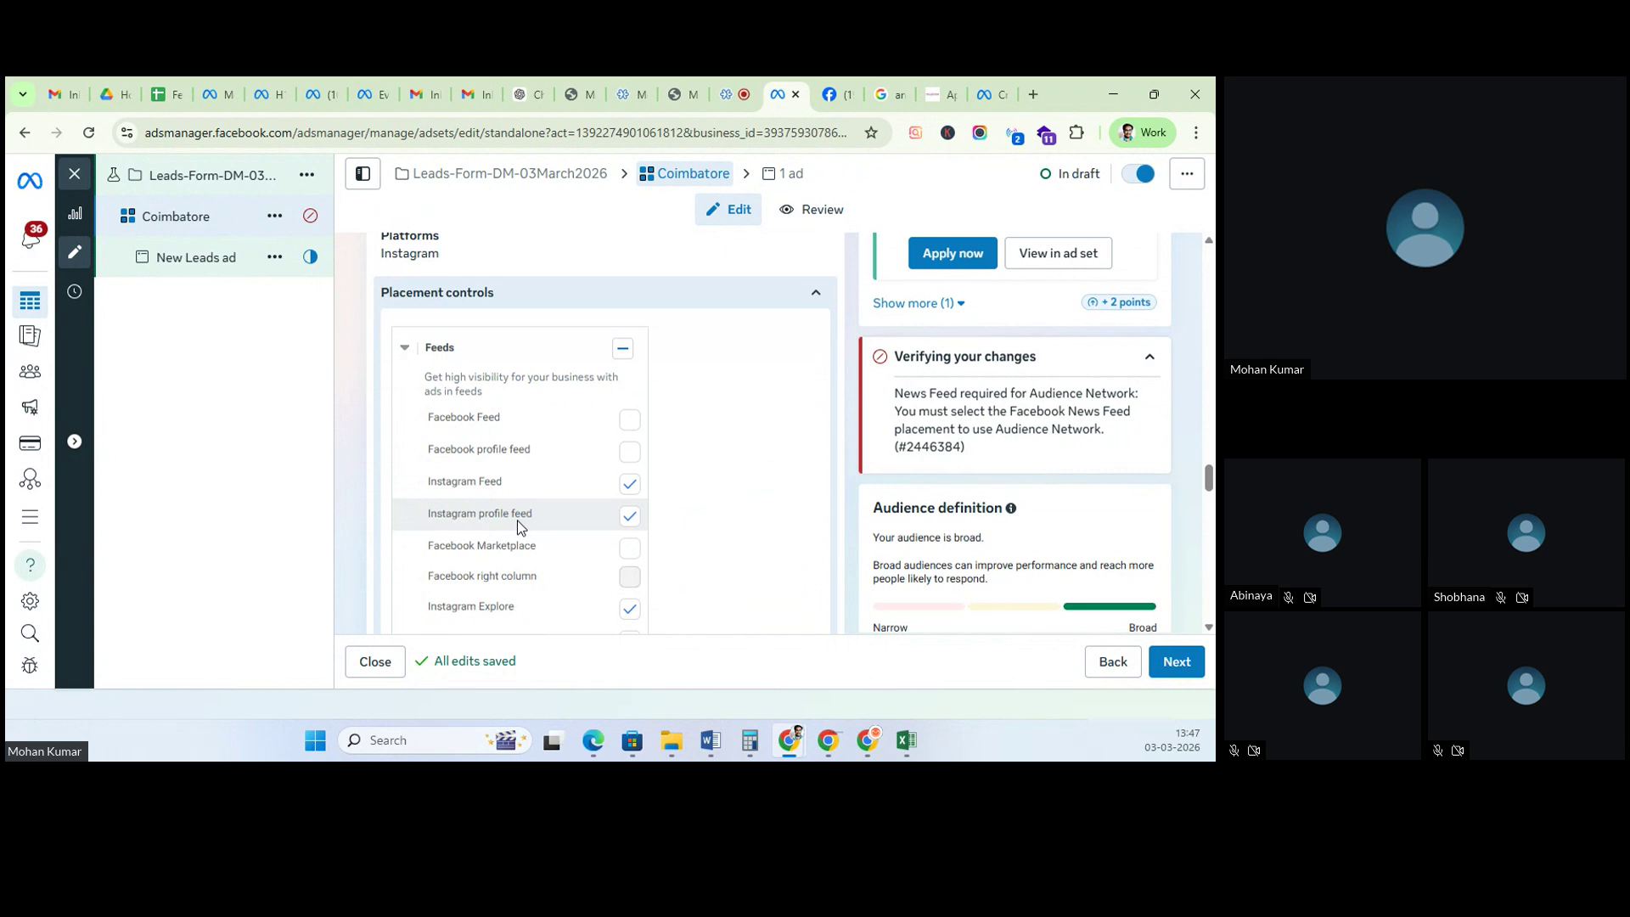
pyautogui.scroll(-1, 528, 533)
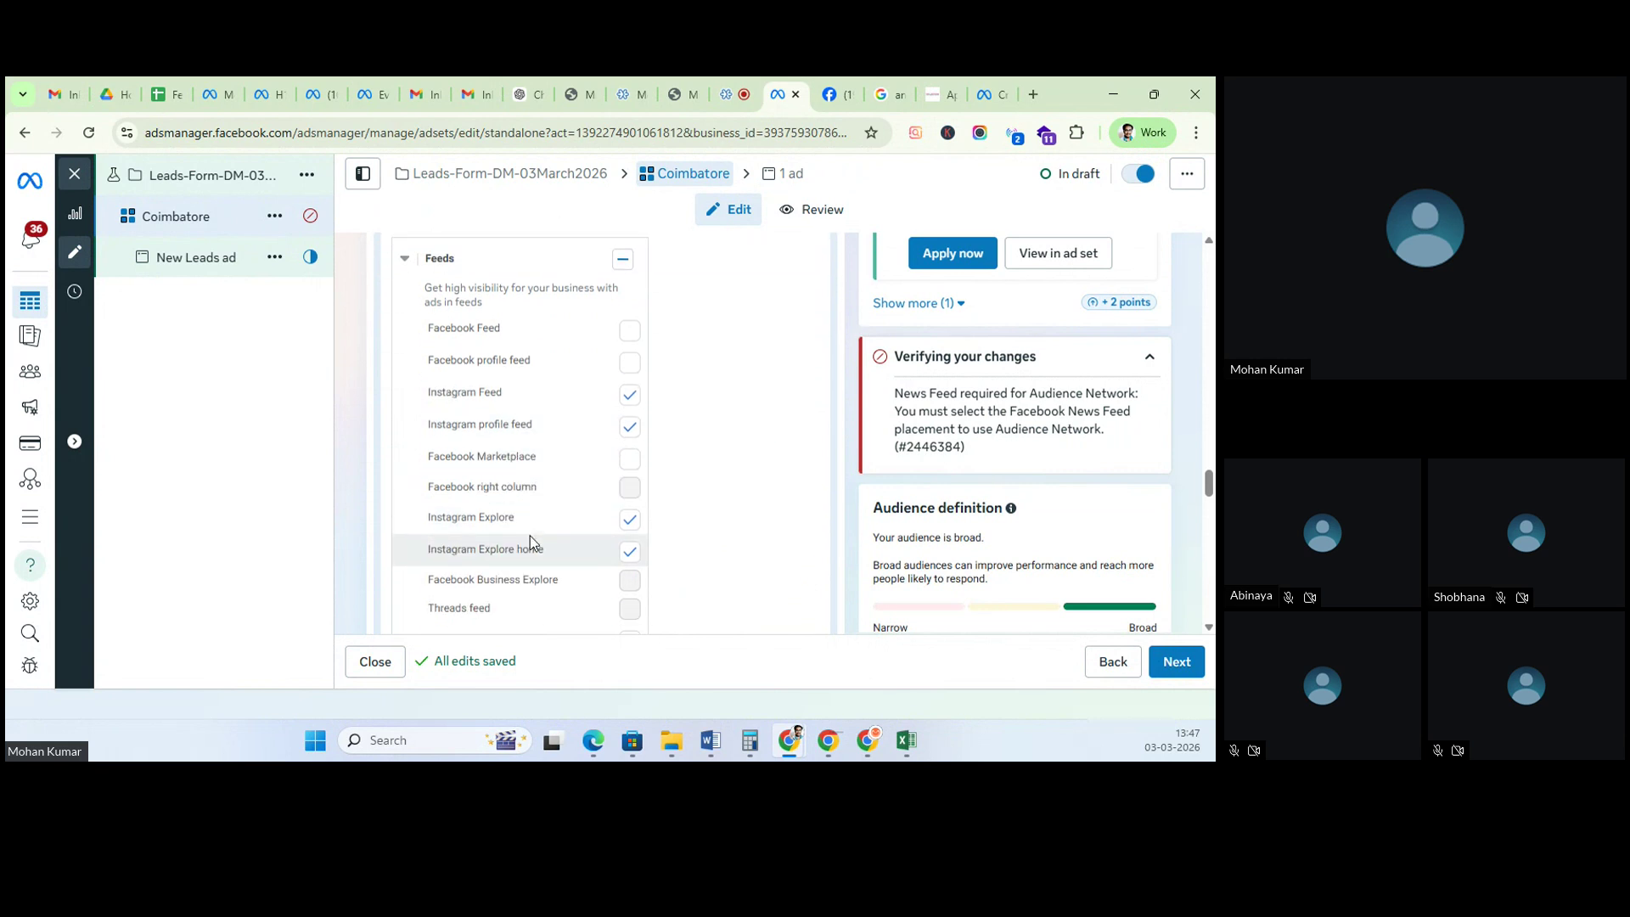
pyautogui.scroll(-1, 529, 542)
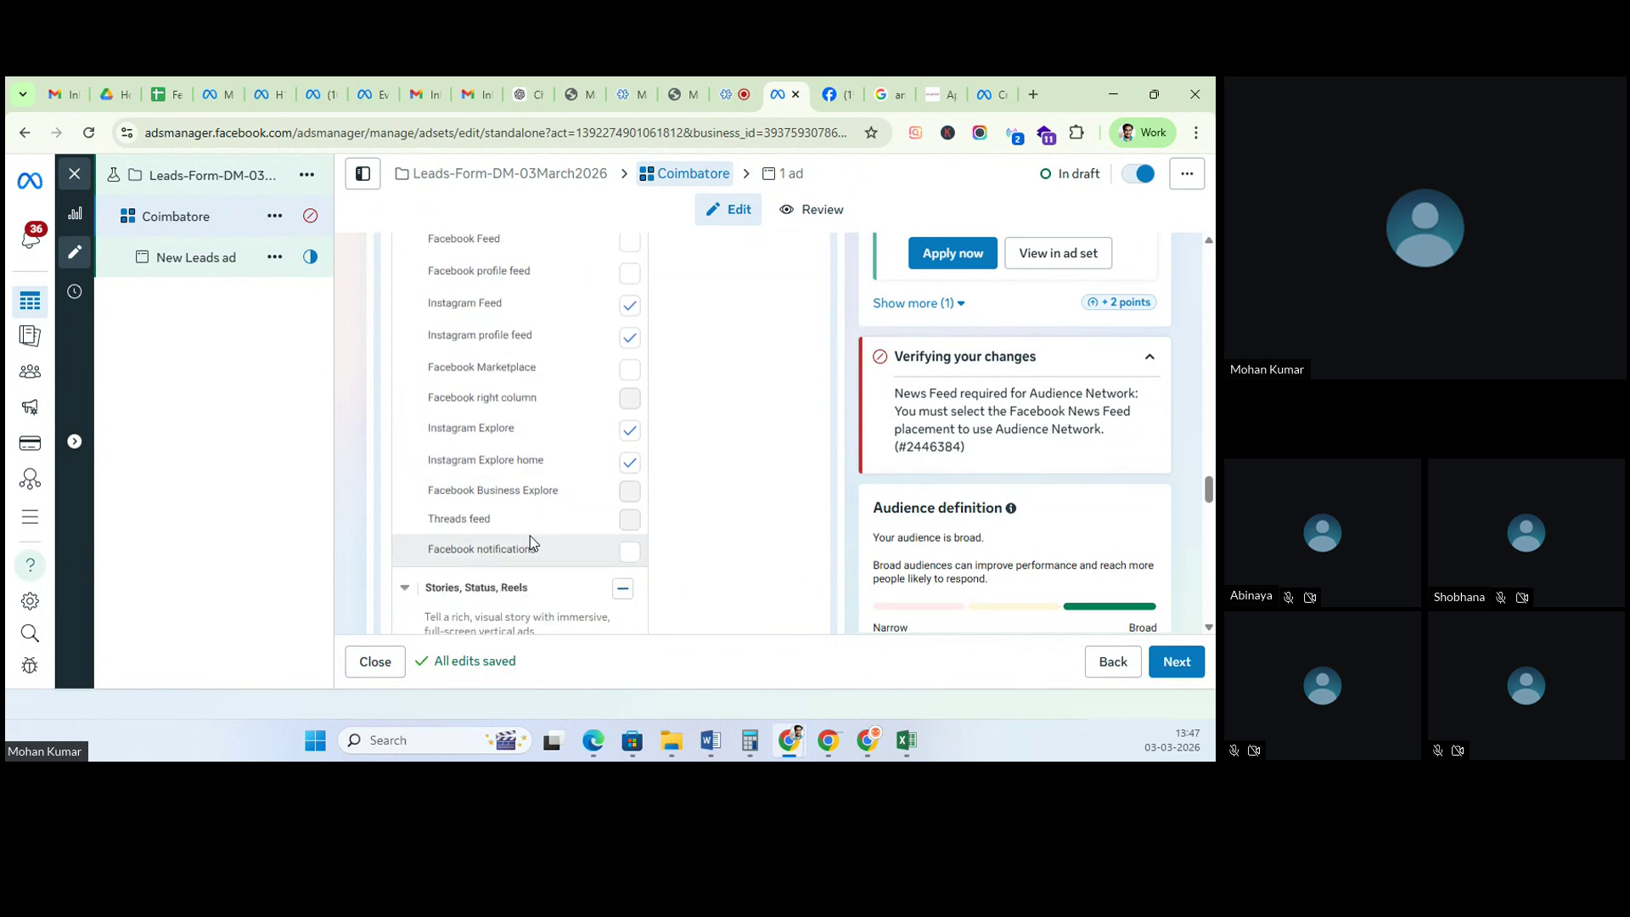
pyautogui.scroll(-3, 531, 543)
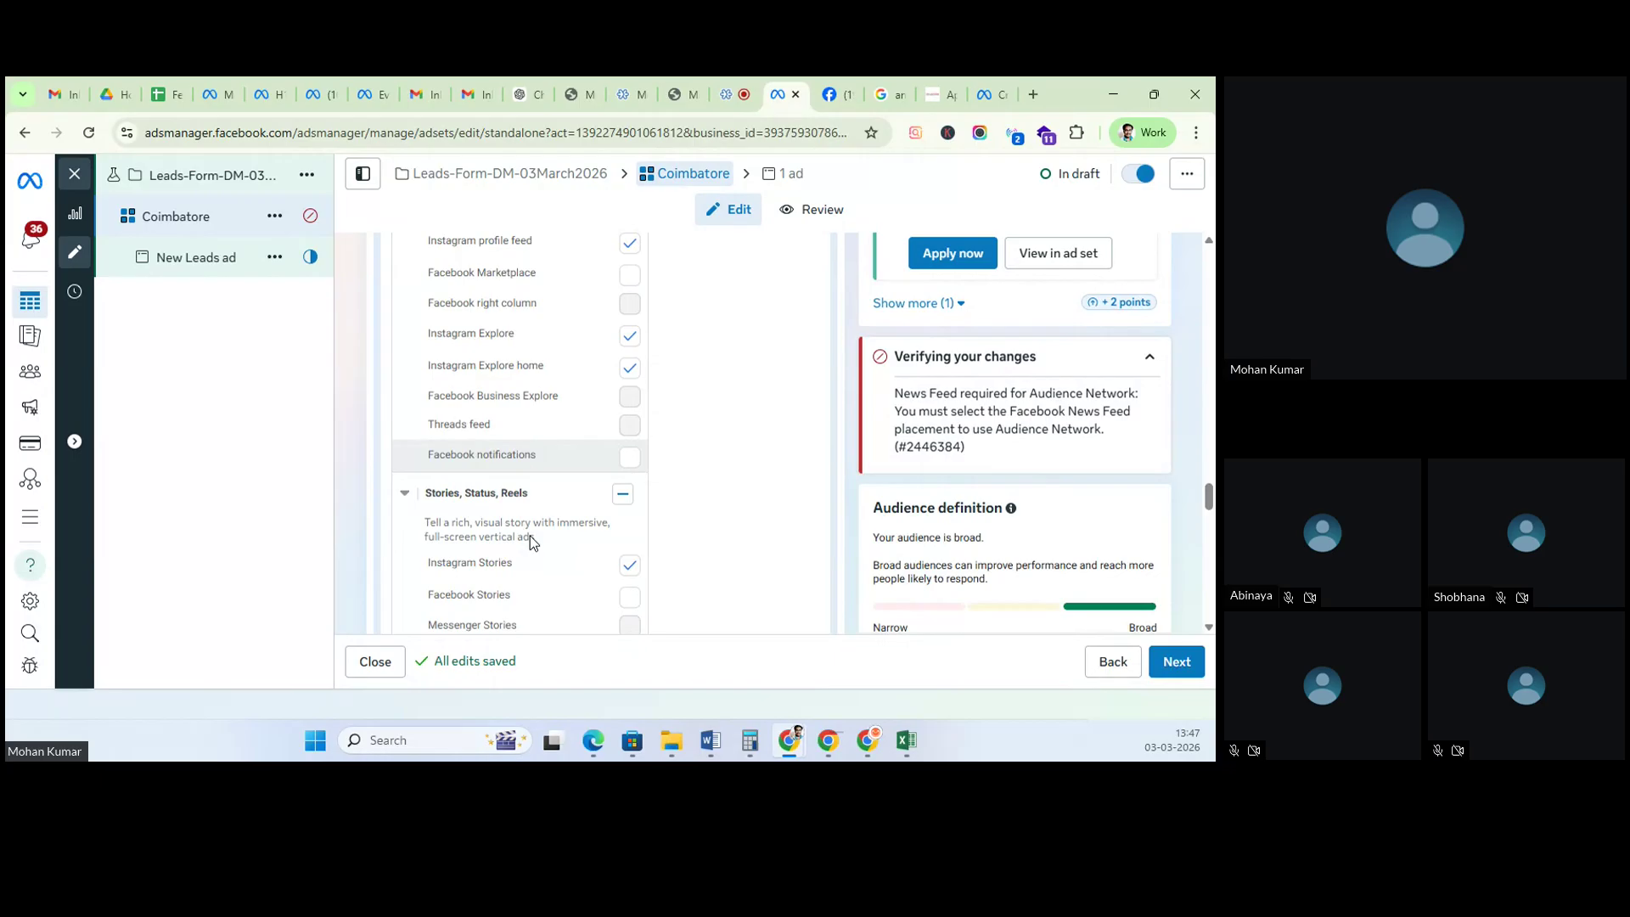
pyautogui.scroll(-3, 530, 543)
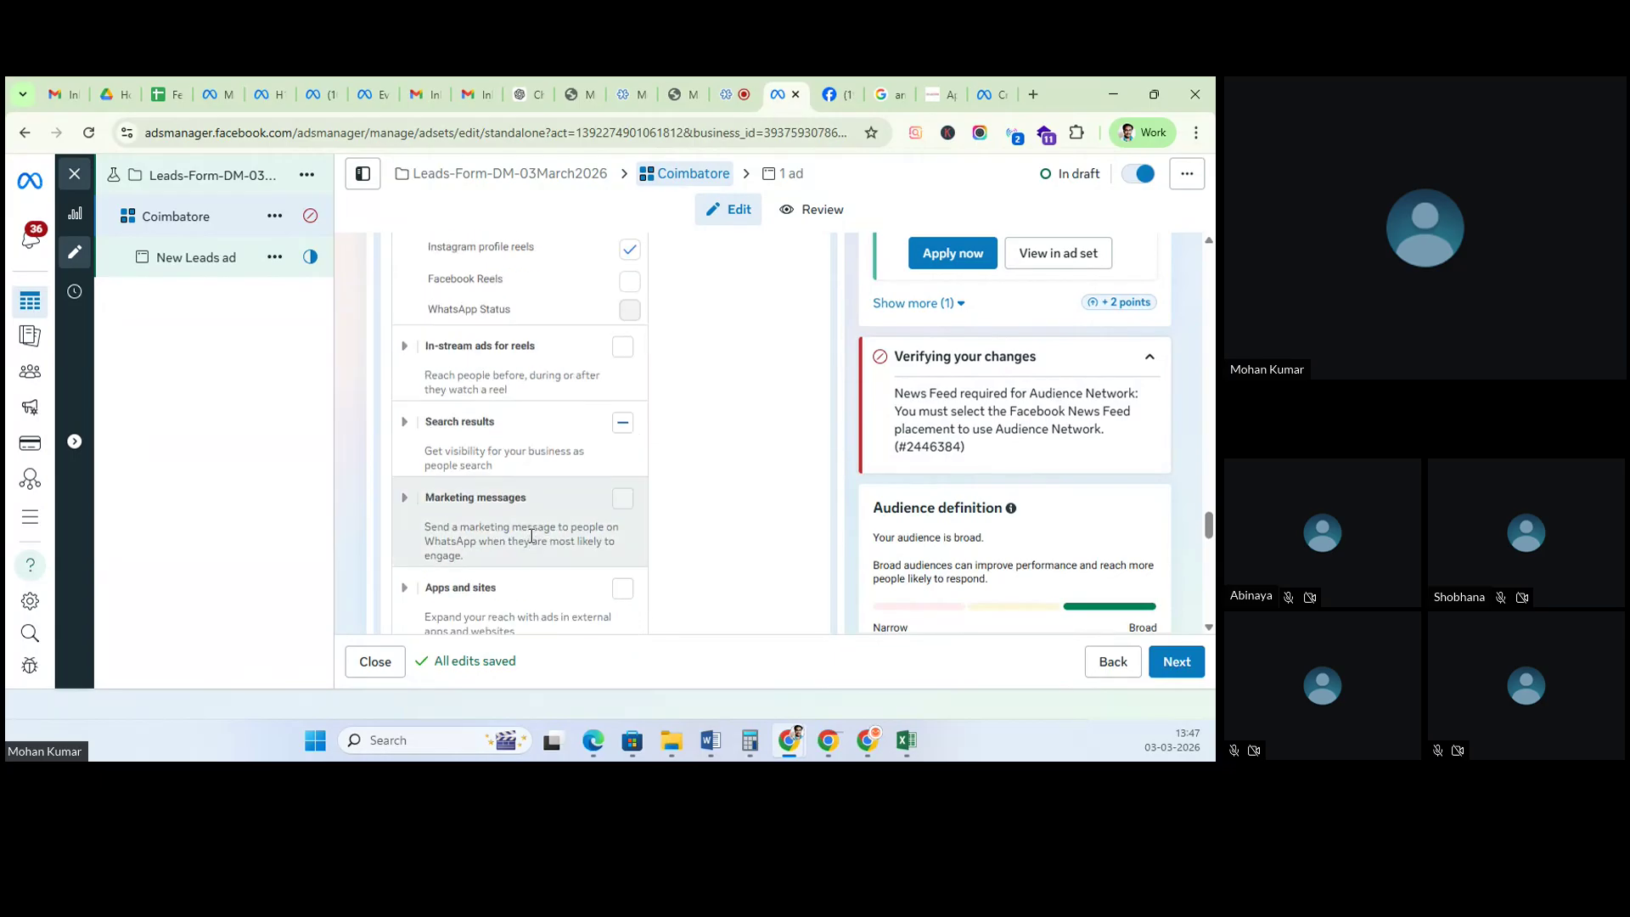
pyautogui.scroll(-1, 476, 530)
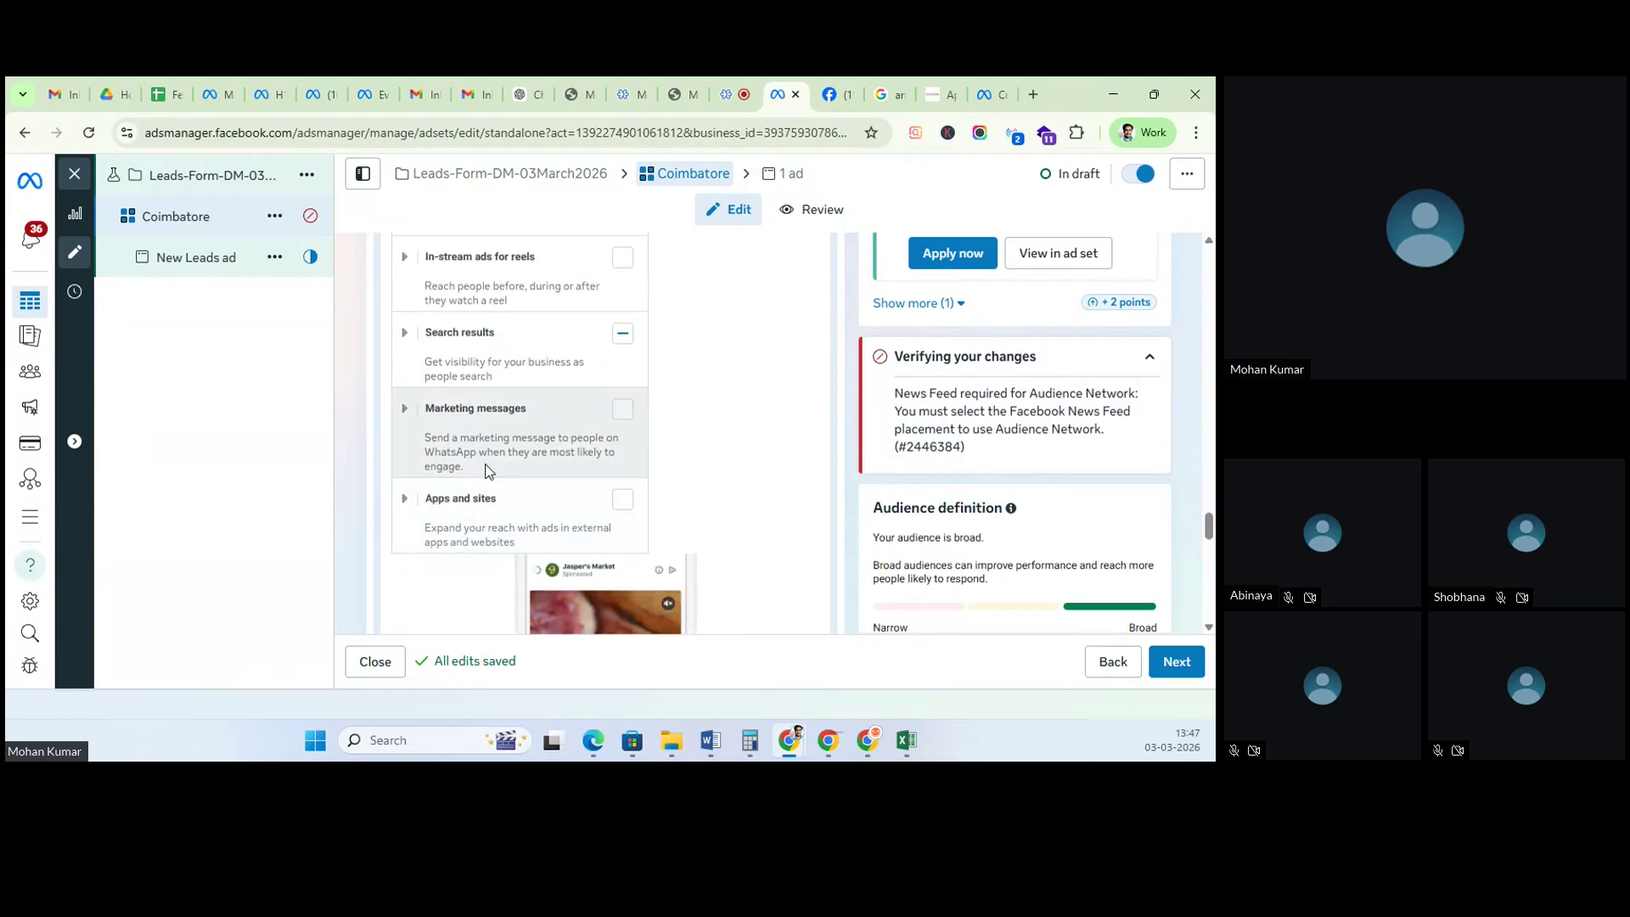
pyautogui.scroll(3, 489, 472)
pyautogui.scroll(3, 488, 472)
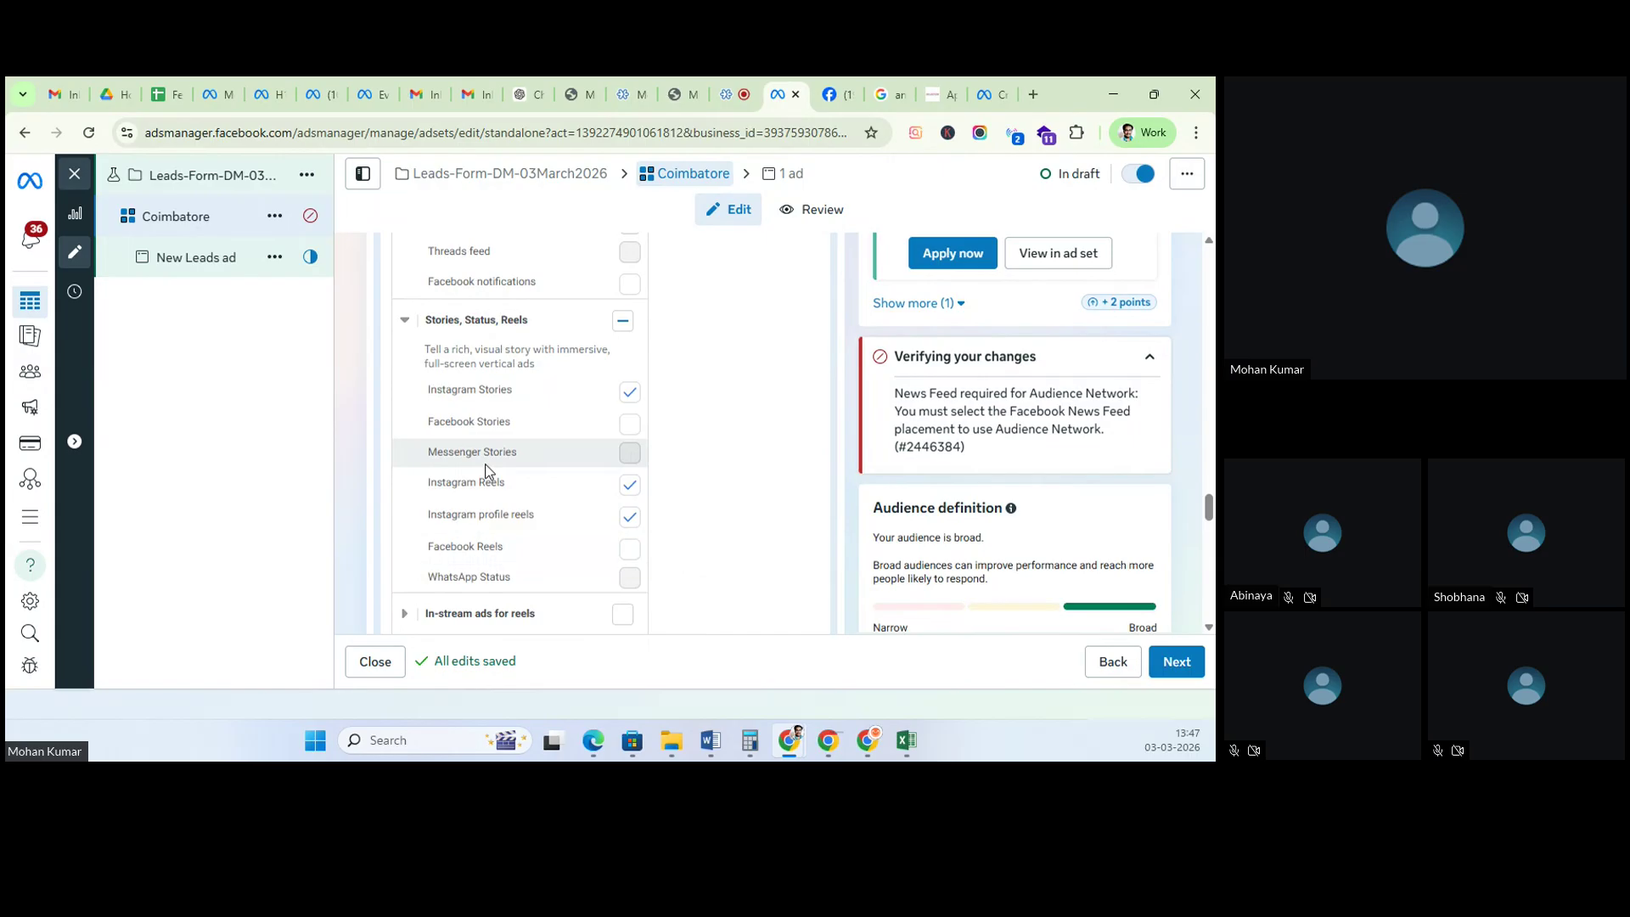
pyautogui.scroll(2, 489, 471)
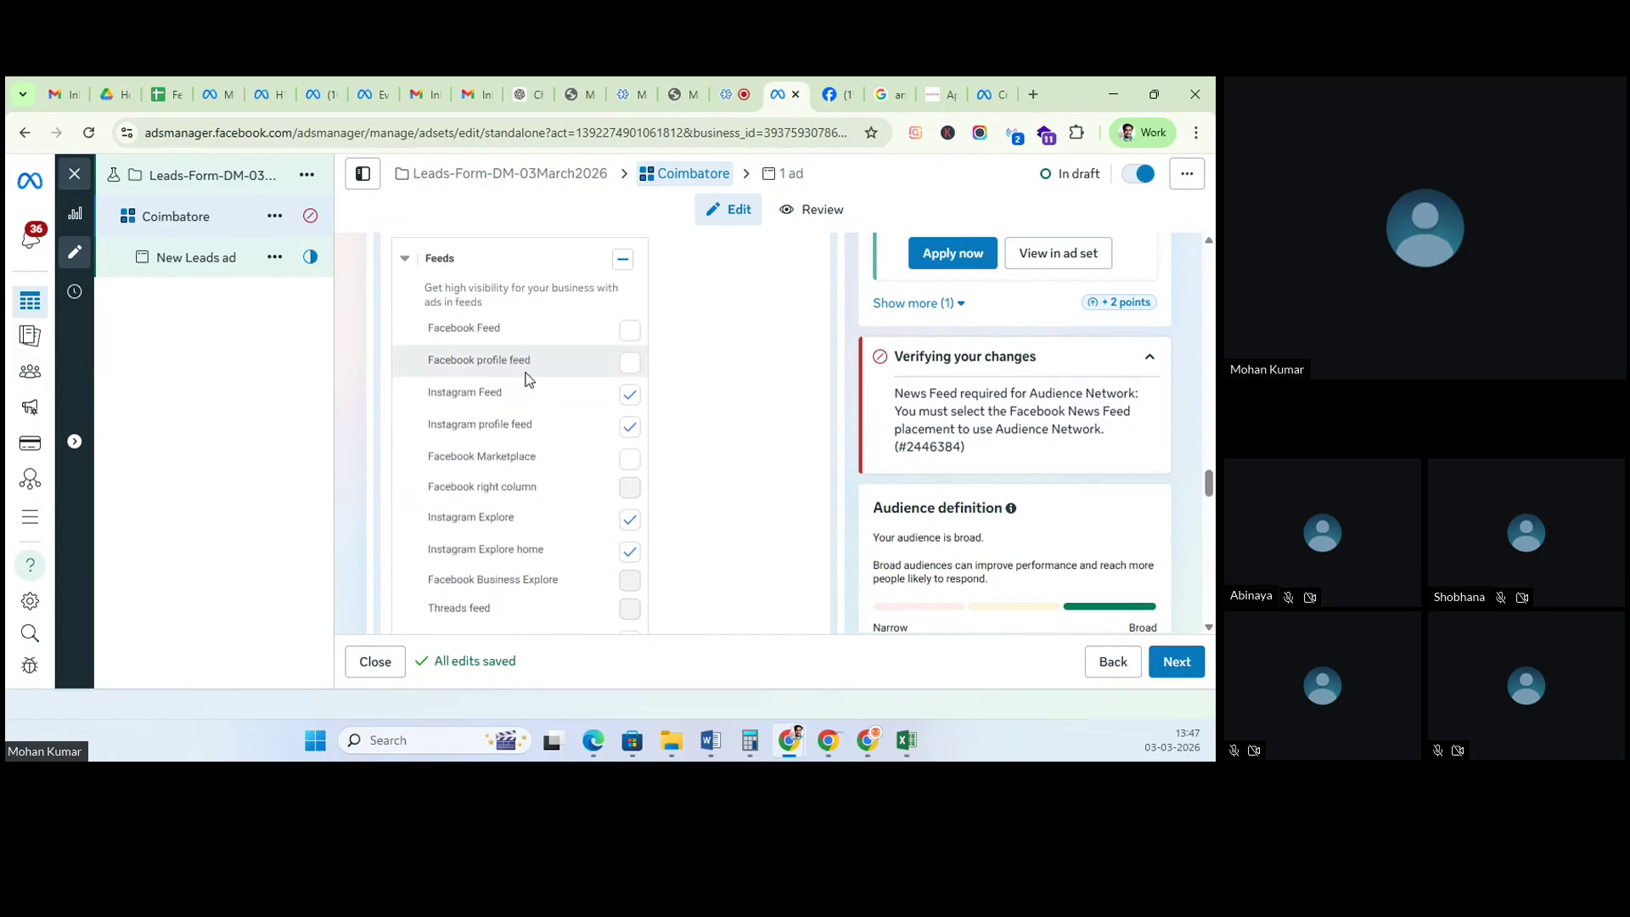
# Step: Include the Facebook Feed, Facebook profile feed and Facebook Marketplace placements under Feeds, and review the ad set's platforms and placement controls
pyautogui.click(628, 333)
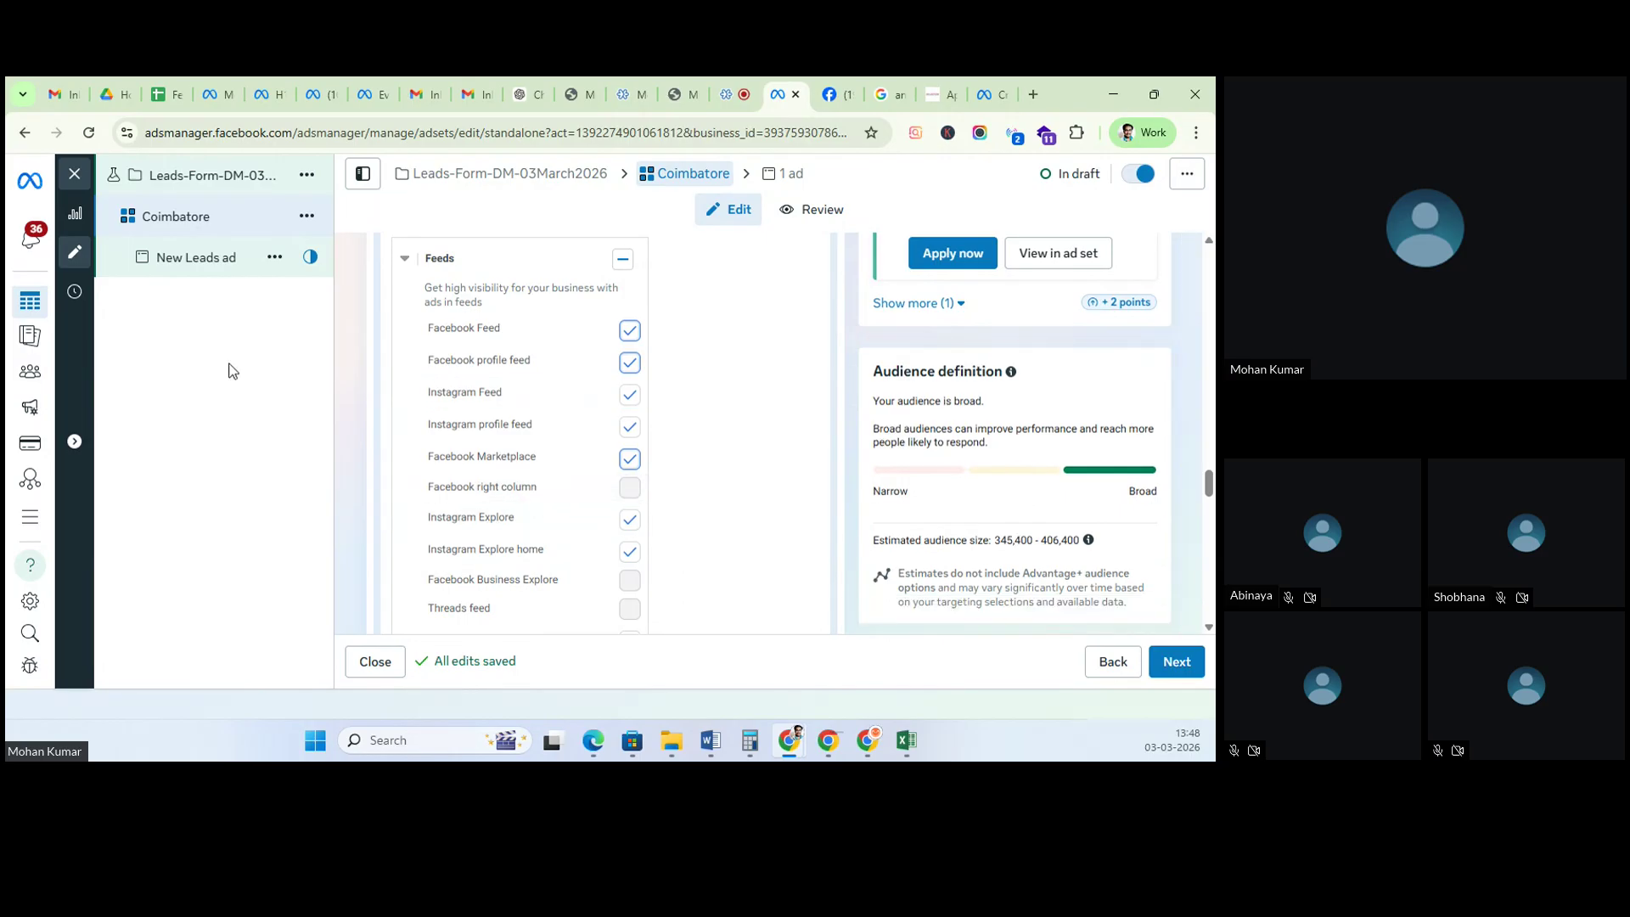
pyautogui.scroll(4, 476, 395)
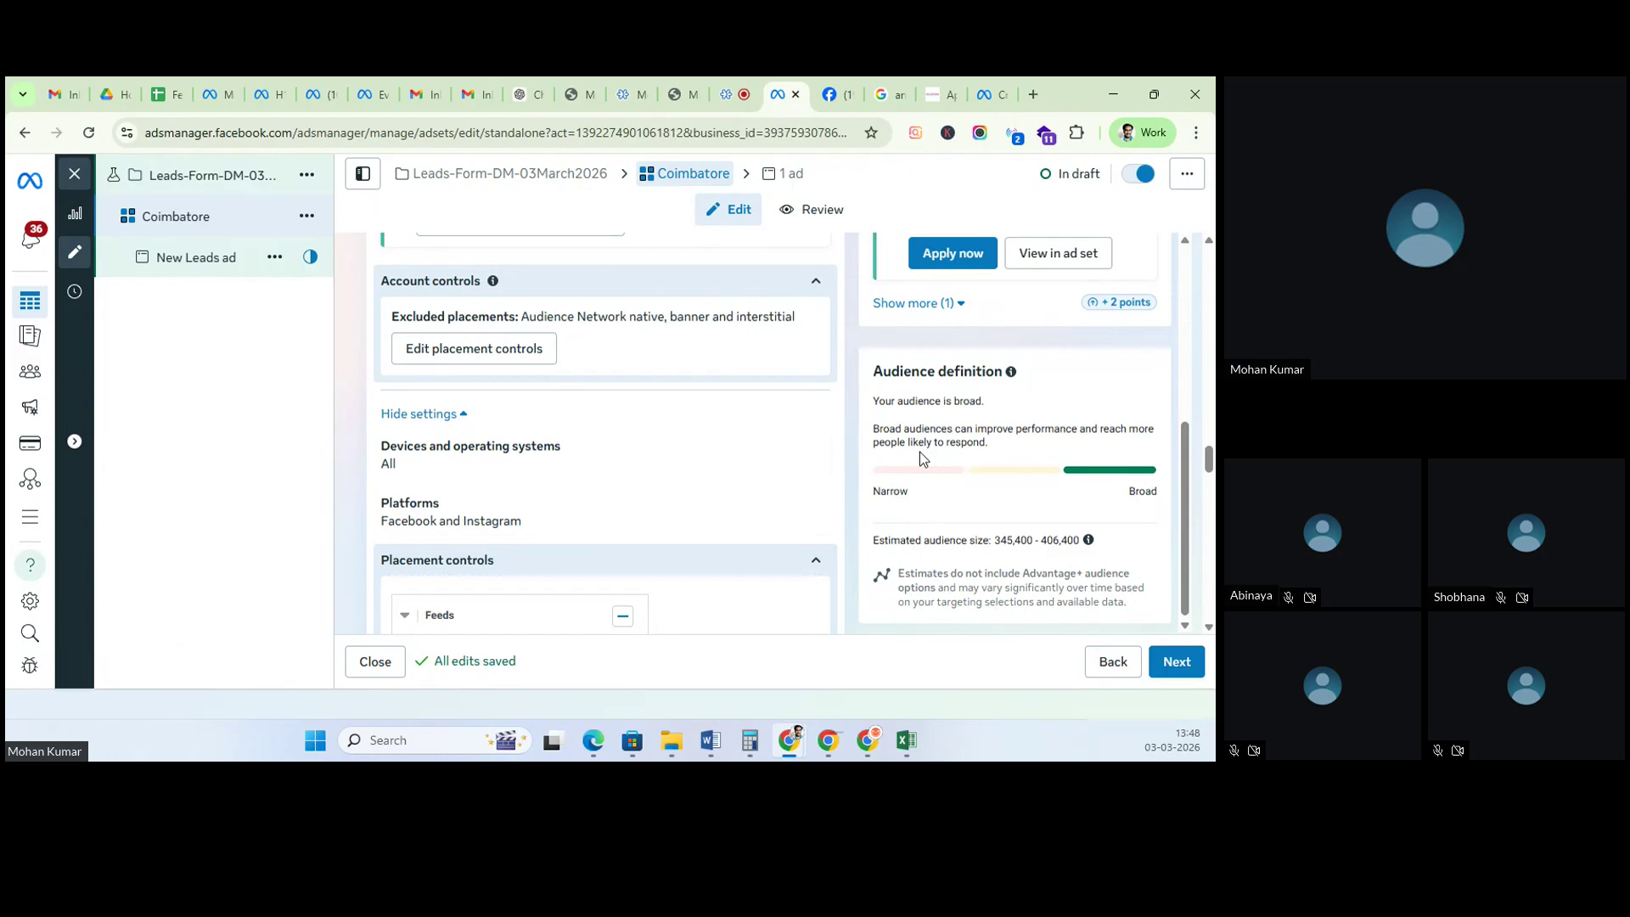
pyautogui.click(470, 604)
pyautogui.scroll(-2, 471, 598)
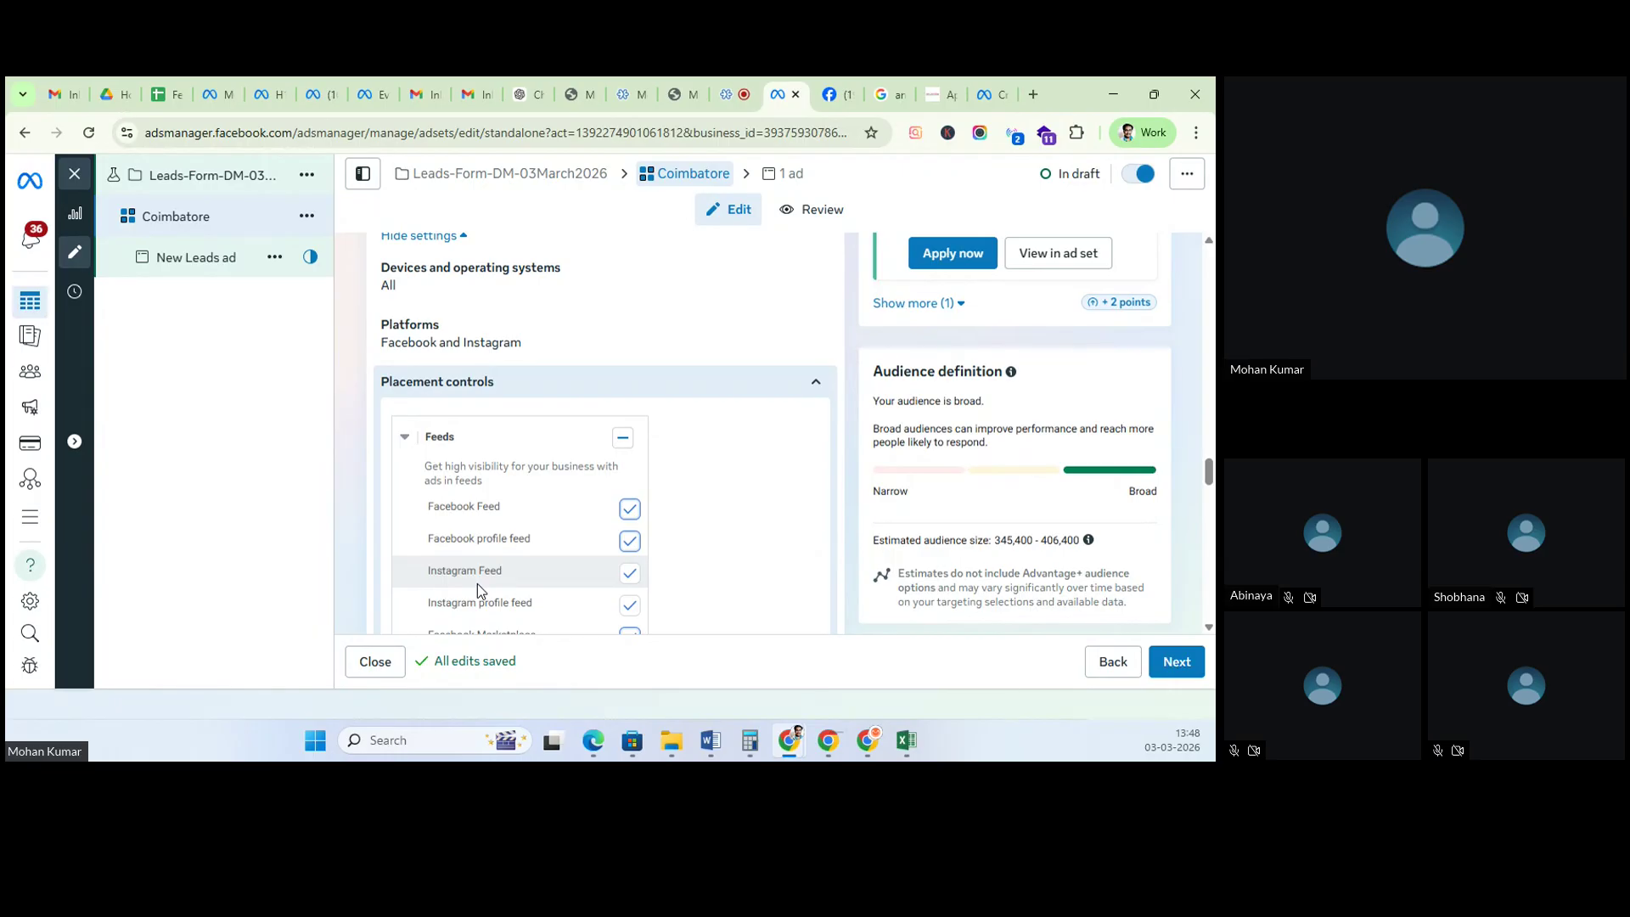
pyautogui.scroll(-1, 783, 508)
pyautogui.scroll(-8, 779, 508)
# Step: Go on to the New Leads ad and rename it "Job Assured"
pyautogui.click(1168, 665)
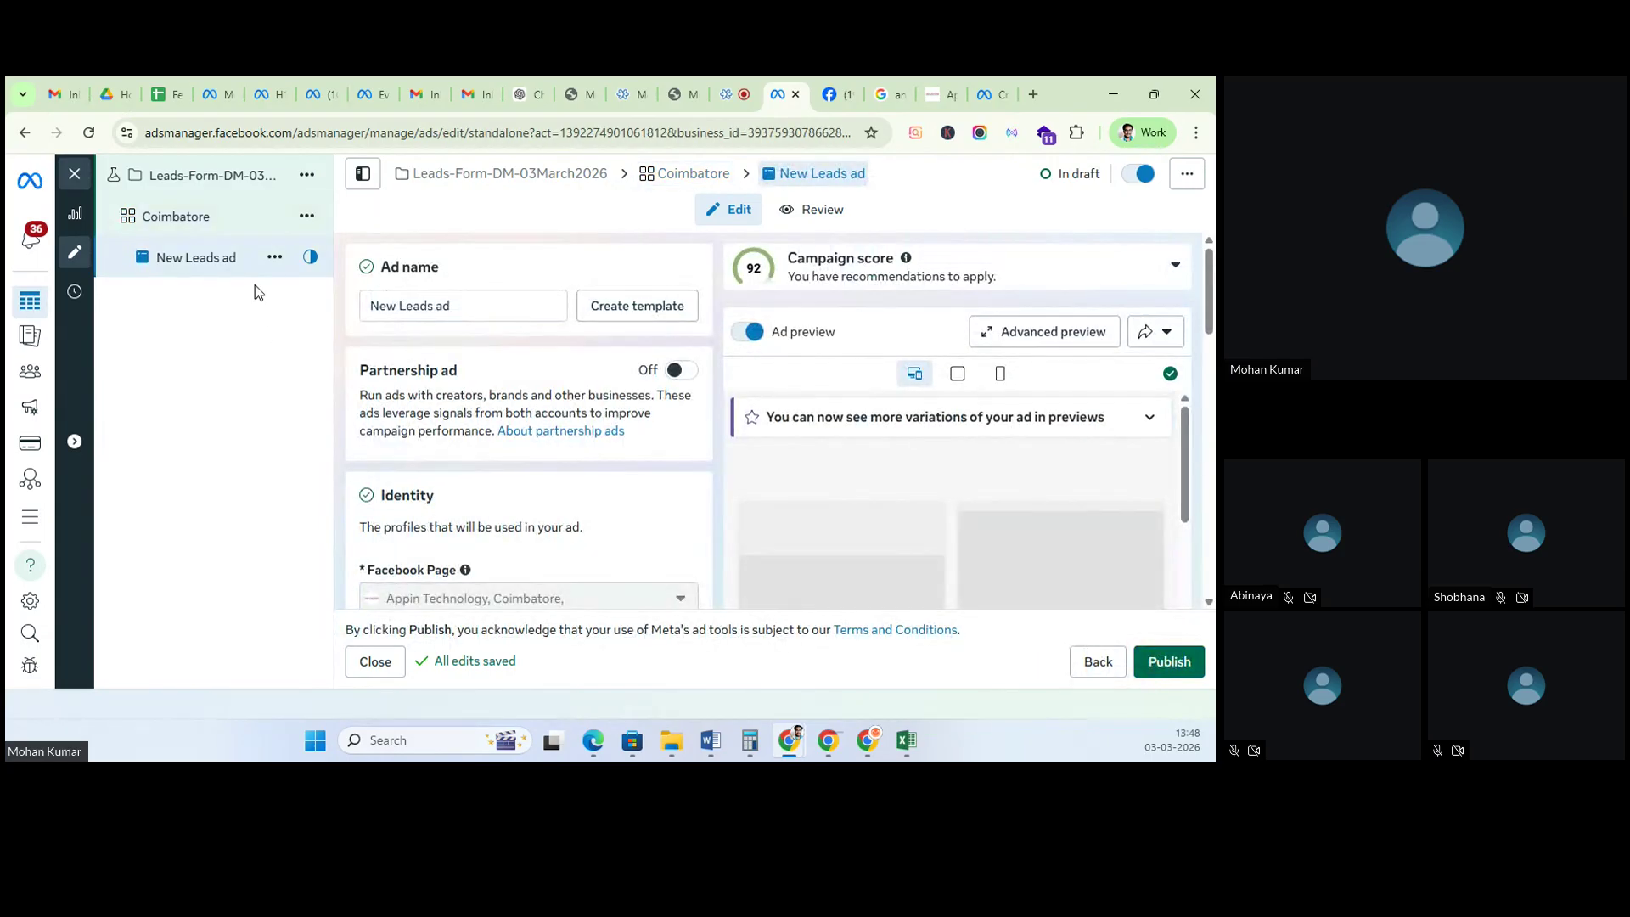
pyautogui.click(473, 305)
pyautogui.hotkey('ctrl', 'a')
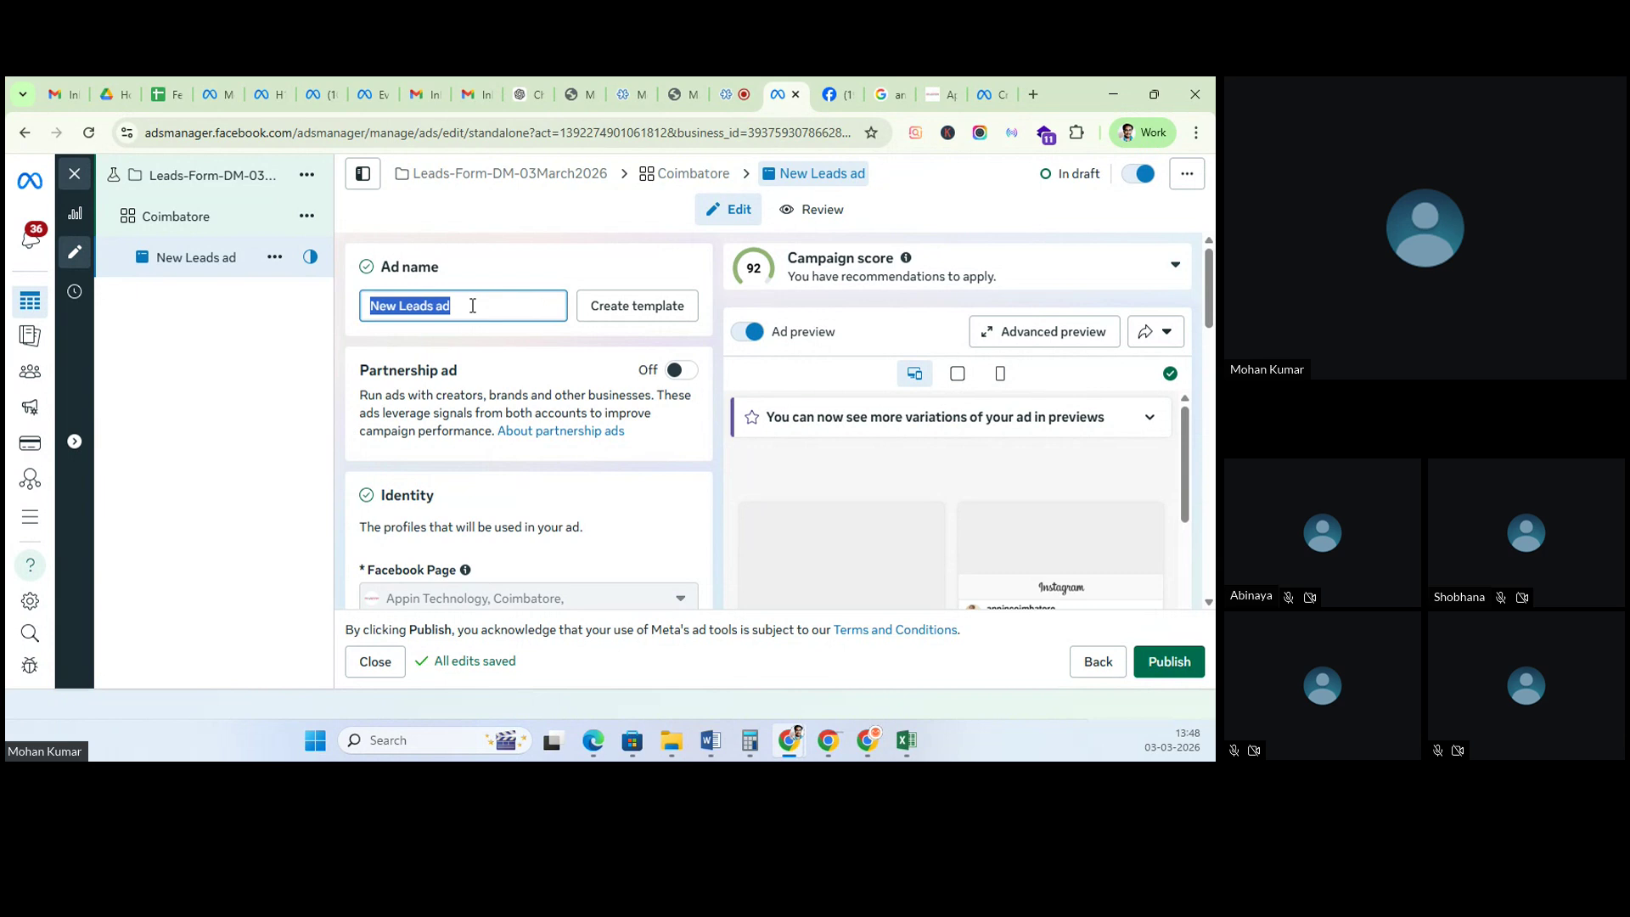
pyautogui.write('Job Assured')
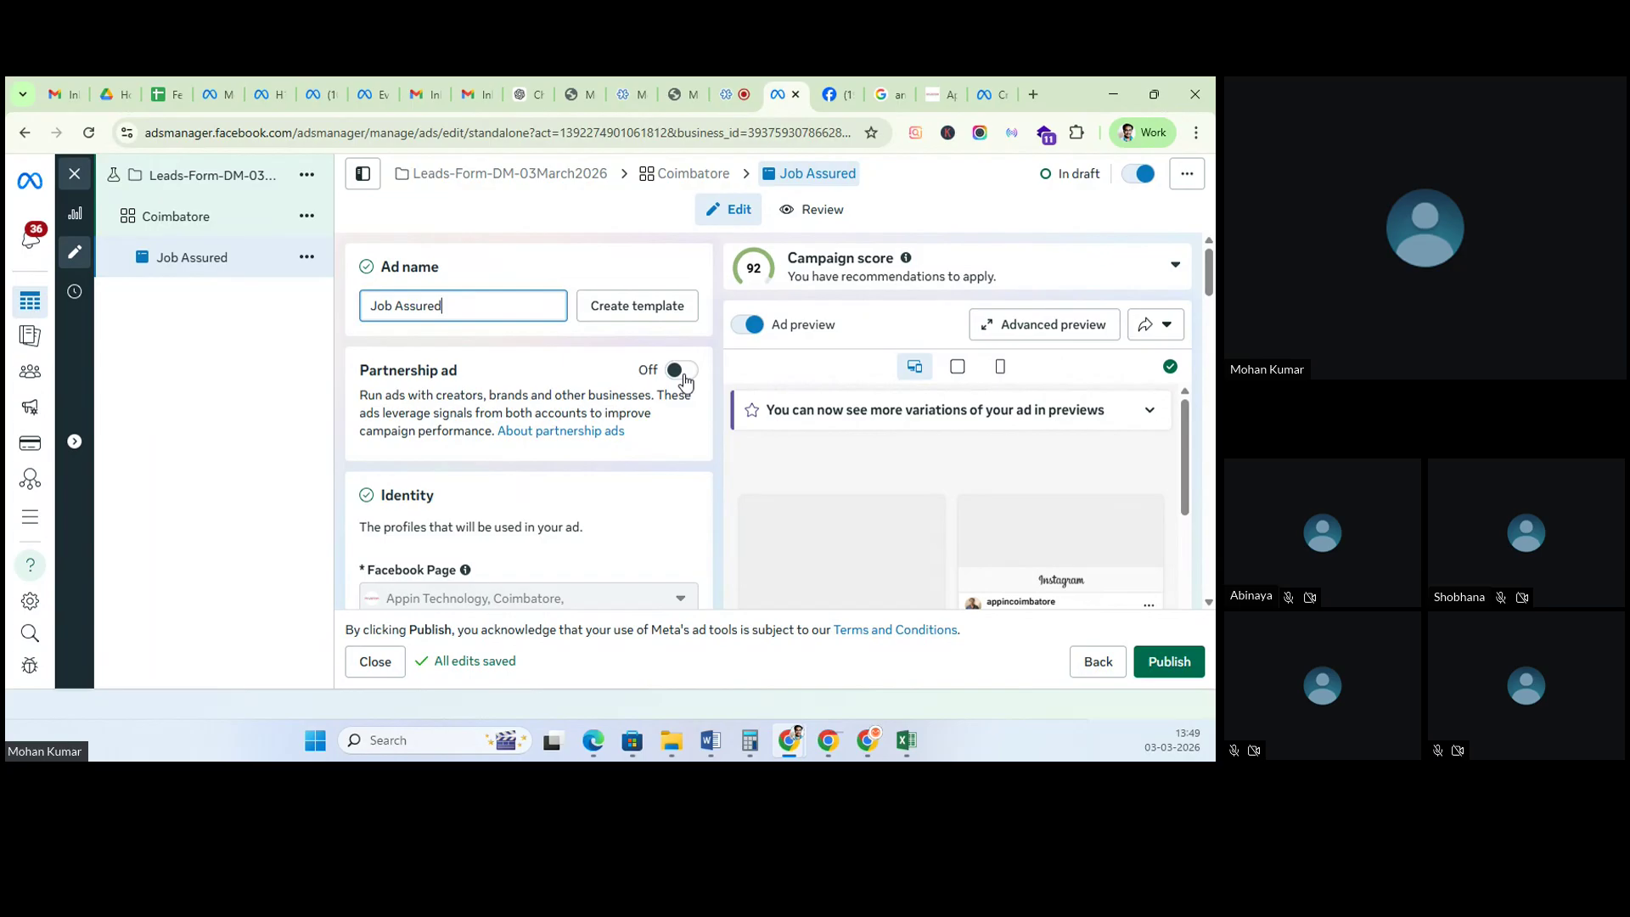
# Step: Look through the Facebook home feed for a sponsored post and return to the Job Assured ad
pyautogui.click(836, 94)
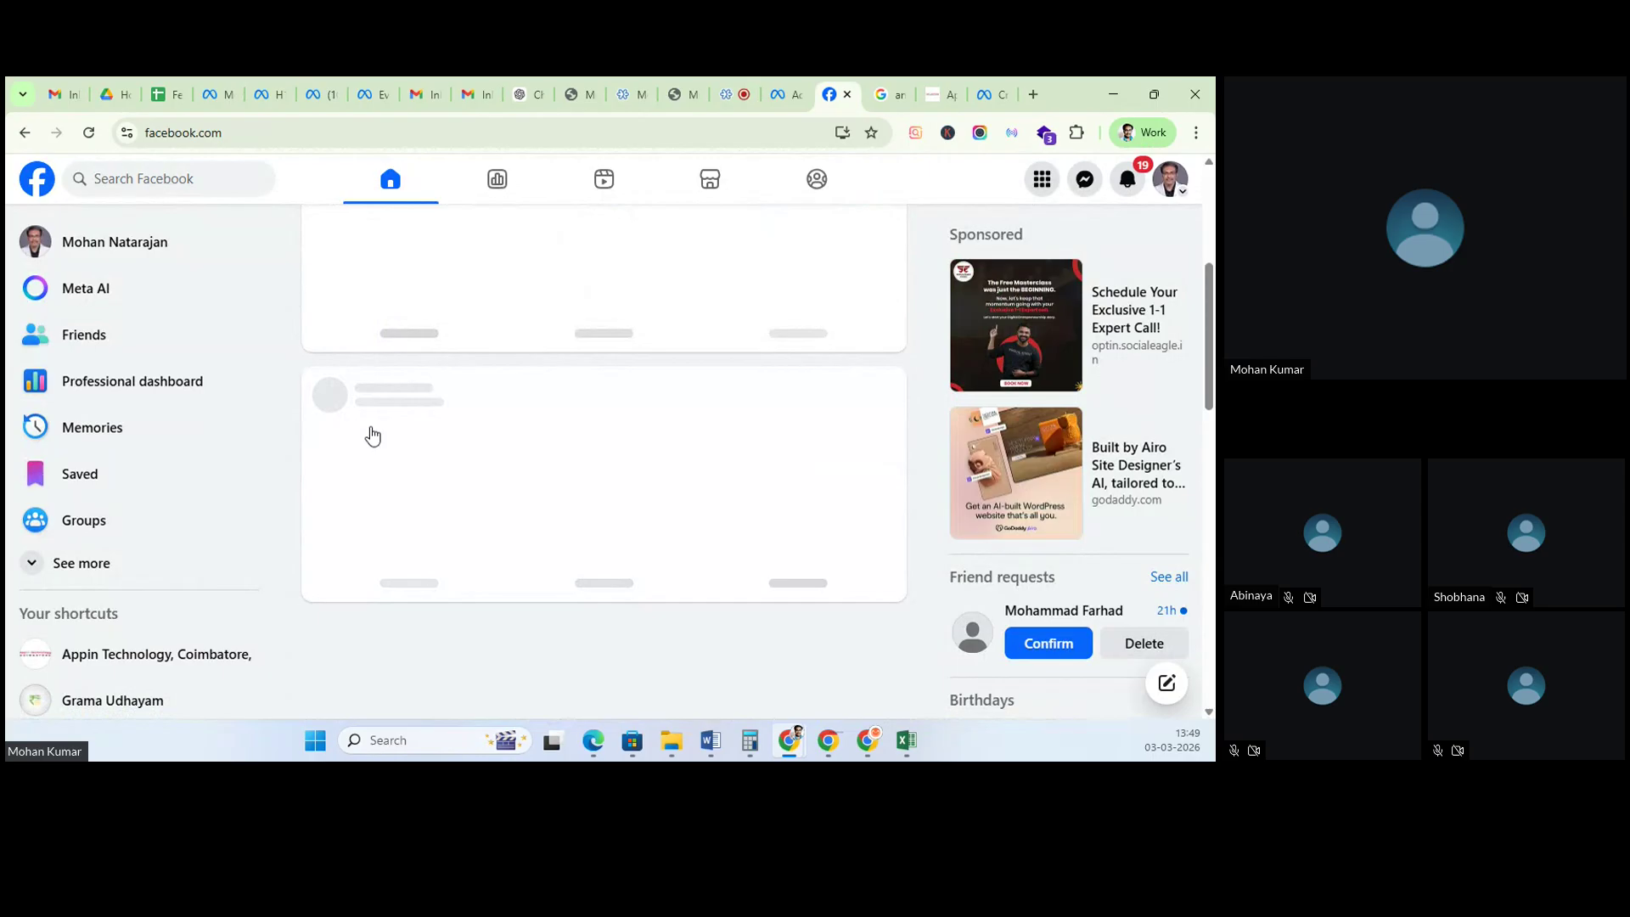
pyautogui.scroll(-9, 384, 488)
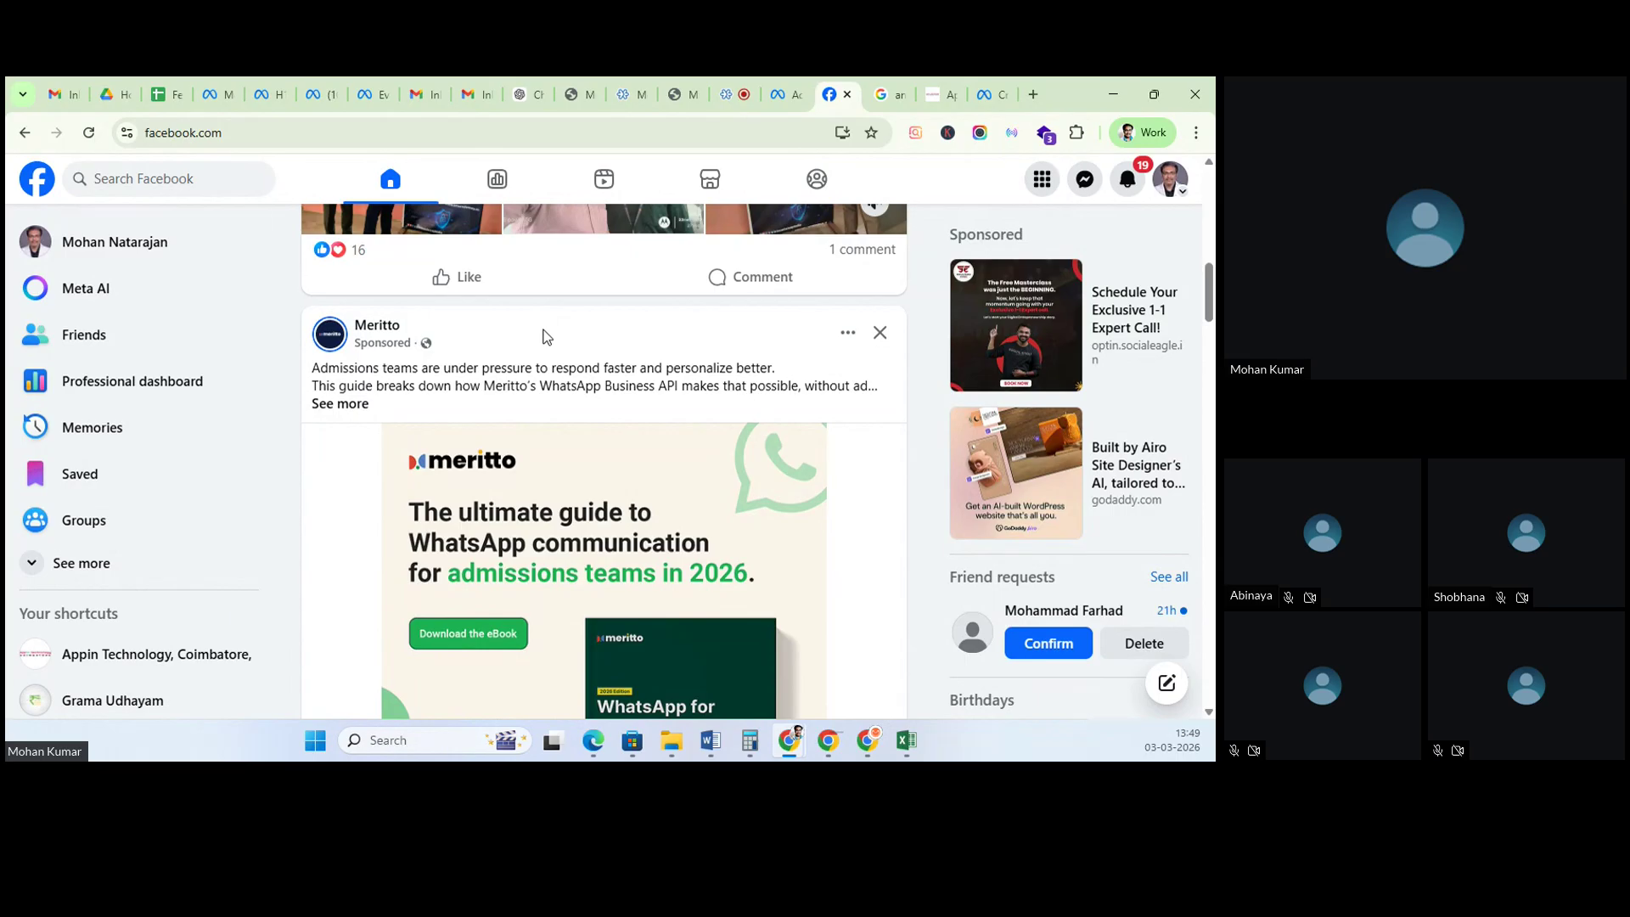
pyautogui.click(782, 85)
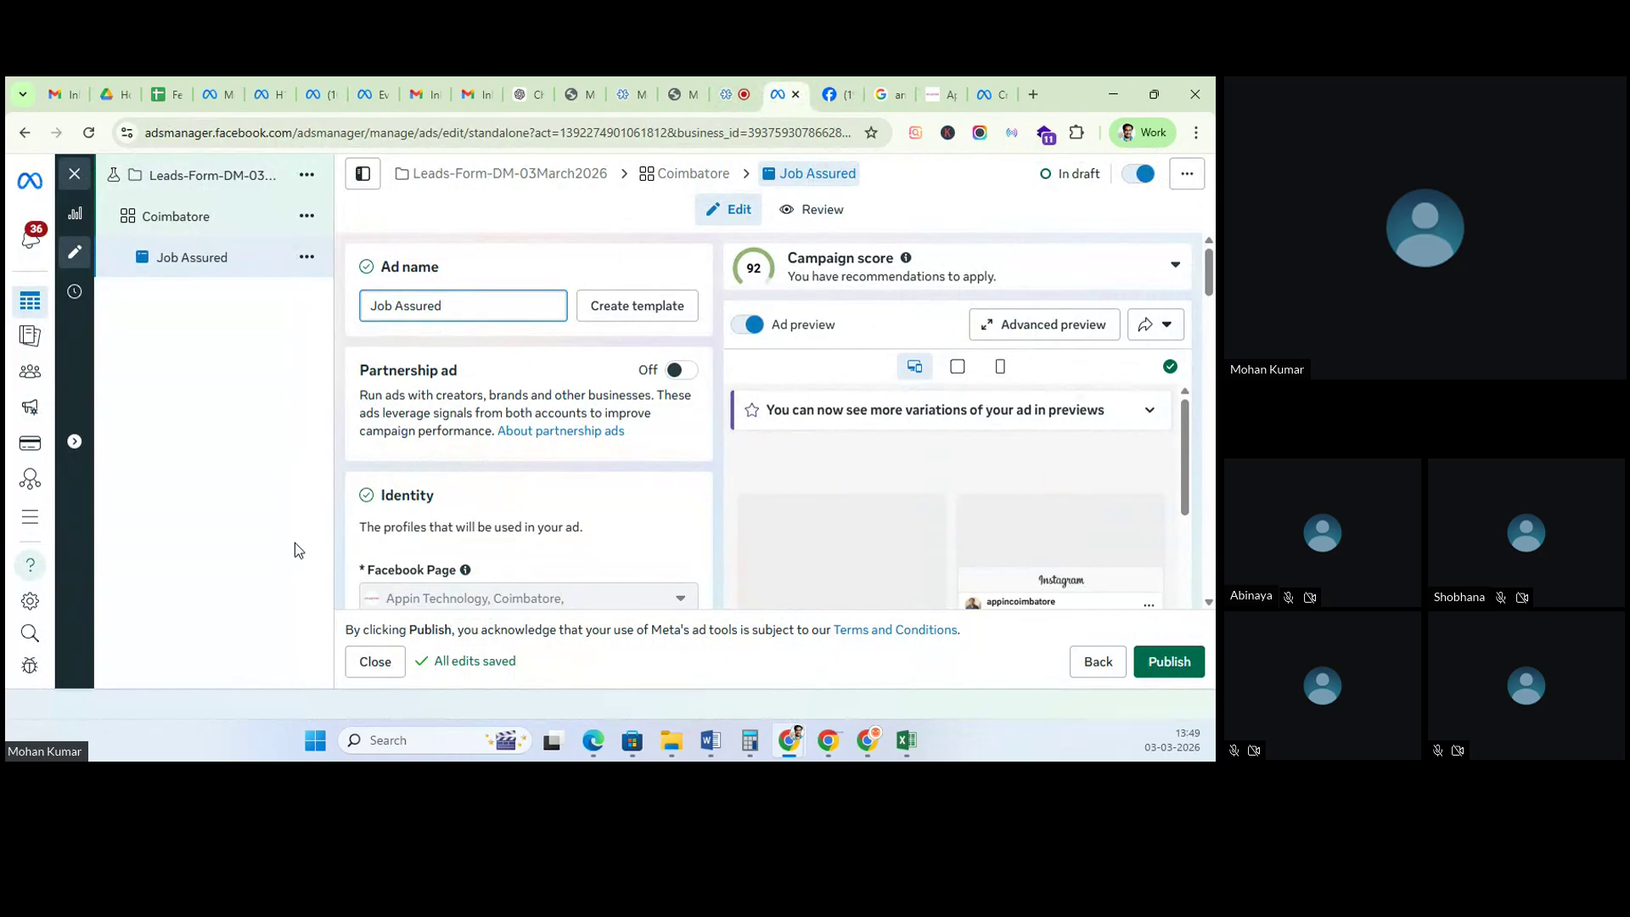
# Step: Turn on Partnership ad, view the existing ad partnerships, and close the list without selecting one
pyautogui.click(686, 375)
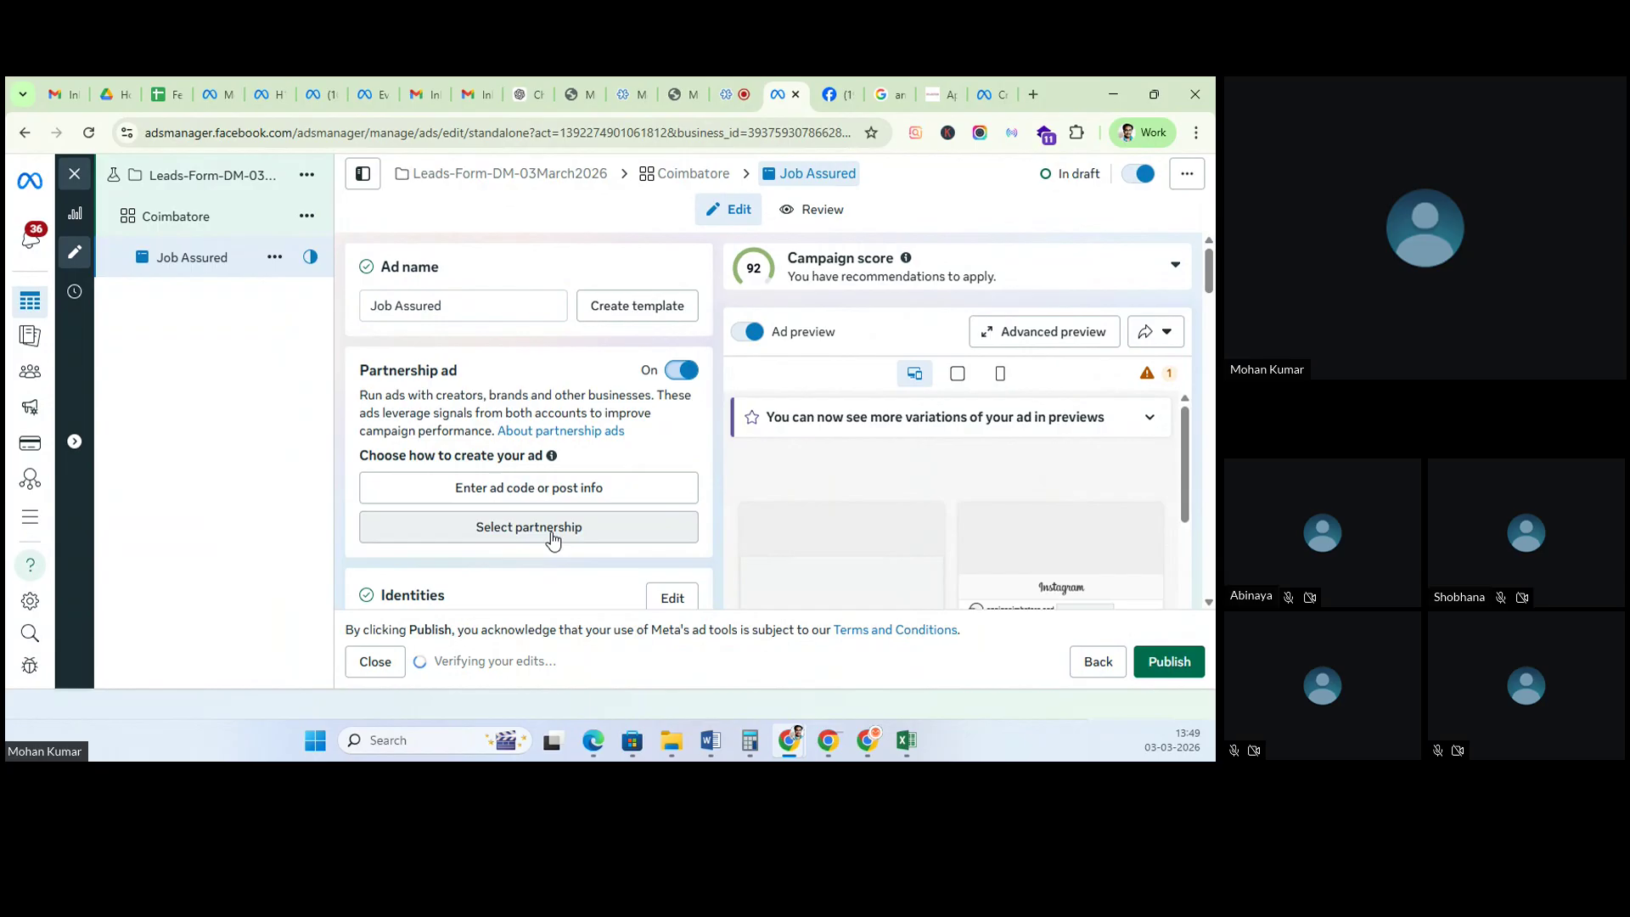
pyautogui.click(551, 534)
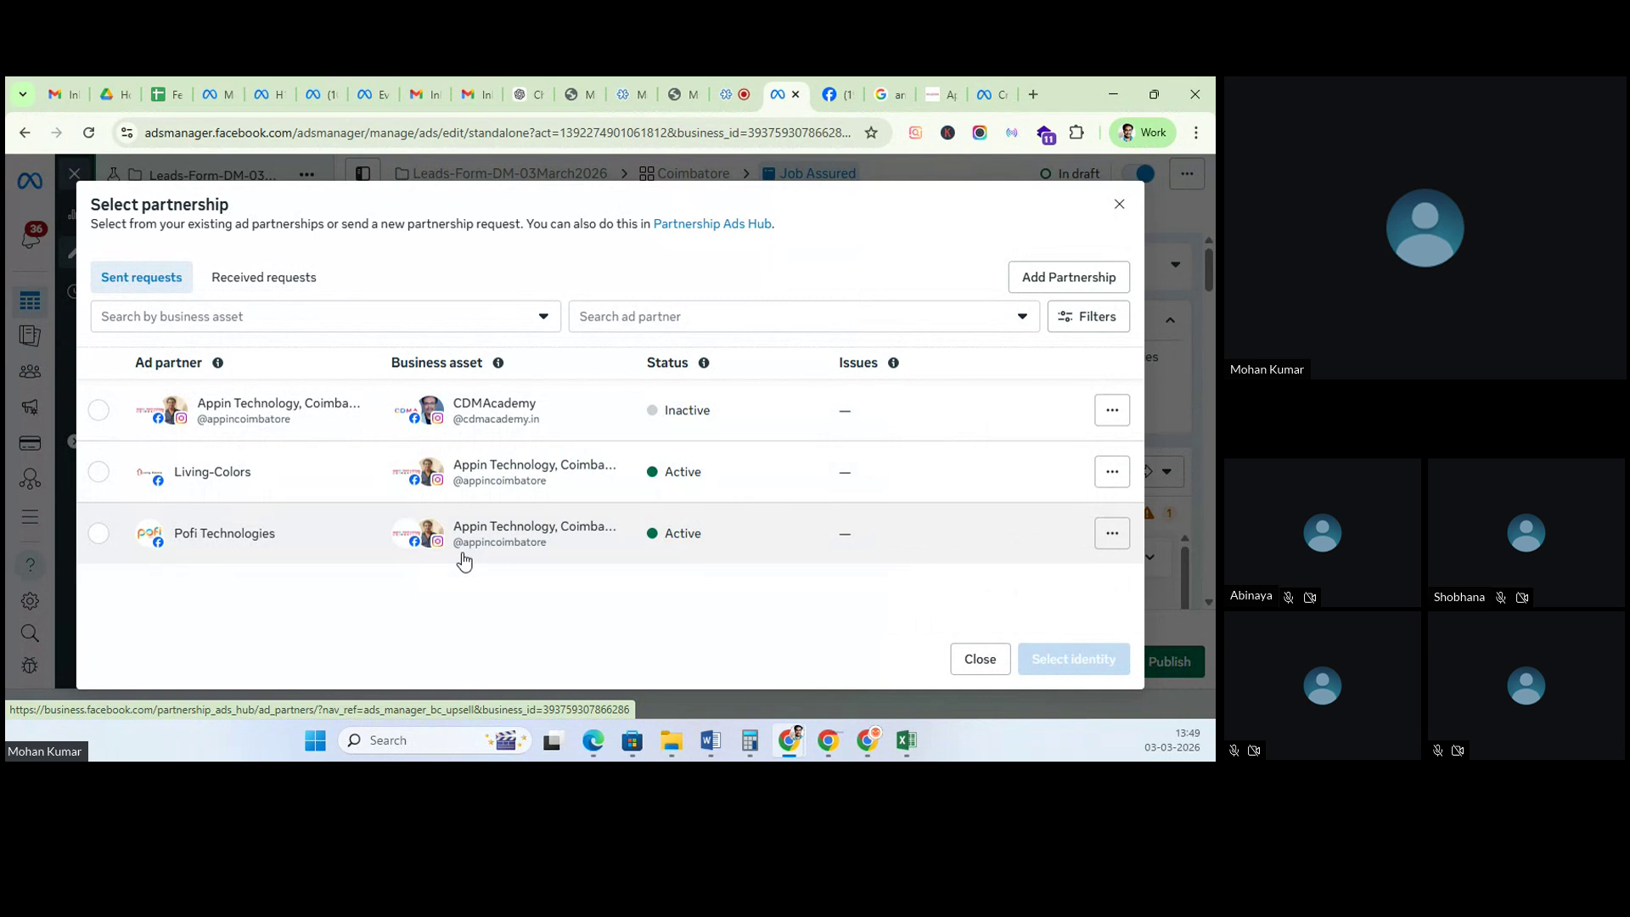
pyautogui.click(978, 663)
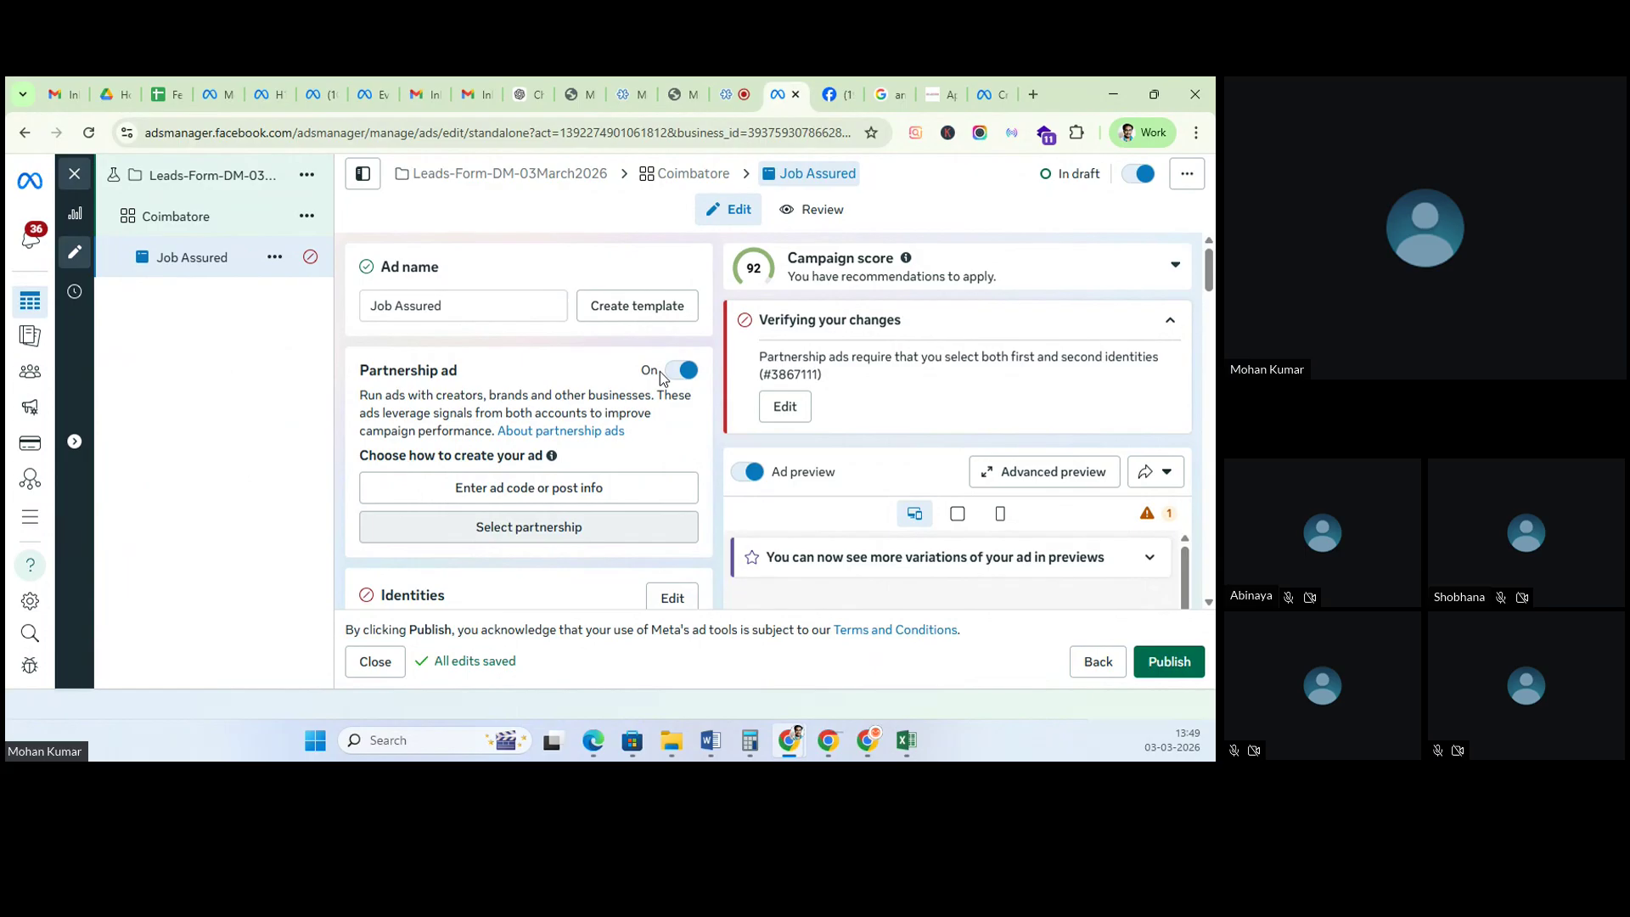
# Step: Check the Facebook Page used as the ad's identity and select appincoimbatore as the Instagram account
pyautogui.scroll(-3, 574, 458)
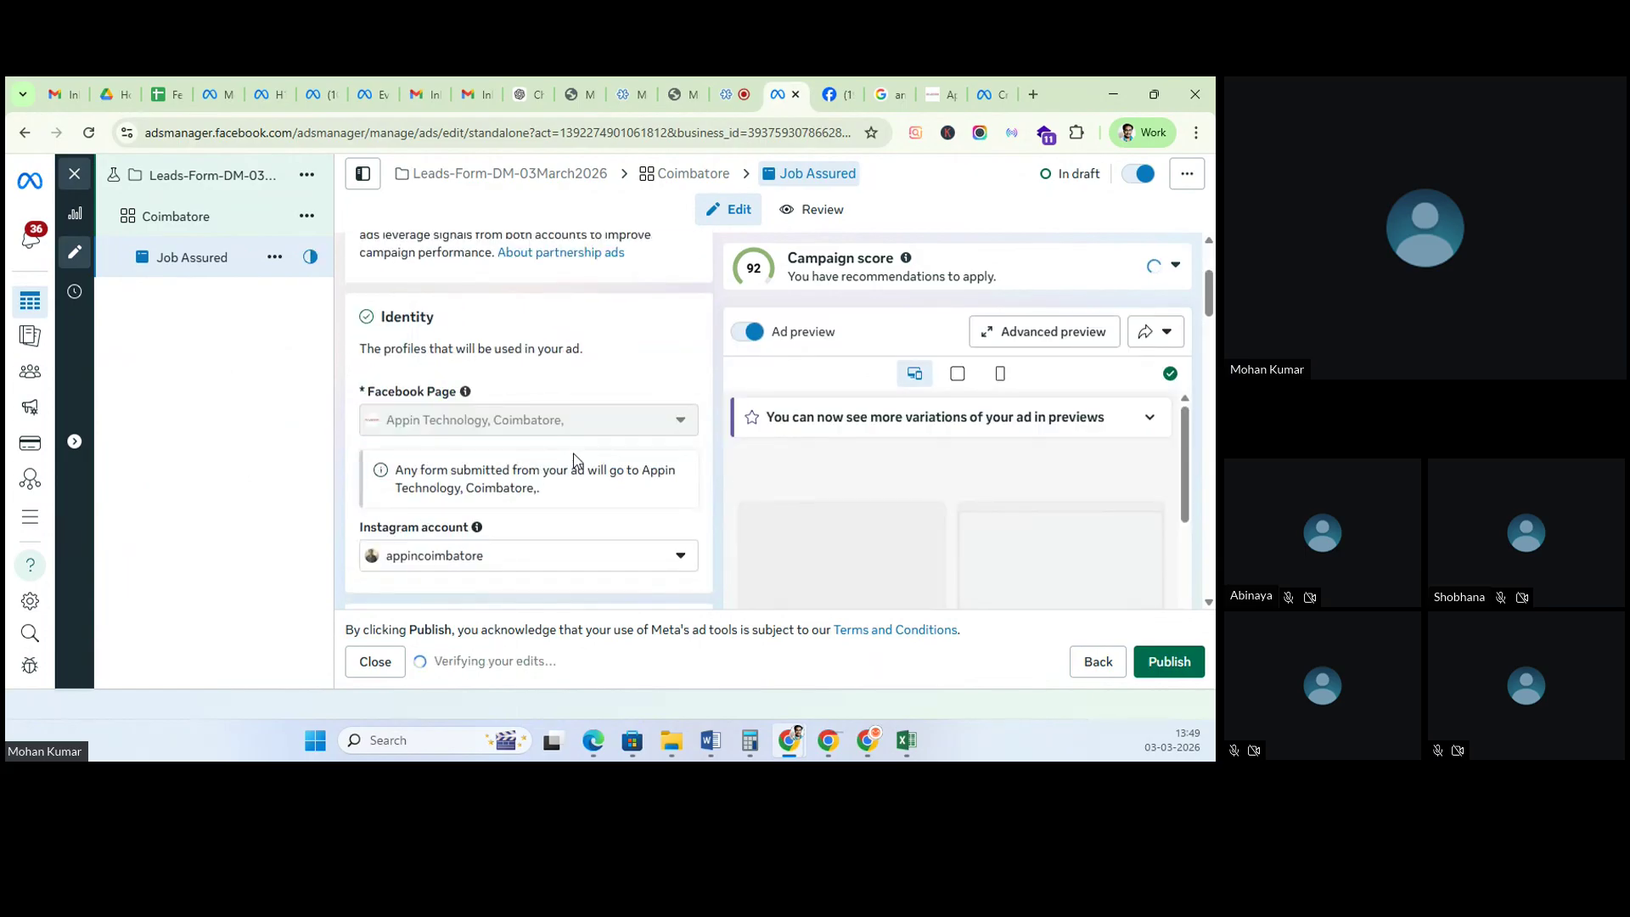
pyautogui.moveTo(434, 419)
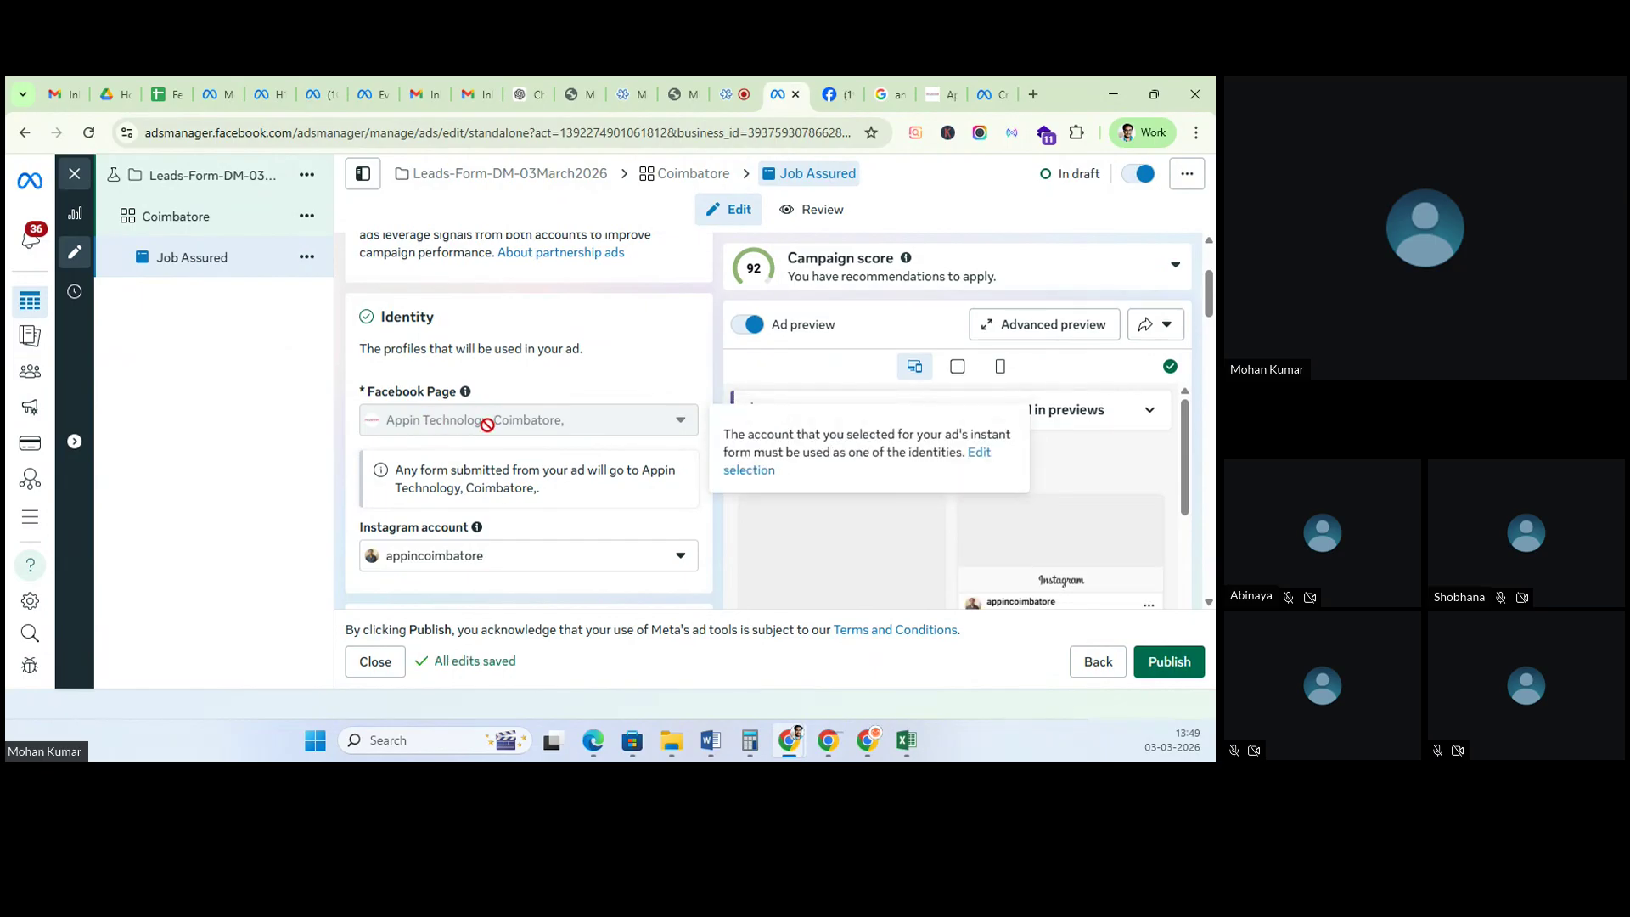
pyautogui.scroll(-1, 498, 518)
pyautogui.click(486, 469)
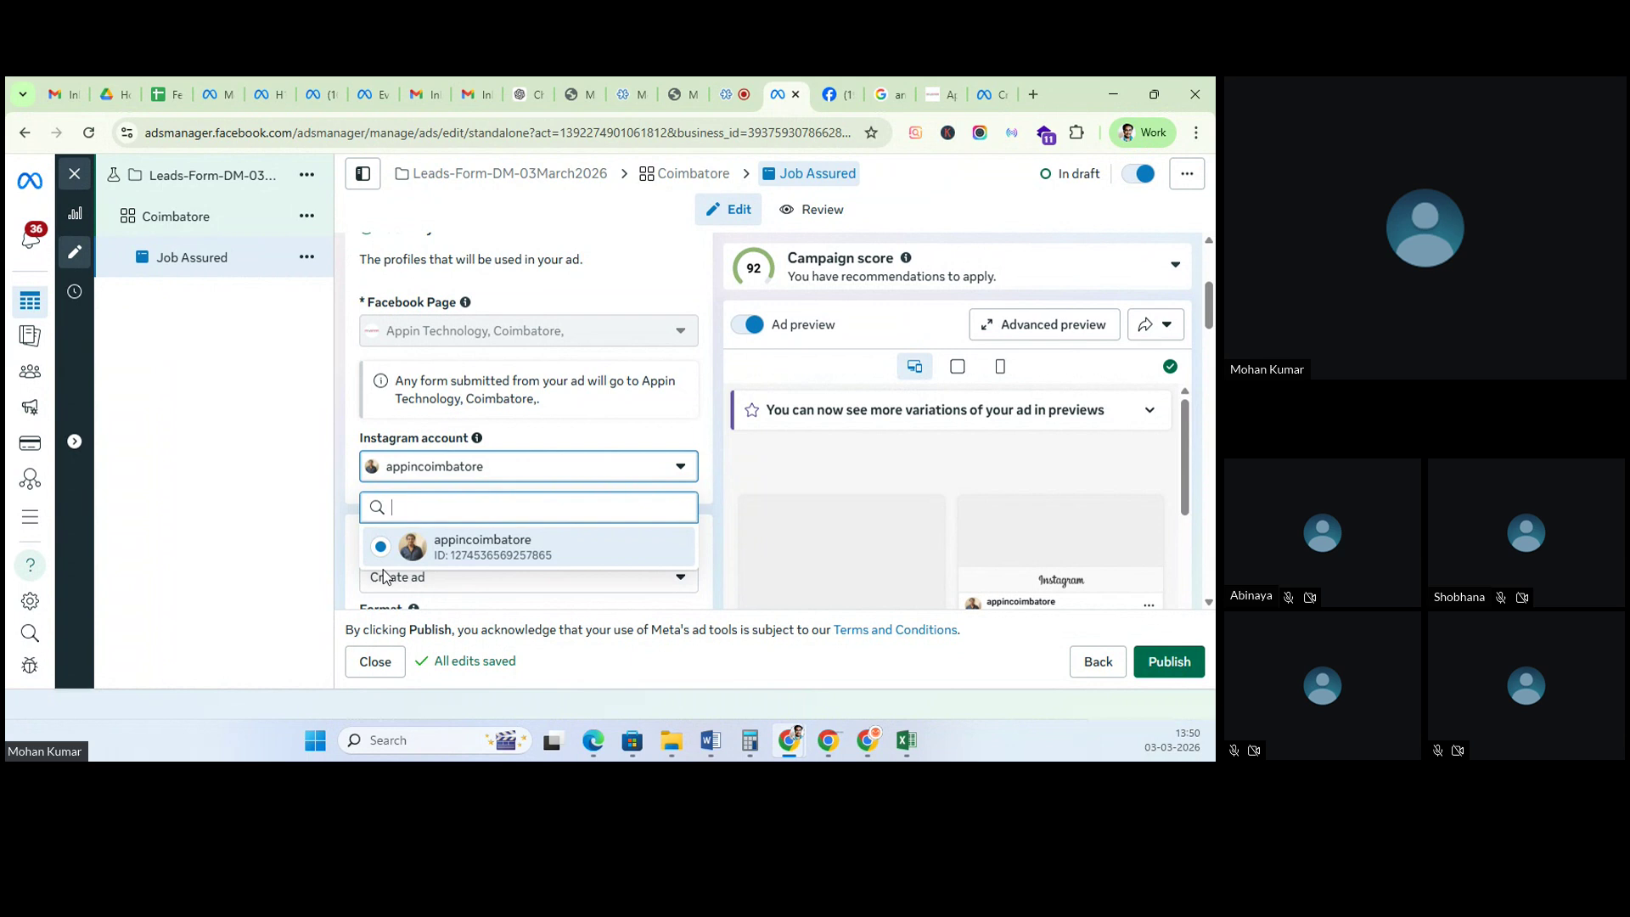
pyautogui.click(454, 543)
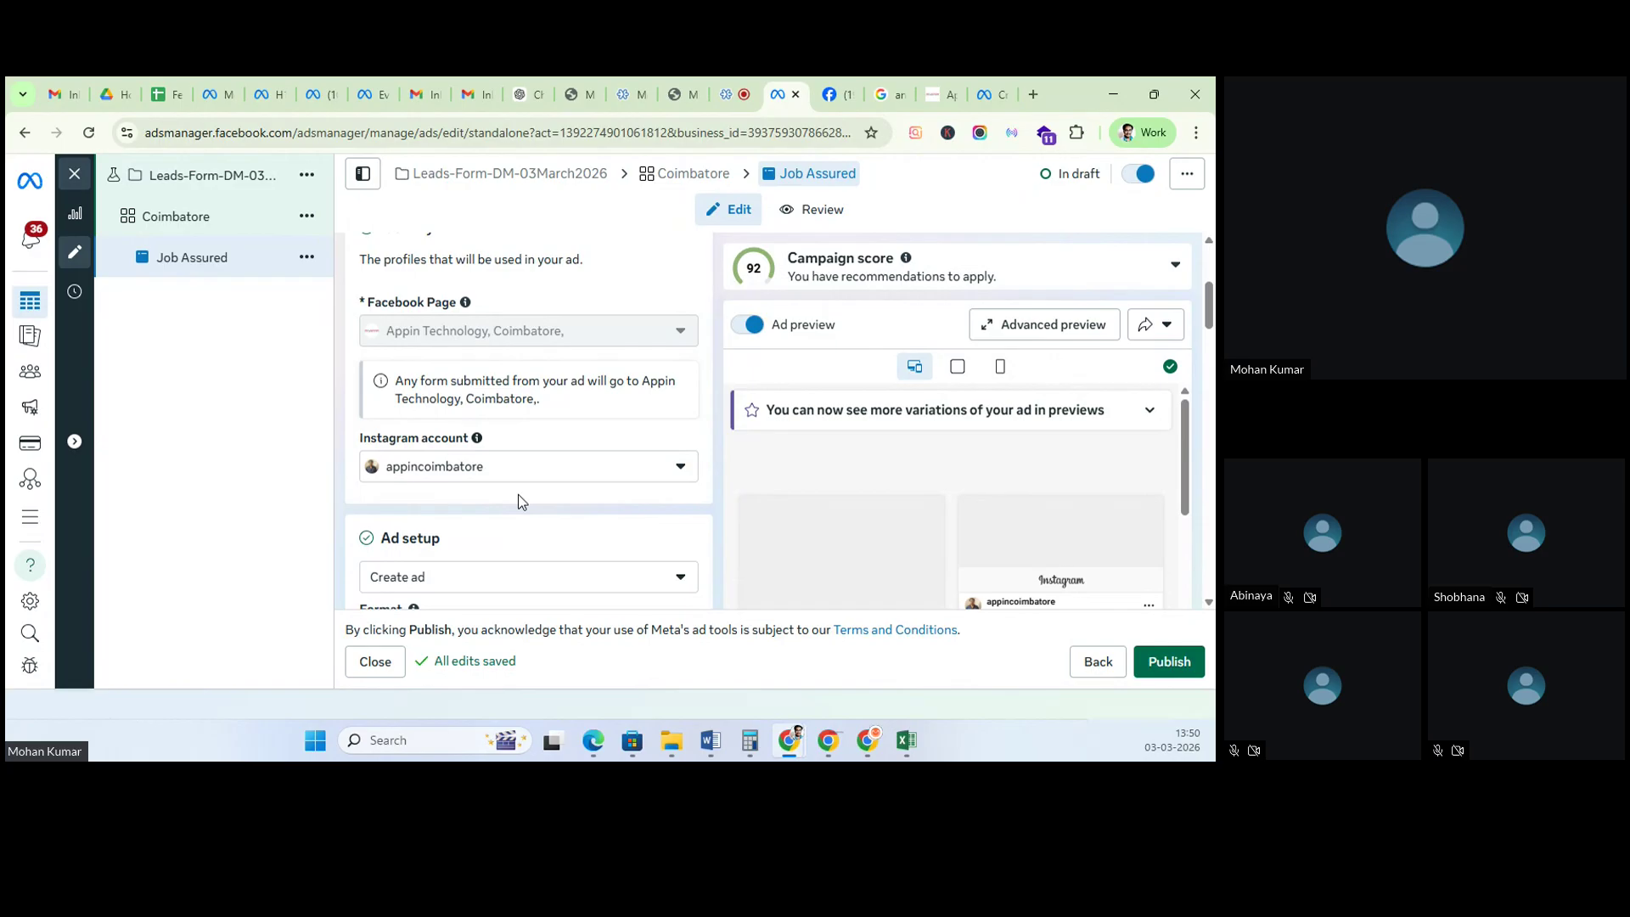
# Step: Open the Meta business home page in a new browser tab and go to the Appin Page portfolio's settings
pyautogui.click(1034, 94)
pyautogui.write('b')
pyautogui.press('Return')
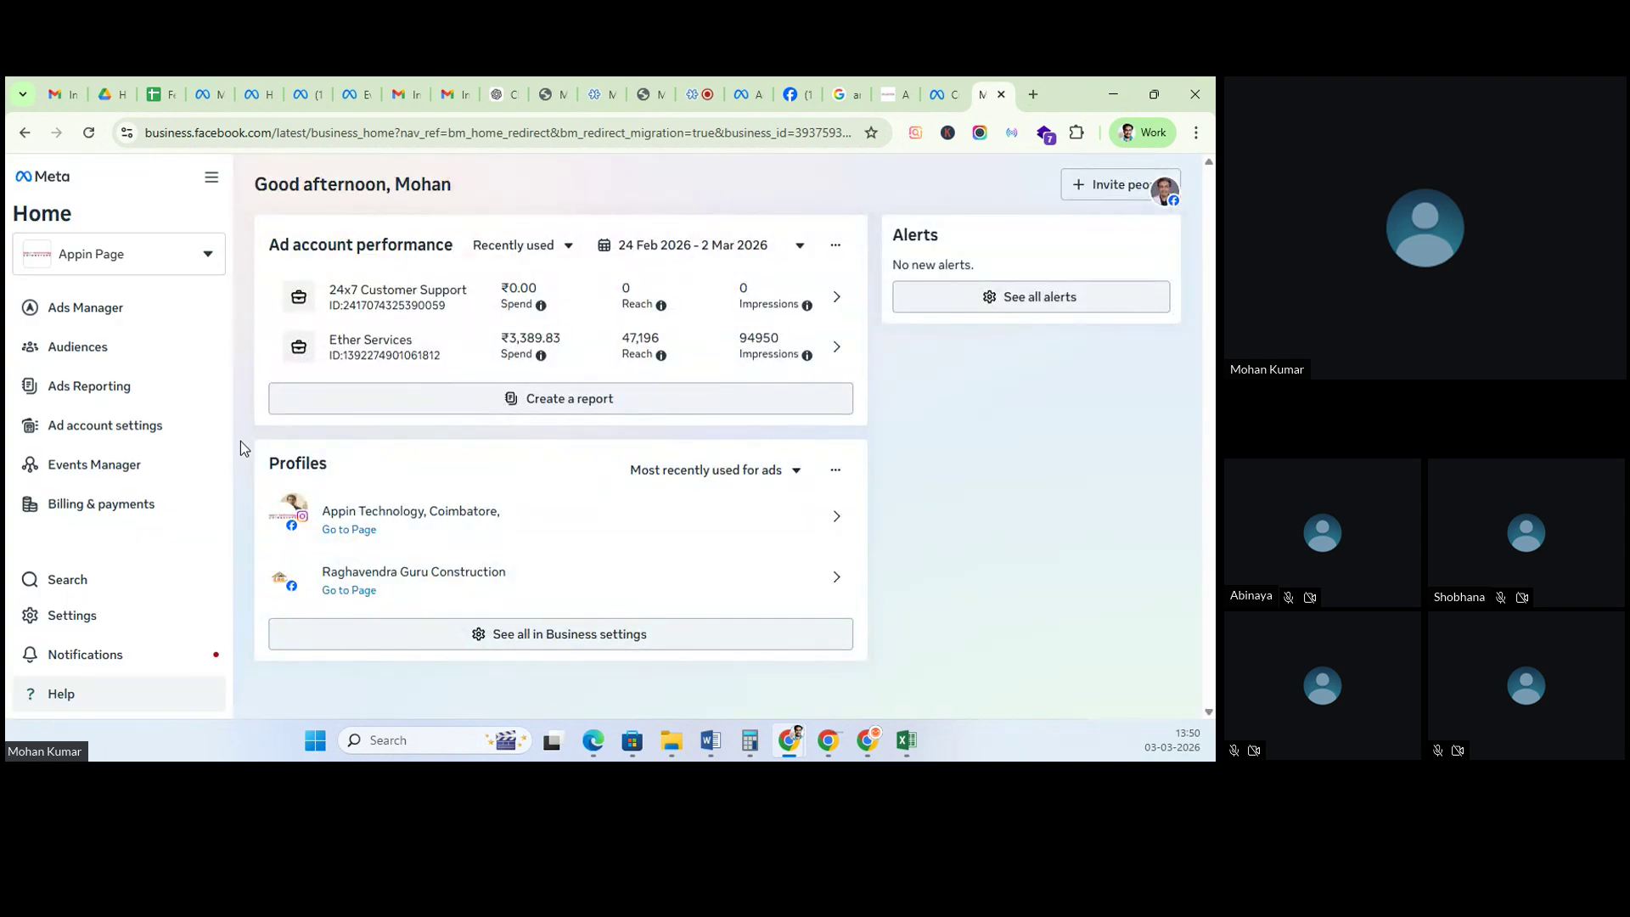
pyautogui.click(69, 606)
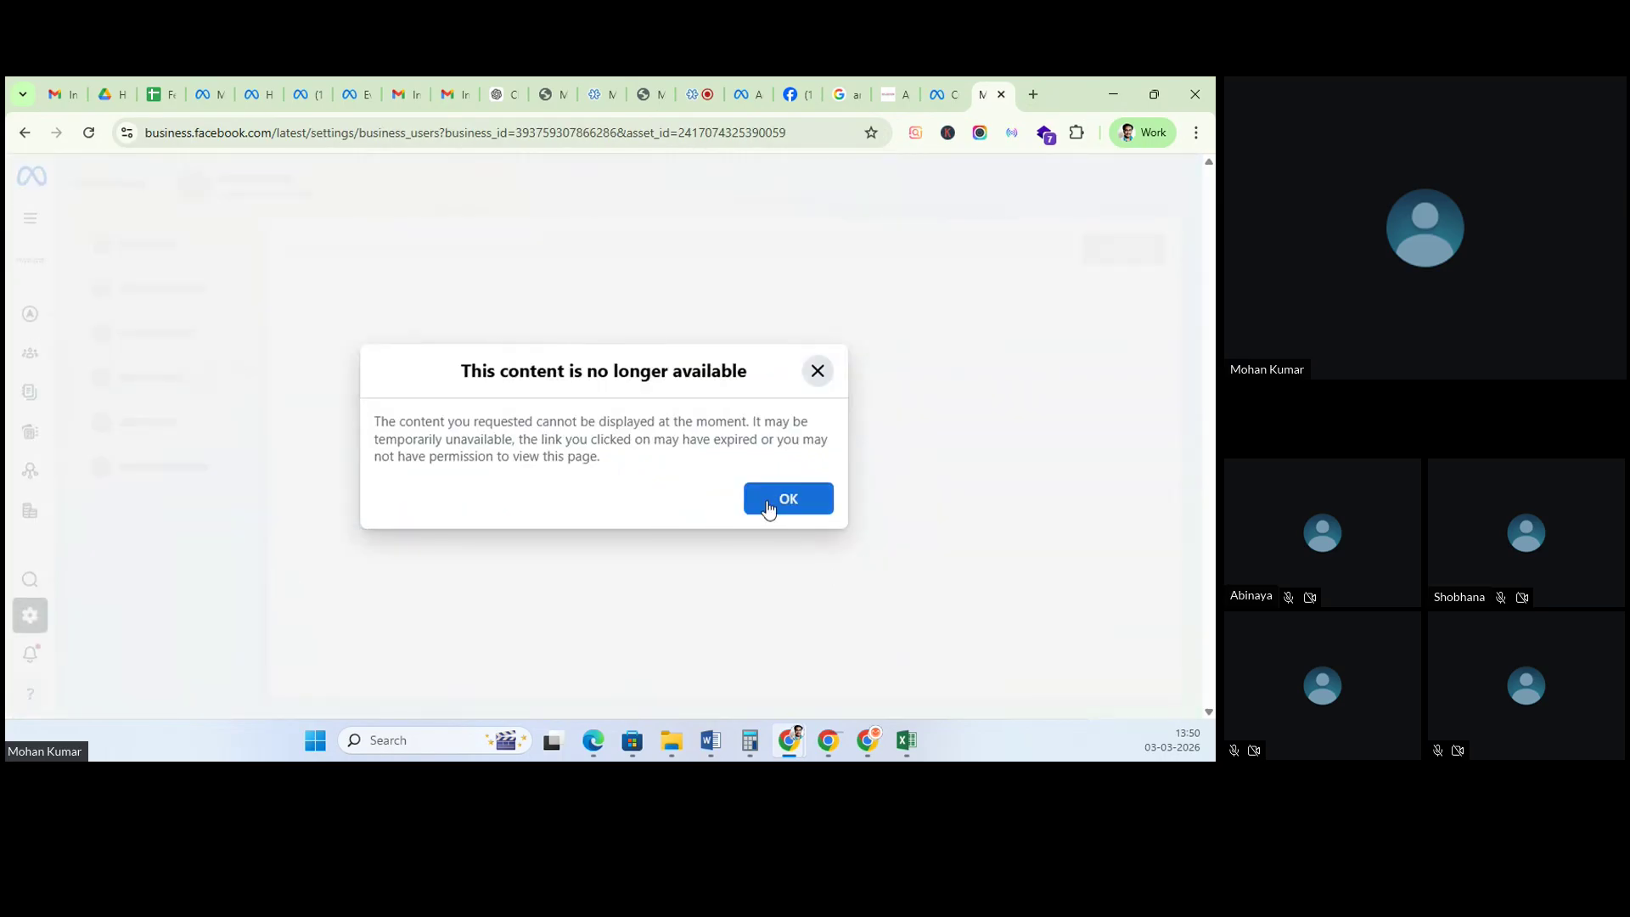
pyautogui.click(759, 498)
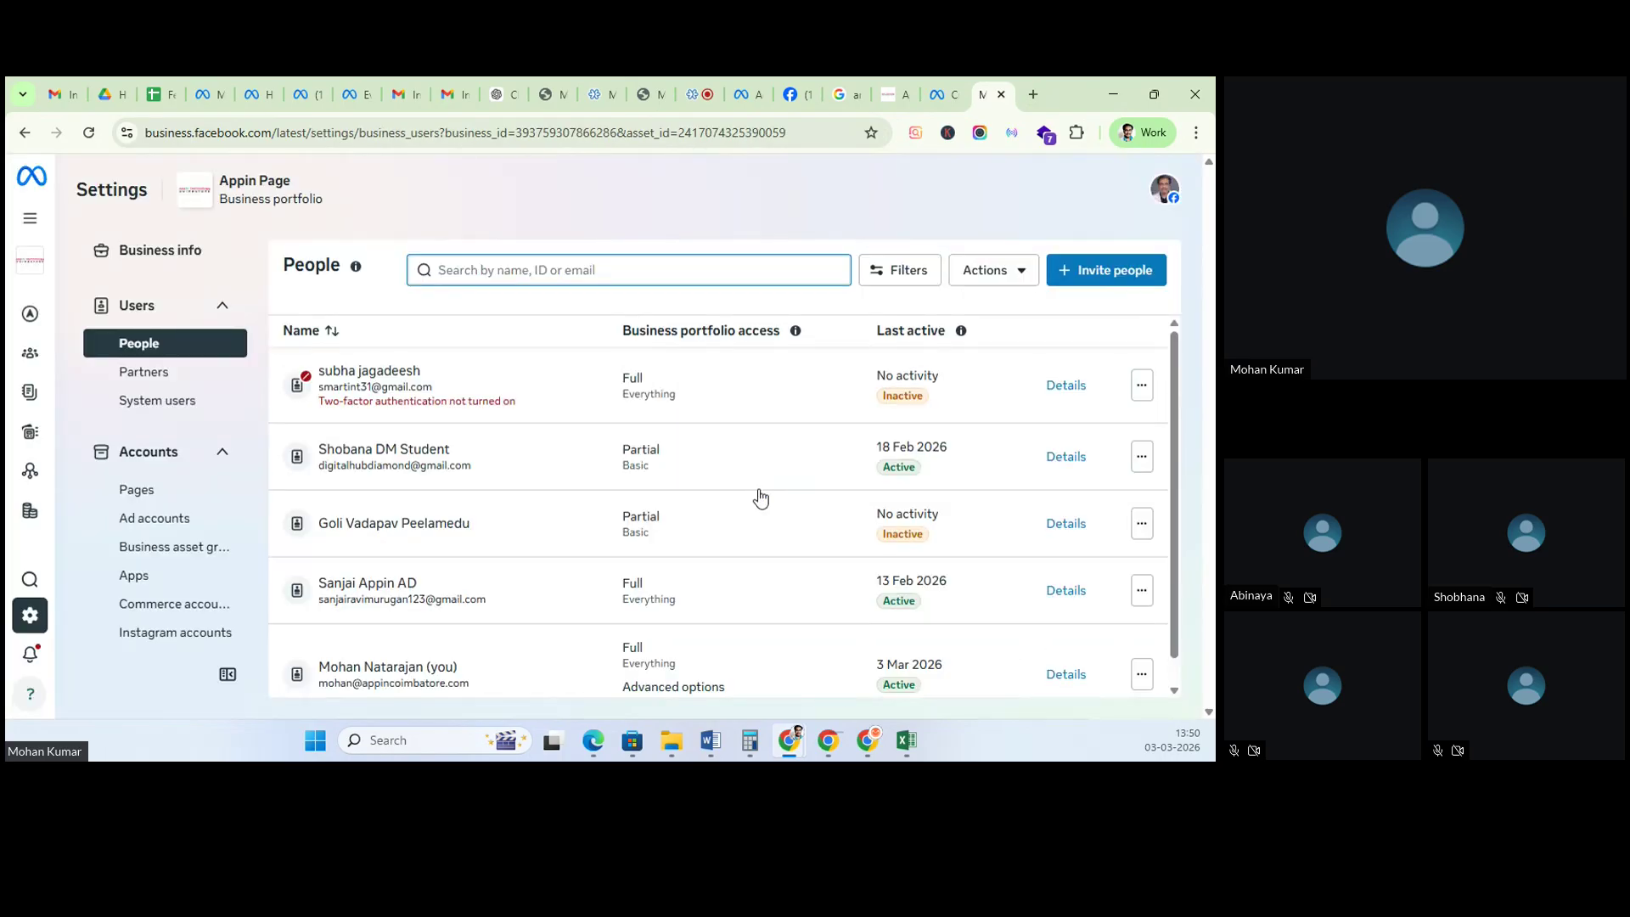
# Step: View the portfolio's Instagram accounts and check which people are assigned to appincoimbatore
pyautogui.scroll(-1, 834, 650)
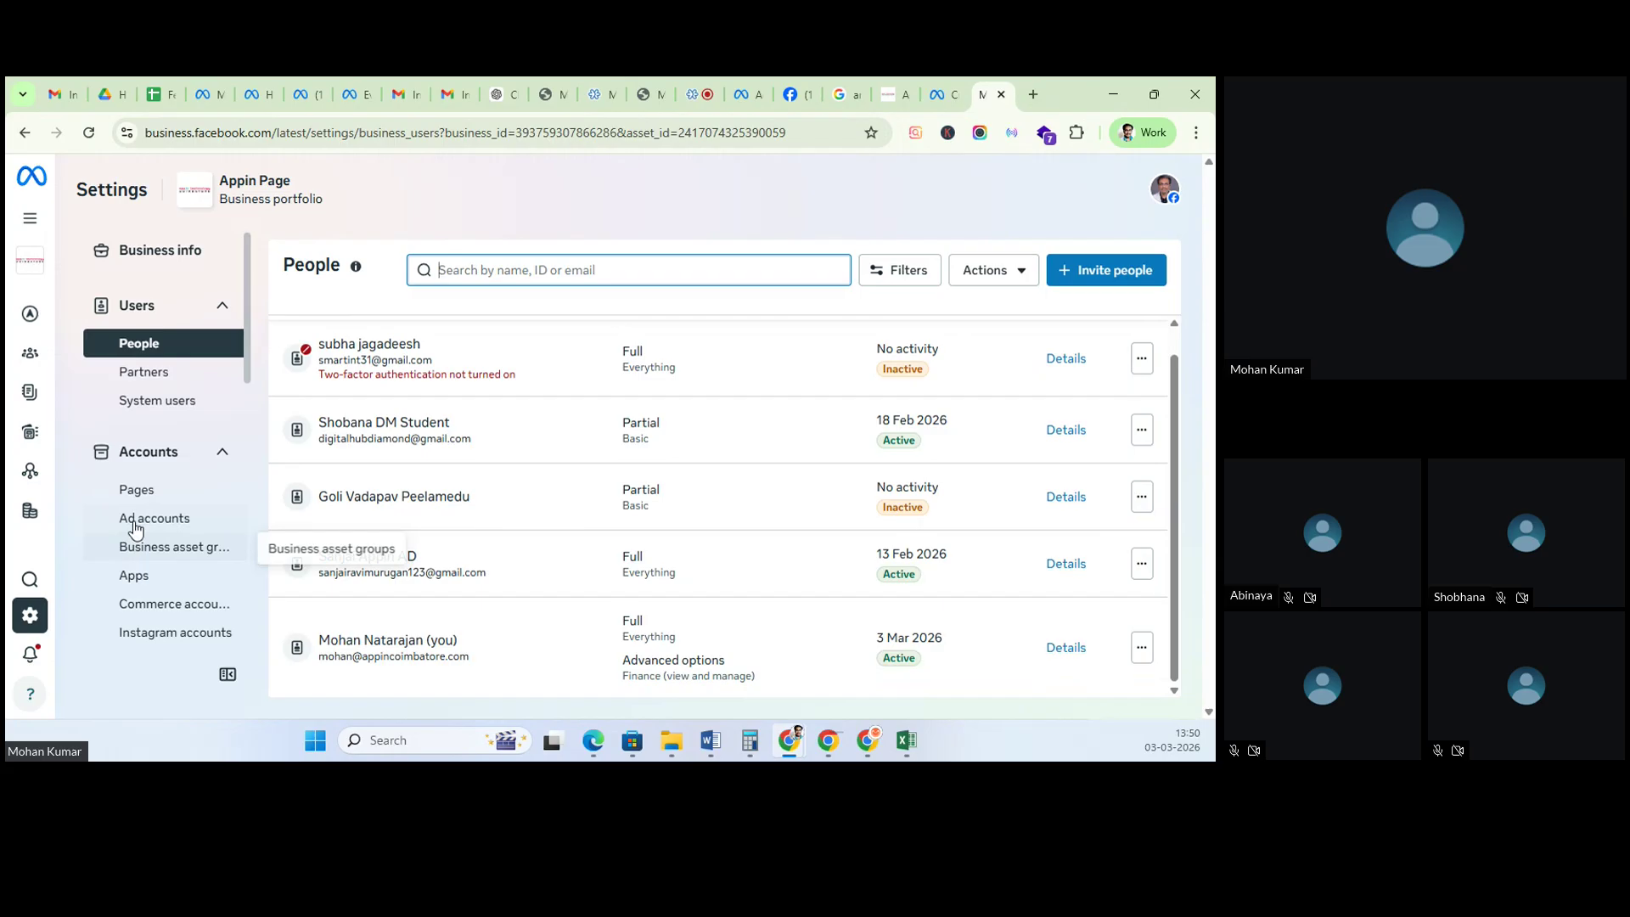
pyautogui.scroll(-1, 153, 524)
pyautogui.click(170, 551)
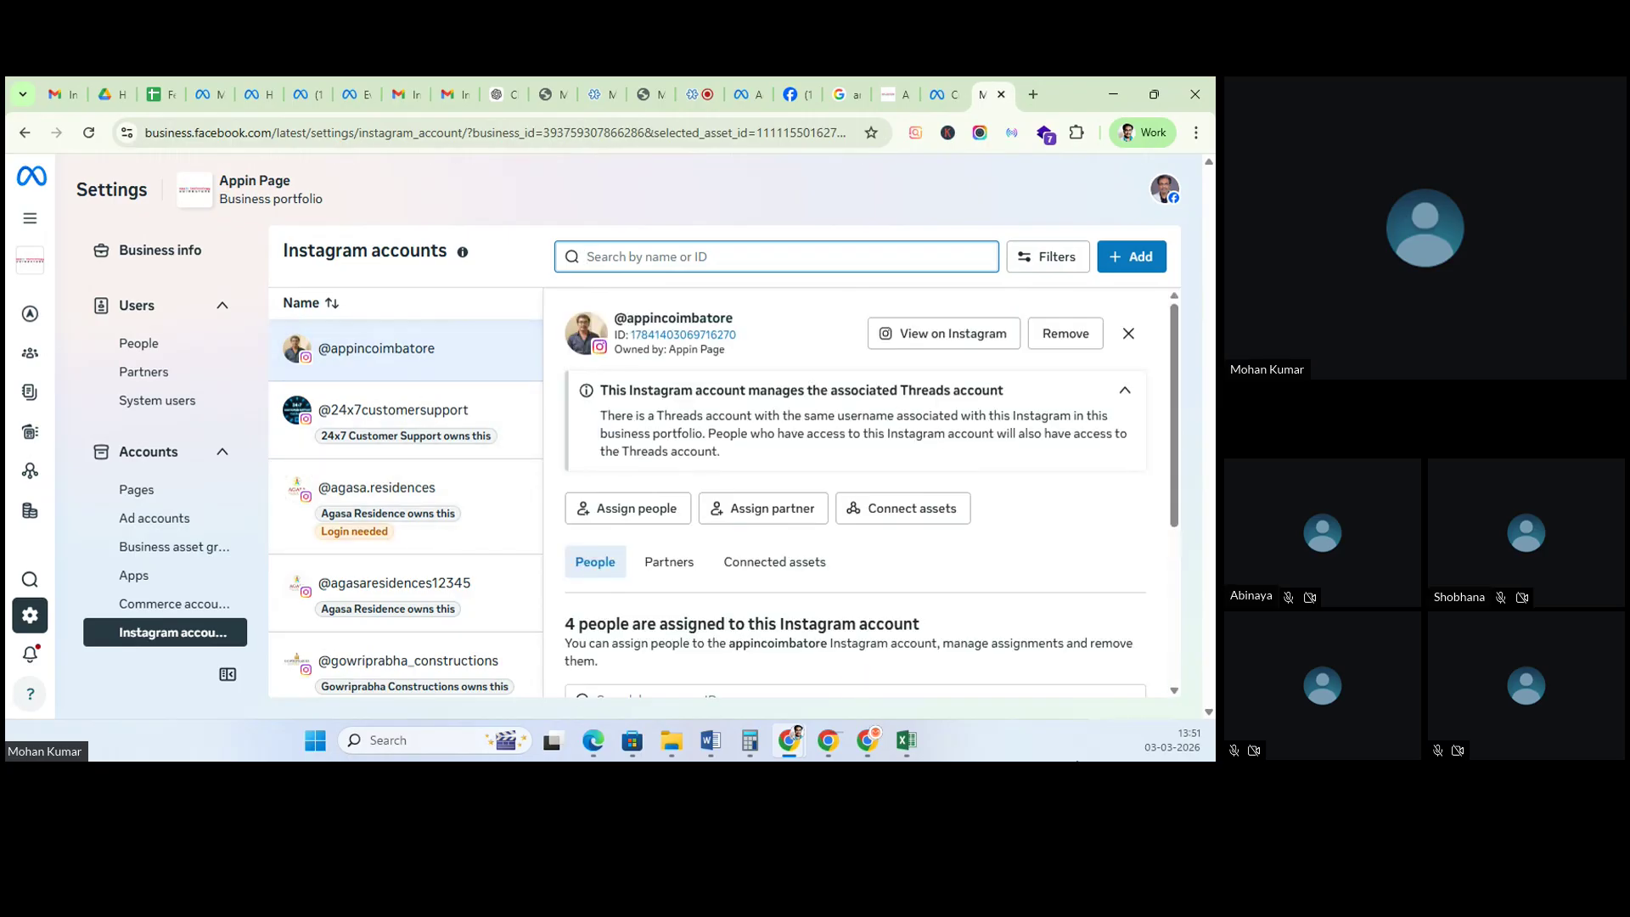
pyautogui.scroll(-3, 769, 632)
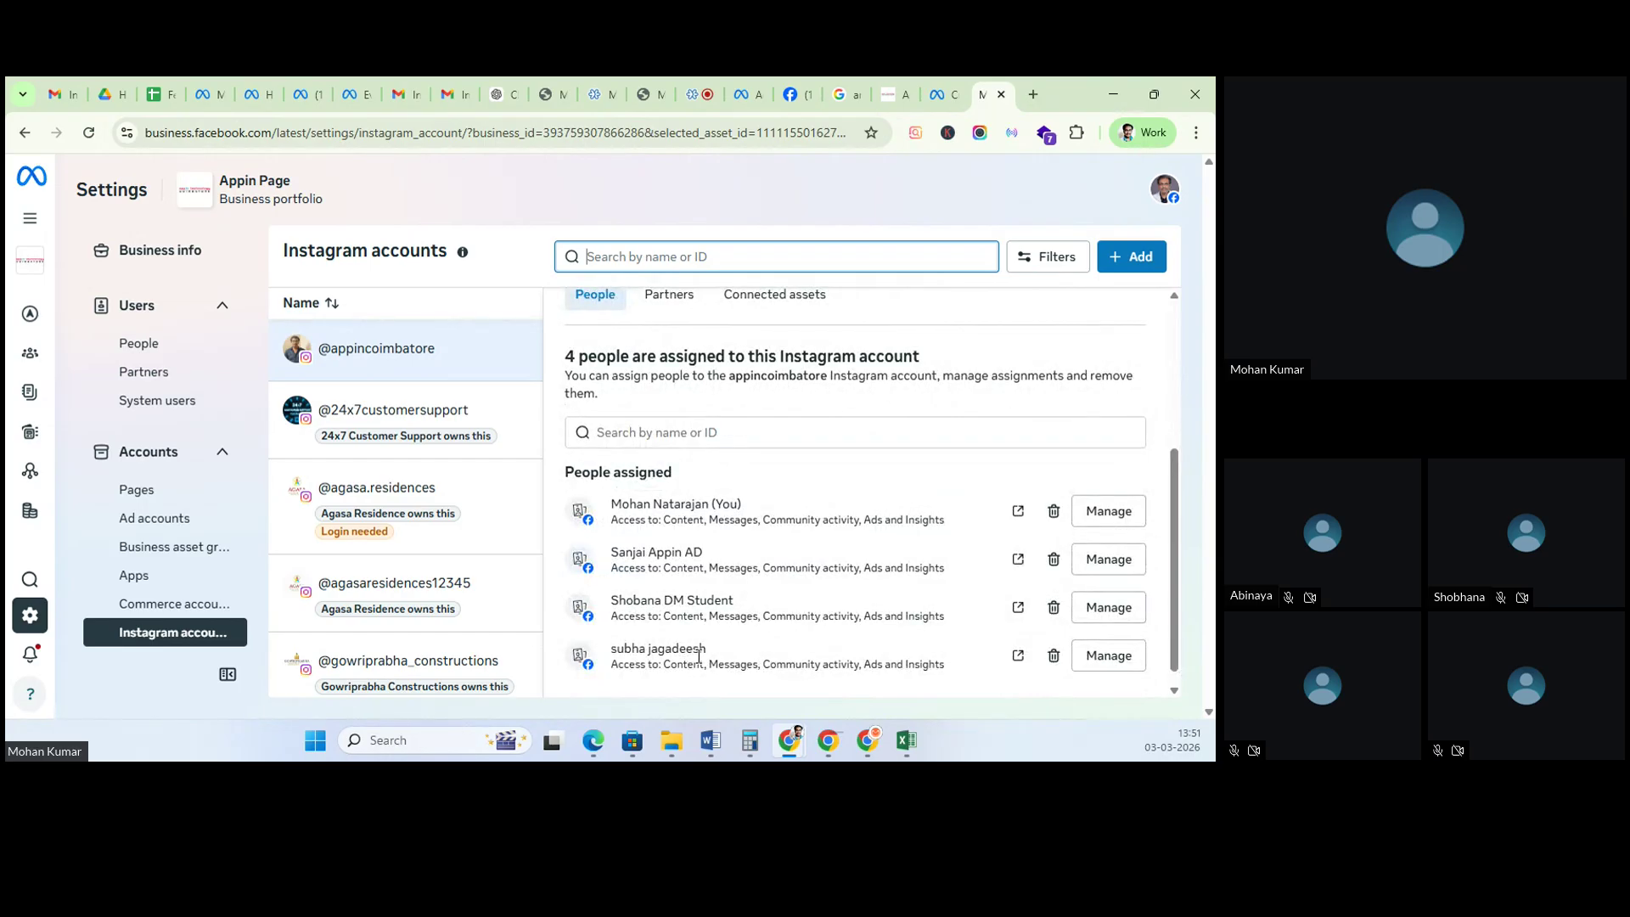
pyautogui.scroll(3, 698, 656)
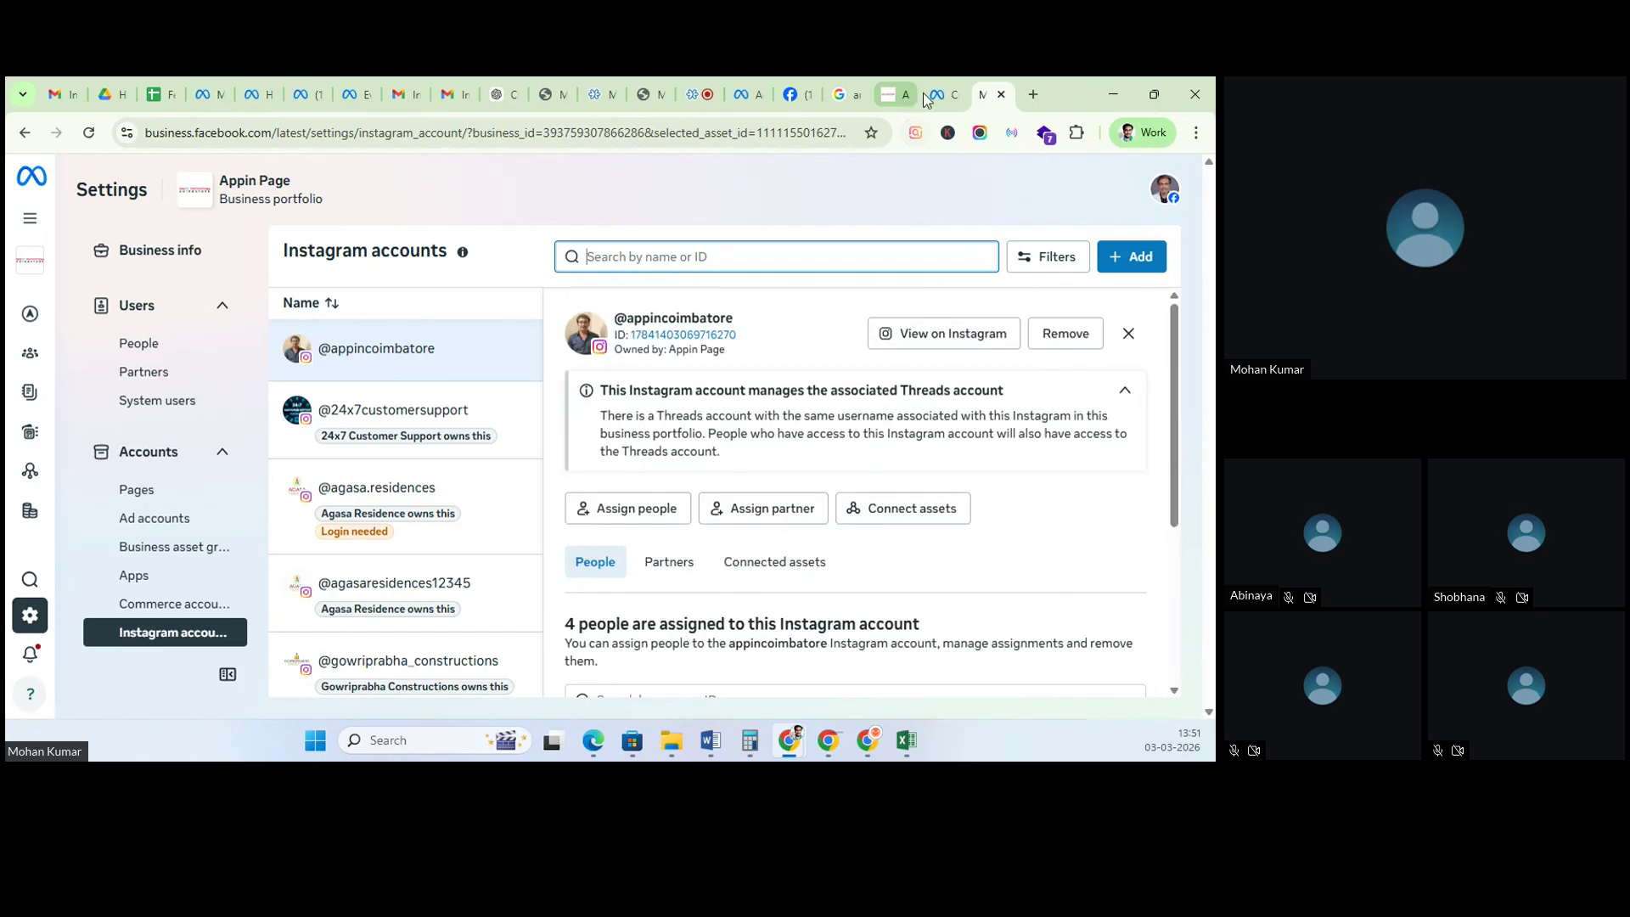
# Step: Open Meta Business Suite from the full tool list and view the linked Facebook Page and Instagram profile details
pyautogui.moveTo(31, 218)
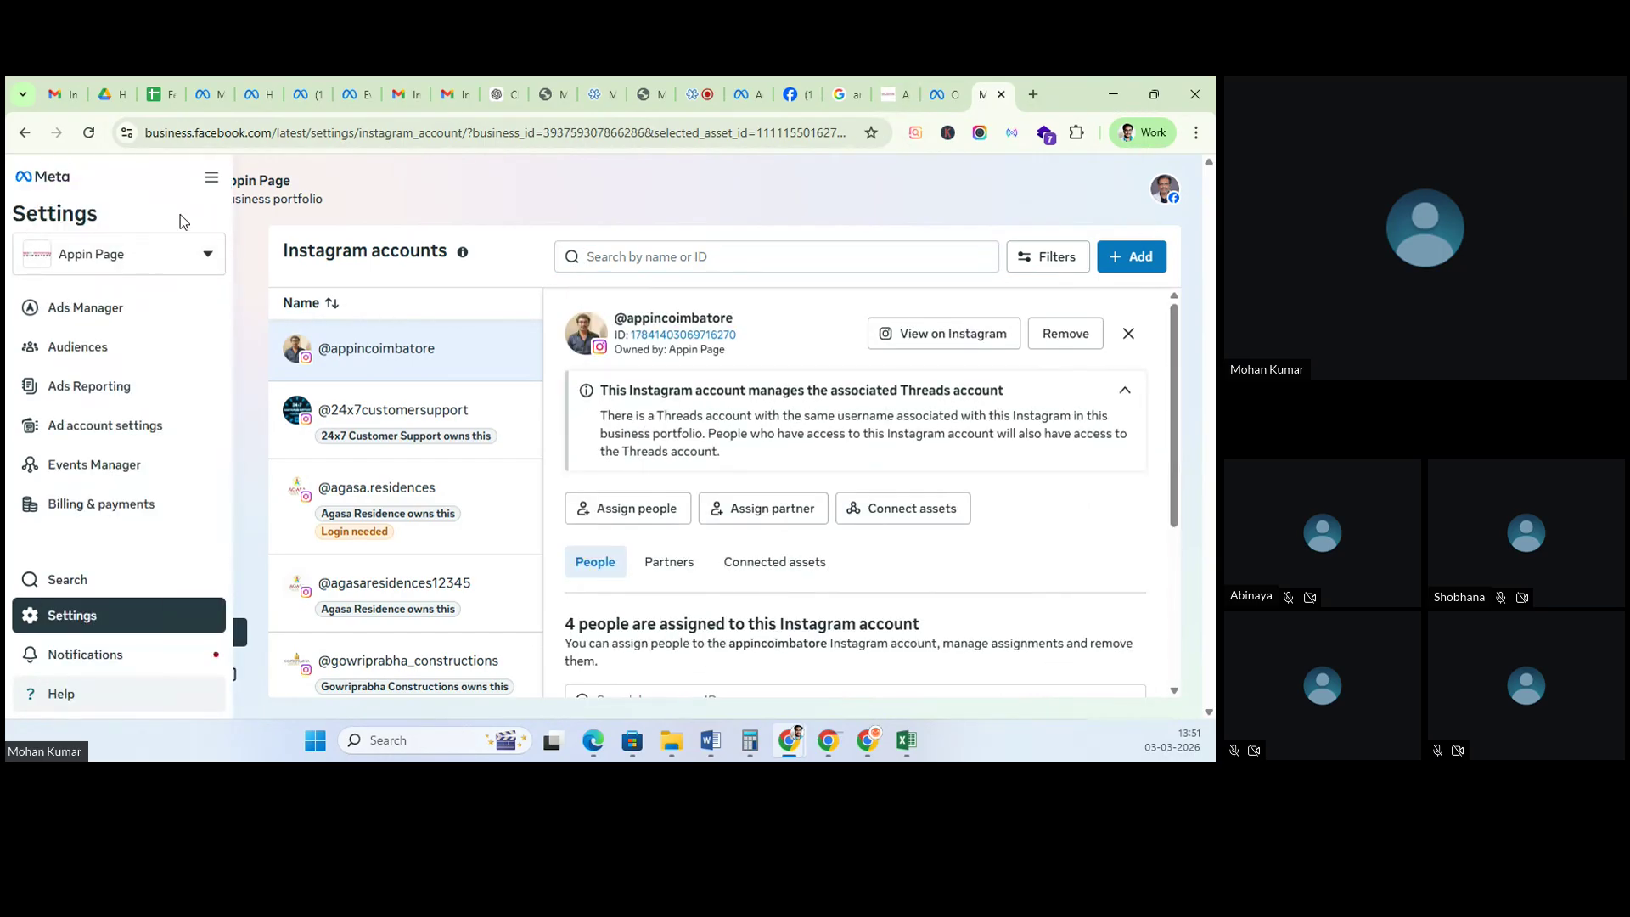
pyautogui.click(216, 175)
pyautogui.click(608, 196)
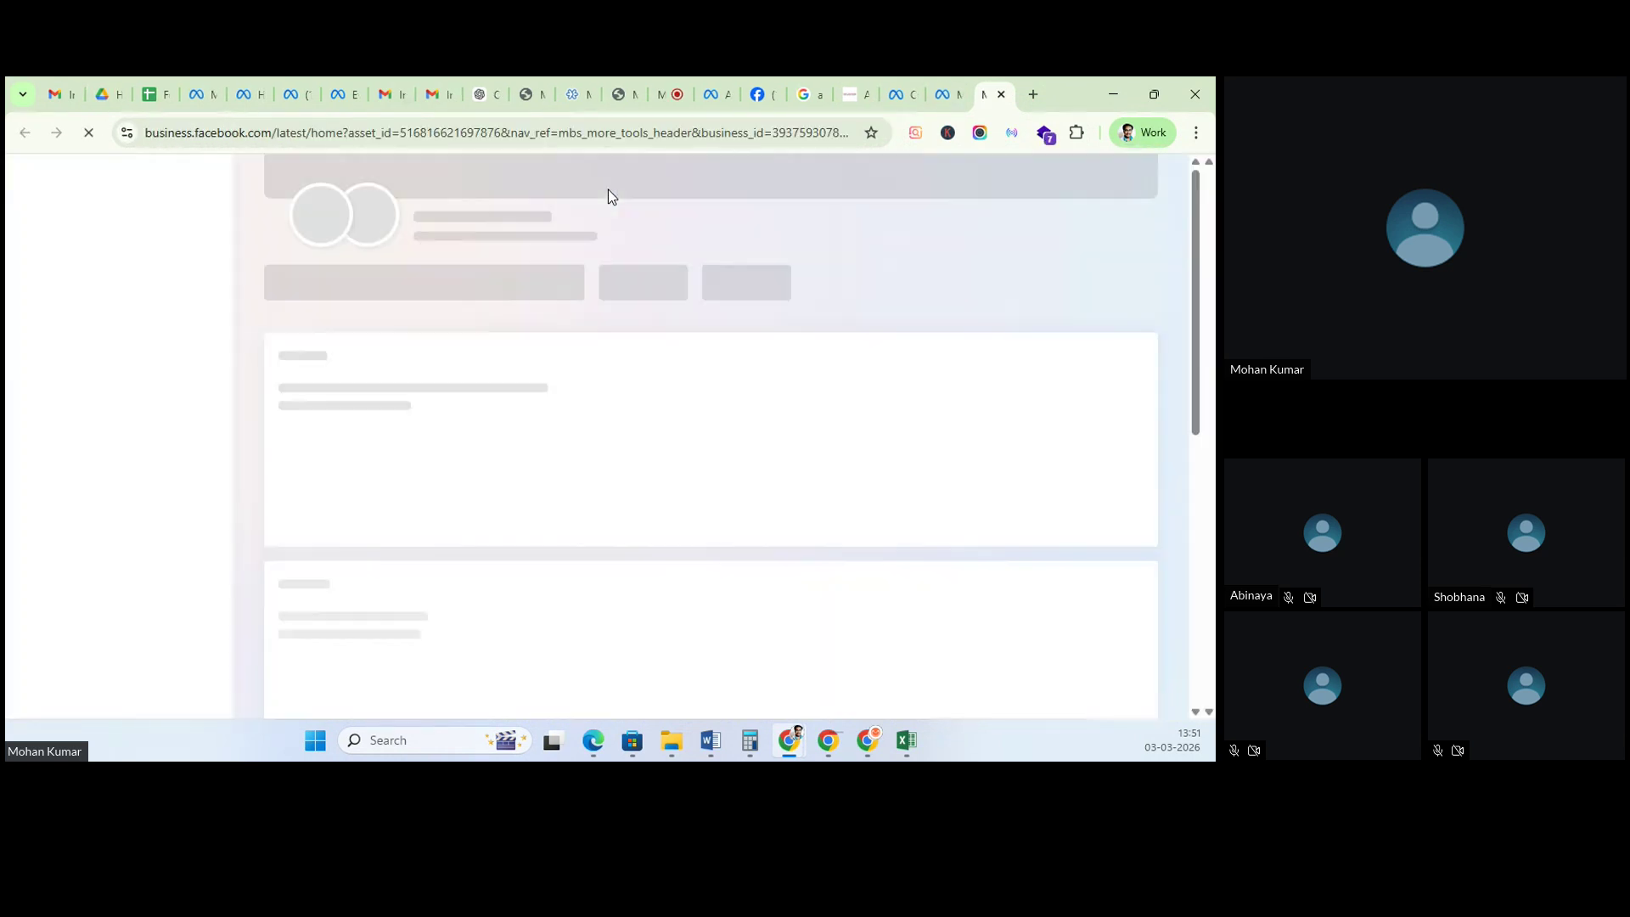
pyautogui.moveTo(548, 251)
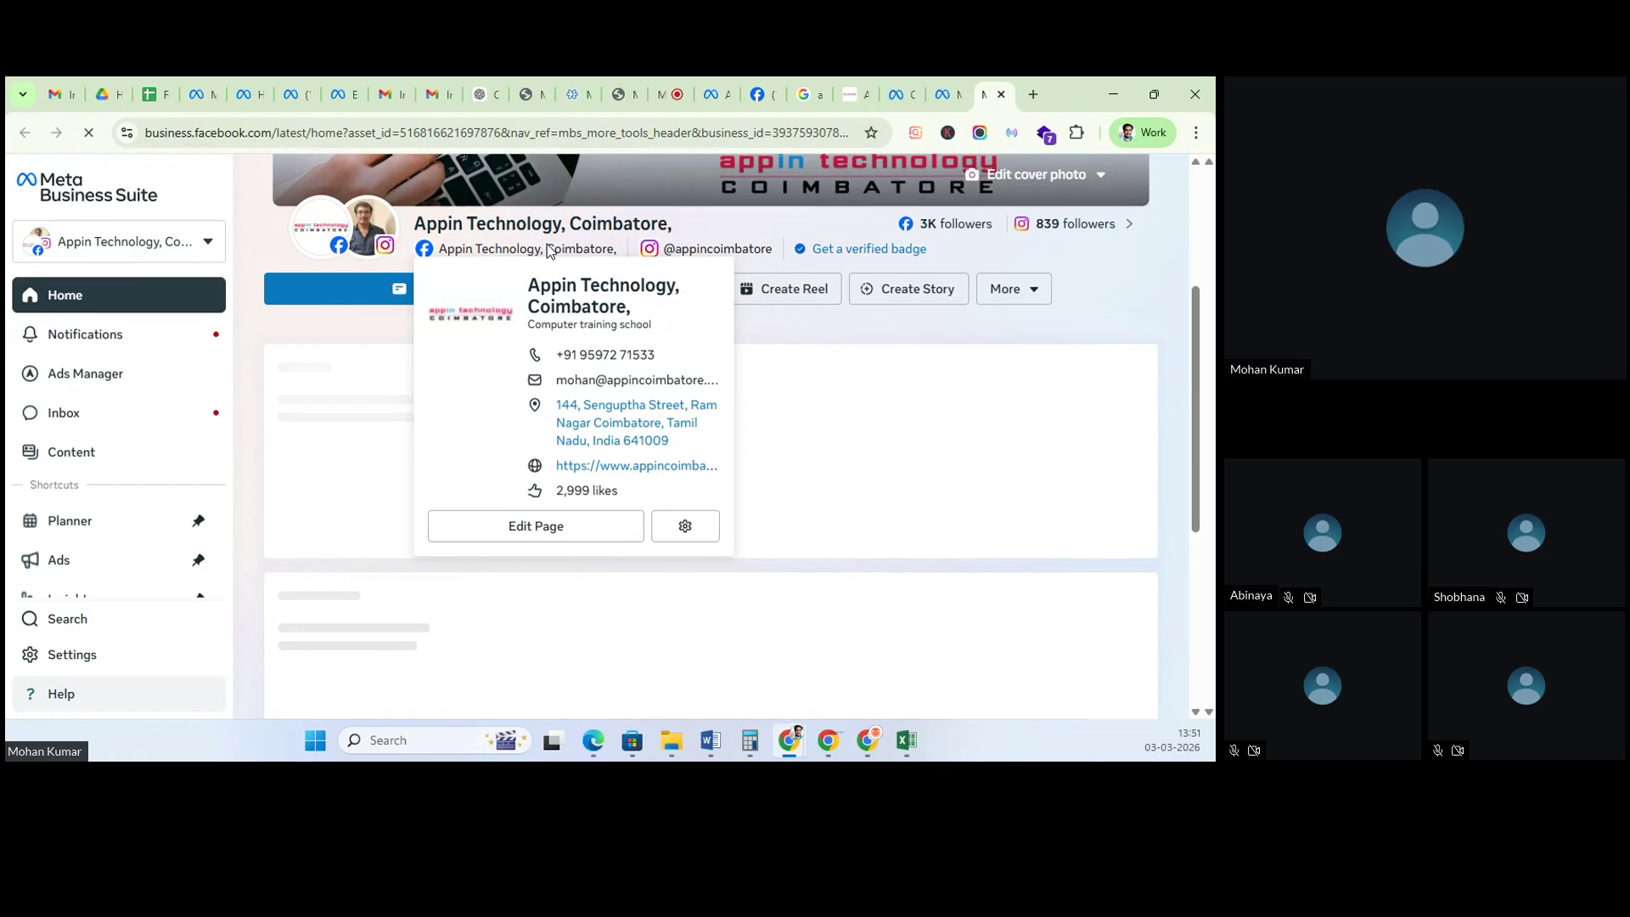
pyautogui.moveTo(692, 254)
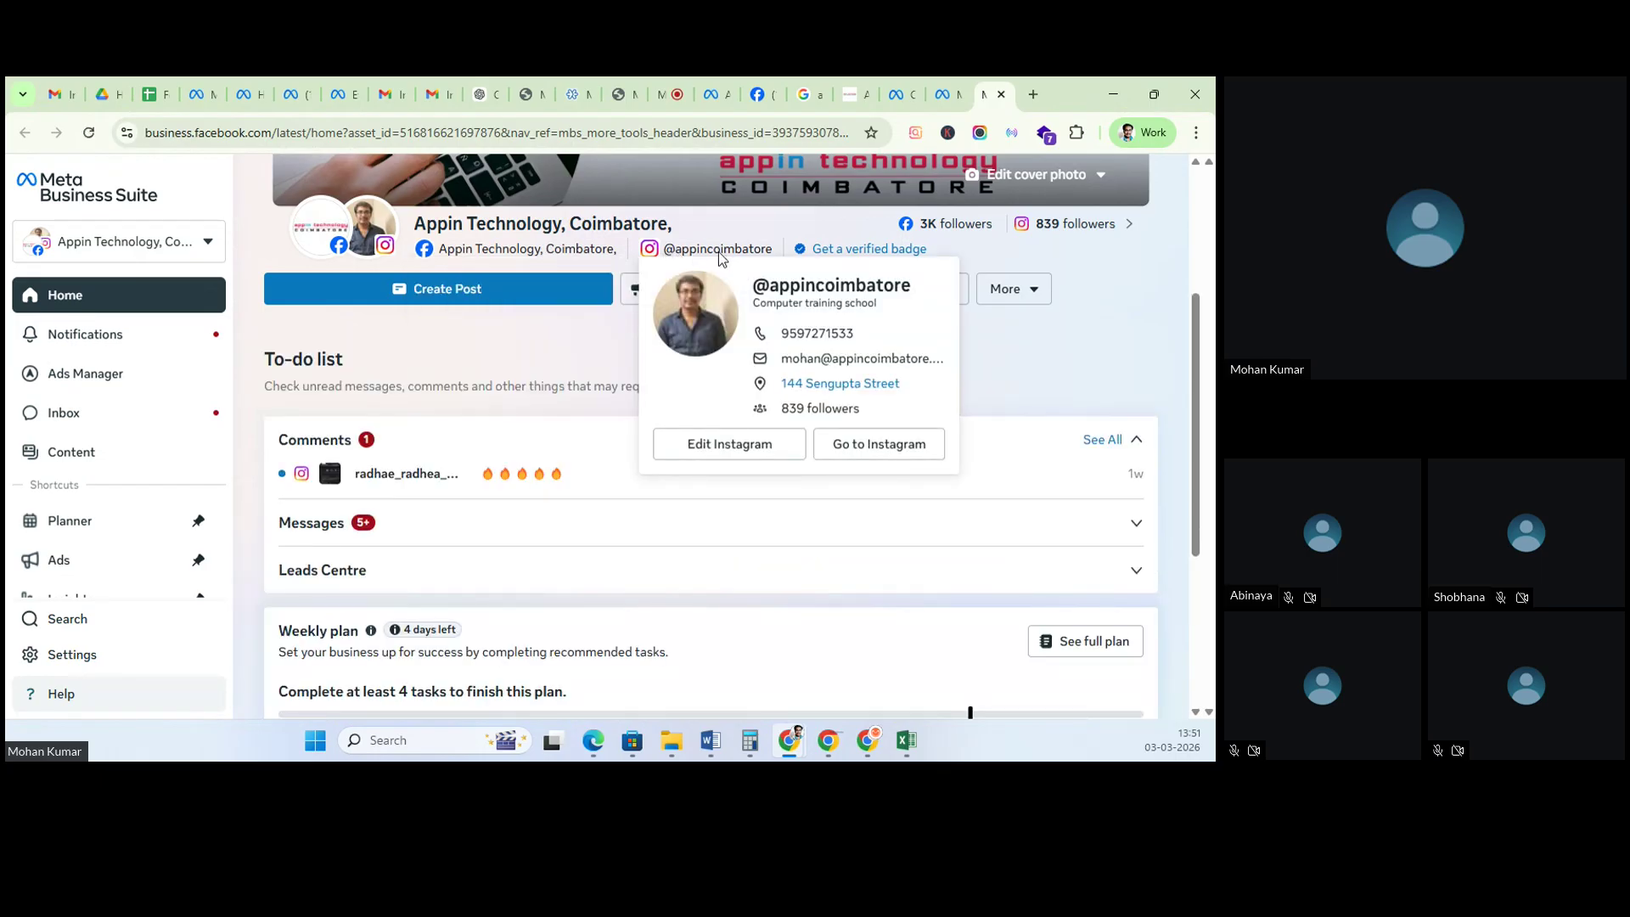
pyautogui.click(730, 444)
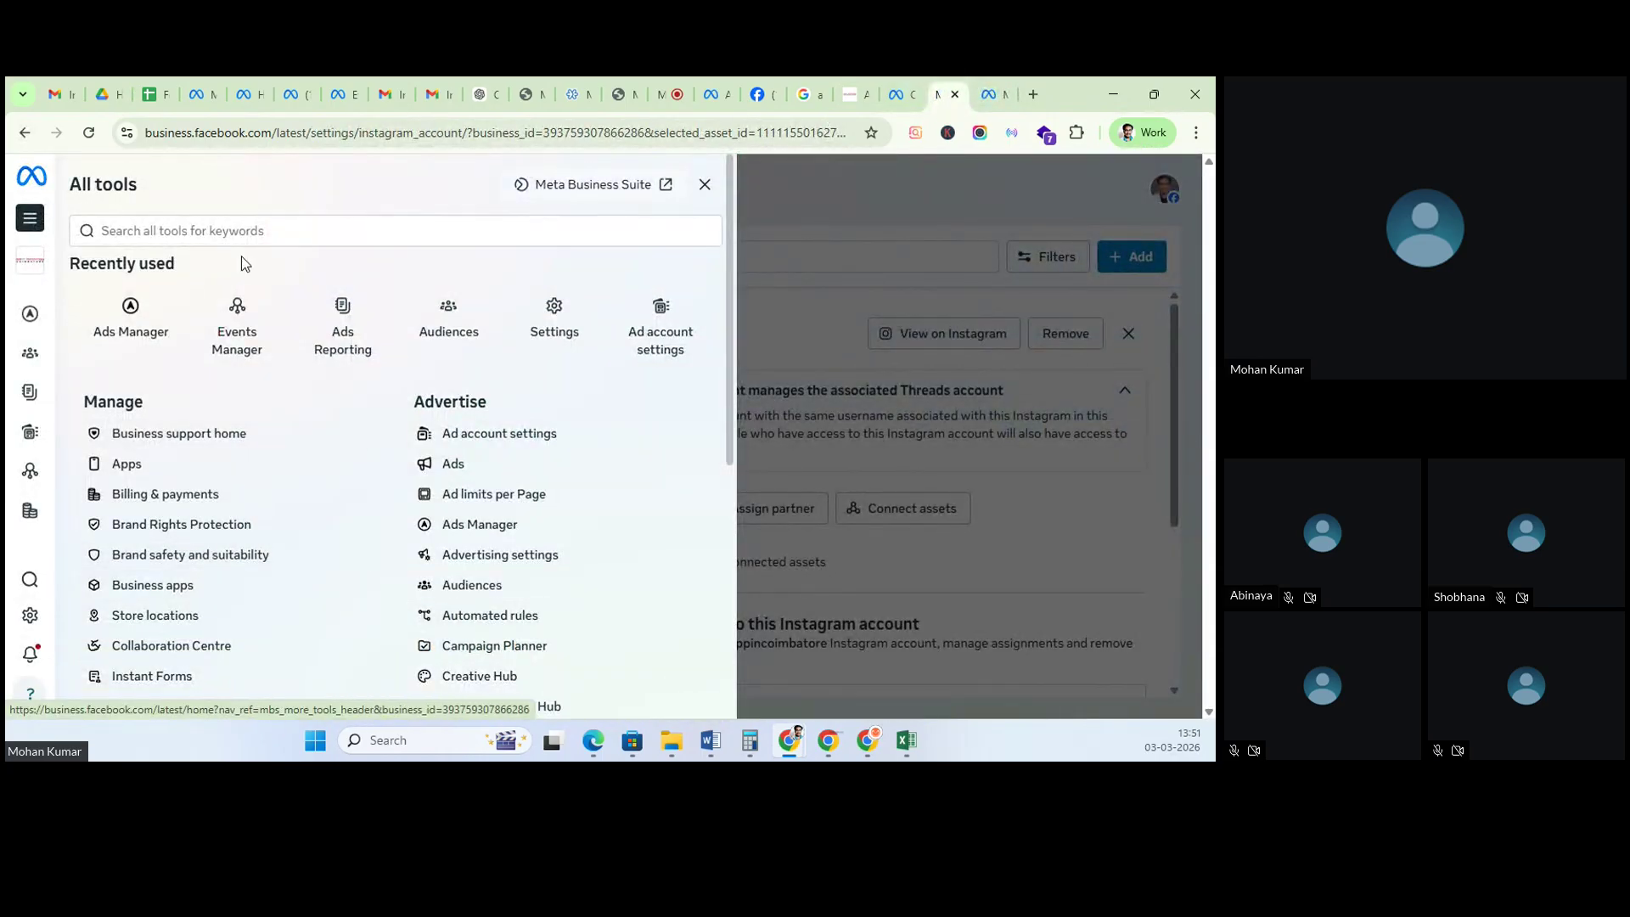
# Step: Return to the portfolio's Instagram accounts, view the conditions for claiming another Instagram account and cancel the request
pyautogui.click(891, 191)
pyautogui.click(901, 94)
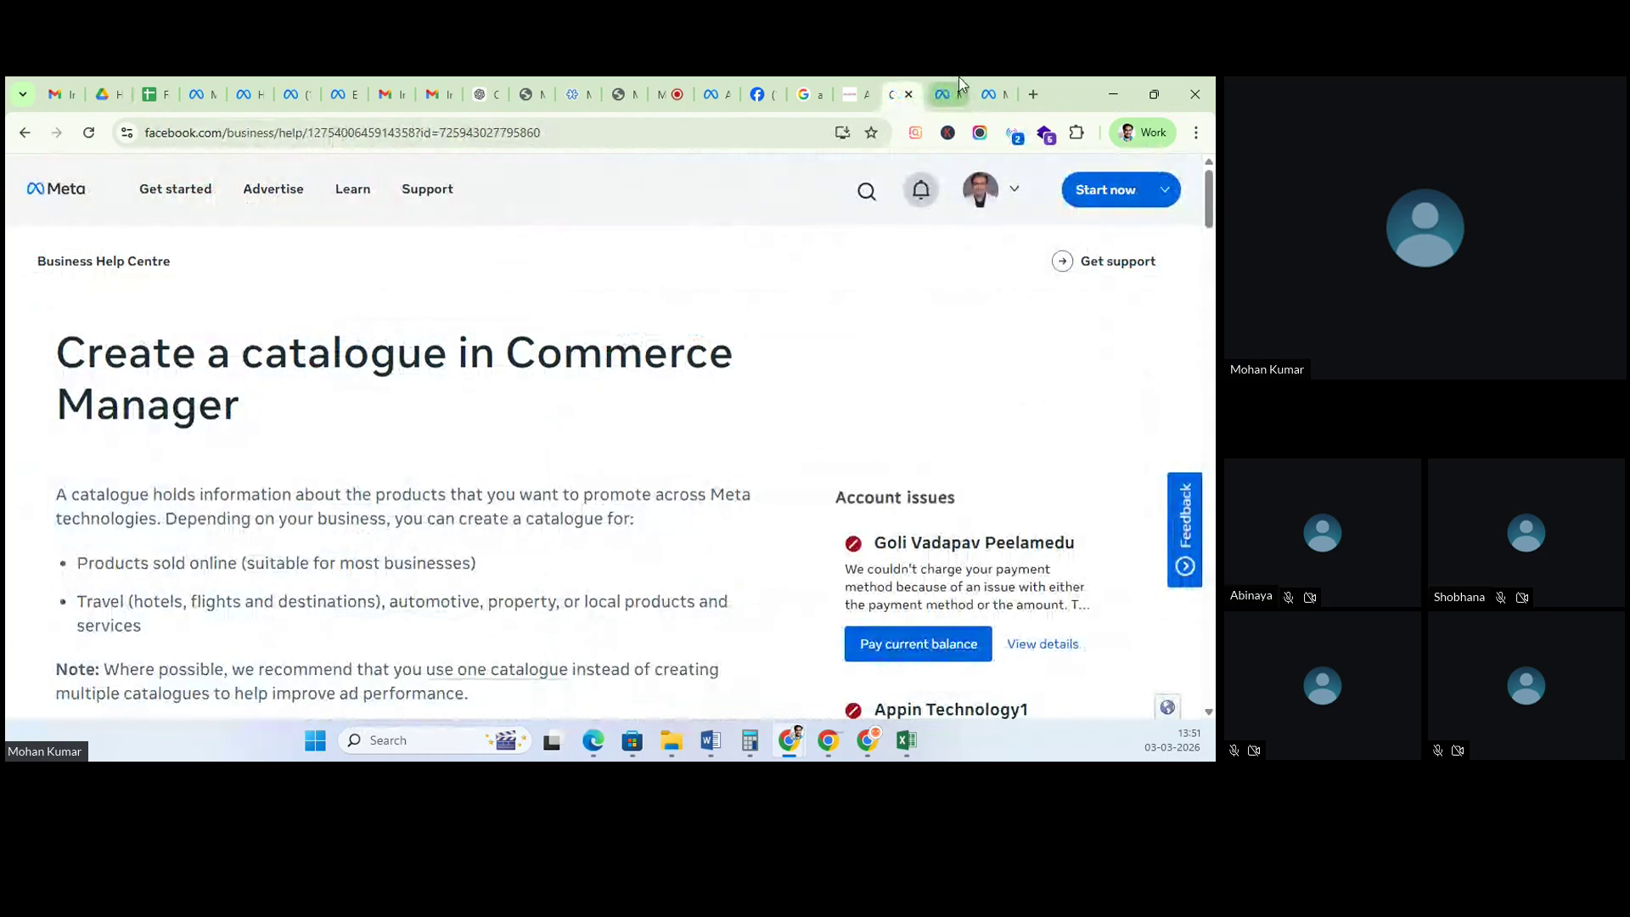
pyautogui.click(968, 94)
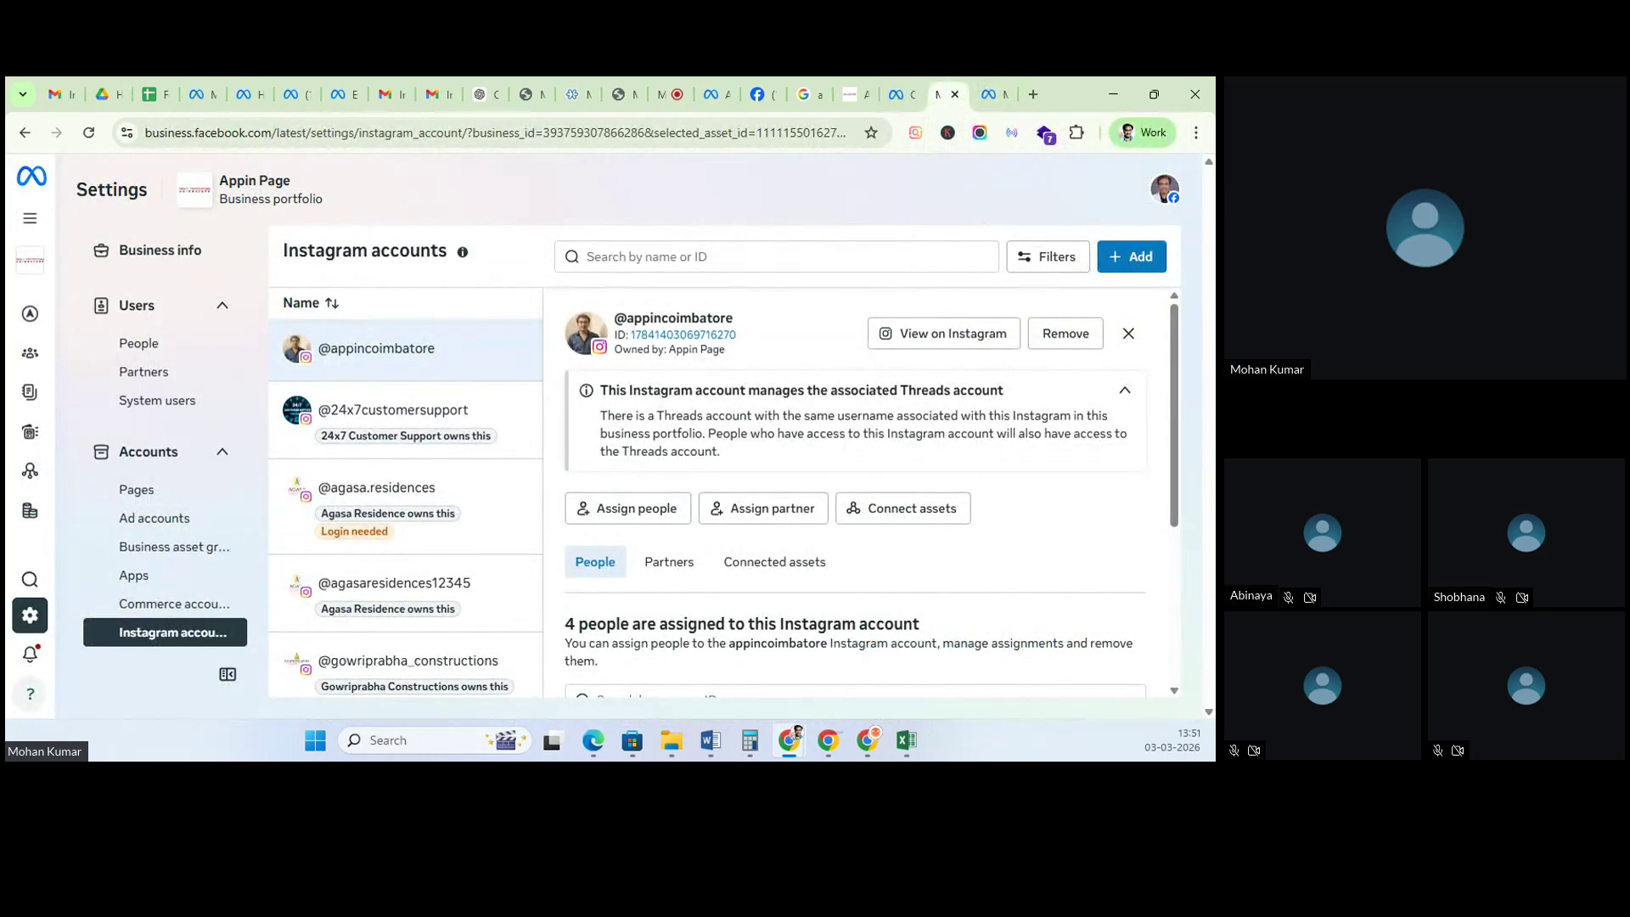
pyautogui.click(1134, 265)
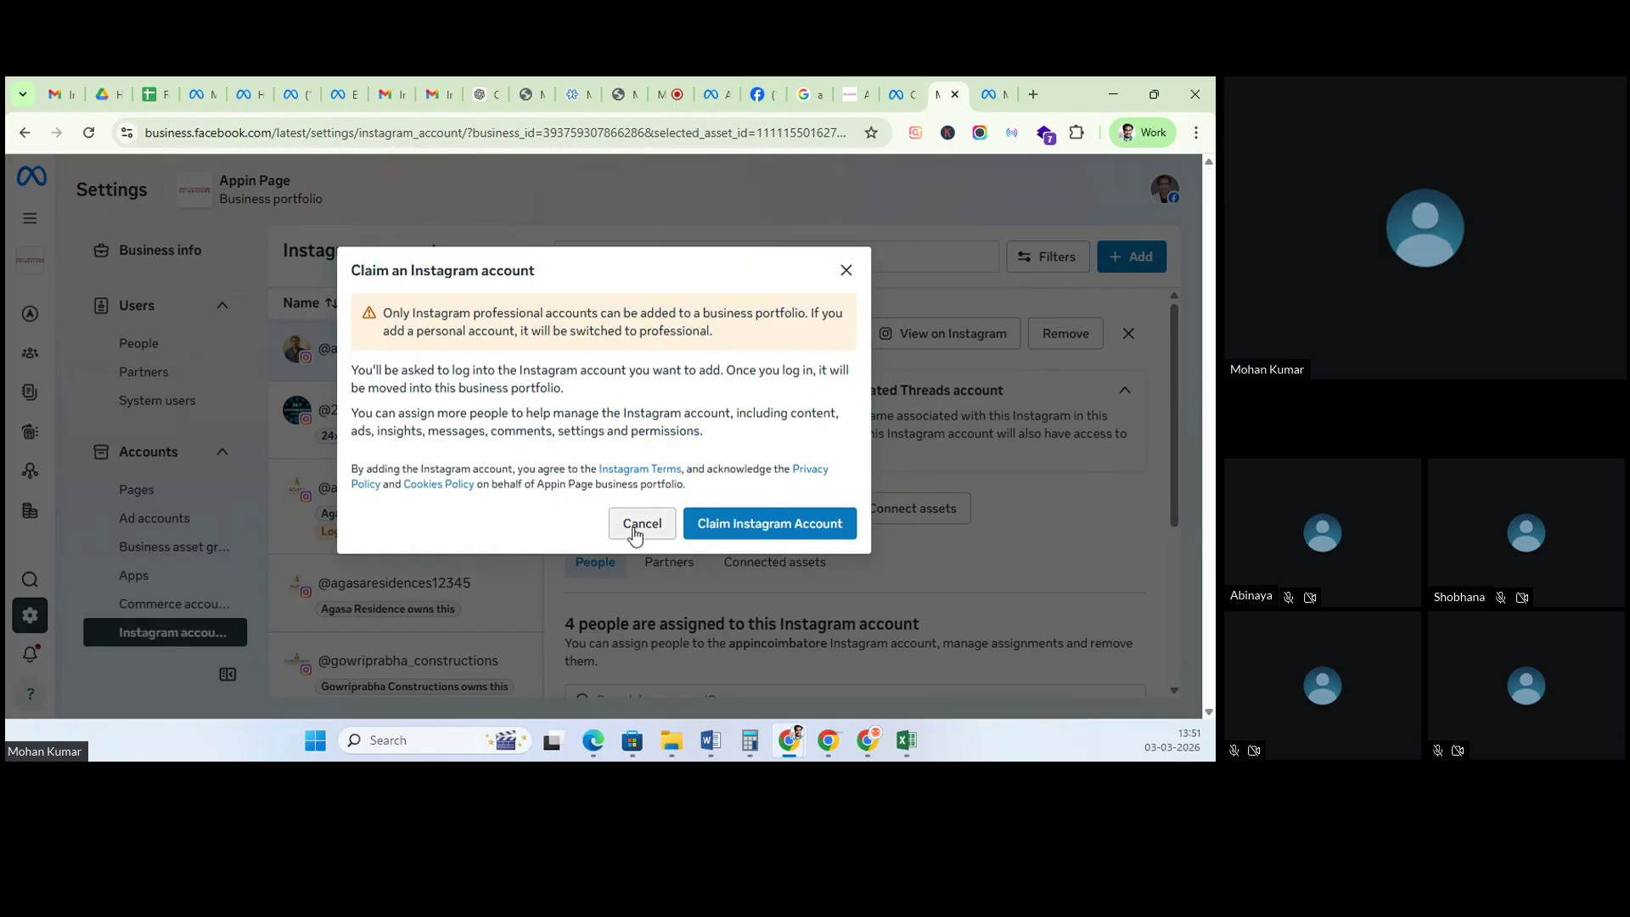
pyautogui.click(640, 522)
# Step: Return to the Job Assured ad and set its ad setup to Use existing post
pyautogui.click(716, 94)
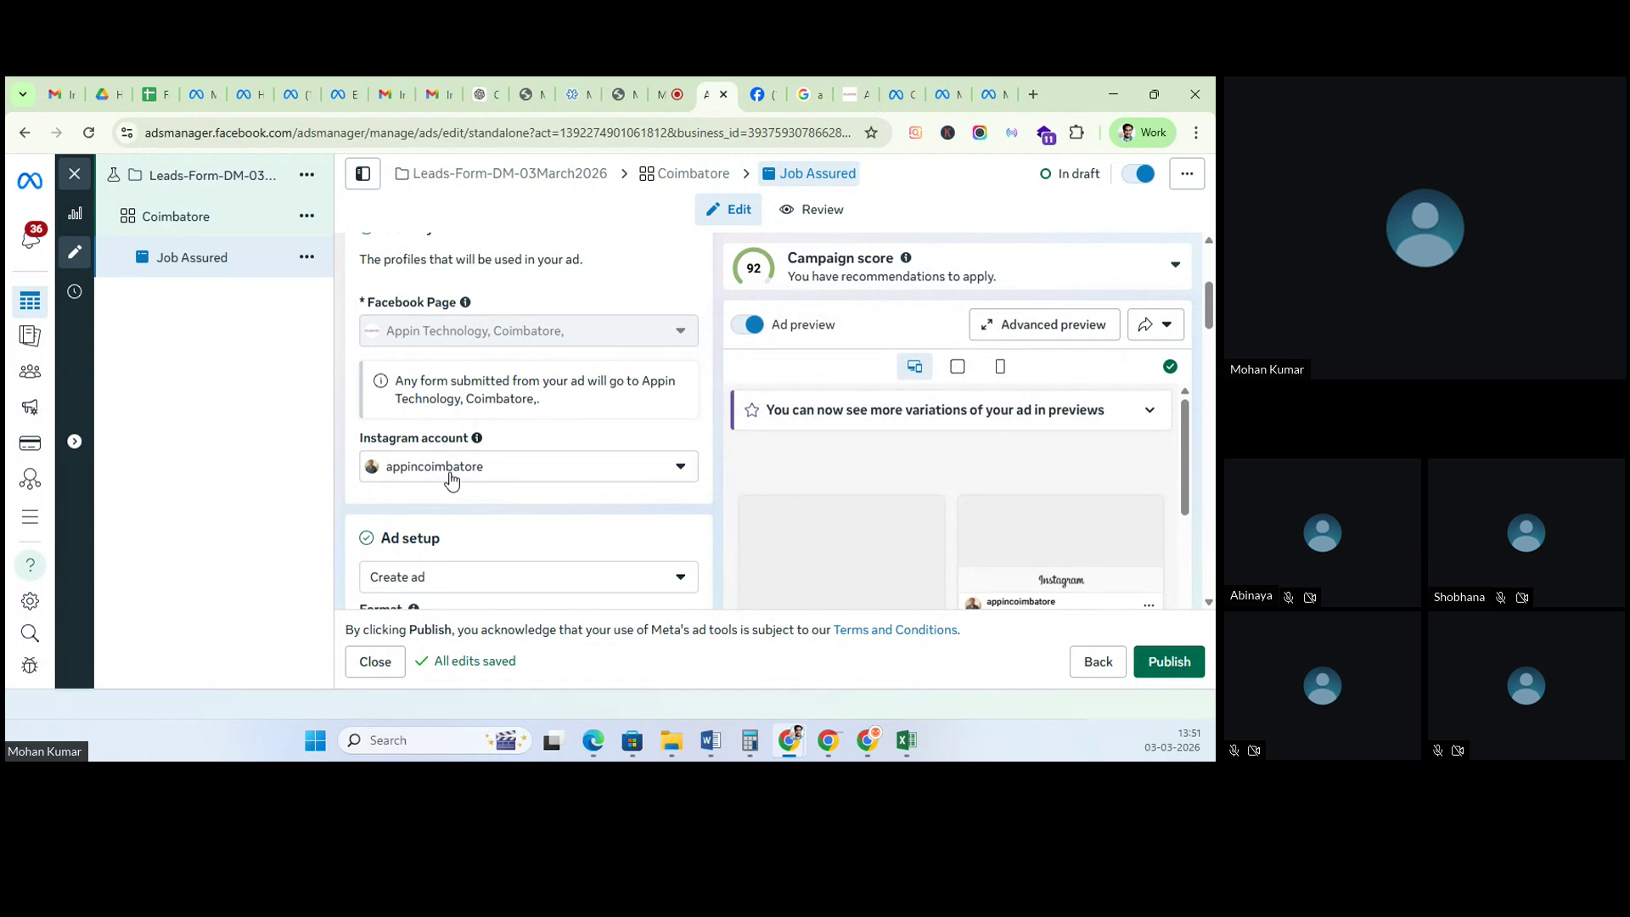
pyautogui.scroll(-2, 451, 481)
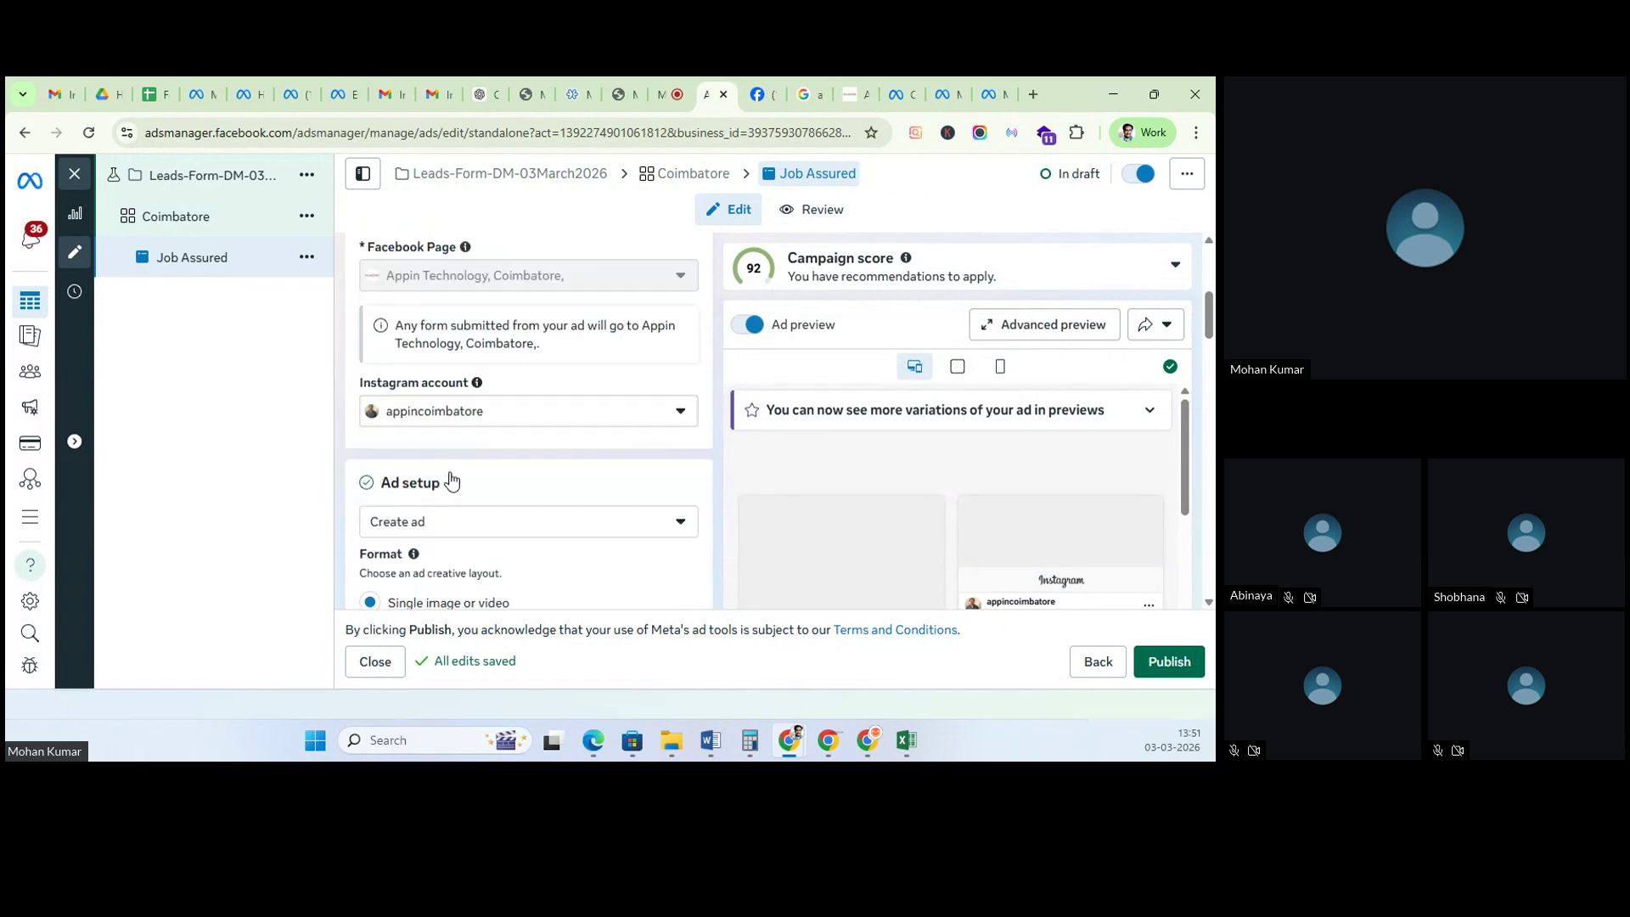
pyautogui.click(448, 396)
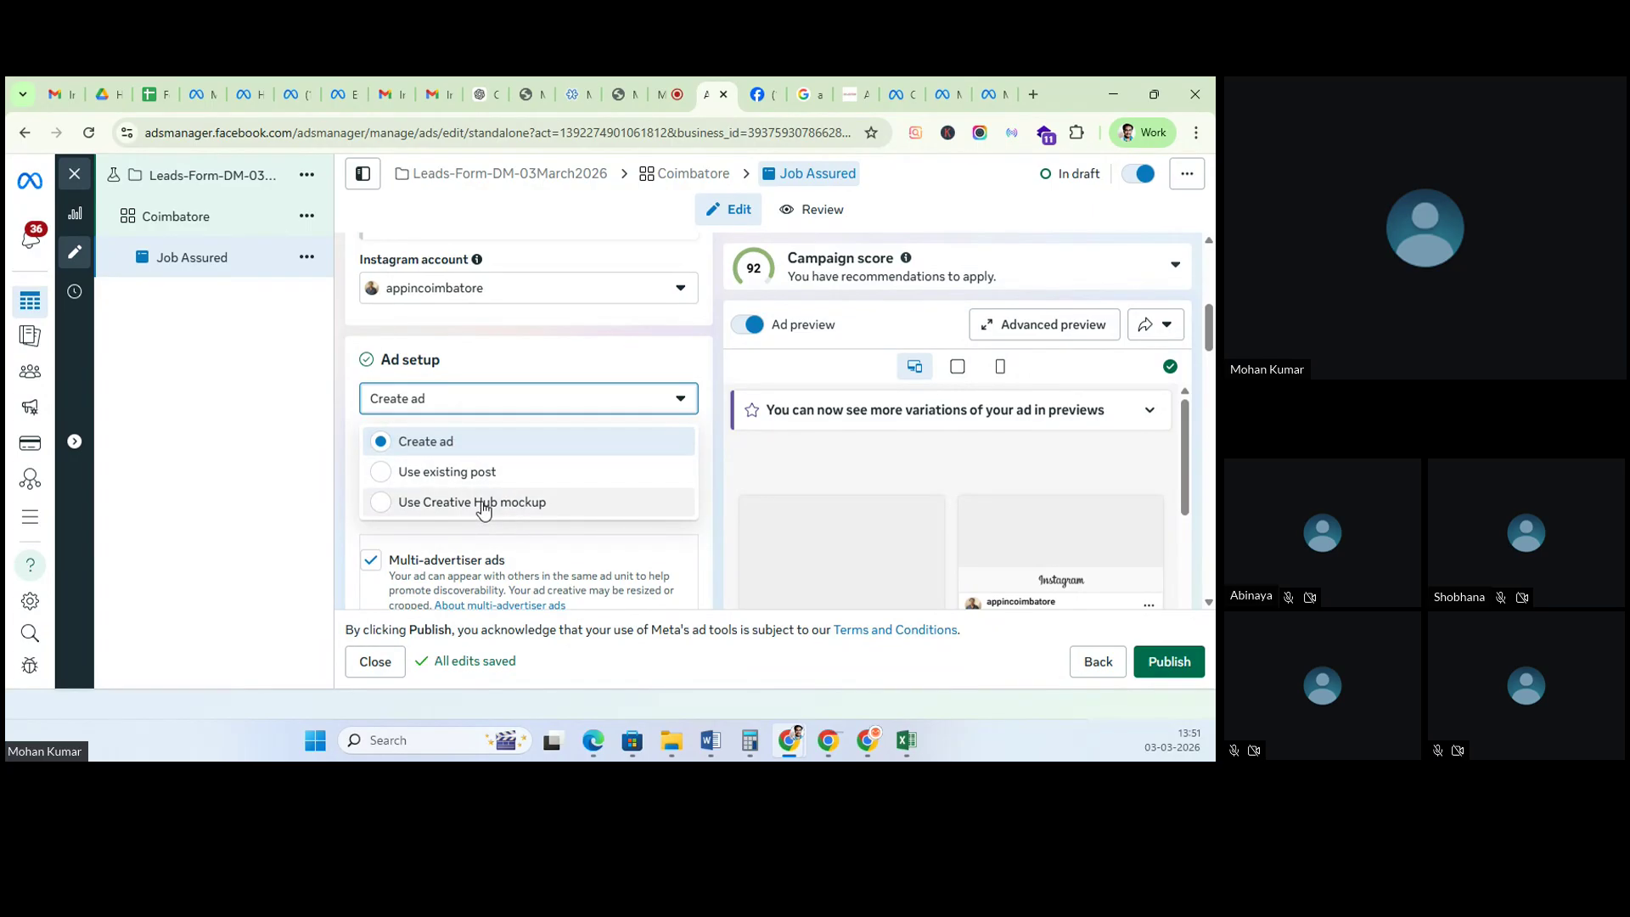
pyautogui.click(435, 479)
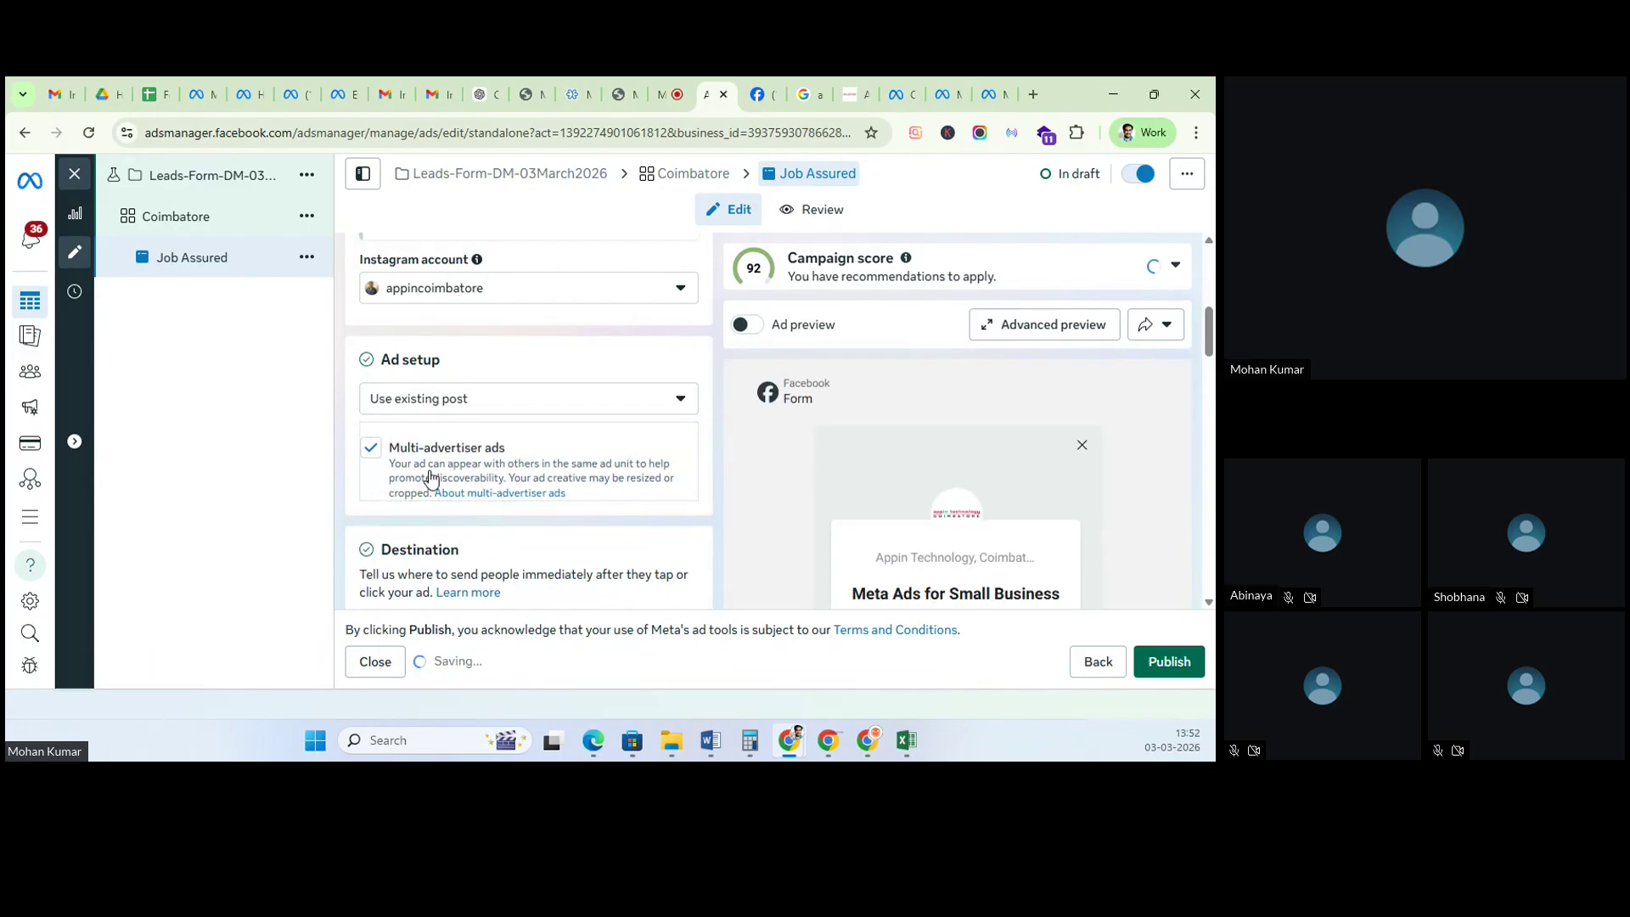
# Step: Select the 28 Feb 2026 Facebook post beginning "Your future won't wait. Why are you?" as the Job Assured ad's creative
pyautogui.scroll(-5, 467, 546)
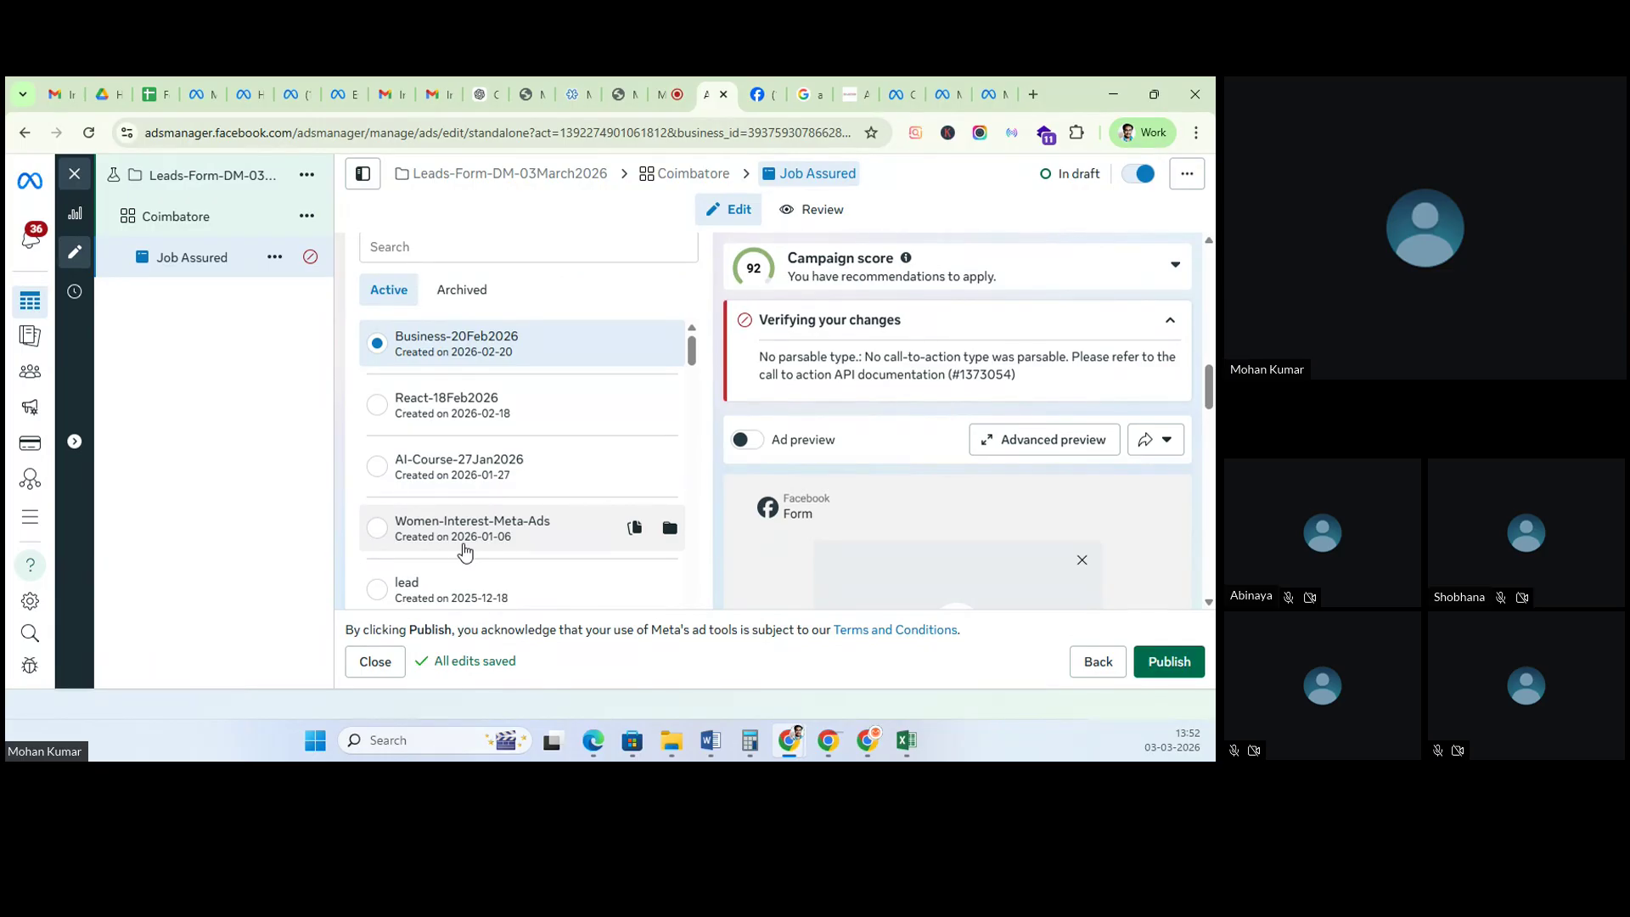
pyautogui.scroll(-10, 510, 391)
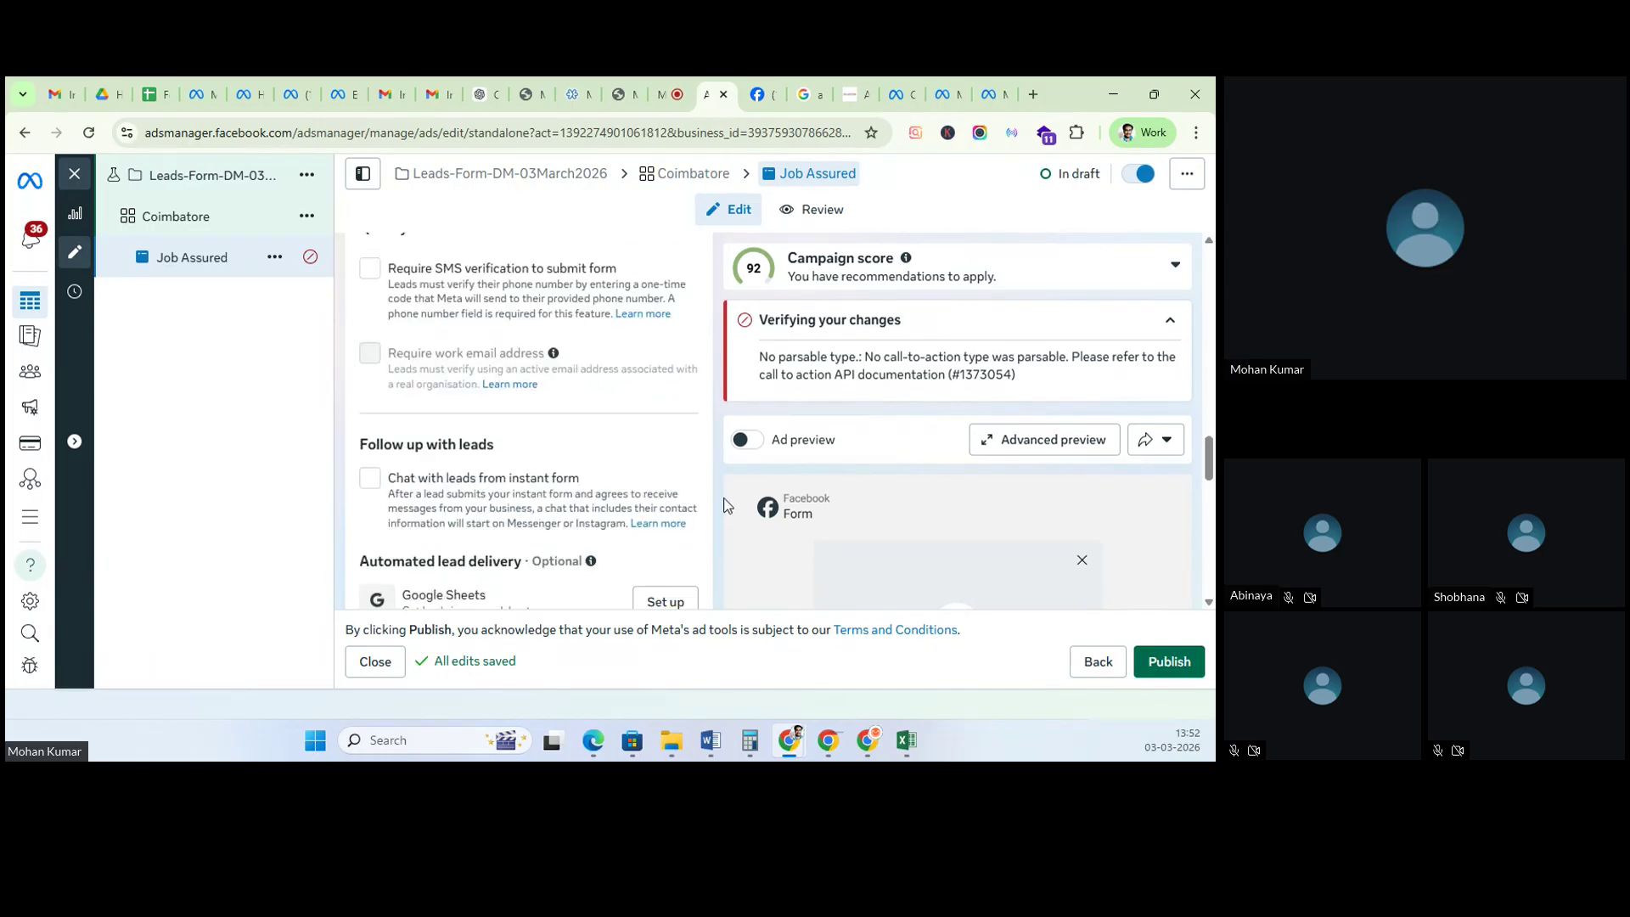
pyautogui.scroll(-5, 543, 543)
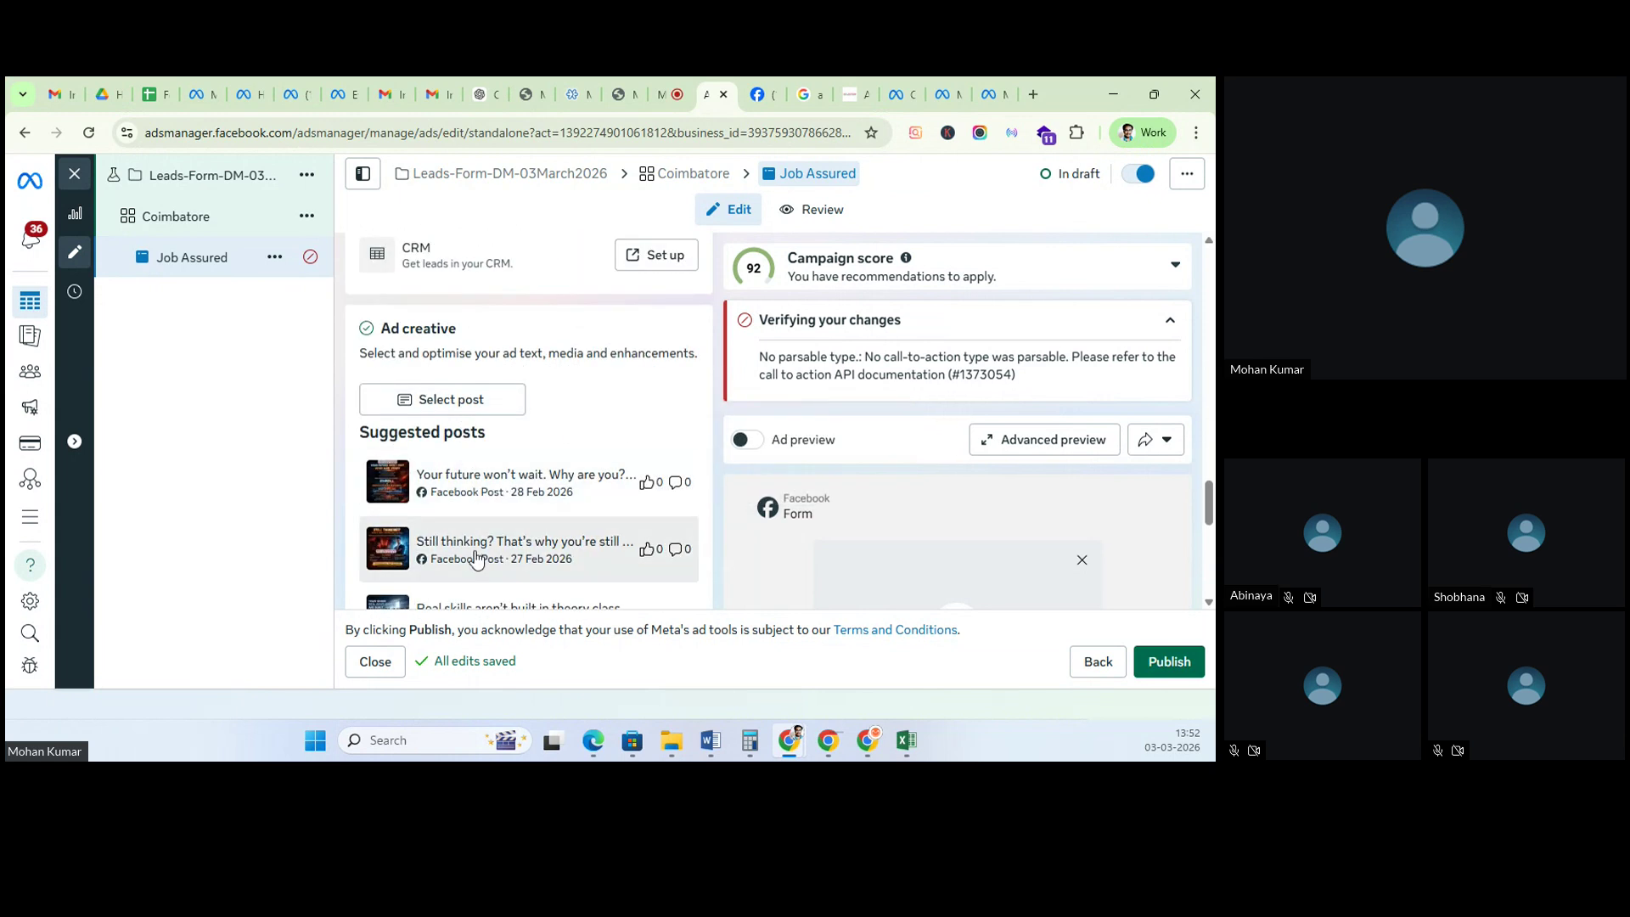
pyautogui.click(468, 405)
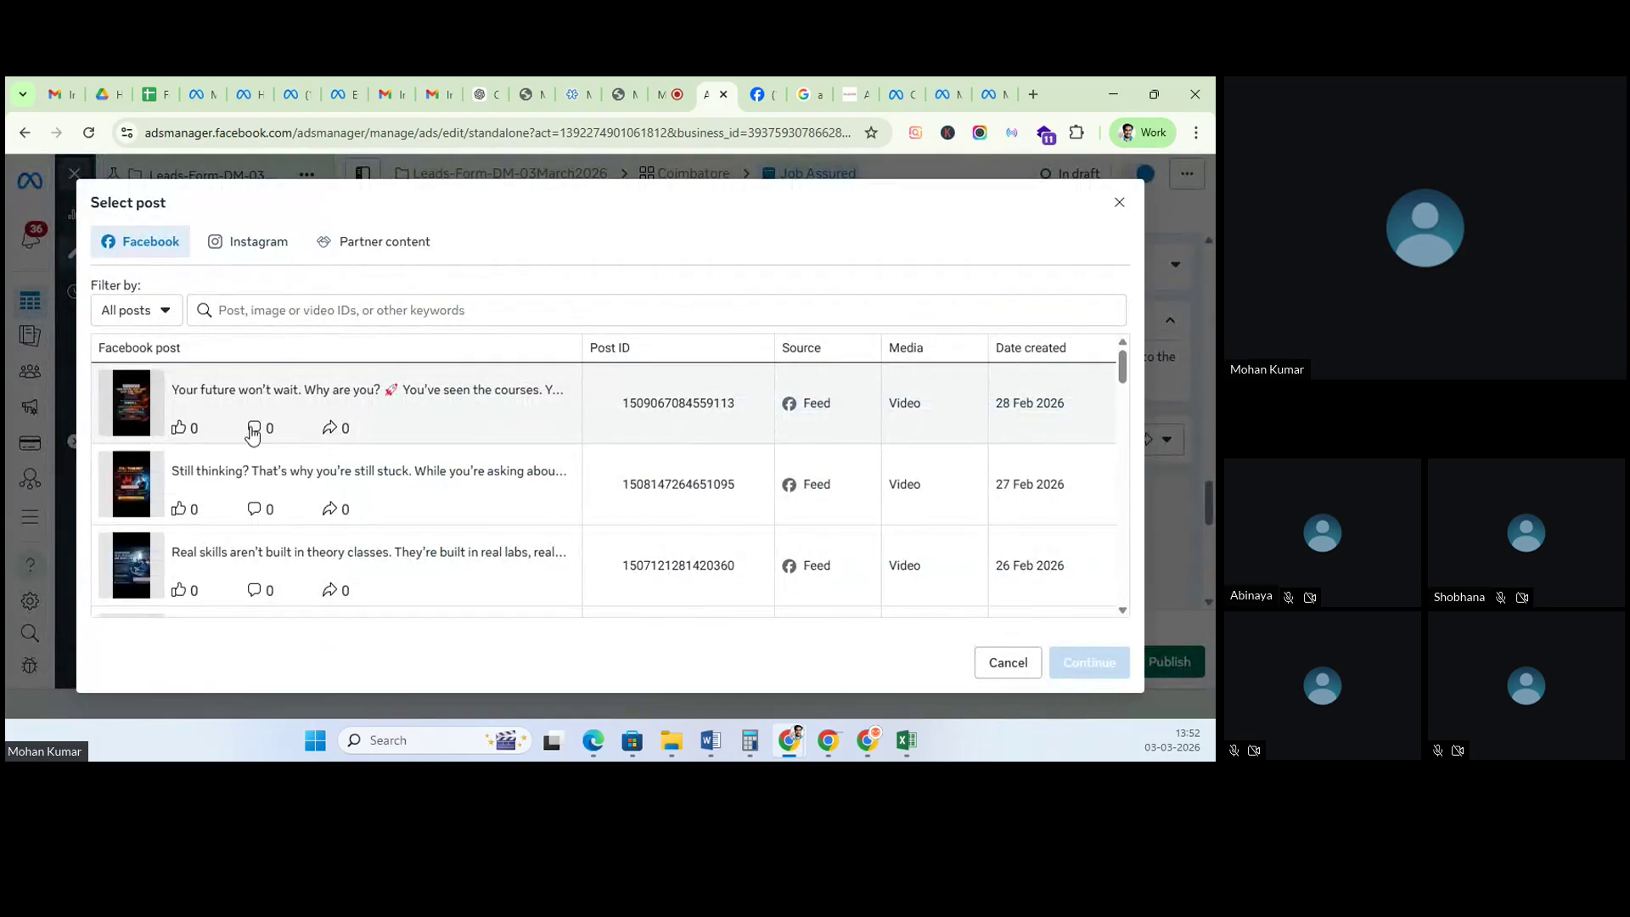
pyautogui.click(129, 408)
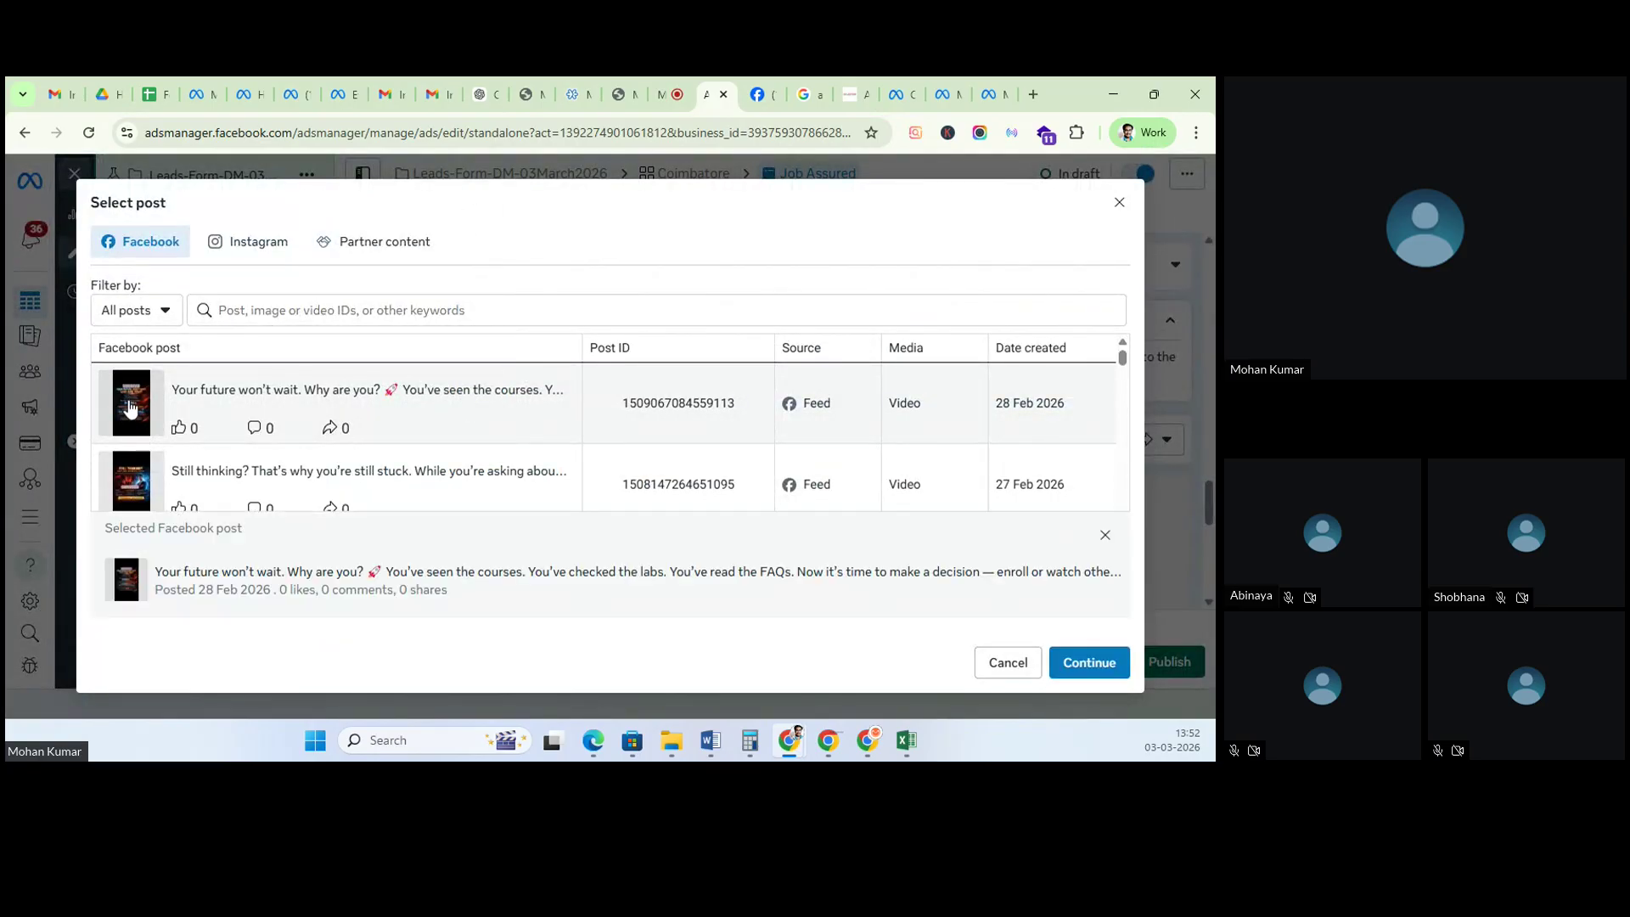
pyautogui.click(1101, 682)
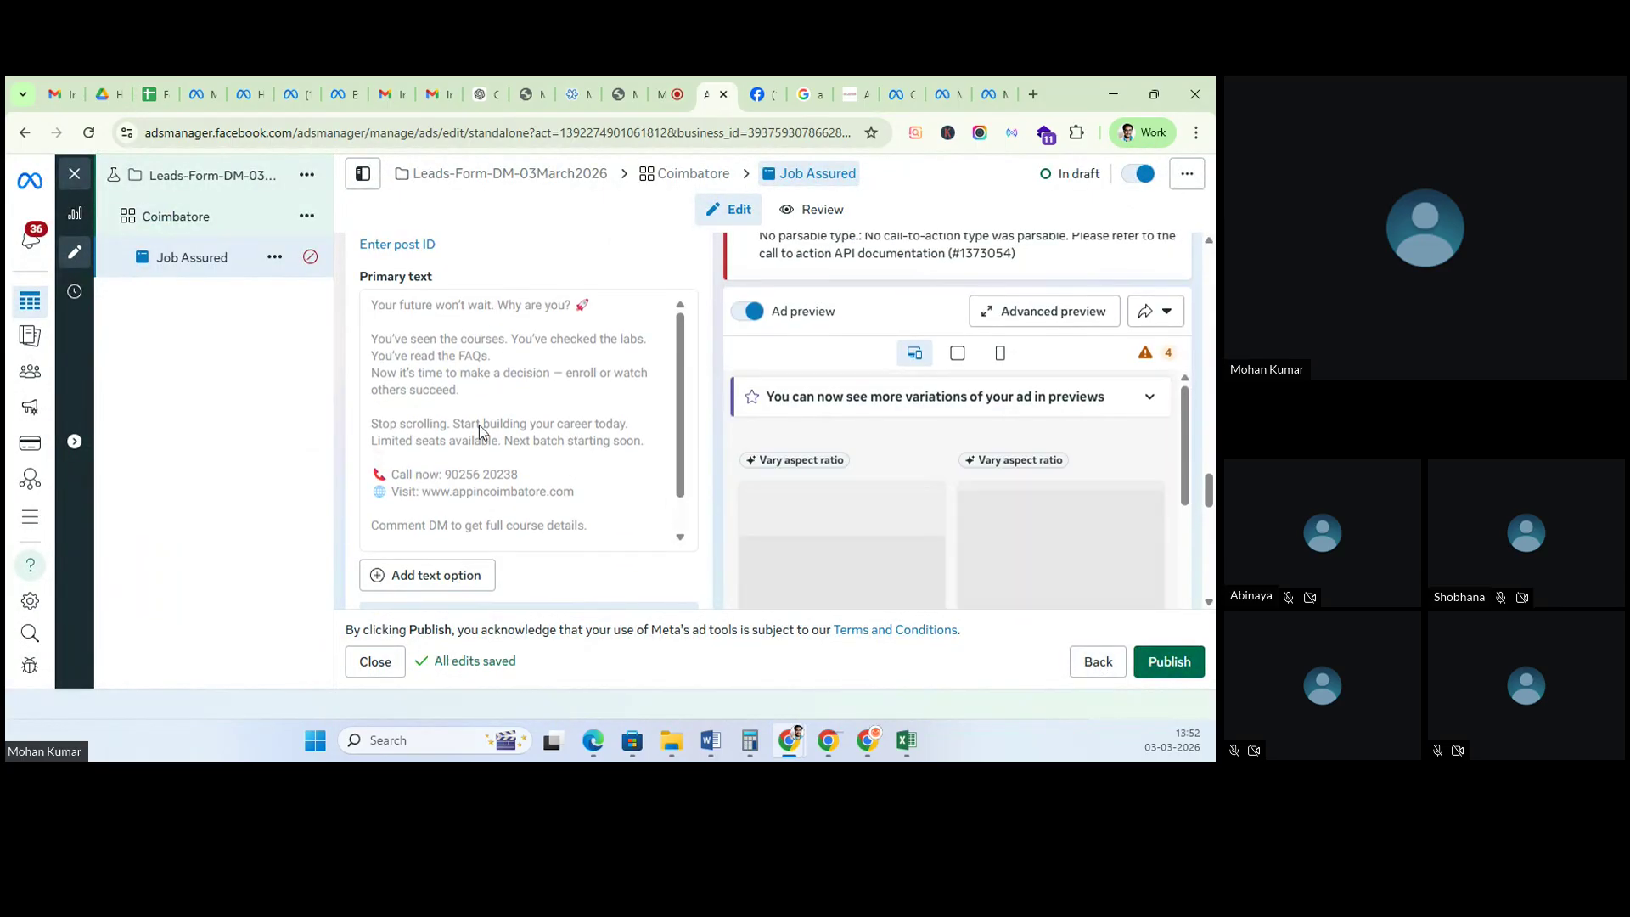
# Step: View the call-to-action options available for the selected post and cancel without updating it
pyautogui.scroll(-5, 480, 425)
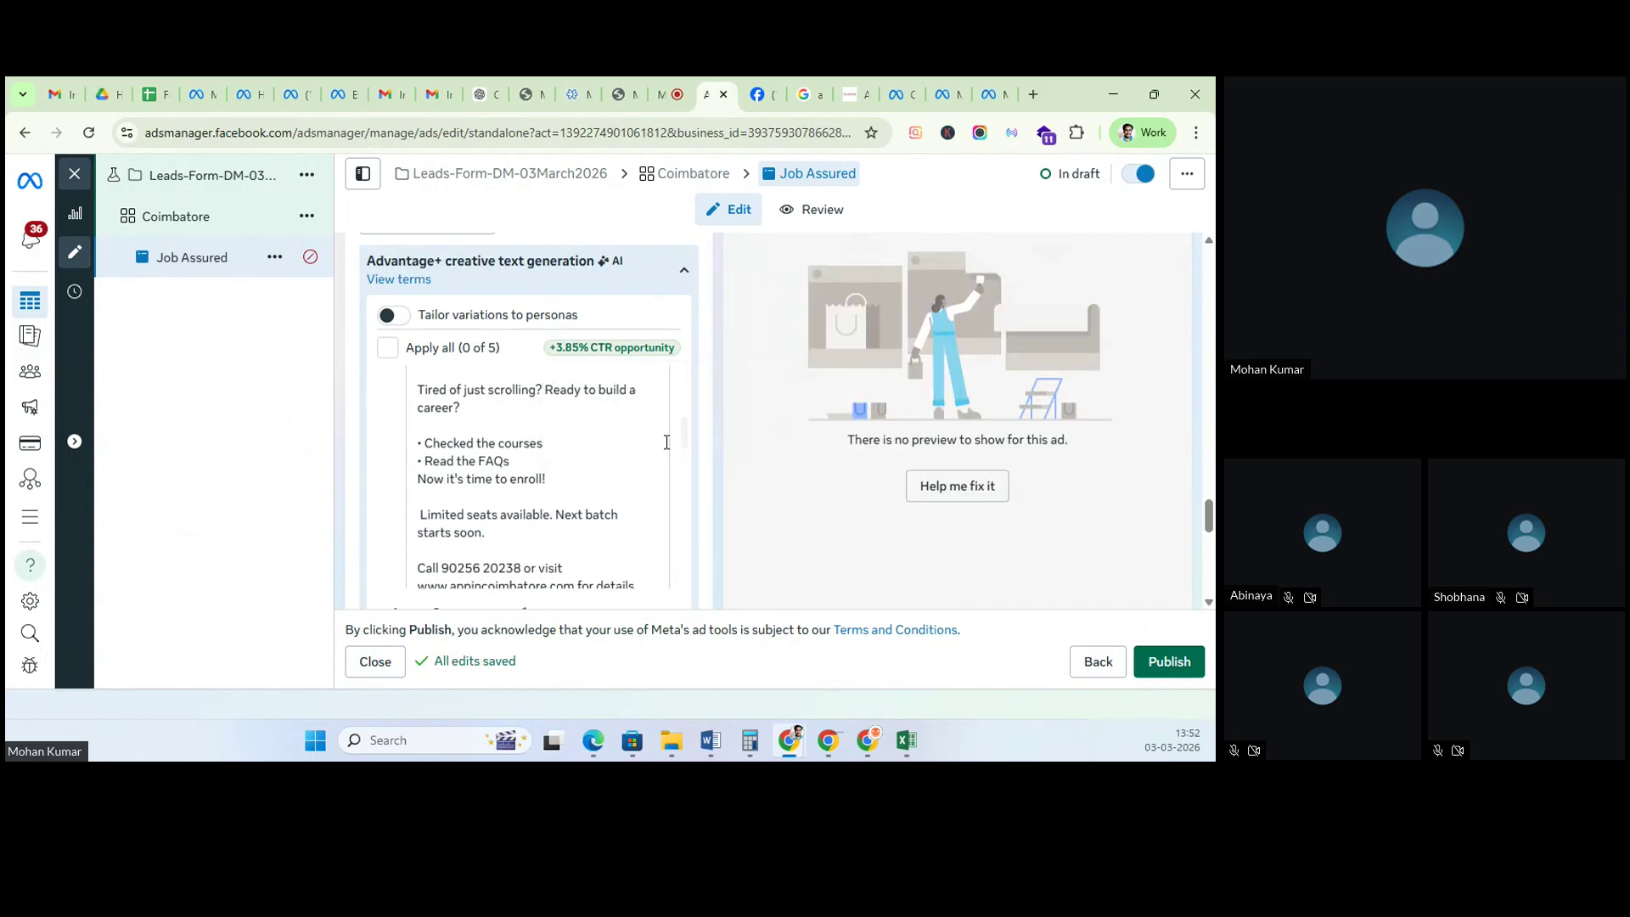
pyautogui.scroll(-6, 711, 374)
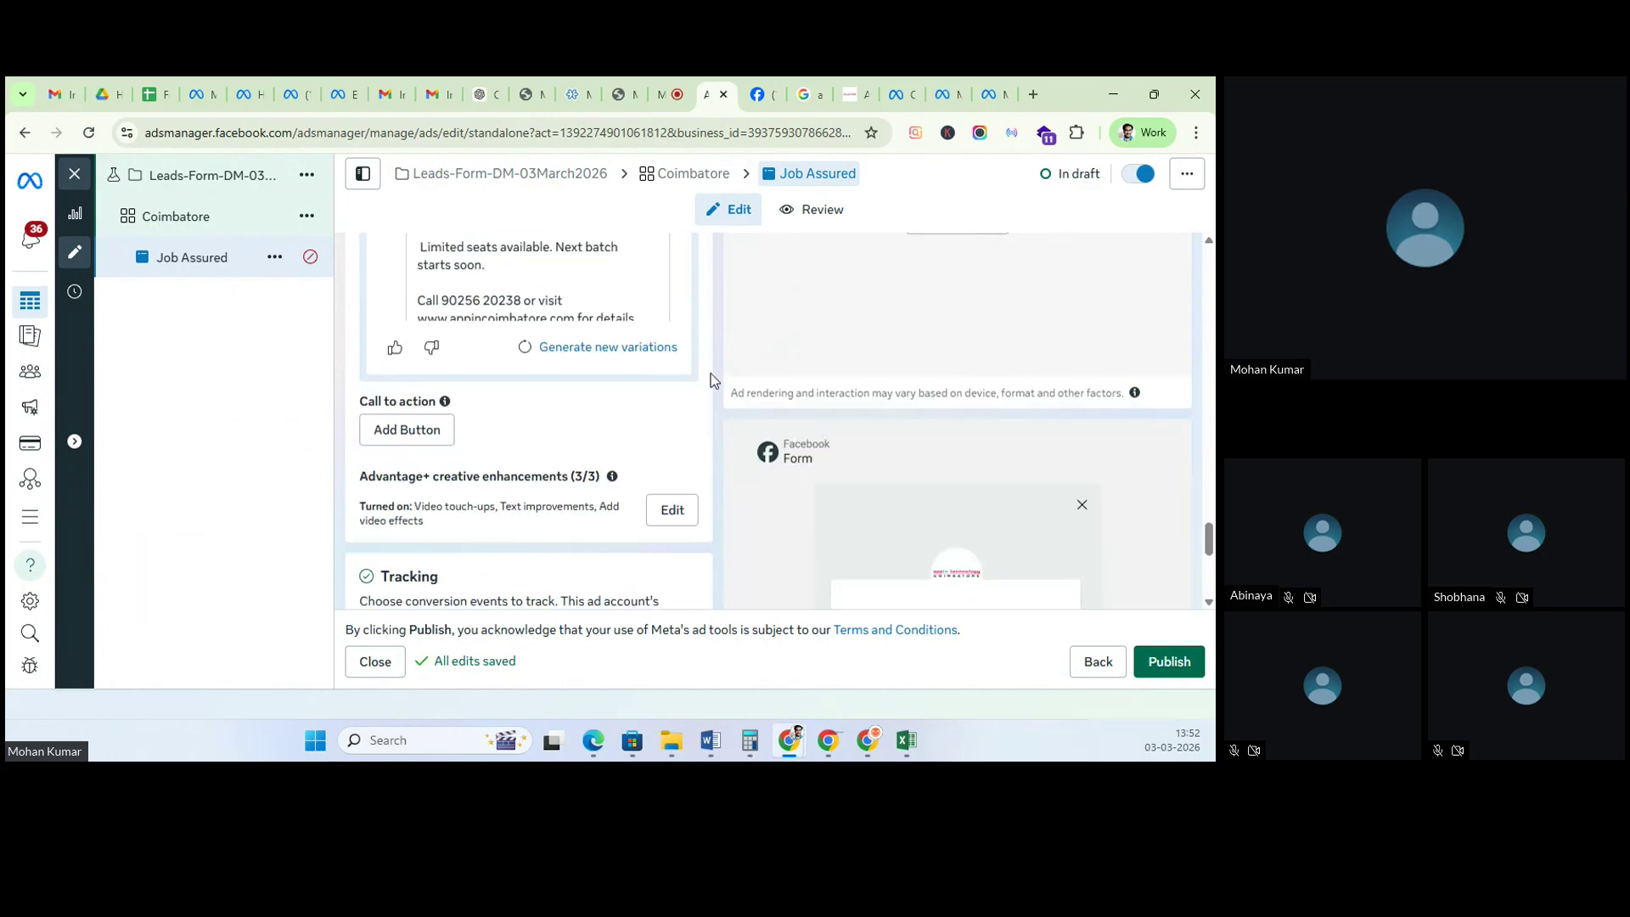
pyautogui.scroll(-2, 710, 373)
pyautogui.scroll(3, 710, 375)
pyautogui.scroll(1, 711, 374)
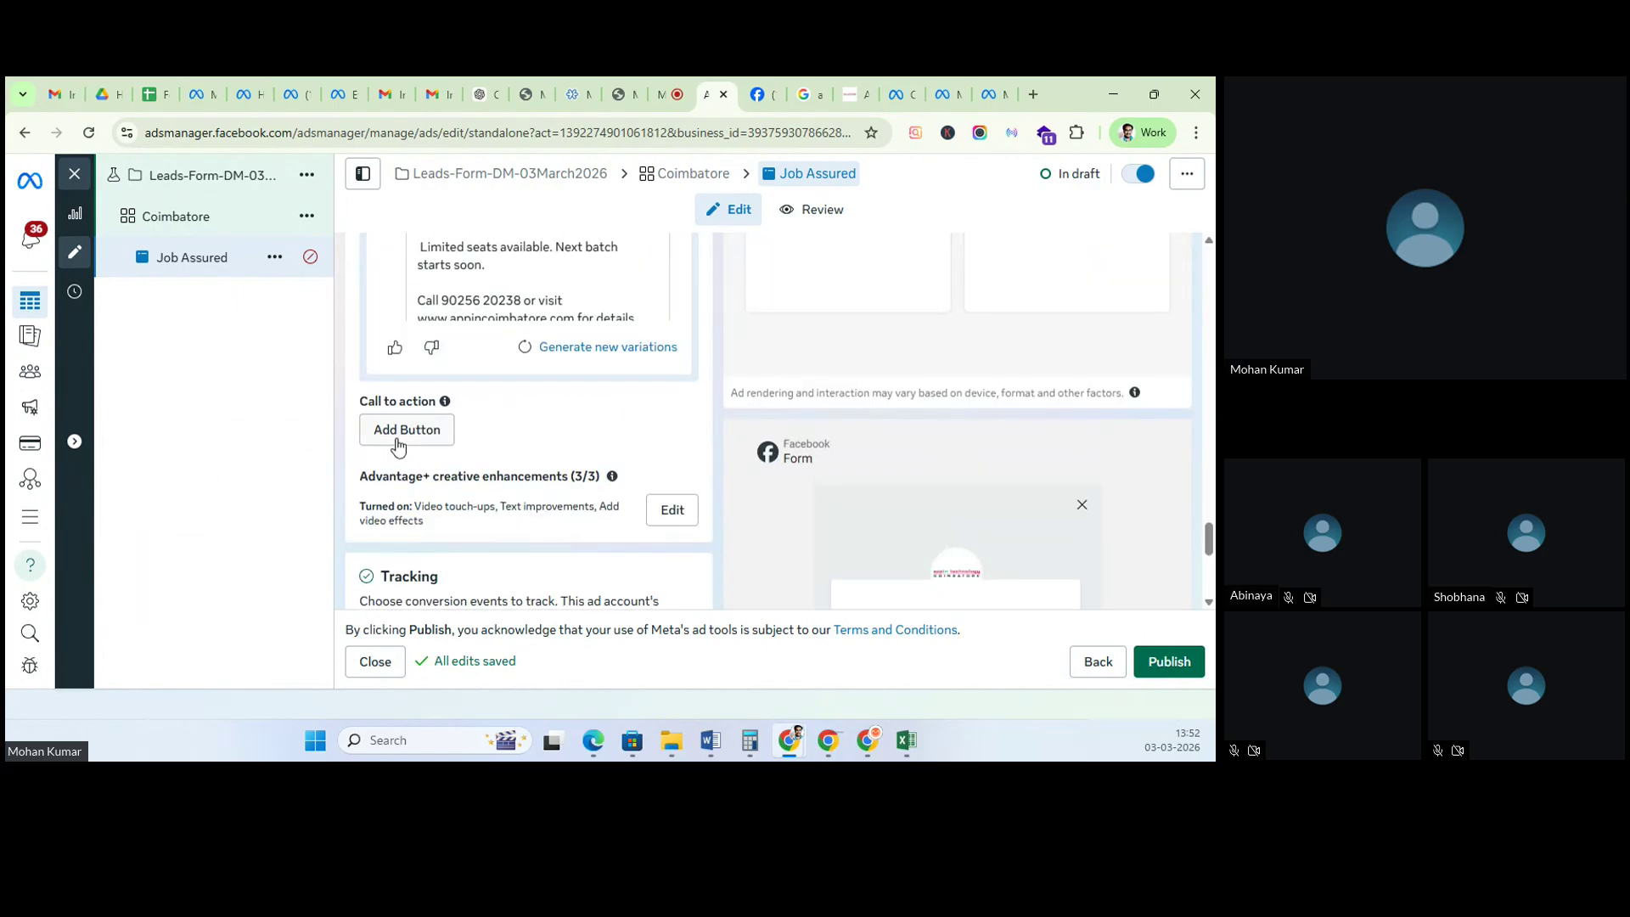
pyautogui.click(390, 437)
pyautogui.click(438, 400)
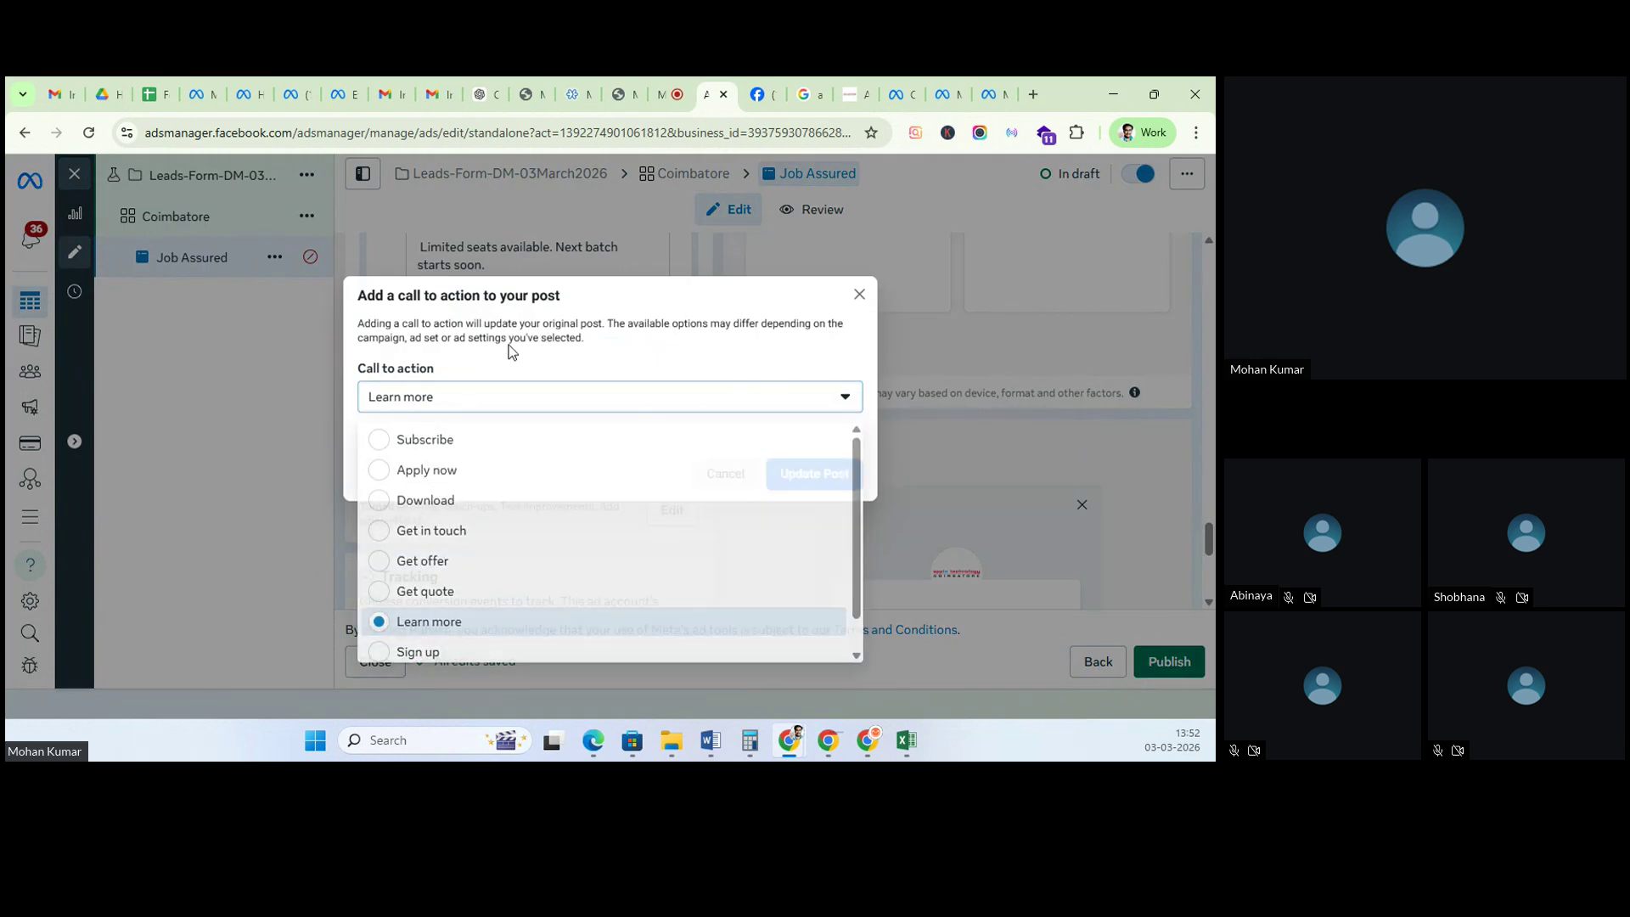
pyautogui.press('Escape')
# Step: Change the Job Assured ad's setup to Create ad, try the Carousel format and return it to Single image or video
pyautogui.scroll(20, 601, 466)
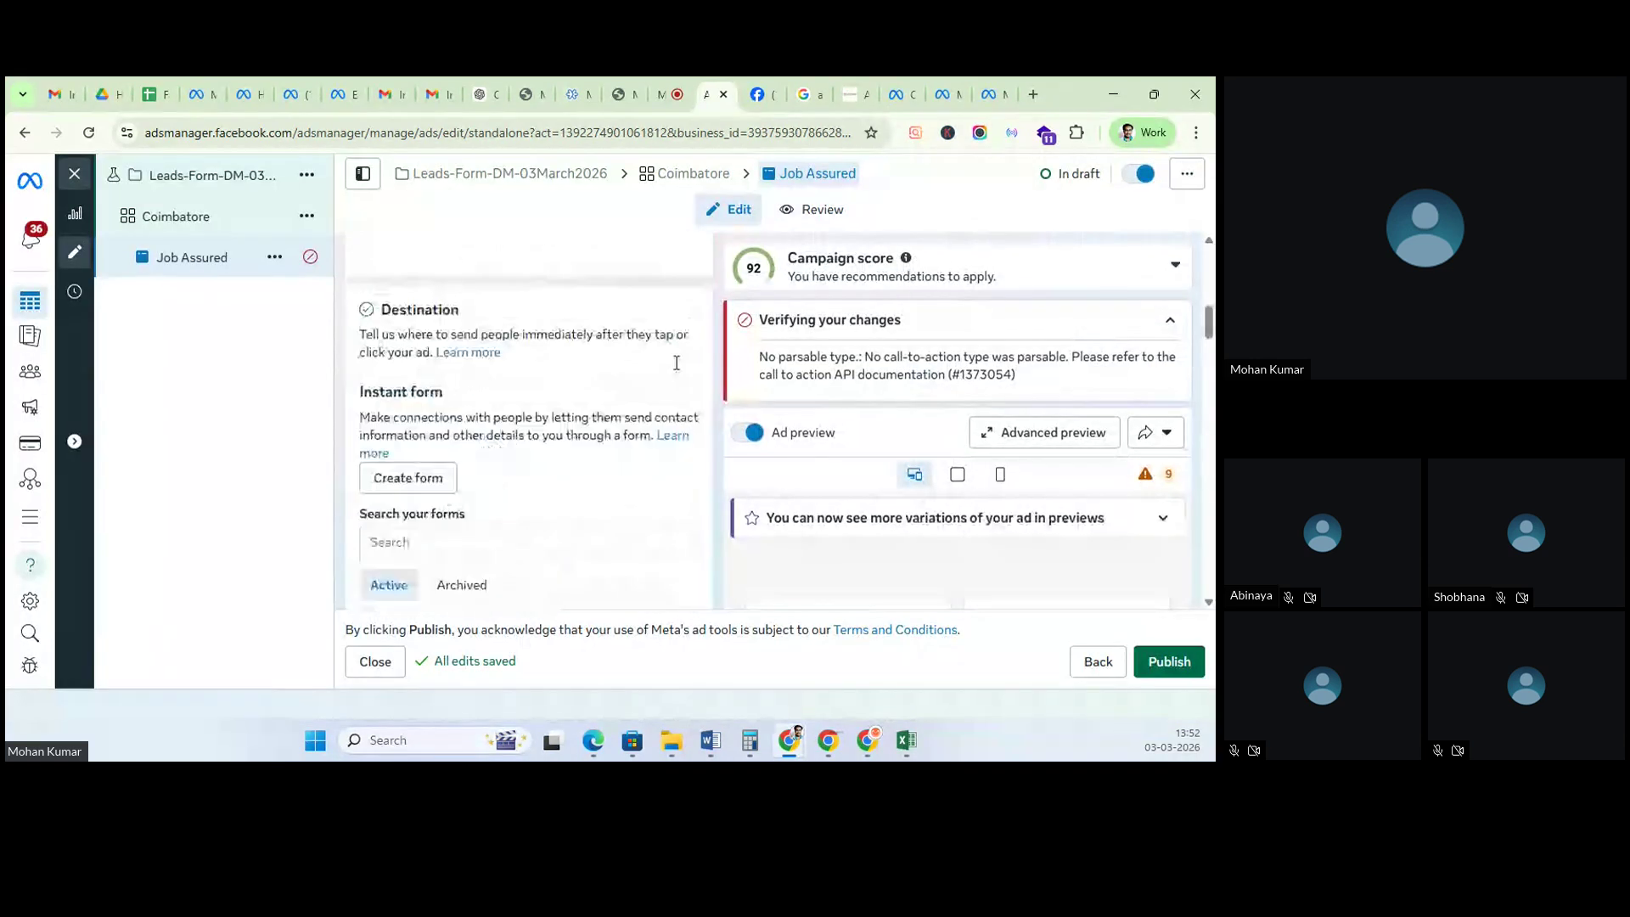
pyautogui.scroll(3, 679, 348)
pyautogui.scroll(-3, 681, 339)
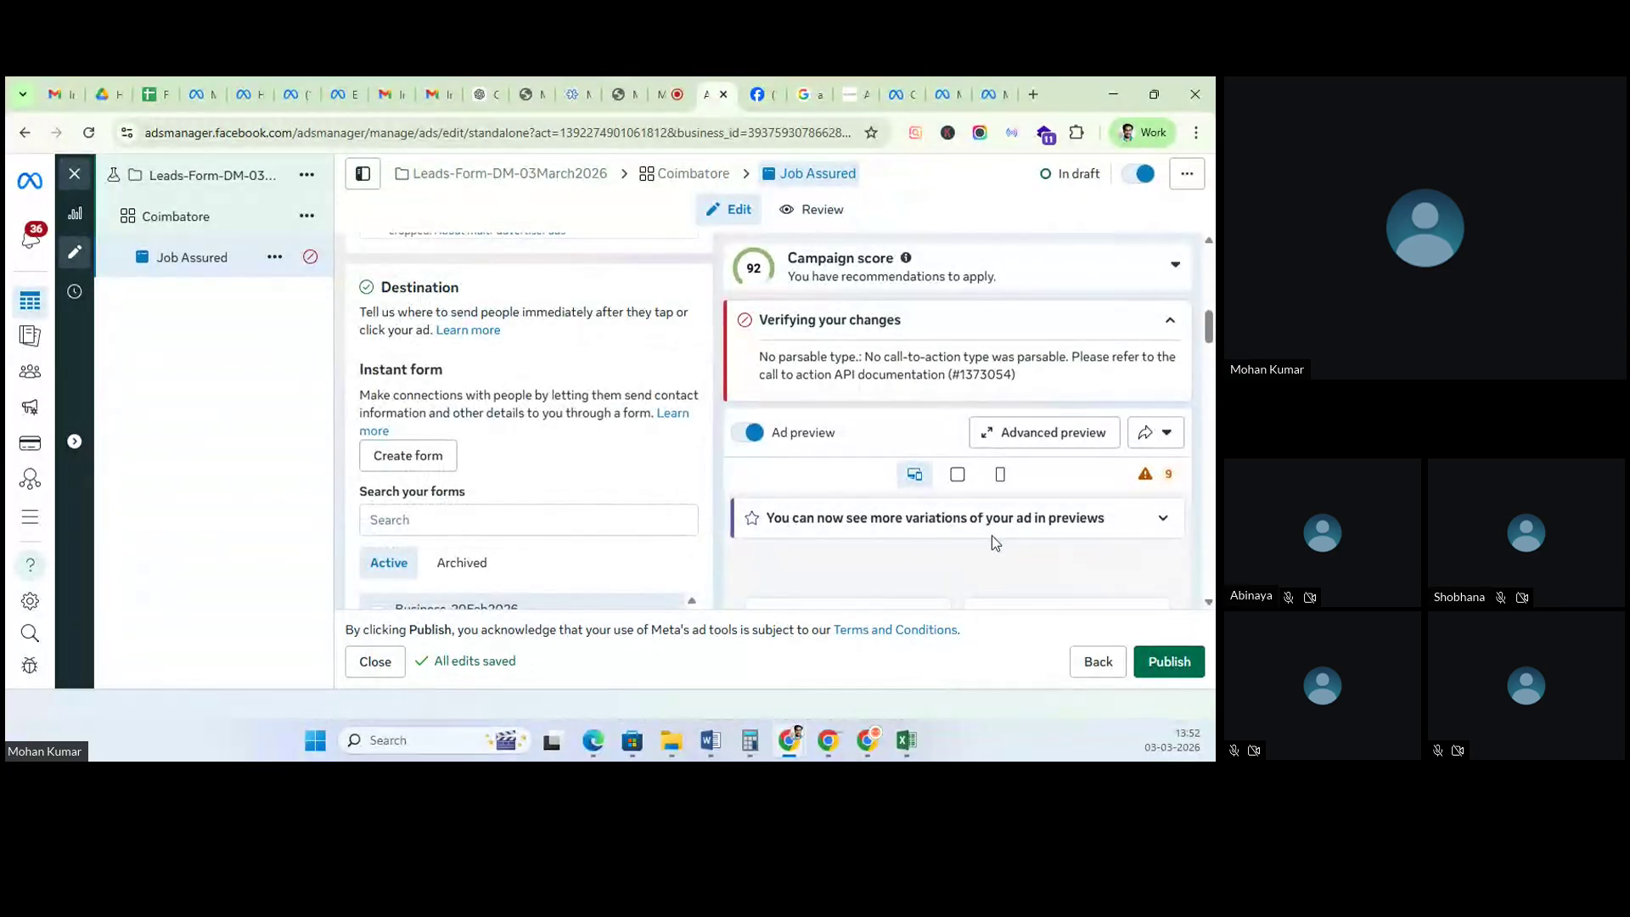
pyautogui.scroll(-5, 510, 475)
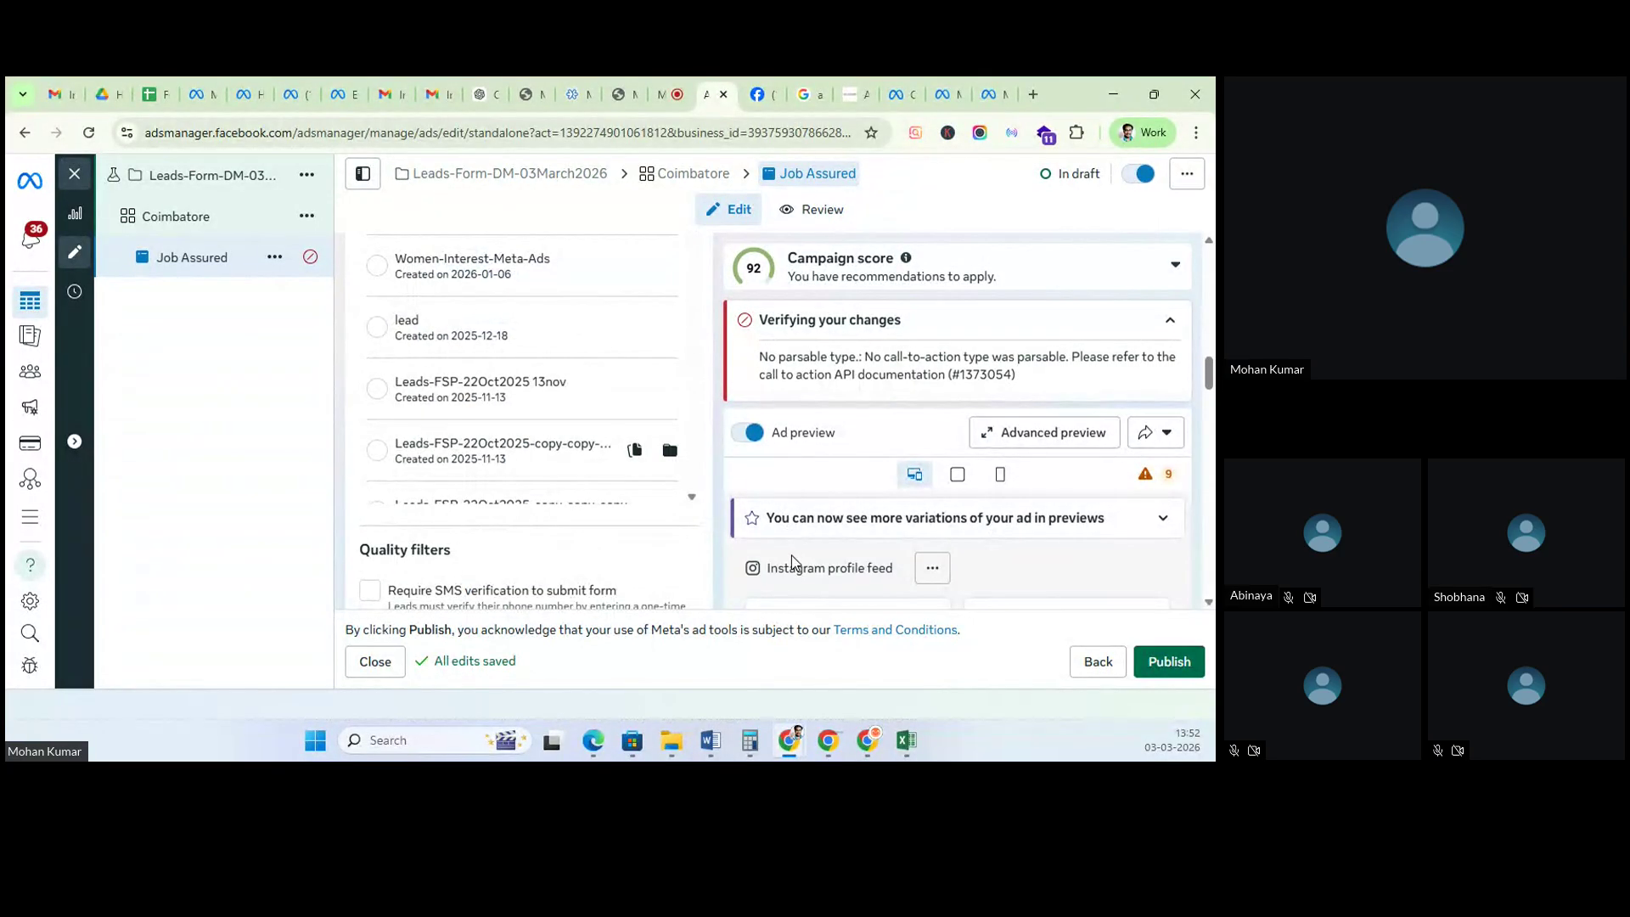
pyautogui.scroll(3, 410, 325)
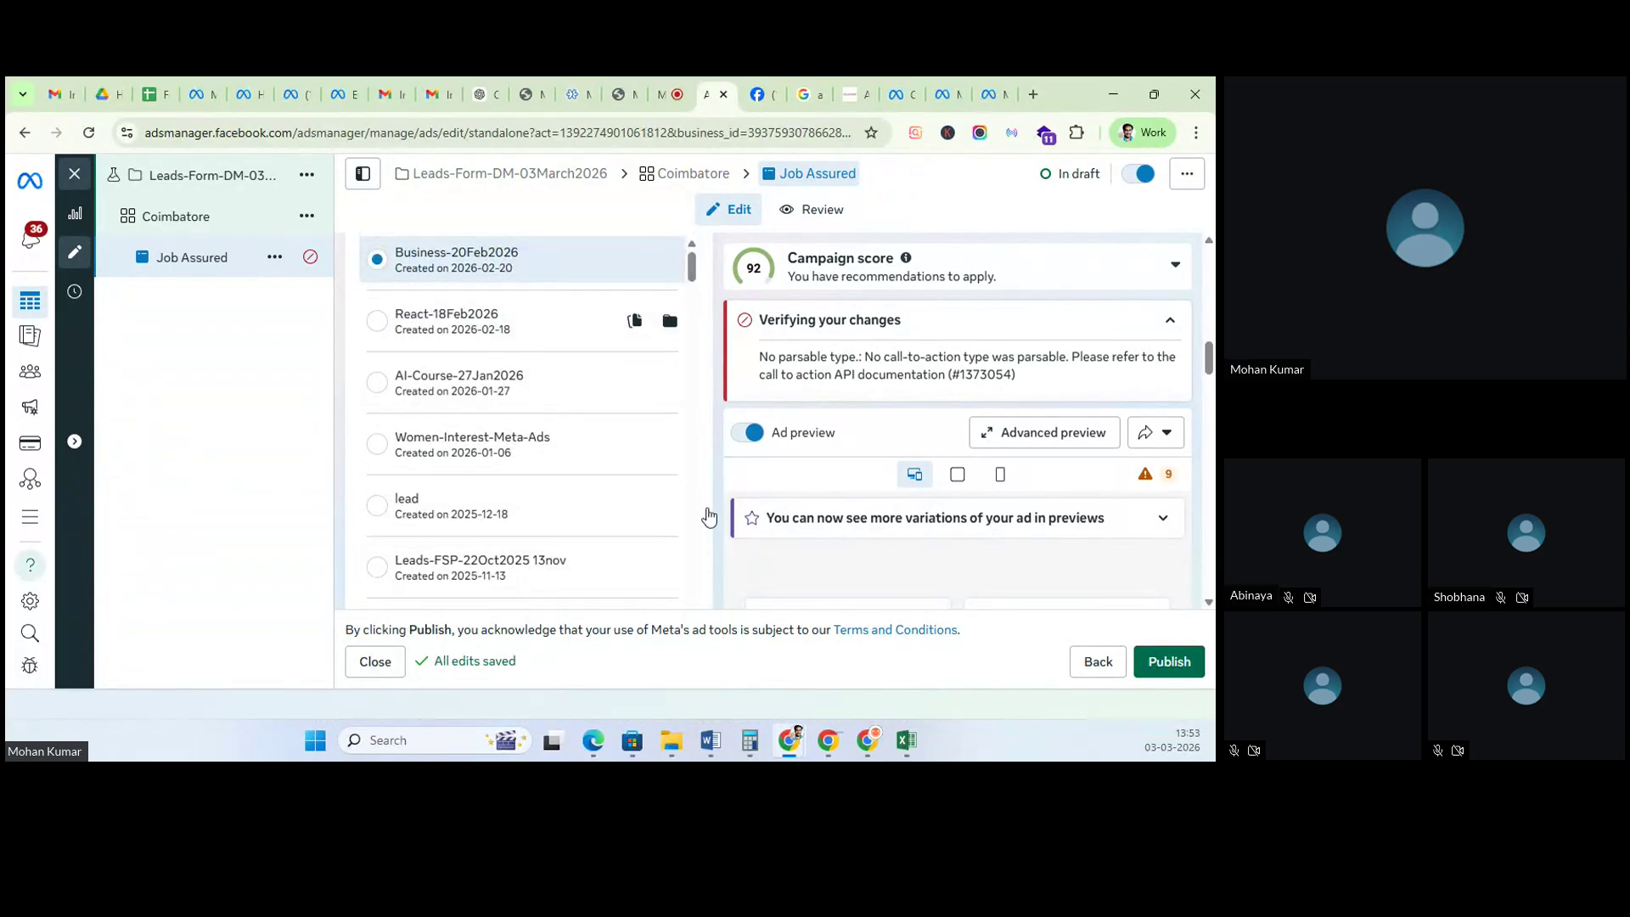
pyautogui.scroll(10, 510, 470)
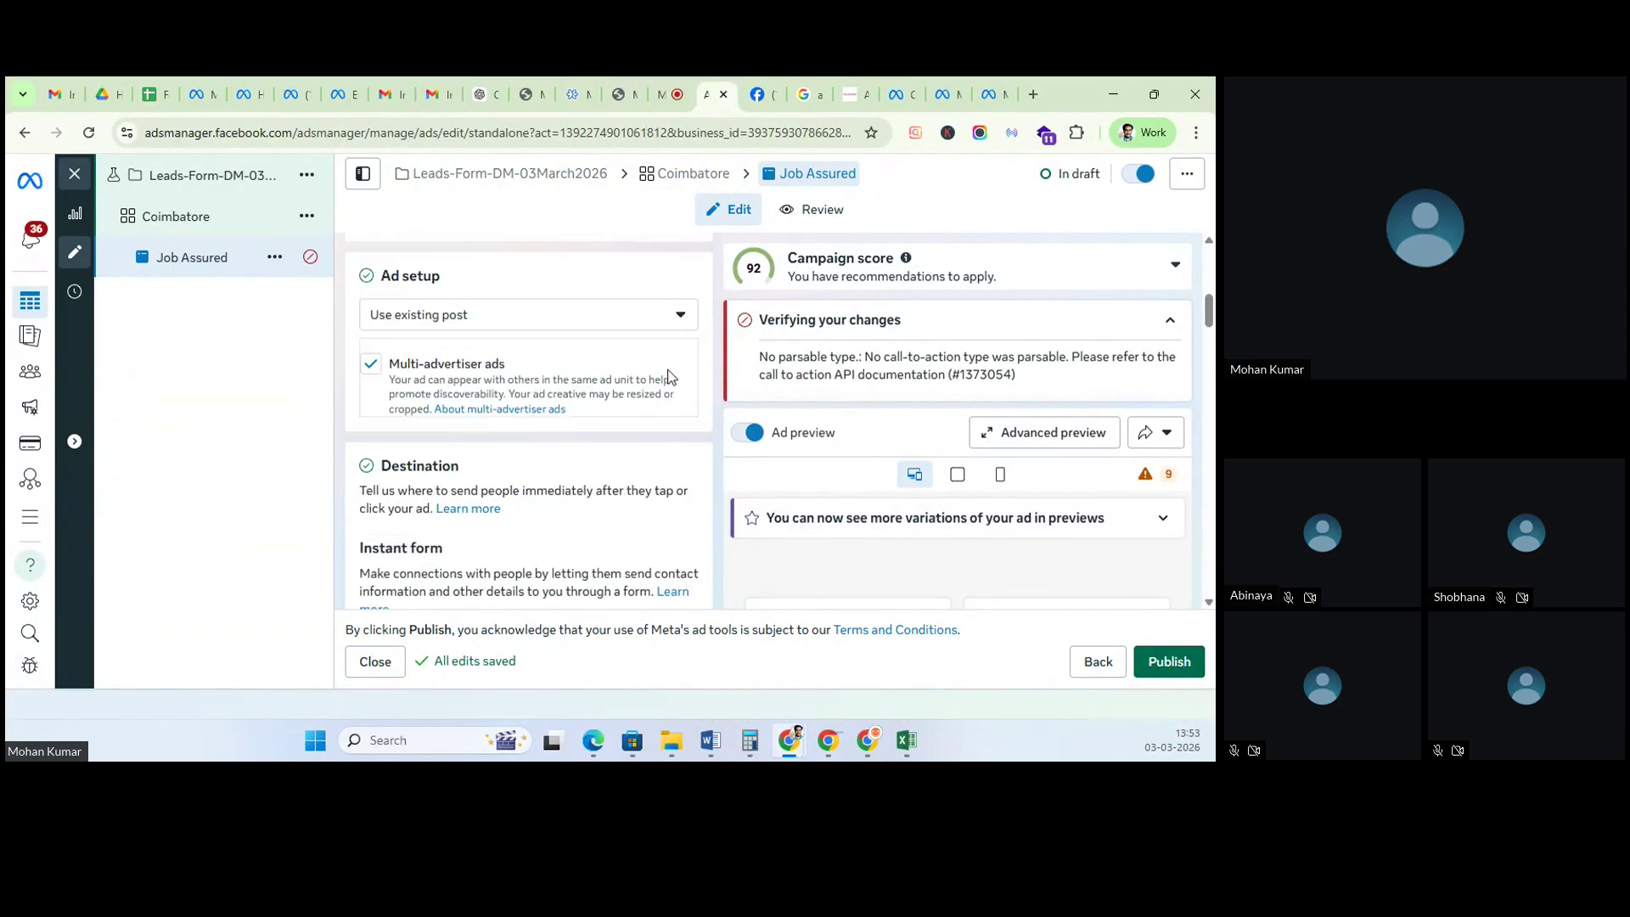
pyautogui.scroll(-10, 501, 469)
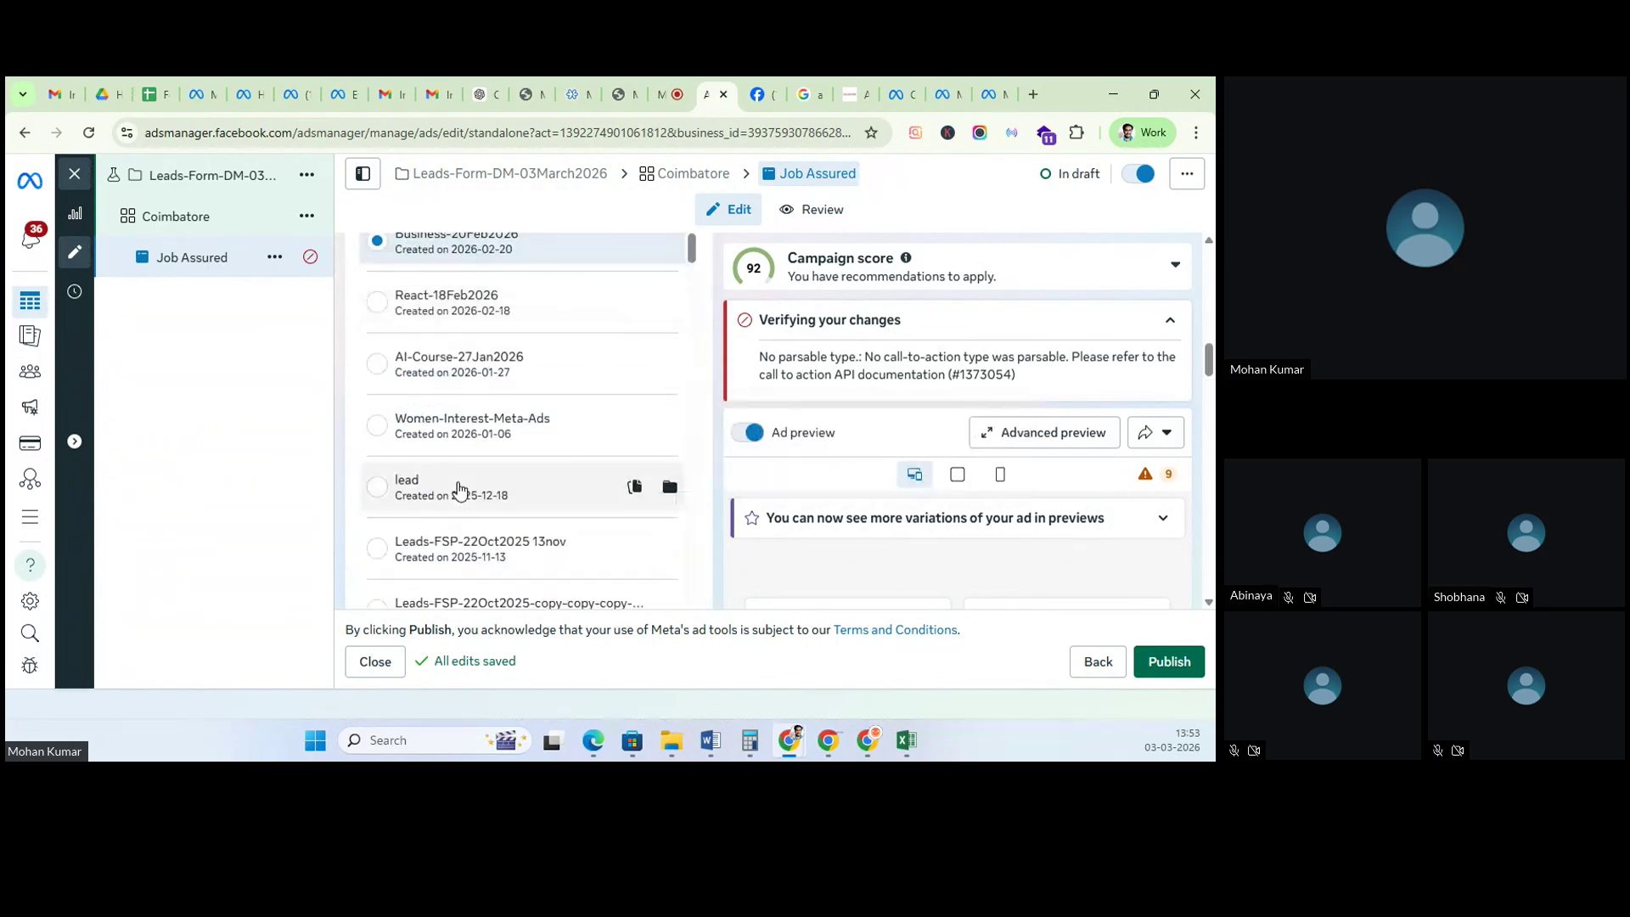
pyautogui.scroll(4, 572, 323)
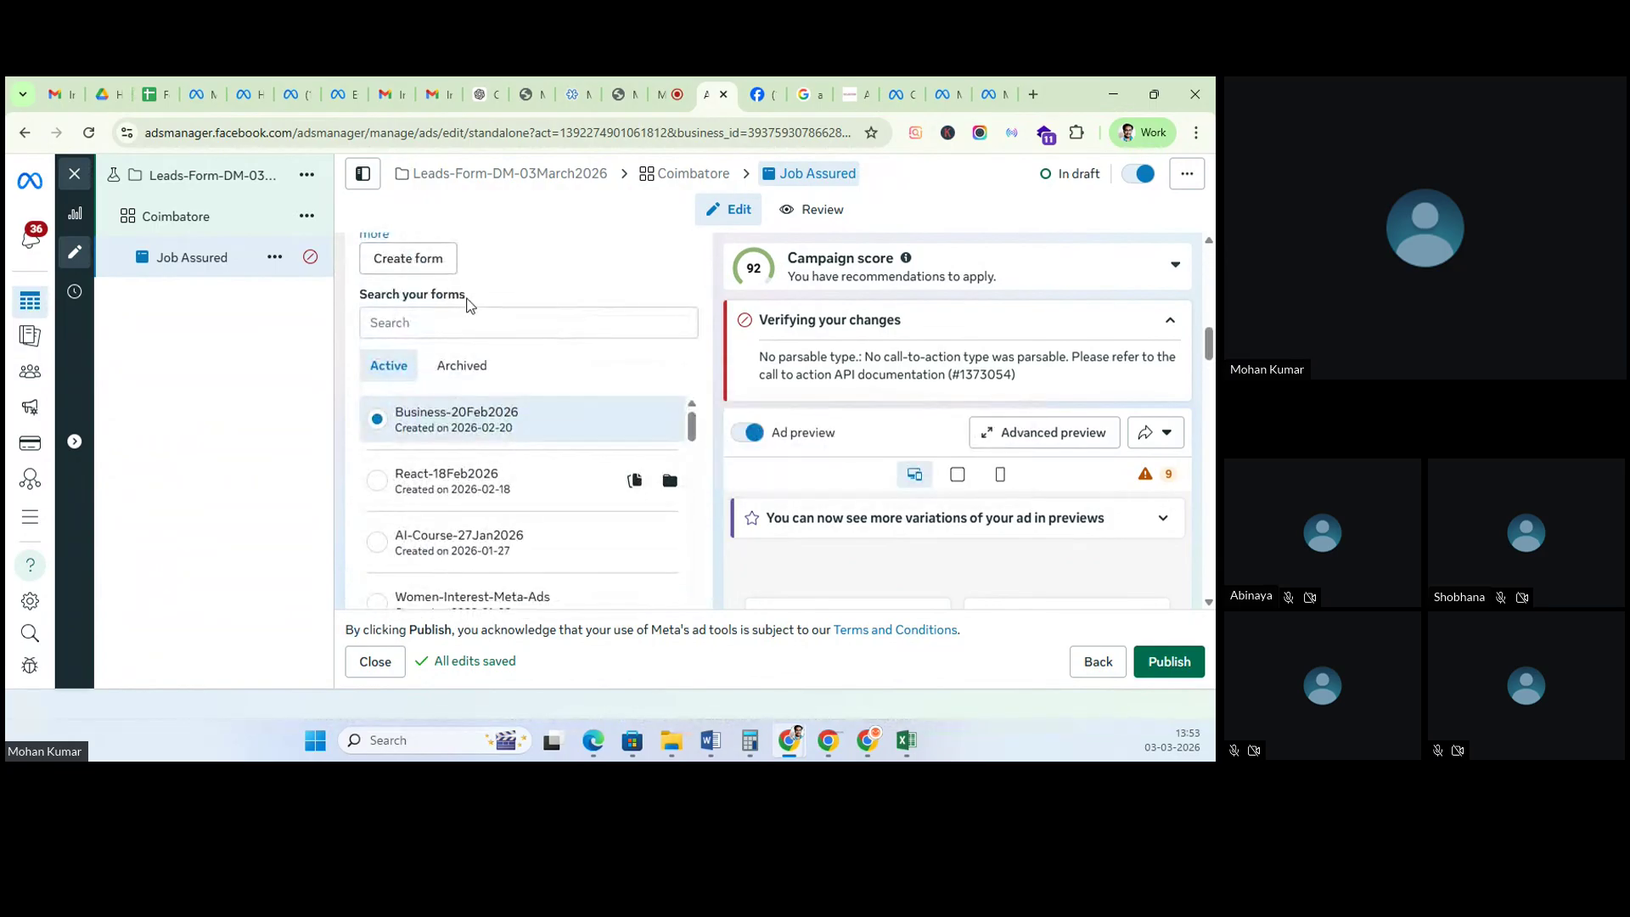
pyautogui.scroll(4, 466, 310)
pyautogui.click(461, 302)
pyautogui.click(435, 339)
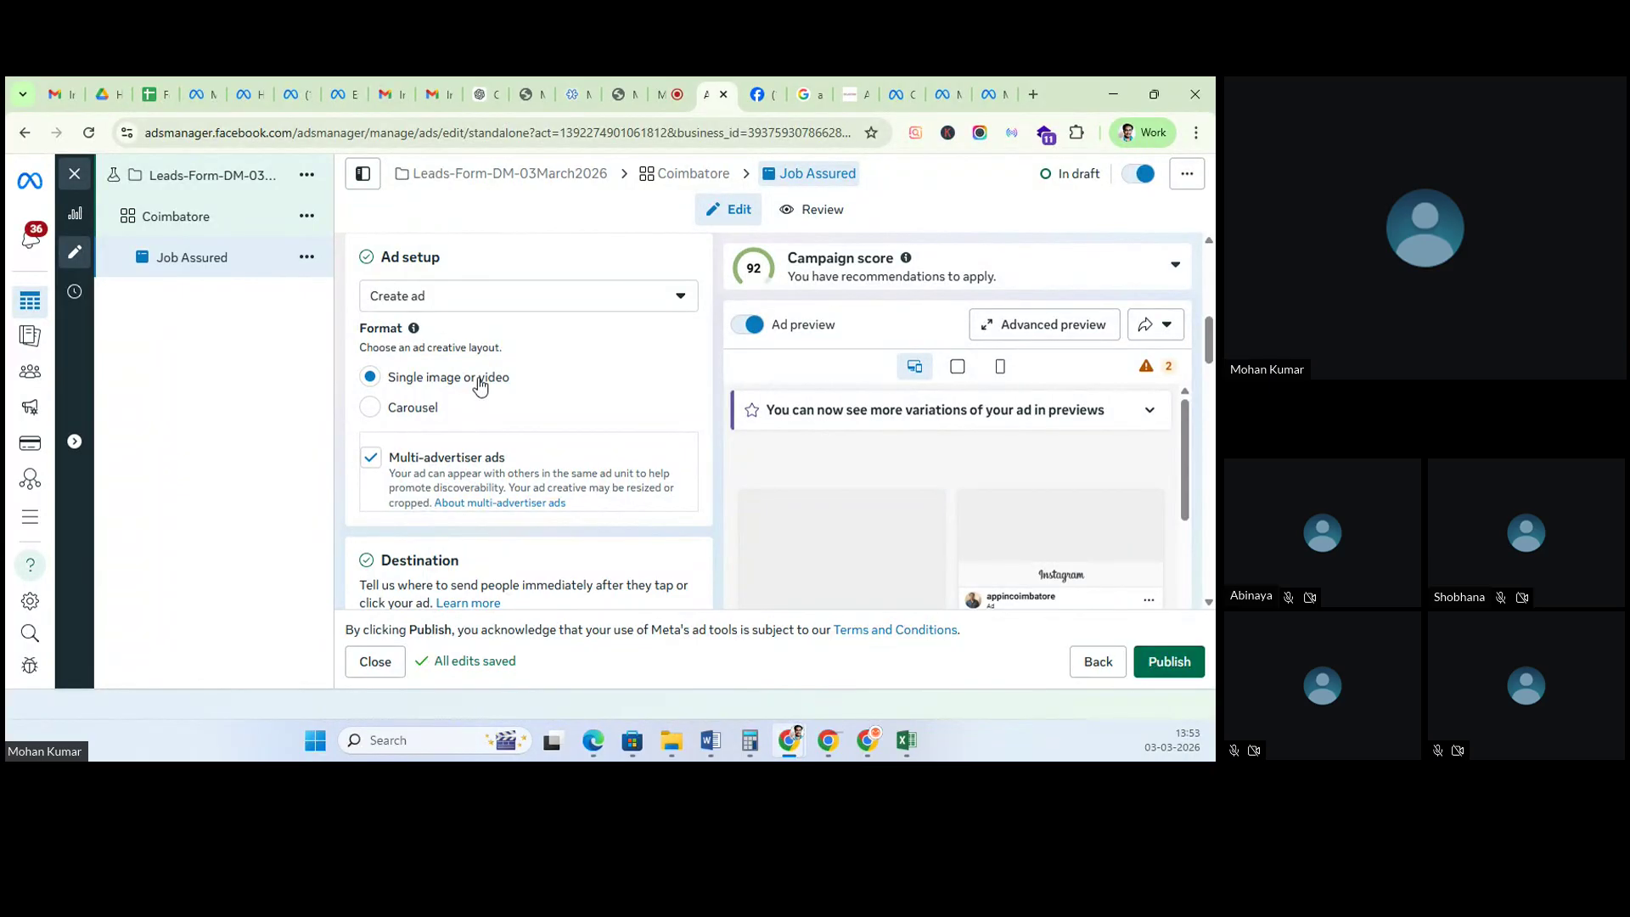
pyautogui.click(395, 416)
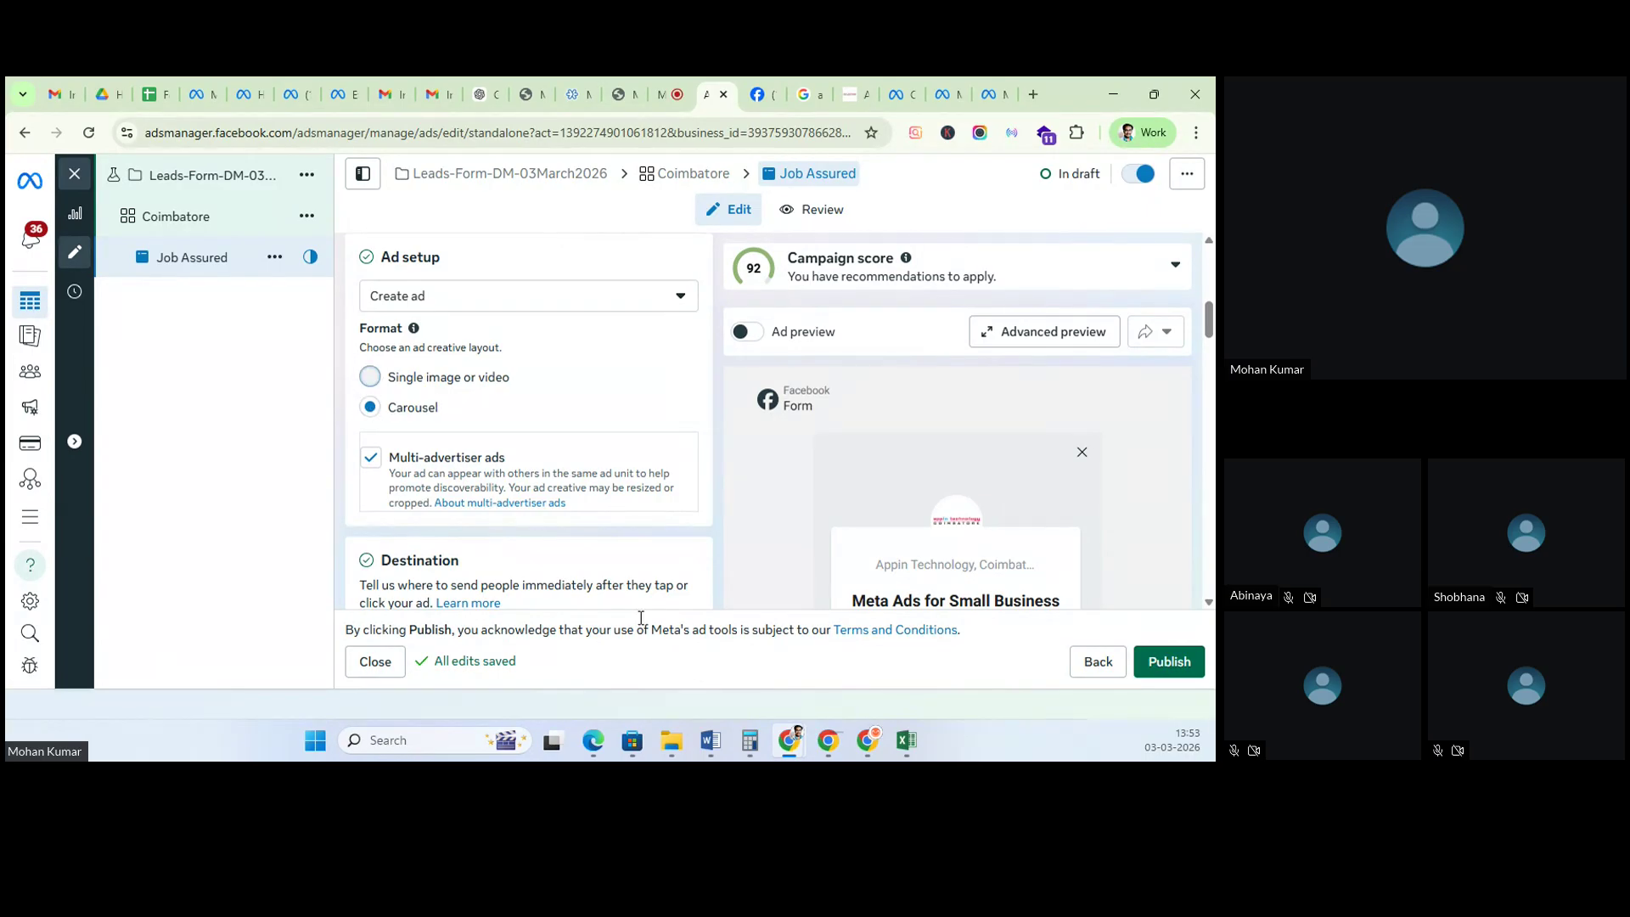
pyautogui.click(370, 377)
# Step: Create a new instant form for the ad's destination and name it "DM Class March 2026"
pyautogui.scroll(-1, 460, 435)
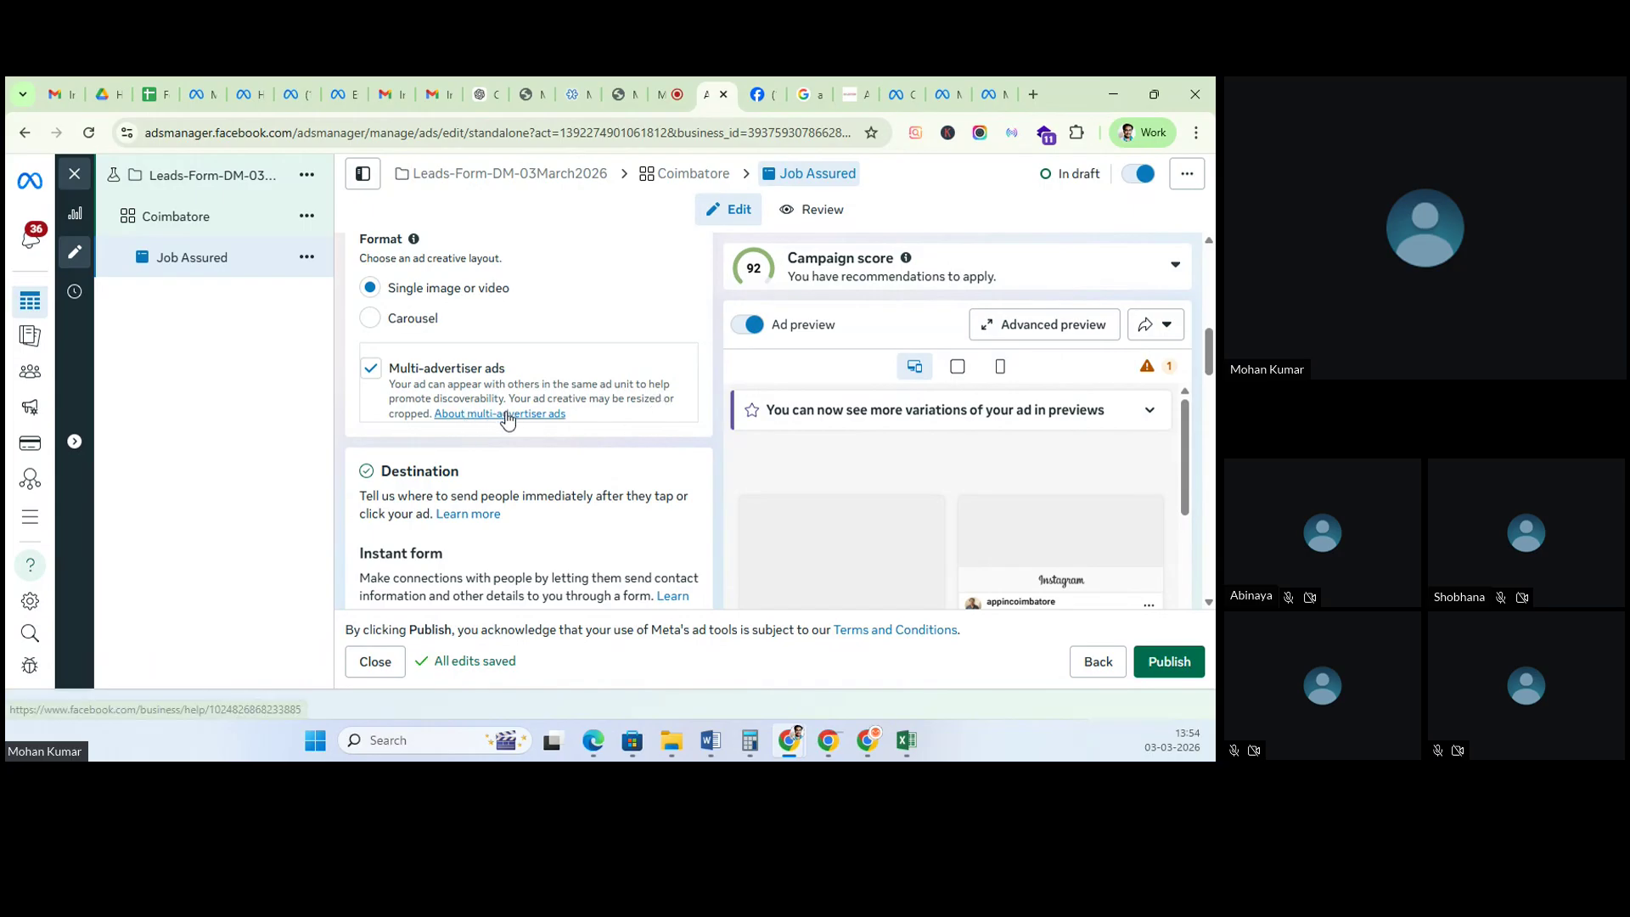
pyautogui.scroll(-2, 476, 459)
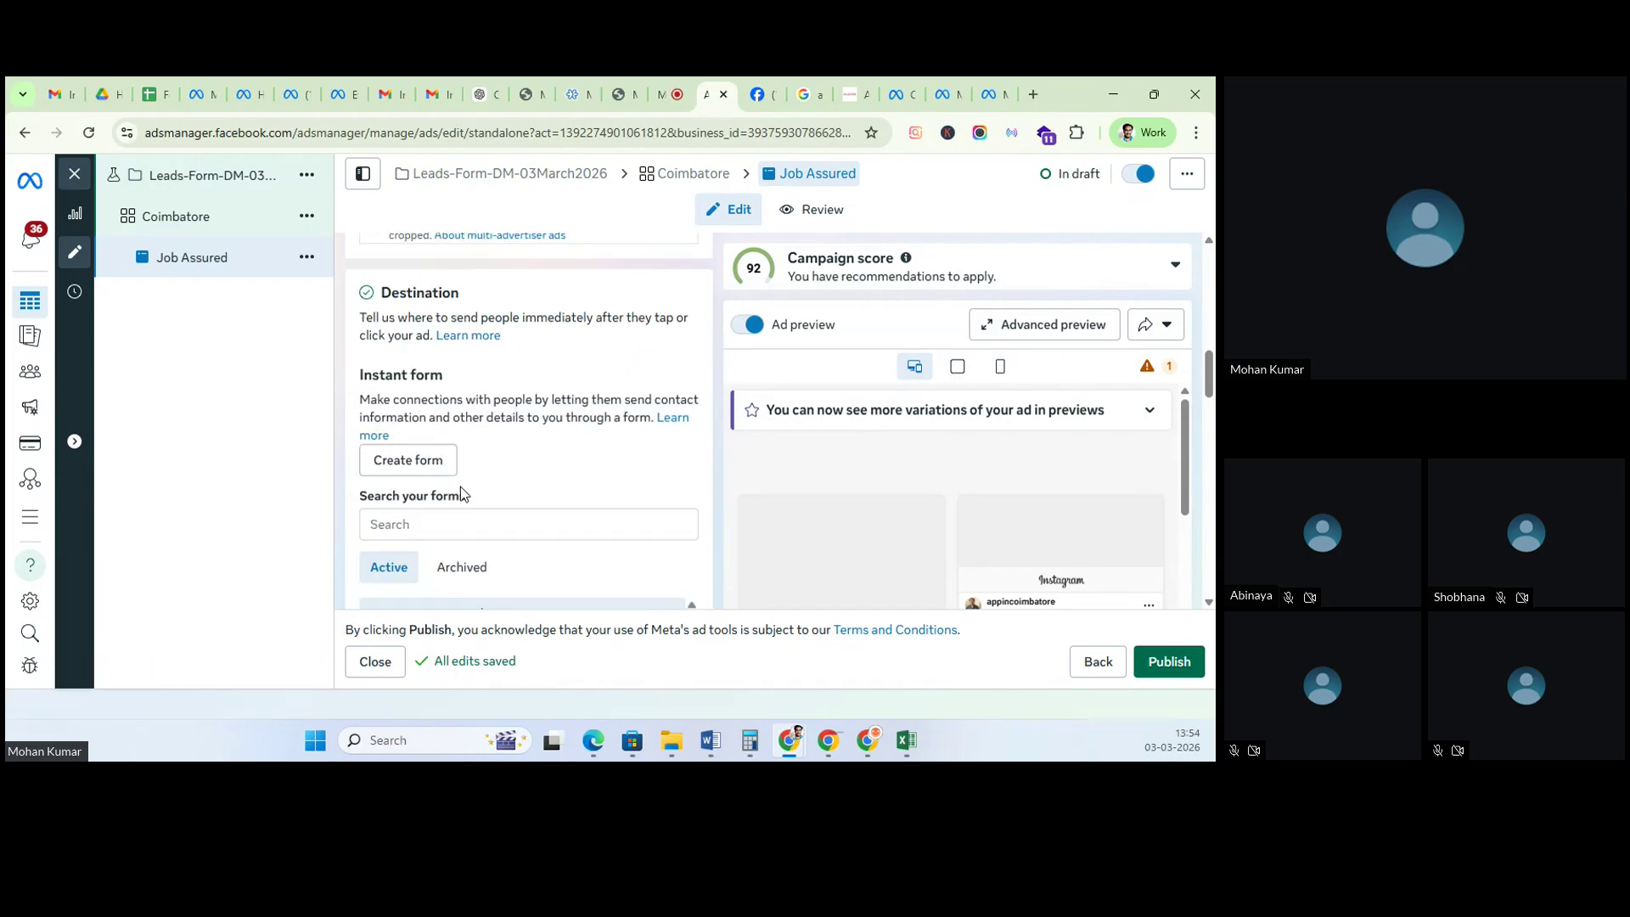
pyautogui.click(426, 463)
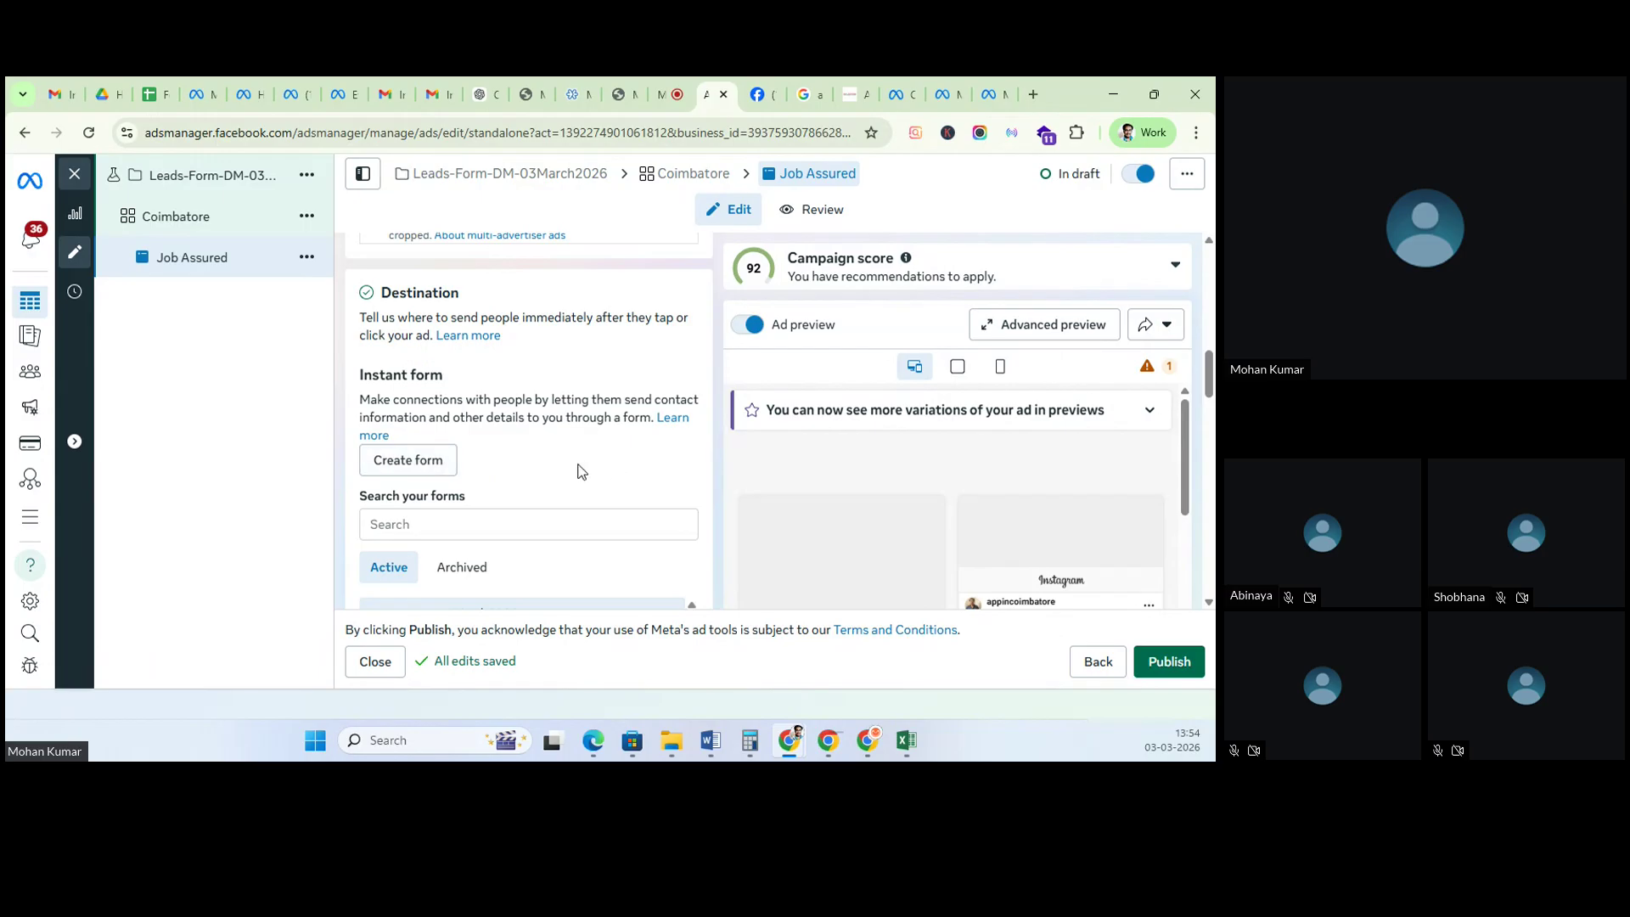
pyautogui.click(427, 464)
pyautogui.click(467, 290)
pyautogui.hotkey('ctrl', 'a')
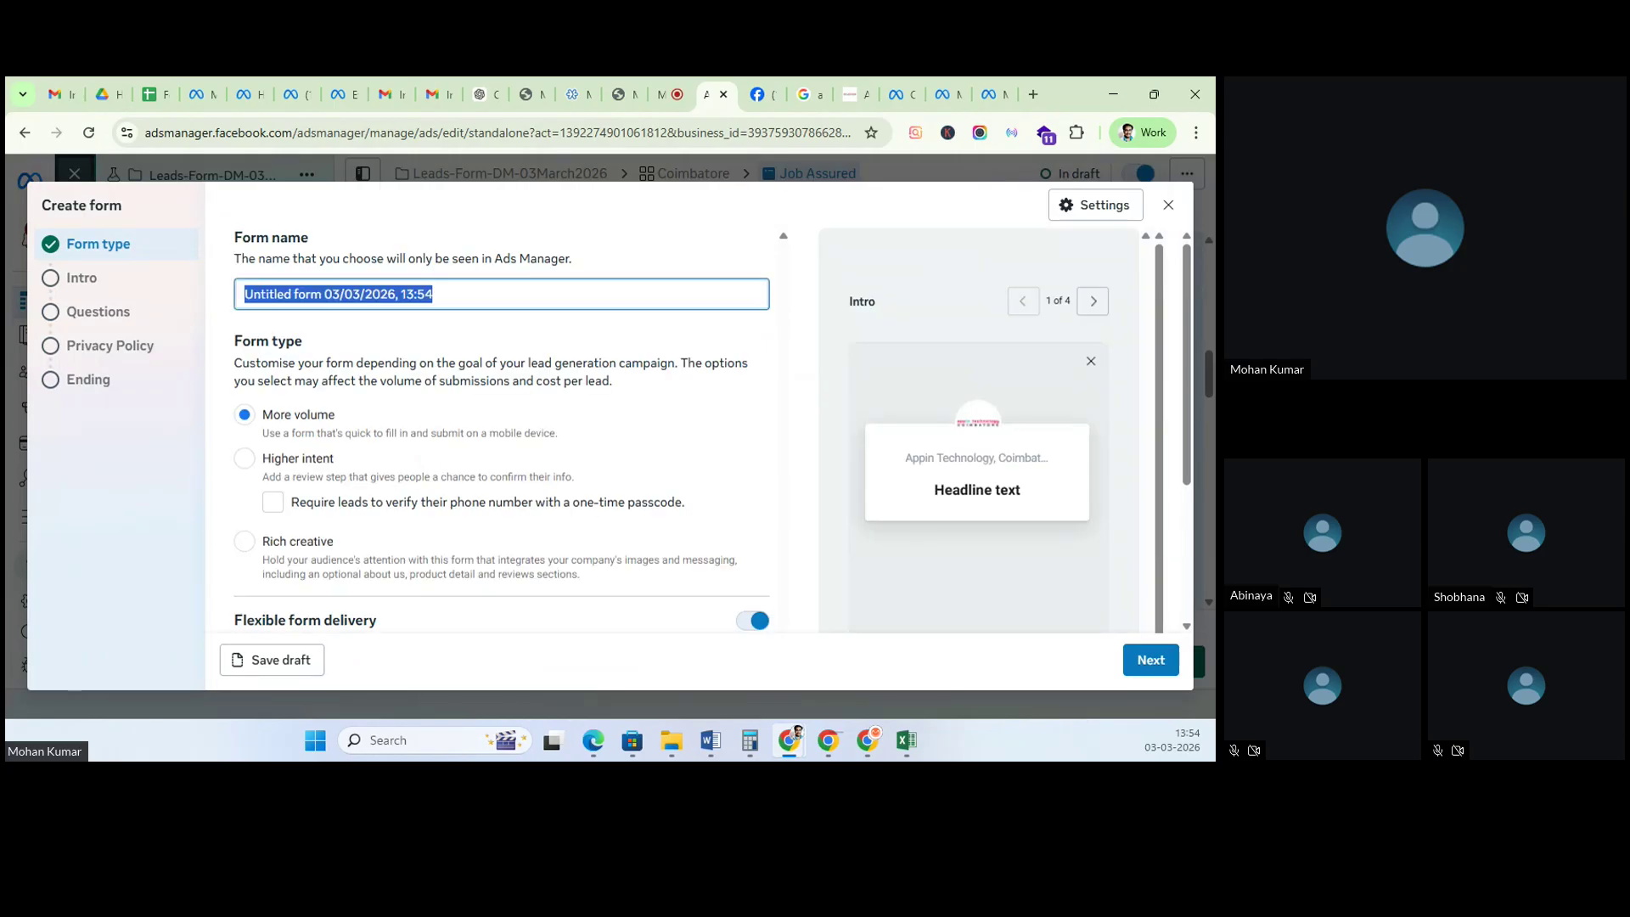
pyautogui.write('DM Class')
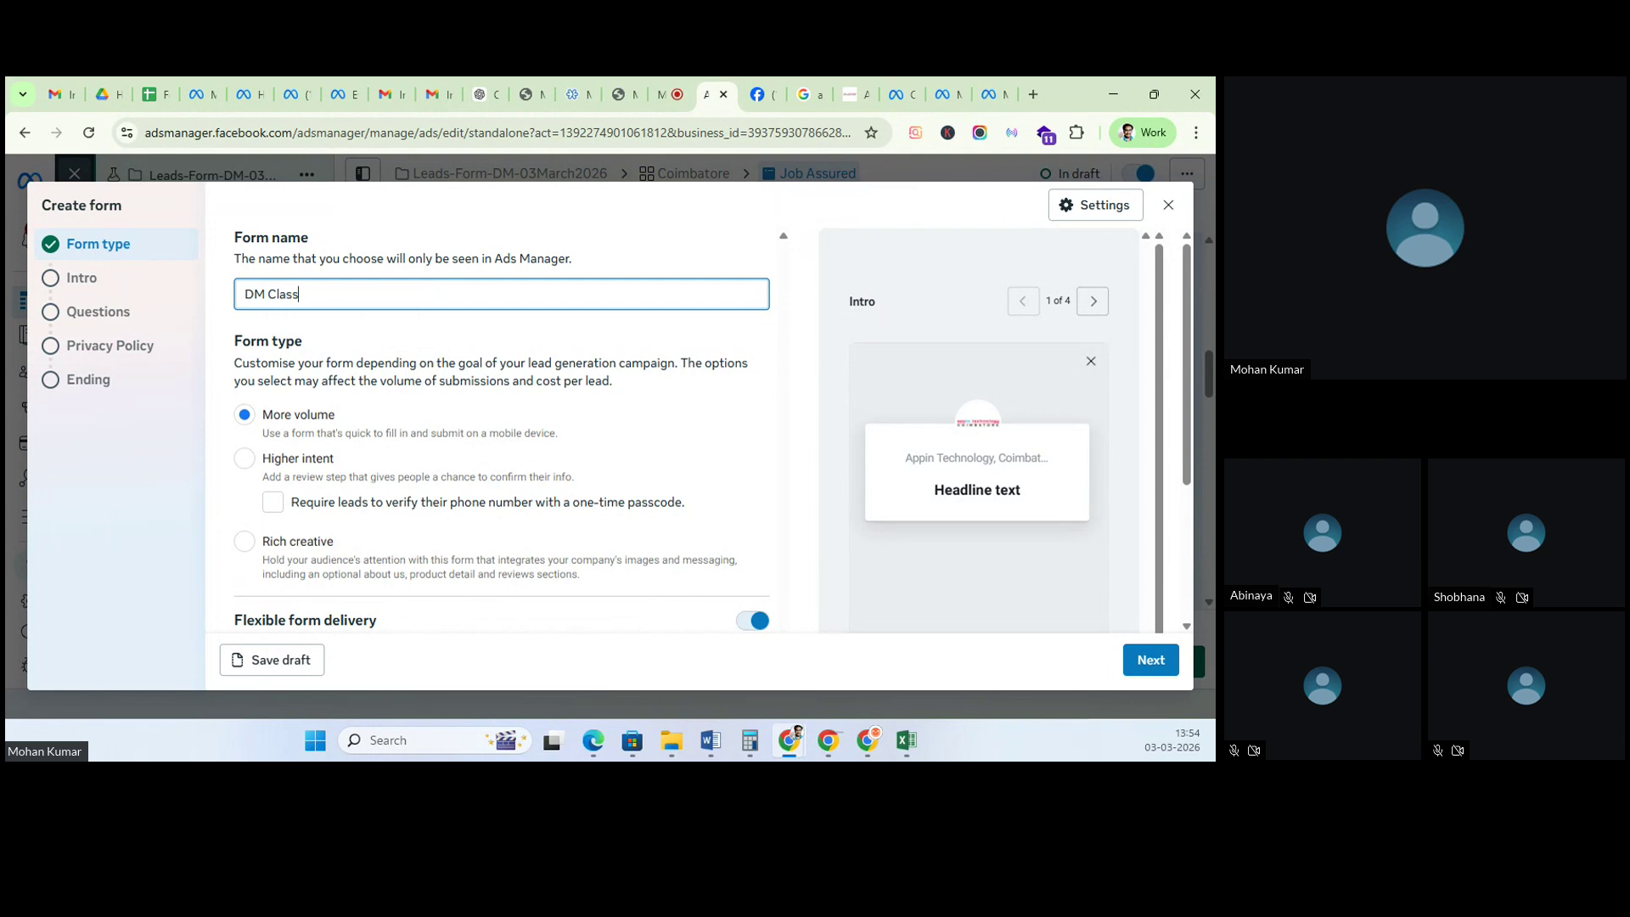
pyautogui.write(' March 2026')
# Step: Review the form type and flexible delivery options, keep More volume and Optimised, and continue to the form's intro section
pyautogui.scroll(-1, 376, 493)
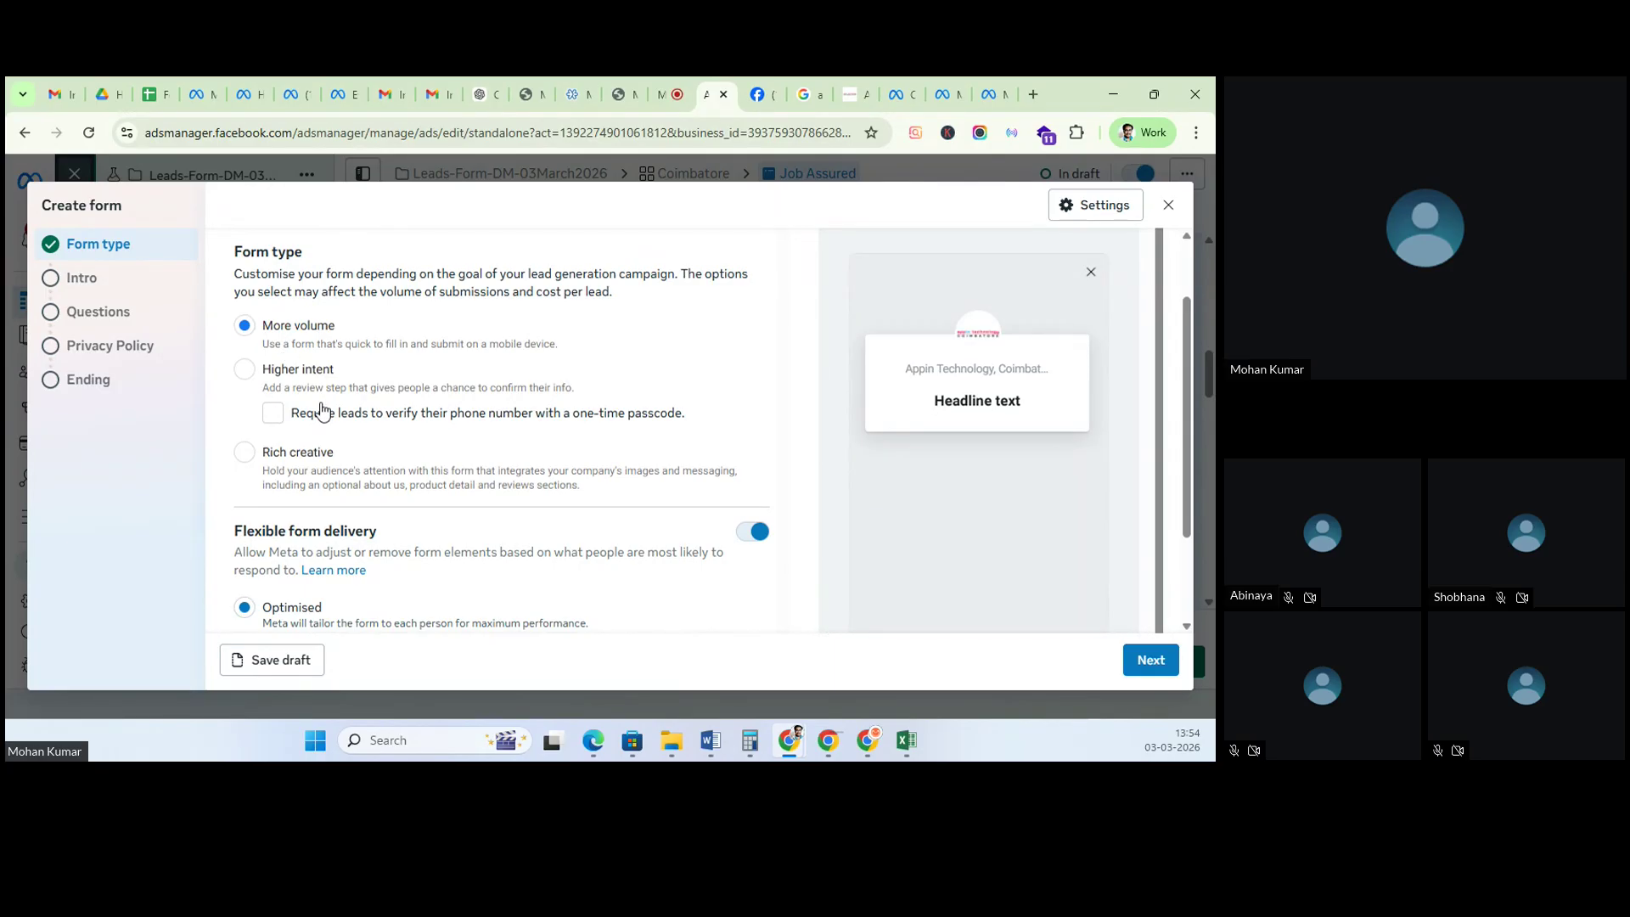
pyautogui.scroll(-2, 322, 412)
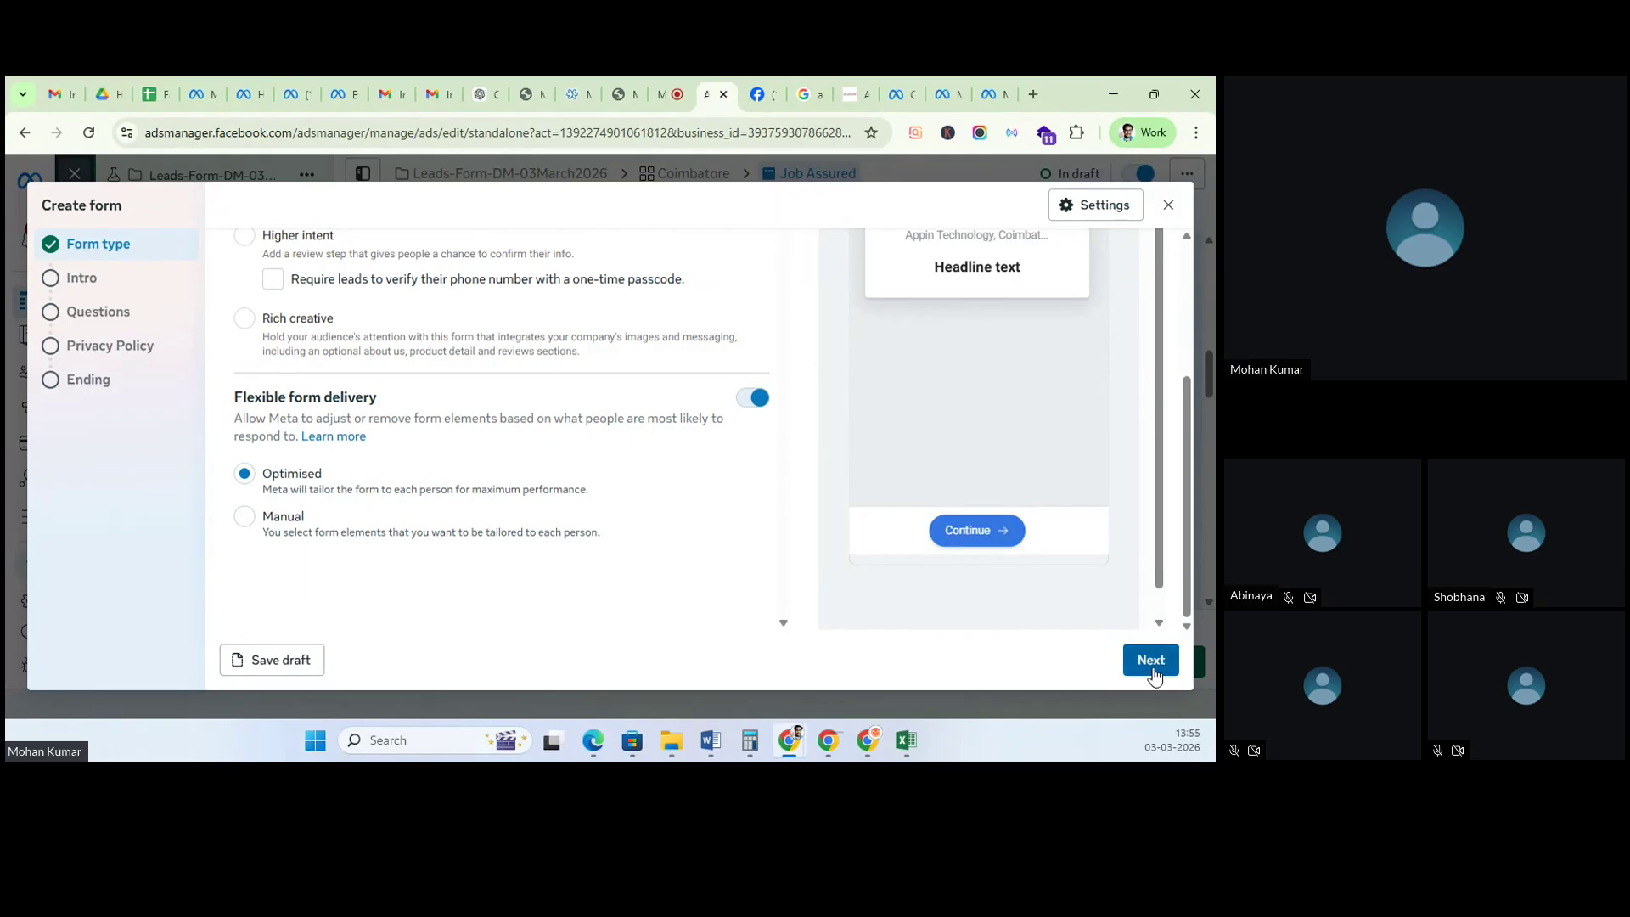
pyautogui.scroll(1, 911, 511)
pyautogui.scroll(3, 910, 511)
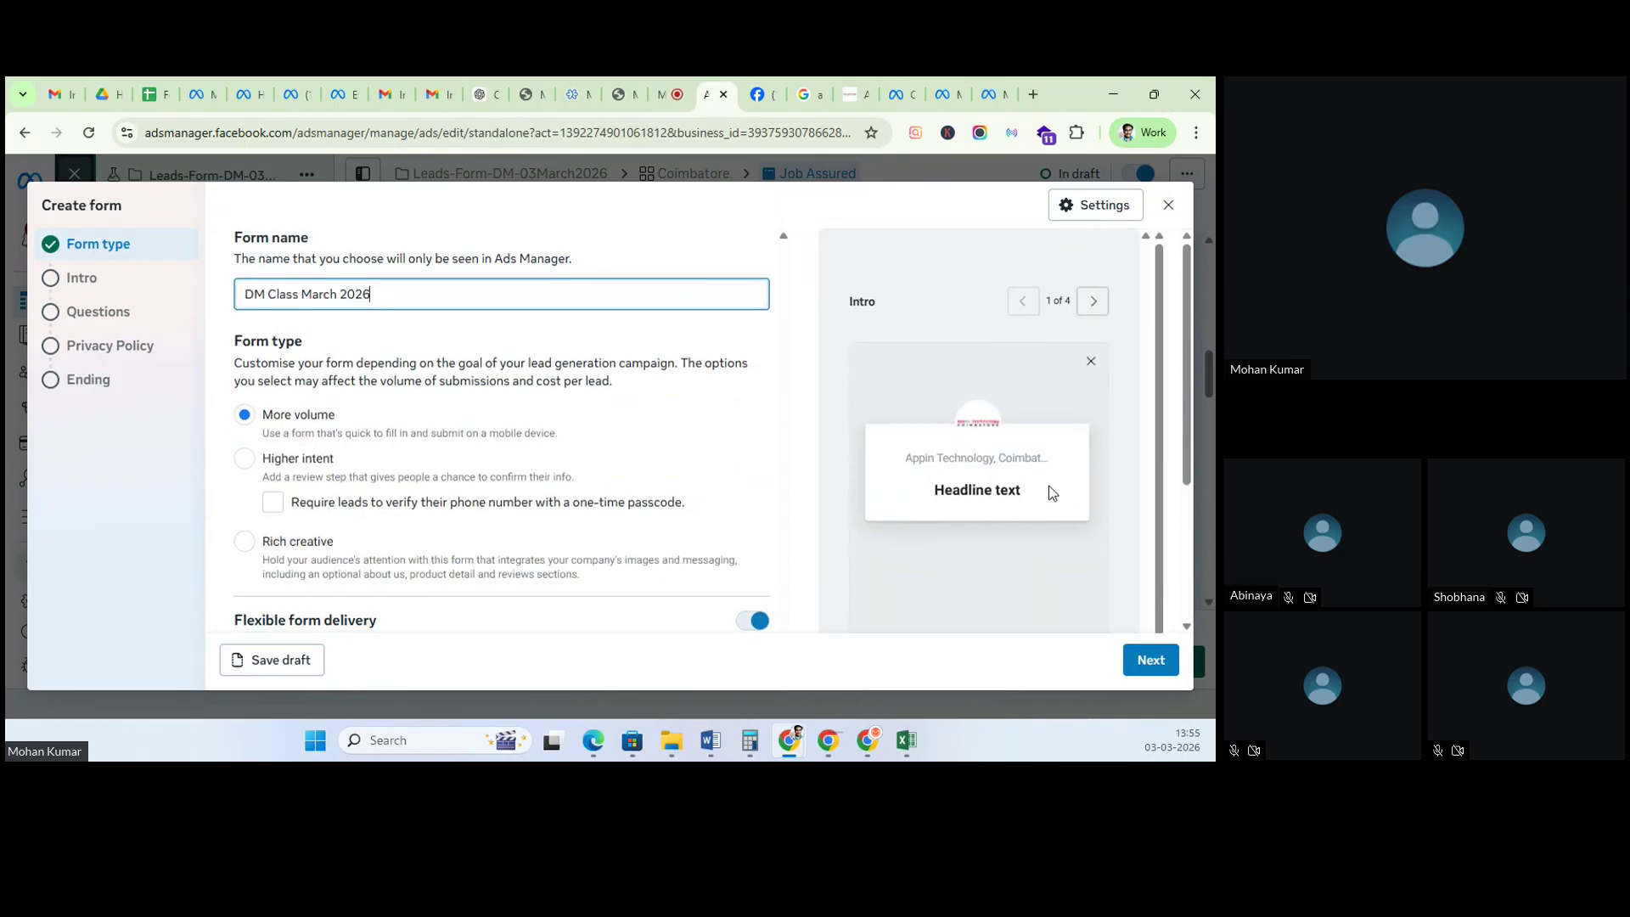
pyautogui.click(1151, 660)
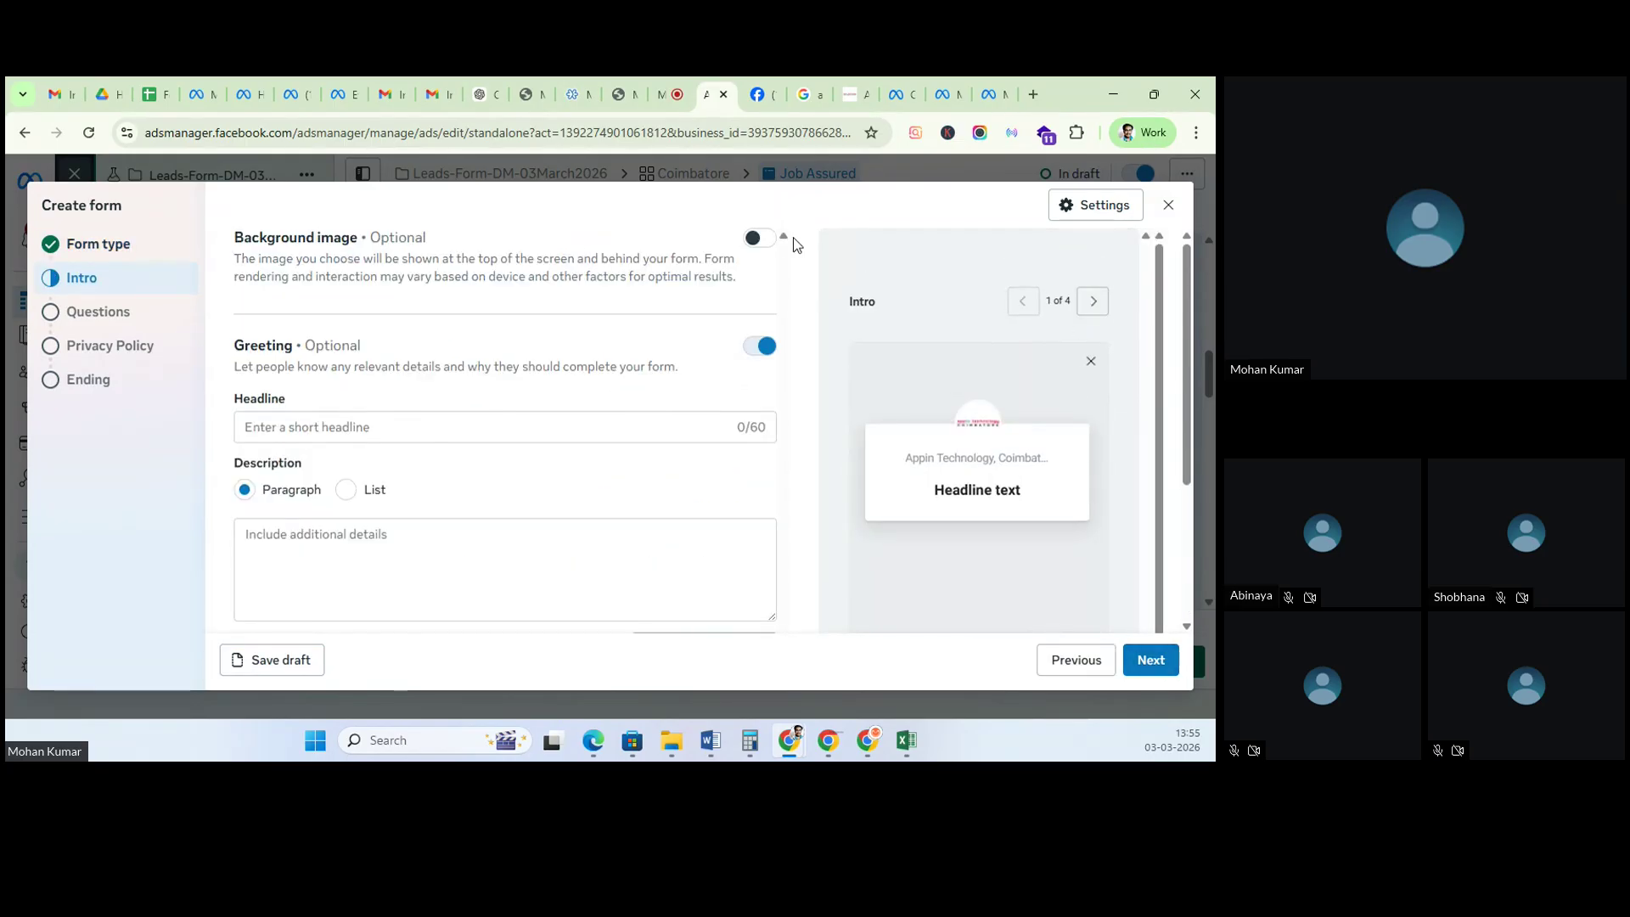
# Step: Try the intro's background image option, leave it off, and enter "Welcoem to DM Course" as the greeting headline
pyautogui.click(760, 238)
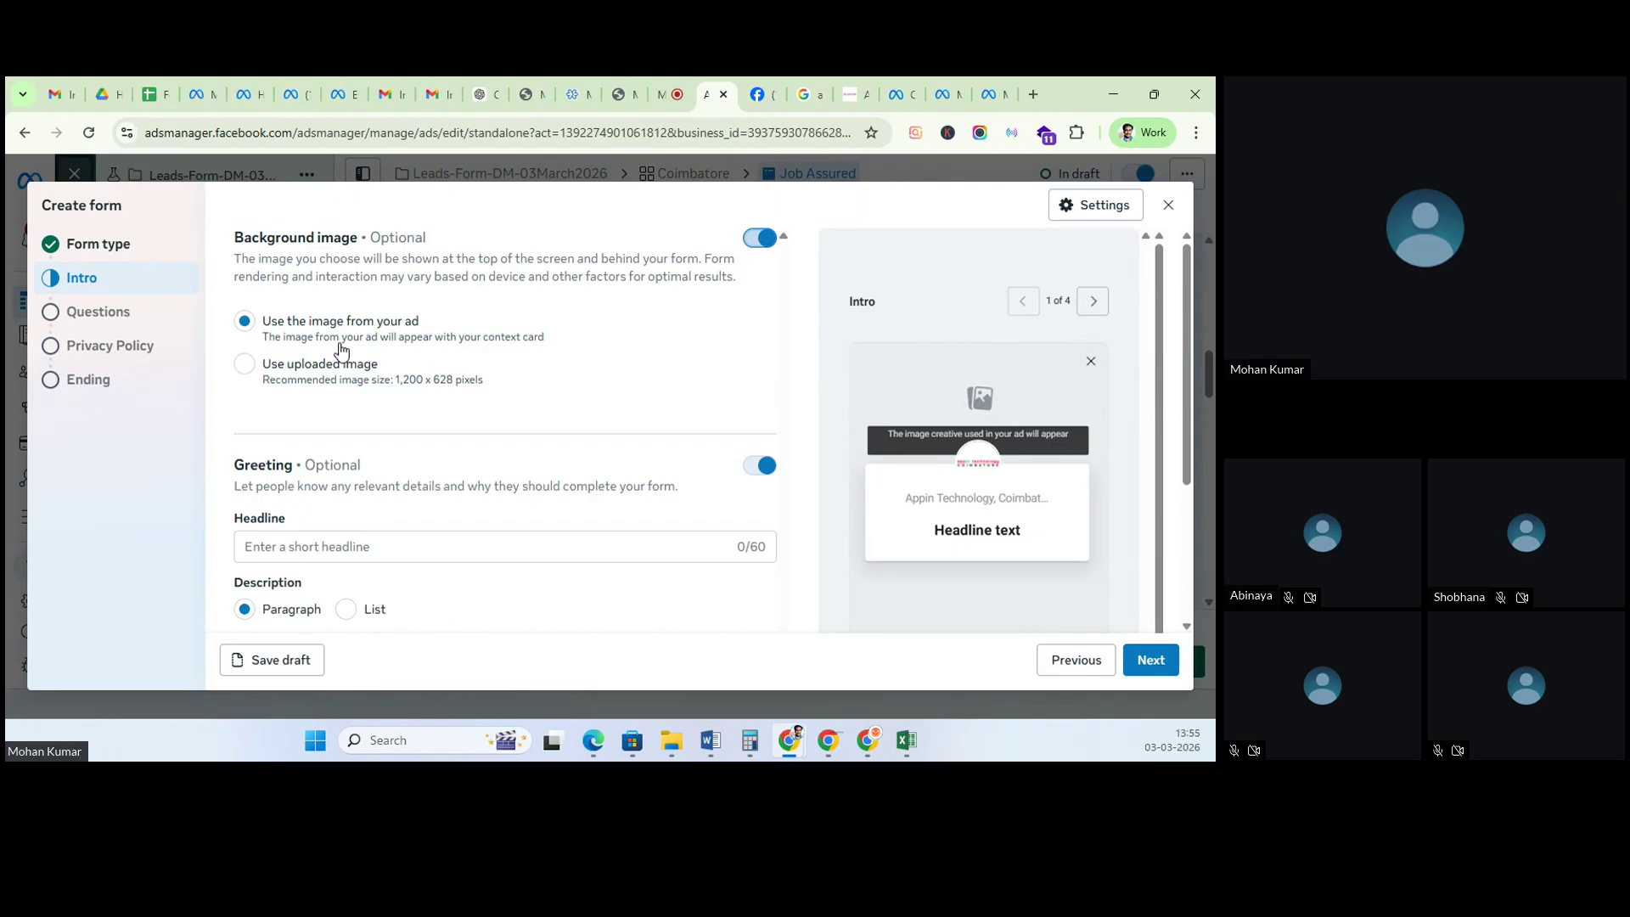
pyautogui.click(747, 247)
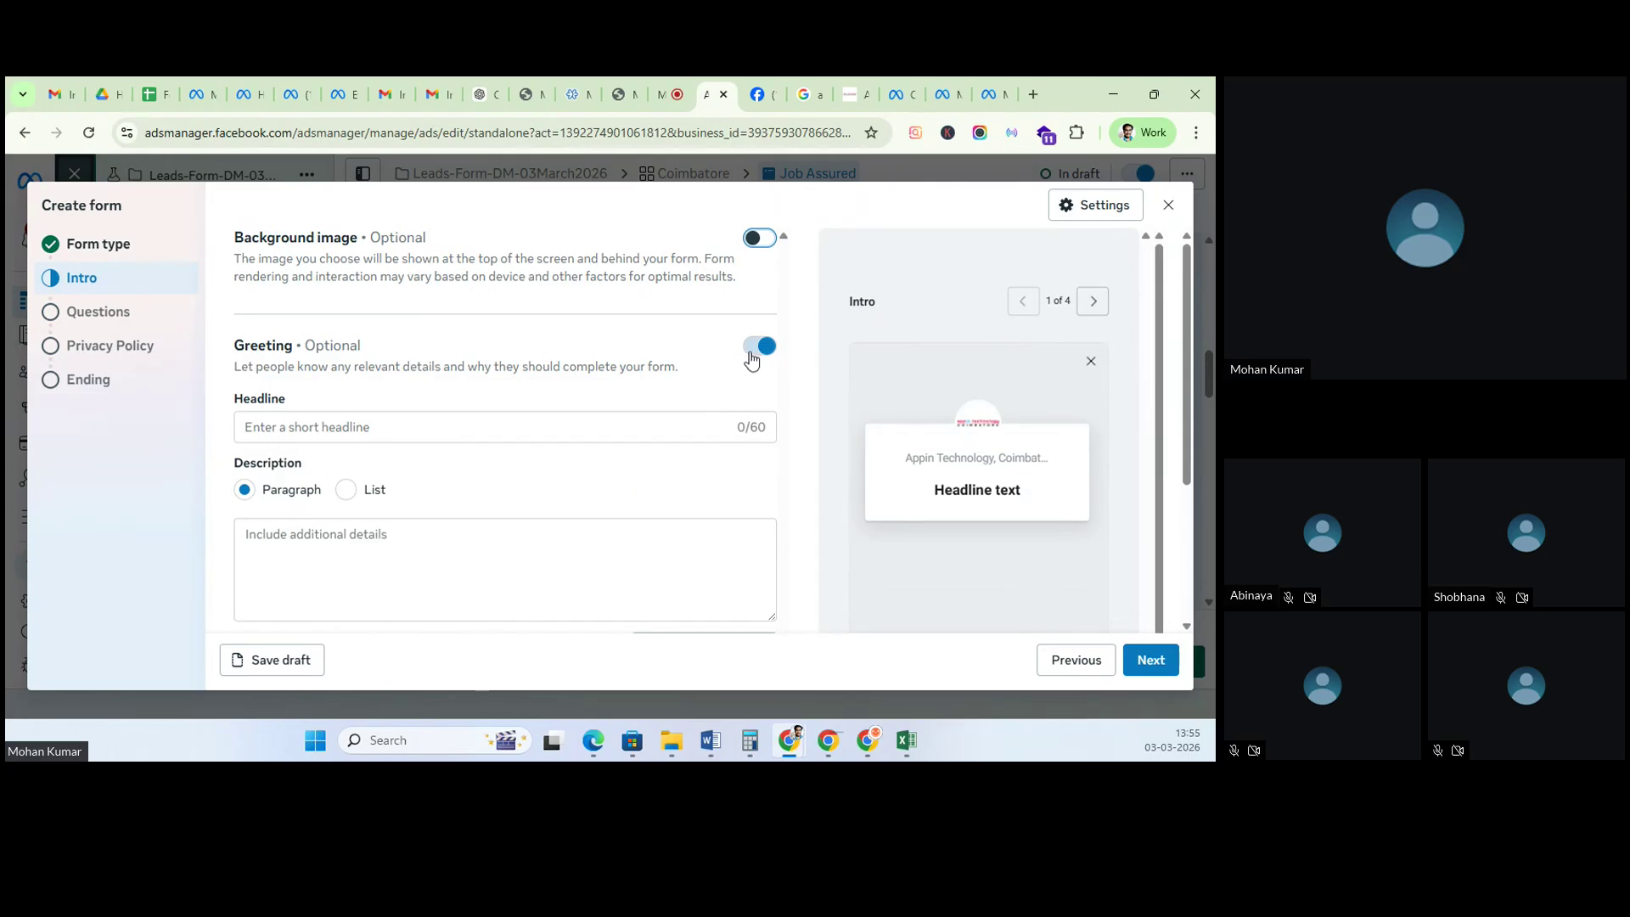
pyautogui.click(324, 426)
pyautogui.write('Welcoem to DM Course')
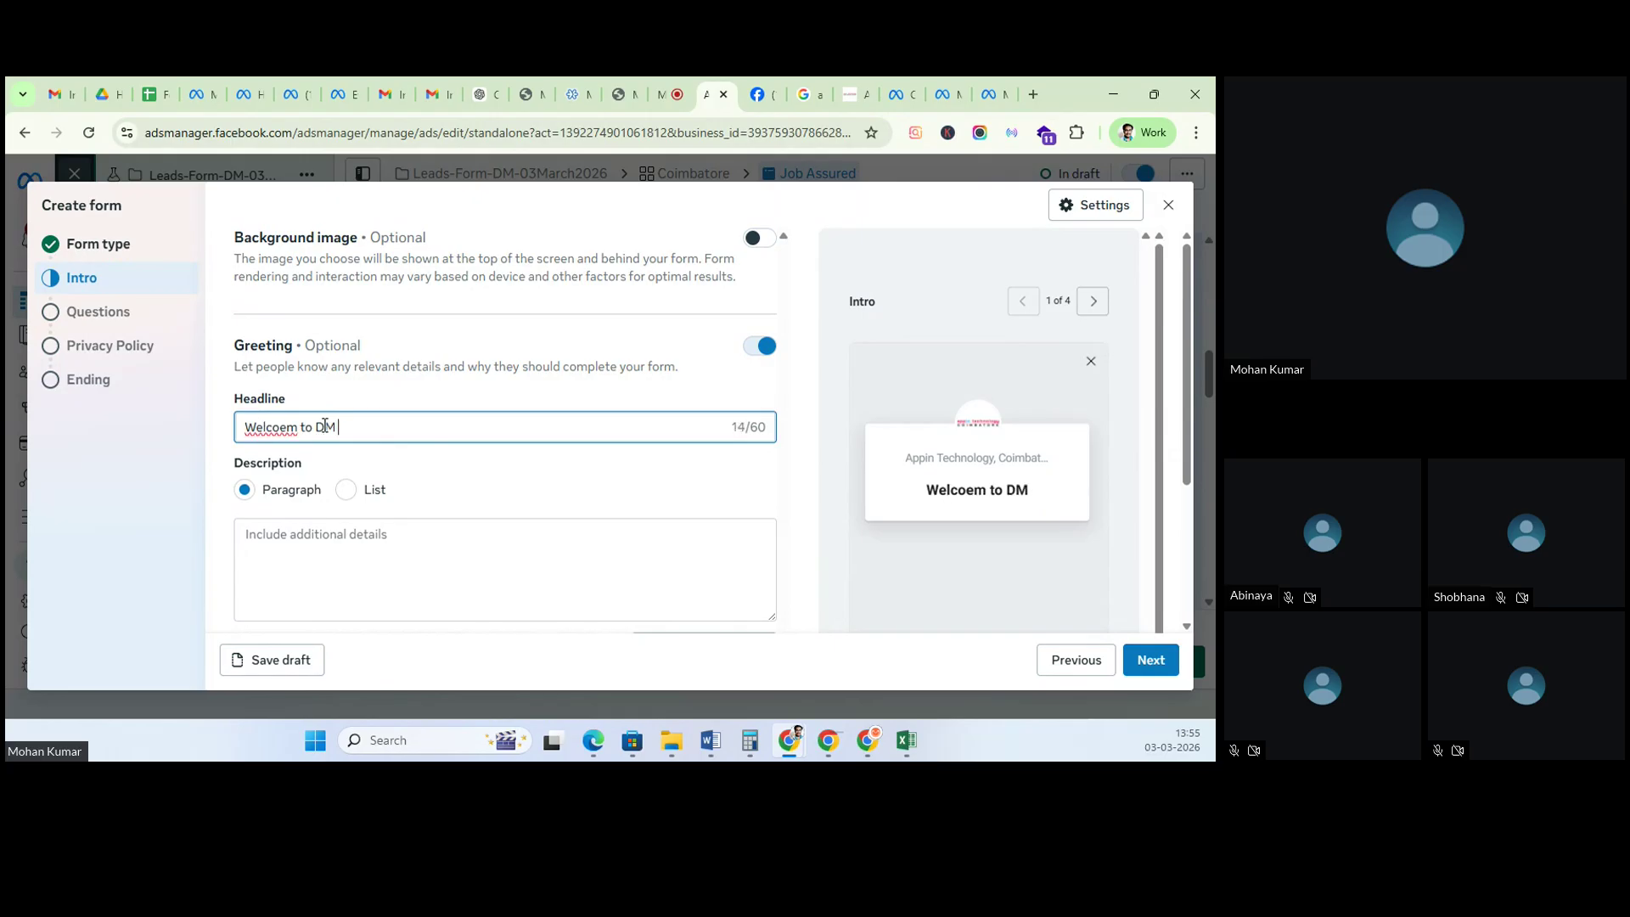
pyautogui.tripleClick(988, 495)
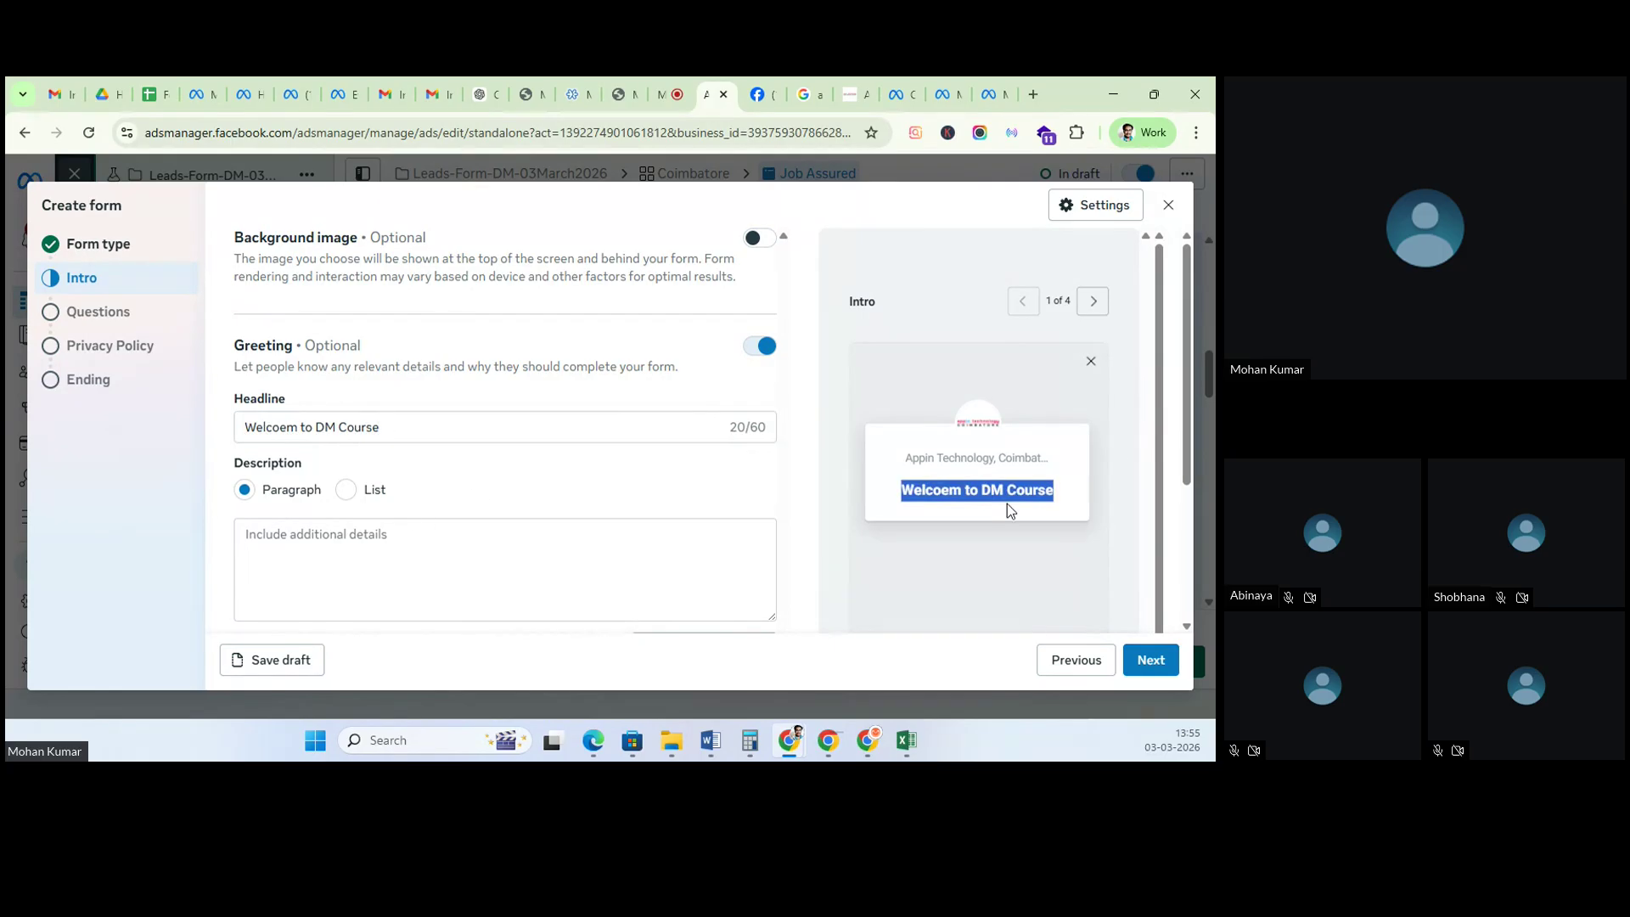
# Step: Keep the greeting description as a paragraph, enter "We provide Job assured DM Course", and continue to the form's questions section
pyautogui.click(347, 491)
pyautogui.click(246, 494)
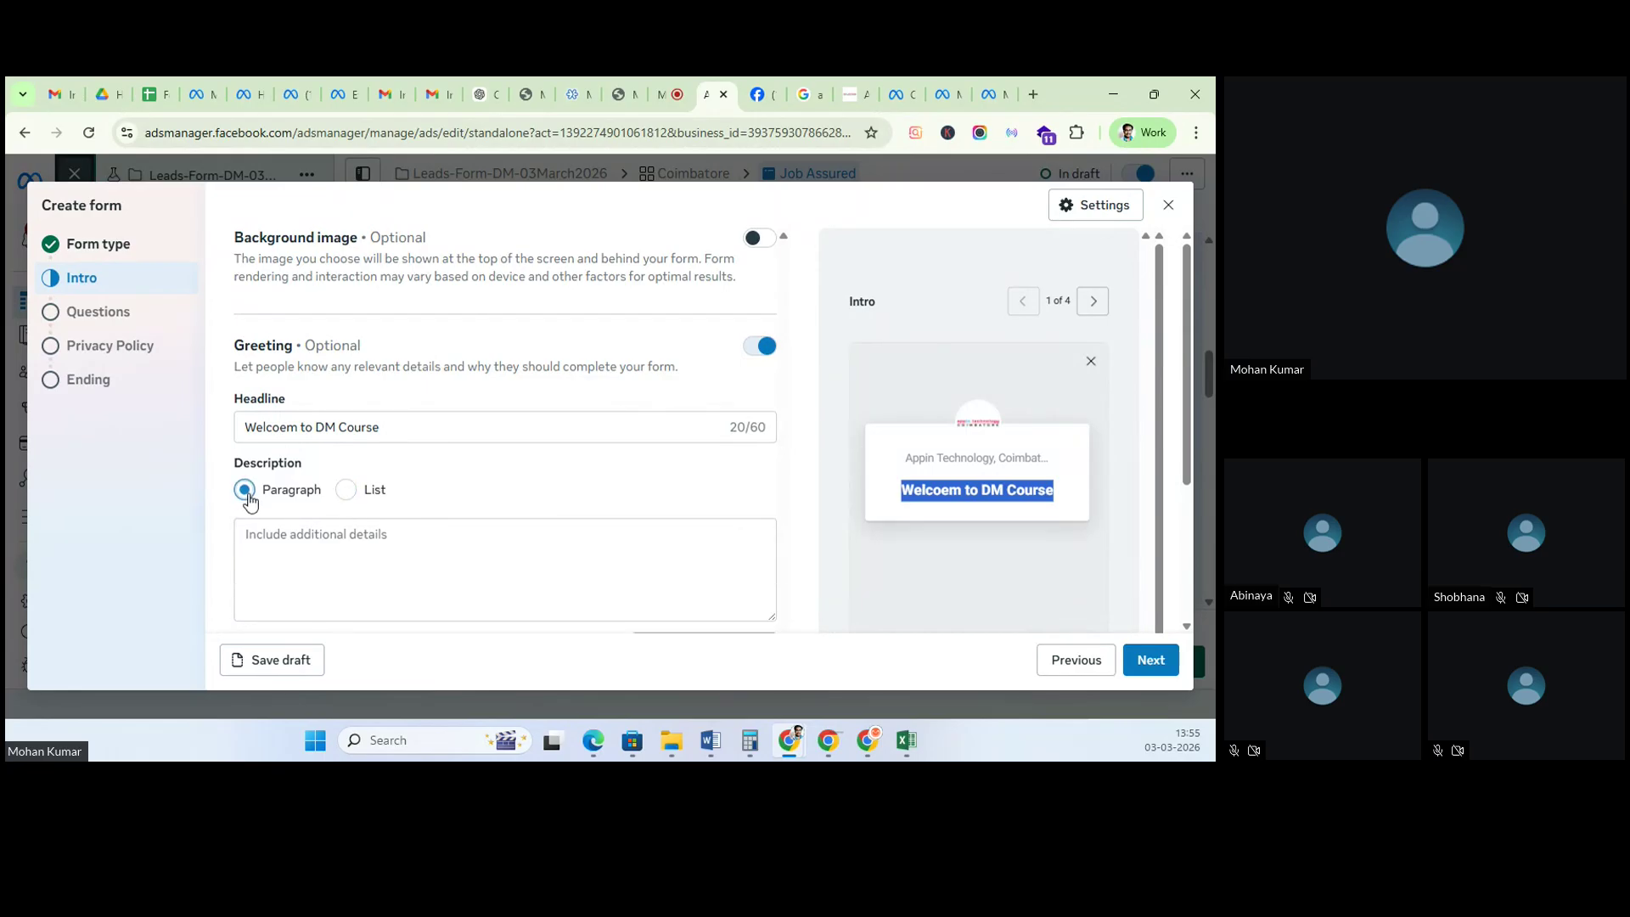
pyautogui.click(307, 540)
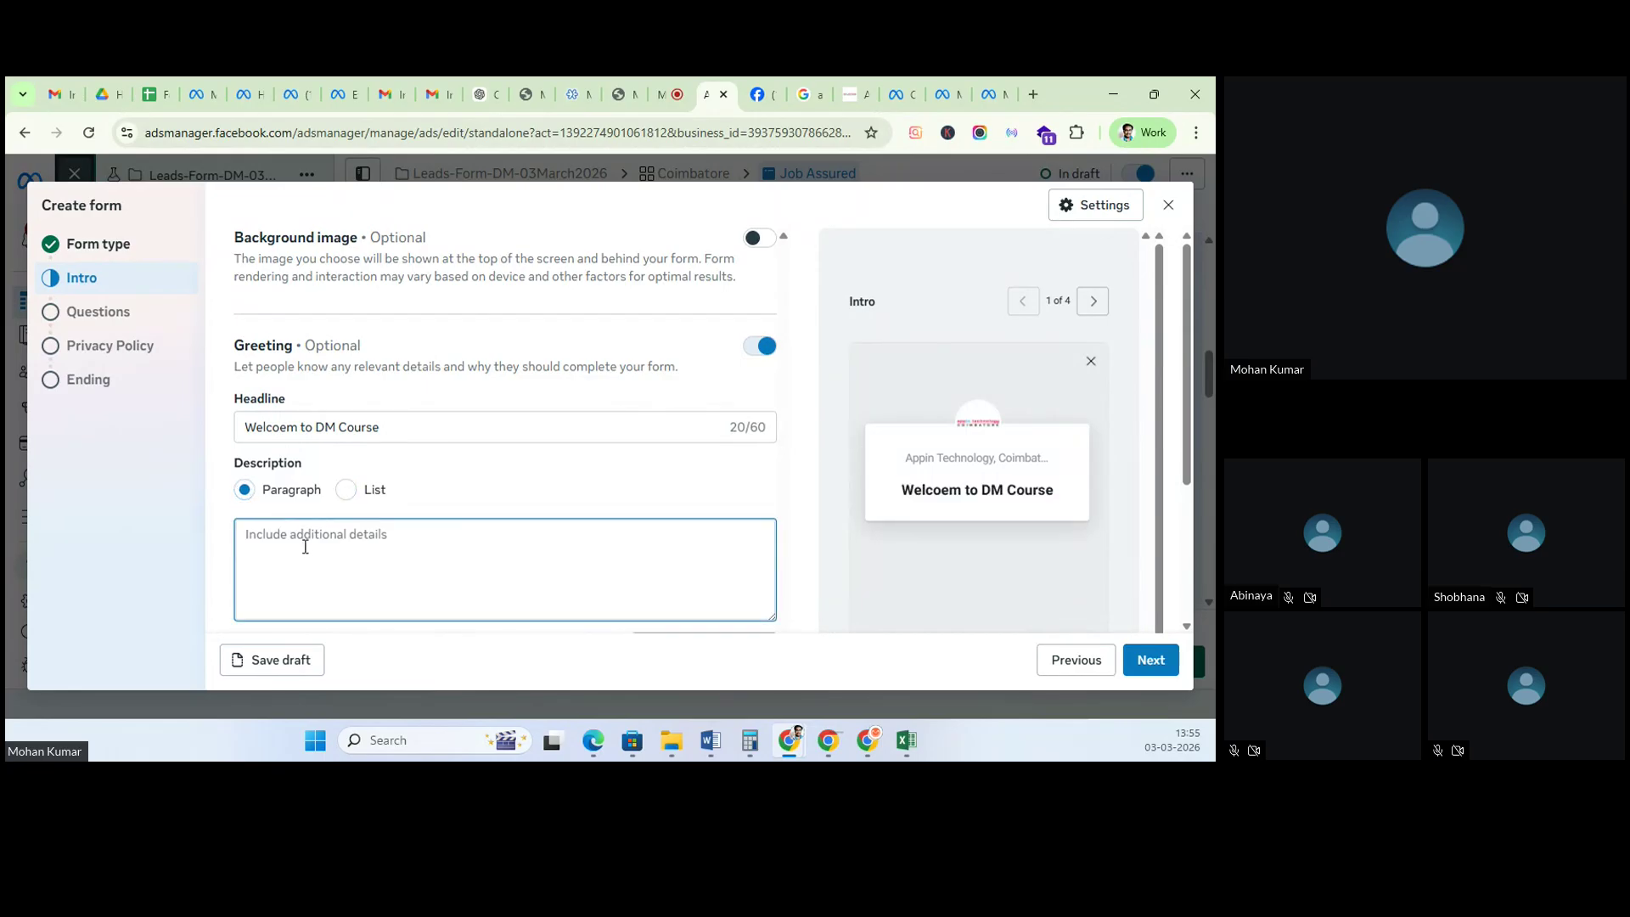
pyautogui.write('We provide')
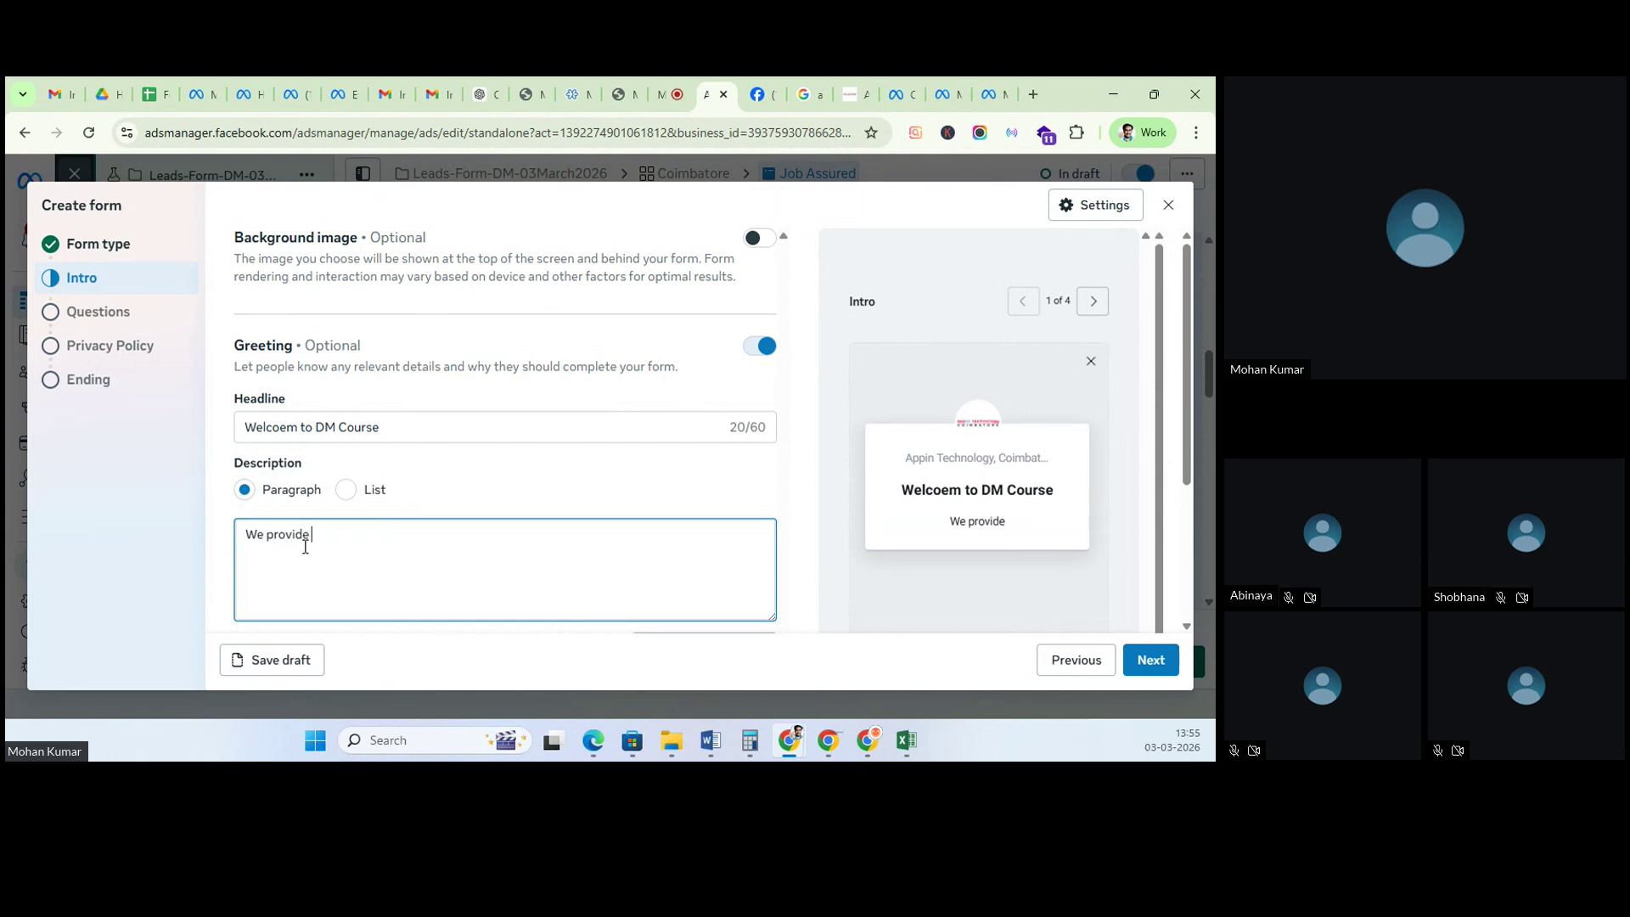
pyautogui.write(' Job assured DM Course')
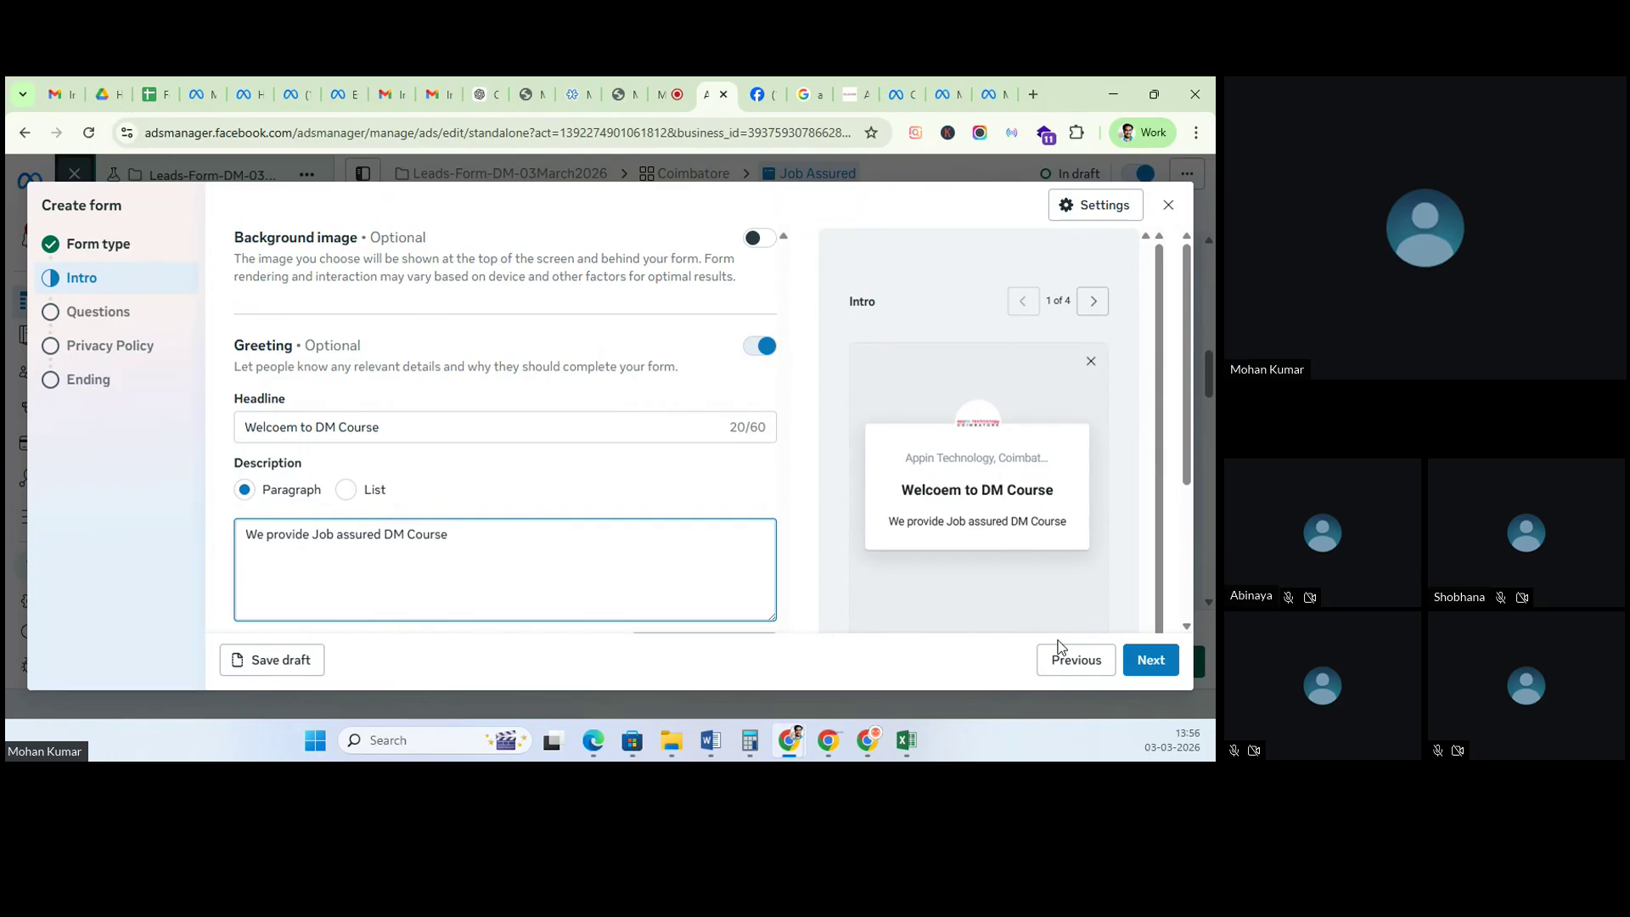
pyautogui.scroll(-3, 661, 485)
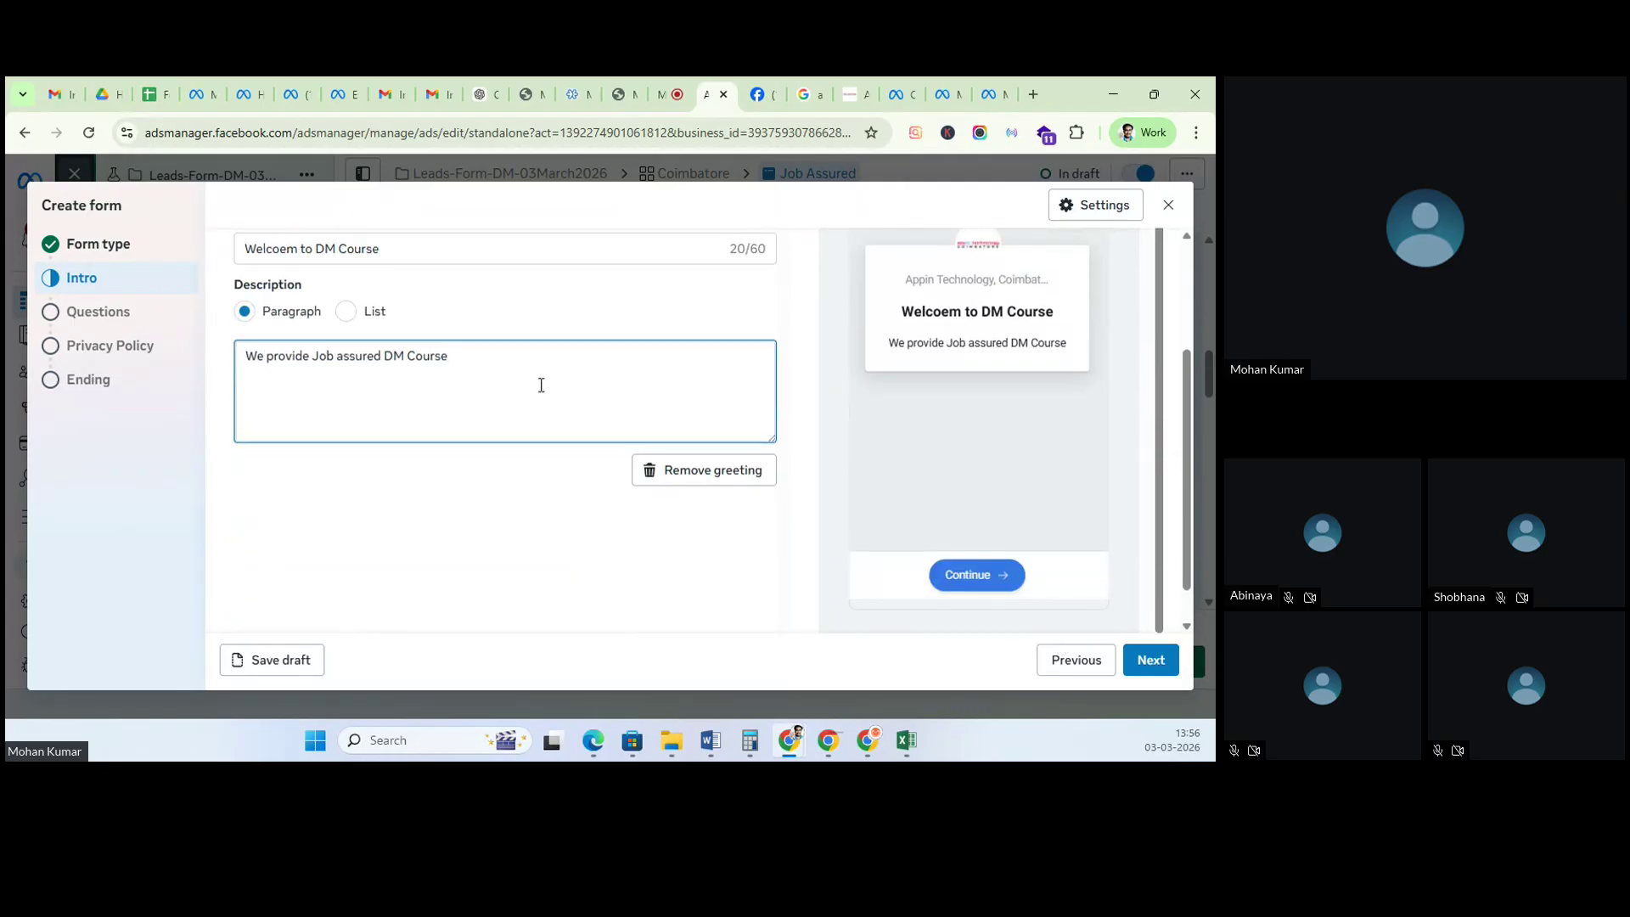
pyautogui.scroll(3, 728, 388)
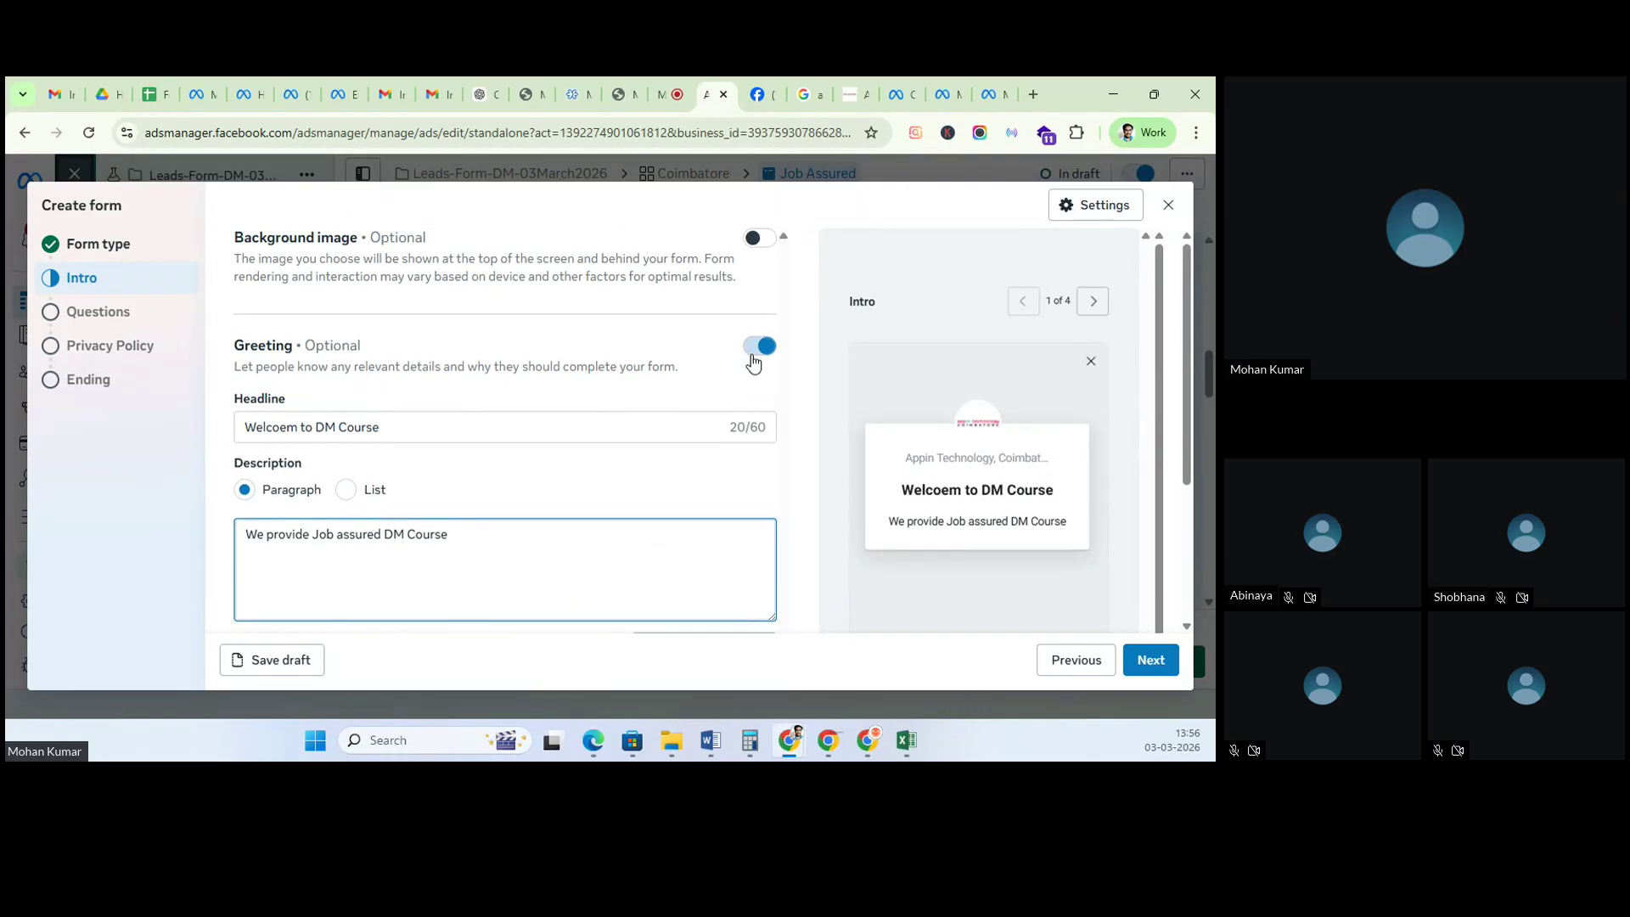
pyautogui.scroll(-3, 789, 364)
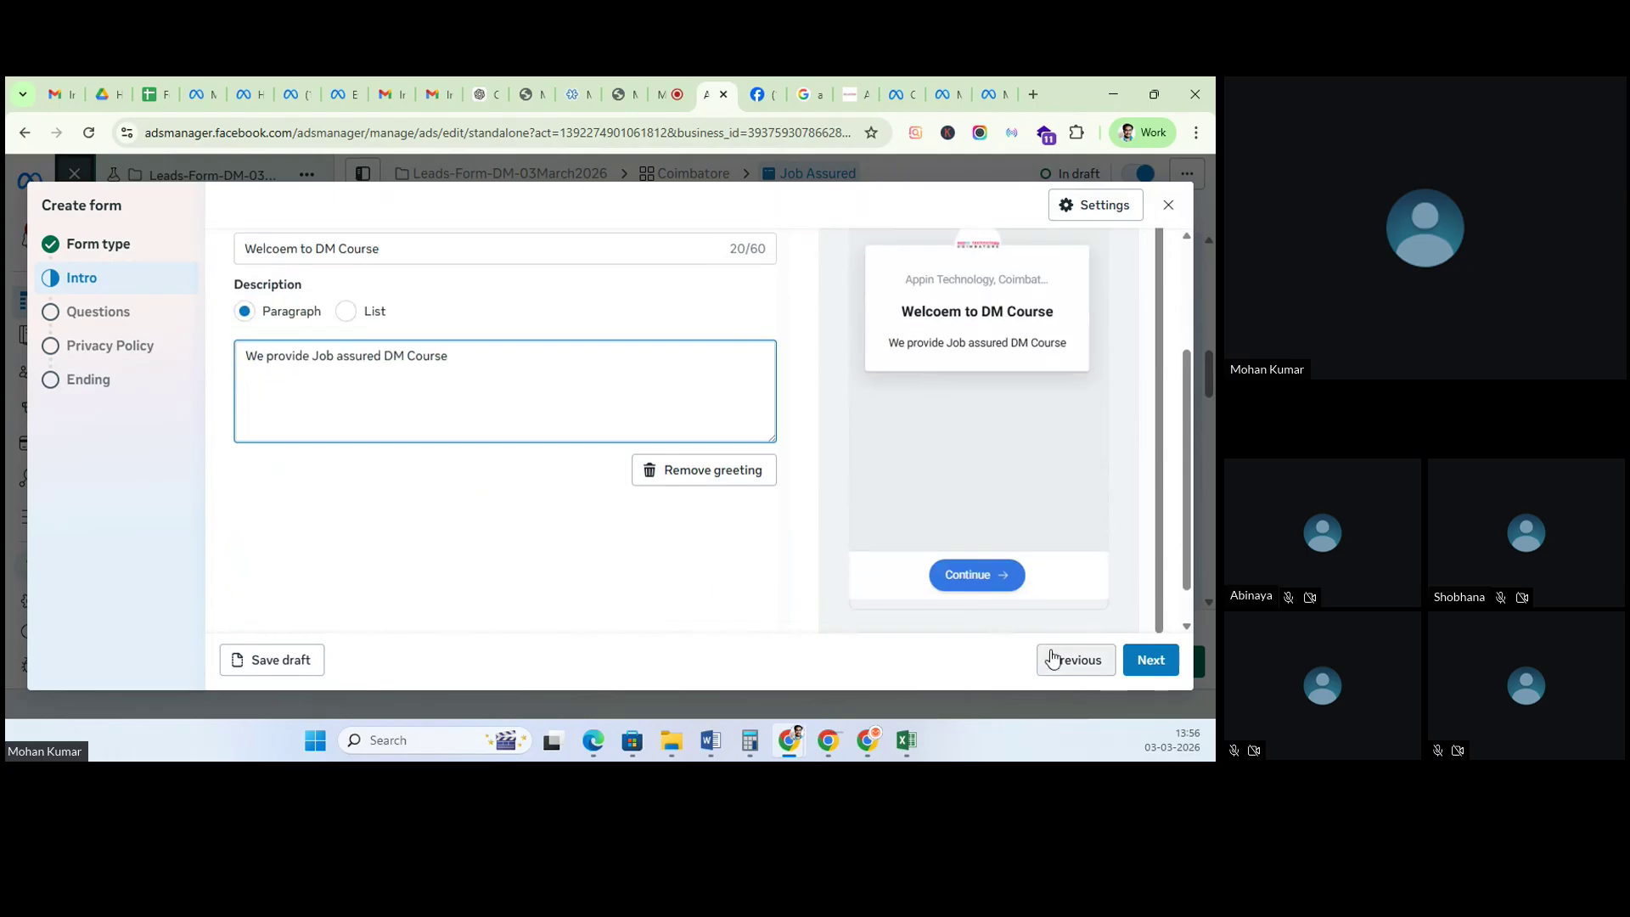
pyautogui.click(1151, 660)
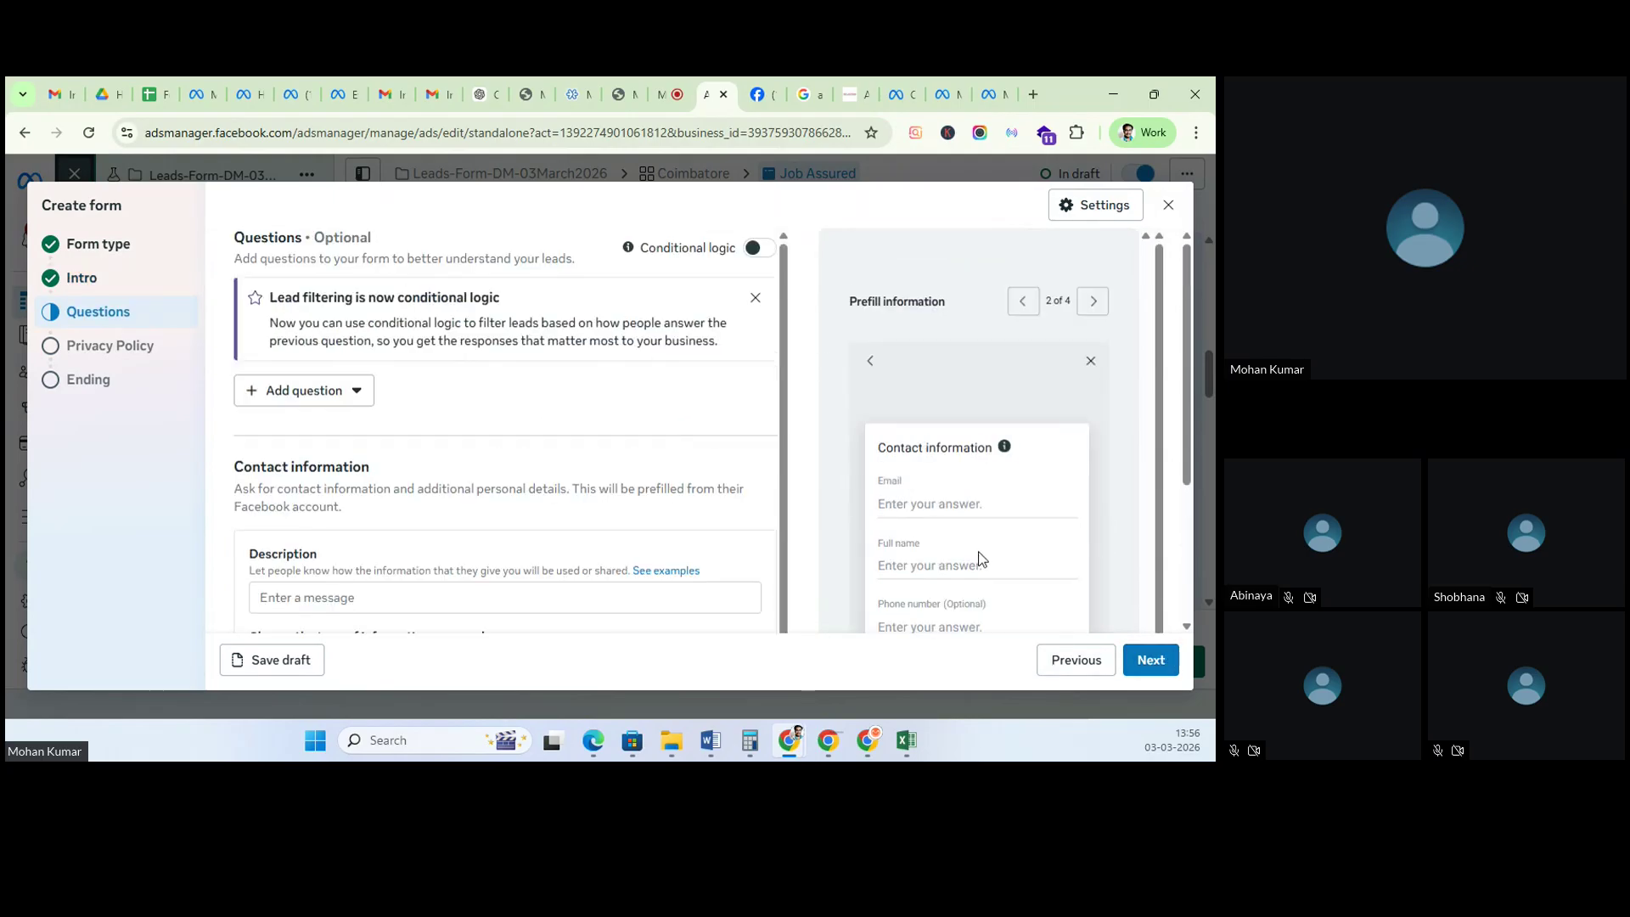
# Step: In the contact information, move Full name above Email and make Phone number a required field
pyautogui.scroll(-1, 955, 582)
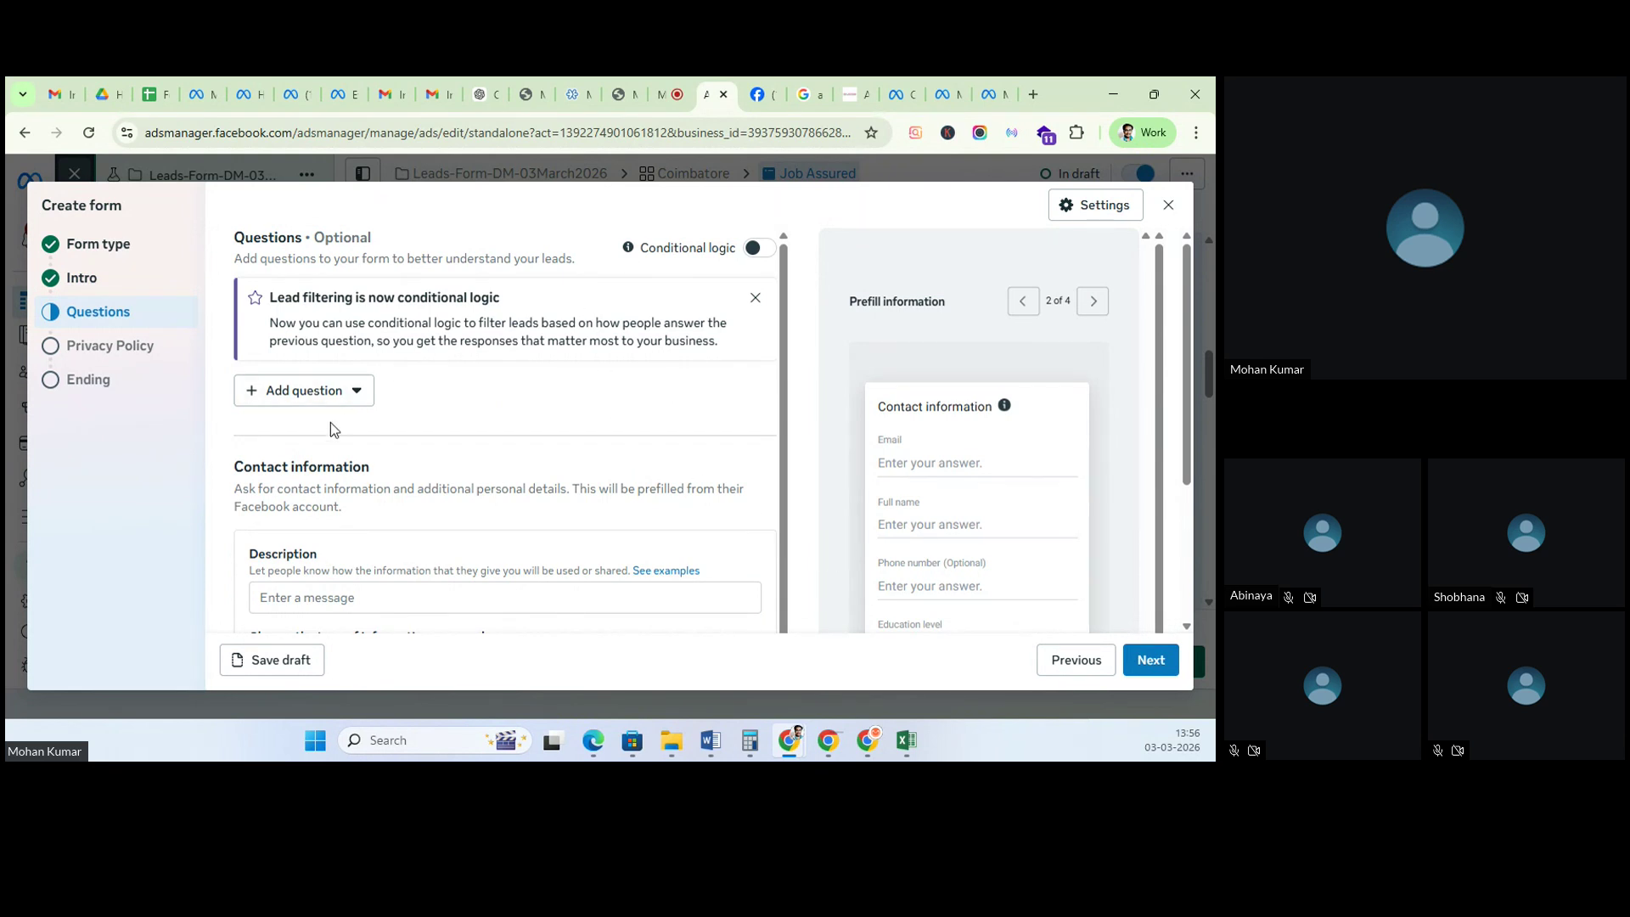
pyautogui.scroll(-2, 326, 528)
pyautogui.scroll(-1, 329, 598)
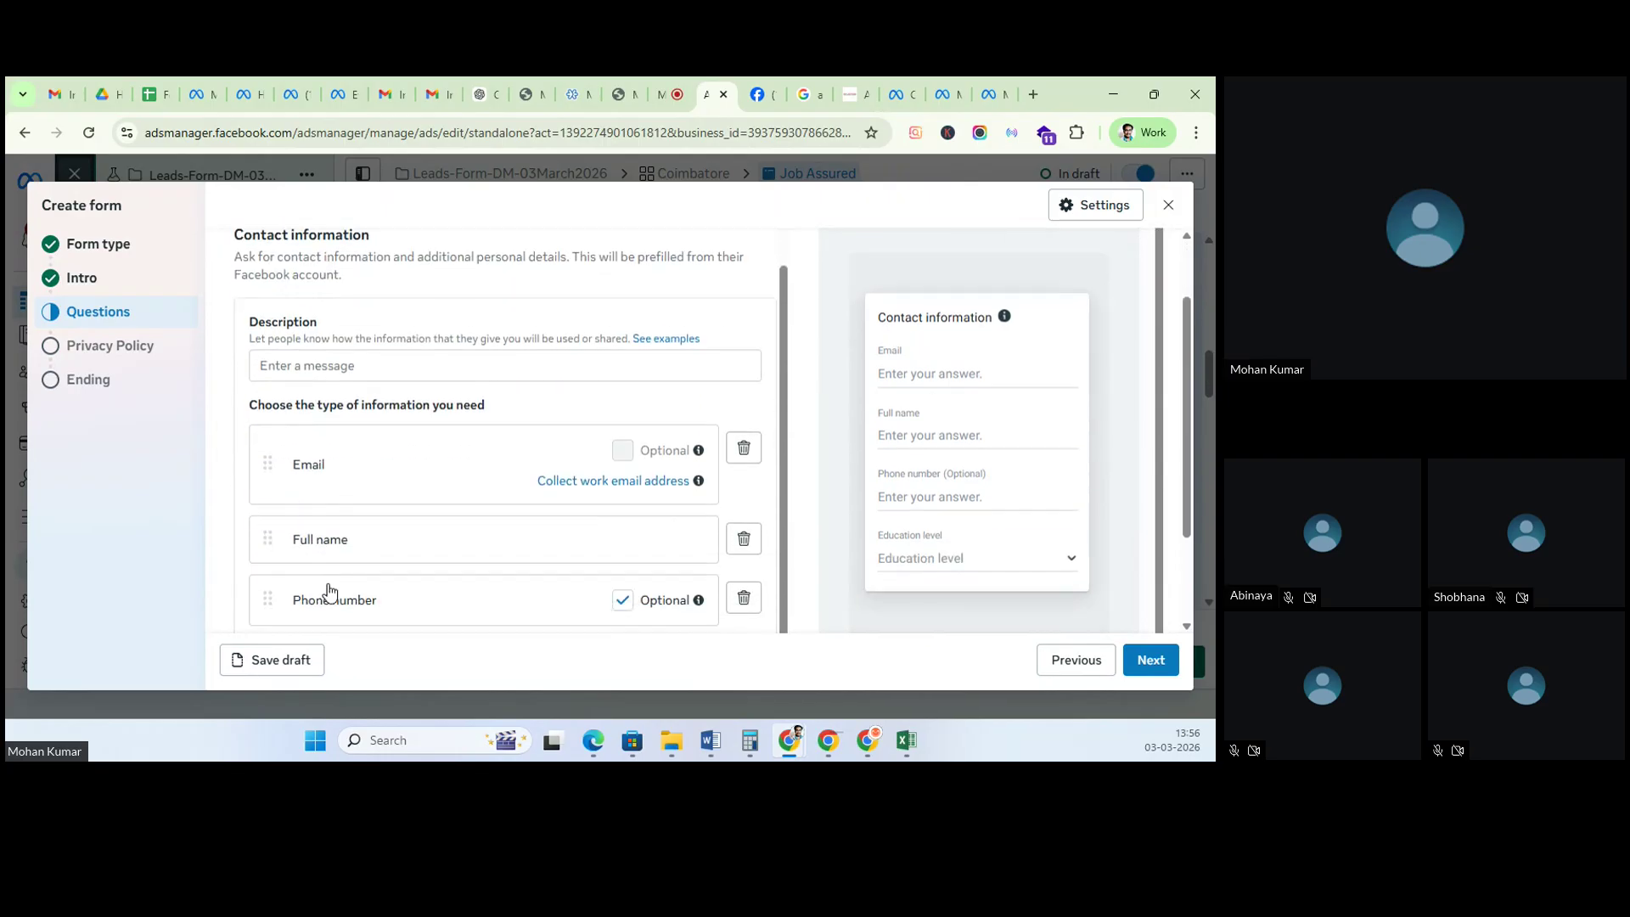
pyautogui.moveTo(275, 553); pyautogui.dragTo(266, 450)
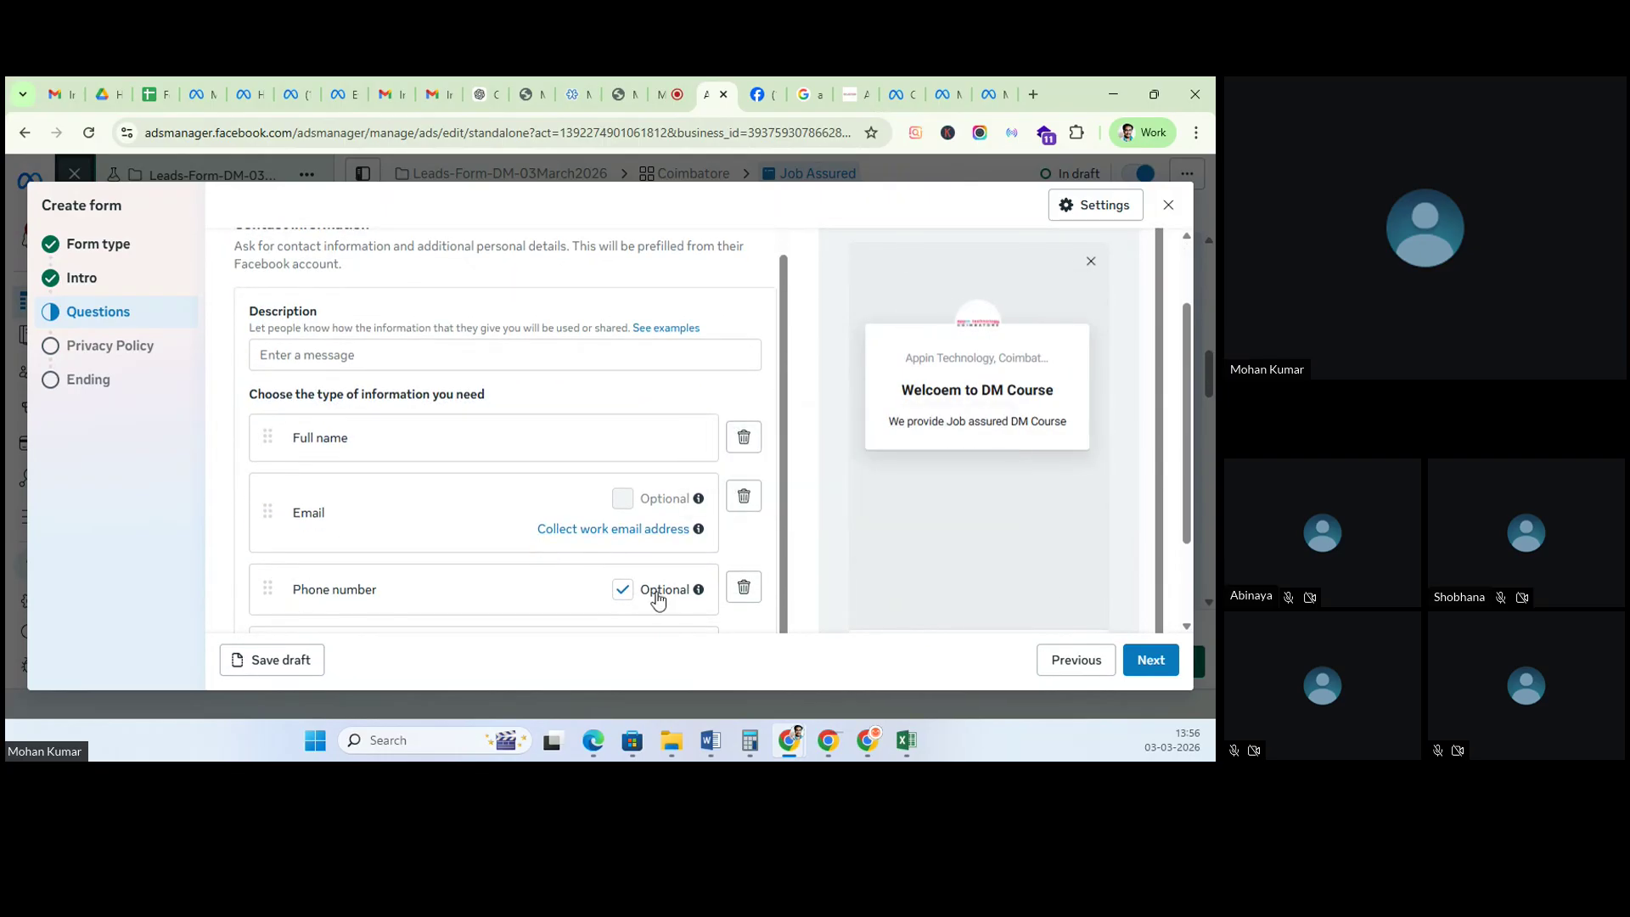
pyautogui.click(622, 590)
# Step: Replace the Email and Education level contact fields with a City field
pyautogui.click(742, 498)
pyautogui.scroll(-1, 546, 527)
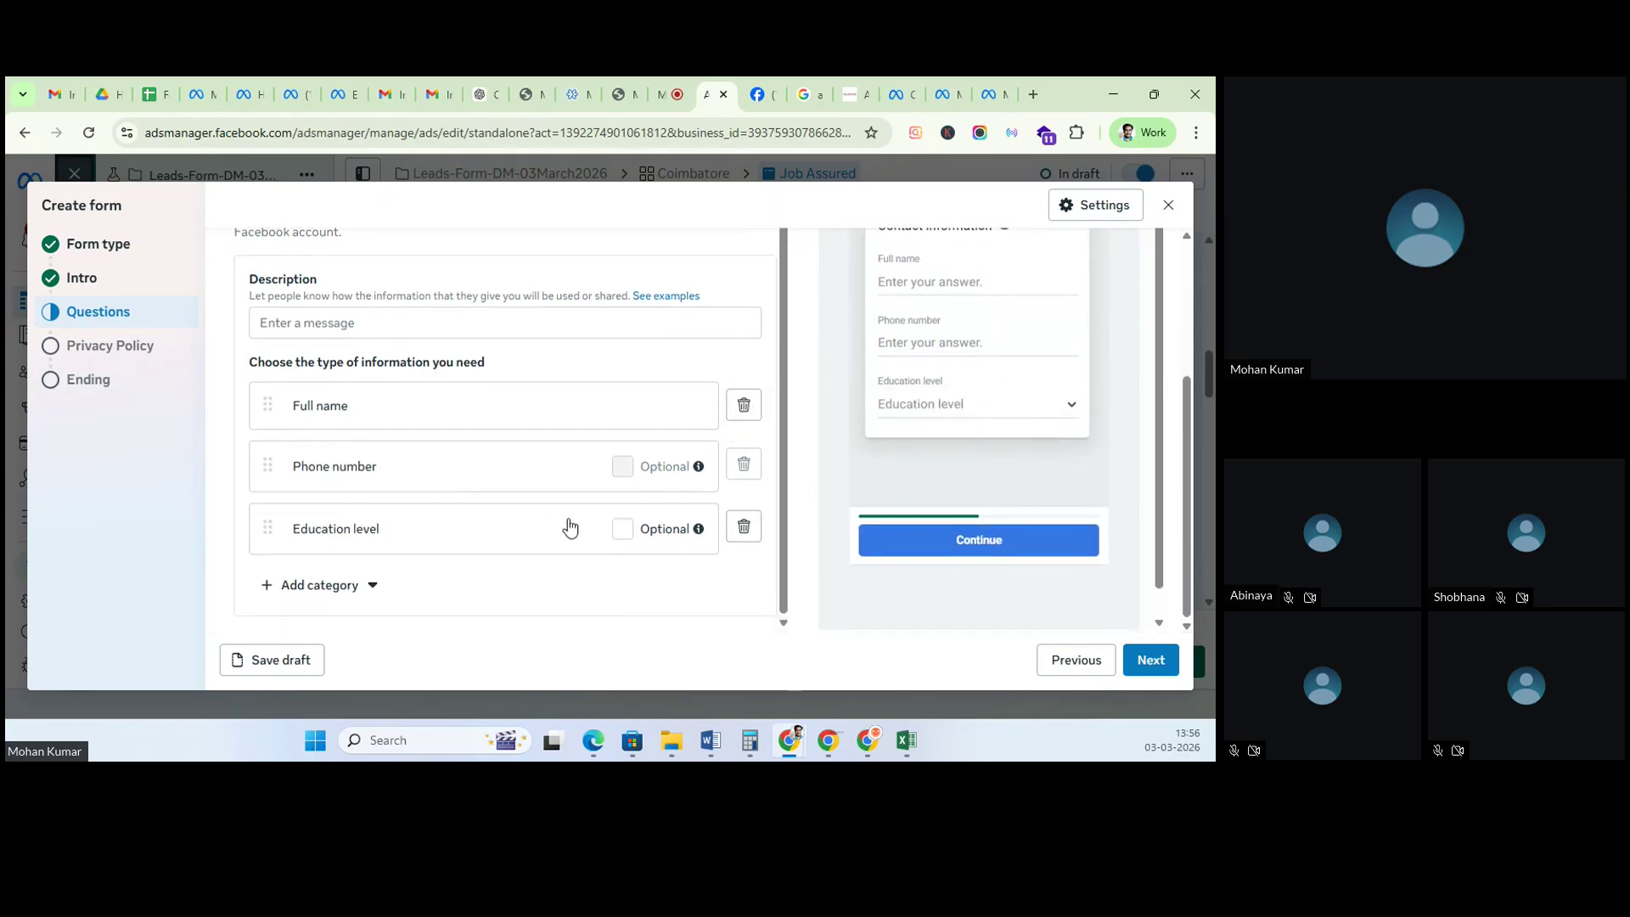
pyautogui.click(745, 535)
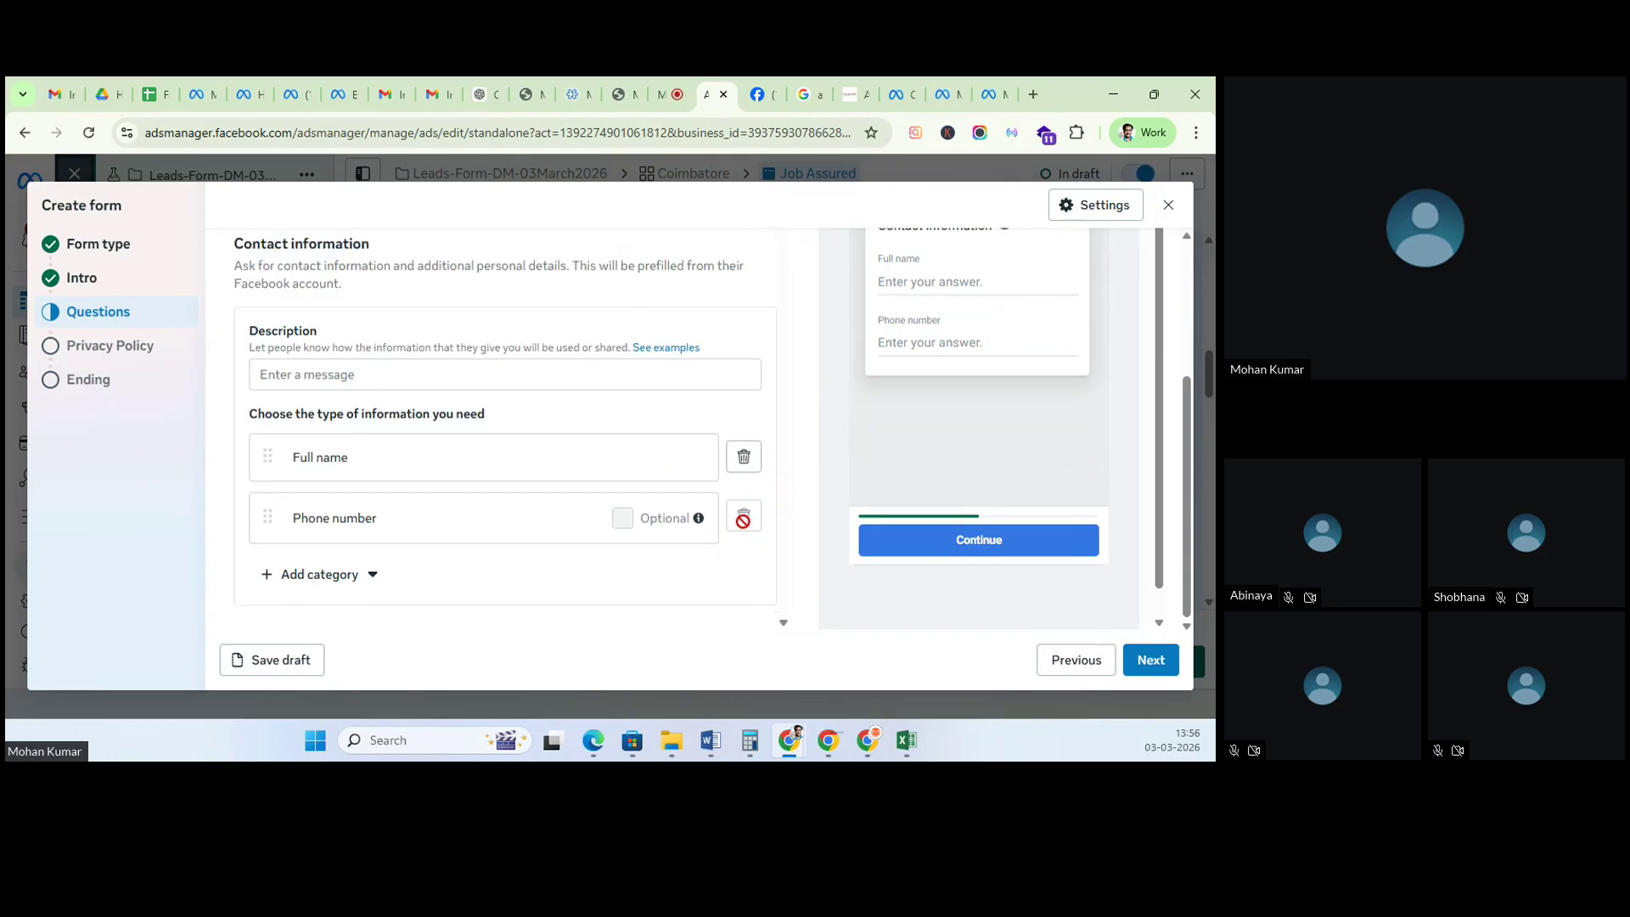
pyautogui.click(297, 585)
pyautogui.moveTo(284, 394)
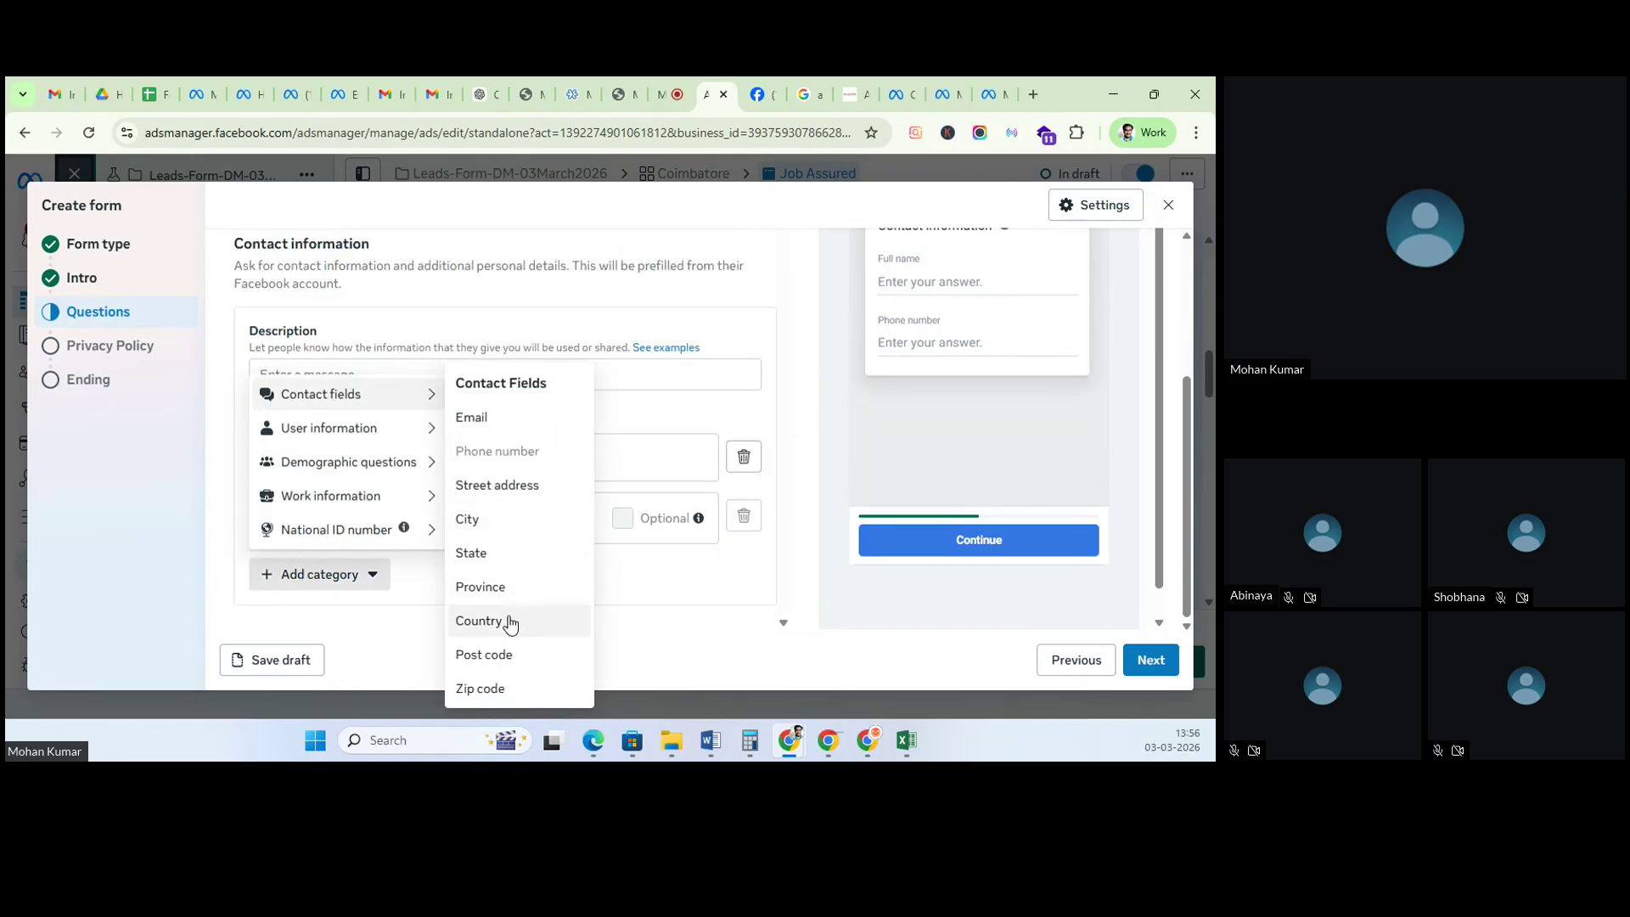
pyautogui.click(498, 521)
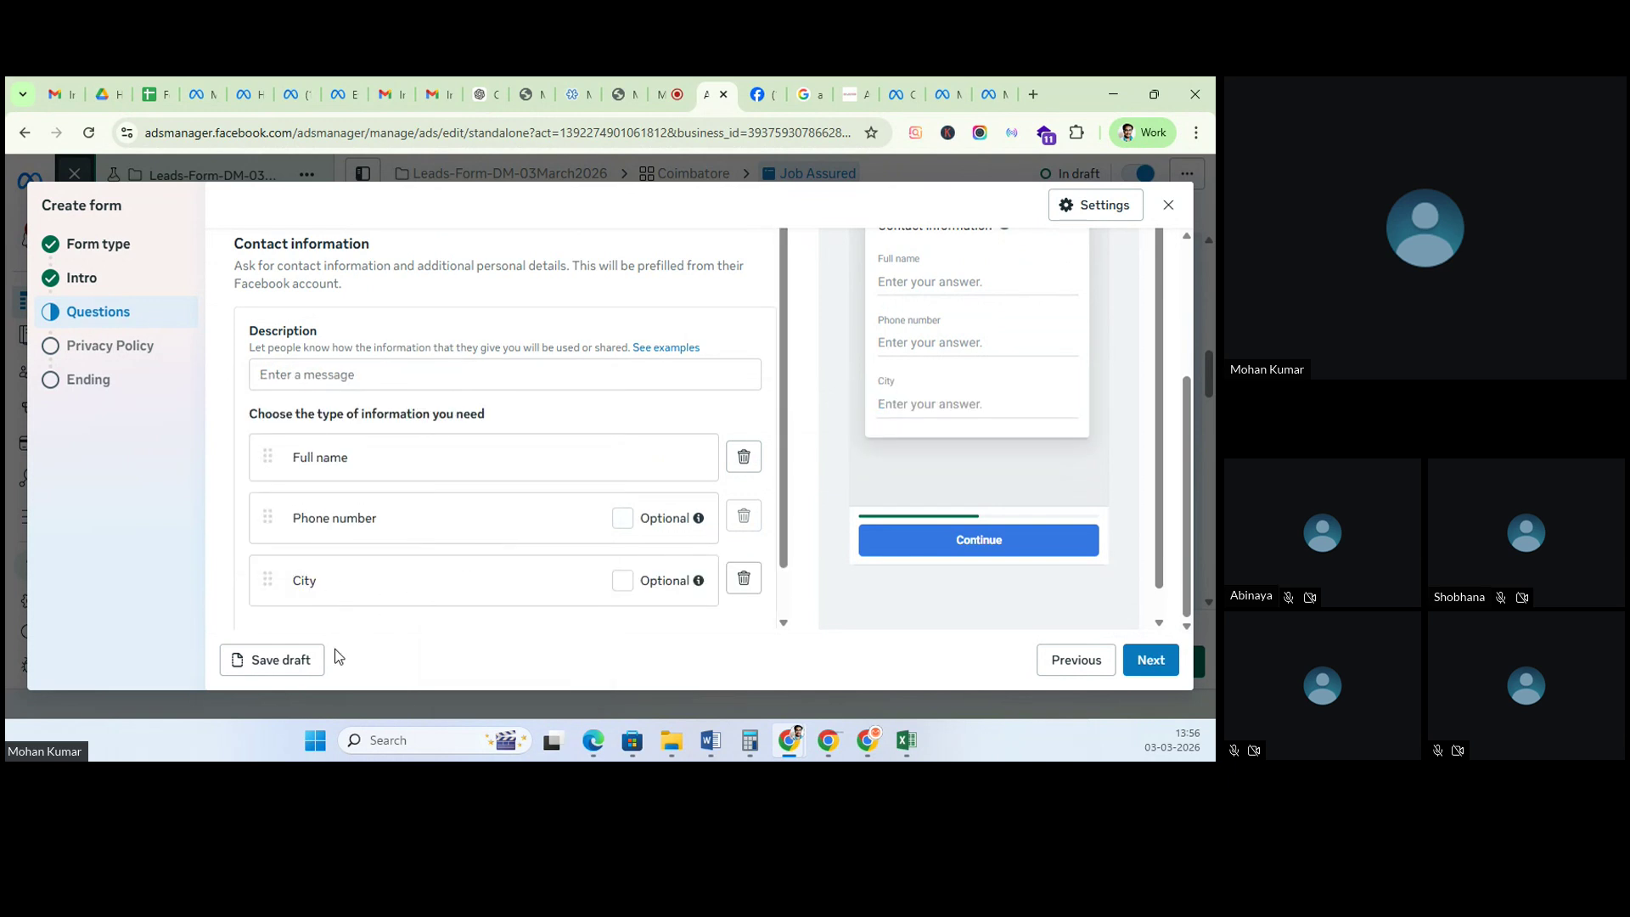
# Step: Add a multiple-choice question "Are you experinecde in DM" with the answers "Yes" and "No"
pyautogui.scroll(3, 953, 420)
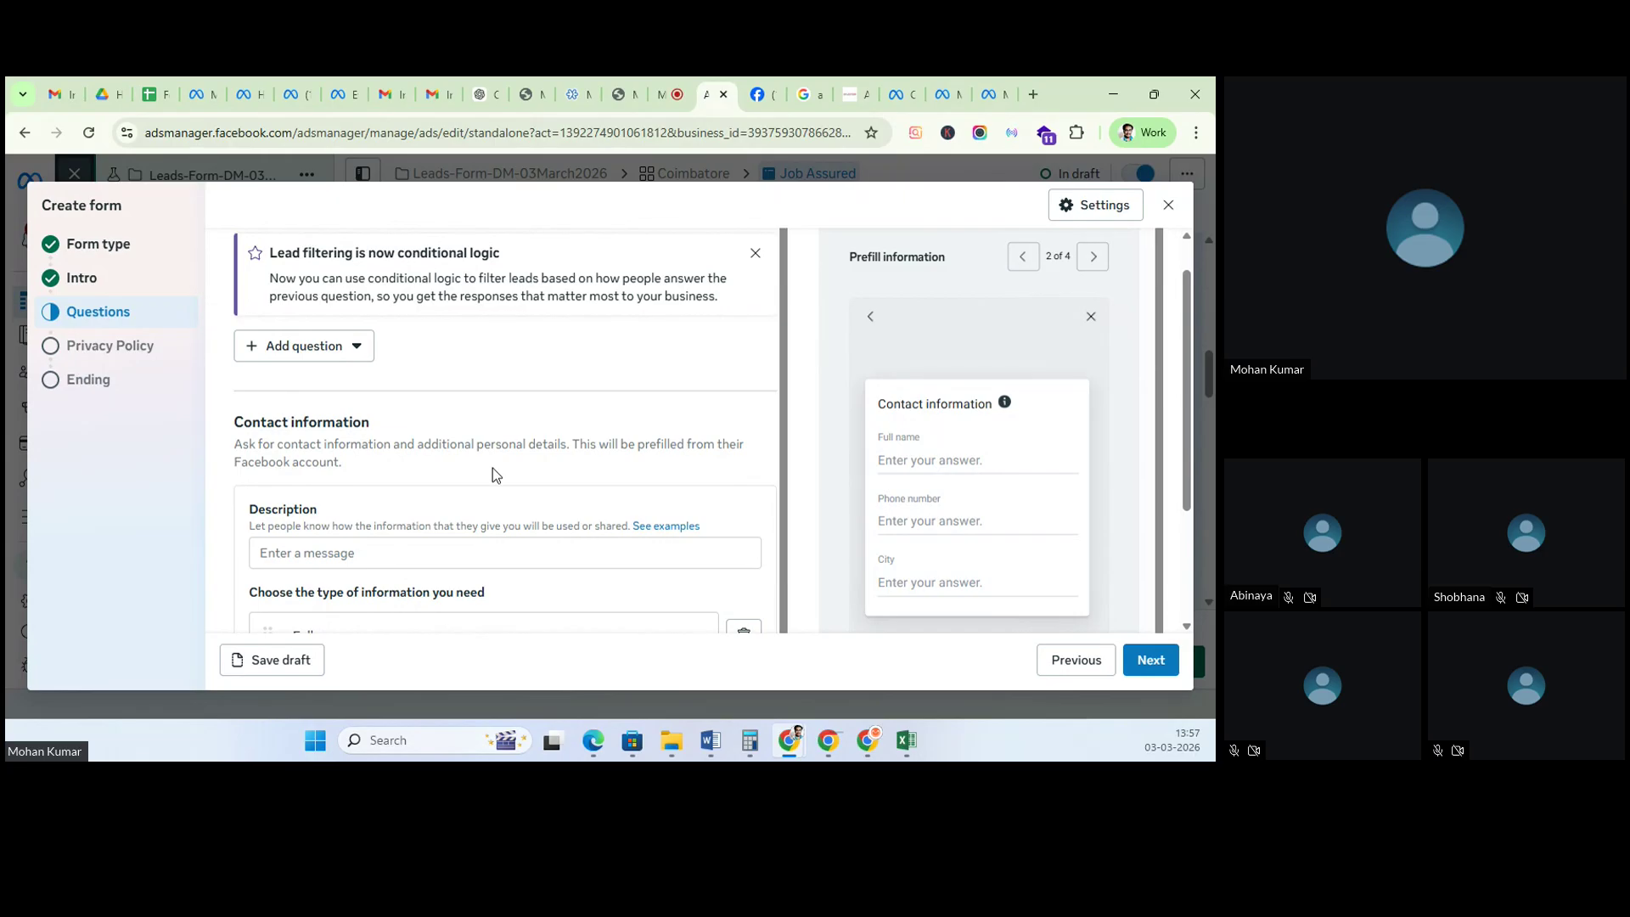
pyautogui.scroll(1, 492, 467)
pyautogui.click(354, 390)
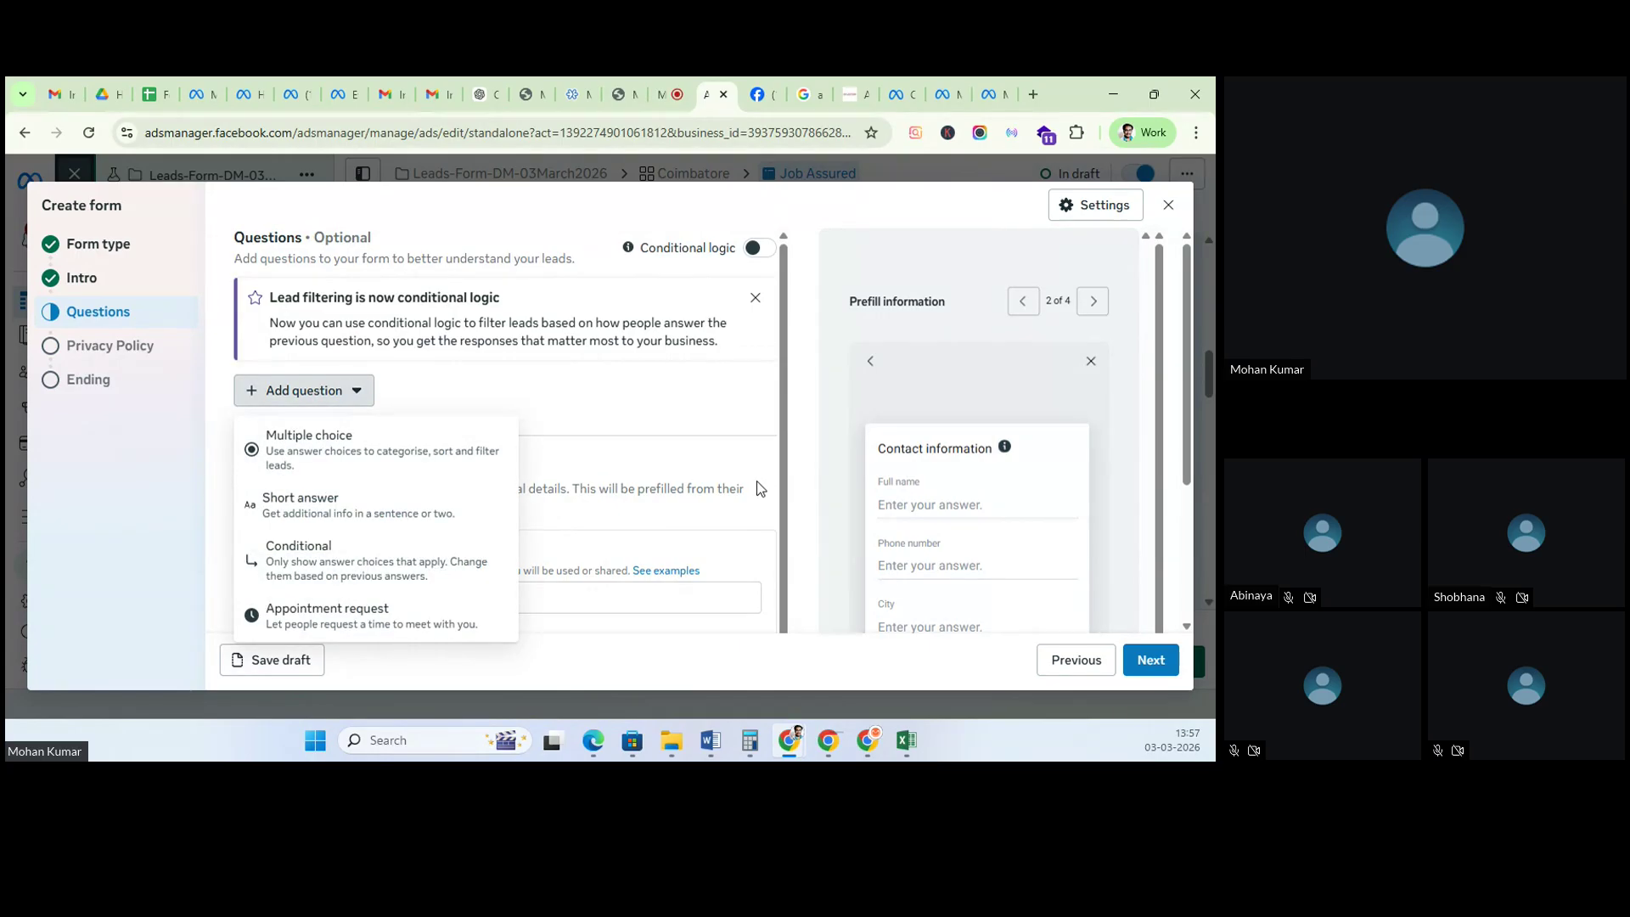
pyautogui.click(321, 464)
pyautogui.write('Are you experinecde in DM')
pyautogui.click(336, 523)
pyautogui.write('Yes')
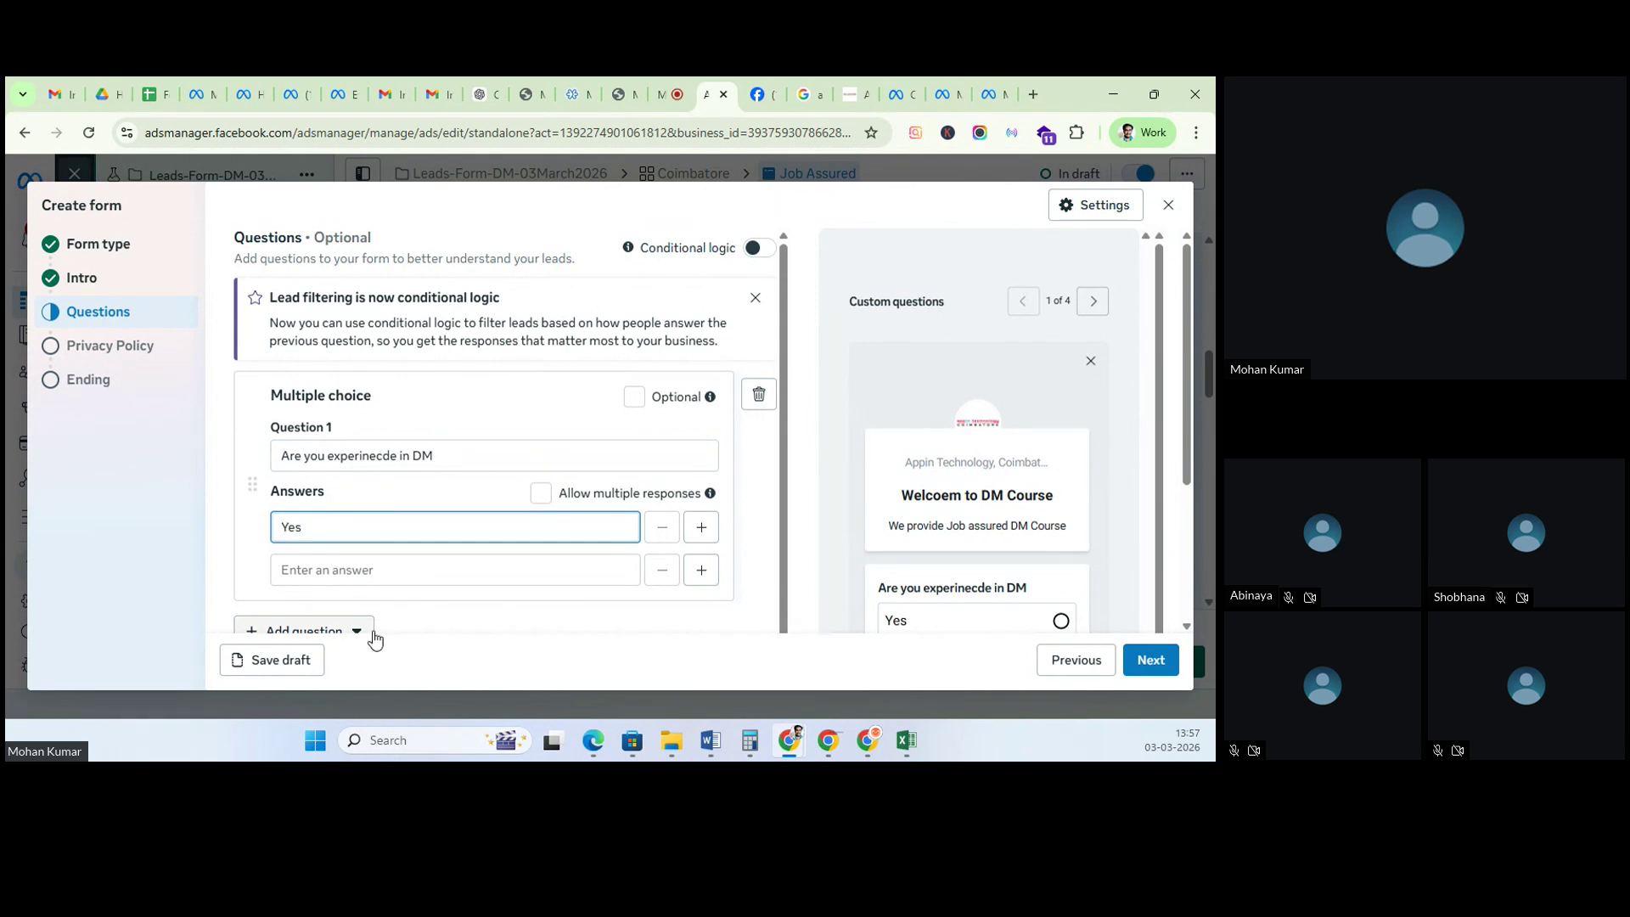
pyautogui.click(402, 571)
pyautogui.write('No')
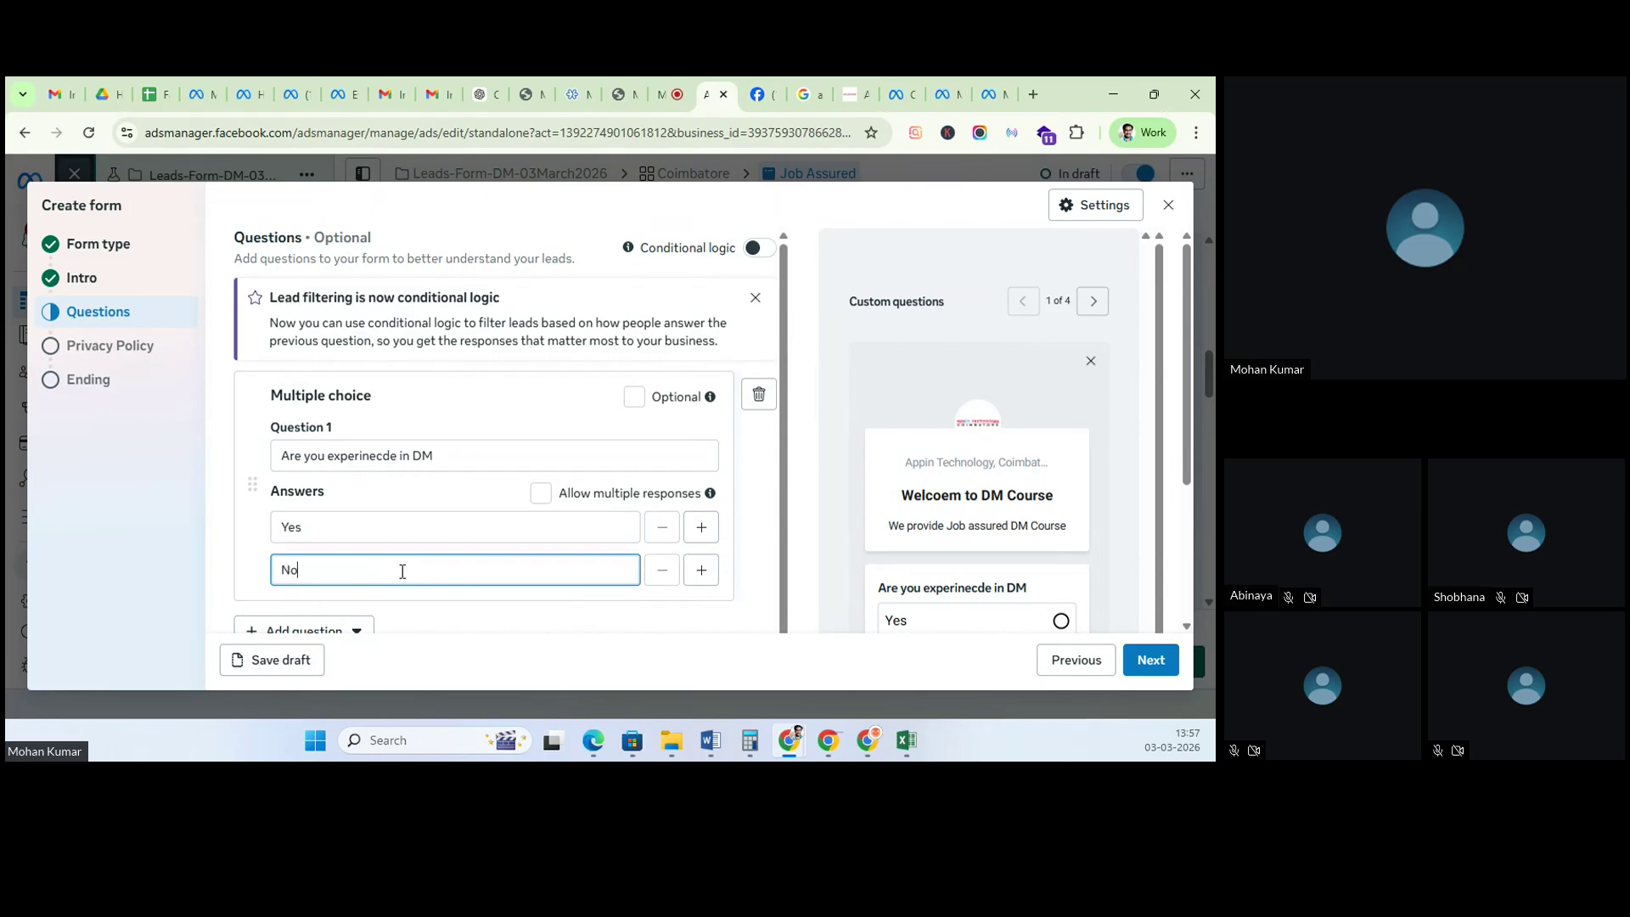
pyautogui.click(738, 442)
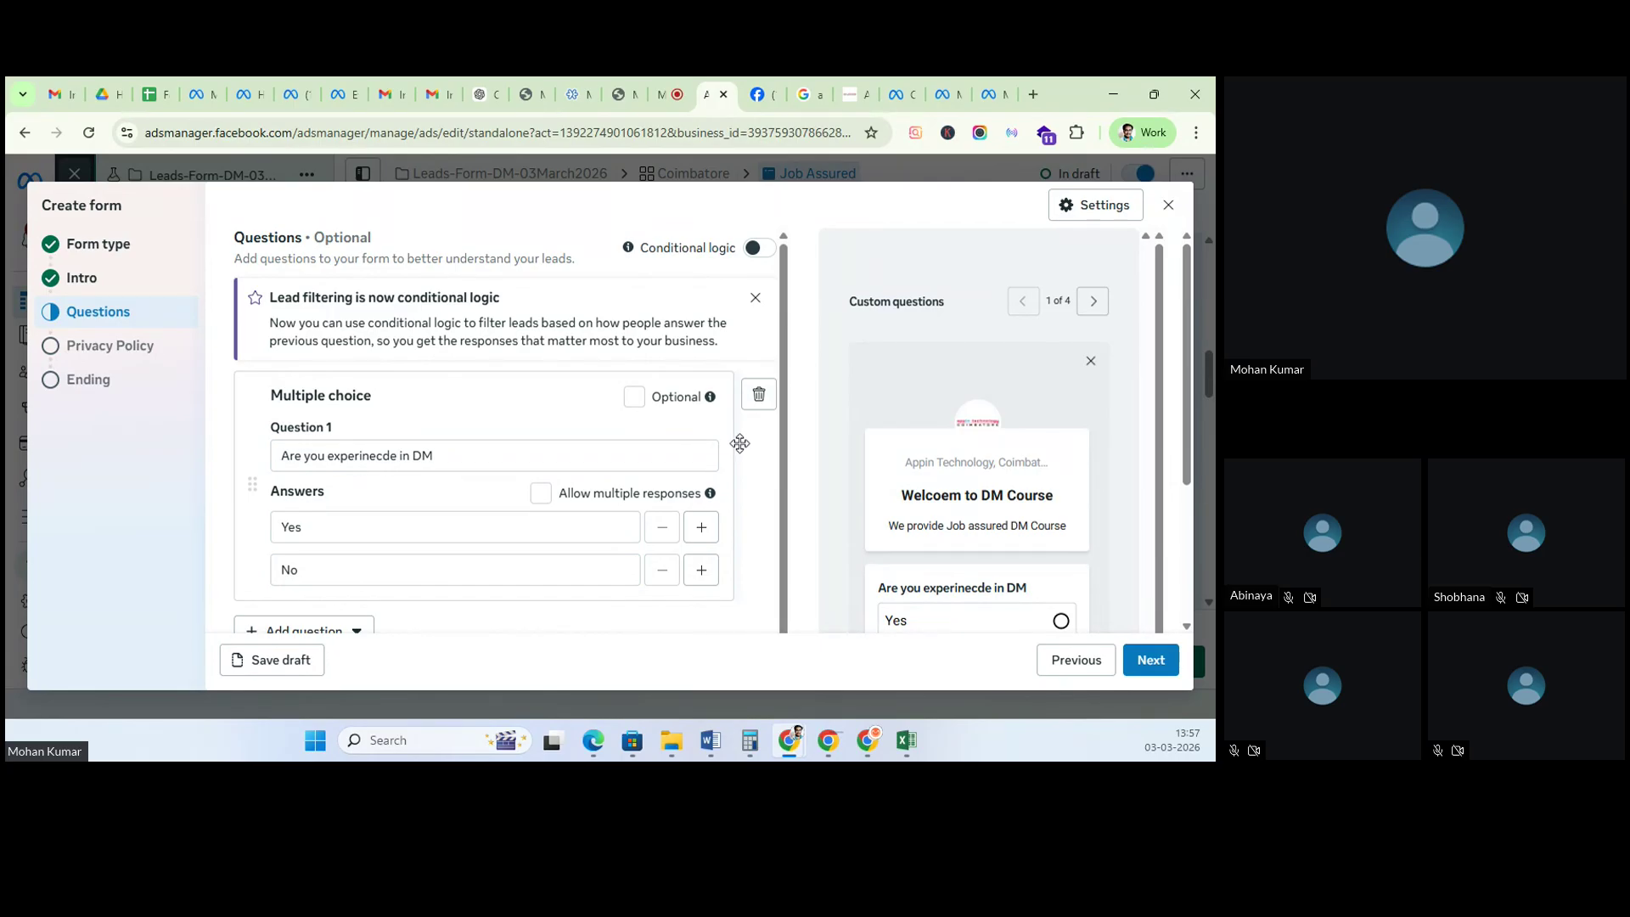
# Step: Add a short-answer question reading "Whcibh lcoation ure residing" below the multiple-choice question, without answer restrictions
pyautogui.scroll(-1, 669, 527)
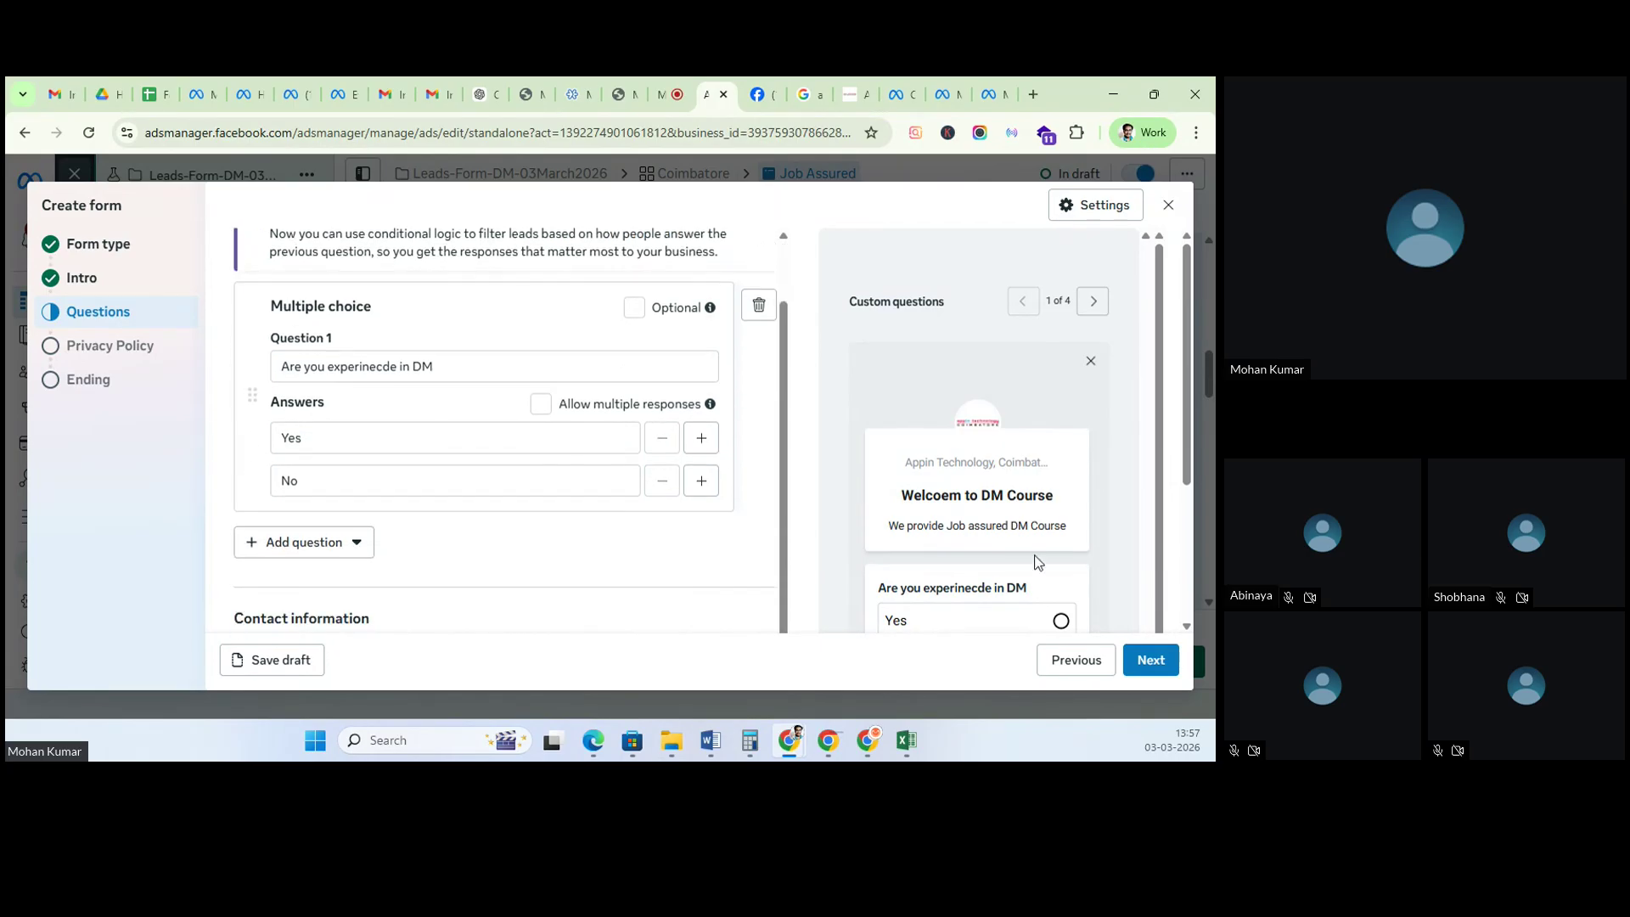
pyautogui.scroll(-1, 1033, 564)
pyautogui.scroll(-1, 1104, 511)
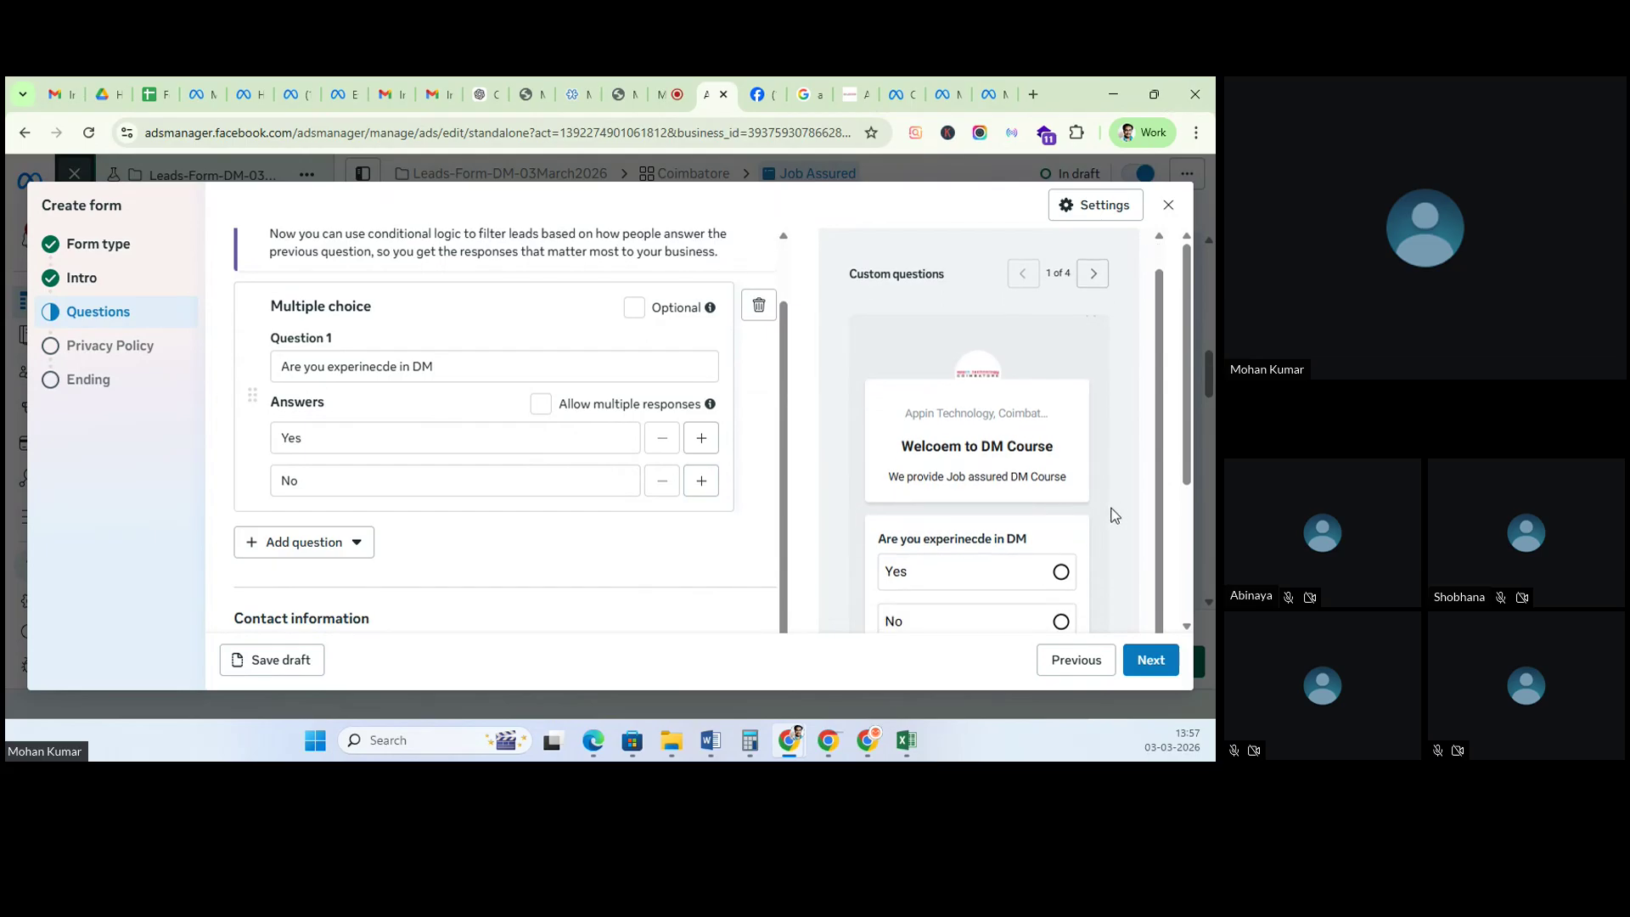
pyautogui.scroll(-3, 951, 555)
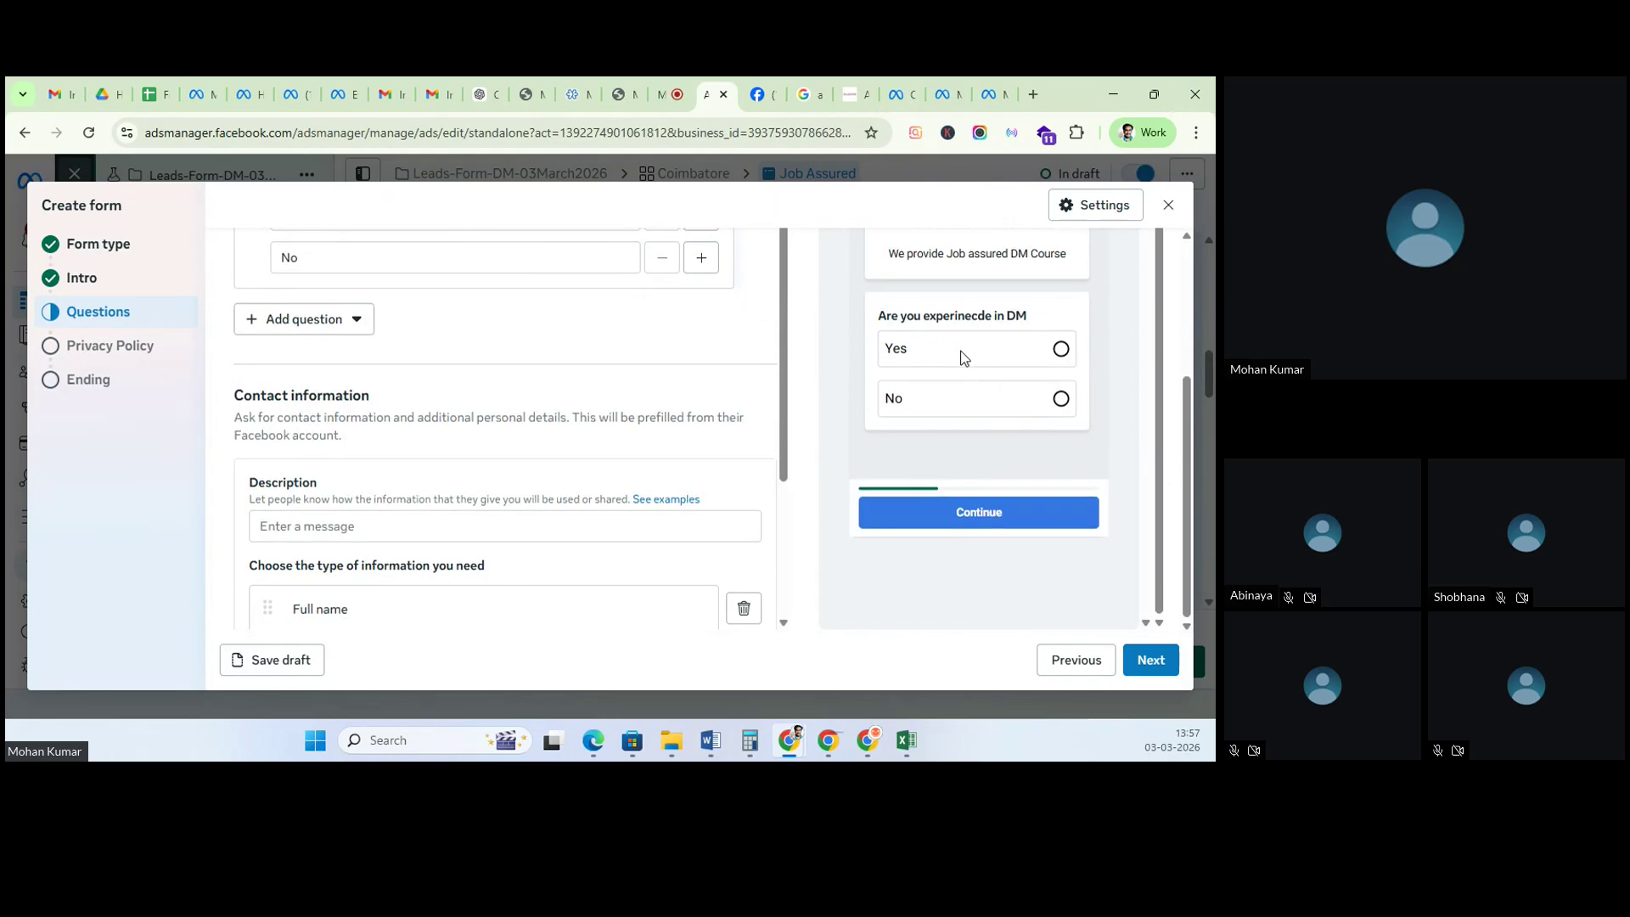
pyautogui.scroll(1, 965, 361)
pyautogui.scroll(2, 567, 287)
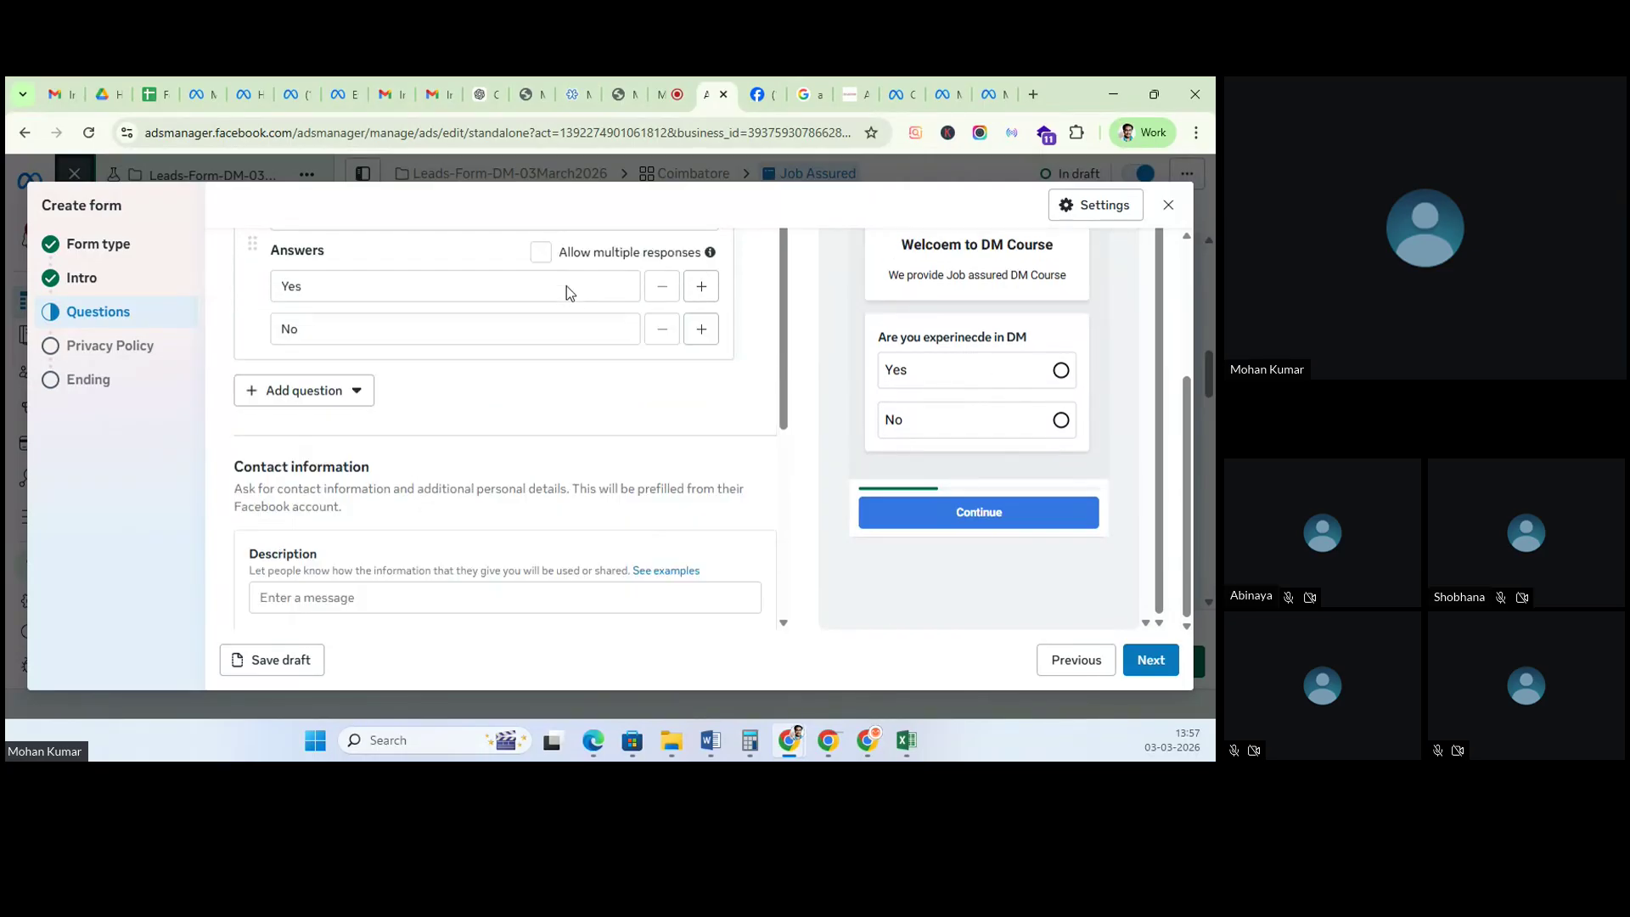
pyautogui.click(355, 410)
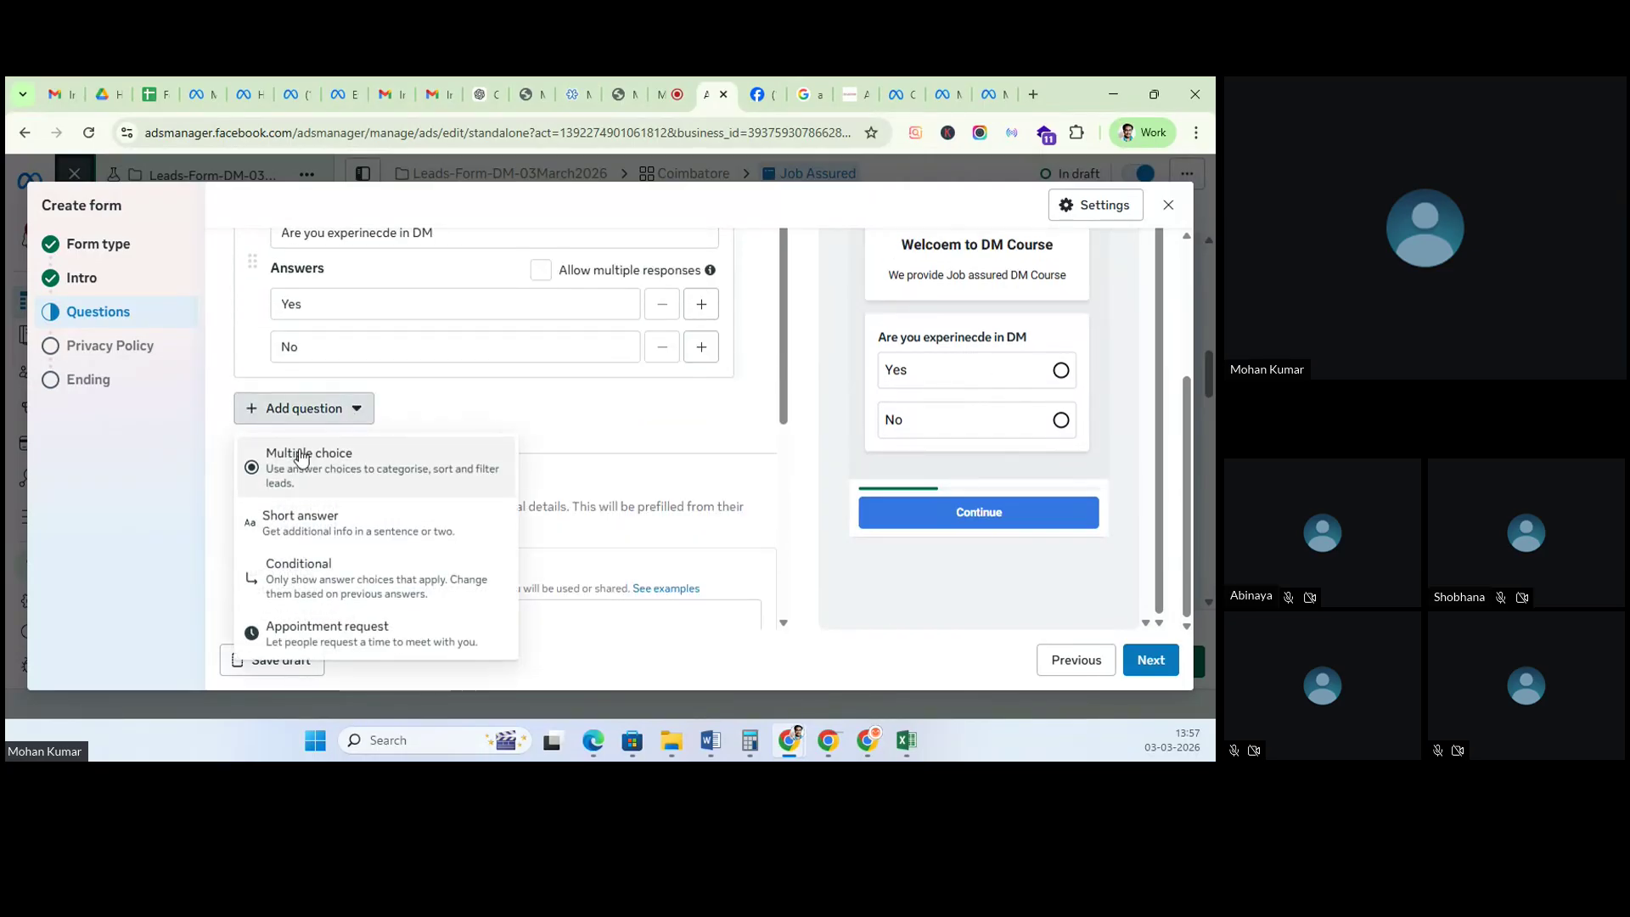
pyautogui.click(312, 509)
pyautogui.write('Wh')
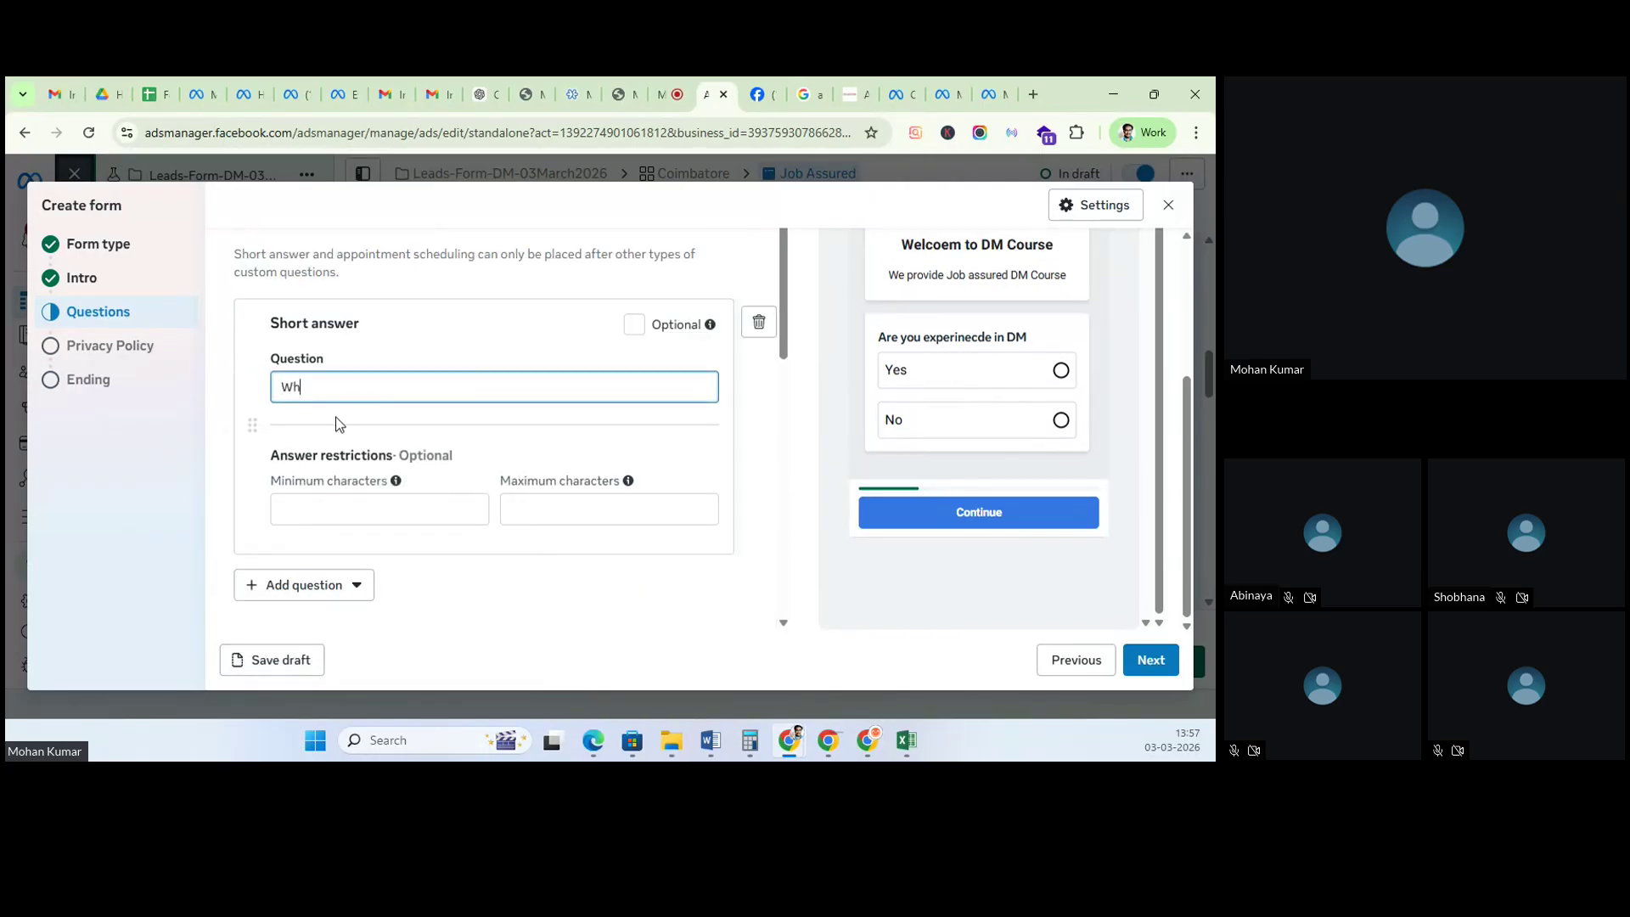
pyautogui.write('cibh lcoation ure residing')
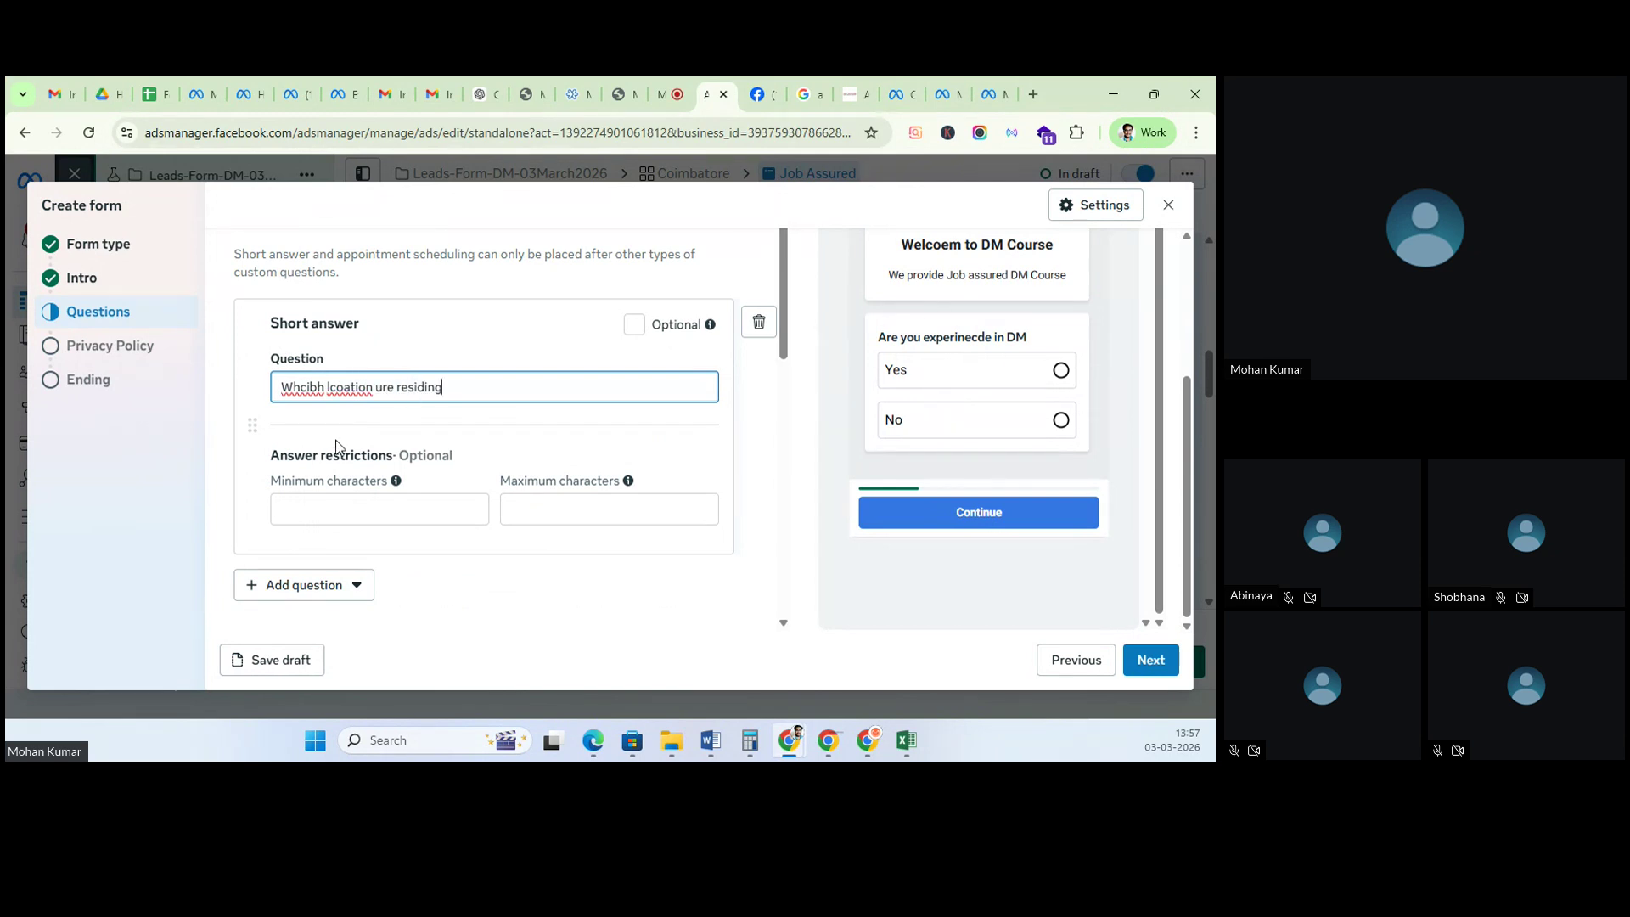
pyautogui.click(392, 434)
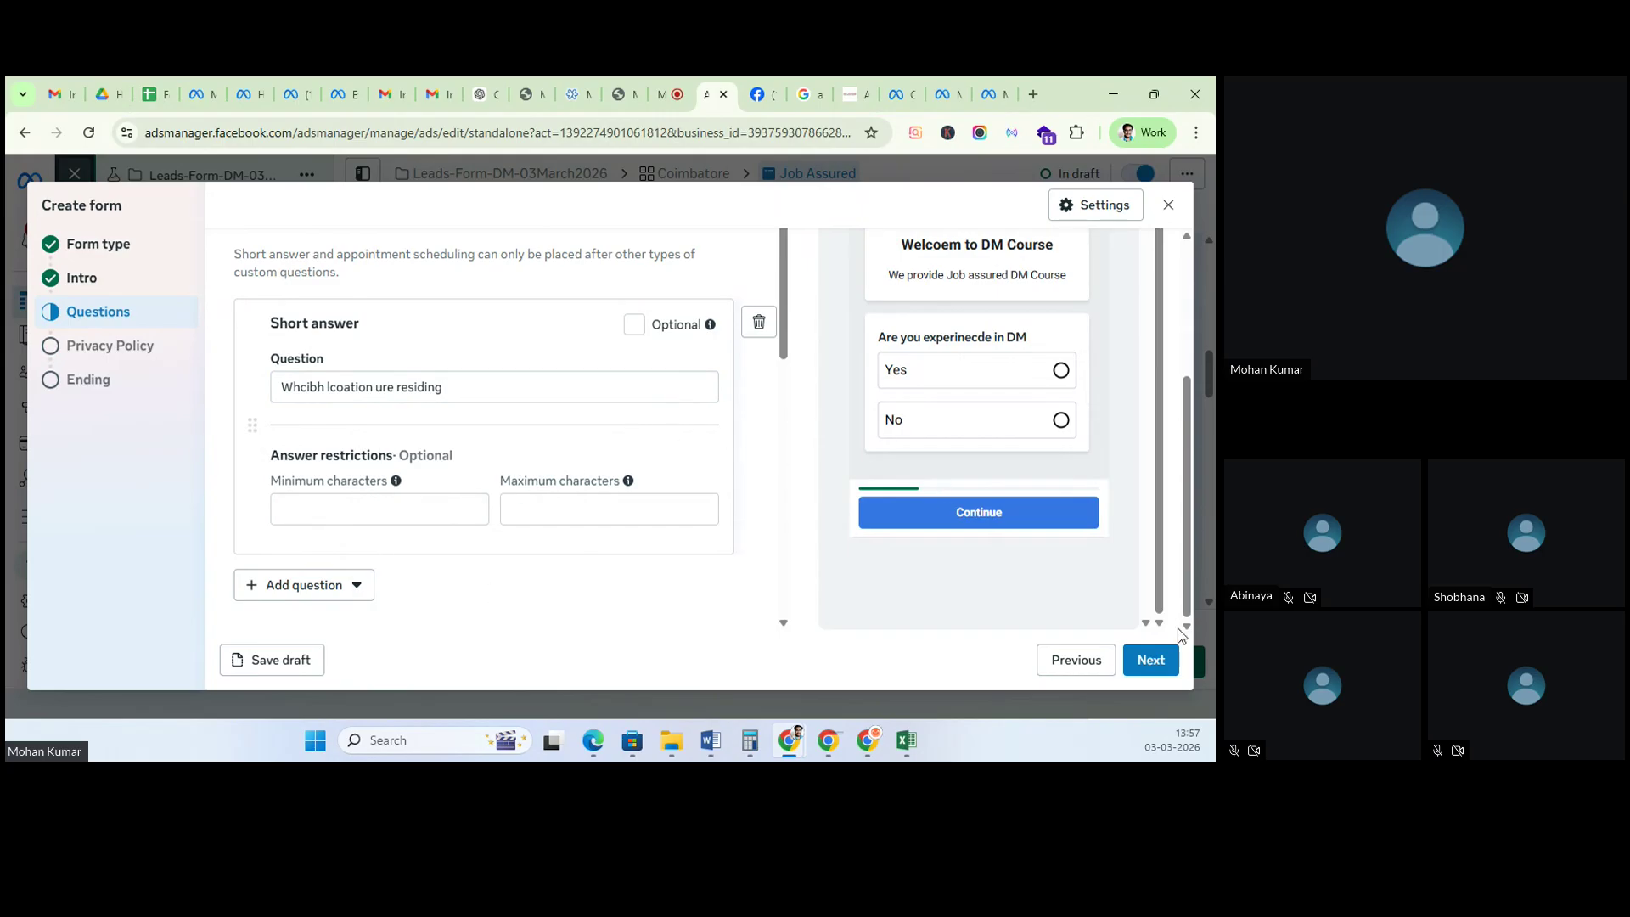
# Step: Review the two custom questions, the contact information fields and the form preview
pyautogui.scroll(1, 1067, 533)
pyautogui.scroll(5, 1078, 426)
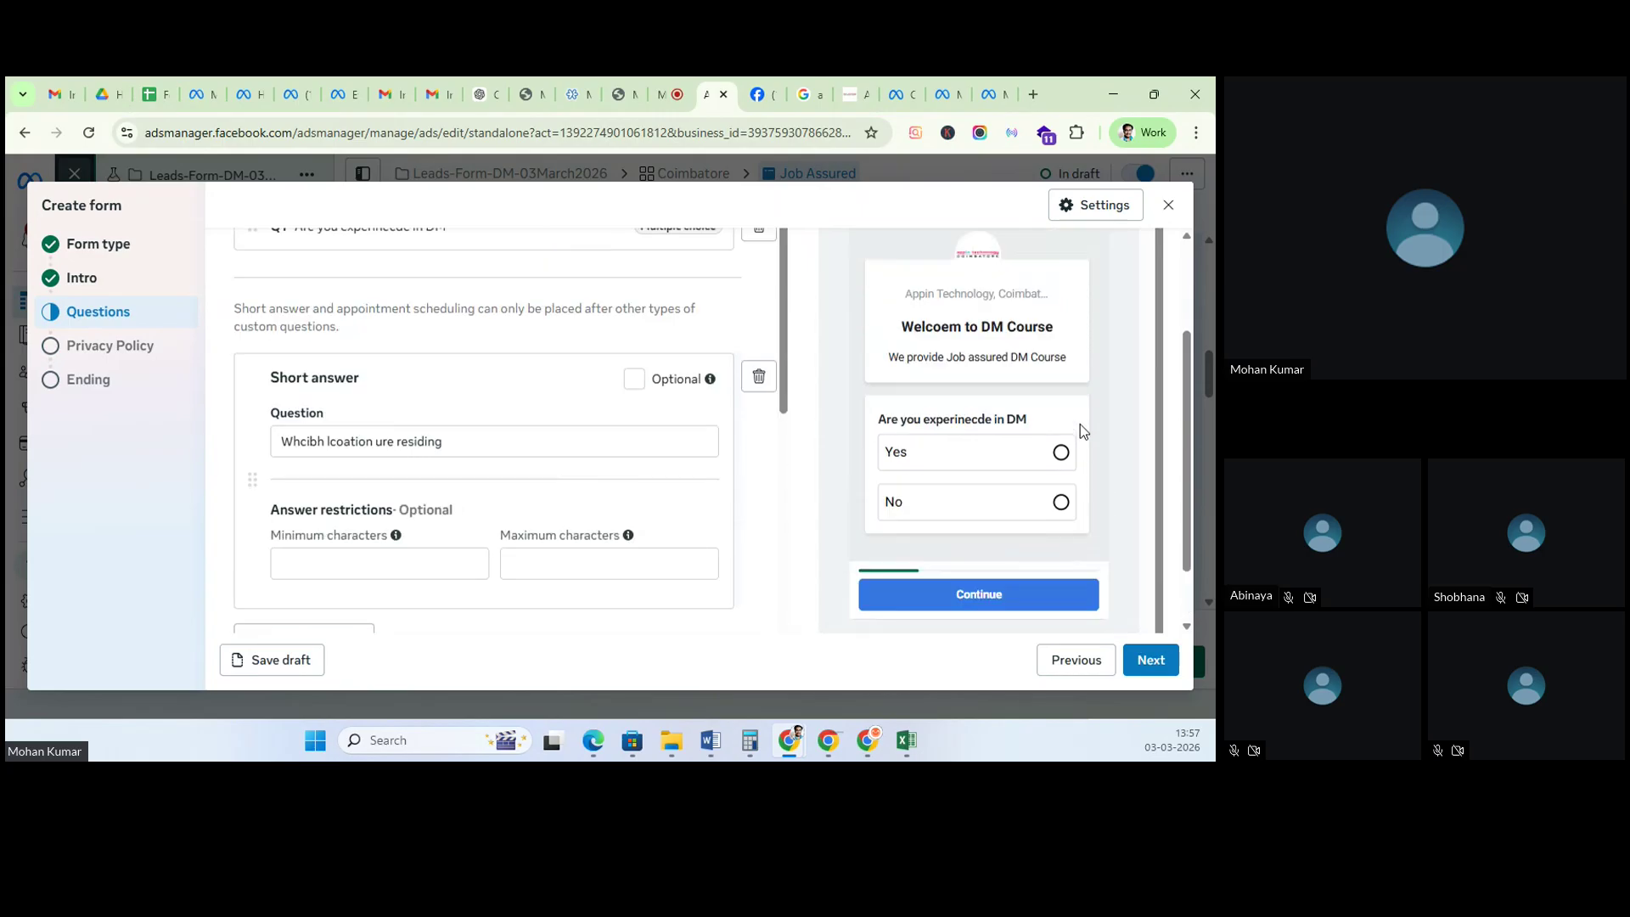
pyautogui.scroll(-3, 484, 450)
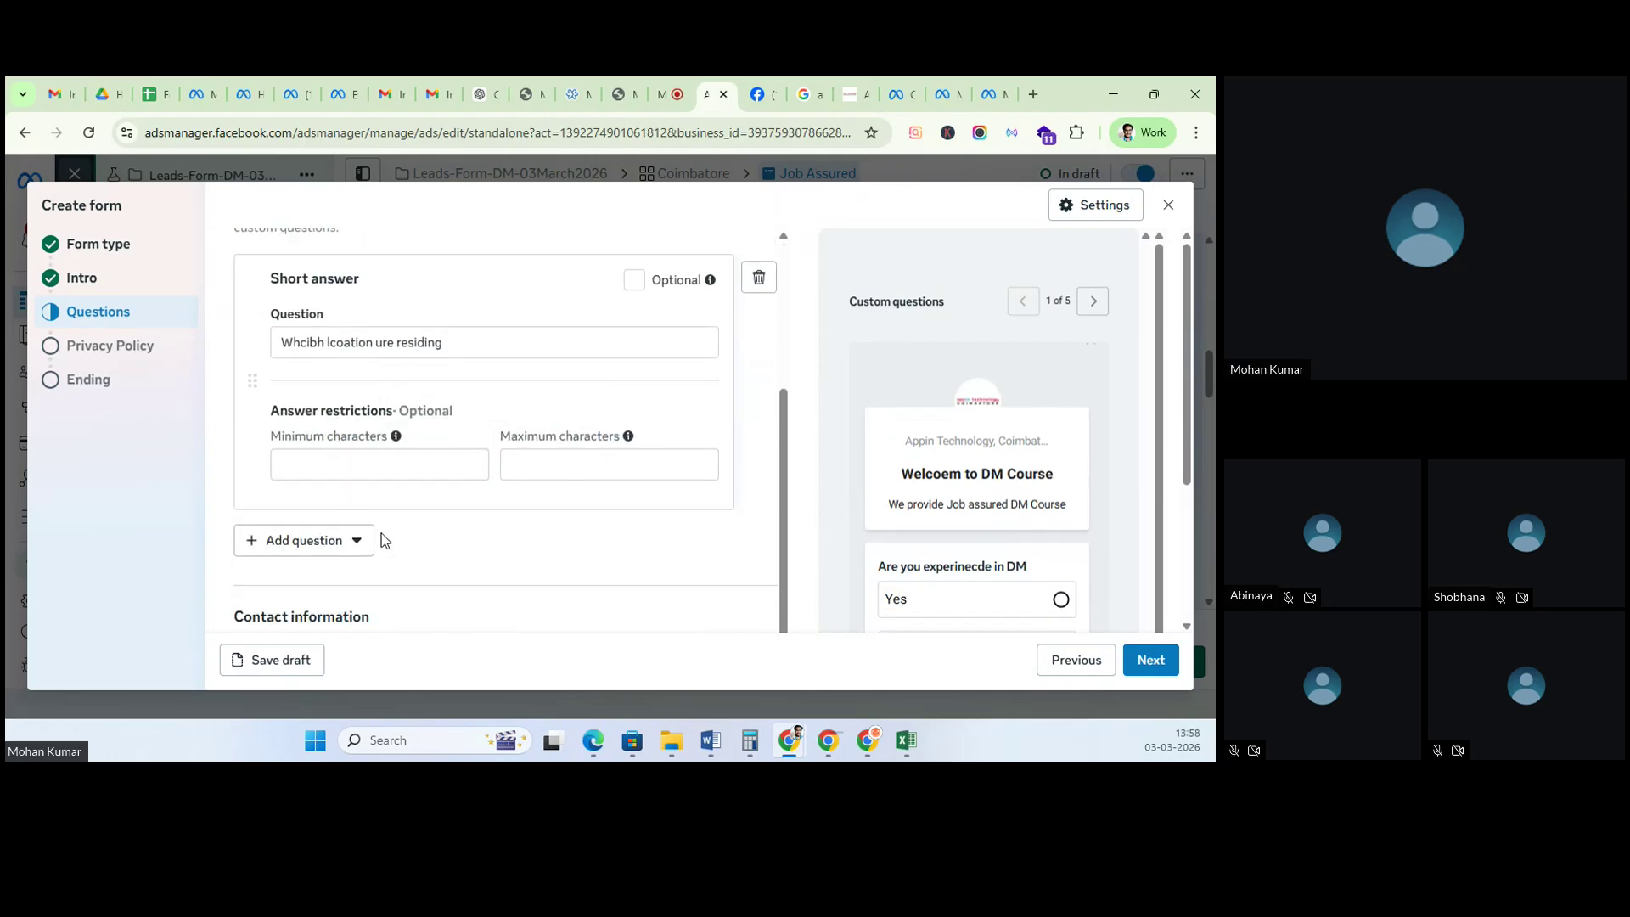
pyautogui.click(439, 536)
pyautogui.scroll(2, 373, 456)
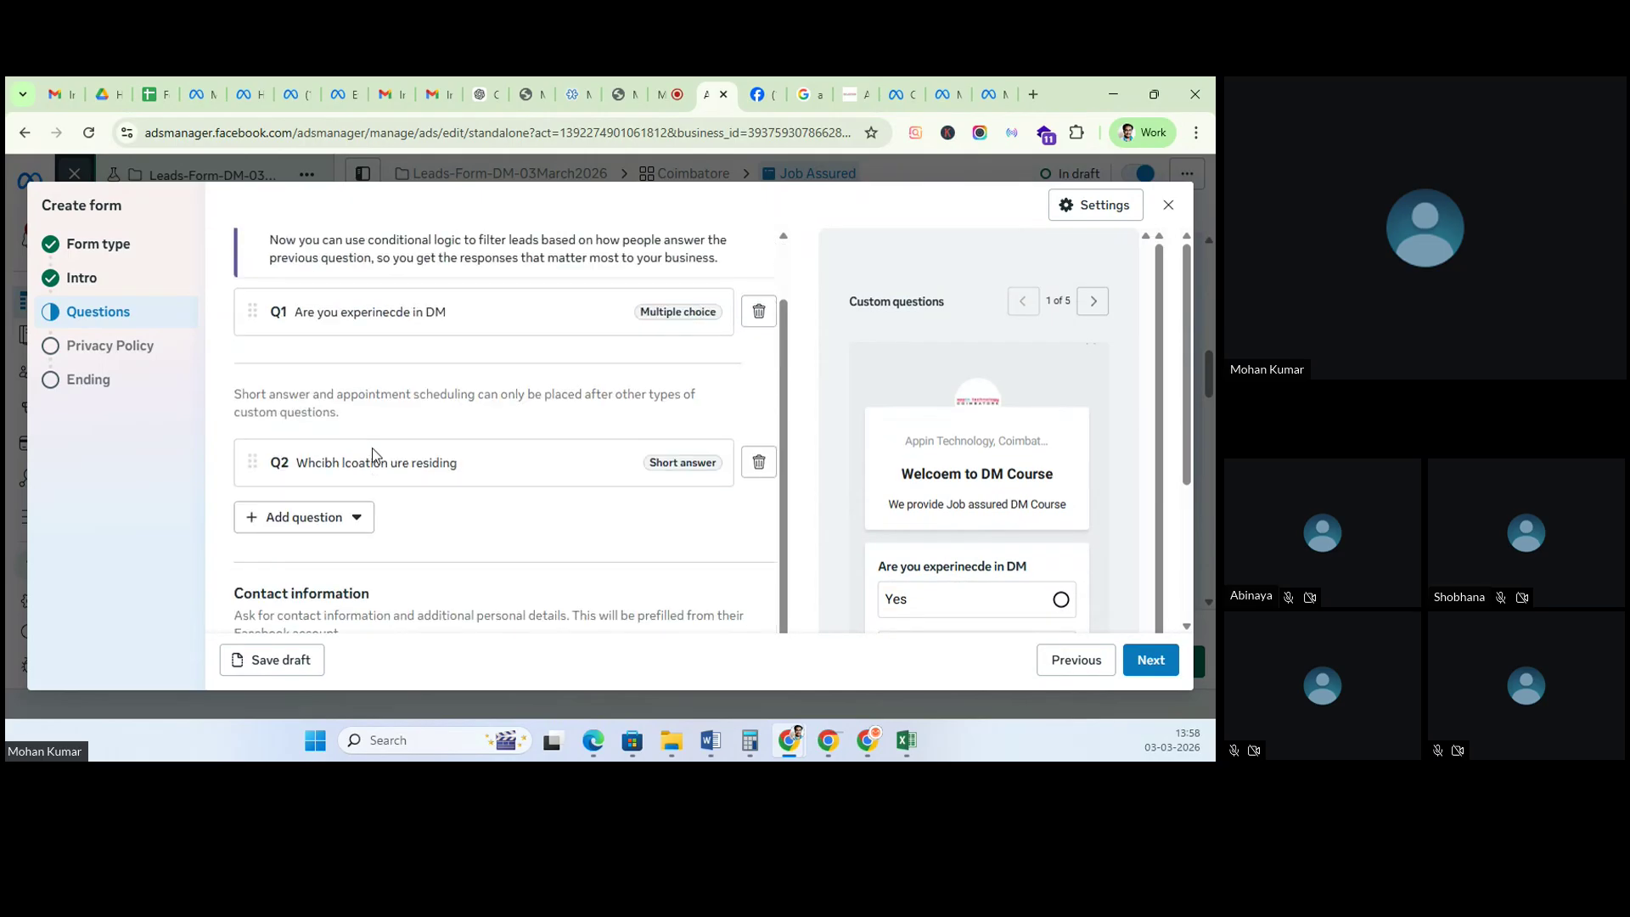
pyautogui.scroll(-1, 1066, 491)
pyautogui.scroll(-3, 1066, 533)
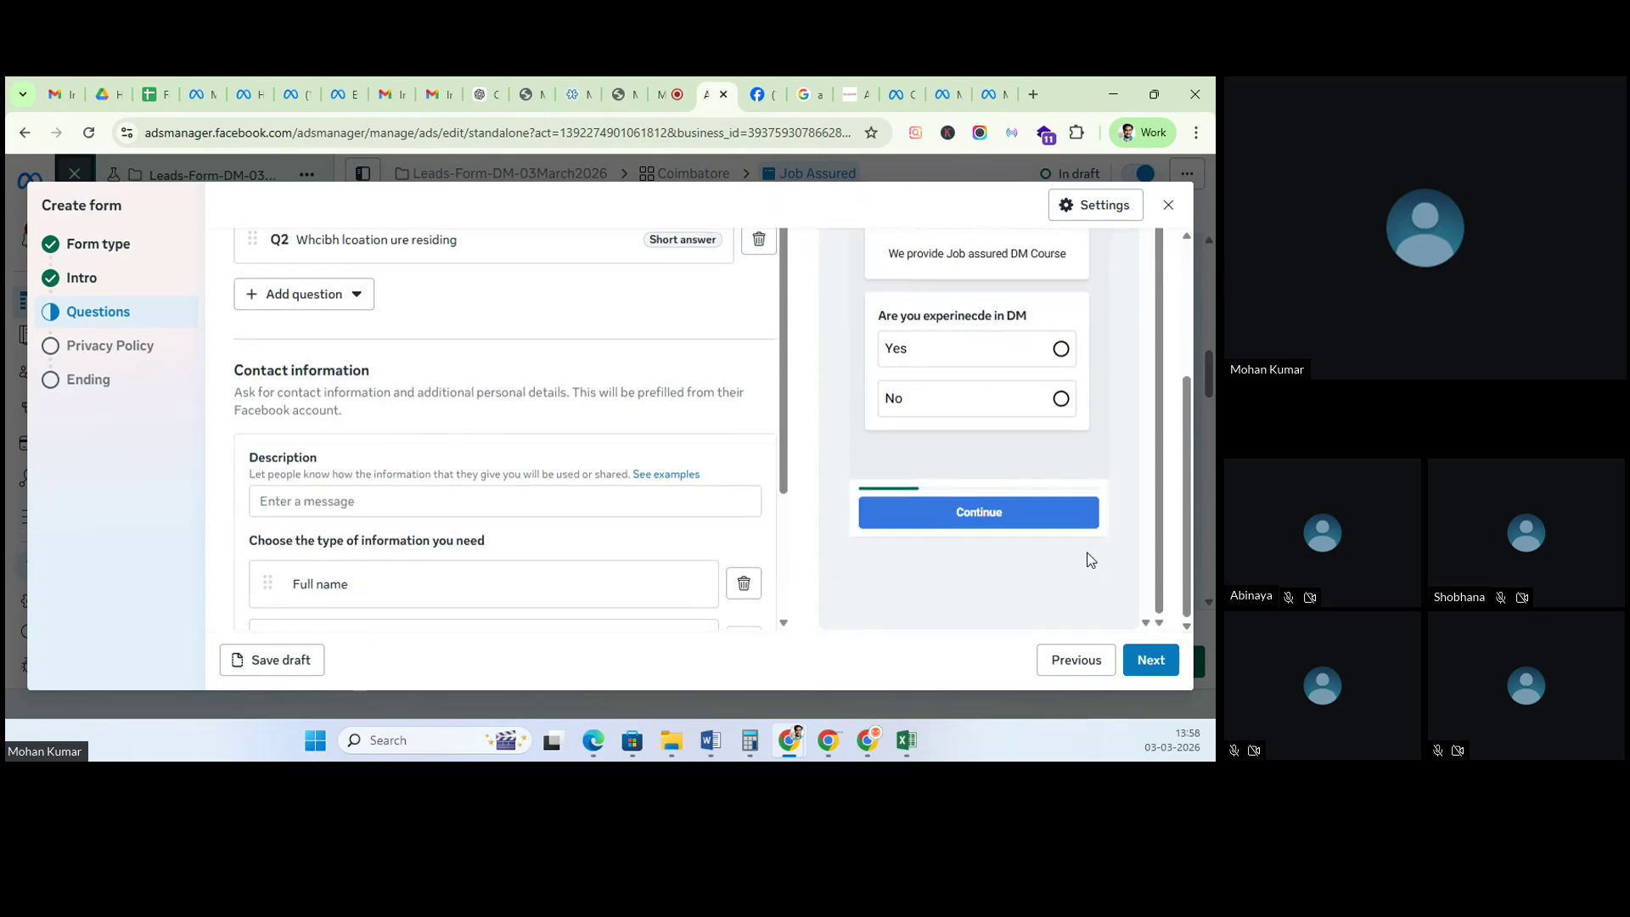
pyautogui.scroll(1, 939, 482)
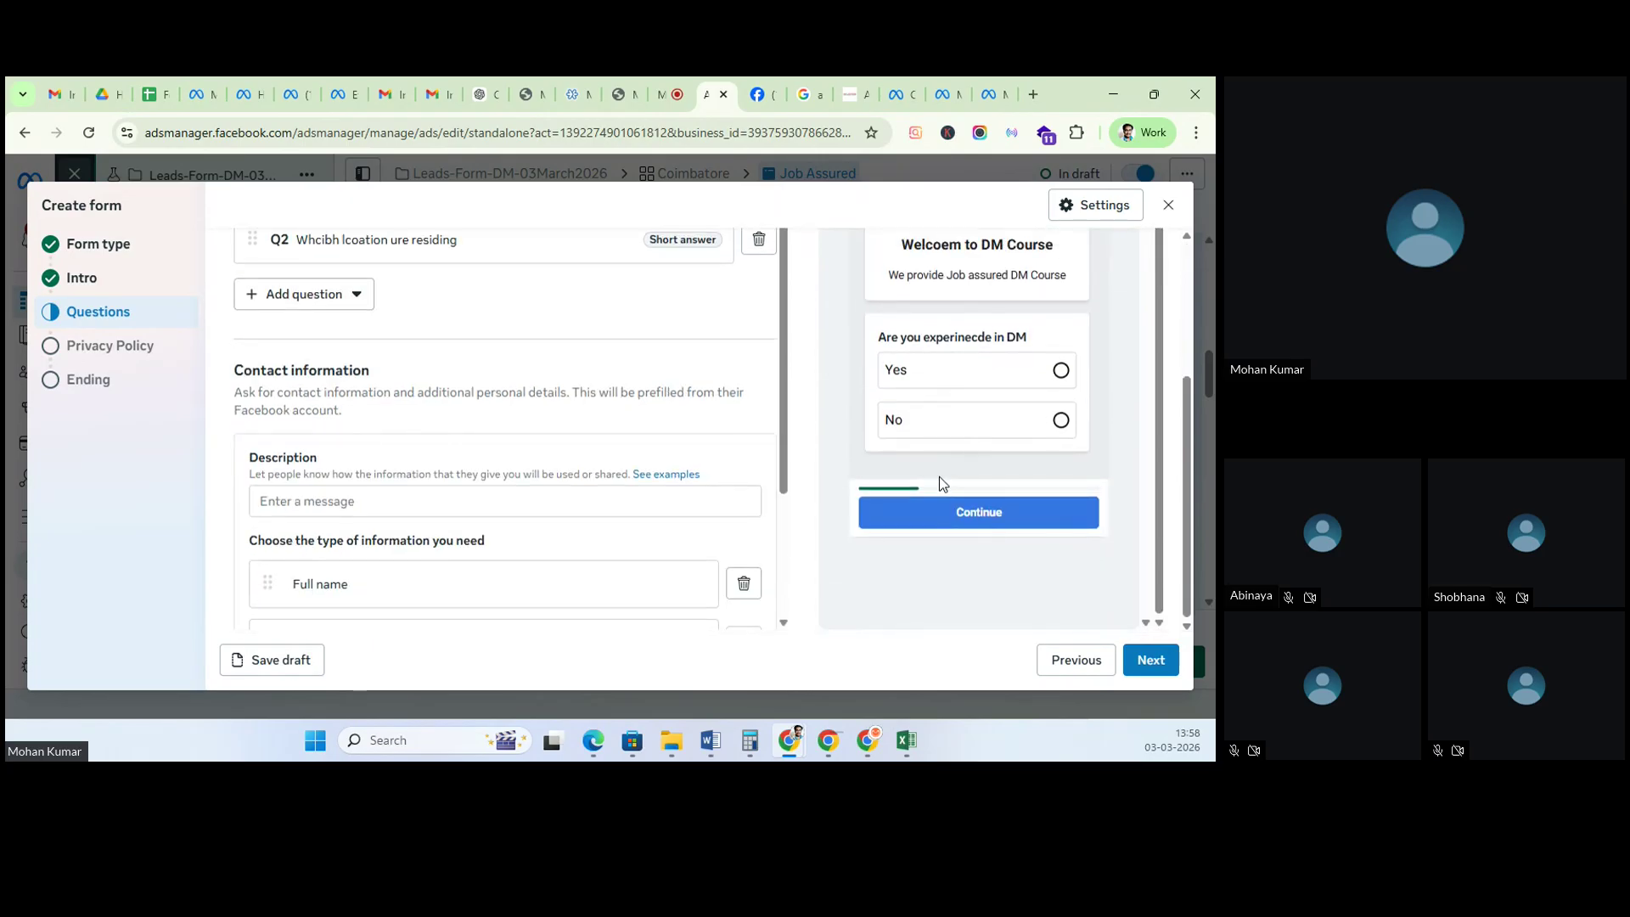
pyautogui.scroll(1, 939, 477)
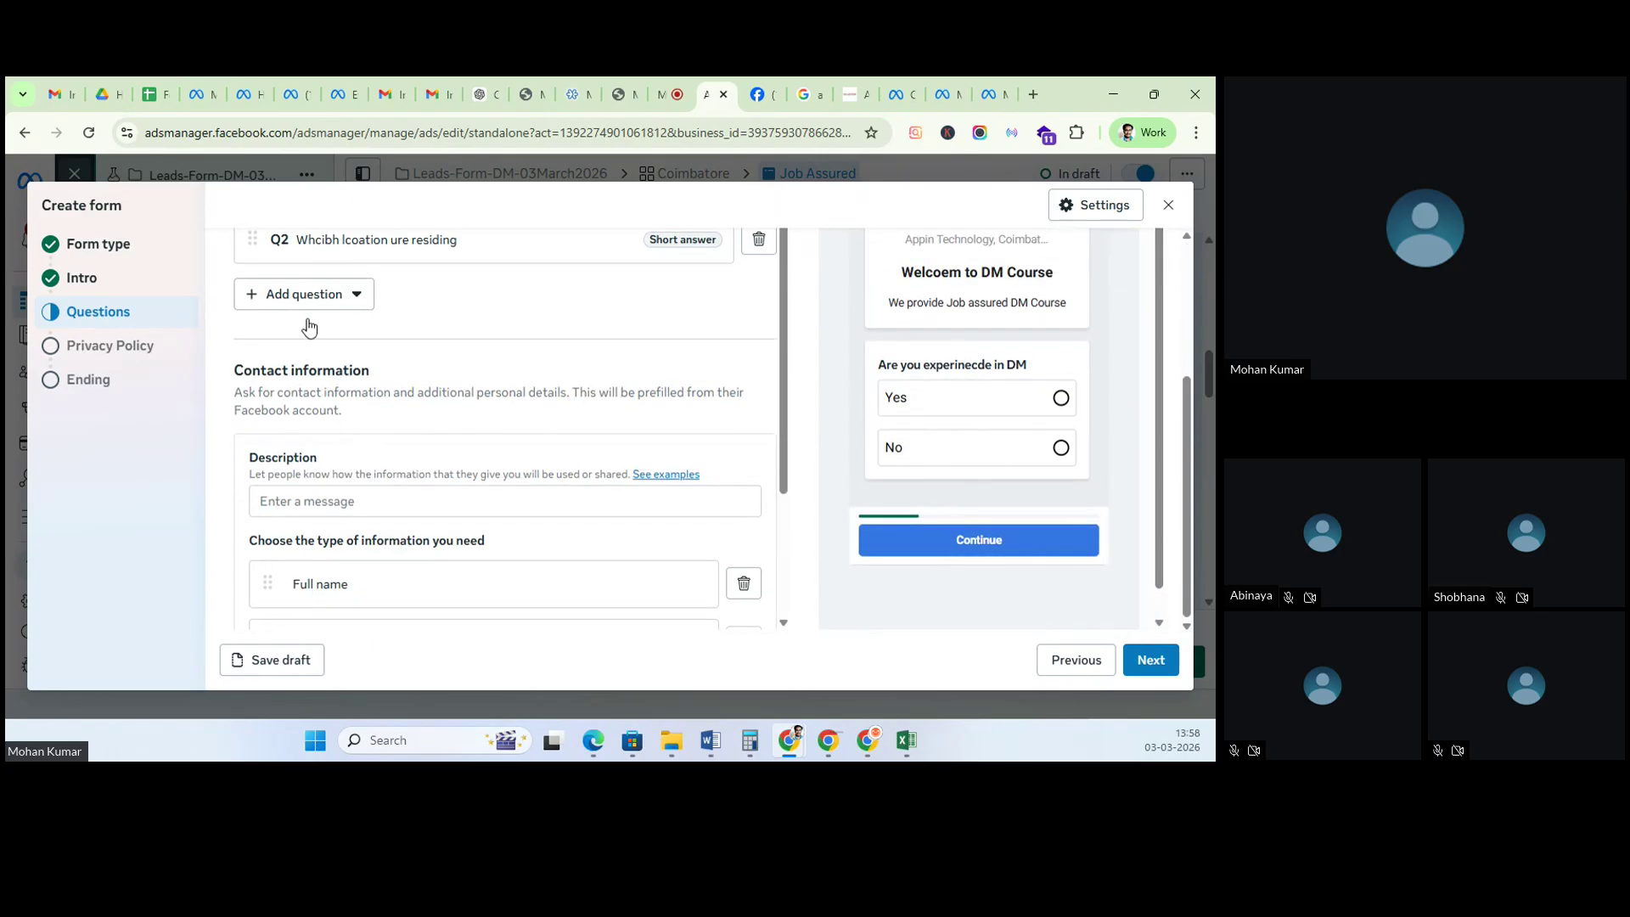
pyautogui.scroll(1, 465, 387)
pyautogui.scroll(3, 310, 446)
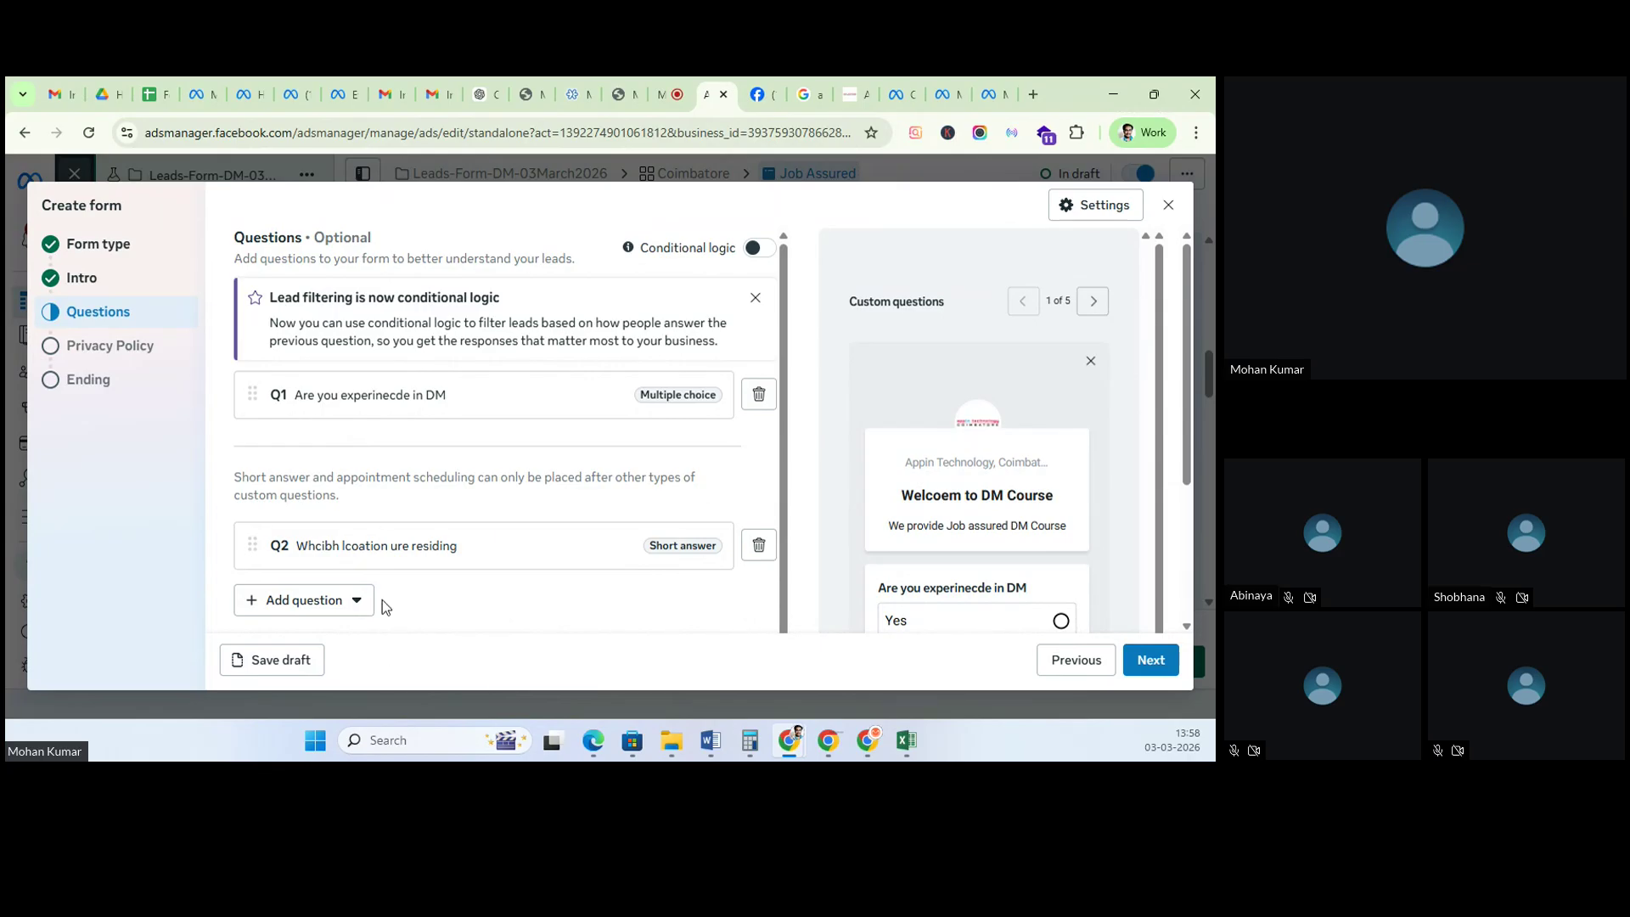
# Step: Review the contact information fields and look through the extra information categories that can be added, such as work information and demographic questions
pyautogui.scroll(-2, 386, 606)
pyautogui.scroll(-1, 364, 526)
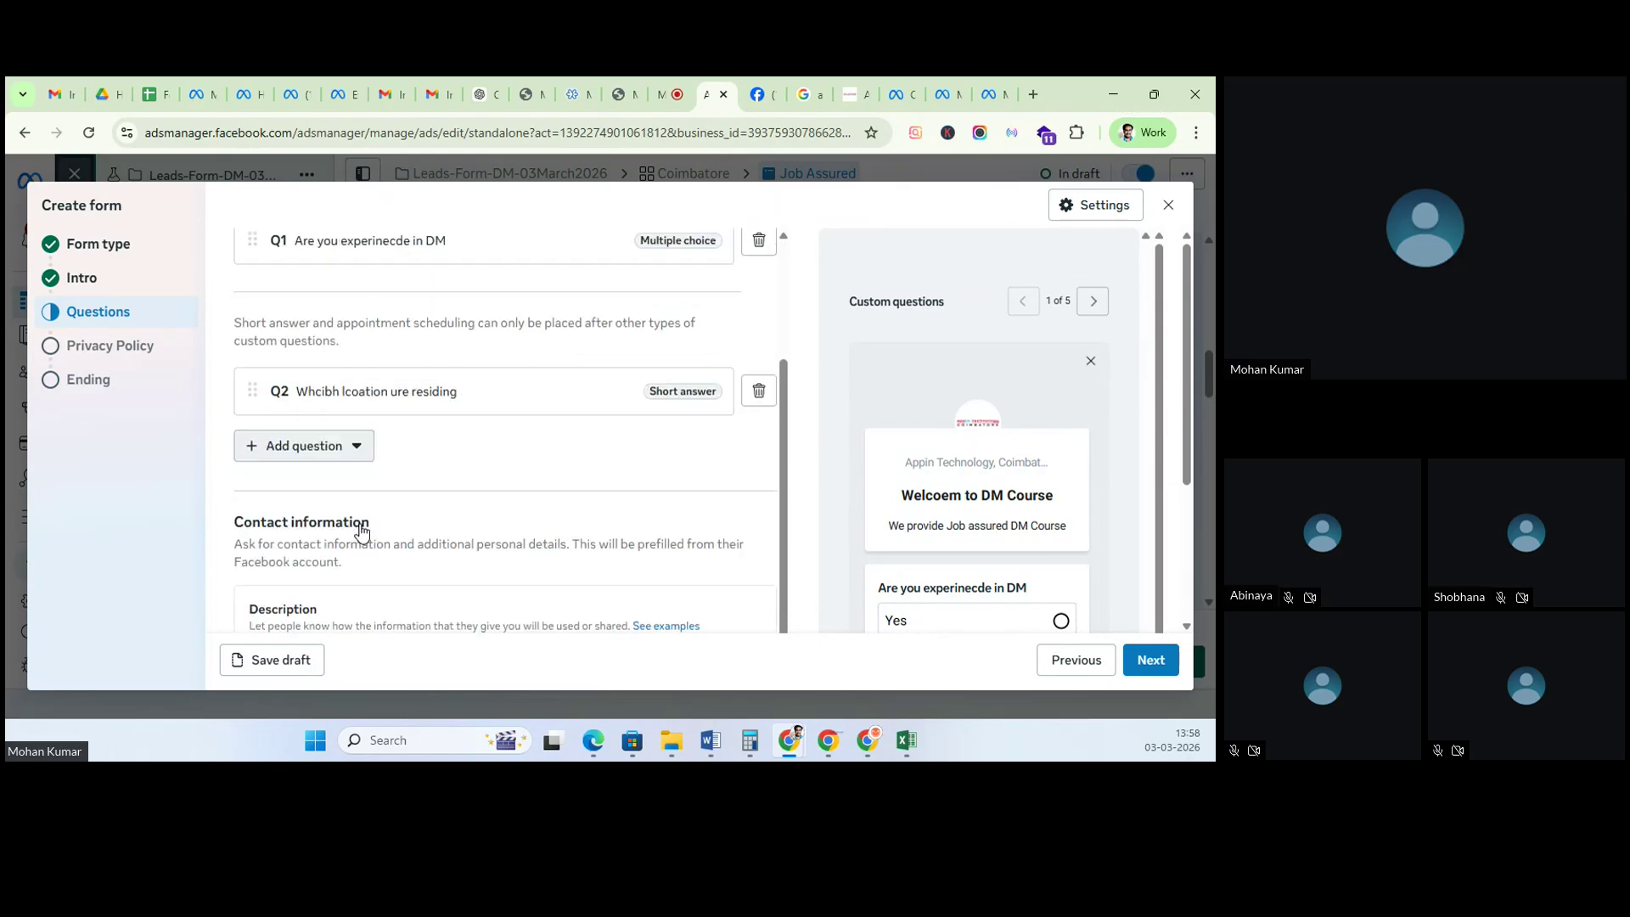
pyautogui.scroll(-2, 363, 531)
pyautogui.scroll(-1, 925, 586)
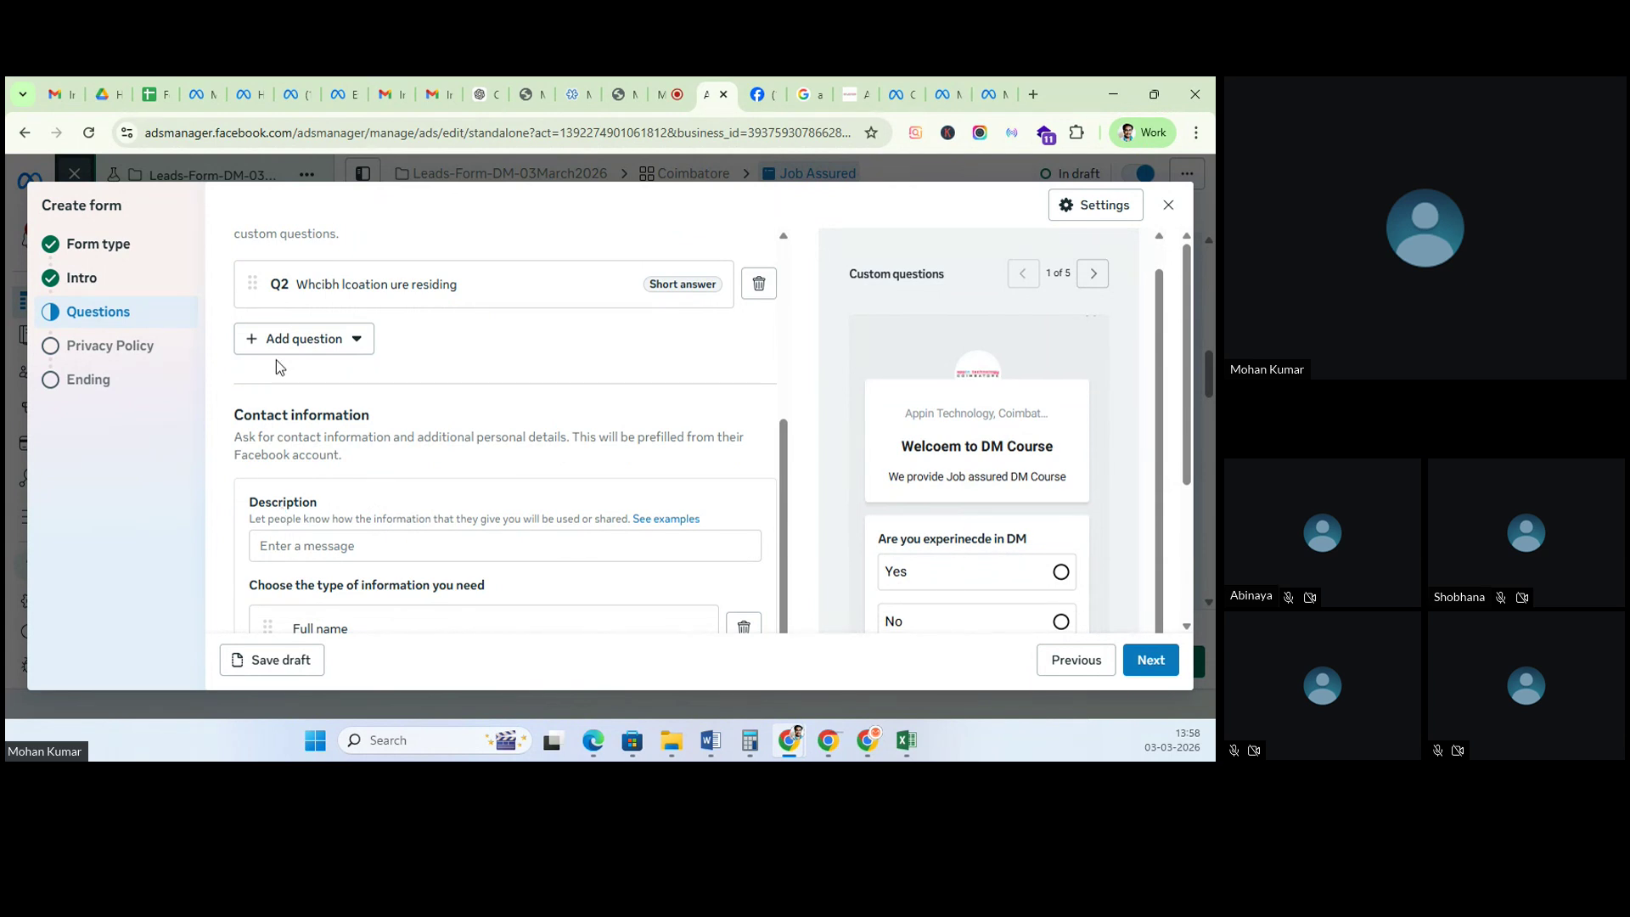
pyautogui.scroll(-3, 313, 556)
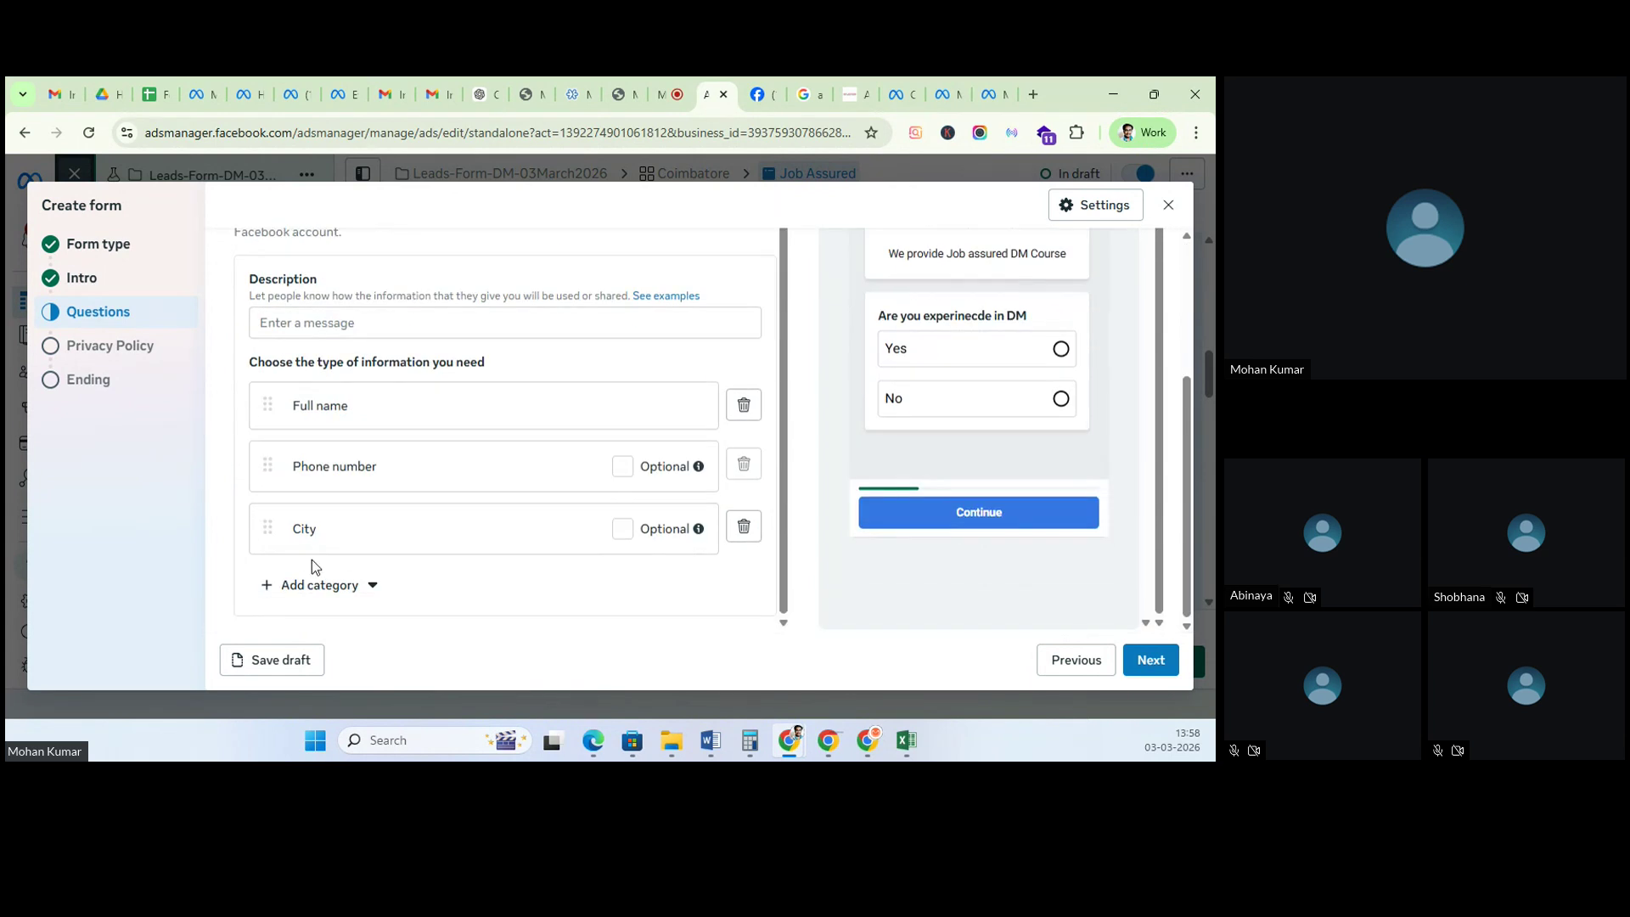
pyautogui.click(313, 589)
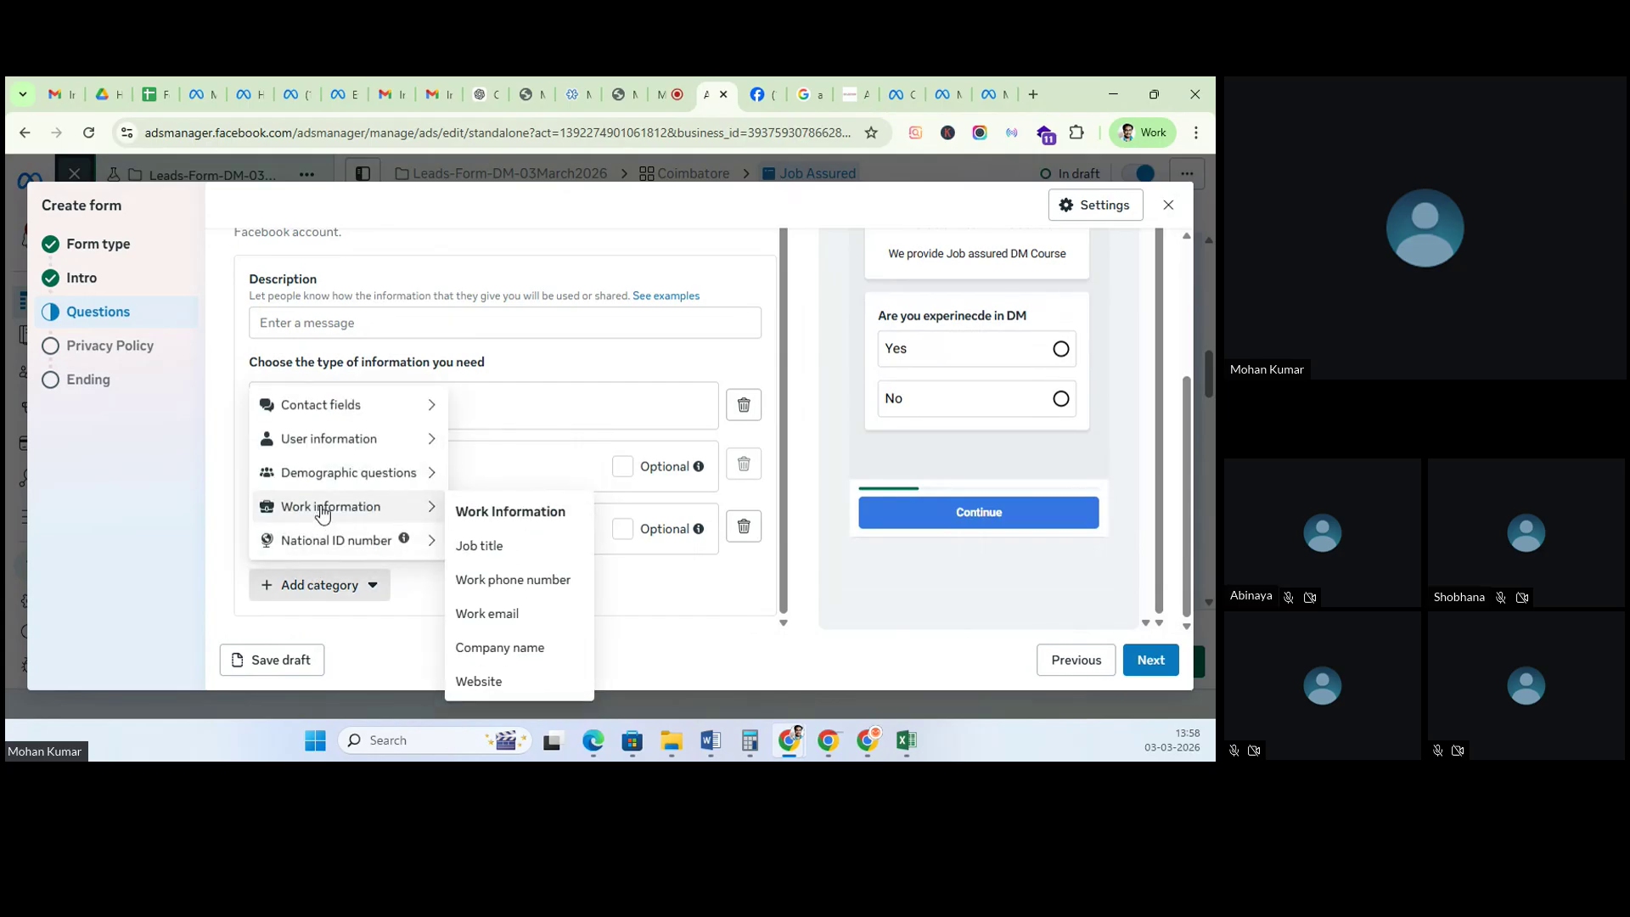
pyautogui.moveTo(333, 484)
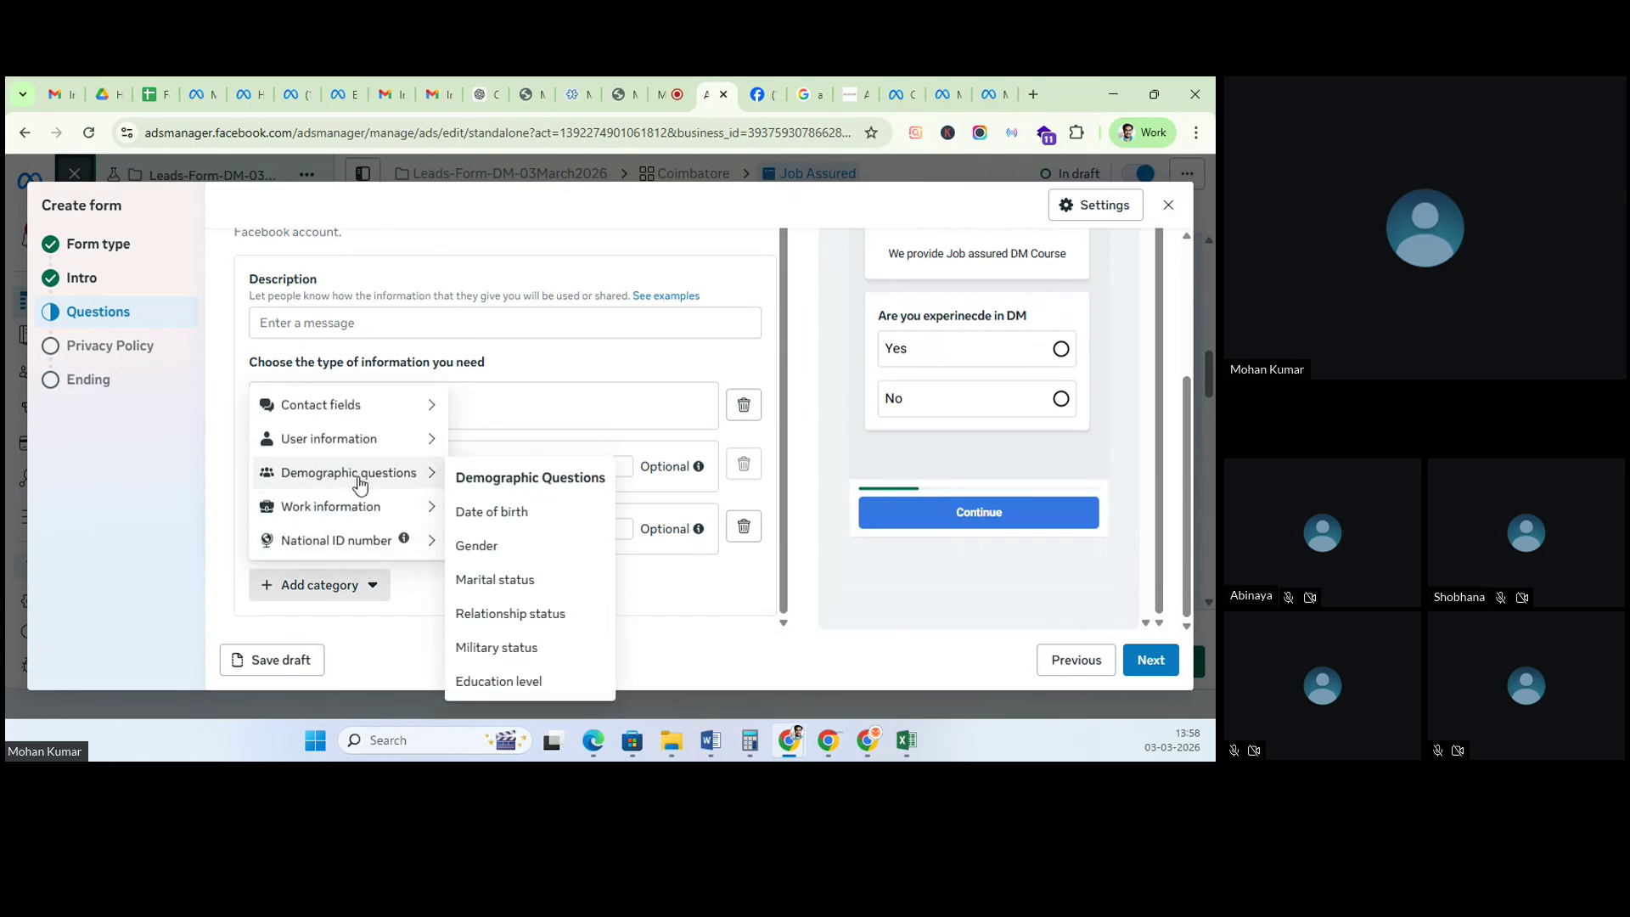
pyautogui.click(618, 345)
# Step: Set the contact information description to "We will use thsi info for career events"
pyautogui.click(307, 324)
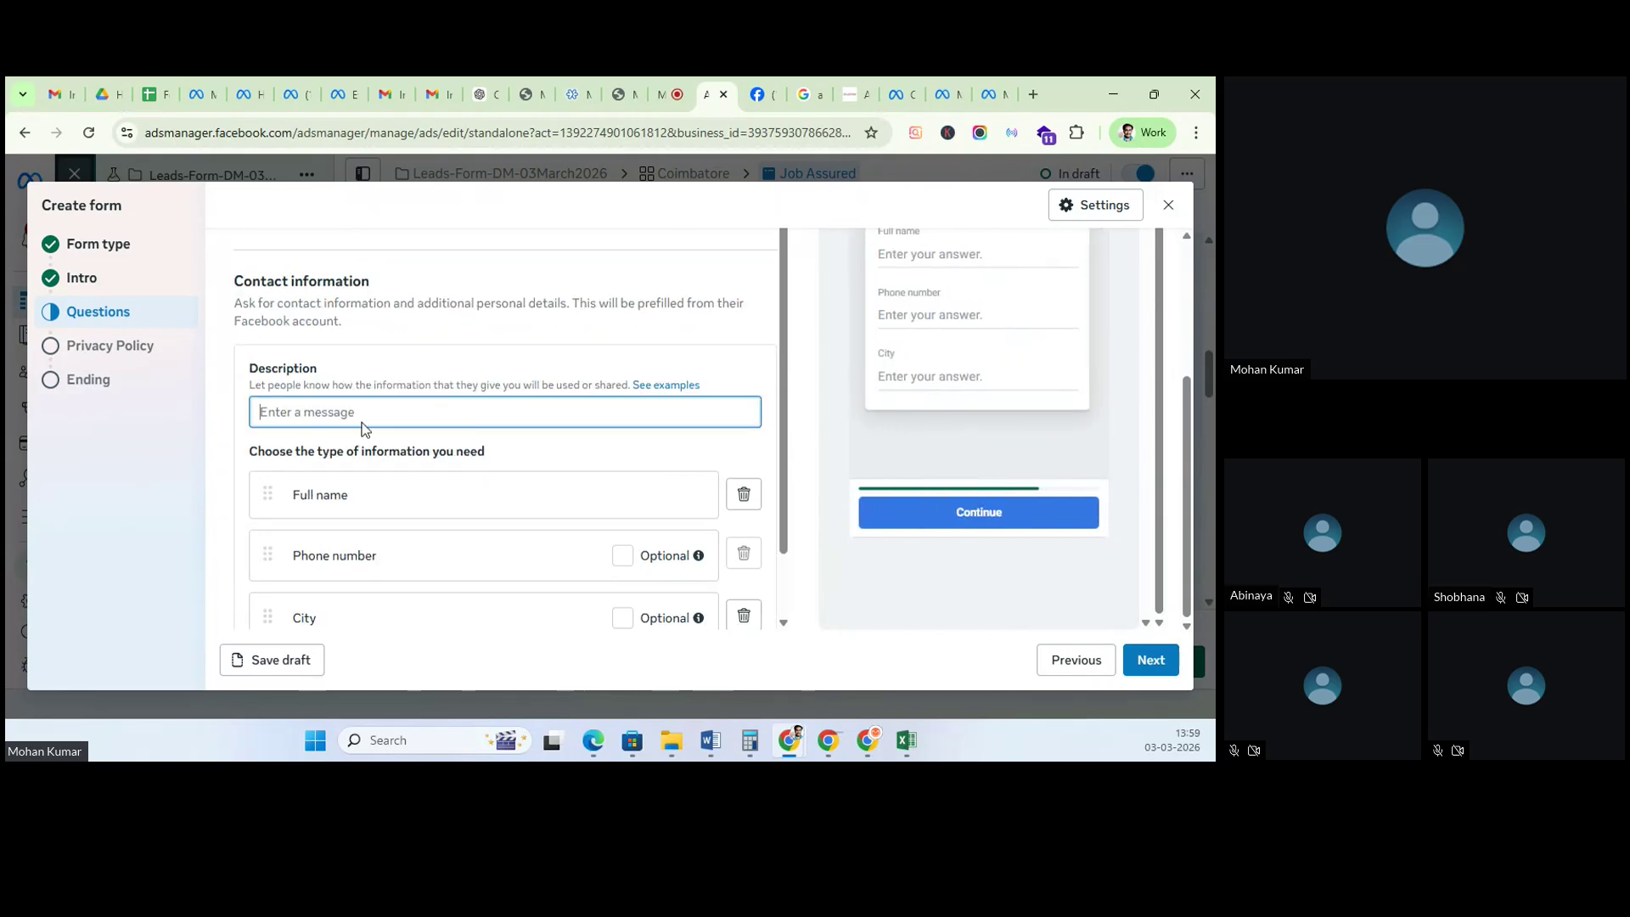
pyautogui.write('We will use thsi info for career events')
pyautogui.click(525, 439)
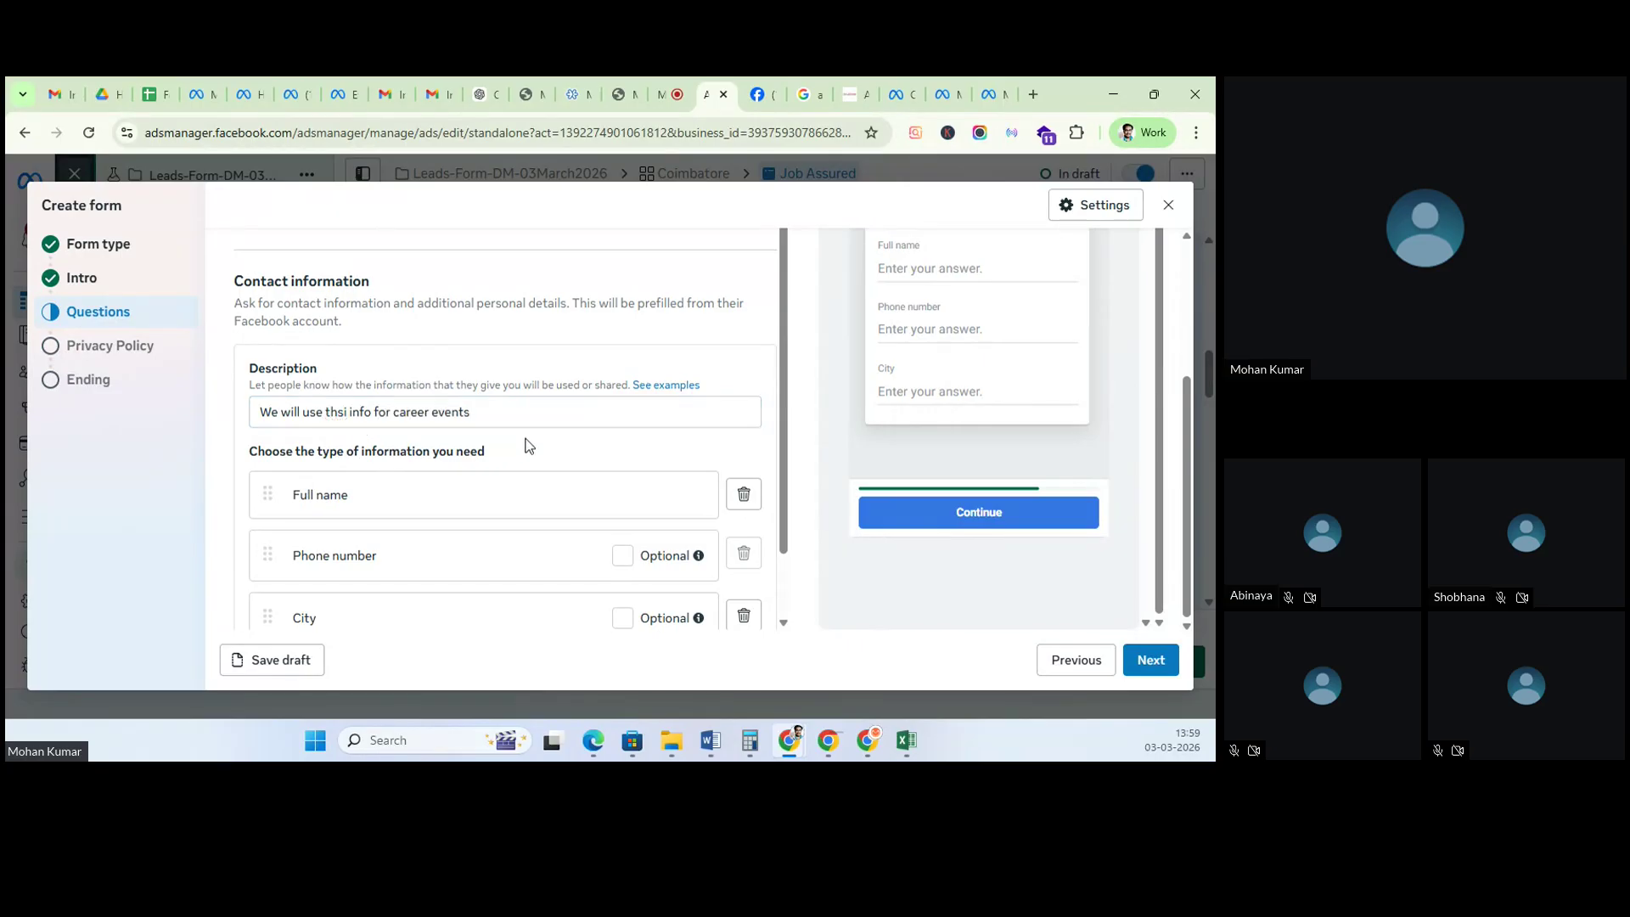
pyautogui.scroll(-1, 528, 445)
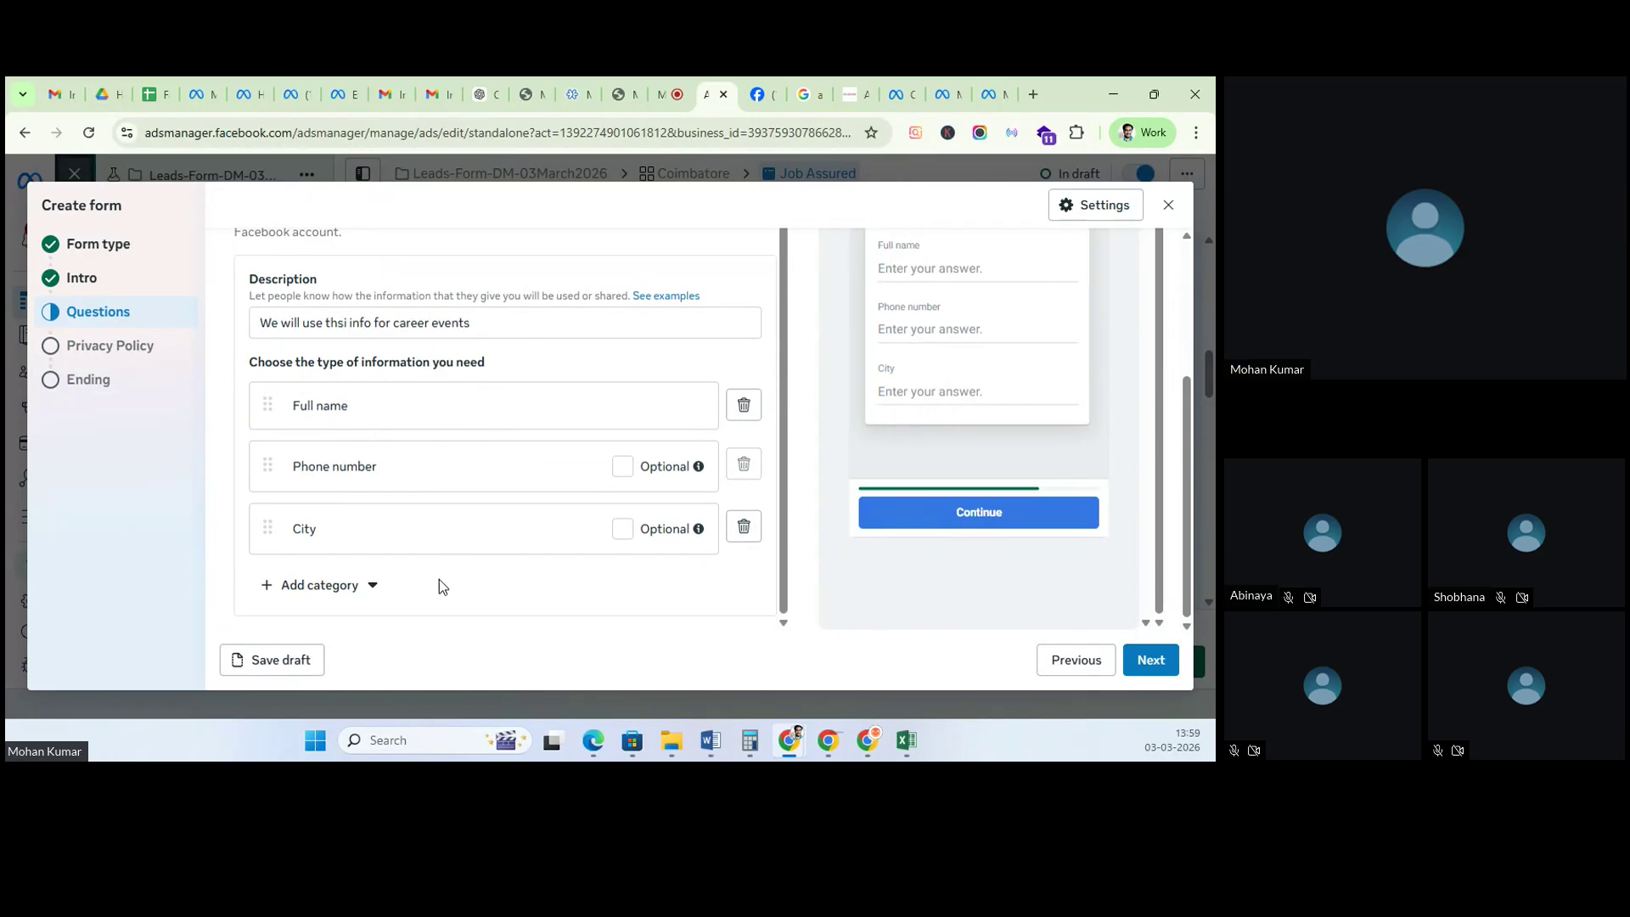
pyautogui.click(1153, 660)
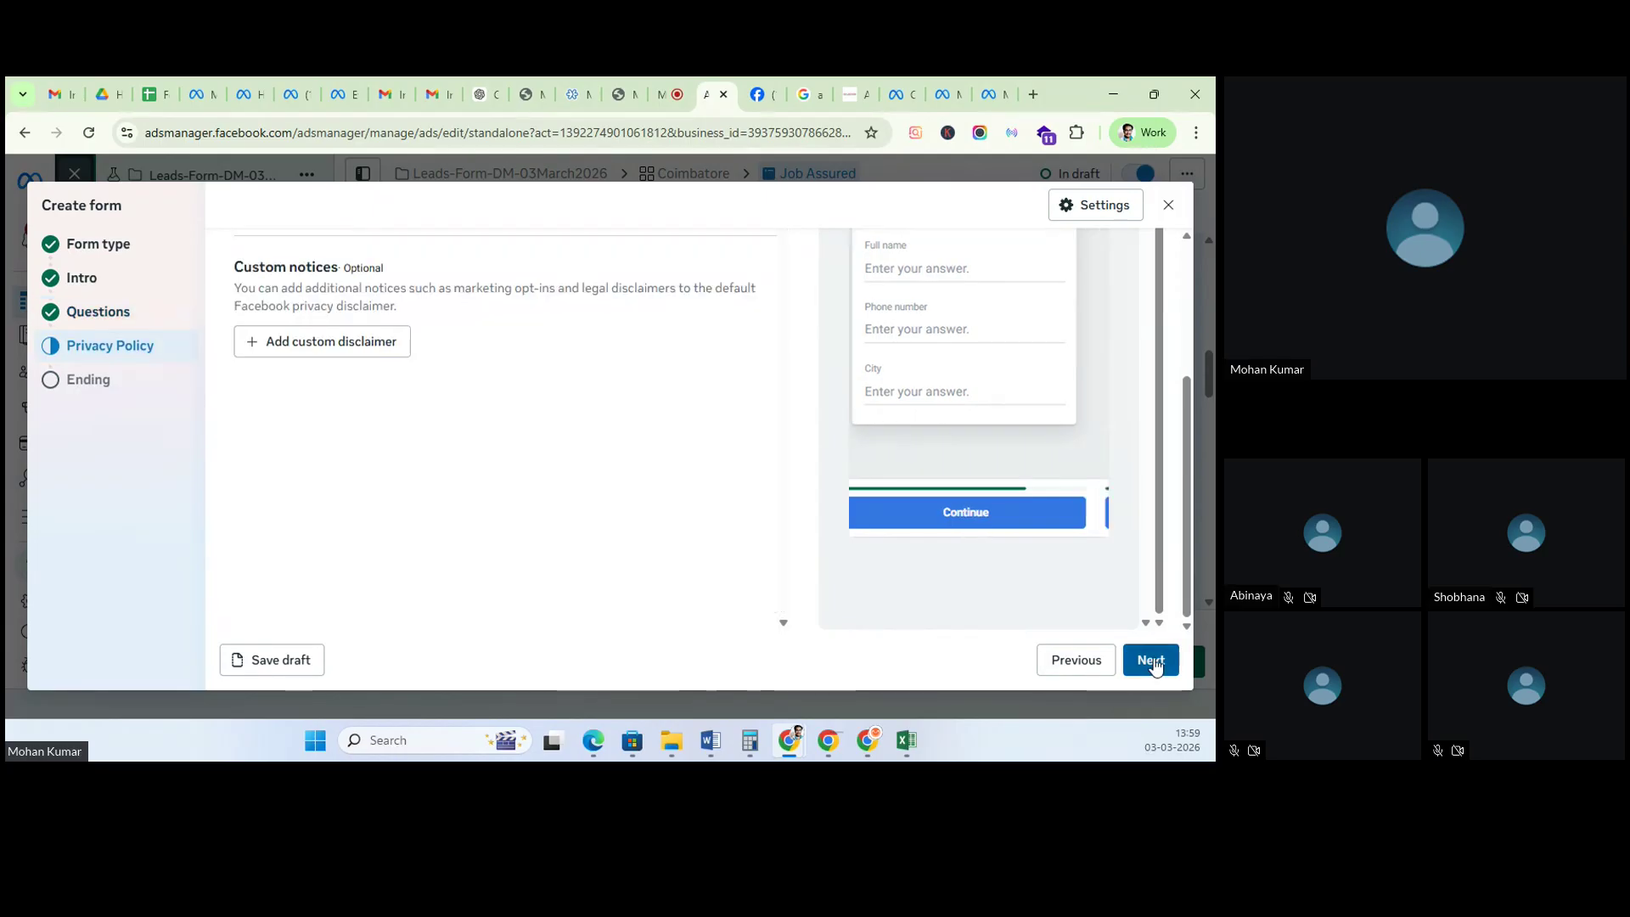
pyautogui.click(123, 345)
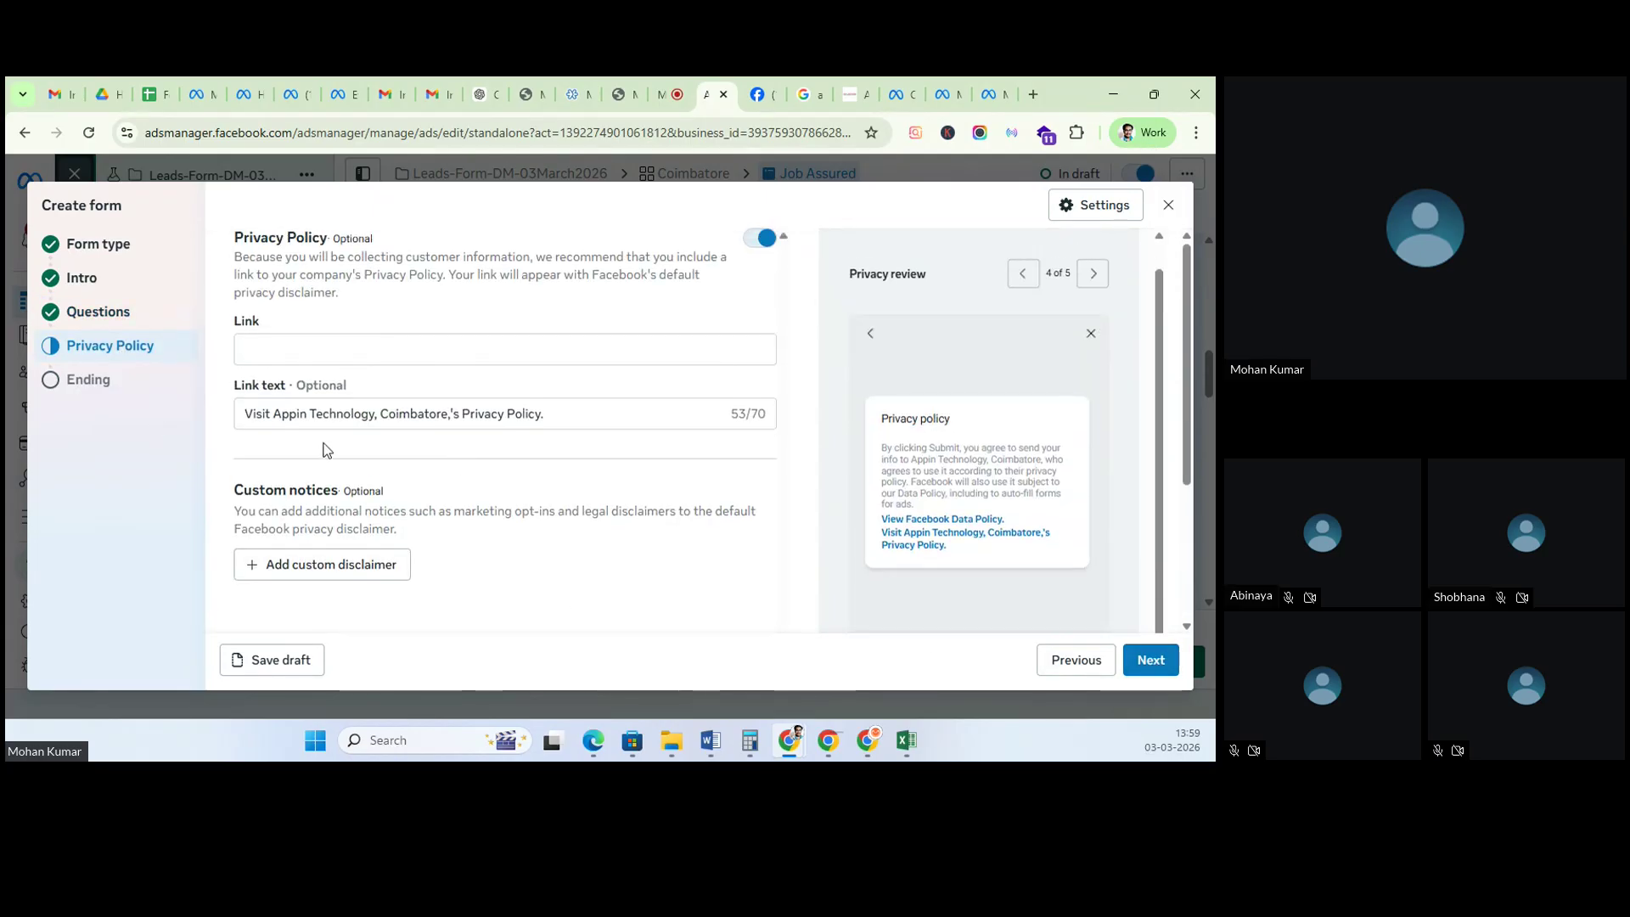
pyautogui.click(358, 353)
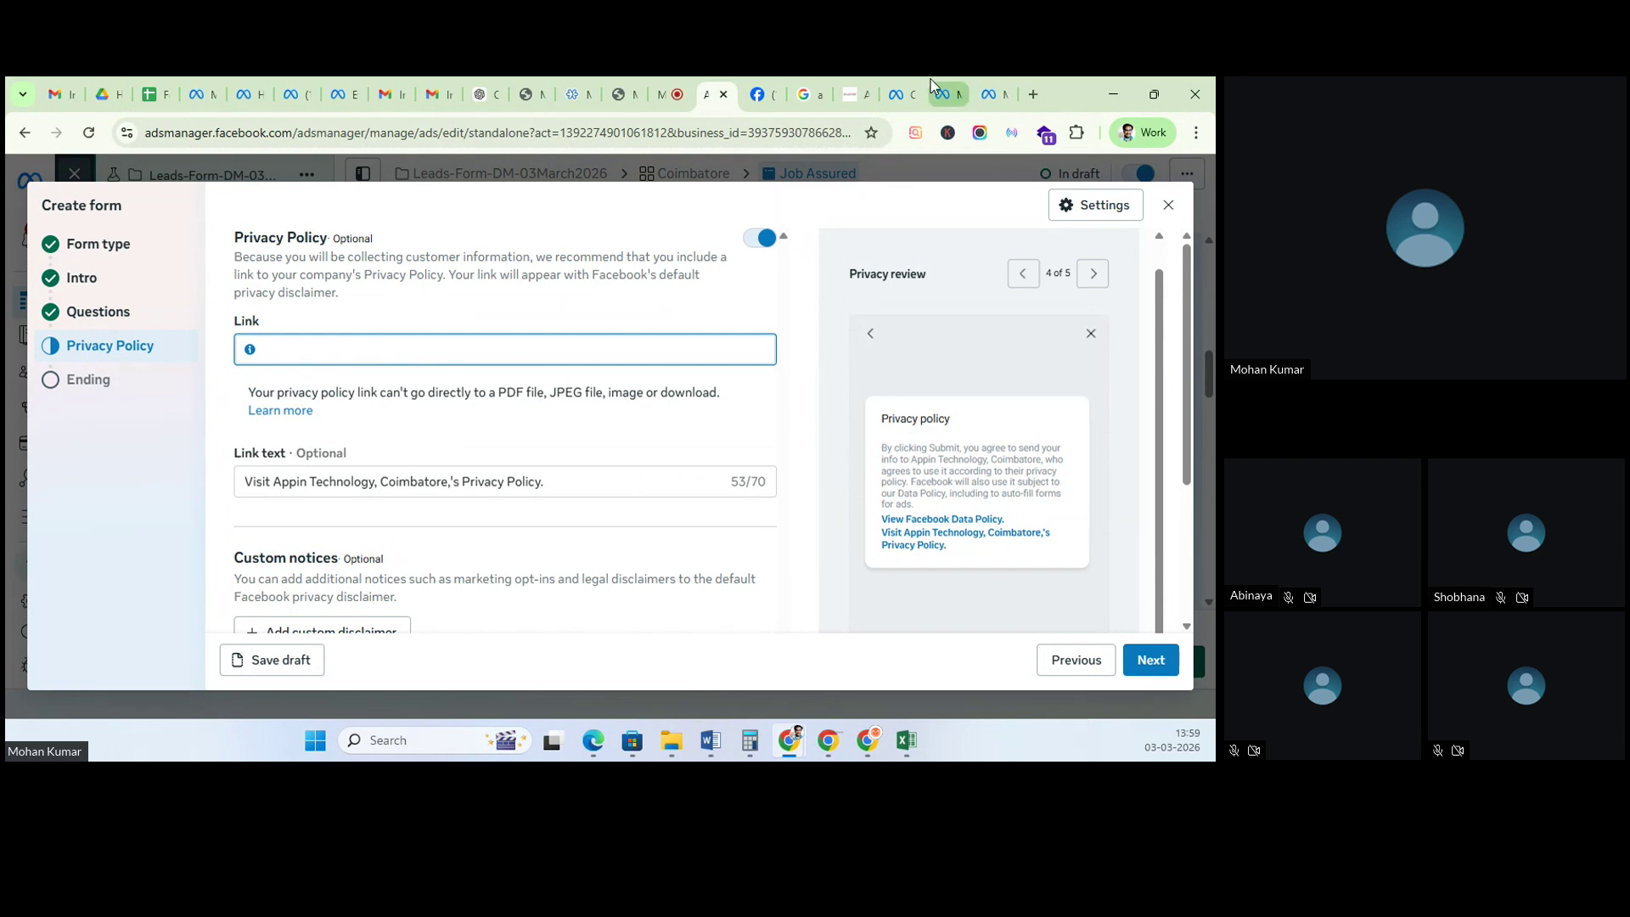
pyautogui.click(852, 95)
pyautogui.moveTo(1209, 195); pyautogui.dragTo(1209, 687)
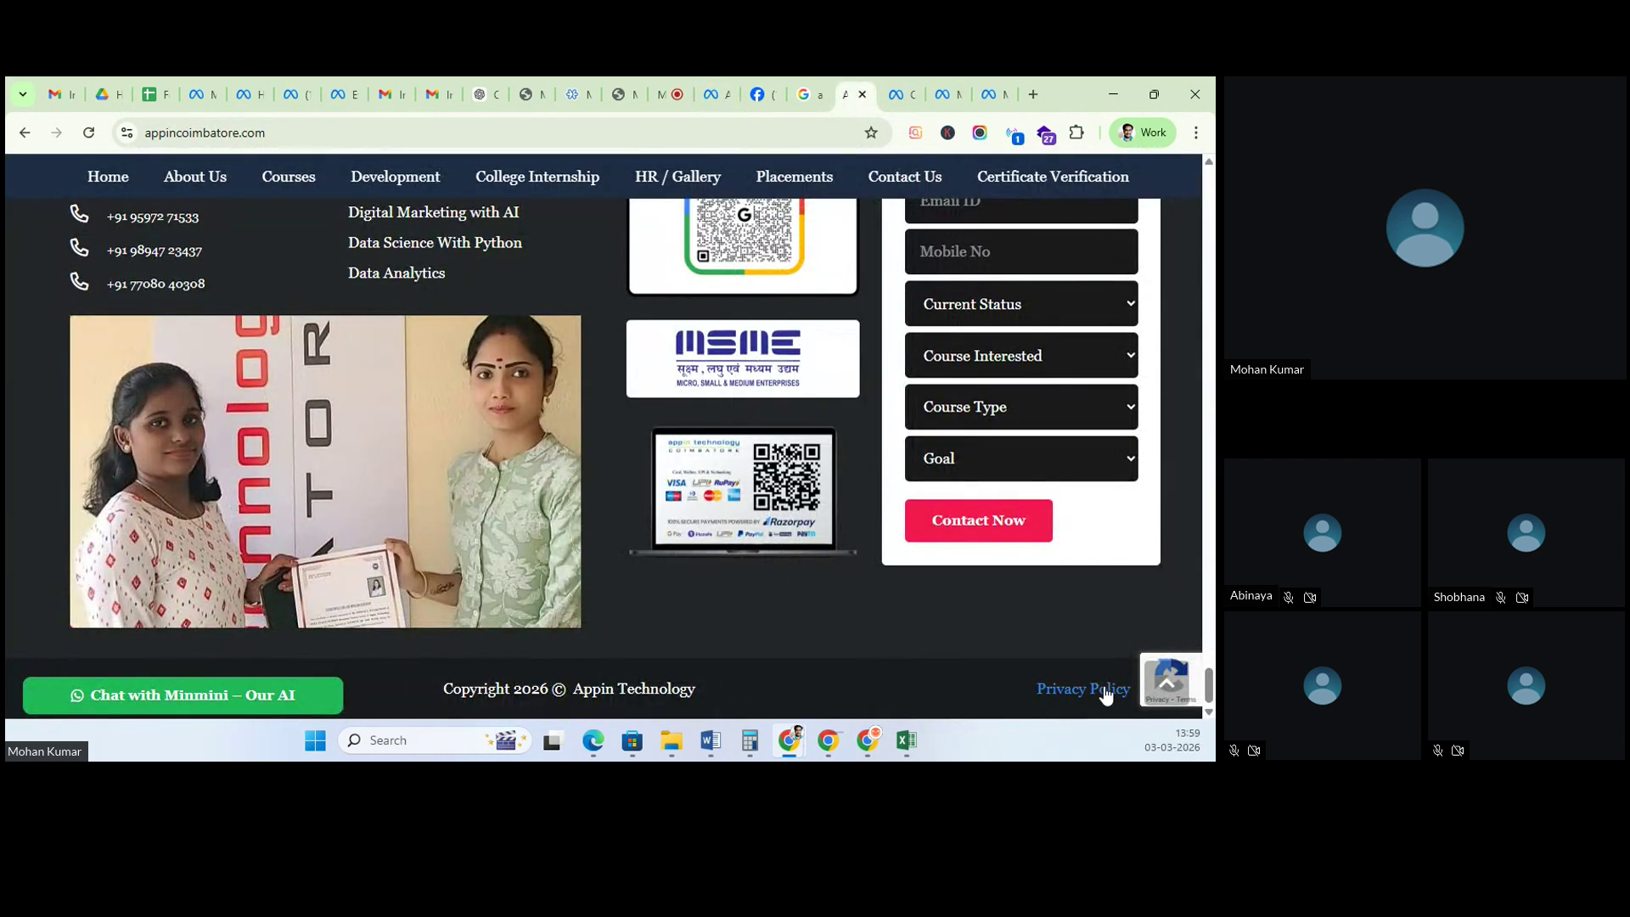
pyautogui.click(1106, 692)
pyautogui.click(262, 143)
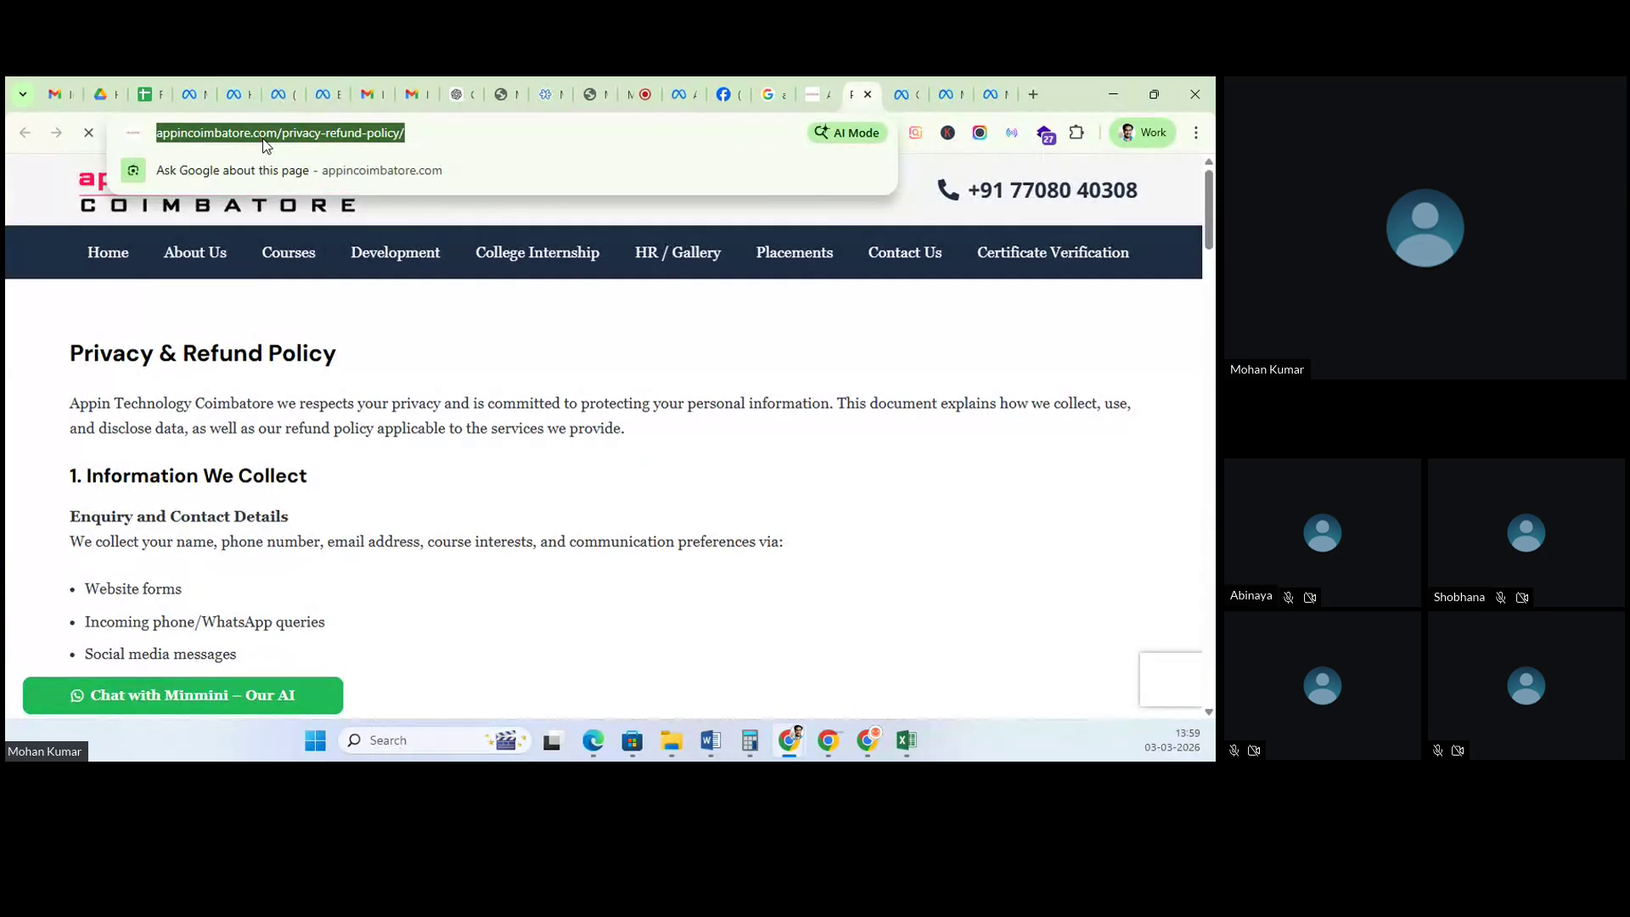
pyautogui.click(723, 94)
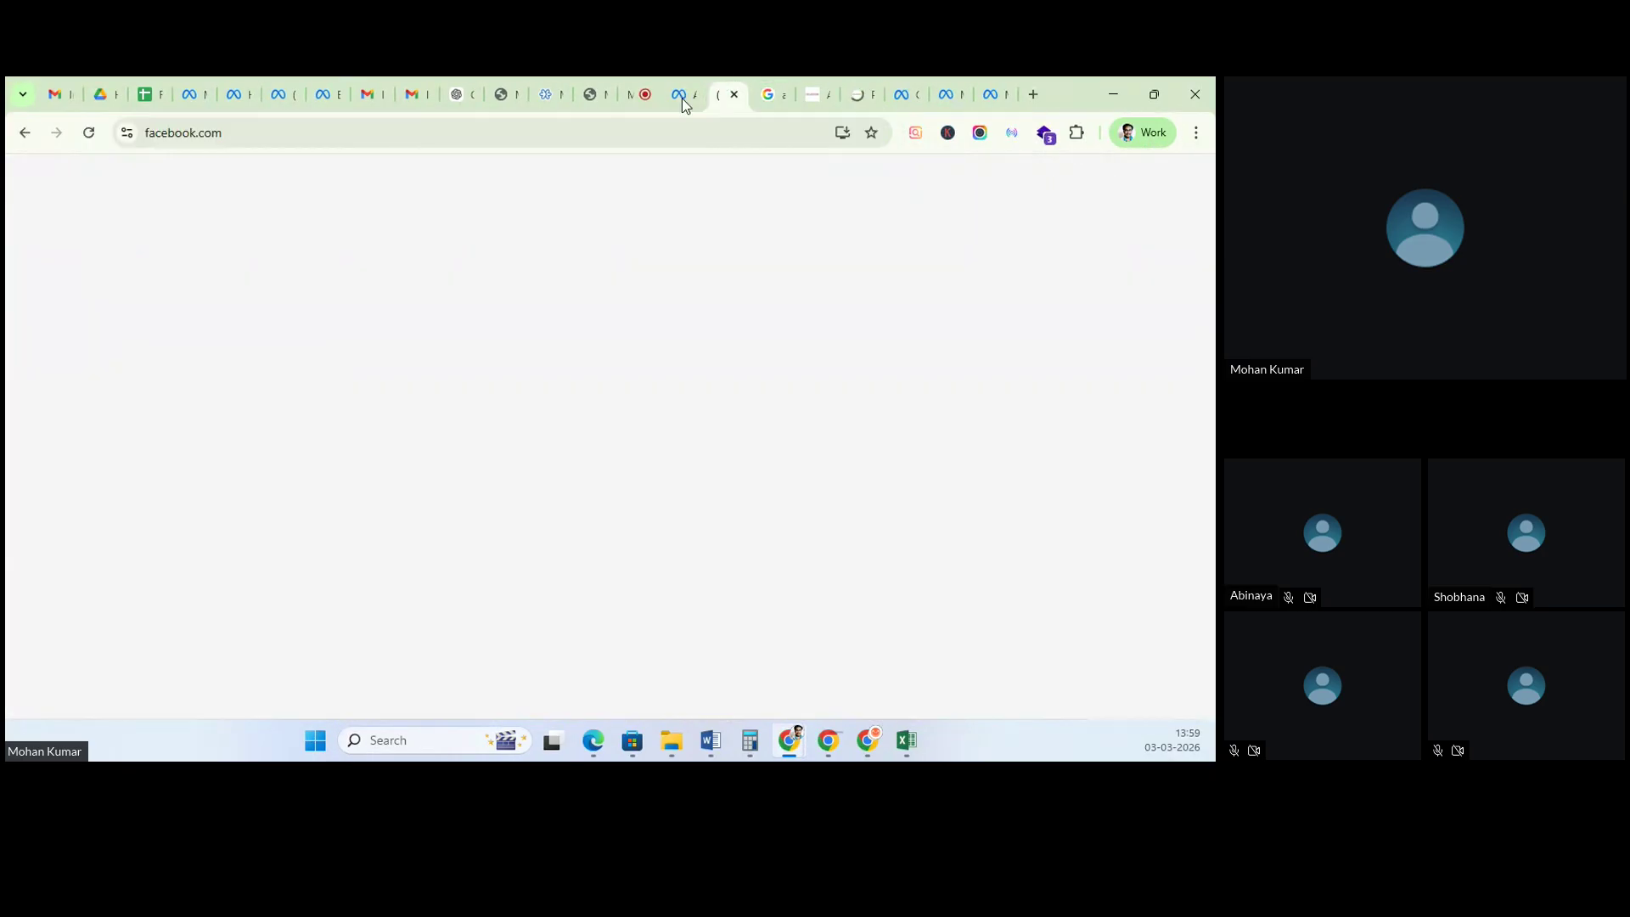
pyautogui.click(904, 95)
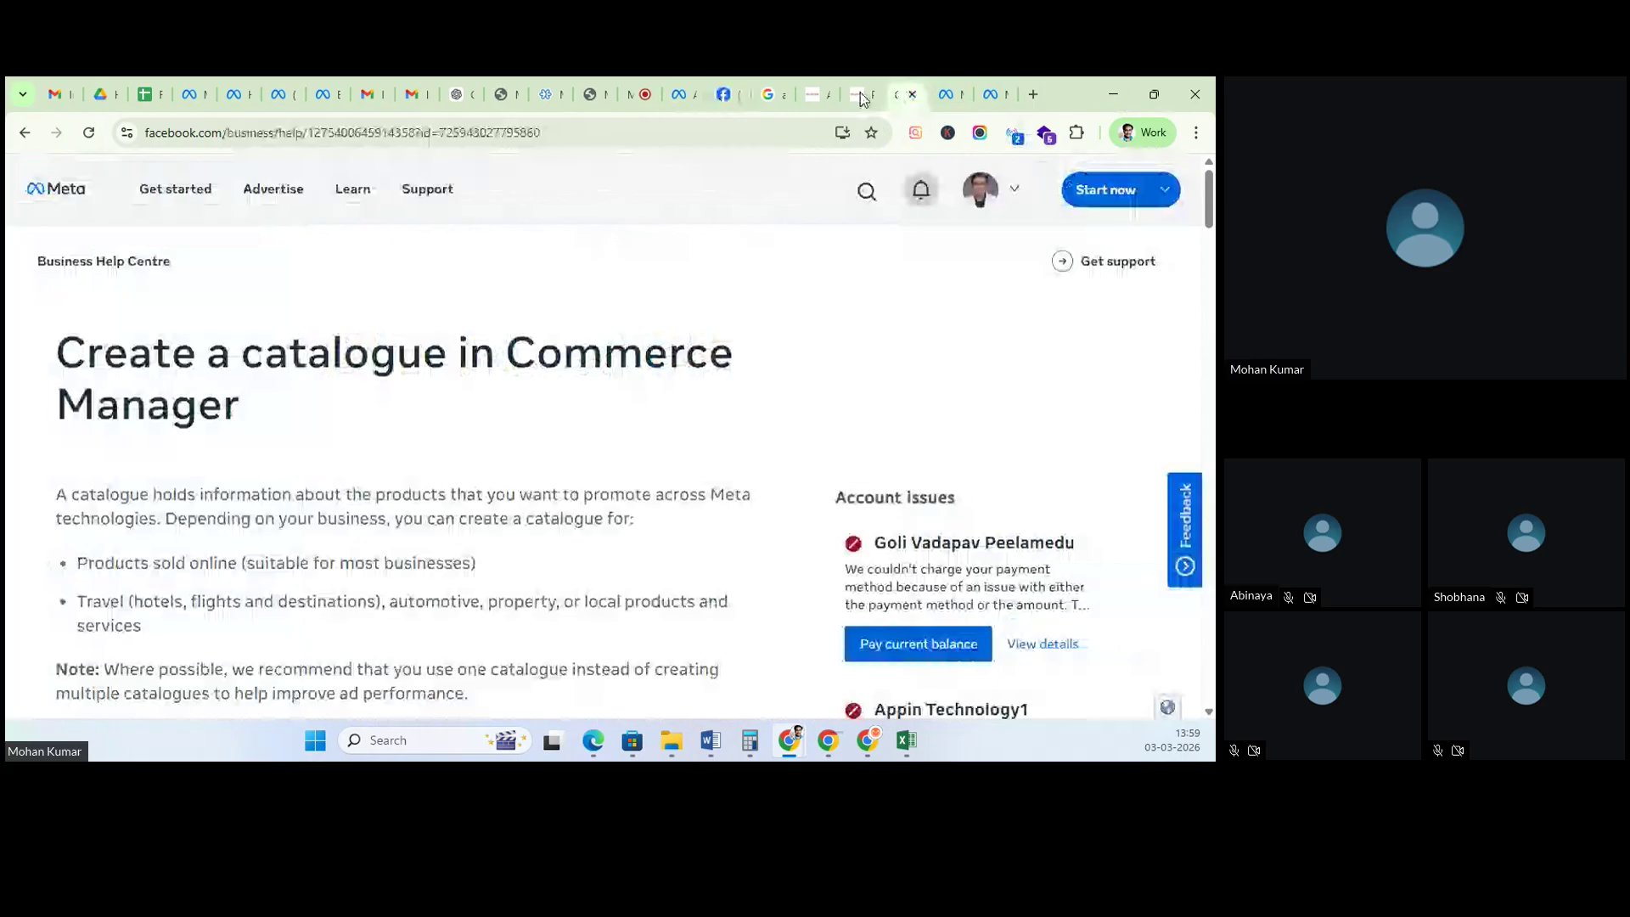
pyautogui.click(679, 95)
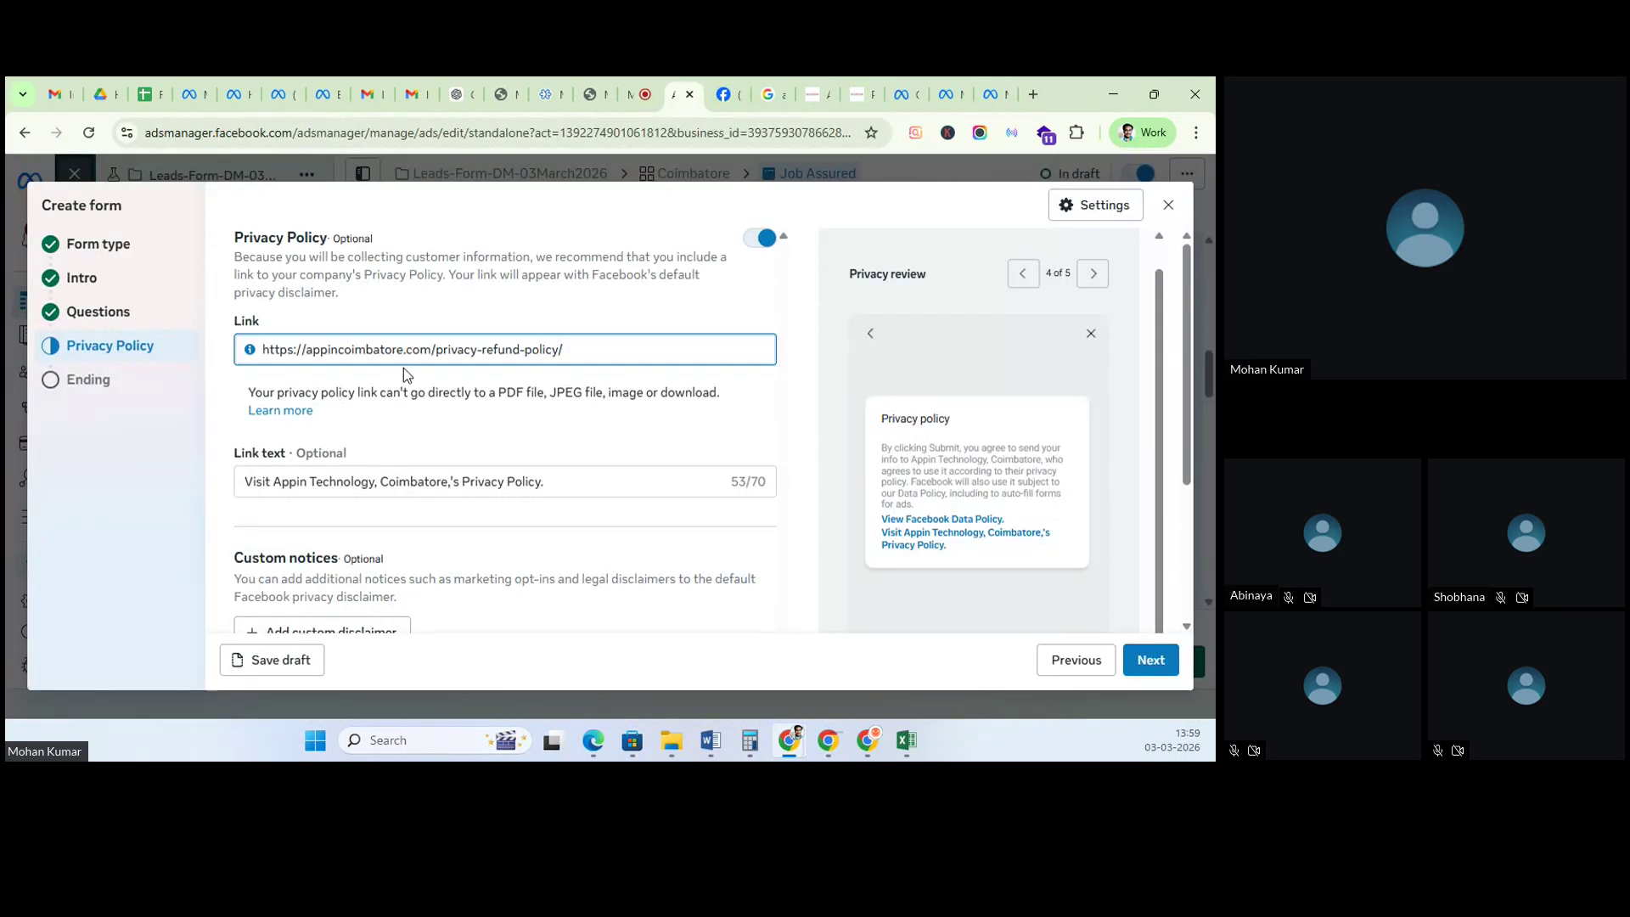
pyautogui.moveTo(435, 349); pyautogui.dragTo(249, 350)
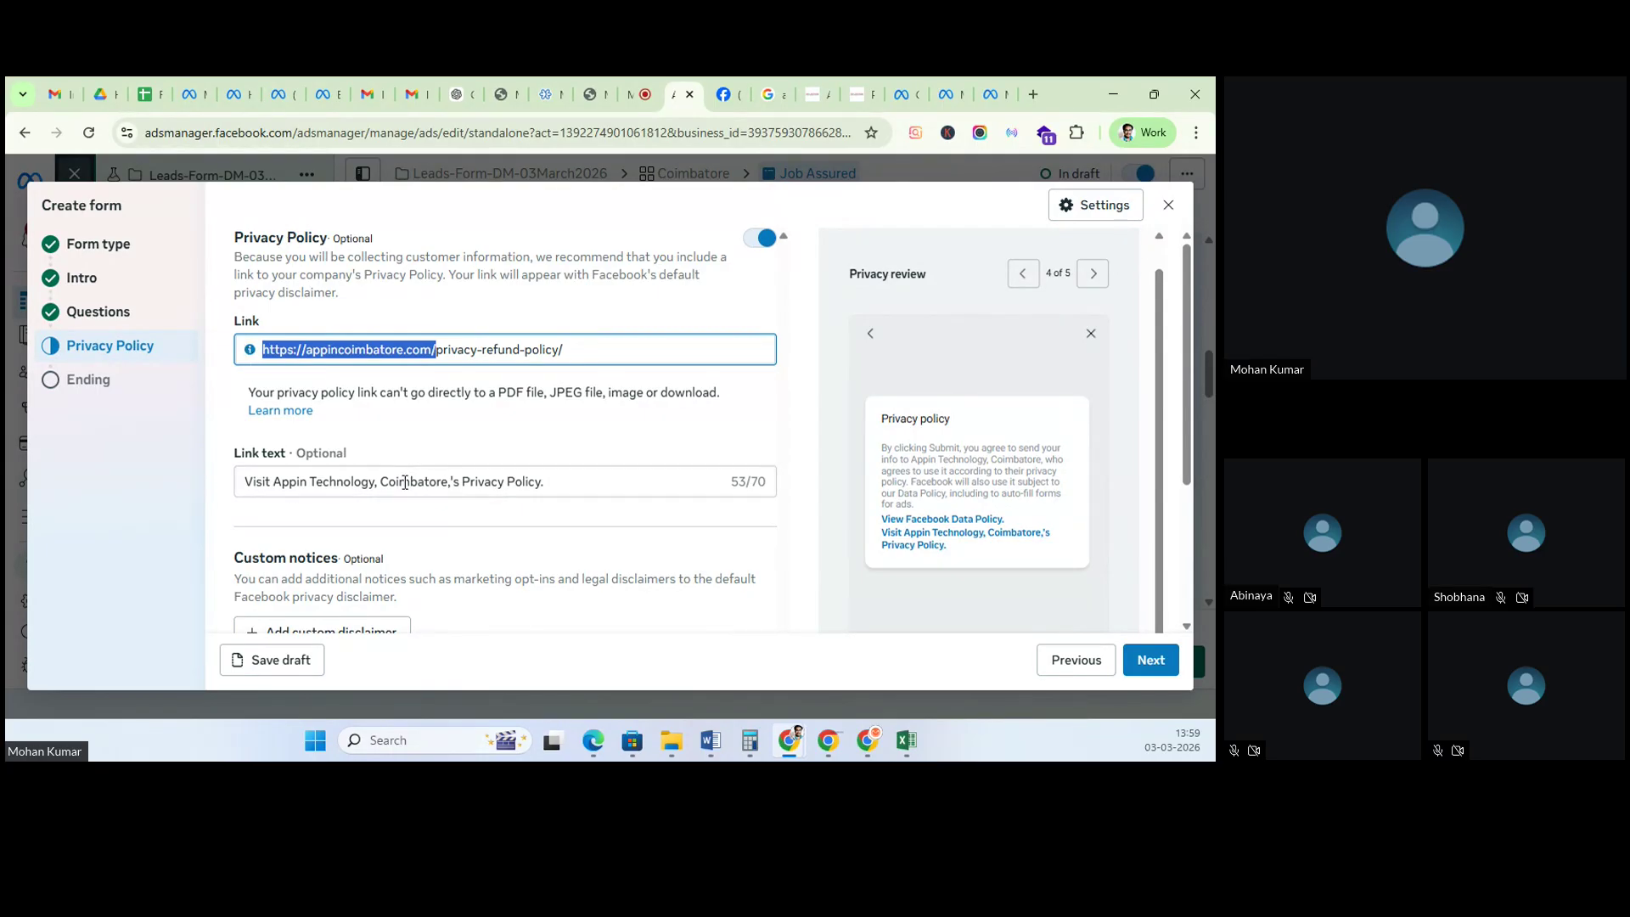
# Step: Shorten the privacy policy link text to "Privacy Policy." and continue to the form's ending
pyautogui.moveTo(460, 482); pyautogui.dragTo(244, 482)
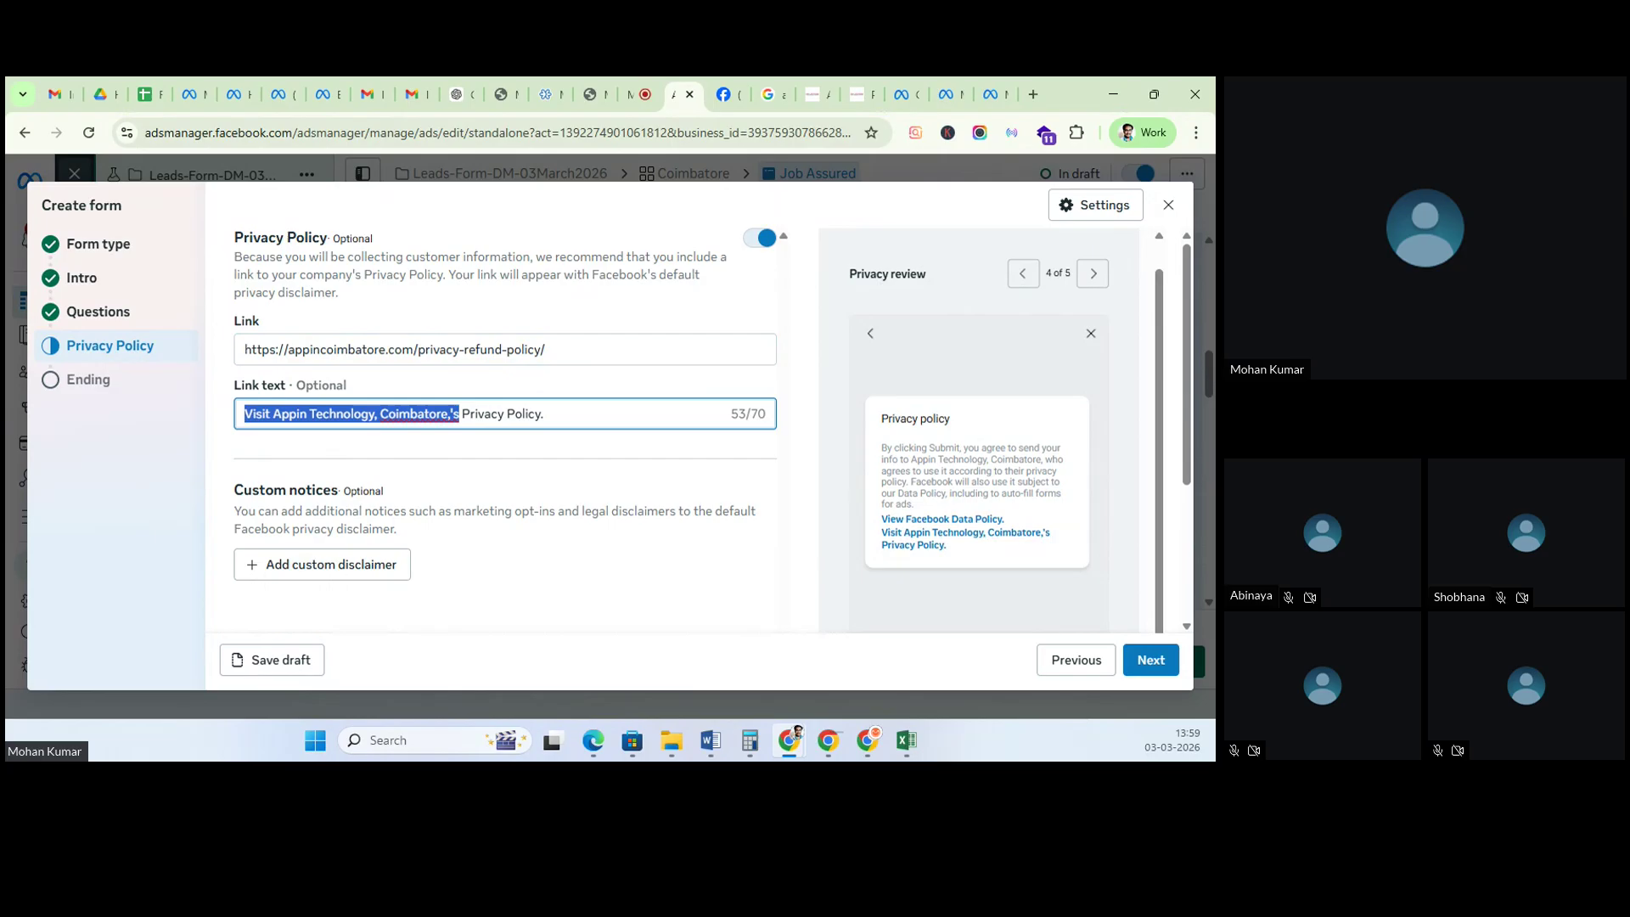
pyautogui.press('BackSpace')
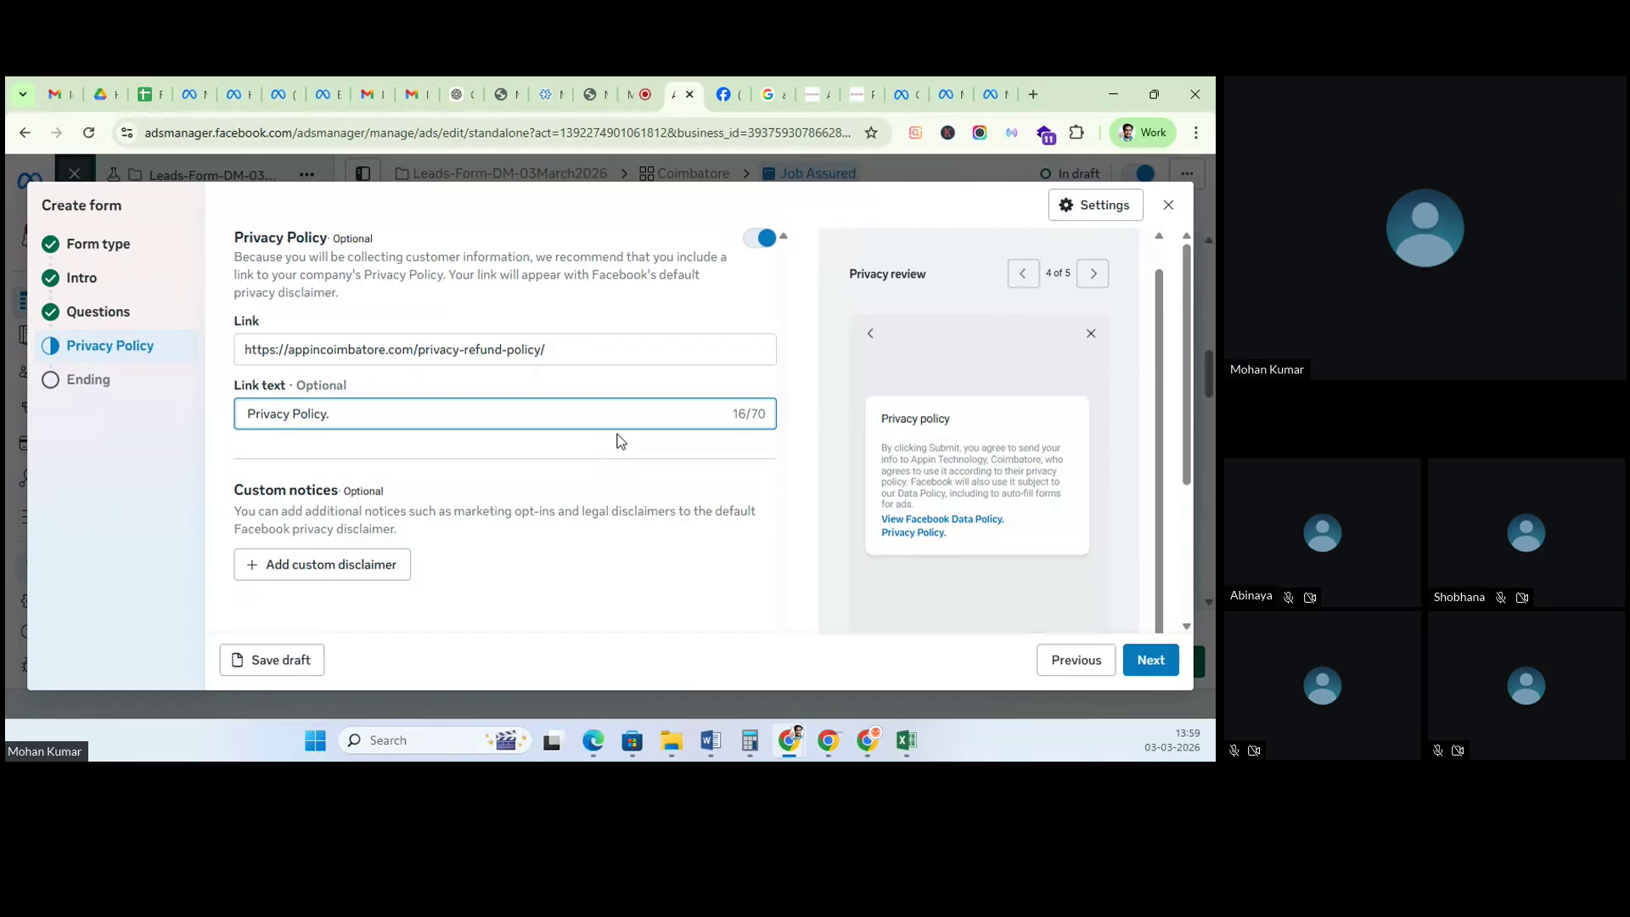
pyautogui.scroll(-2, 640, 548)
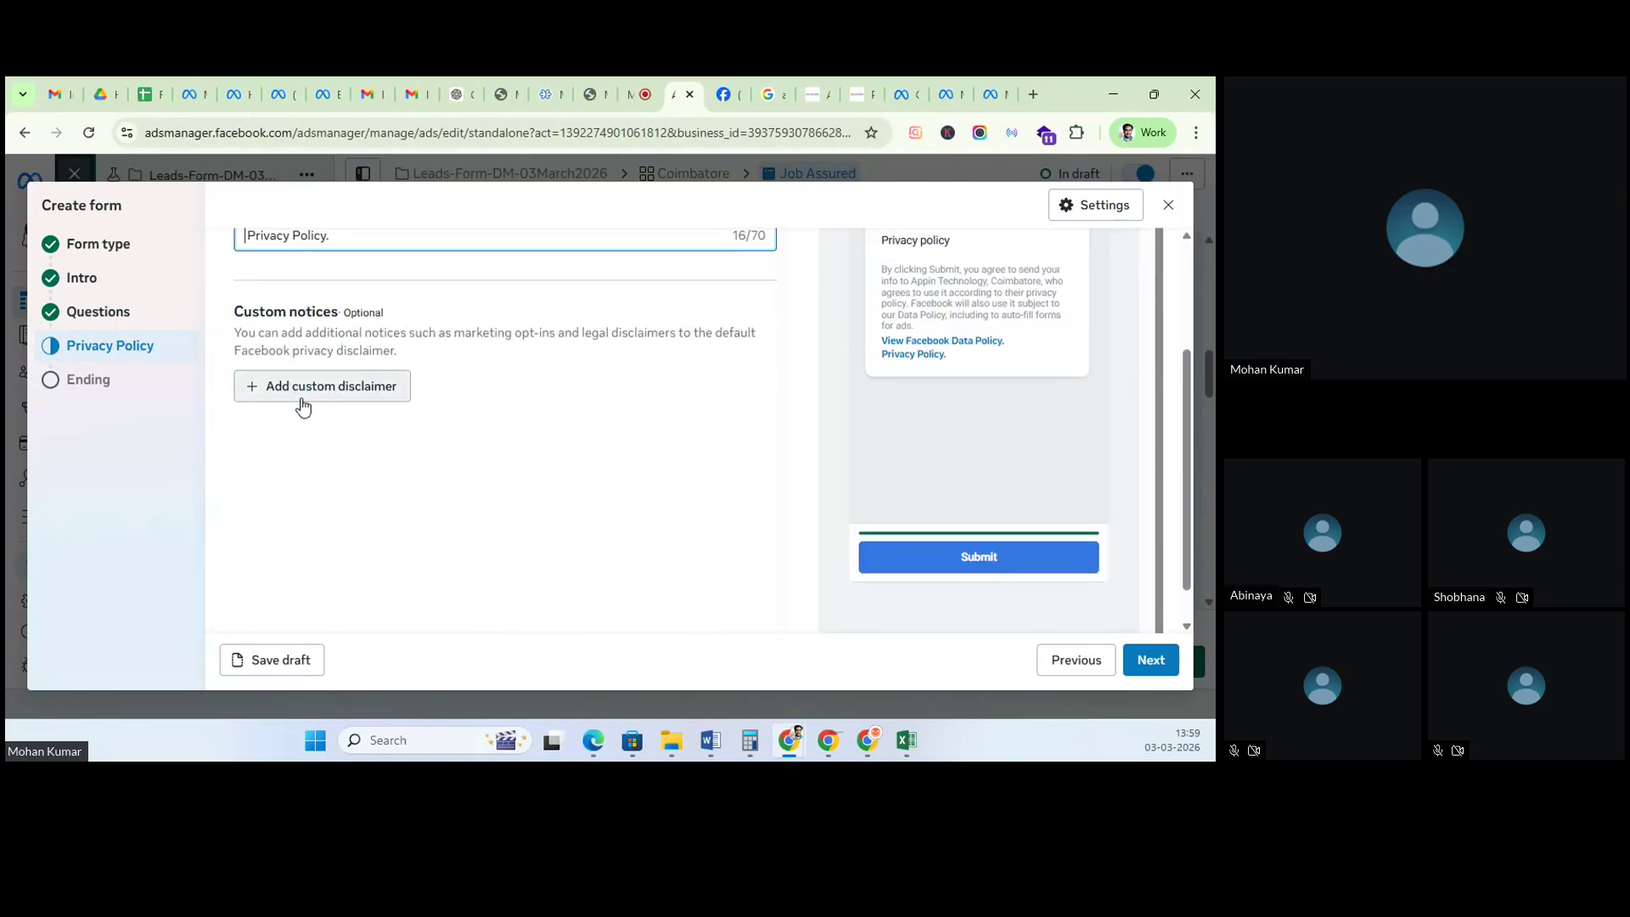
pyautogui.click(1152, 660)
# Step: Try Call business as the ending's additional action and return the choice to Go to website
pyautogui.scroll(3, 394, 506)
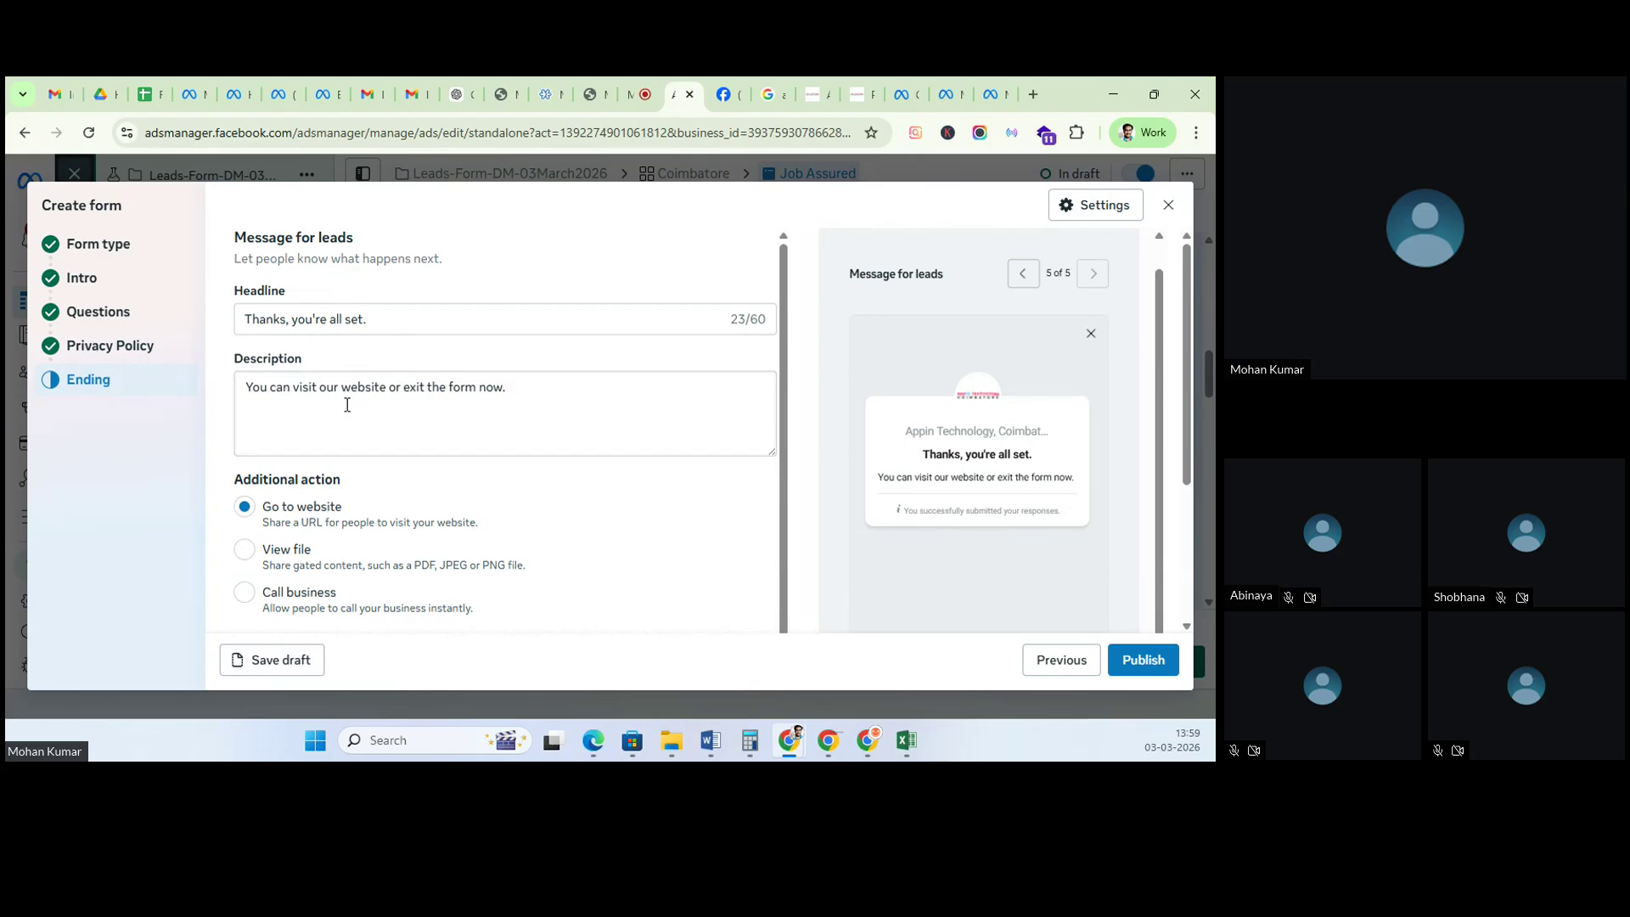
pyautogui.scroll(-1, 356, 499)
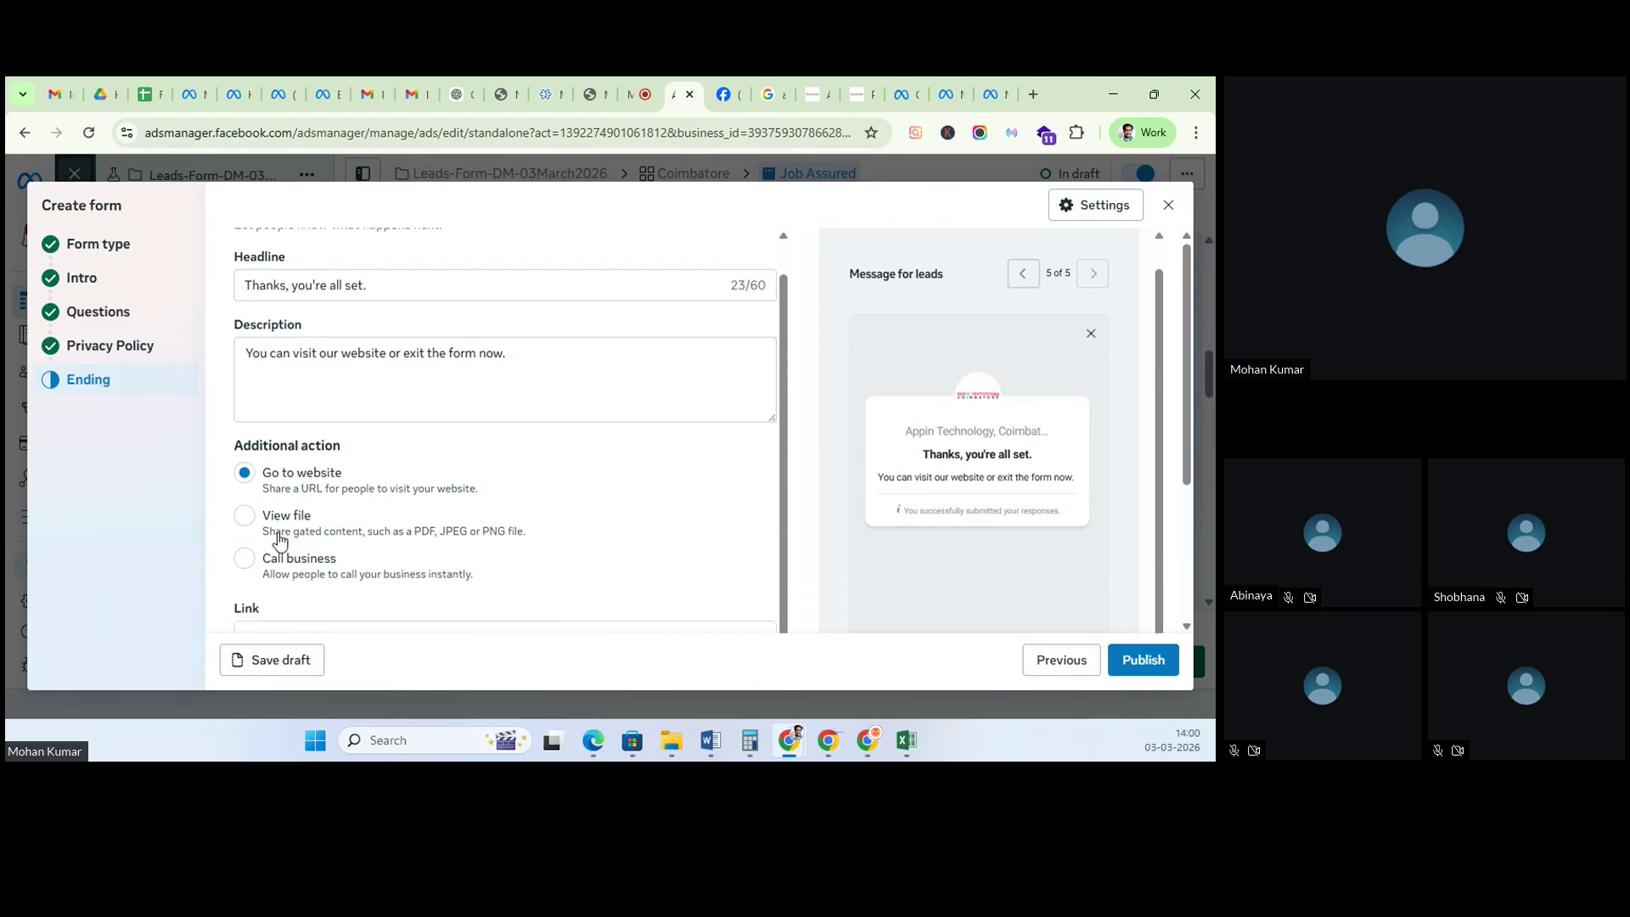
pyautogui.click(246, 567)
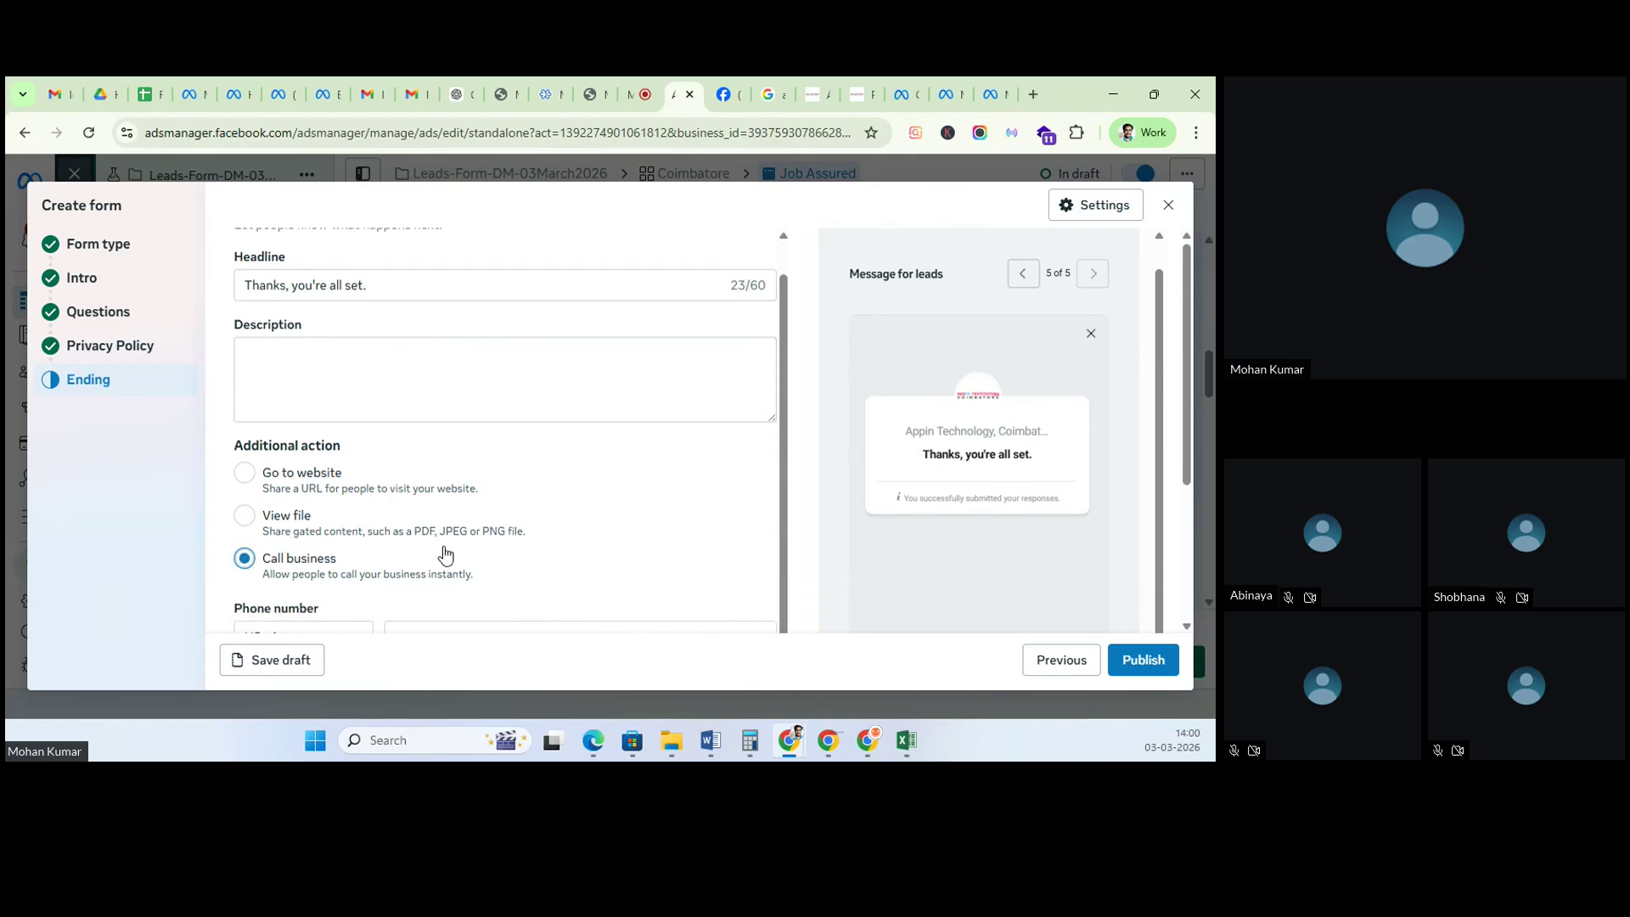
pyautogui.scroll(-3, 315, 492)
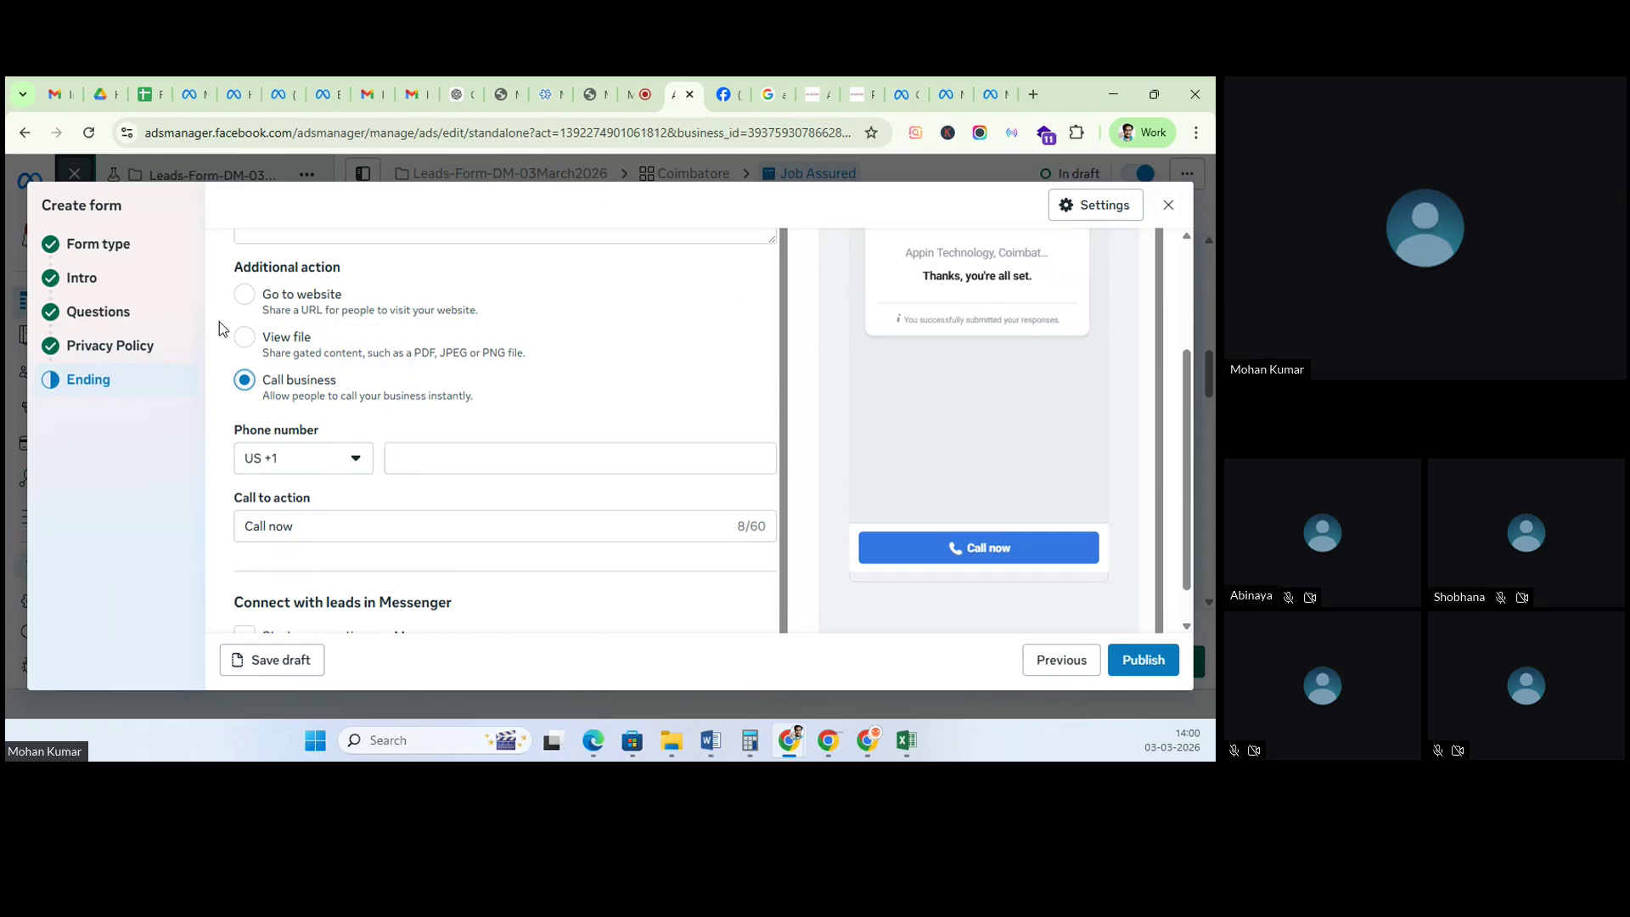
pyautogui.click(245, 294)
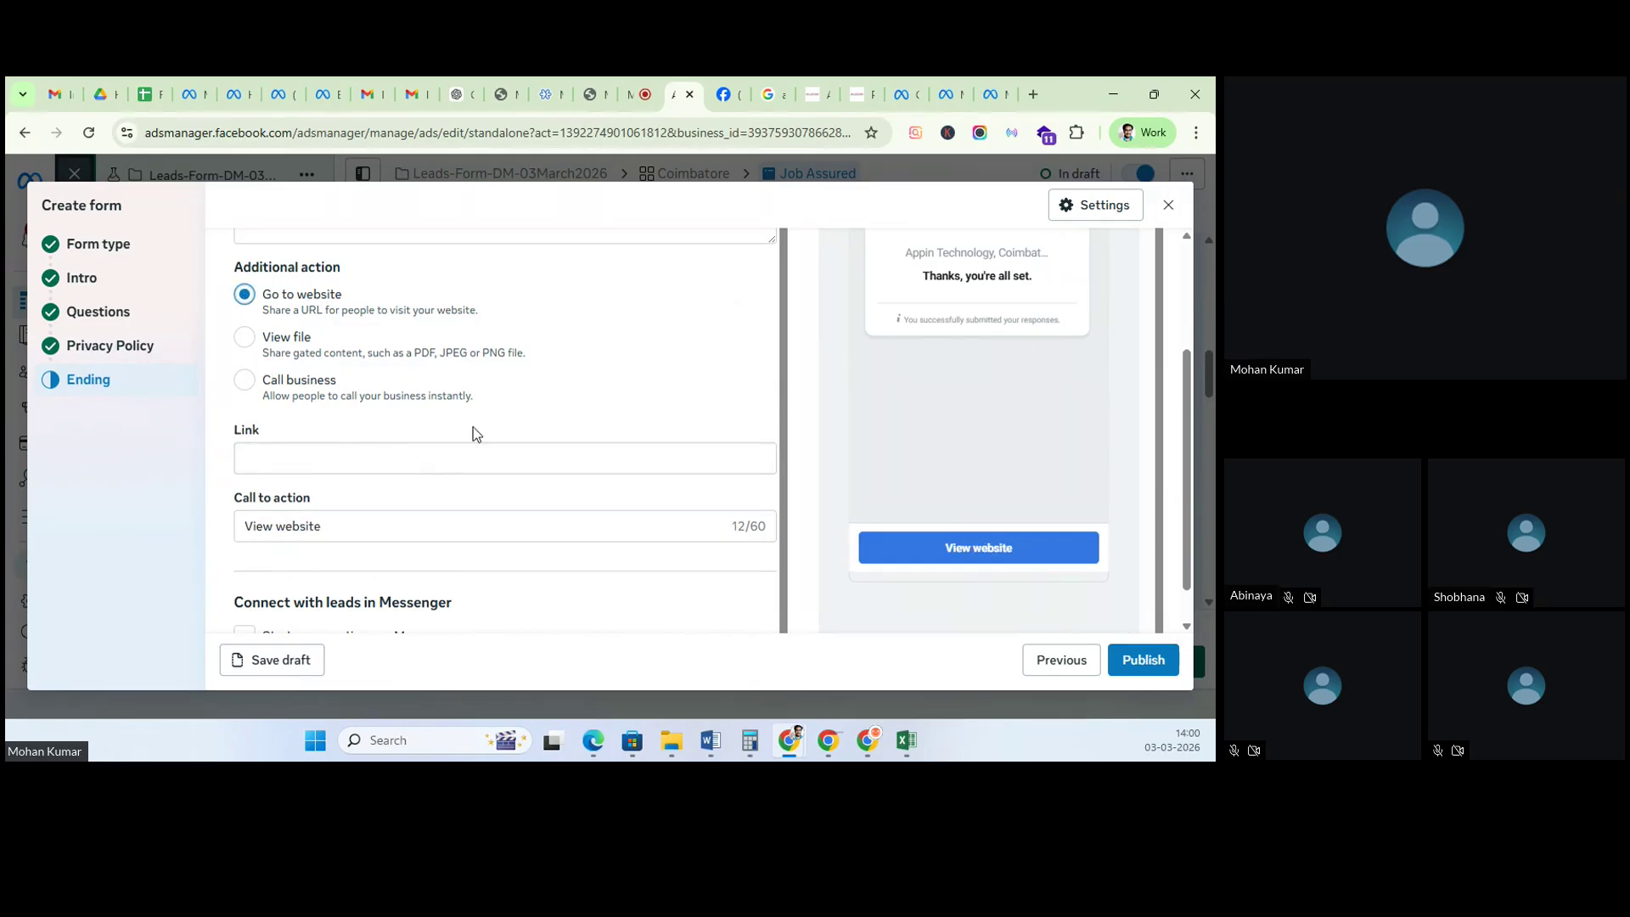
pyautogui.click(831, 96)
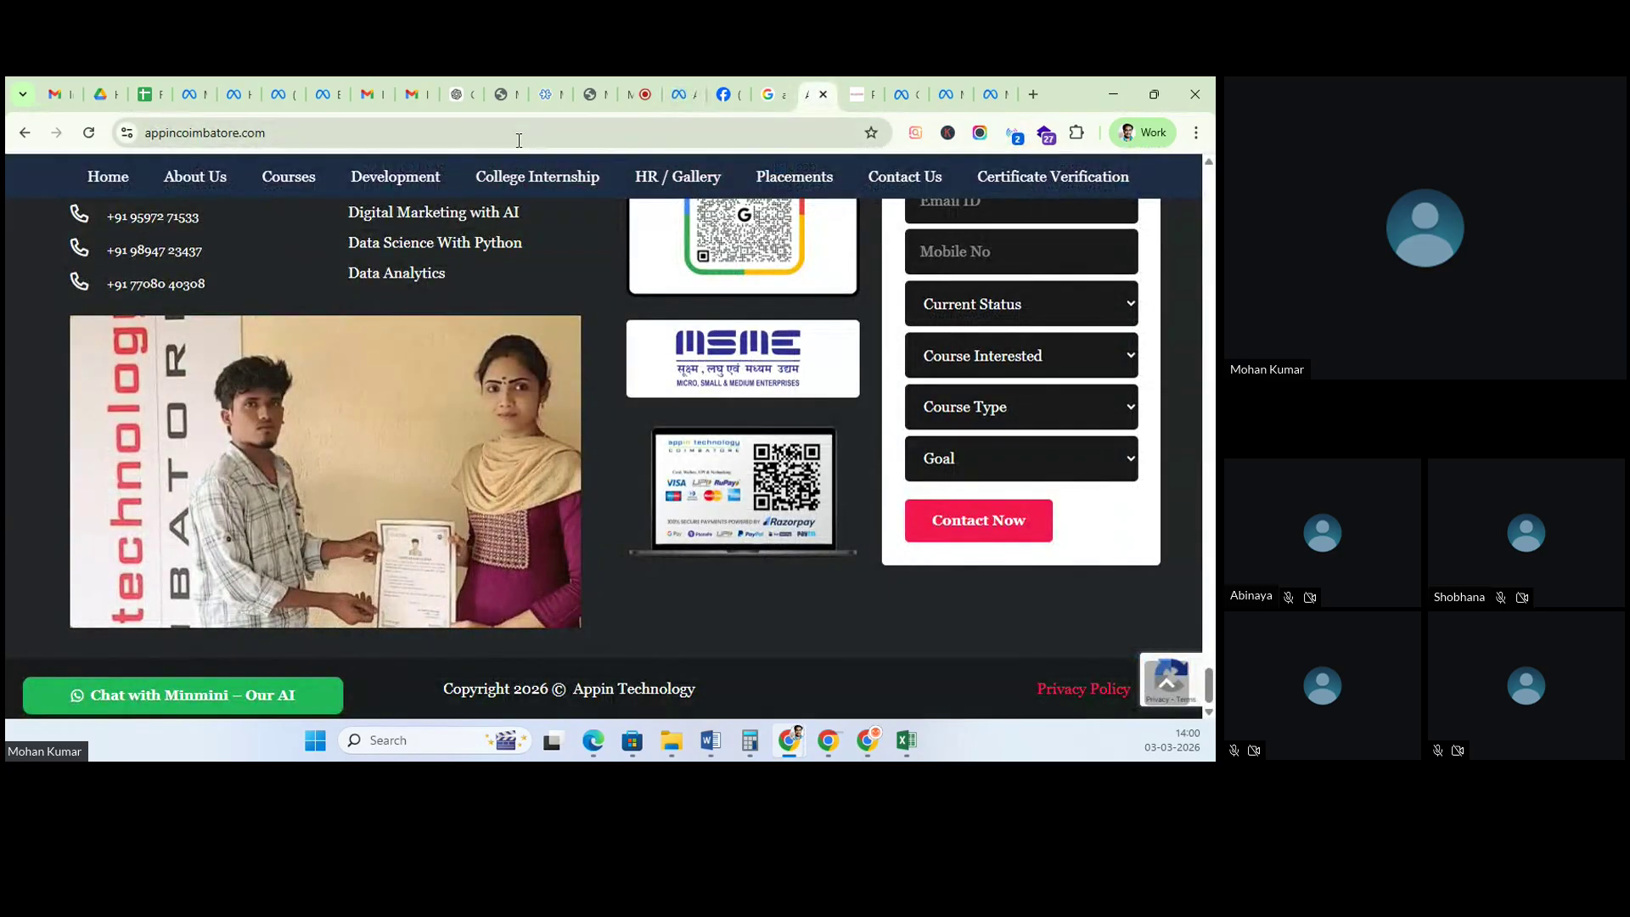
pyautogui.click(521, 133)
pyautogui.hotkey('ctrl', 'c')
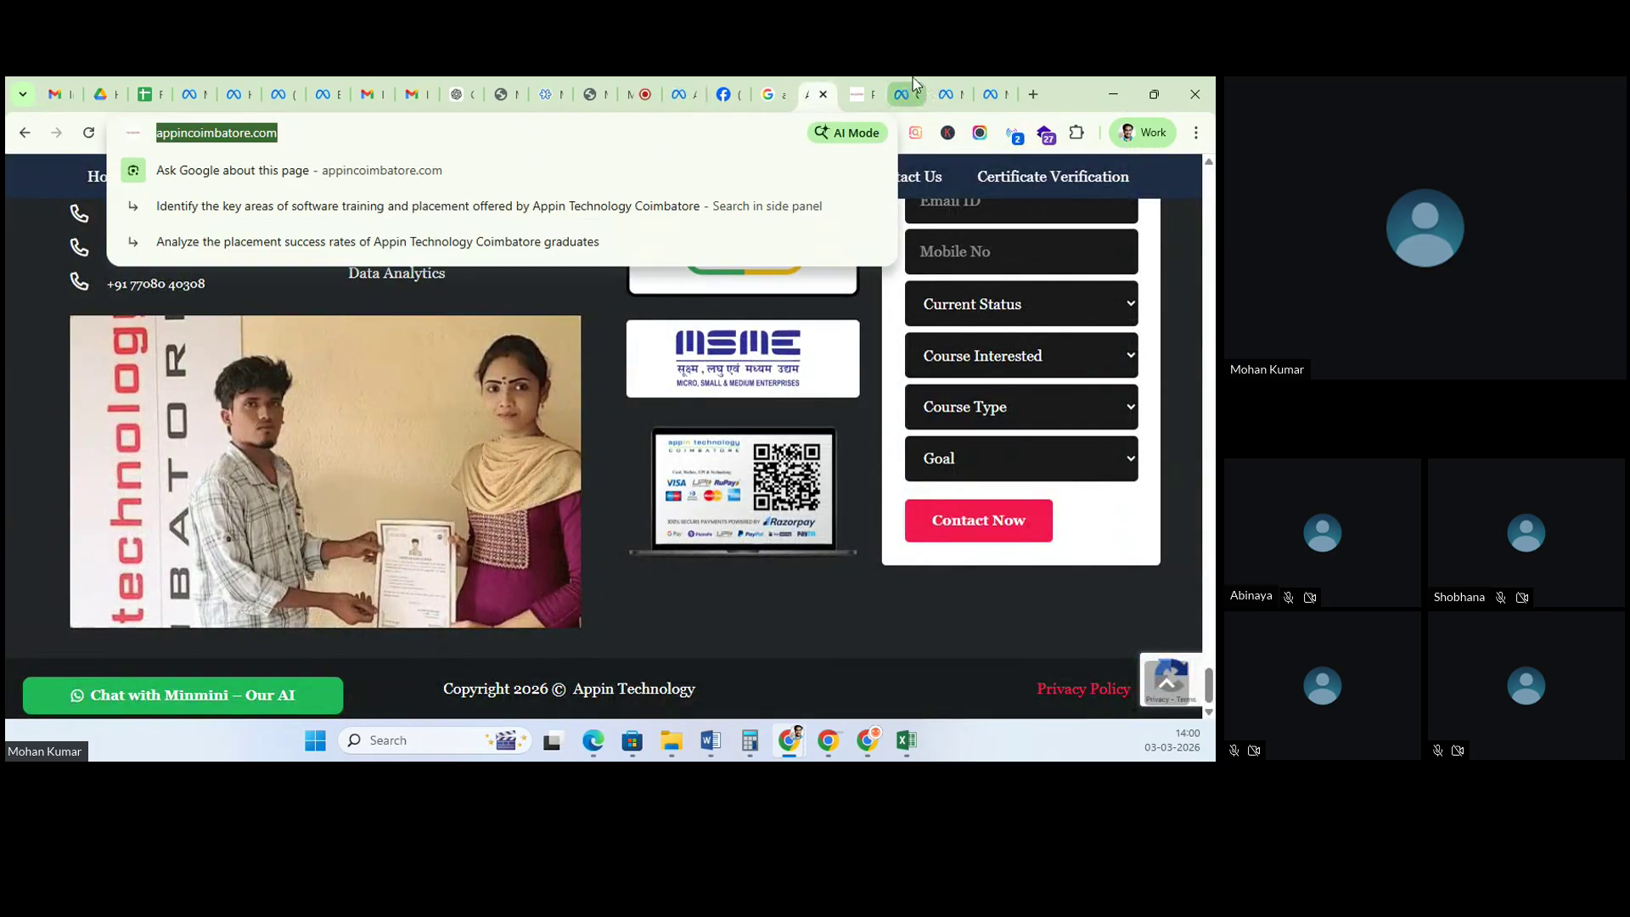
pyautogui.click(907, 94)
pyautogui.click(732, 96)
pyautogui.click(641, 94)
pyautogui.click(679, 94)
pyautogui.click(376, 459)
pyautogui.hotkey('ctrl', 'v')
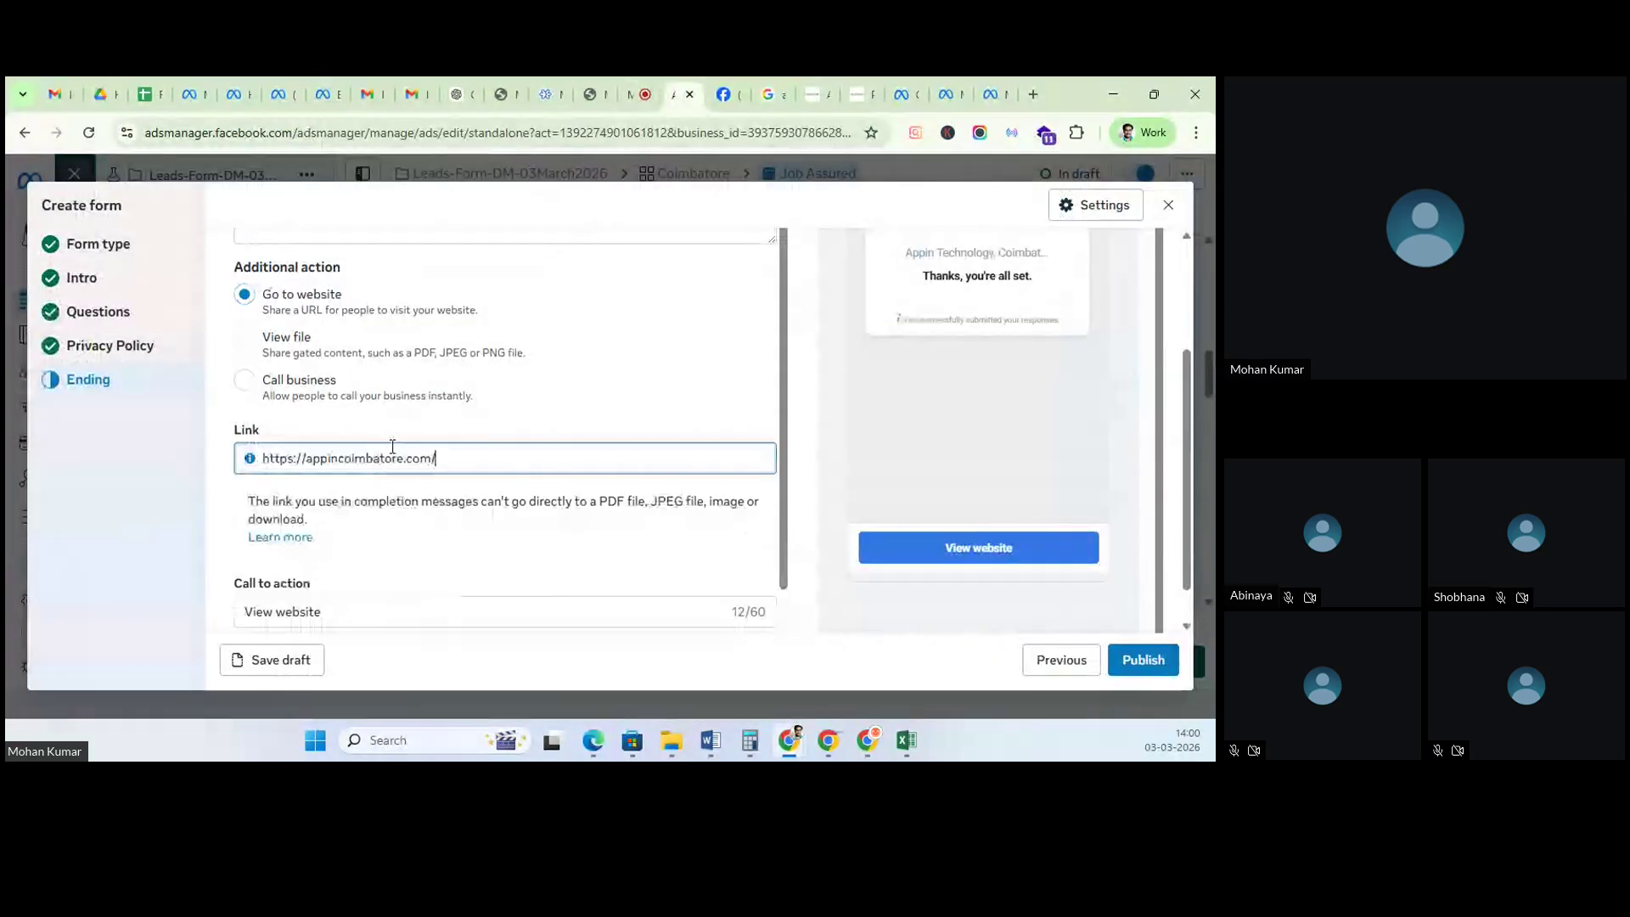
pyautogui.click(696, 362)
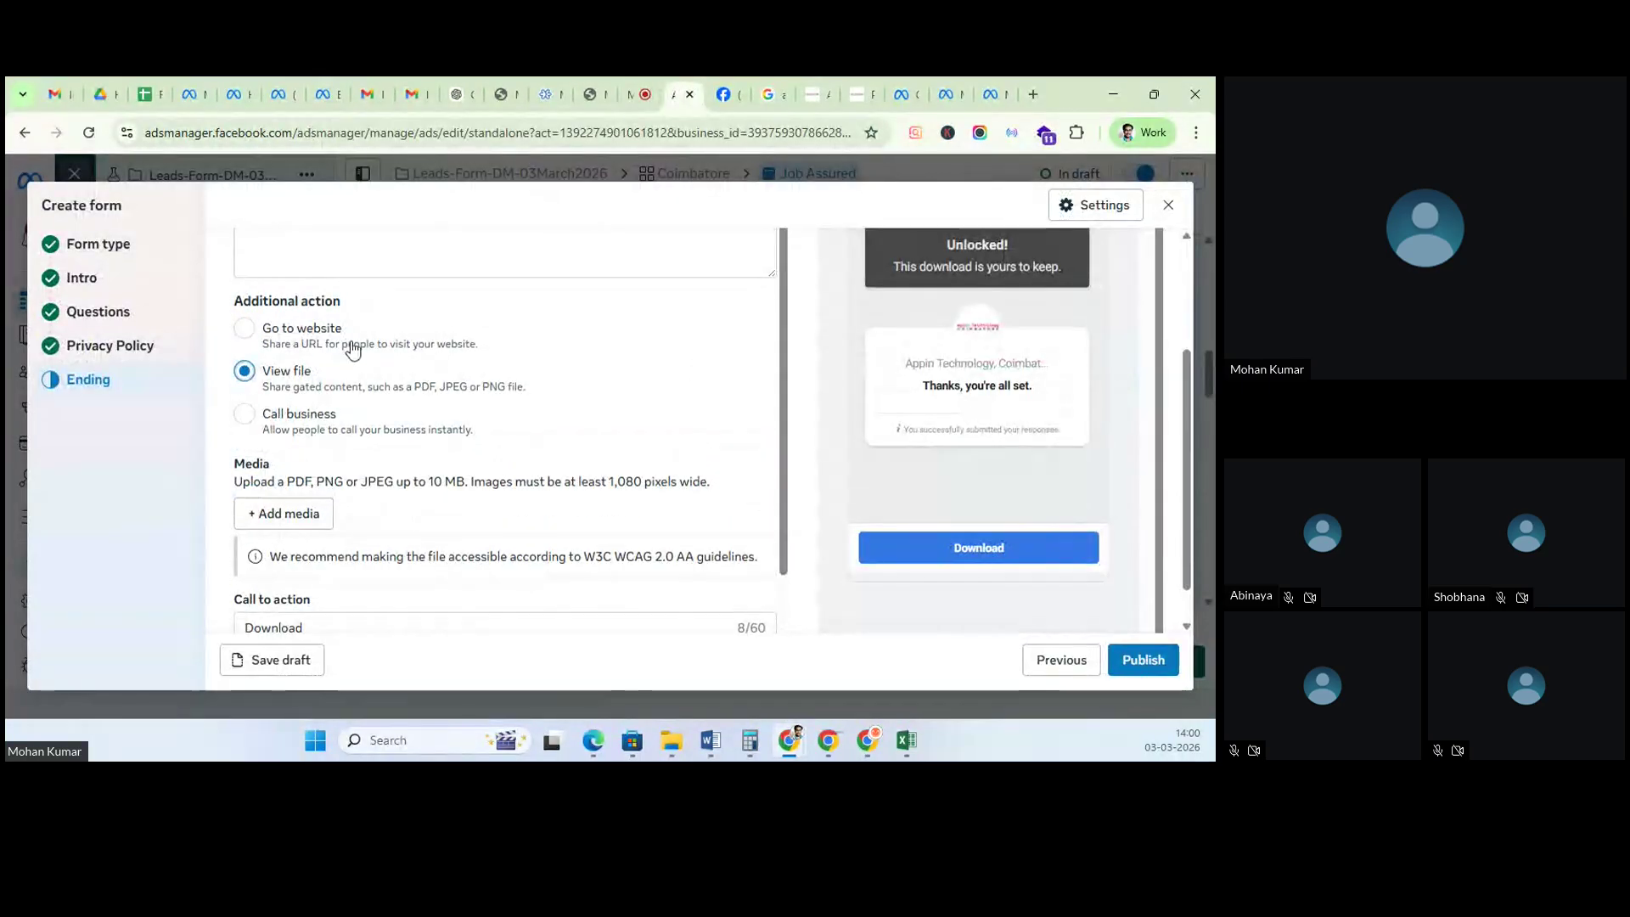
pyautogui.click(245, 327)
pyautogui.click(316, 491)
pyautogui.hotkey('ctrl', 'v')
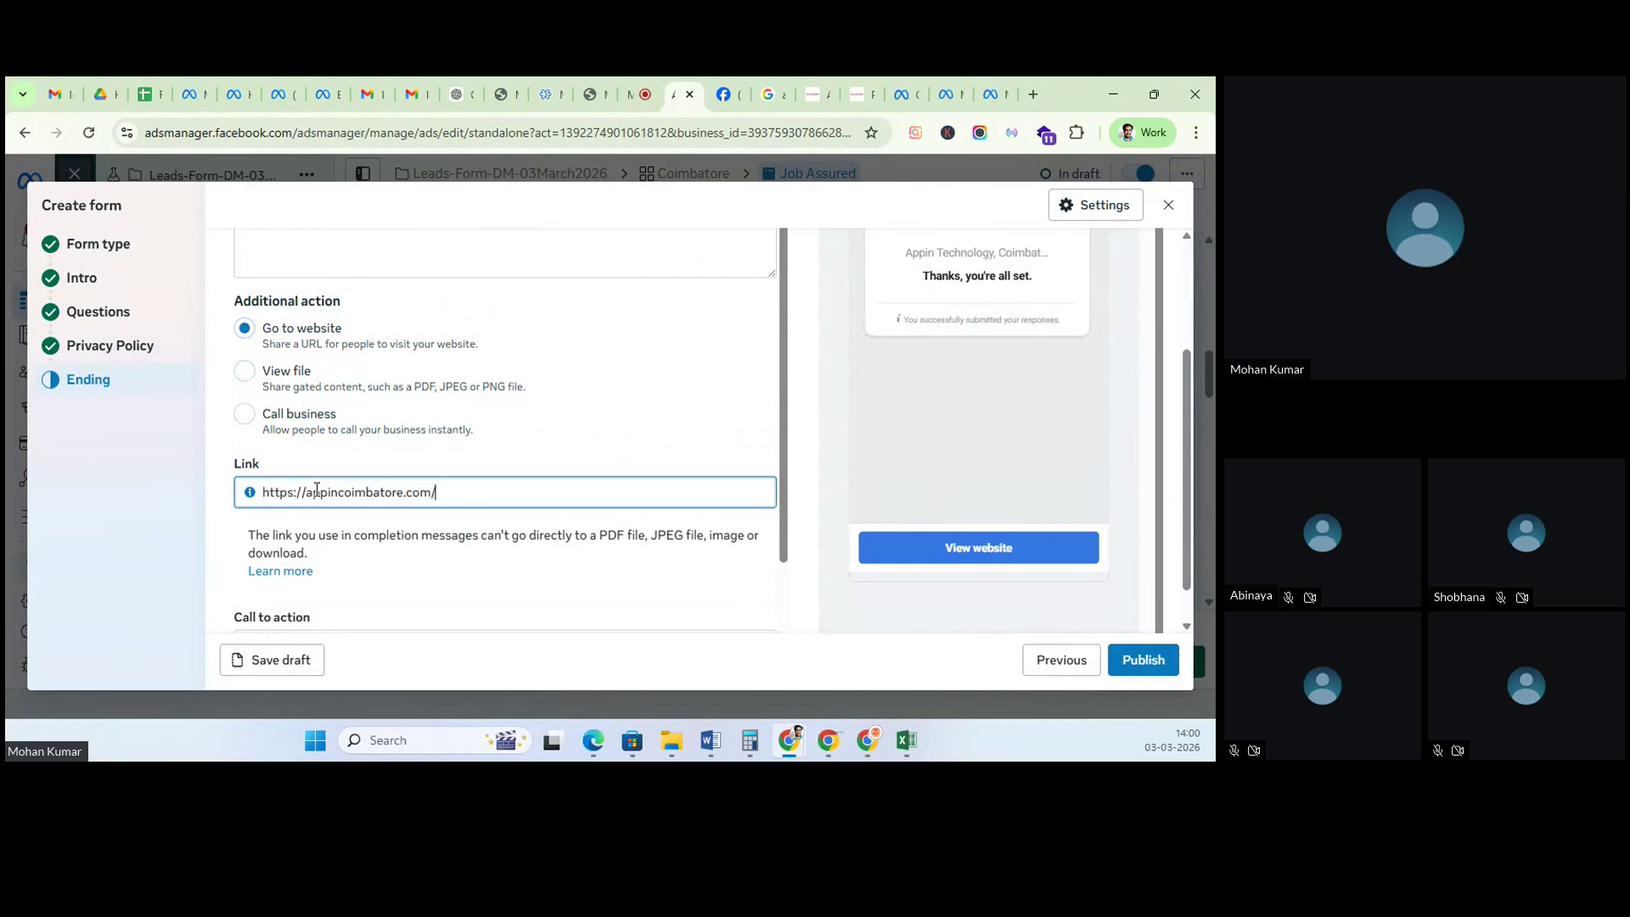
pyautogui.click(576, 399)
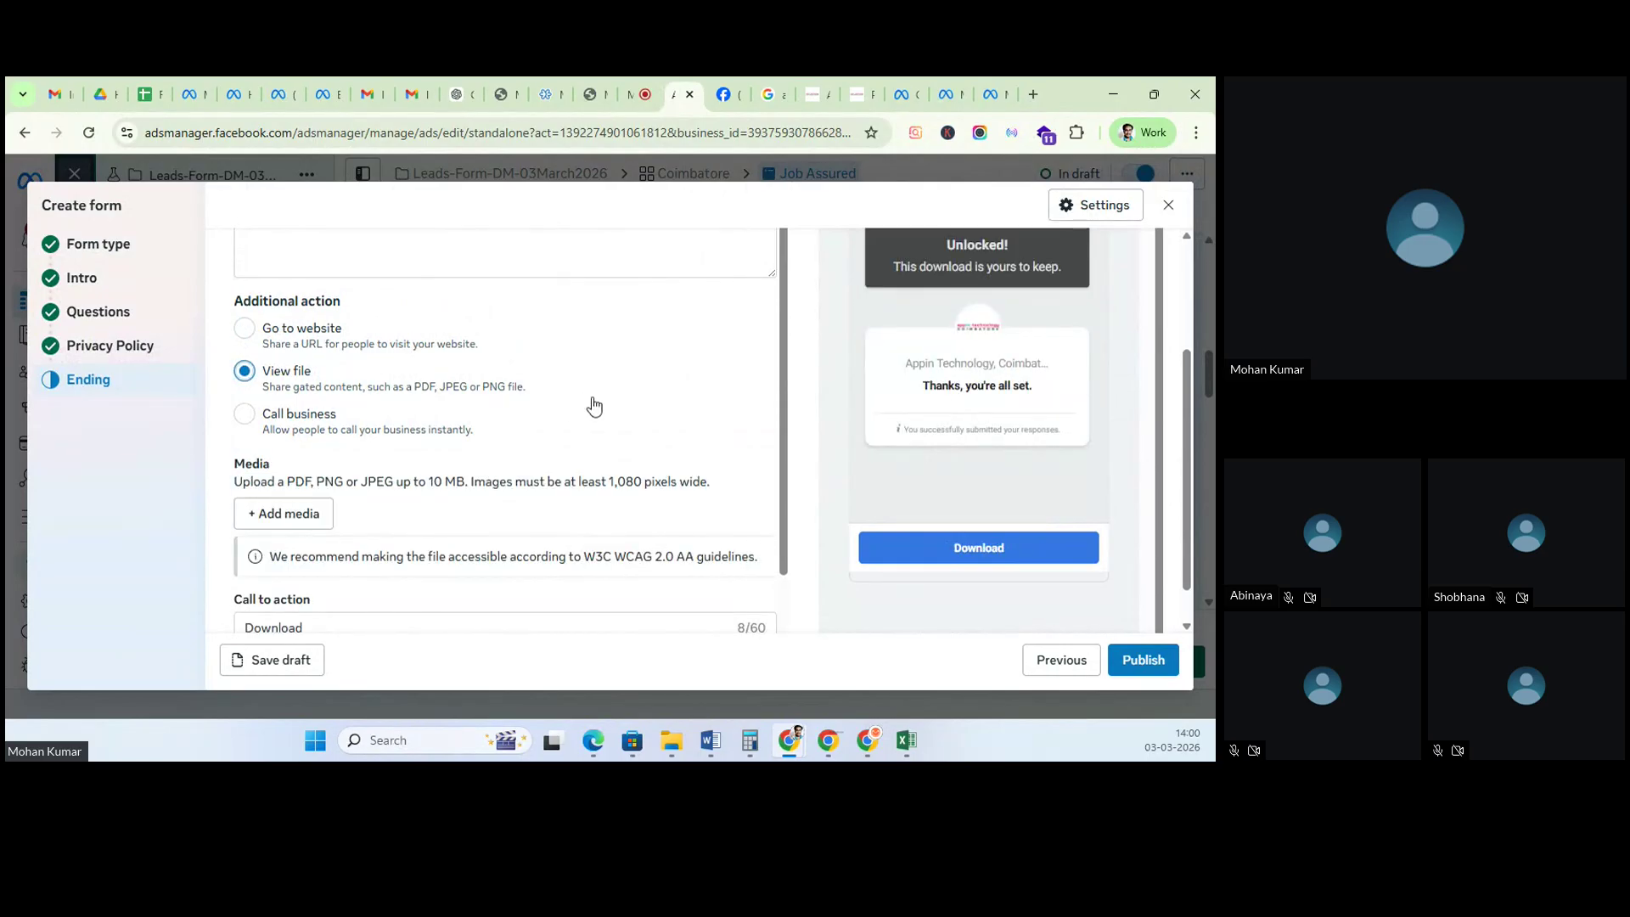
# Step: Review the form preview back to the first custom question, and check the form name and form type settings
pyautogui.scroll(3, 595, 406)
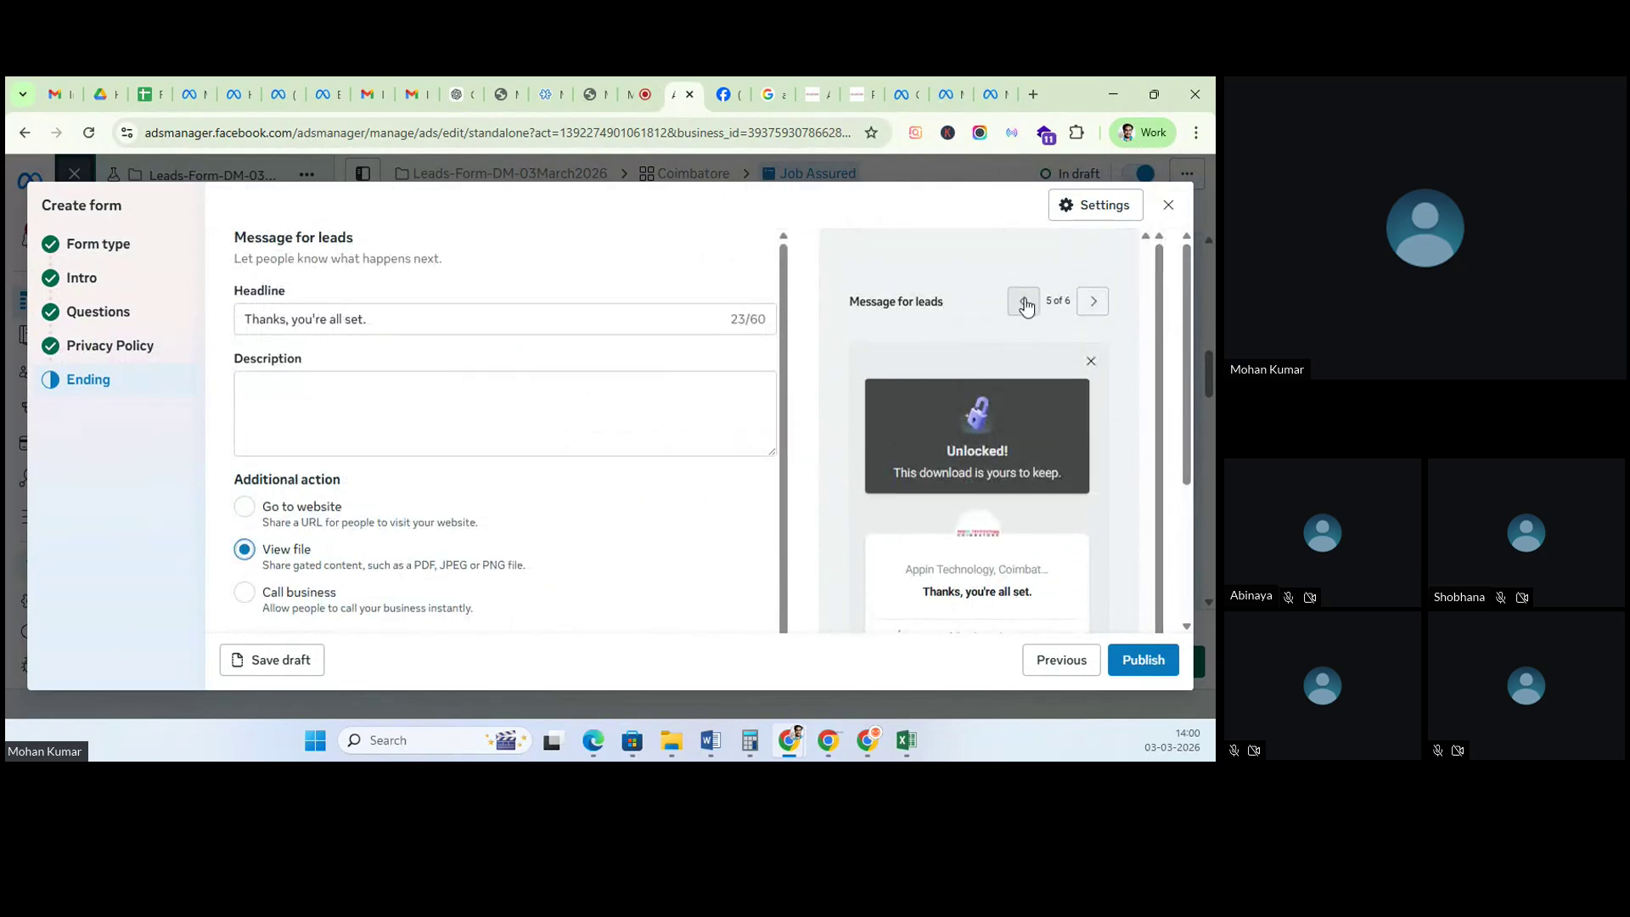
pyautogui.click(1024, 302)
pyautogui.click(1024, 302)
pyautogui.click(1024, 302)
pyautogui.click(1024, 303)
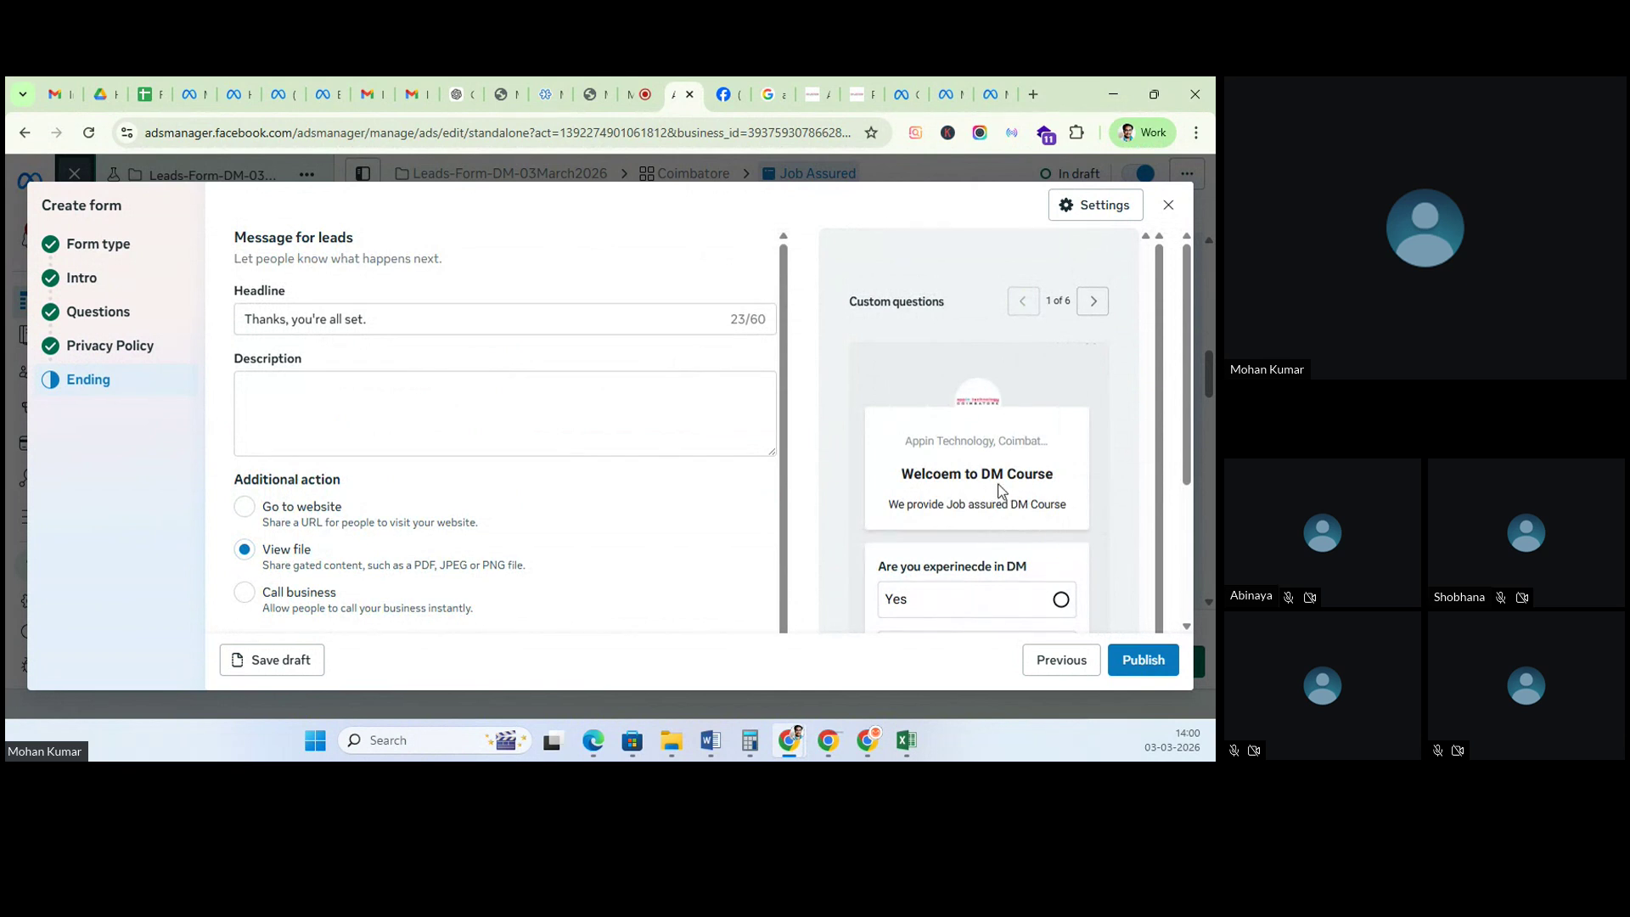
pyautogui.scroll(-1, 1002, 490)
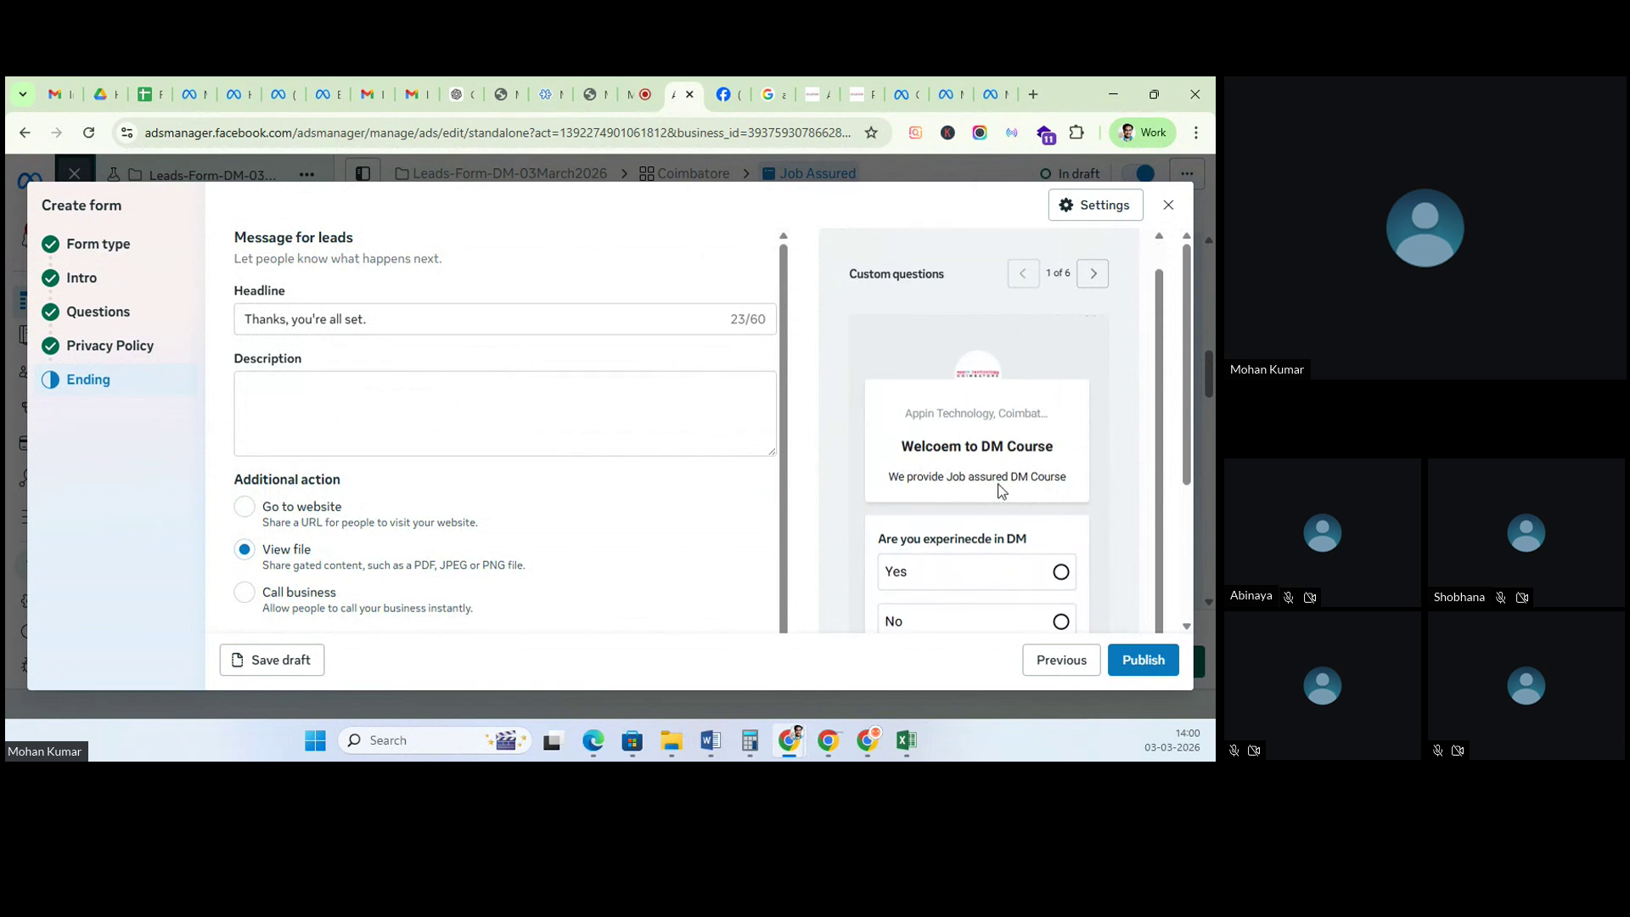
pyautogui.click(99, 243)
pyautogui.scroll(3, 425, 384)
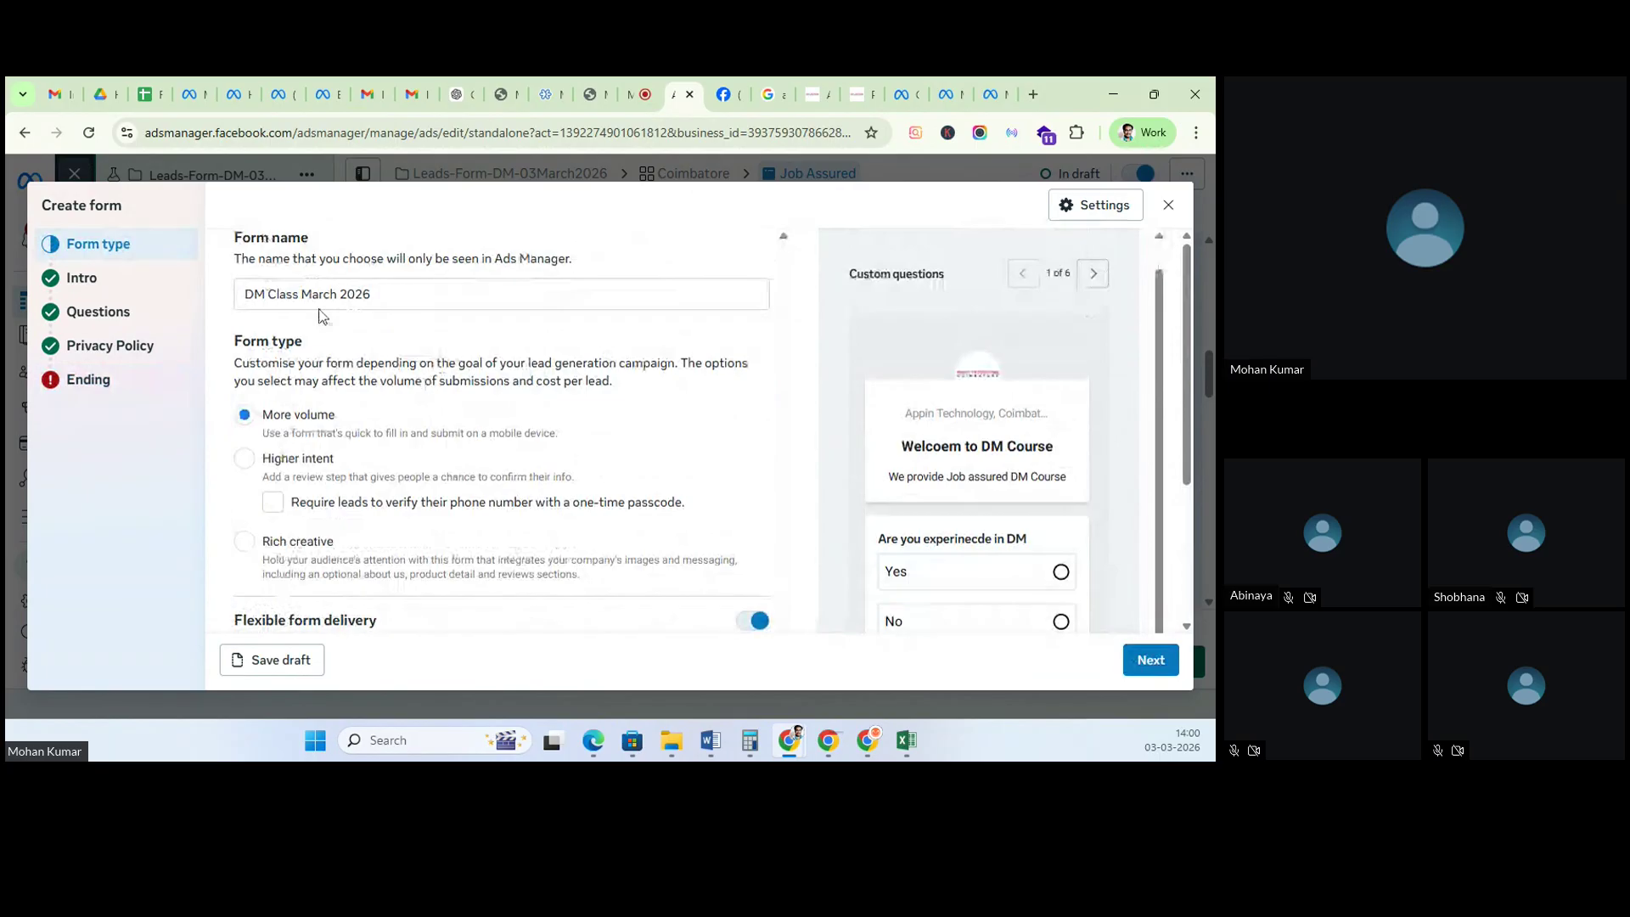
# Step: Check the form type and delivery options, and switch the intro's optional greeting off and on again
pyautogui.scroll(-2, 425, 510)
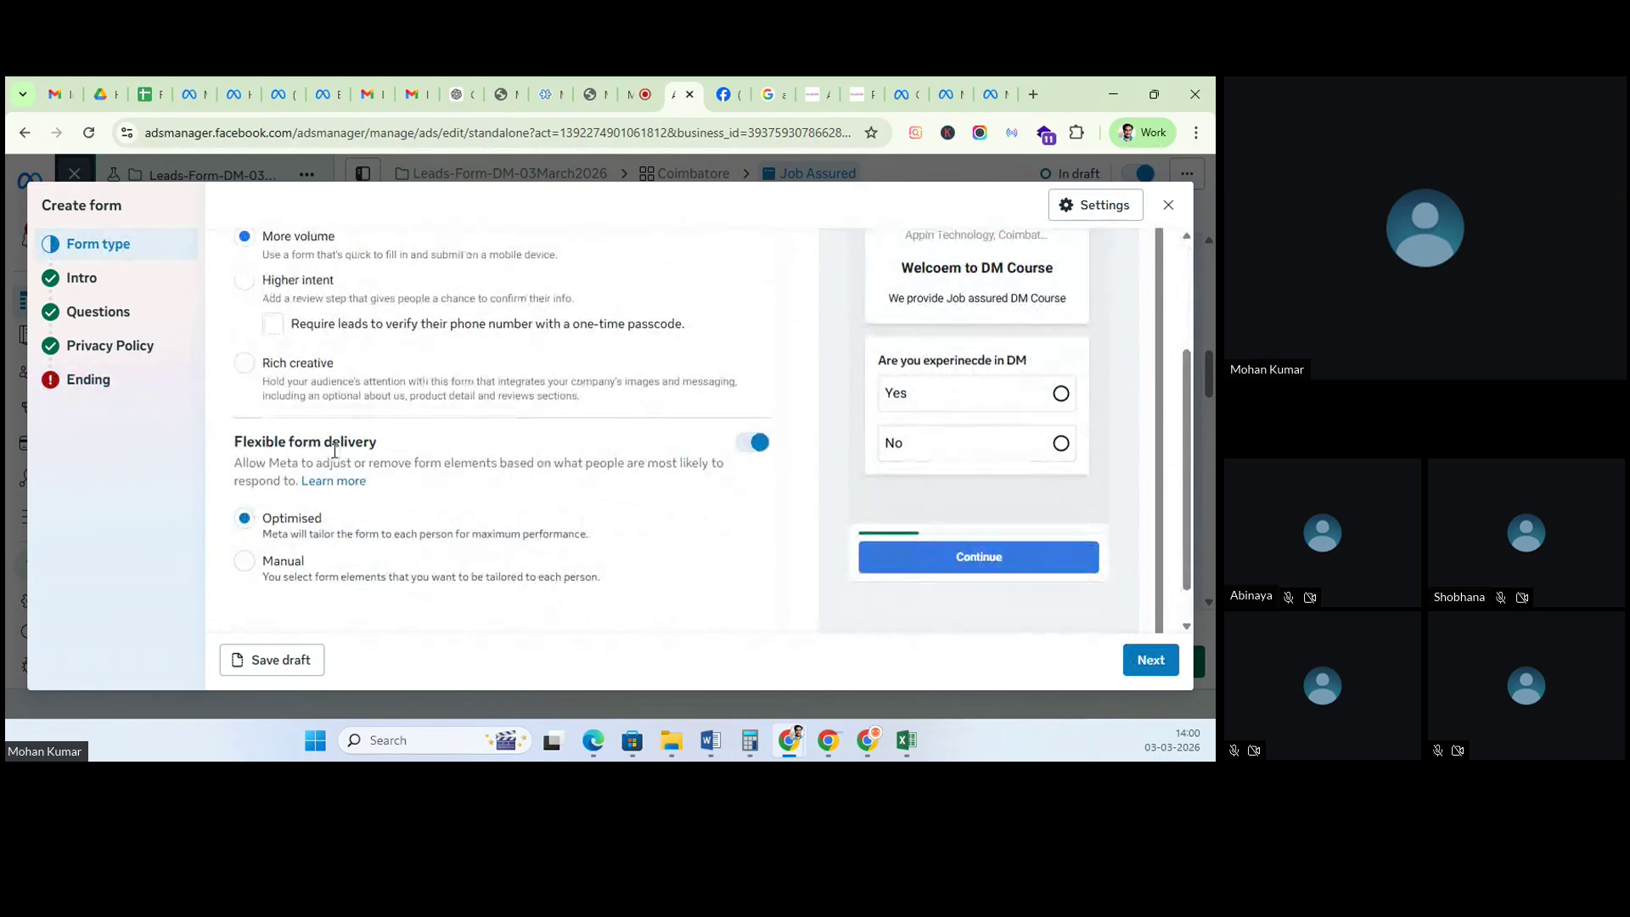
pyautogui.click(129, 280)
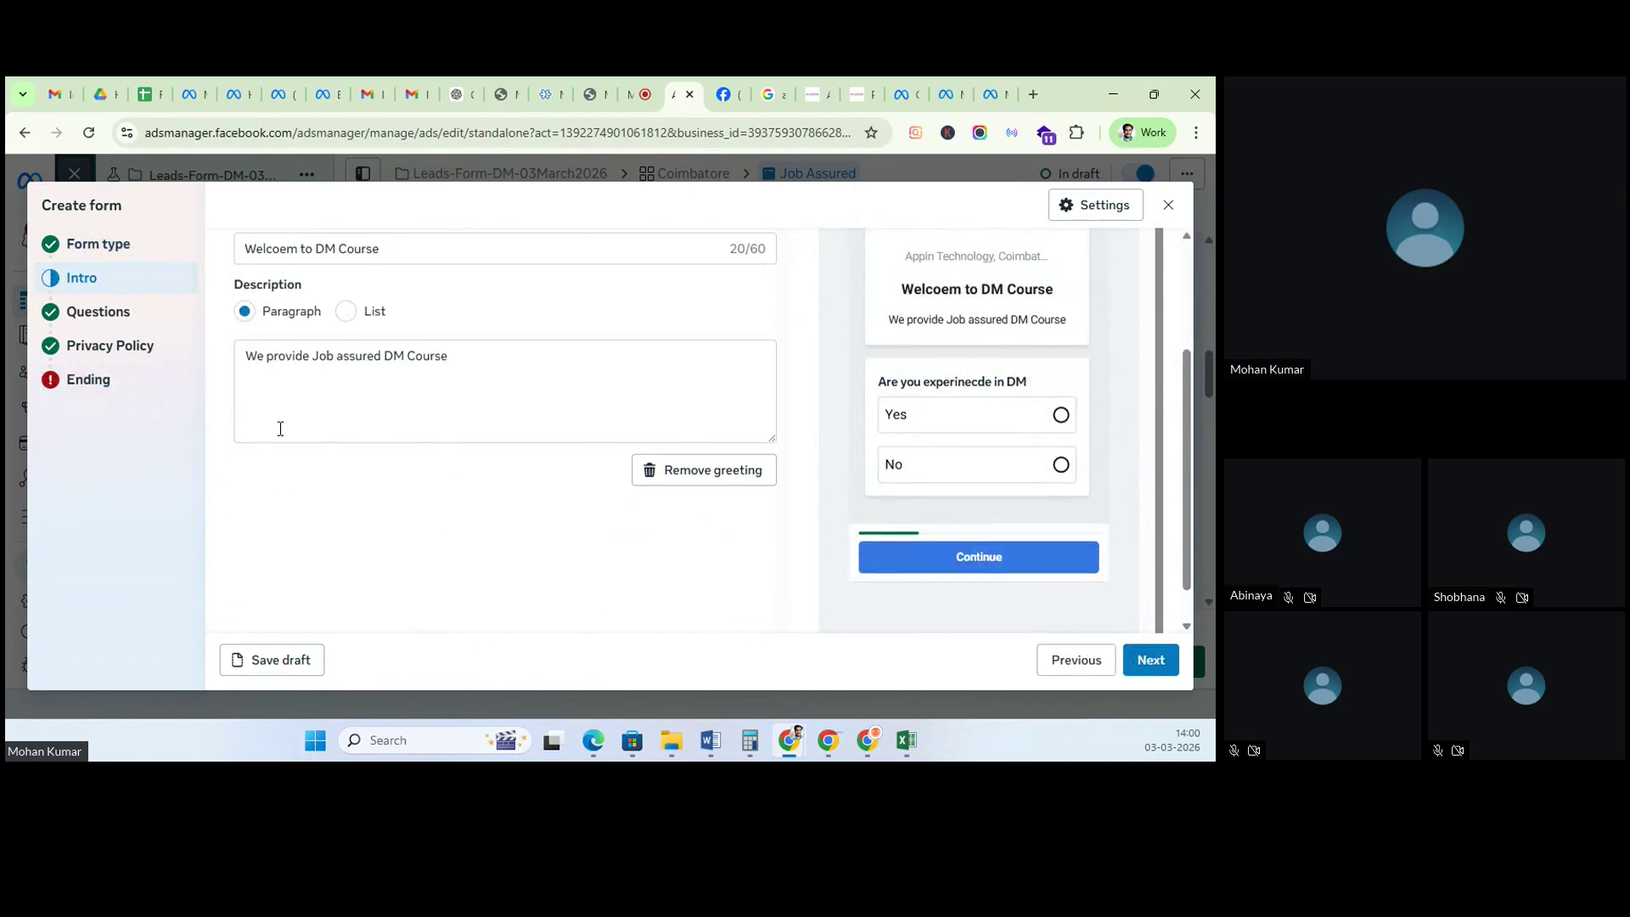
pyautogui.scroll(2, 280, 428)
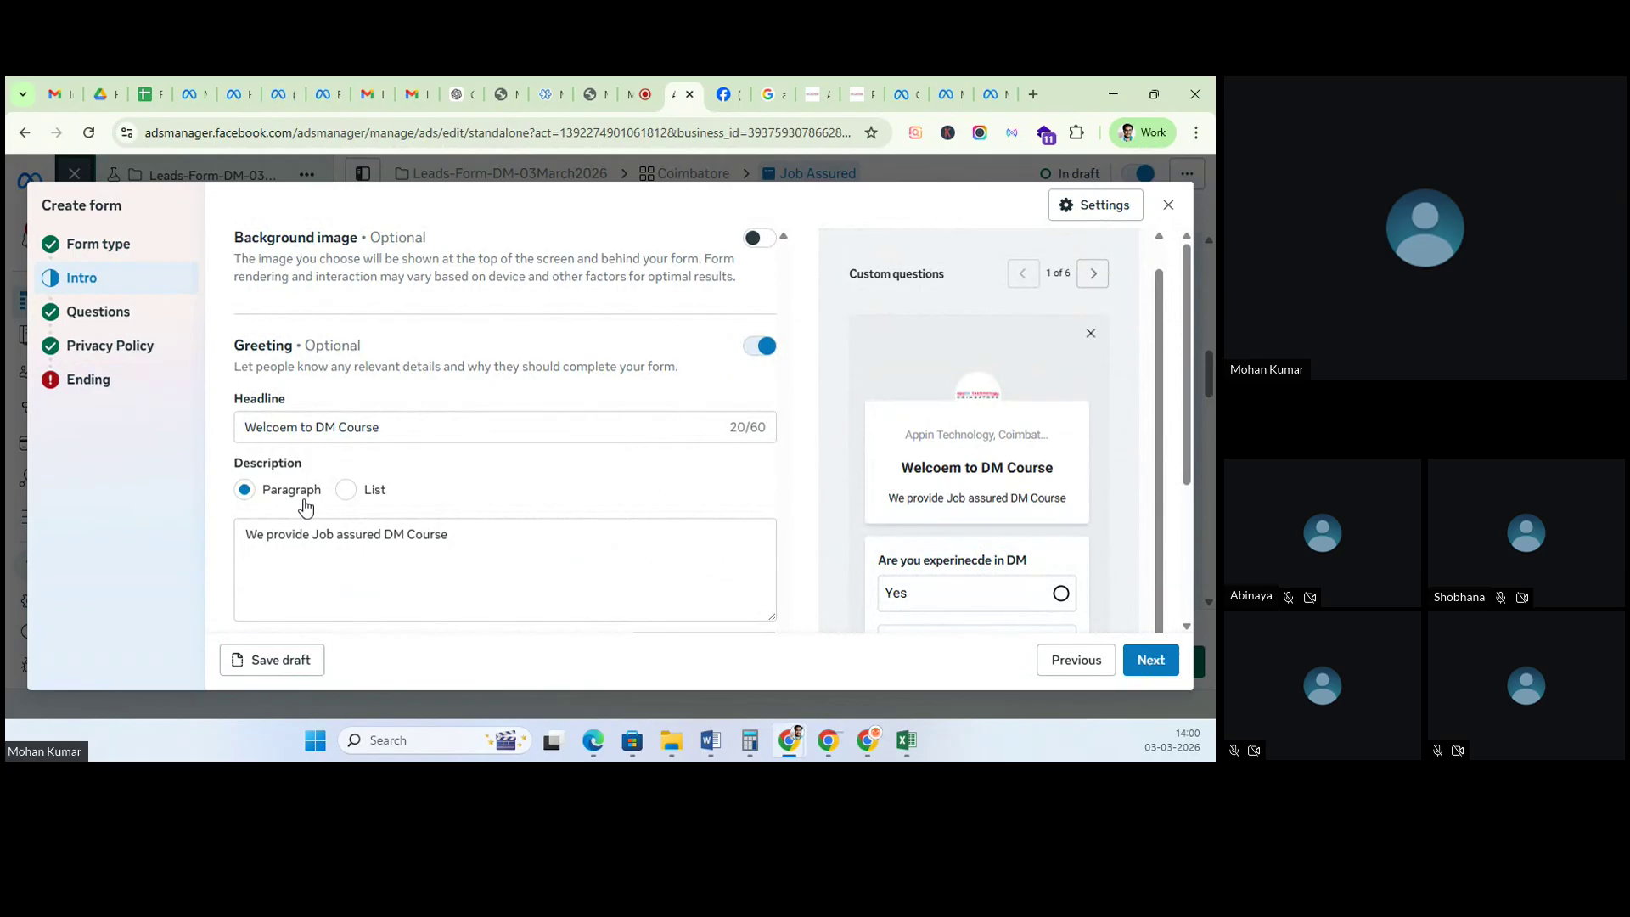
pyautogui.click(759, 347)
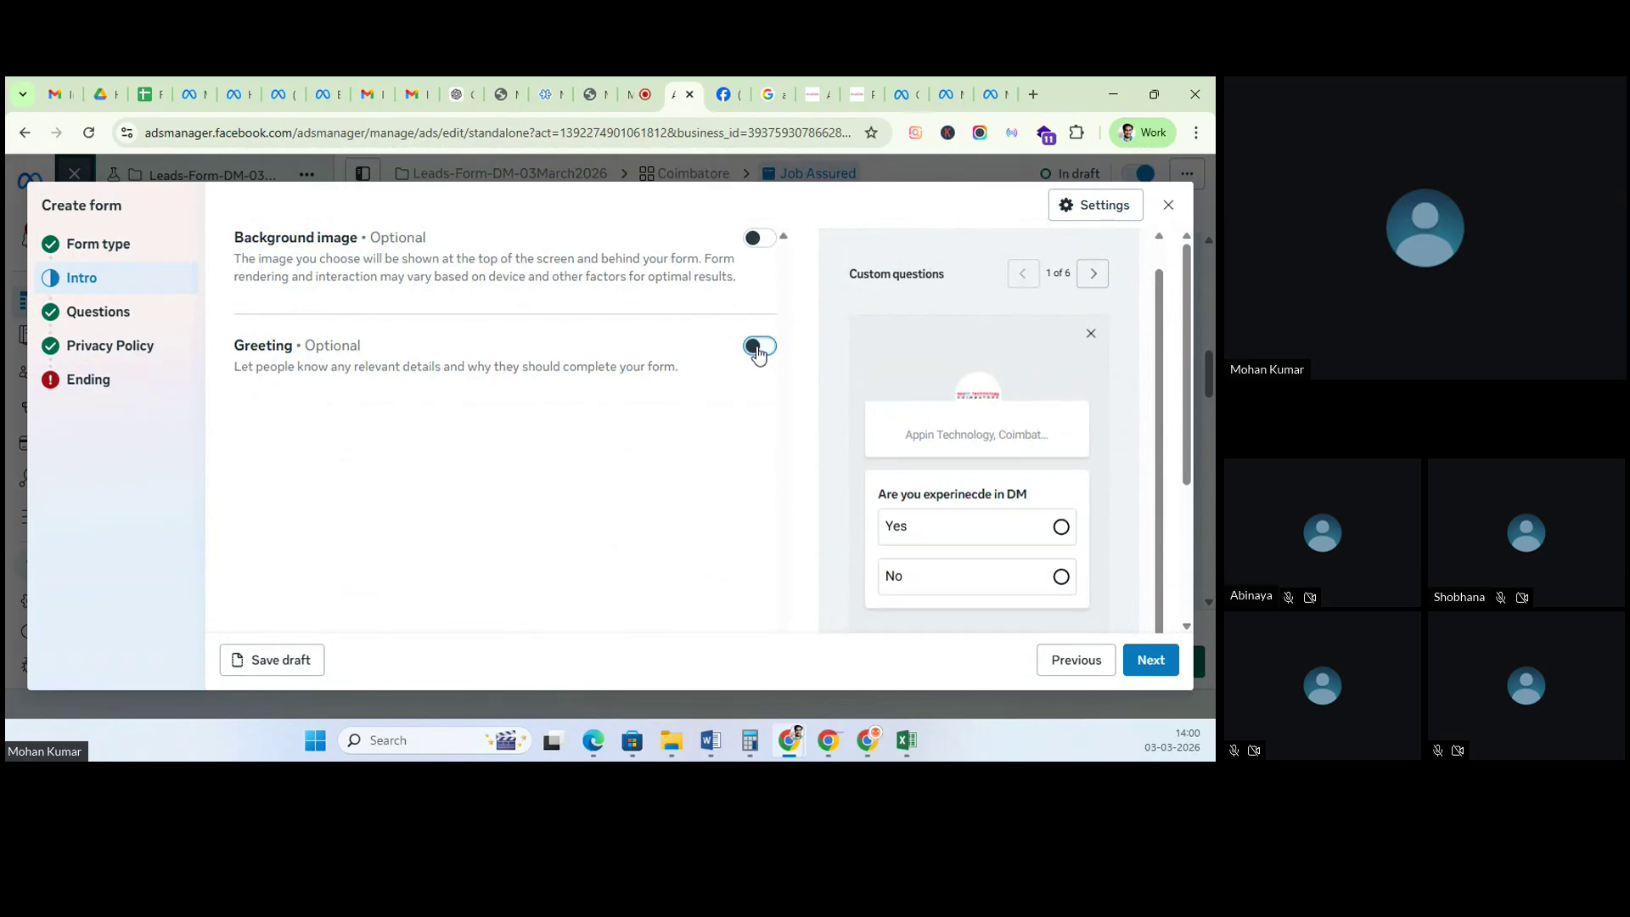
pyautogui.click(758, 347)
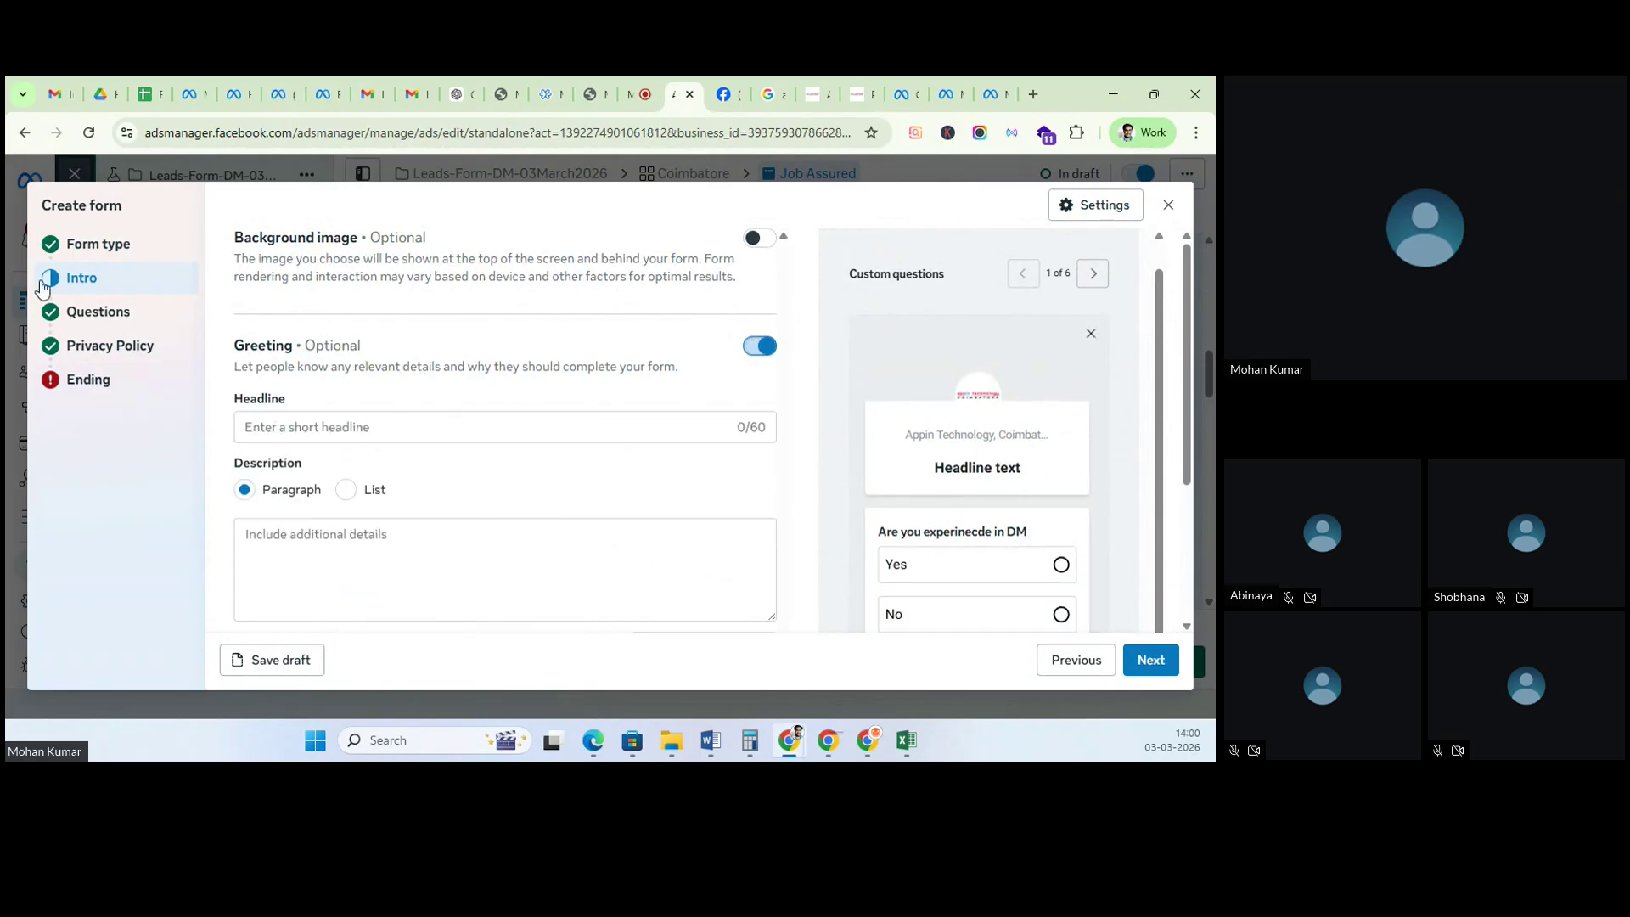
# Step: Review the form's custom questions, contact information section and privacy policy link
pyautogui.click(117, 326)
pyautogui.scroll(-3, 419, 473)
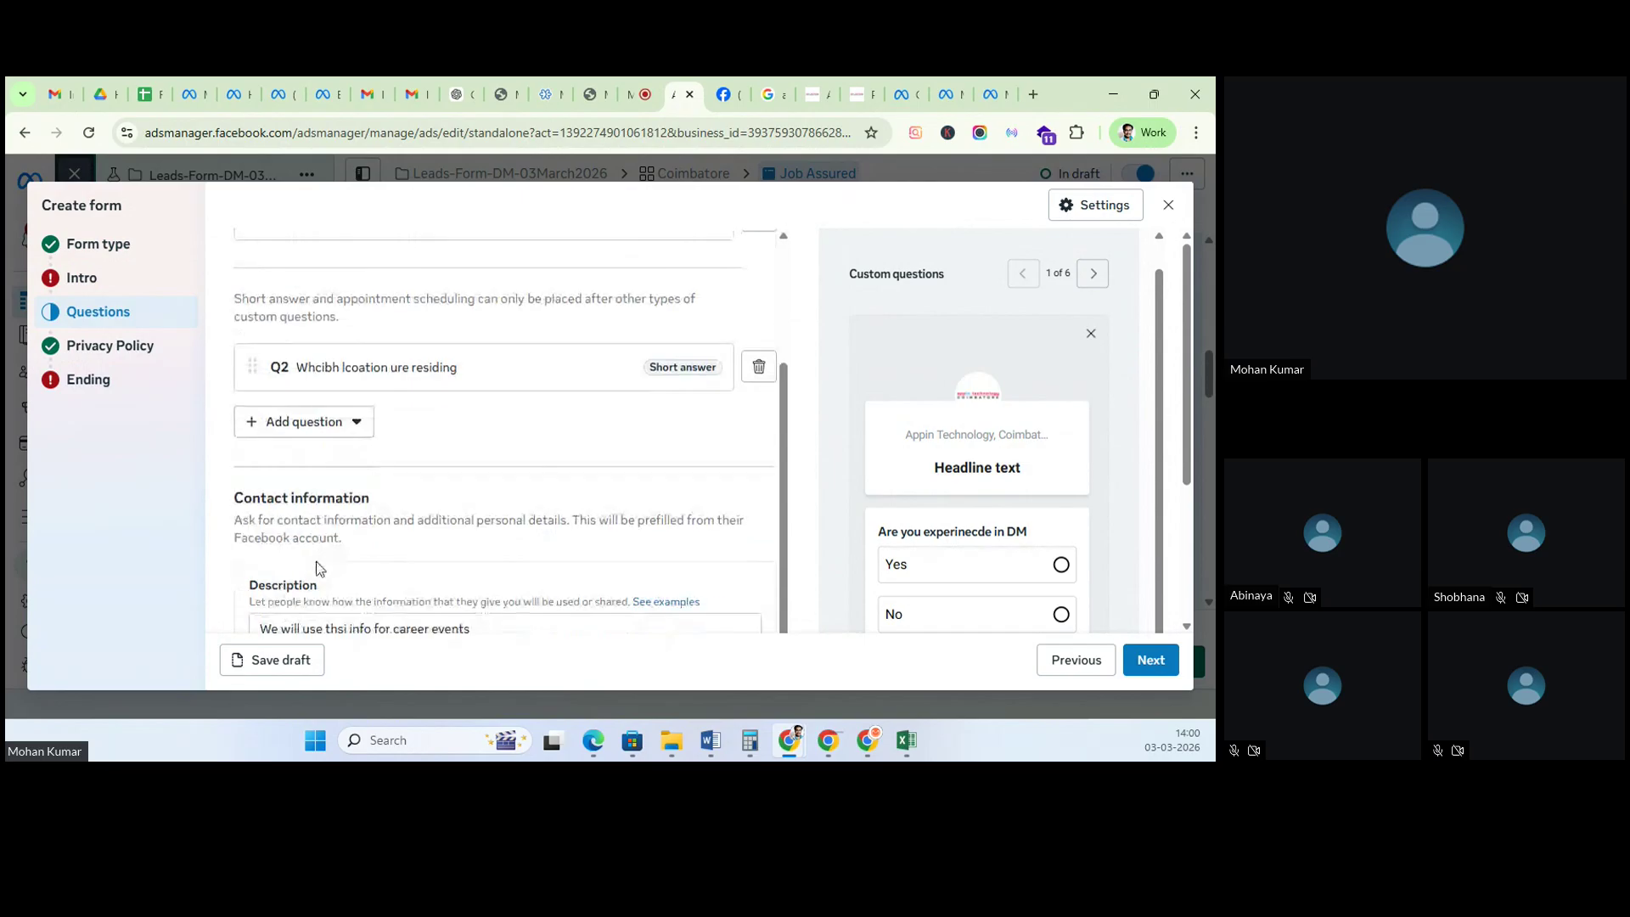
pyautogui.scroll(-1, 320, 592)
pyautogui.scroll(4, 320, 492)
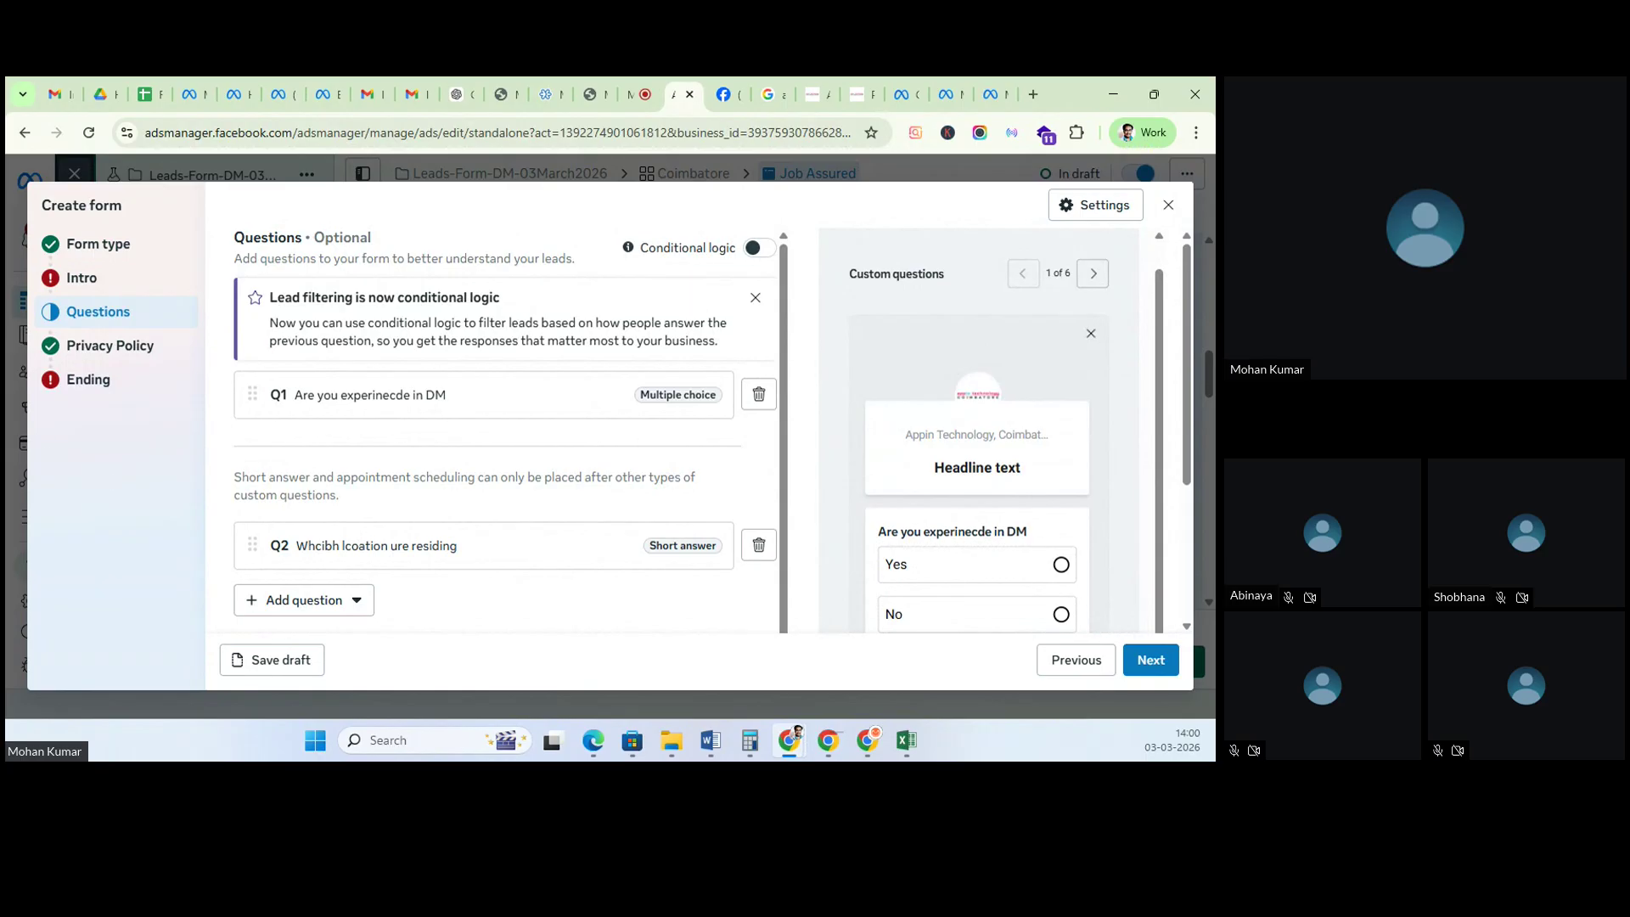
pyautogui.click(108, 346)
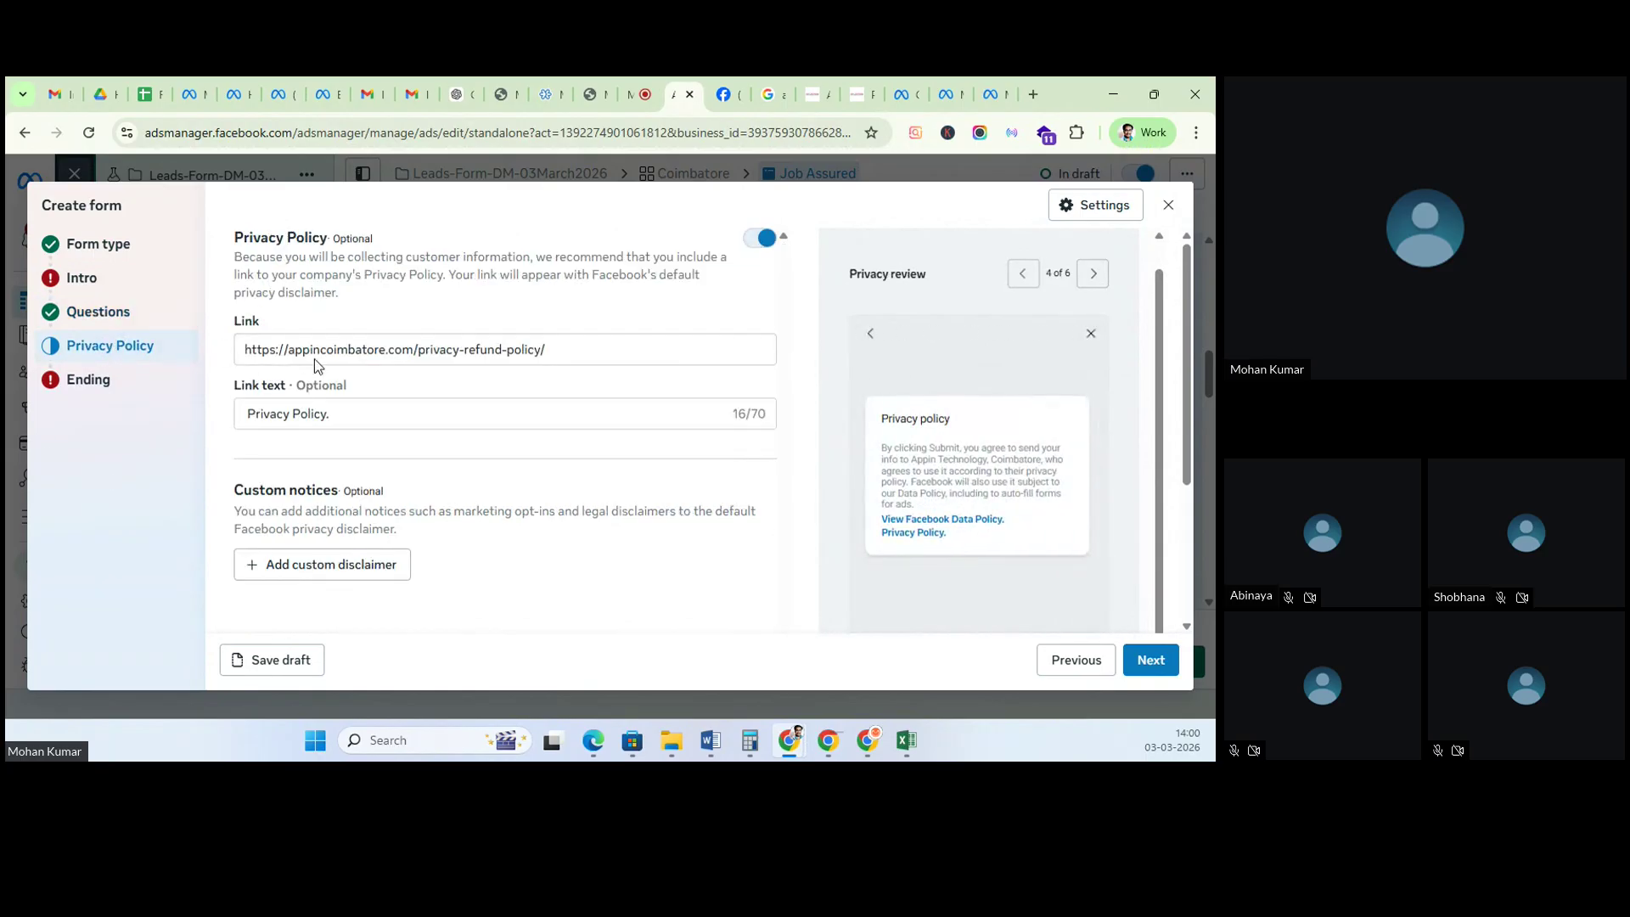
# Step: Enter "Test" as the ending's description and set its additional action to Go to website
pyautogui.click(87, 380)
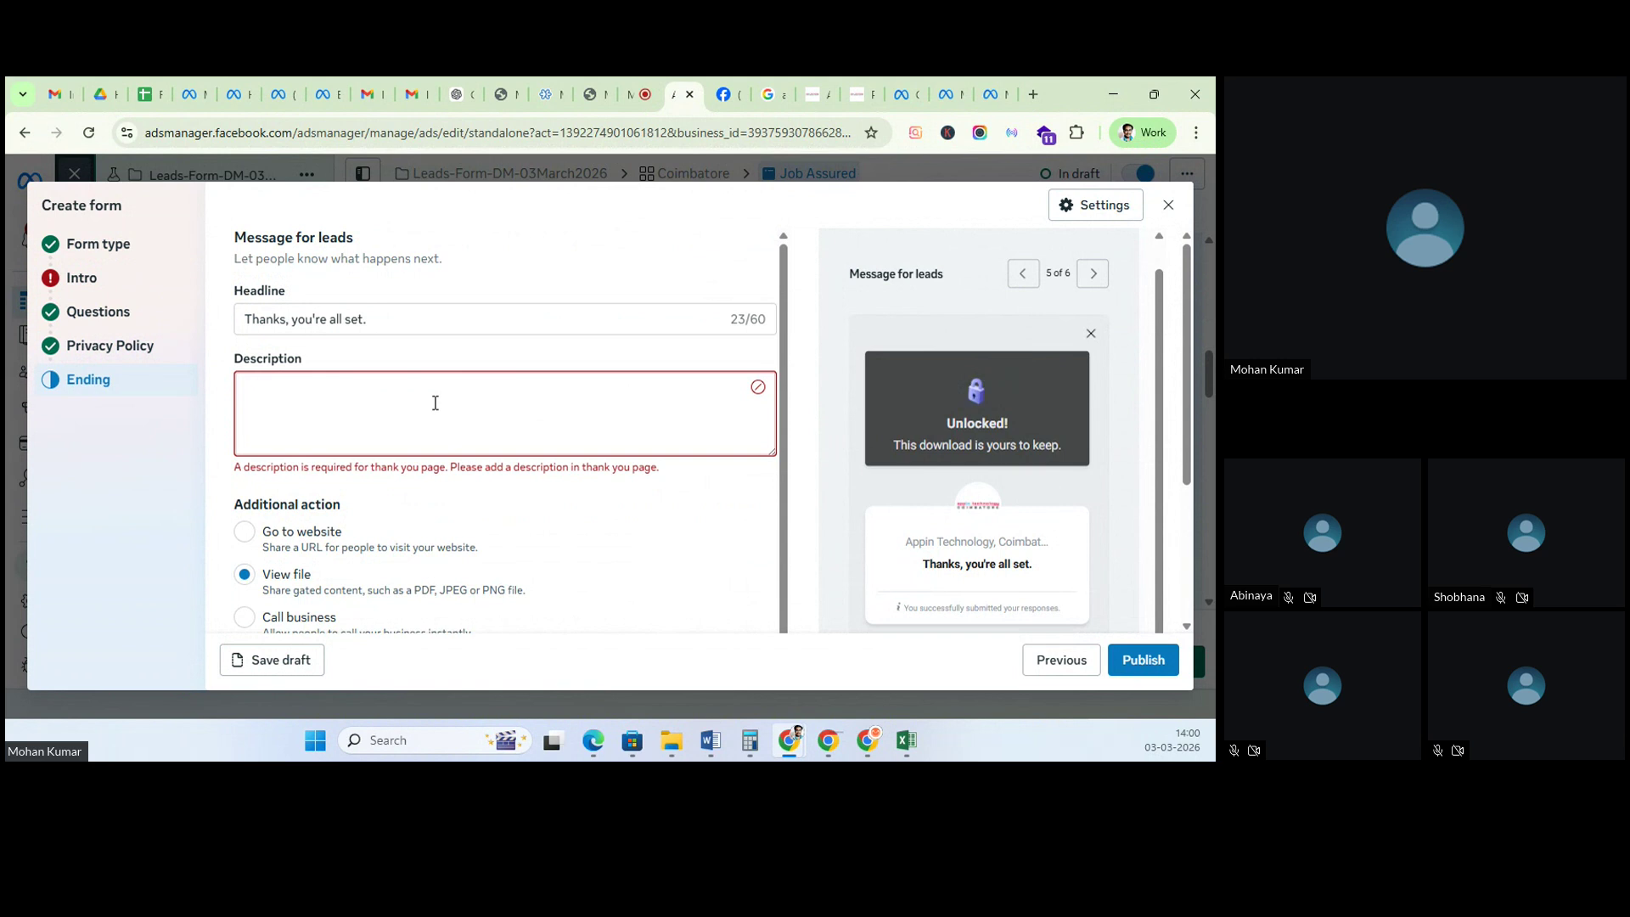
pyautogui.write('Test')
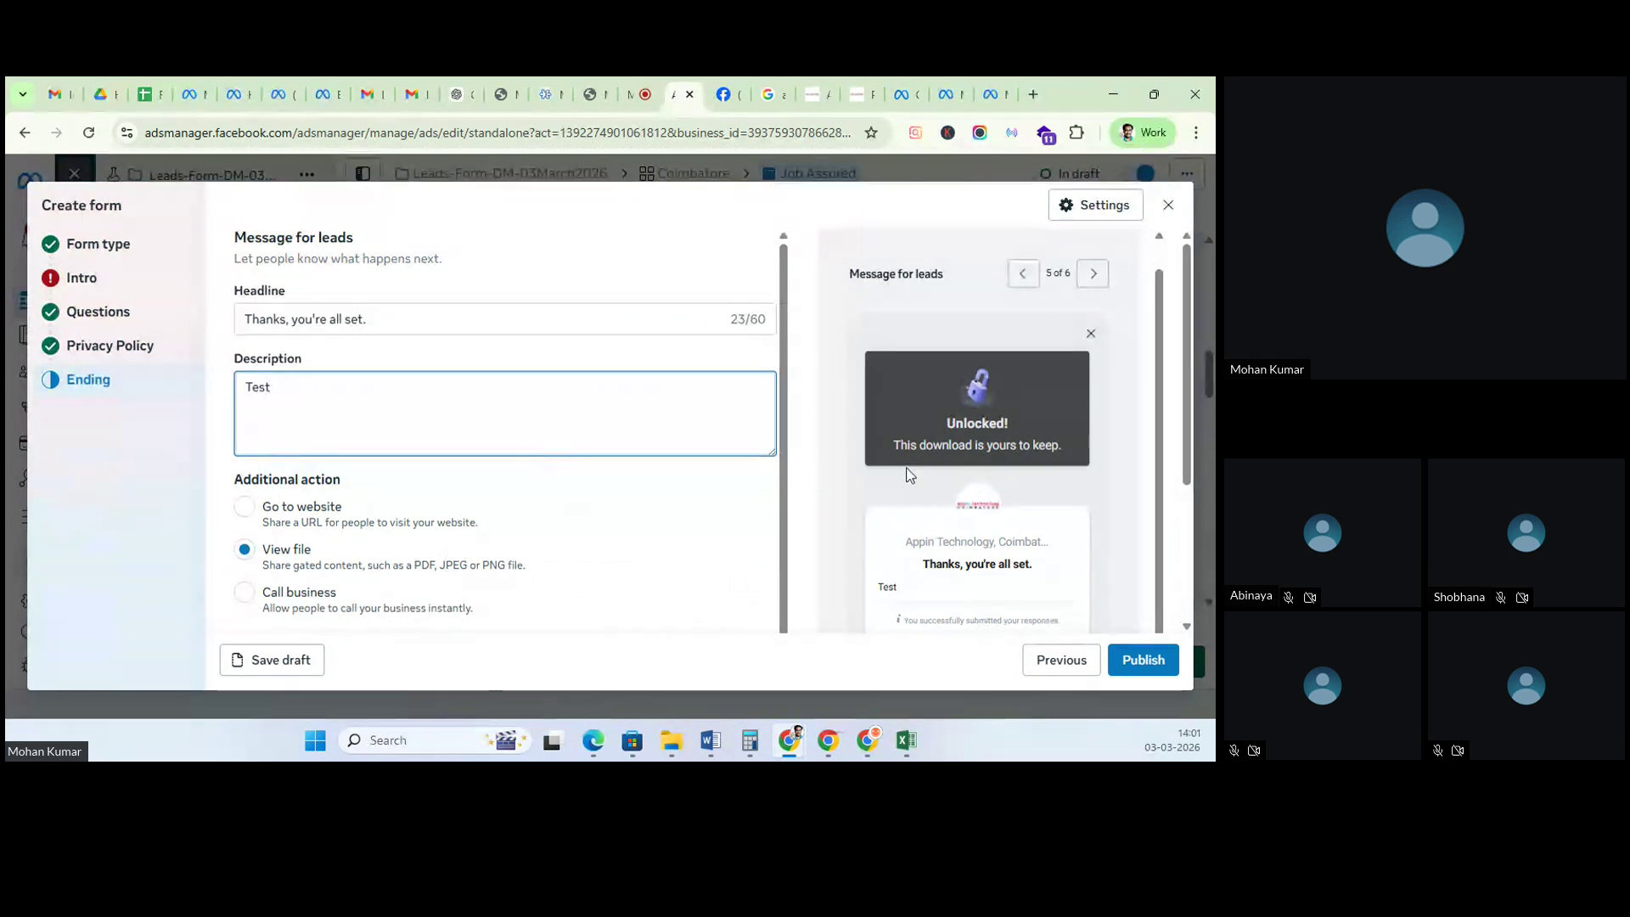
pyautogui.scroll(-1, 911, 475)
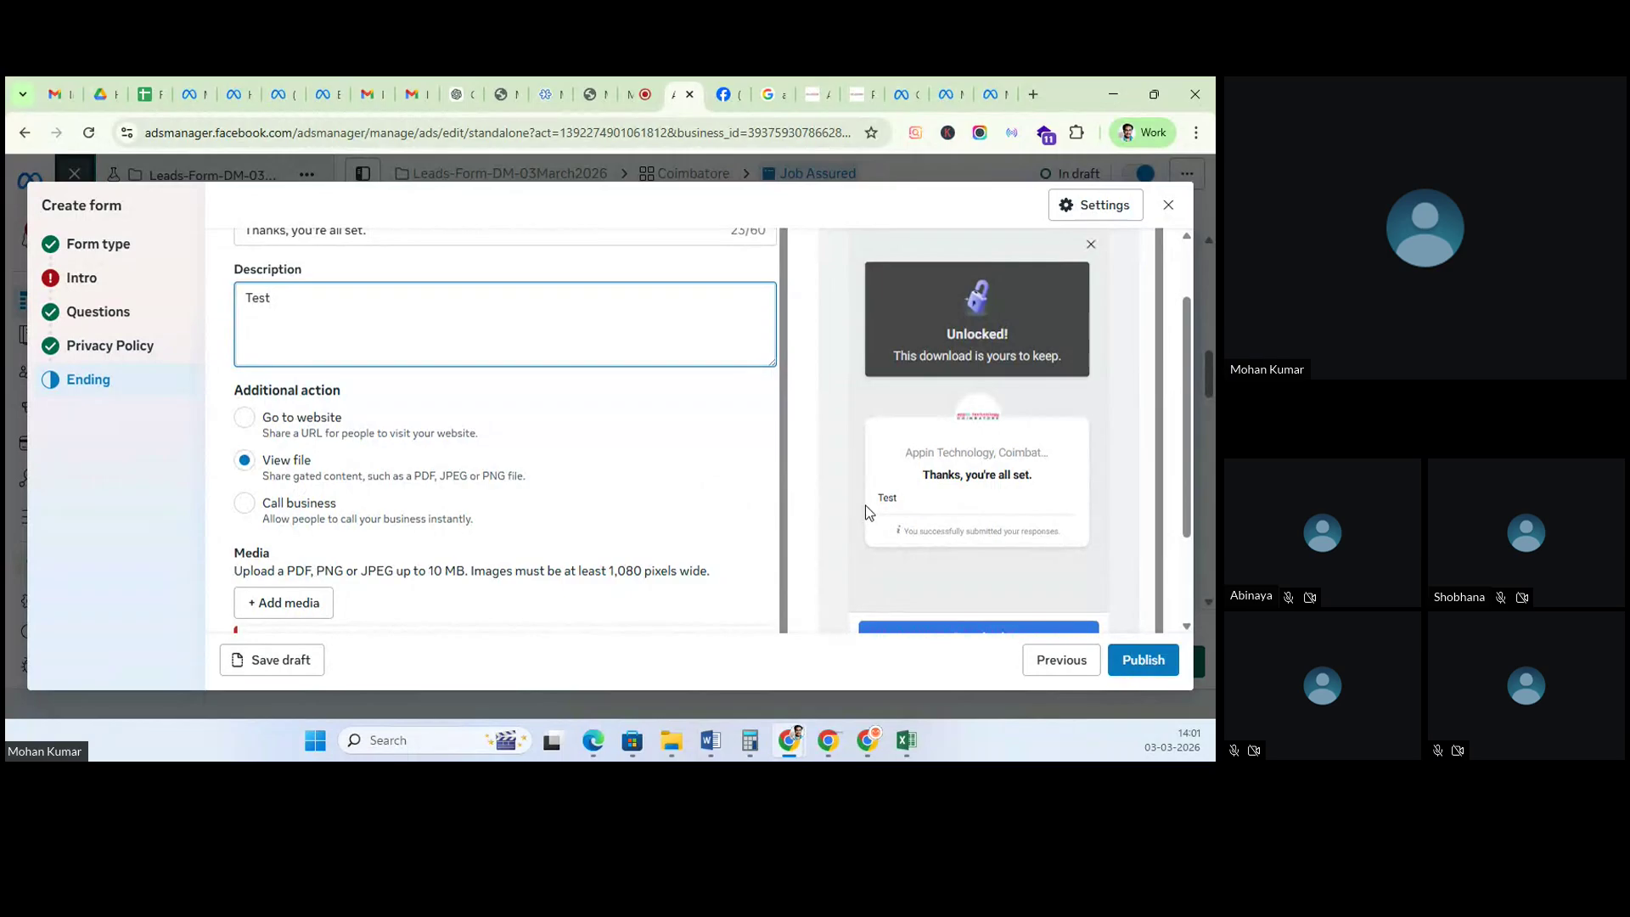
pyautogui.click(245, 417)
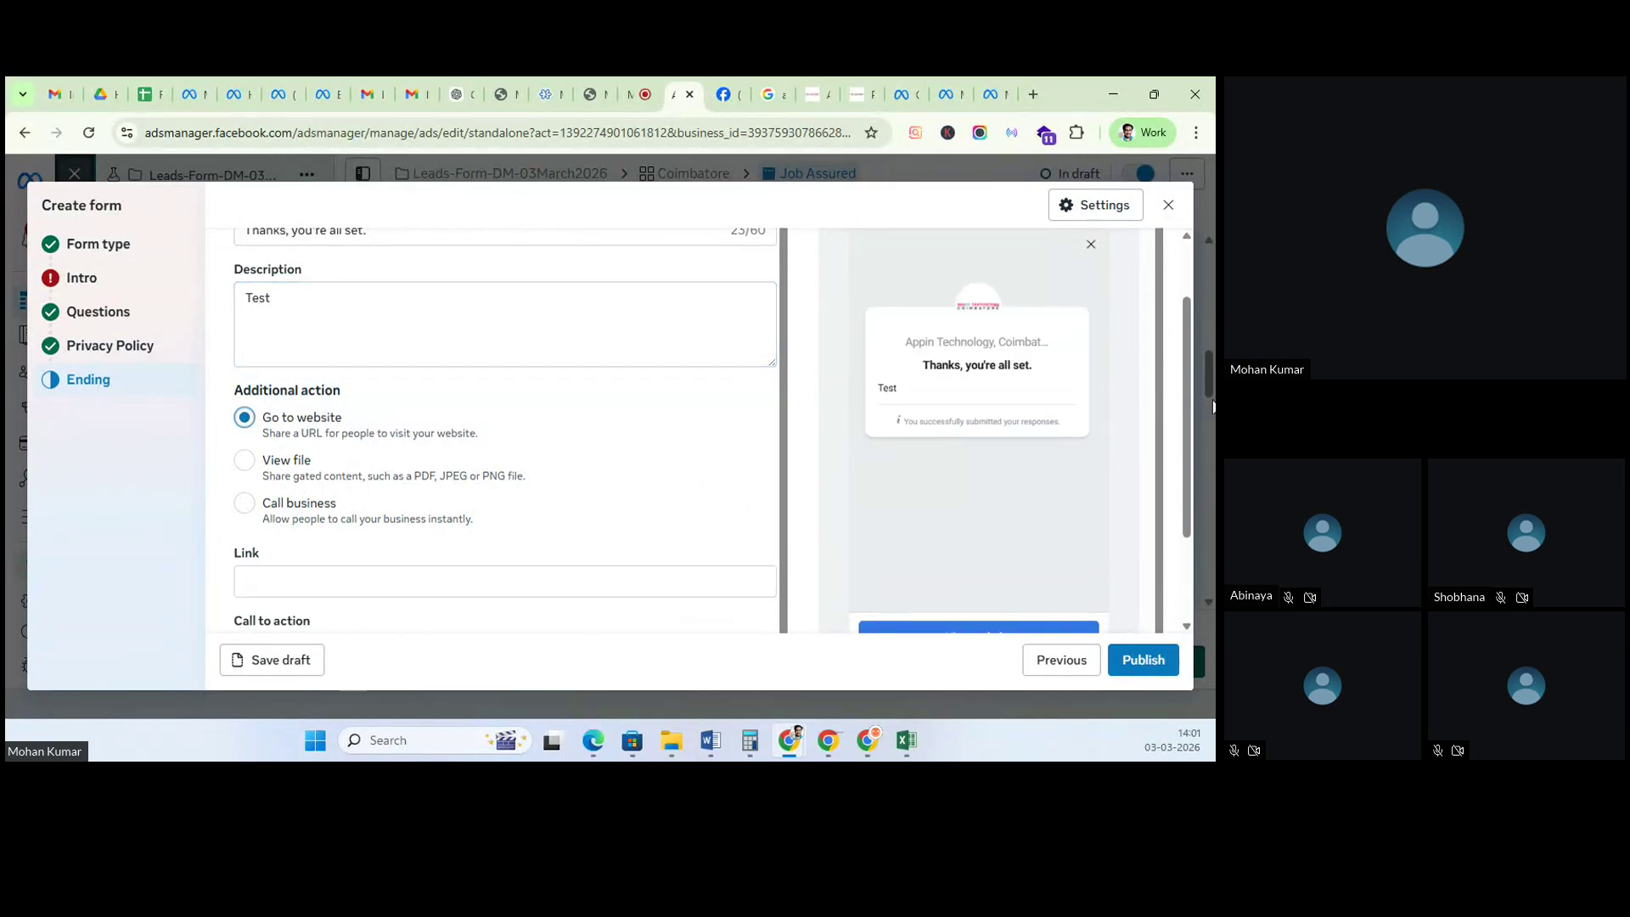
pyautogui.scroll(1, 1100, 392)
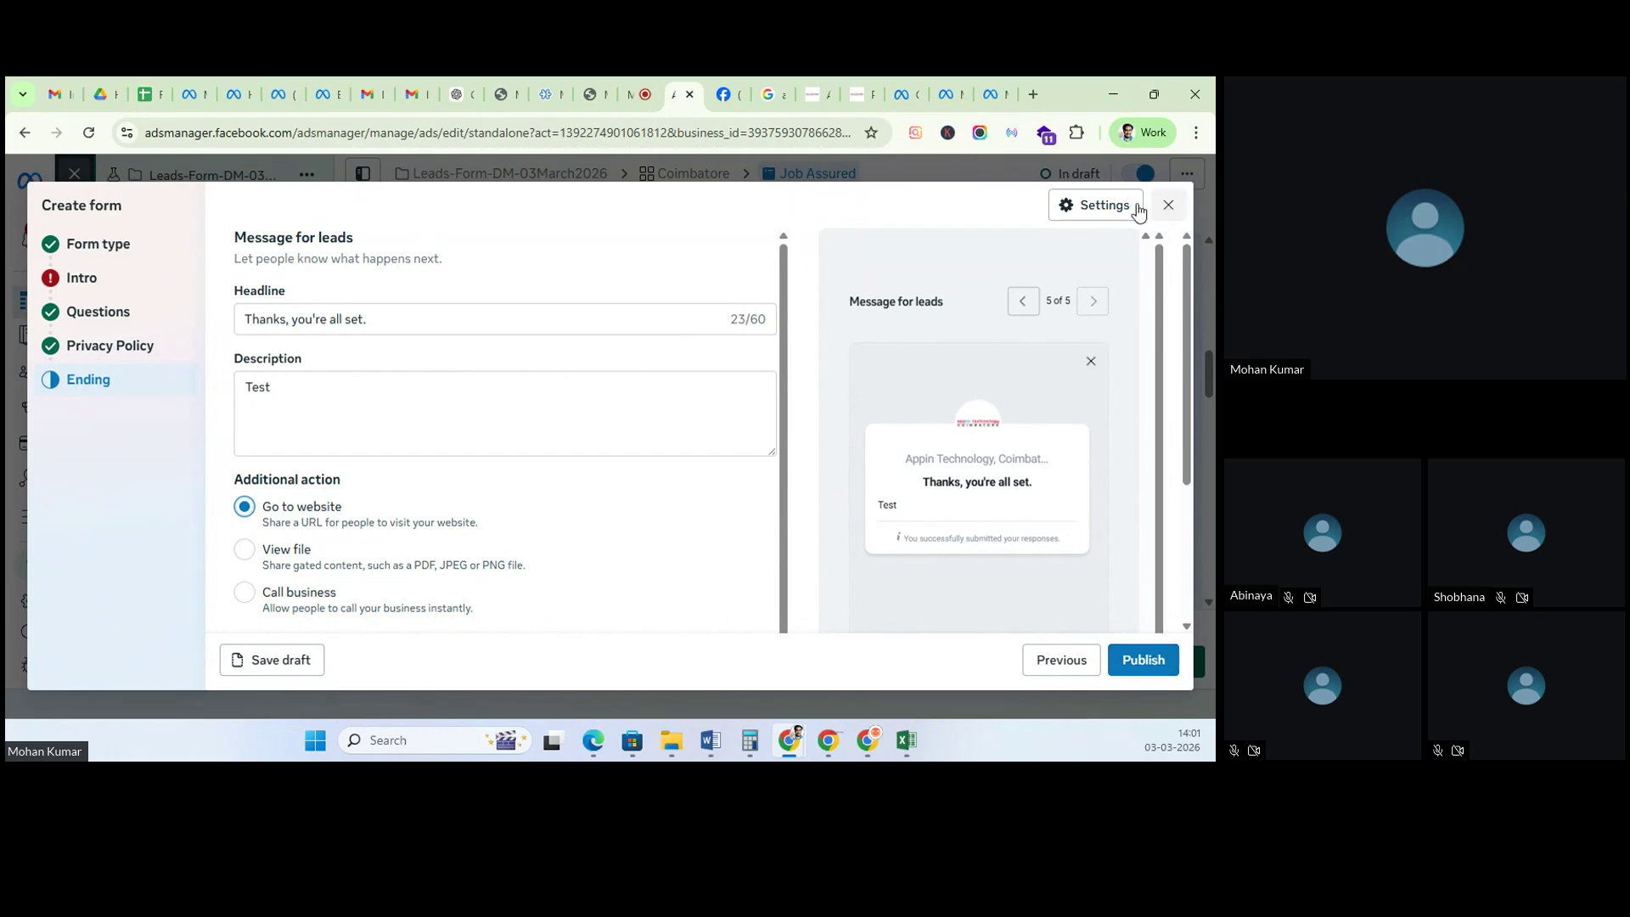
# Step: Check the form's language and sharing settings, and close the new lead form without saving it
pyautogui.click(1138, 209)
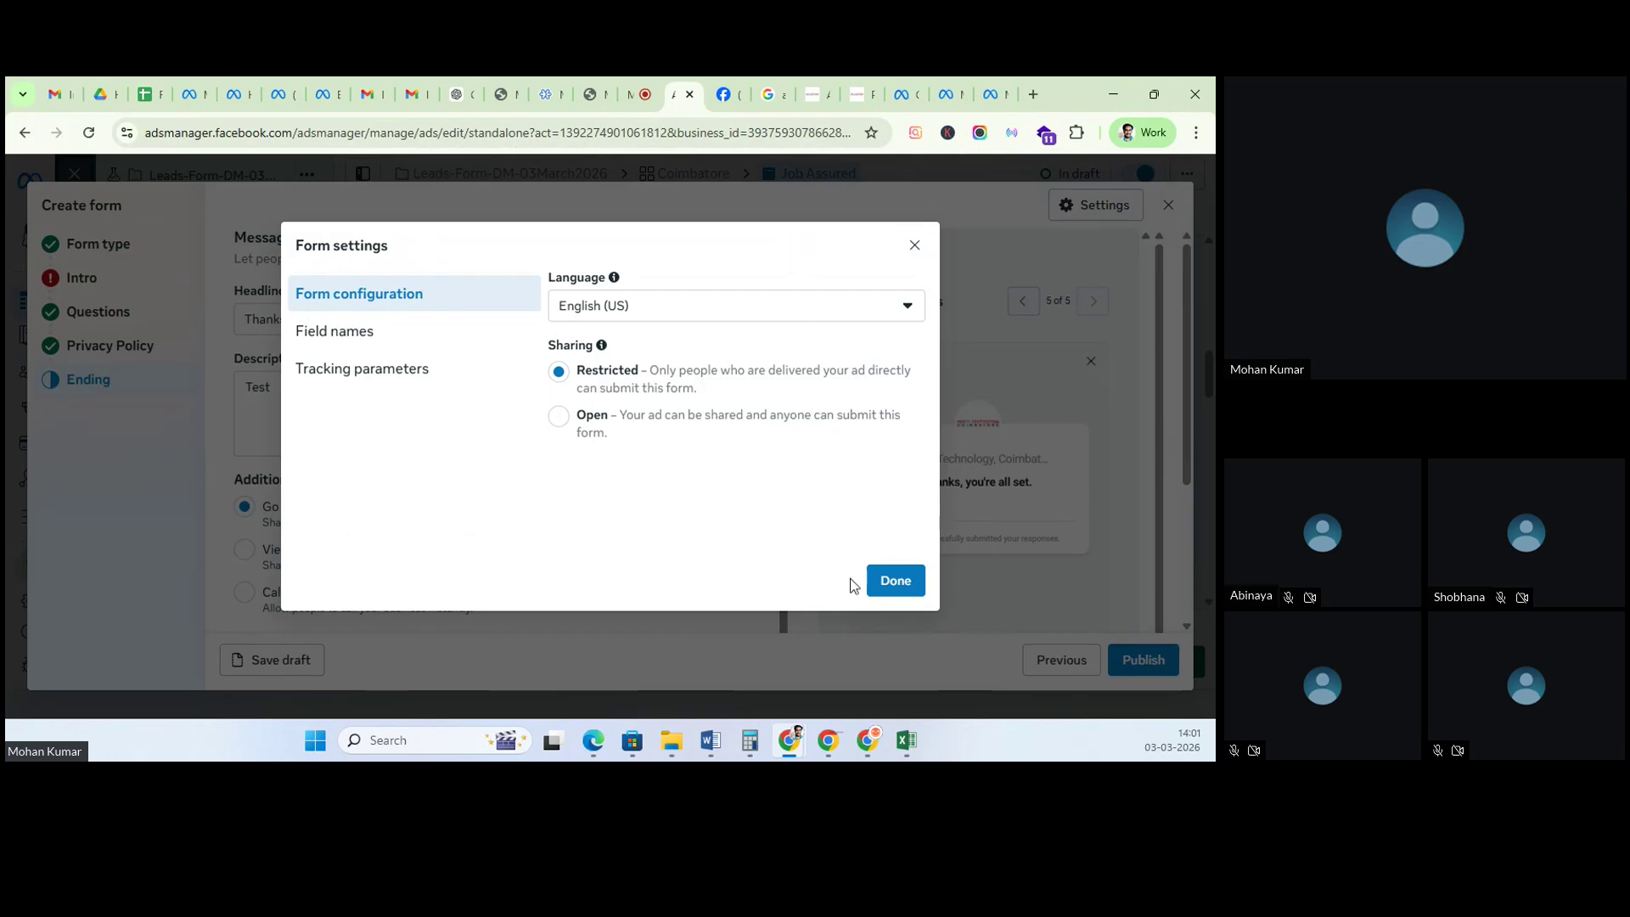
pyautogui.click(889, 581)
pyautogui.click(1168, 206)
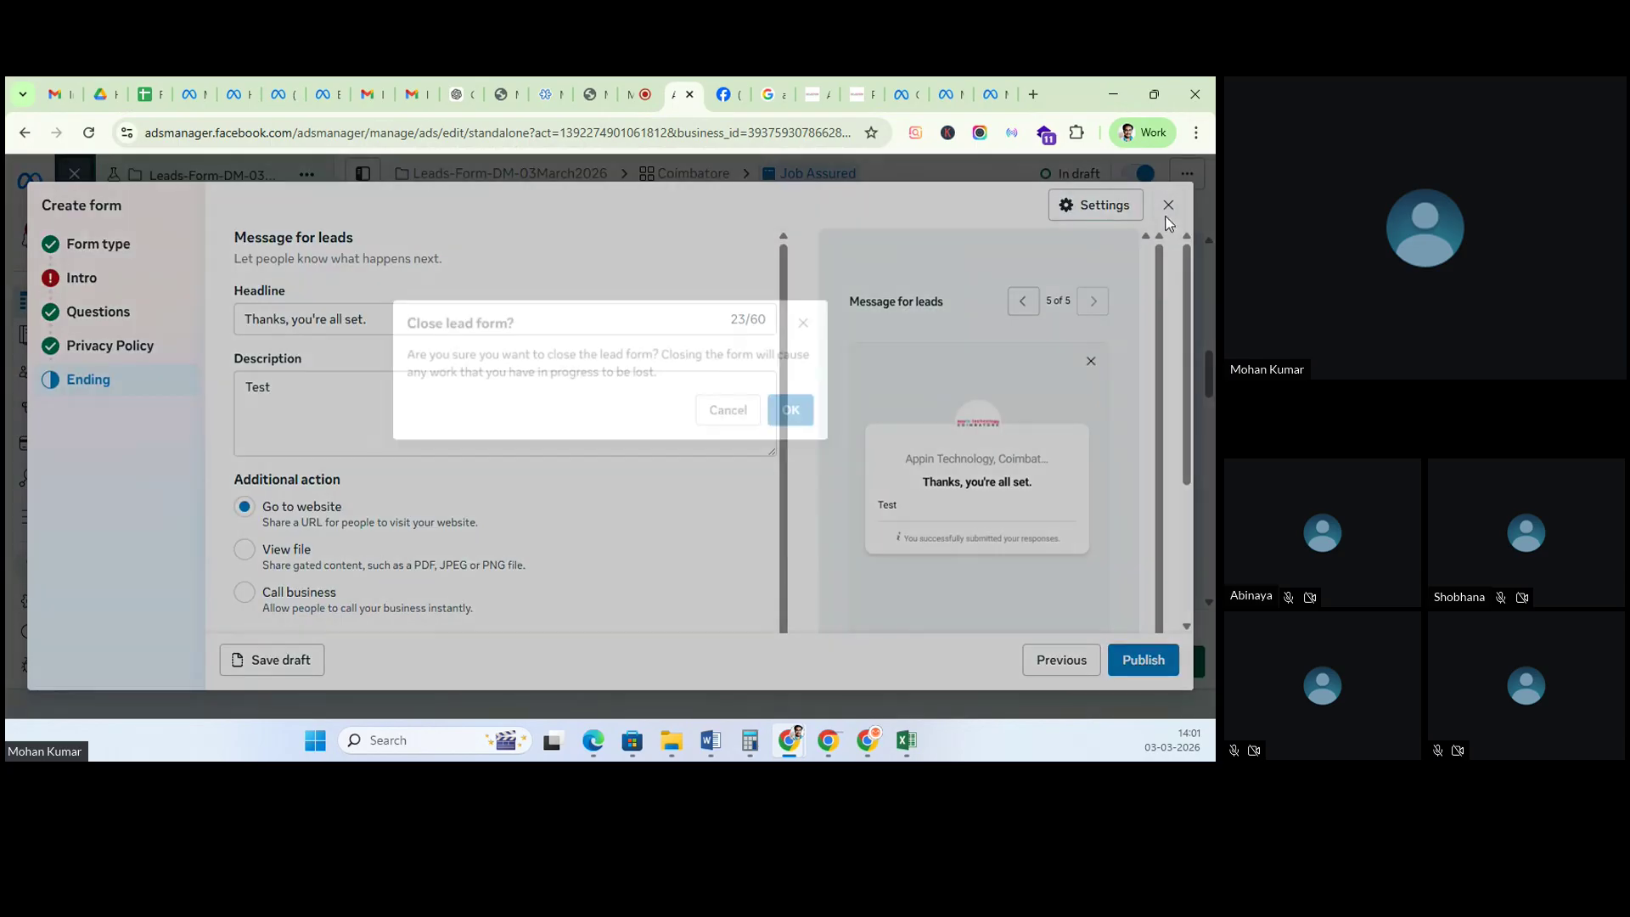
pyautogui.click(795, 416)
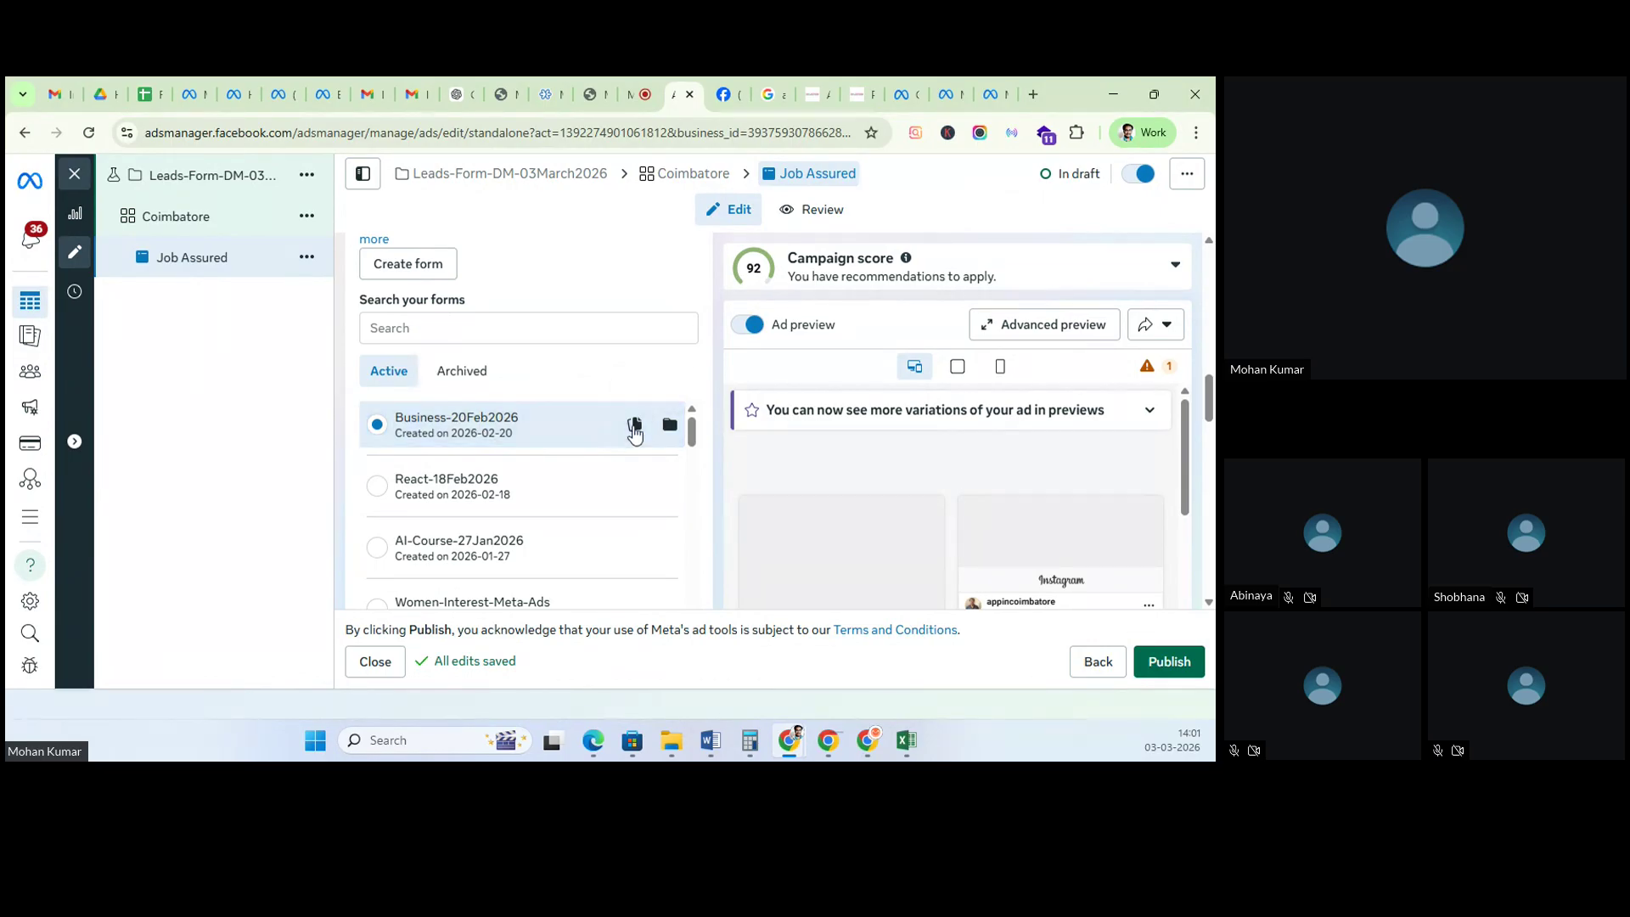
# Step: Open a duplicate of the Business-20Feb2026 form, review its form type and questions, and close it without saving
pyautogui.click(634, 424)
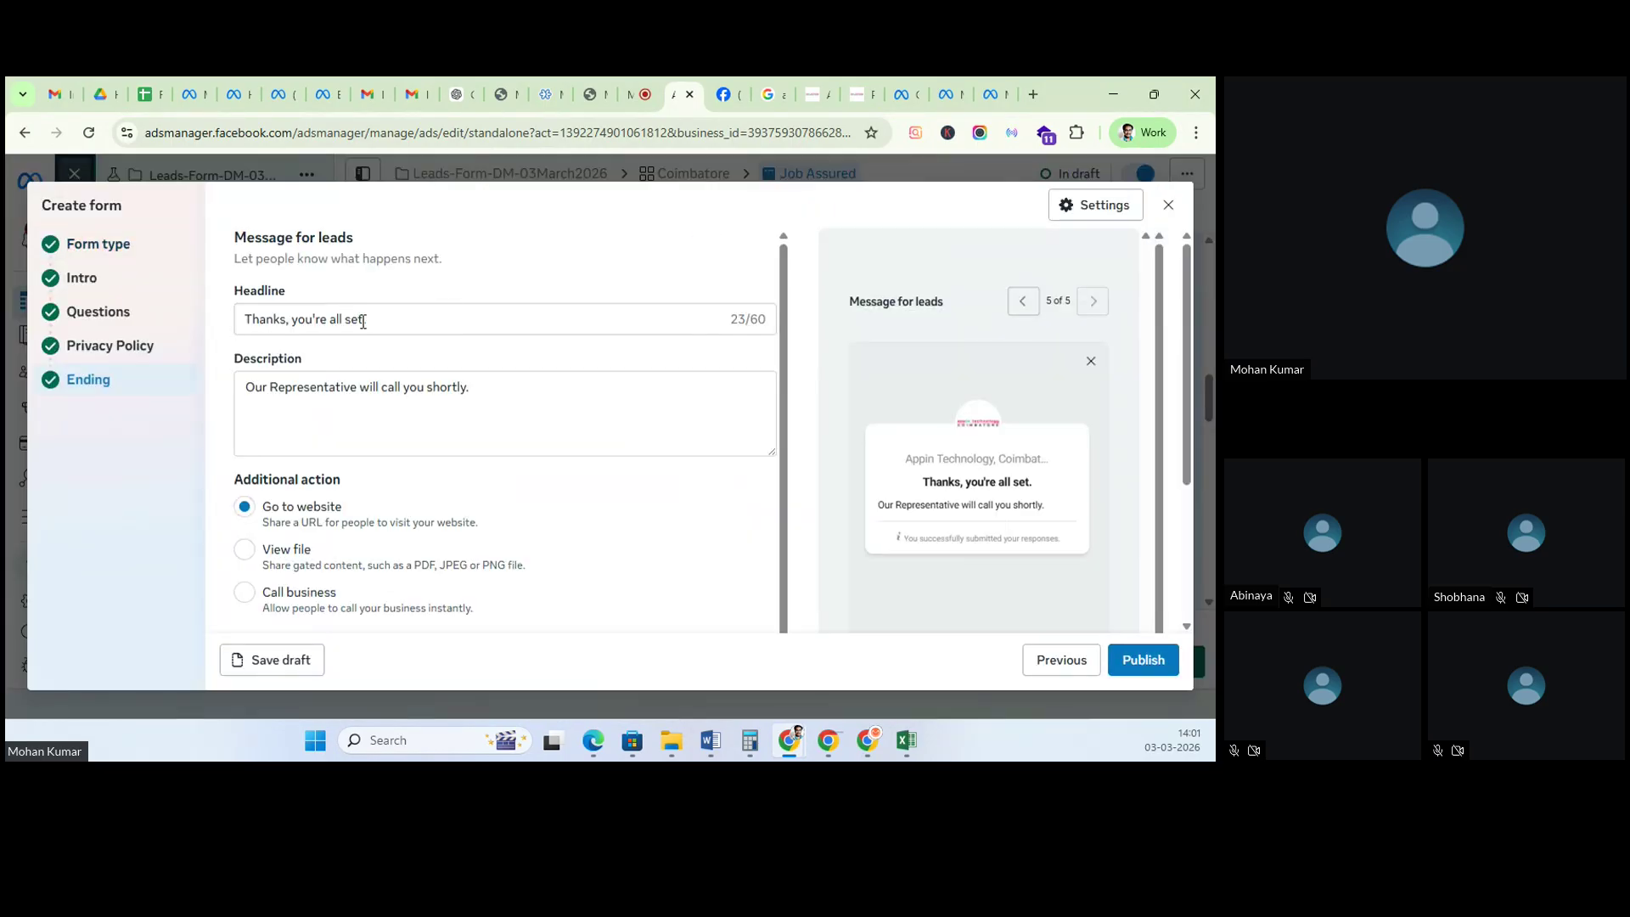
pyautogui.click(120, 243)
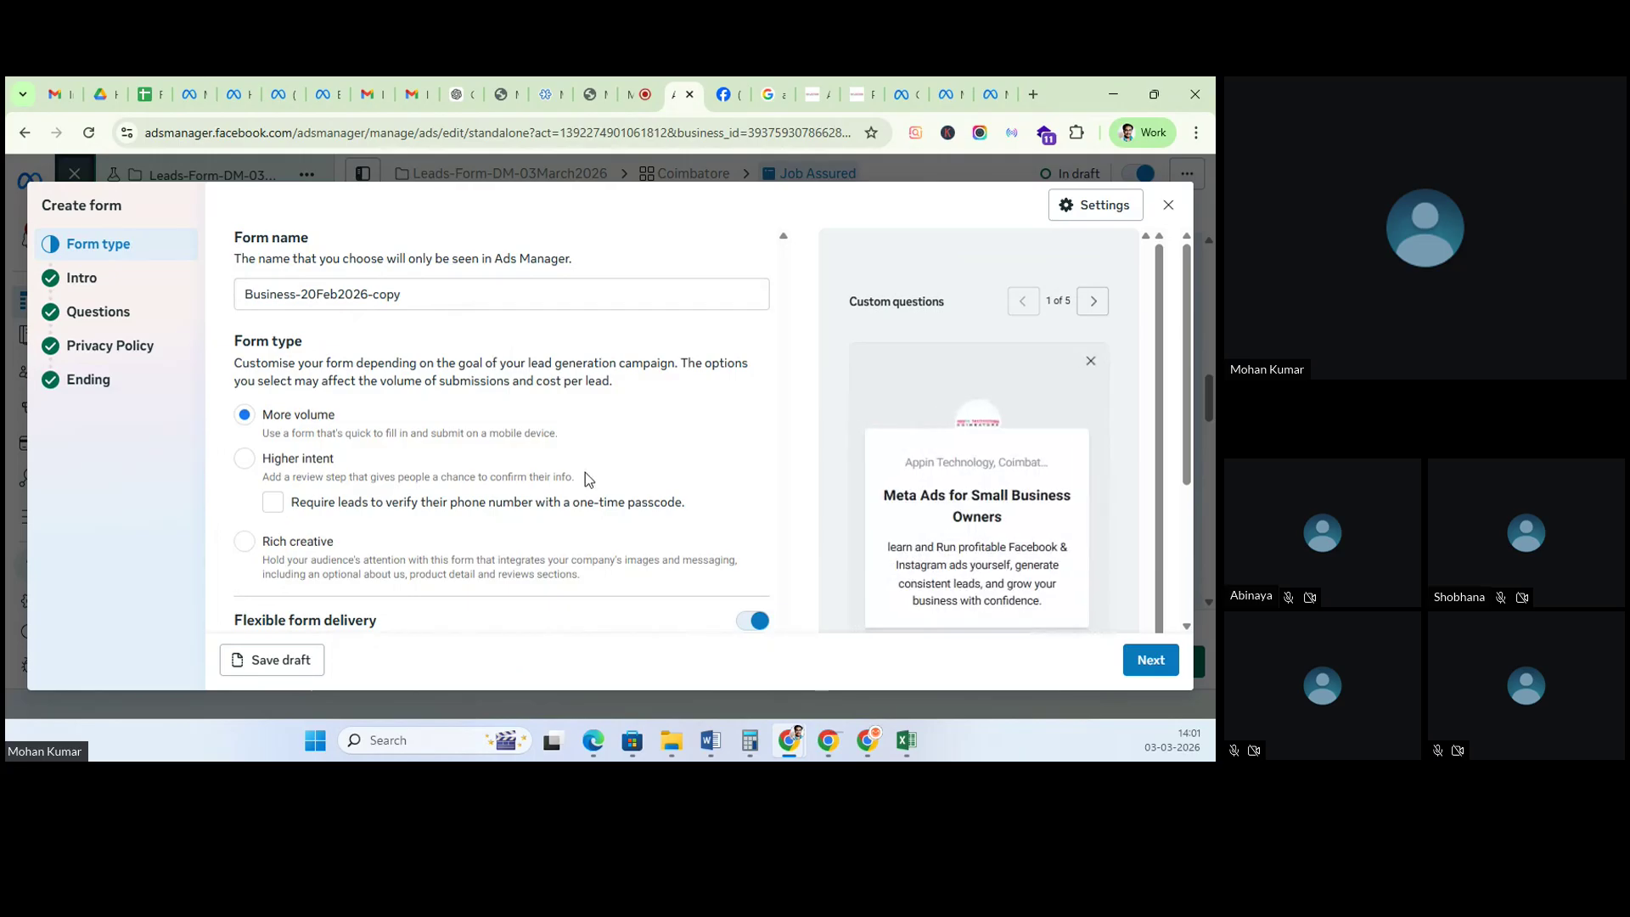
pyautogui.scroll(-10, 429, 426)
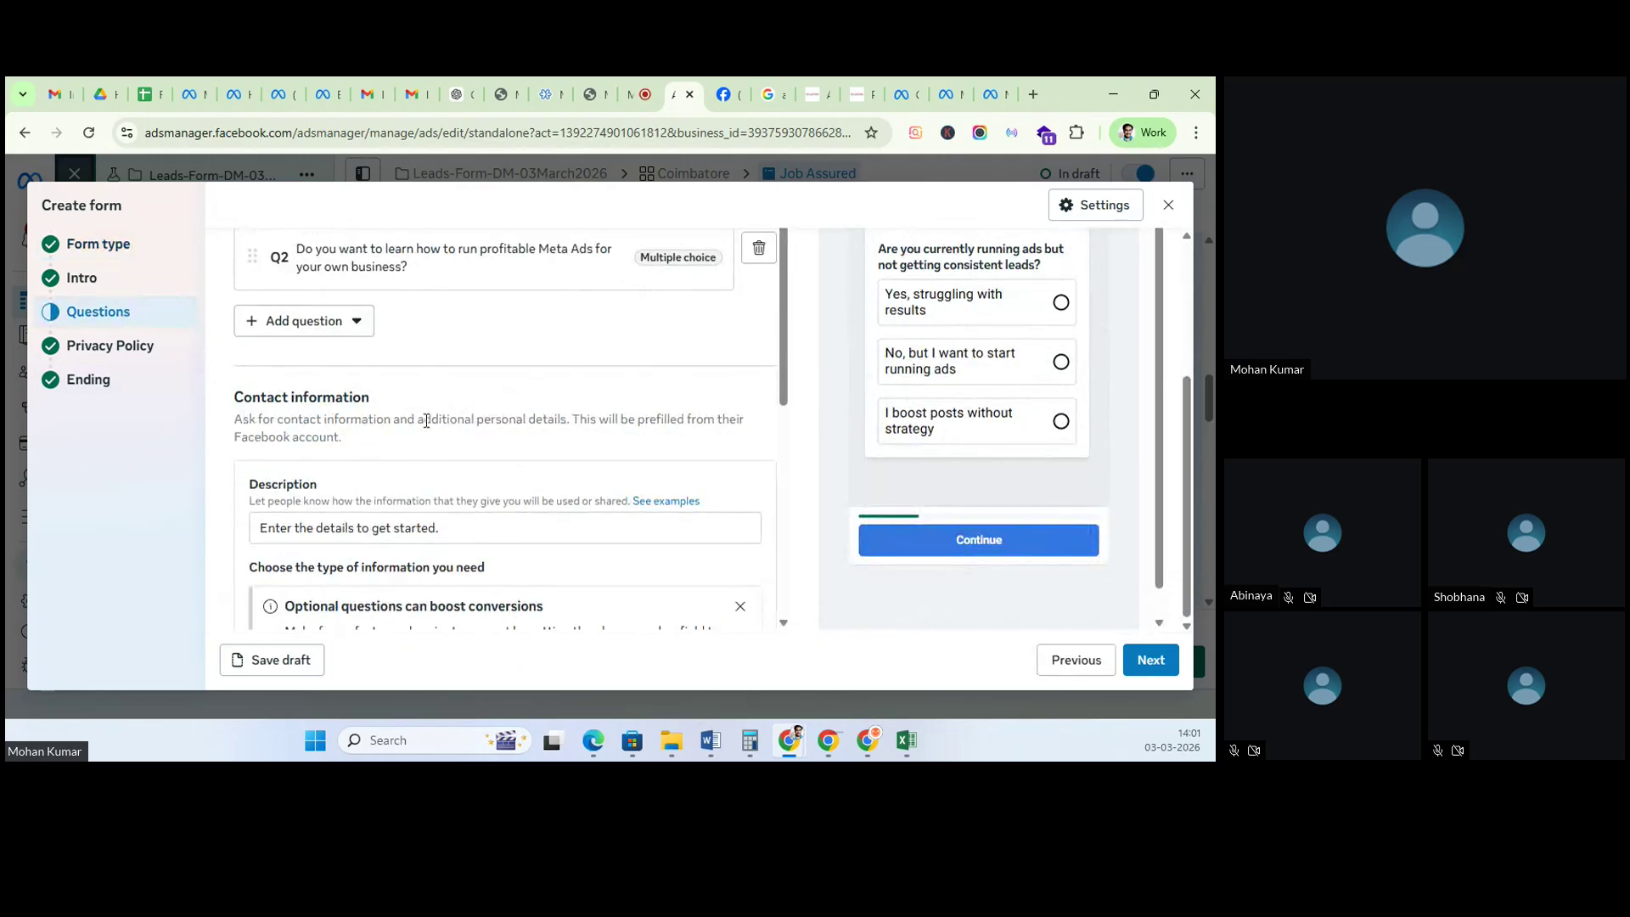
pyautogui.scroll(2, 429, 426)
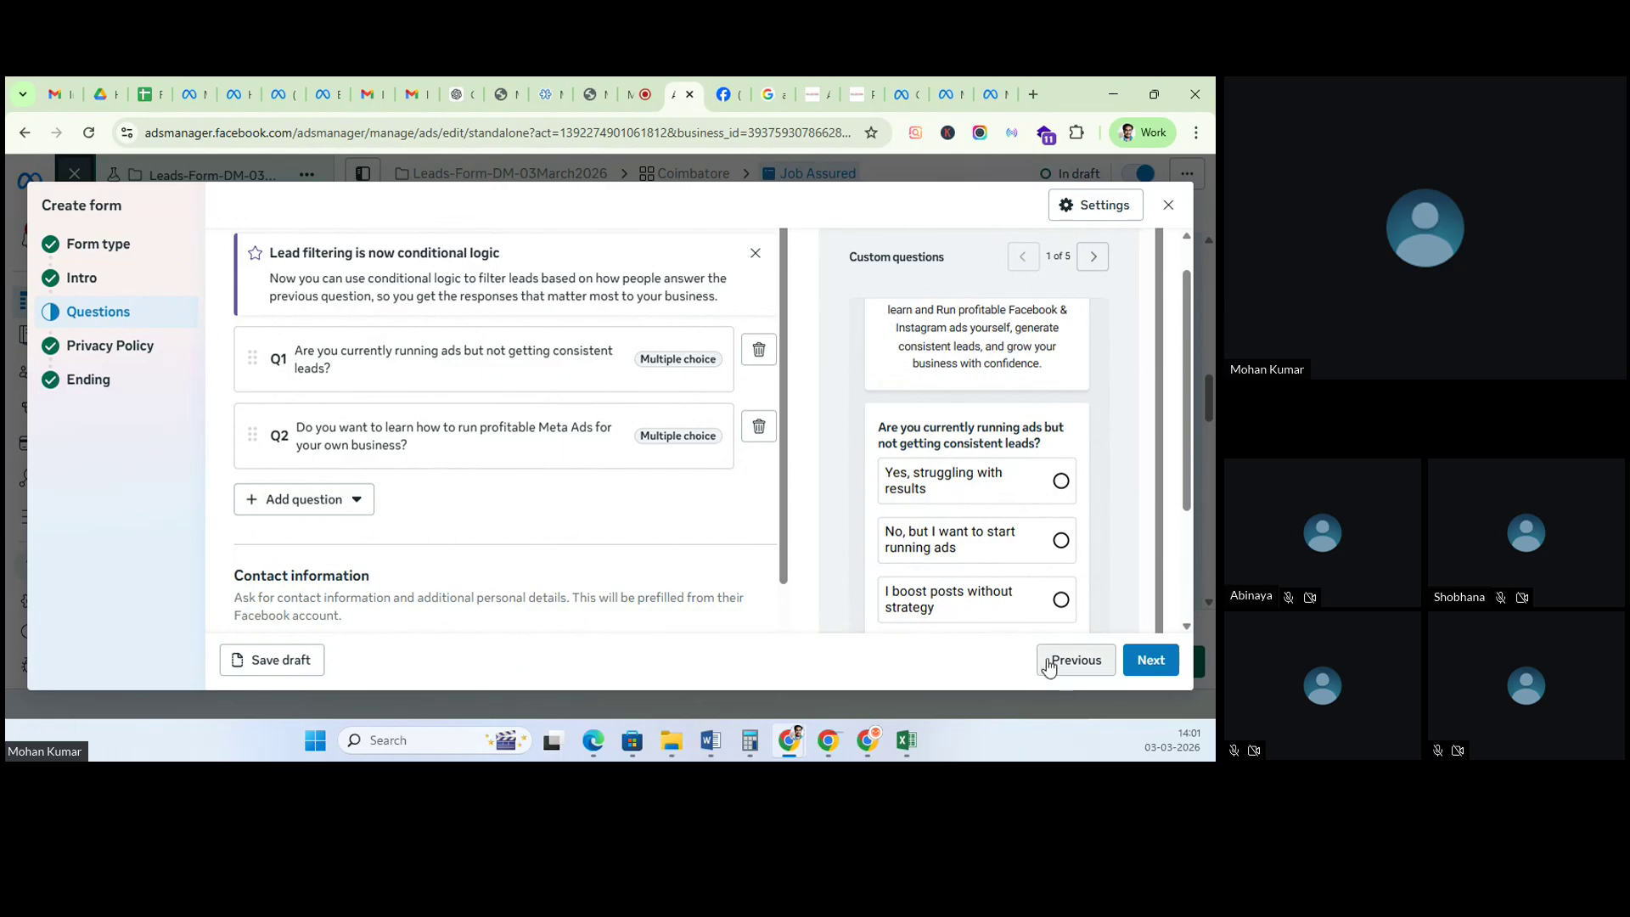
pyautogui.scroll(-1, 1000, 437)
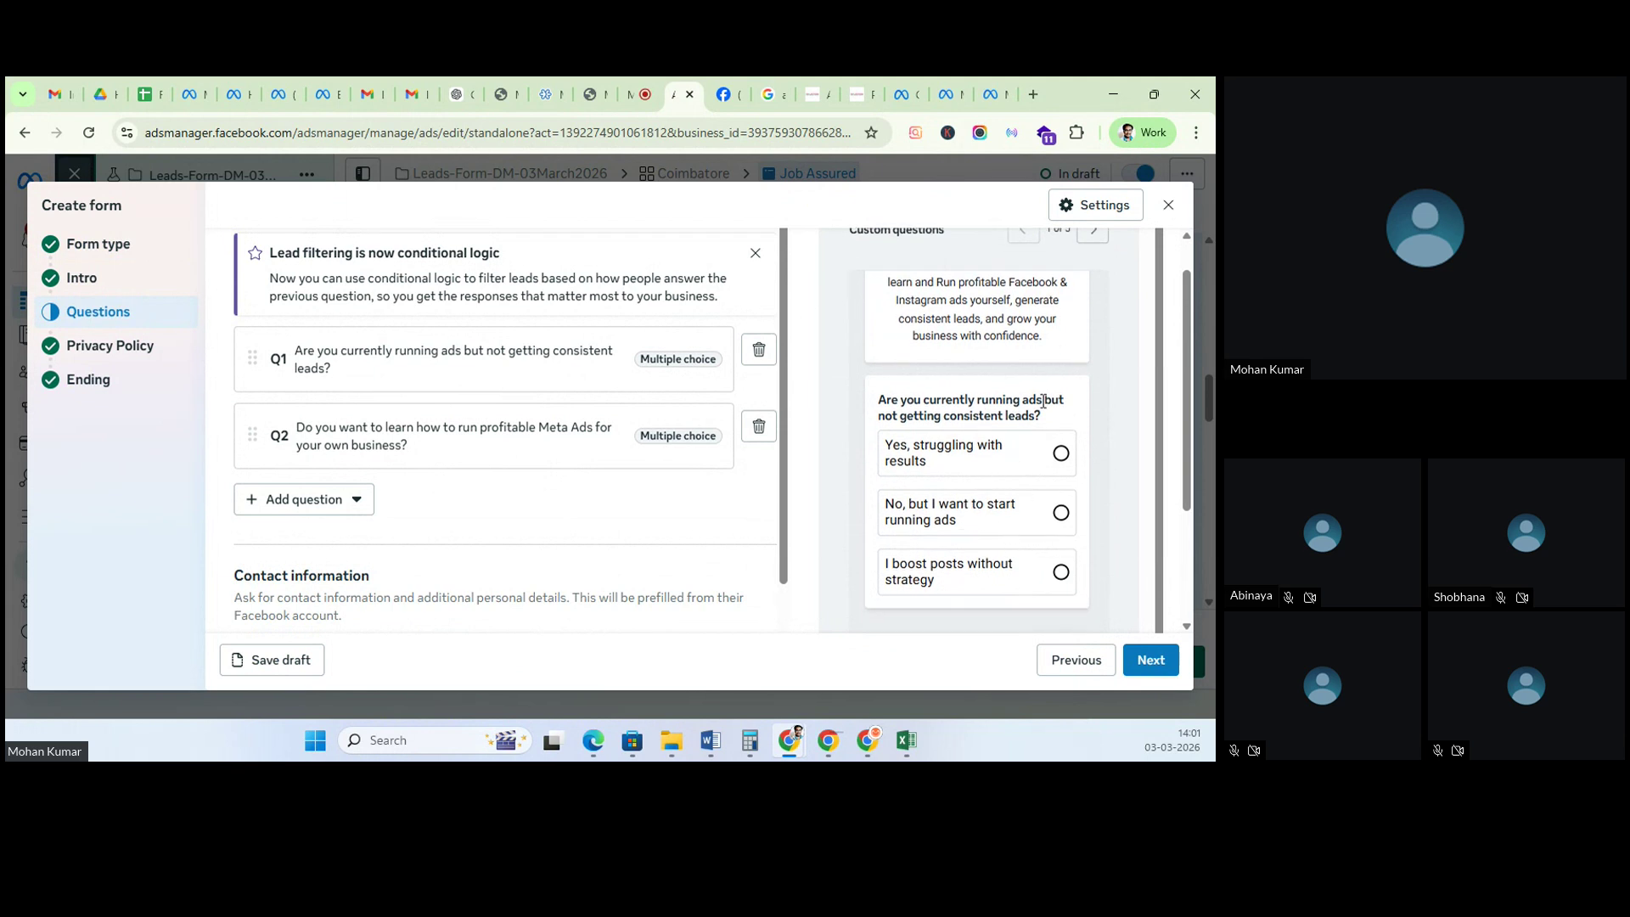
pyautogui.click(1164, 209)
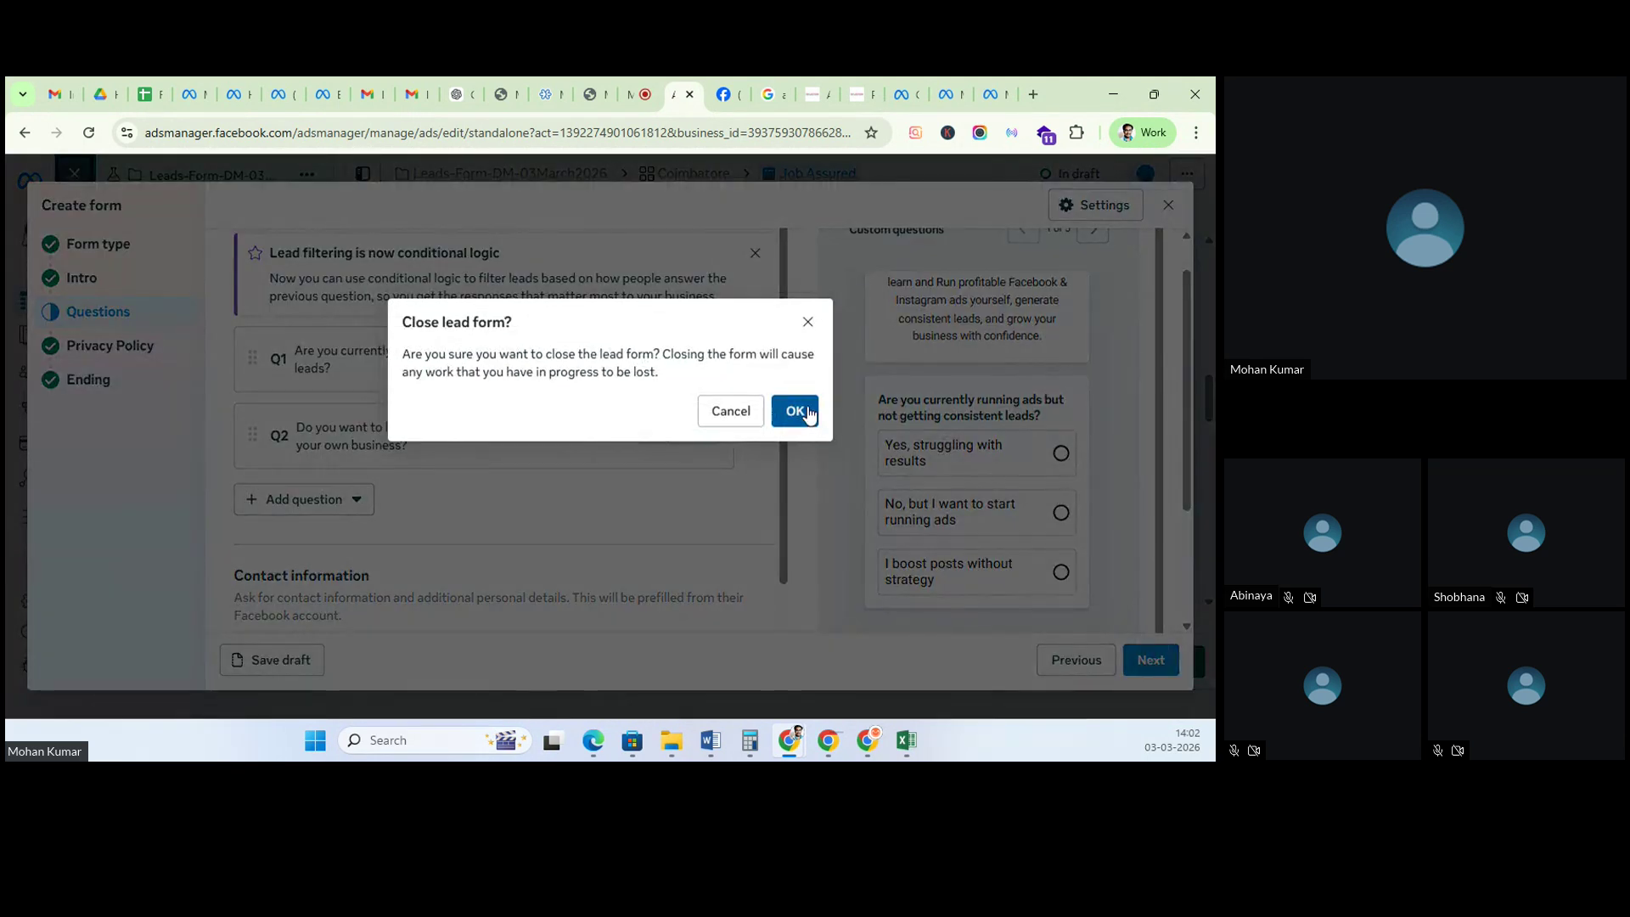
pyautogui.click(795, 412)
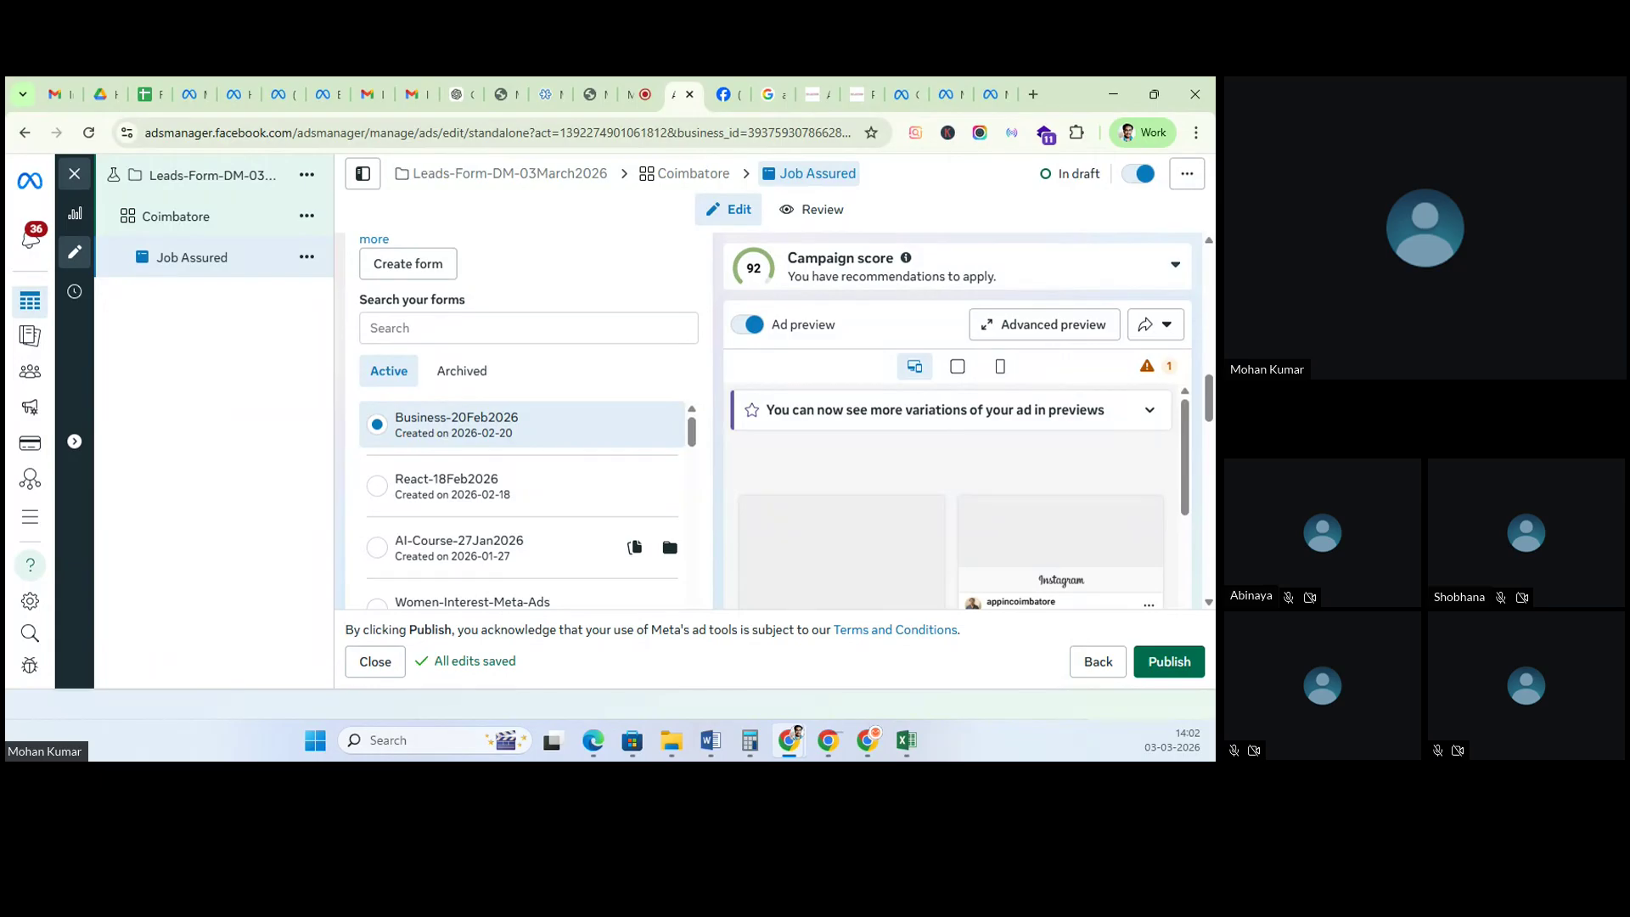
# Step: Set up the Job Assured ad's creative as an image ad with the 560 × 704 AI Integrated Internship account image, and proceed to cropping
pyautogui.scroll(-5, 375, 374)
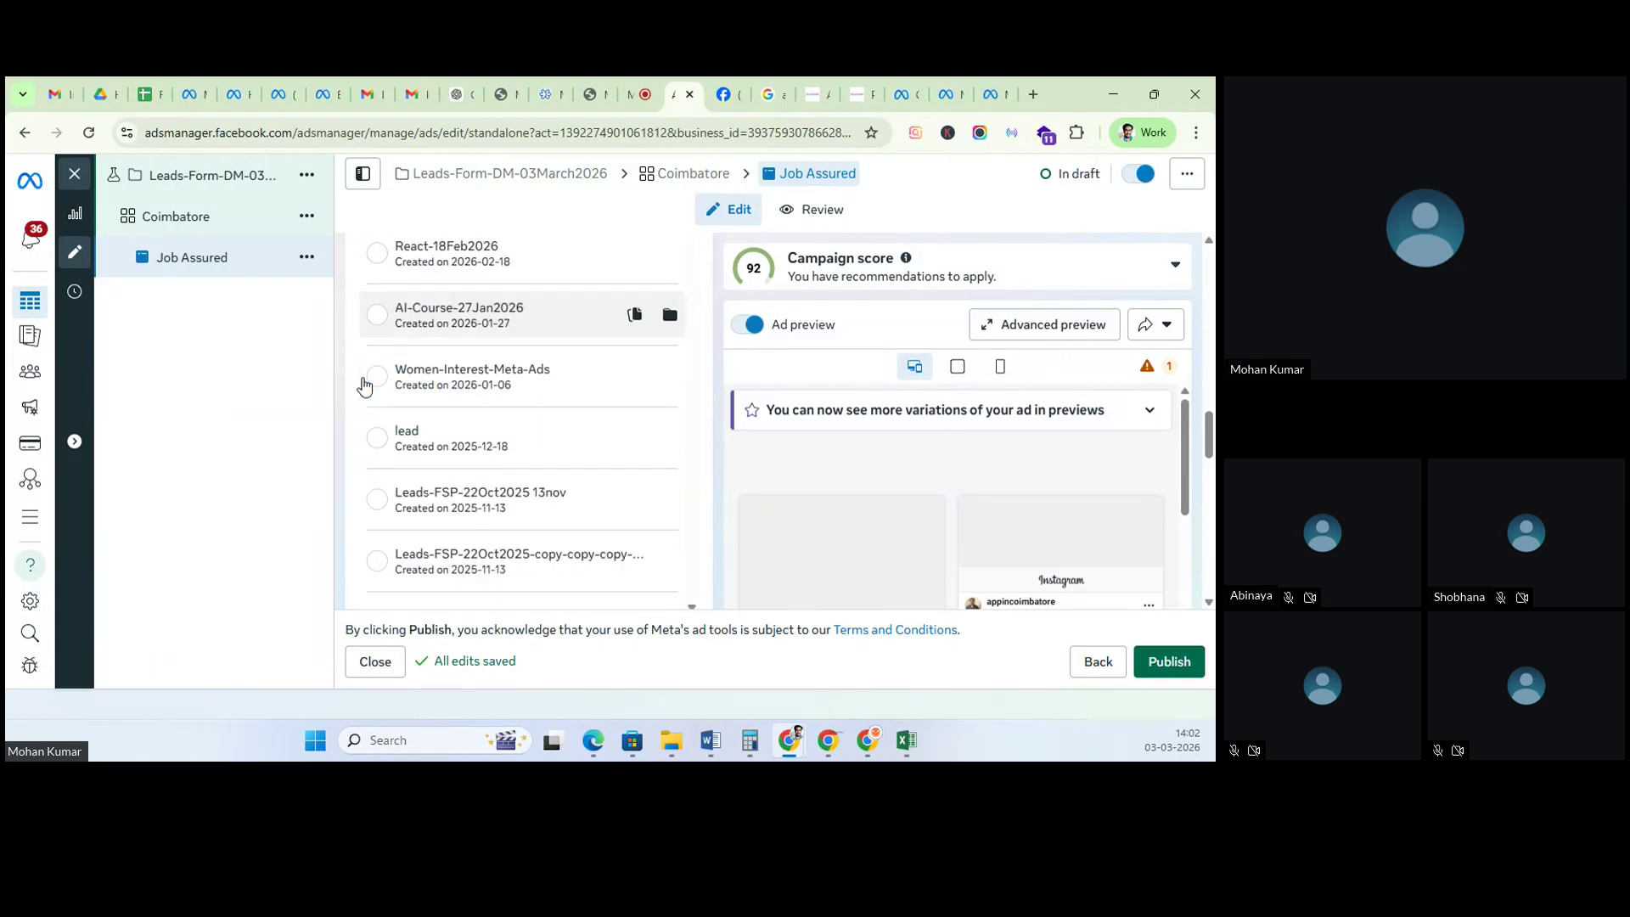
pyautogui.scroll(-2, 365, 463)
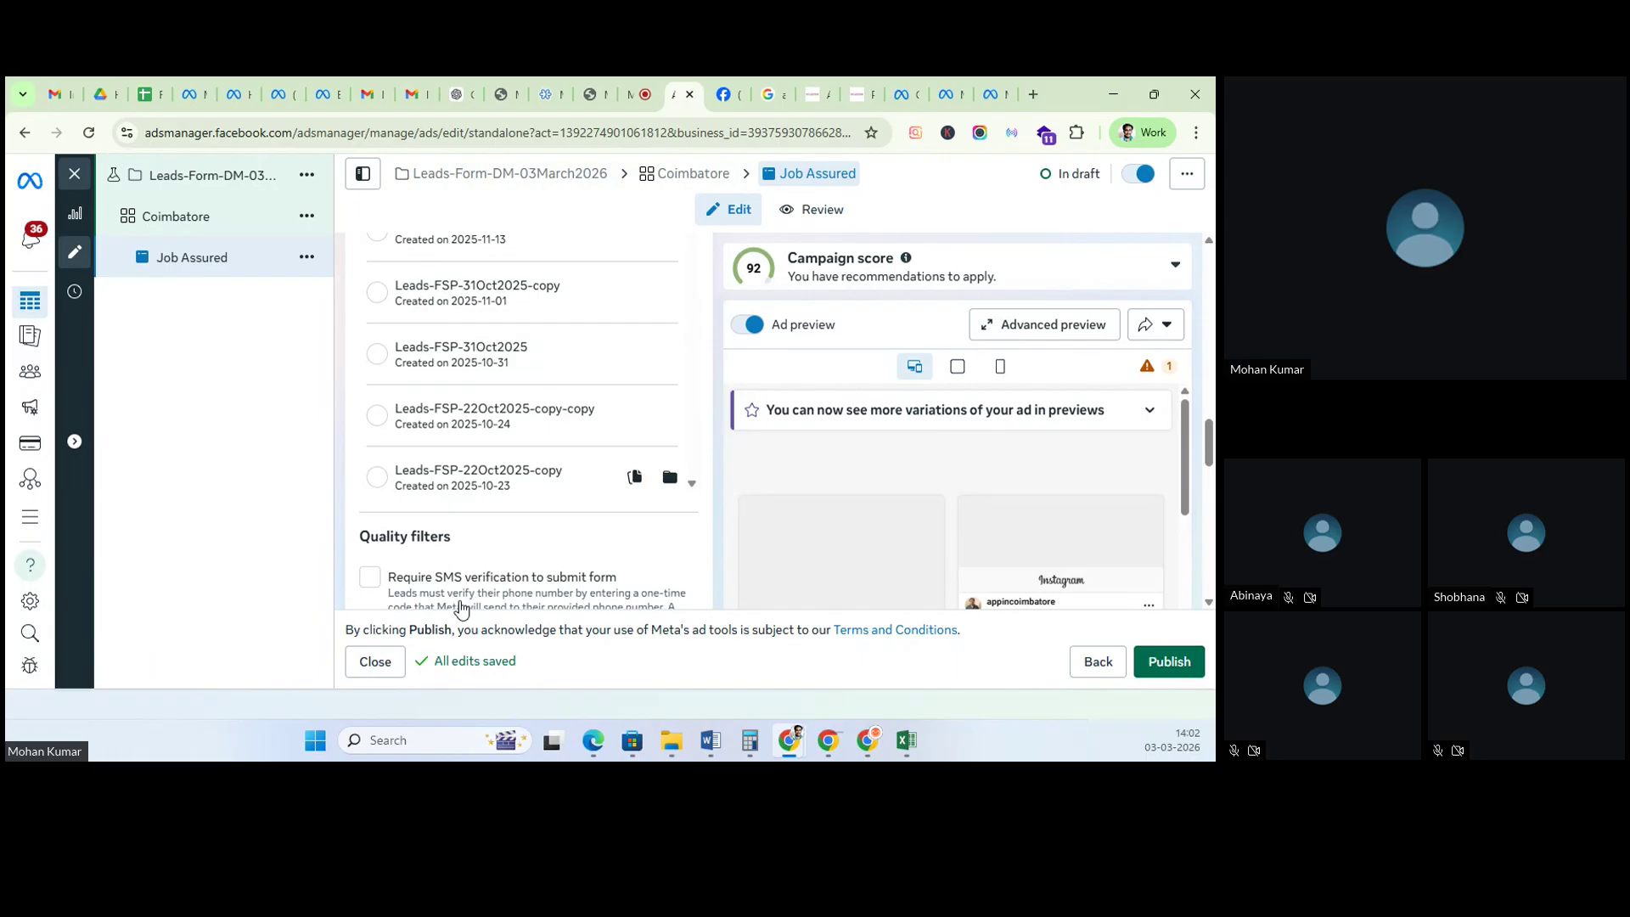
pyautogui.scroll(-2, 461, 608)
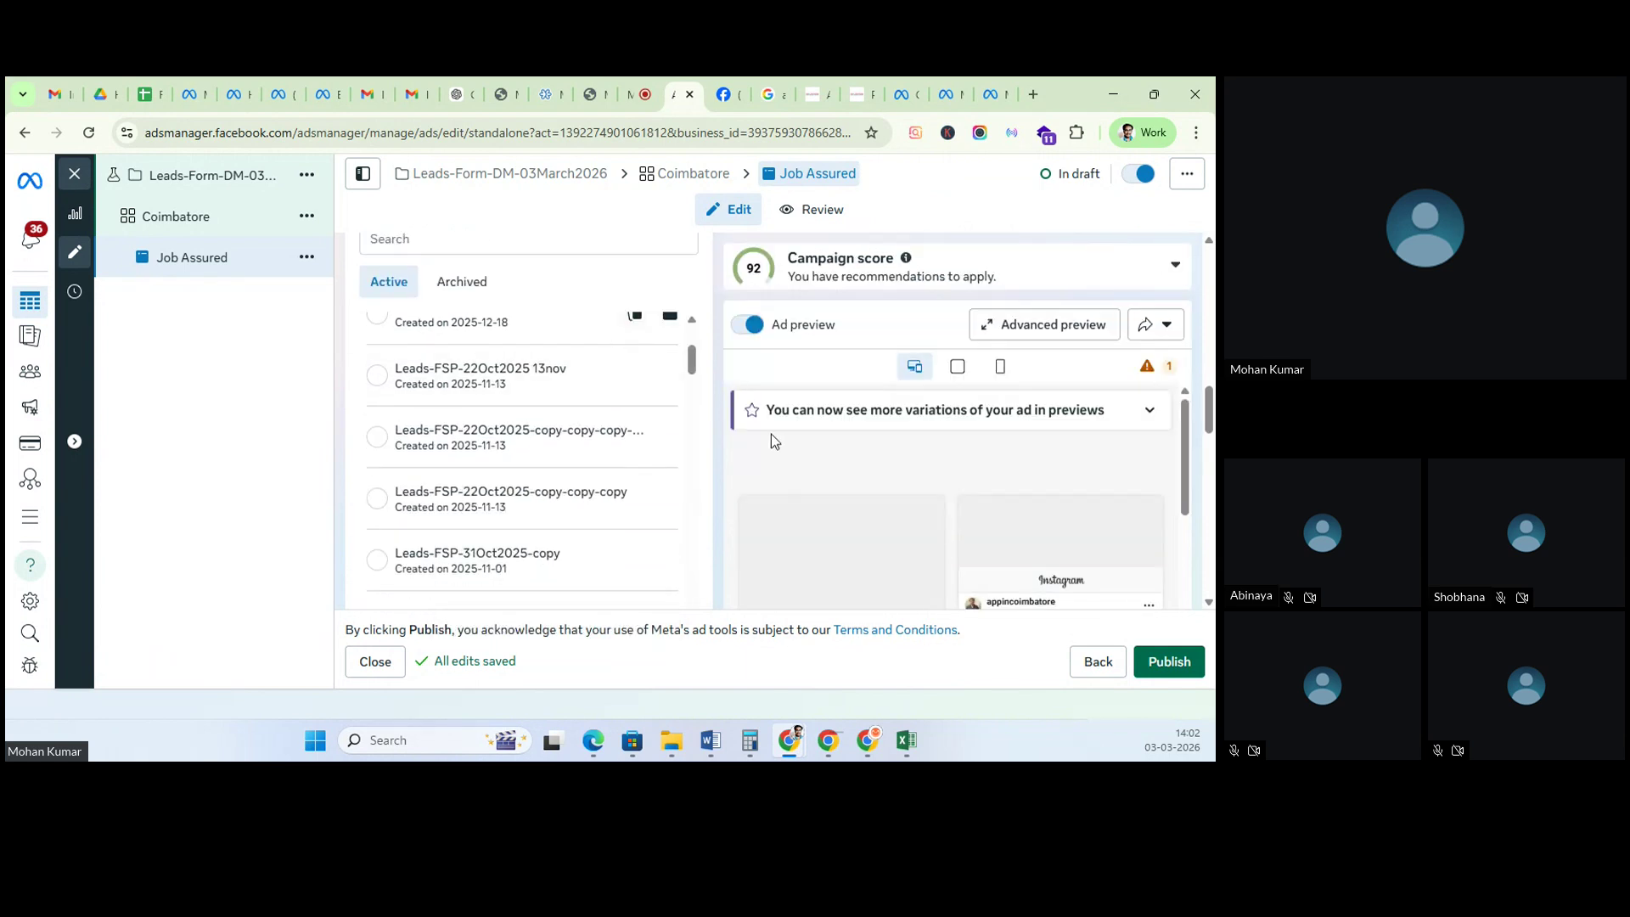
pyautogui.scroll(-10, 710, 415)
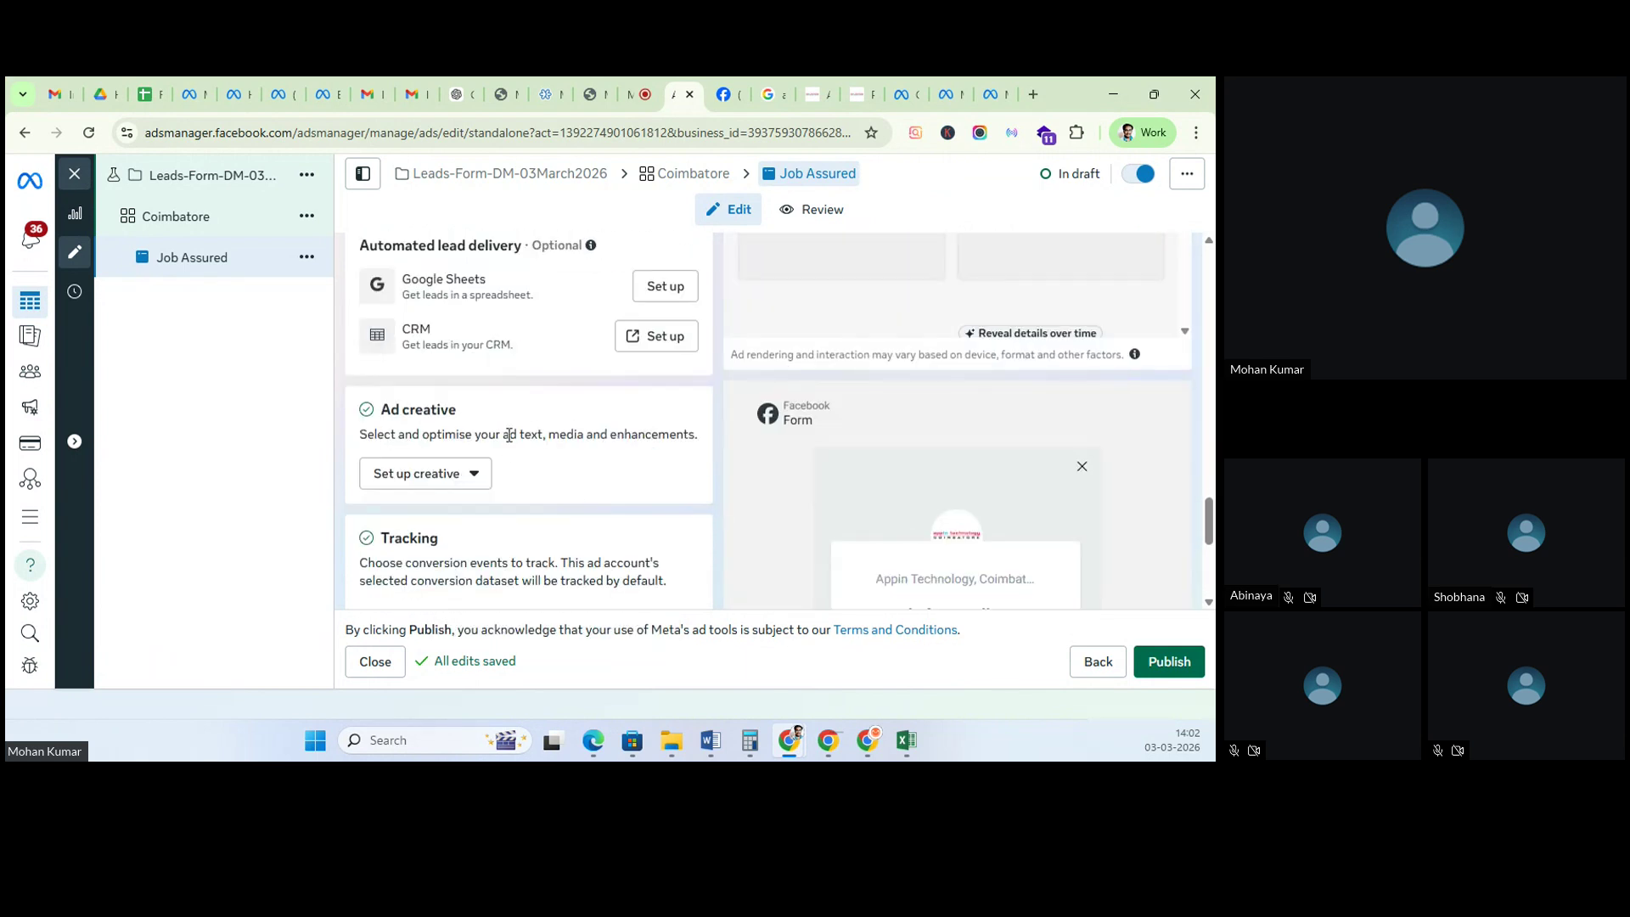
pyautogui.click(441, 486)
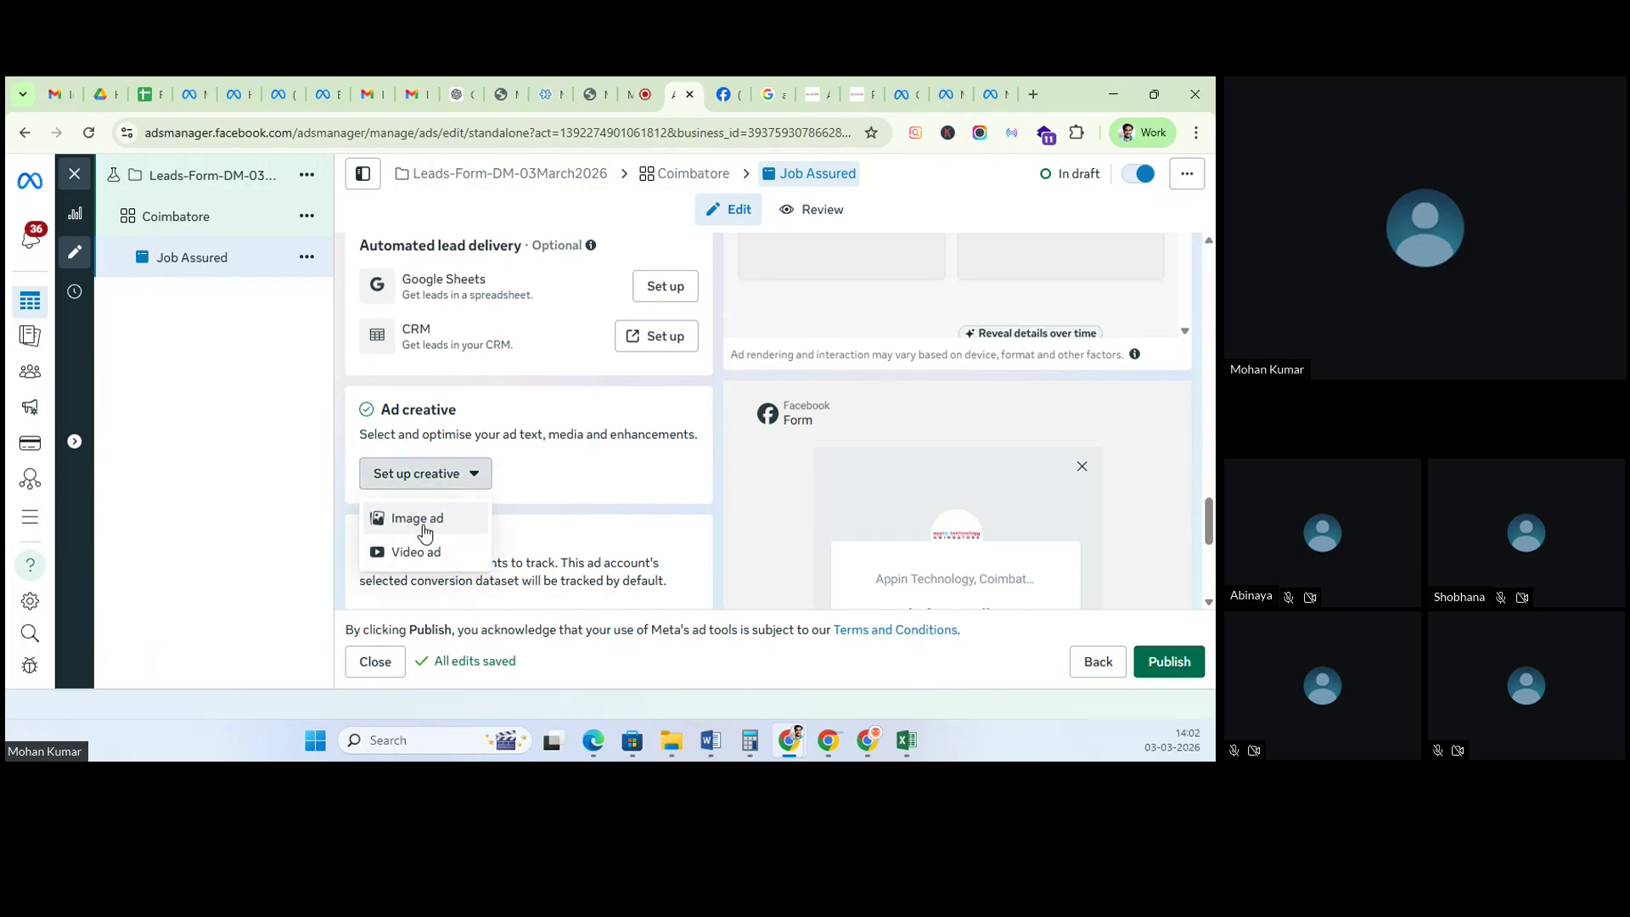
pyautogui.click(425, 532)
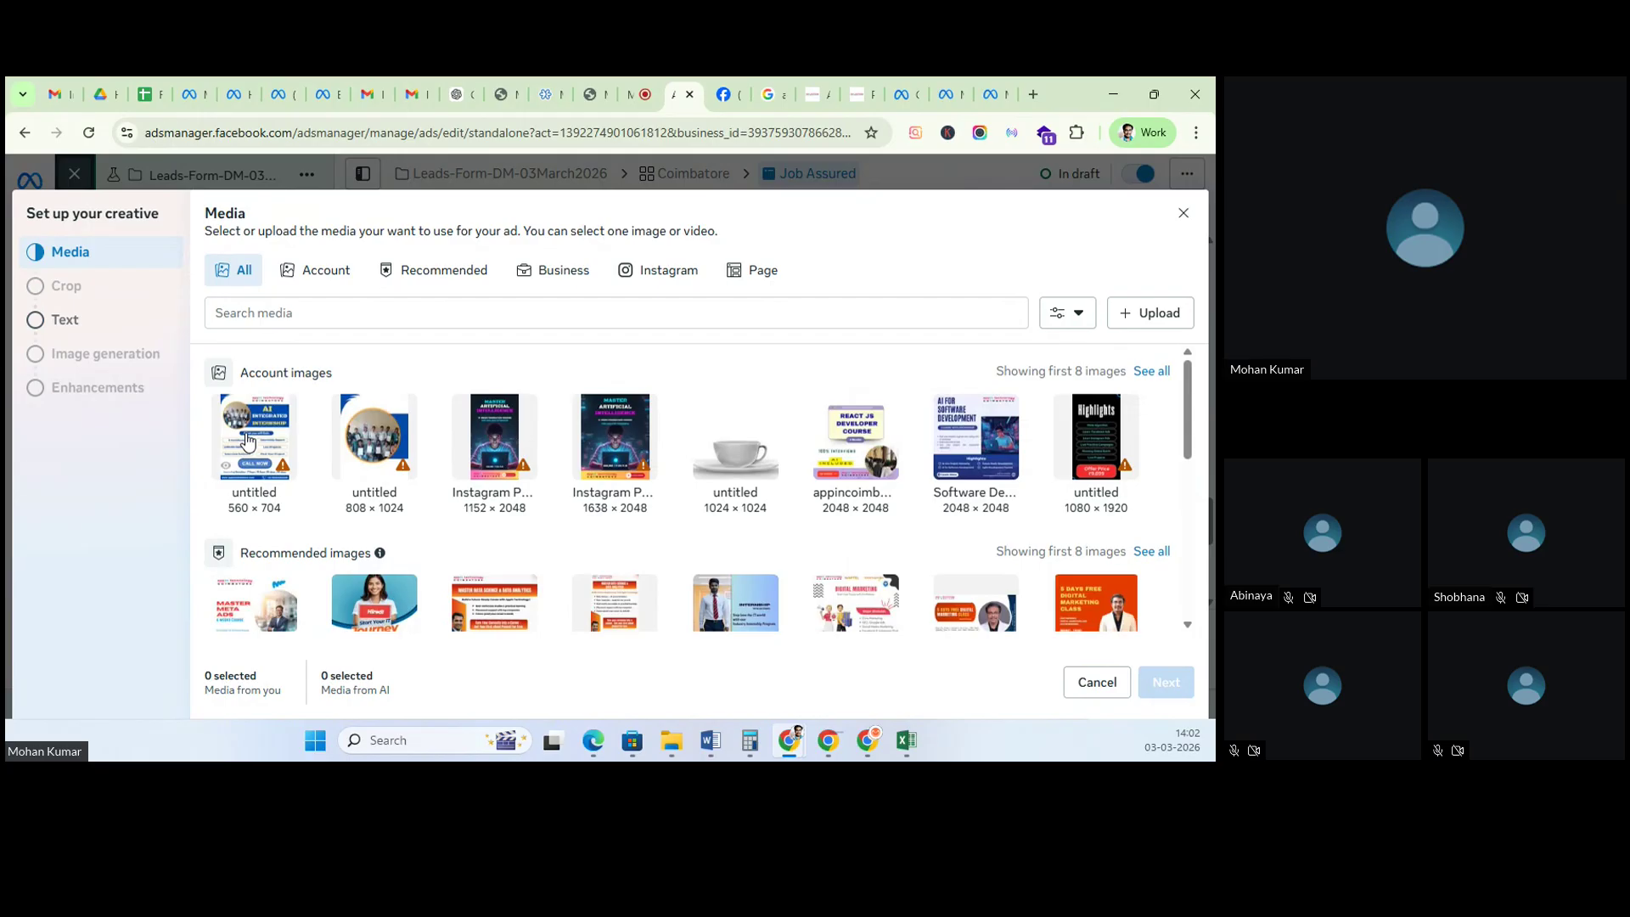
pyautogui.click(273, 438)
pyautogui.click(1166, 682)
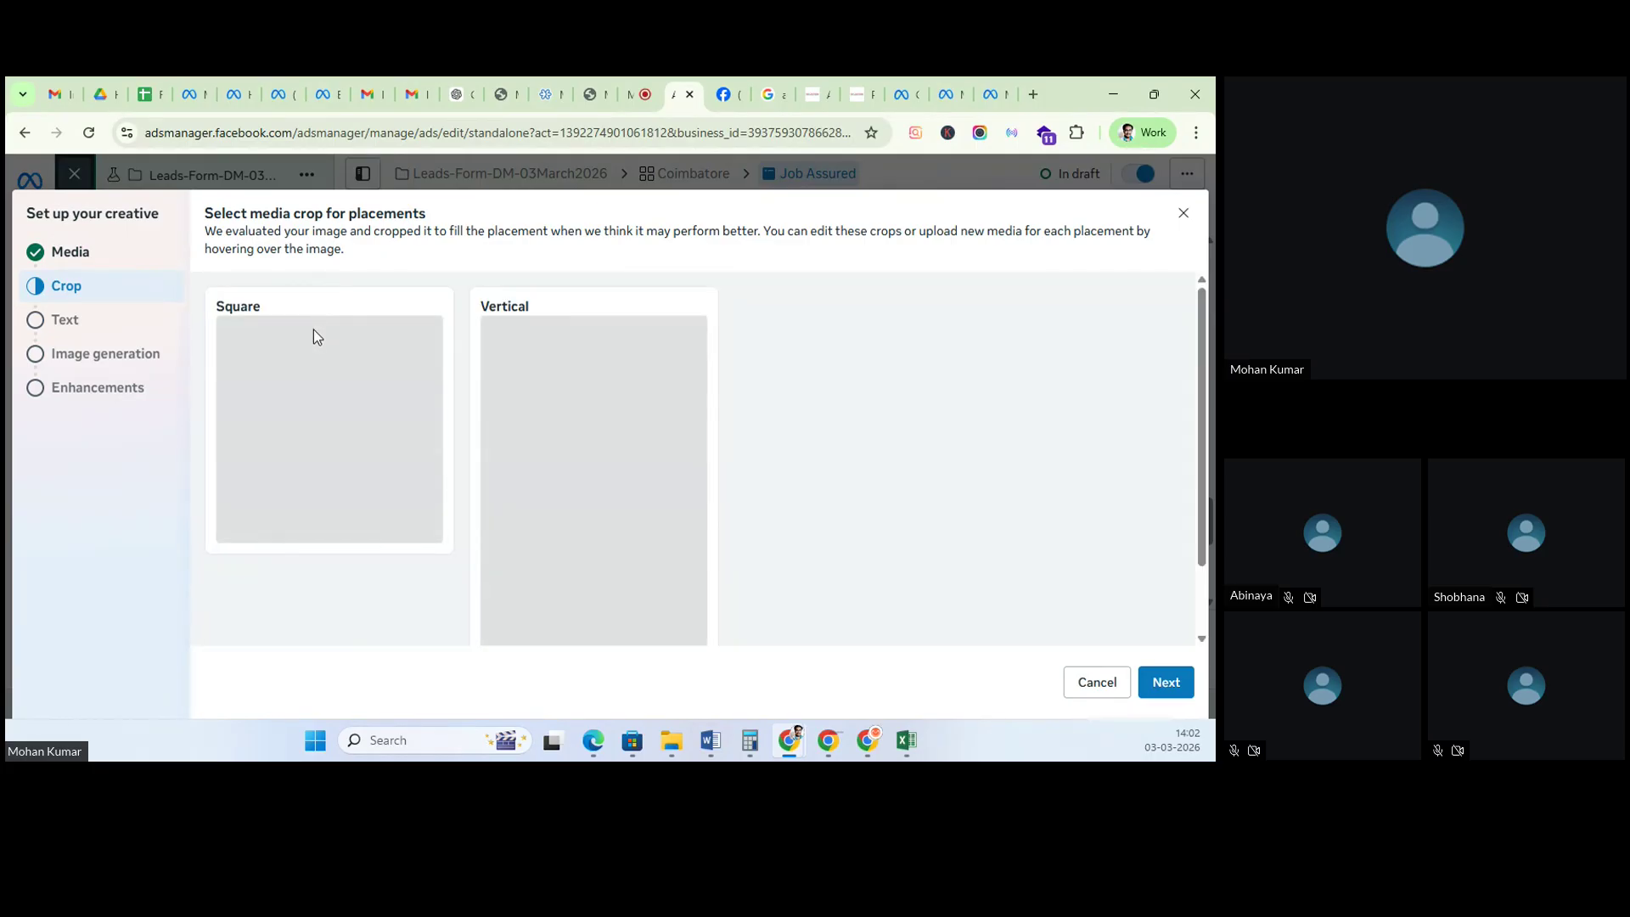
# Step: Examine the square and vertical placement crops of the selected AI Integrated Internship image
pyautogui.click(720, 78)
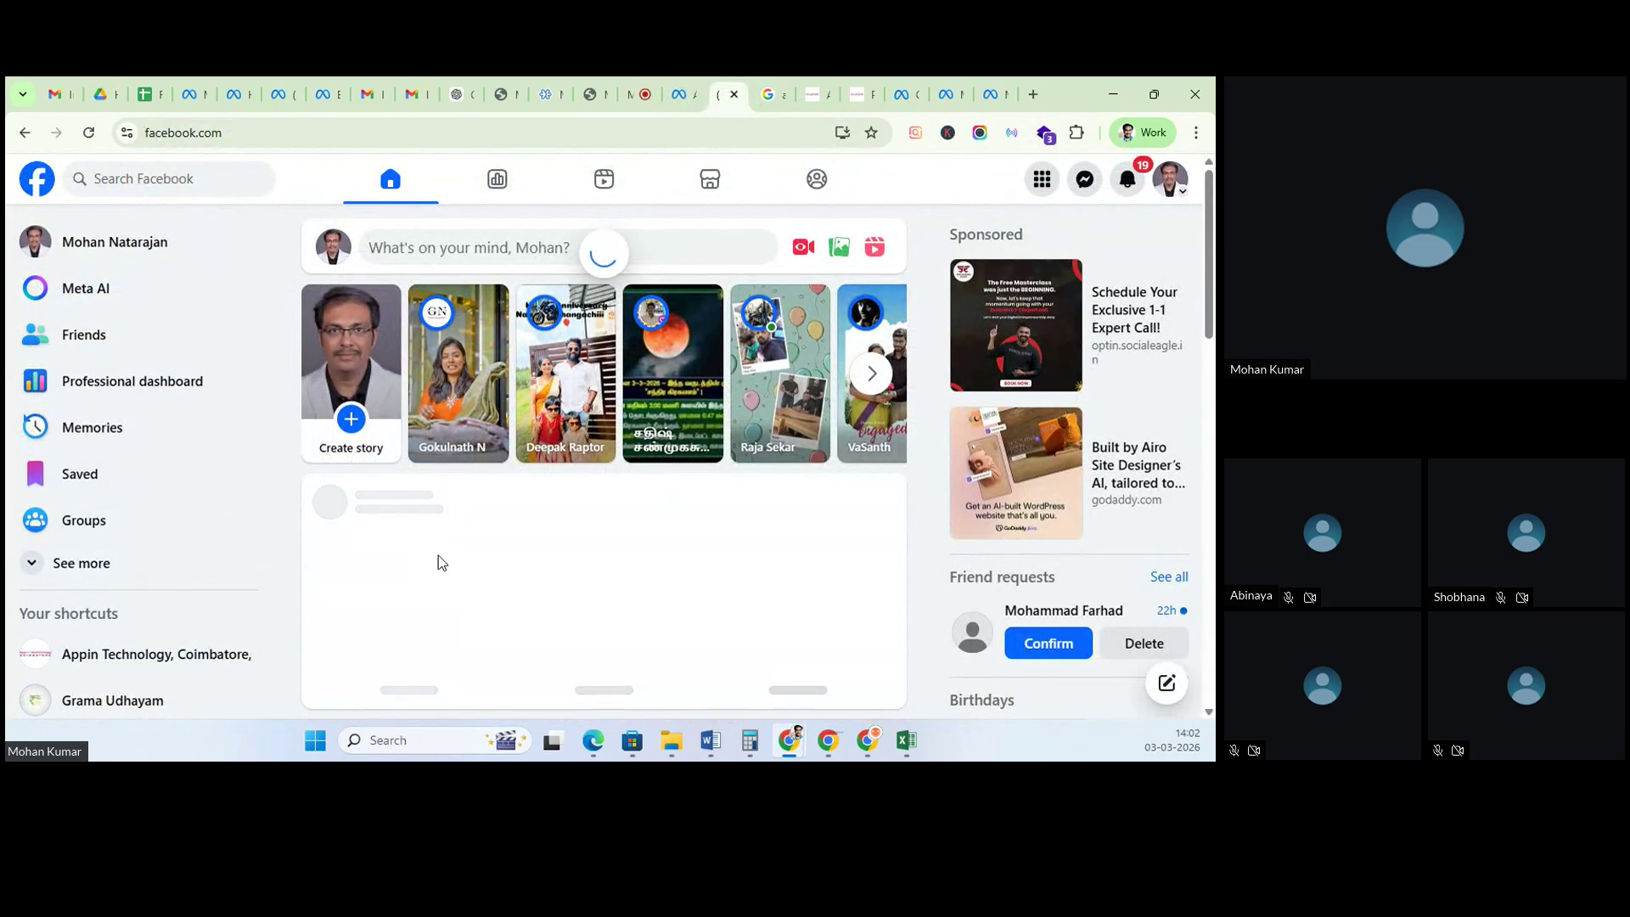
pyautogui.click(679, 92)
pyautogui.scroll(-3, 733, 471)
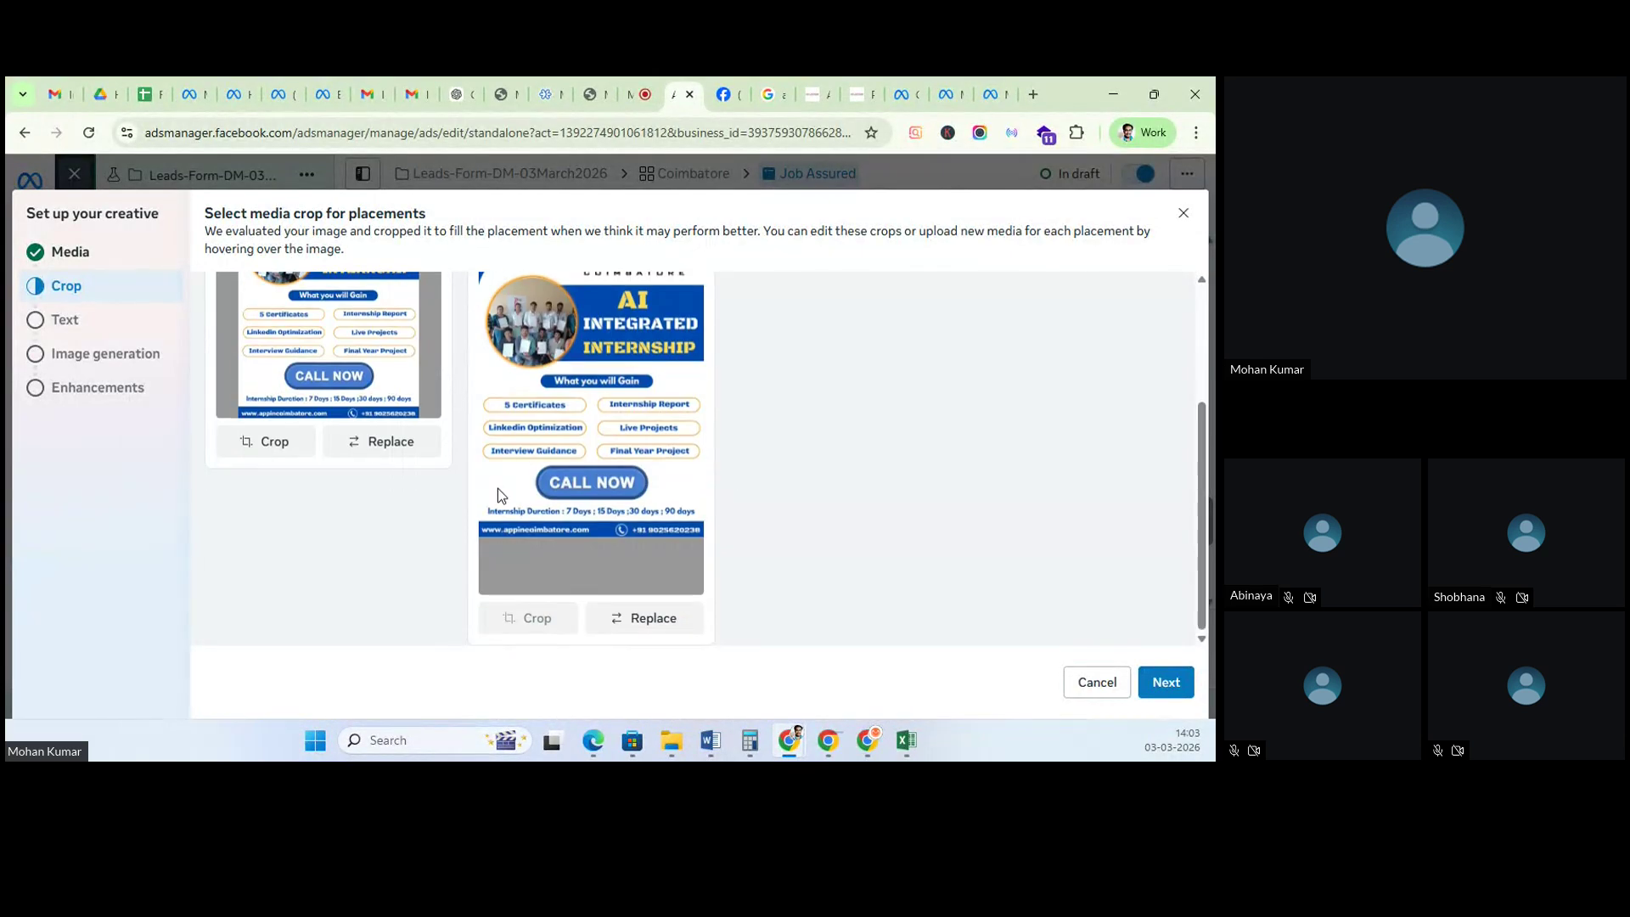
pyautogui.scroll(3, 550, 424)
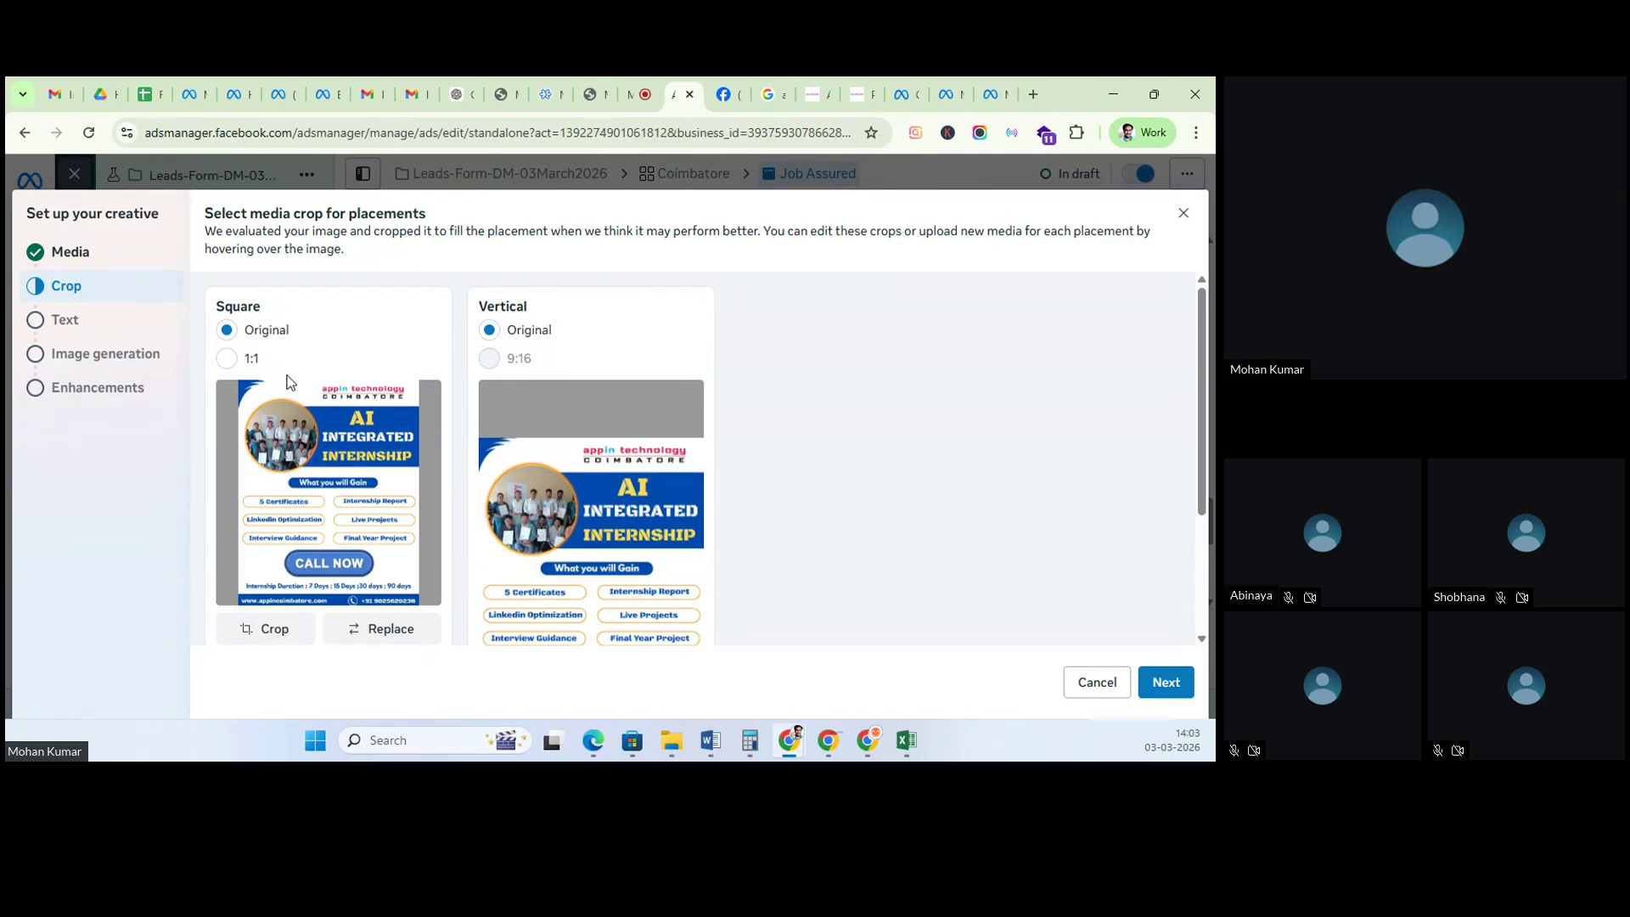
pyautogui.scroll(-2, 525, 416)
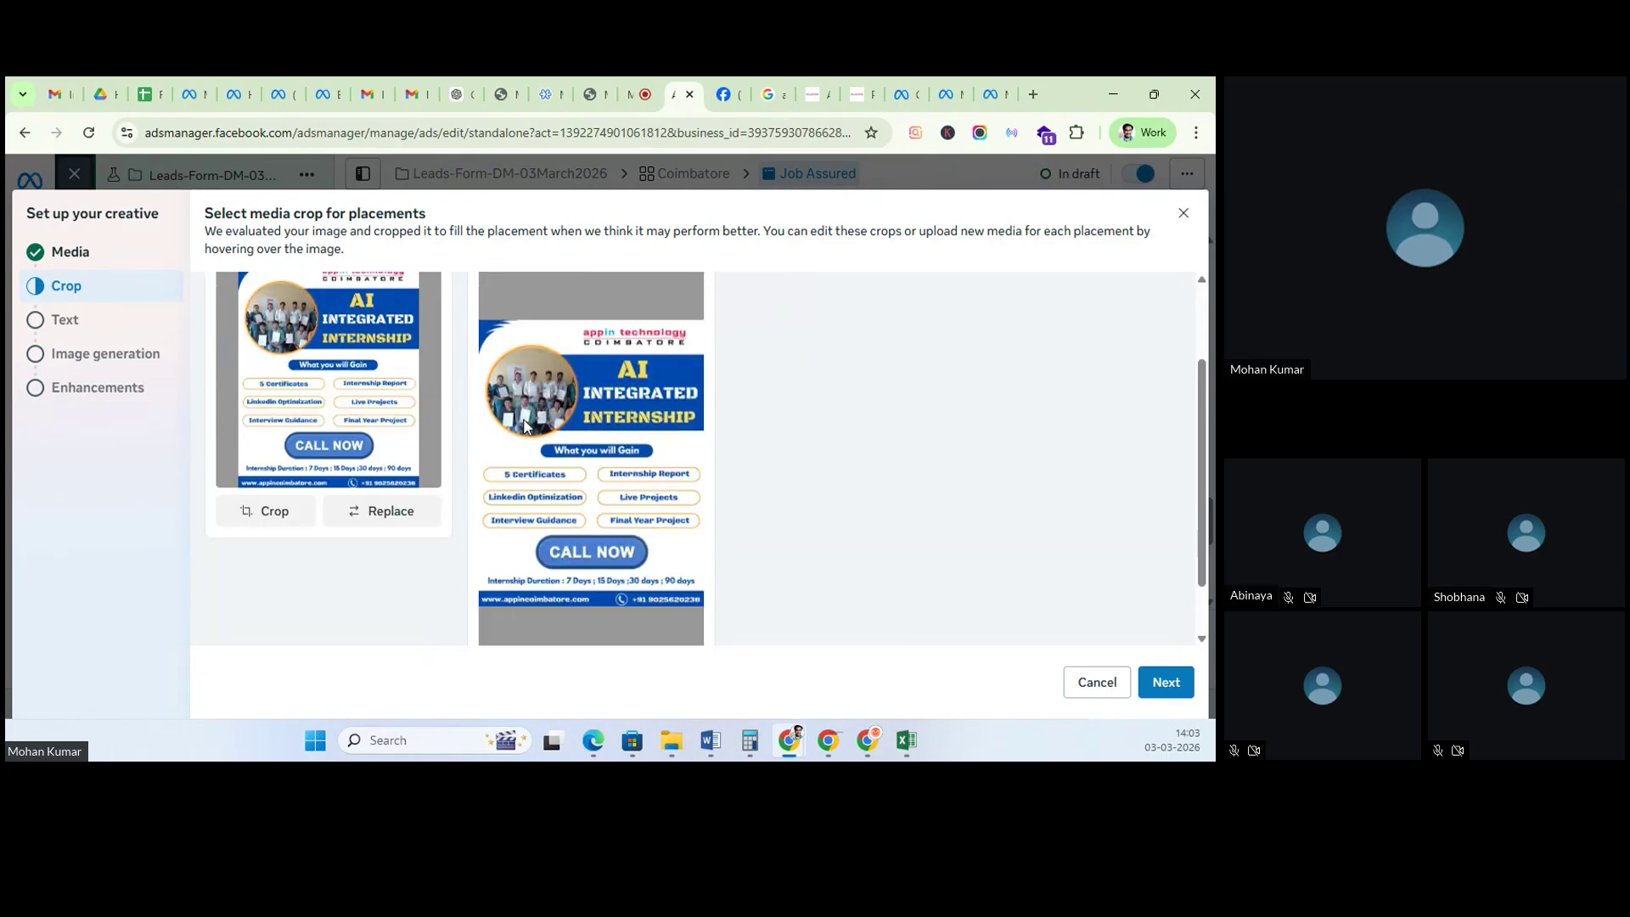
pyautogui.scroll(-1, 525, 424)
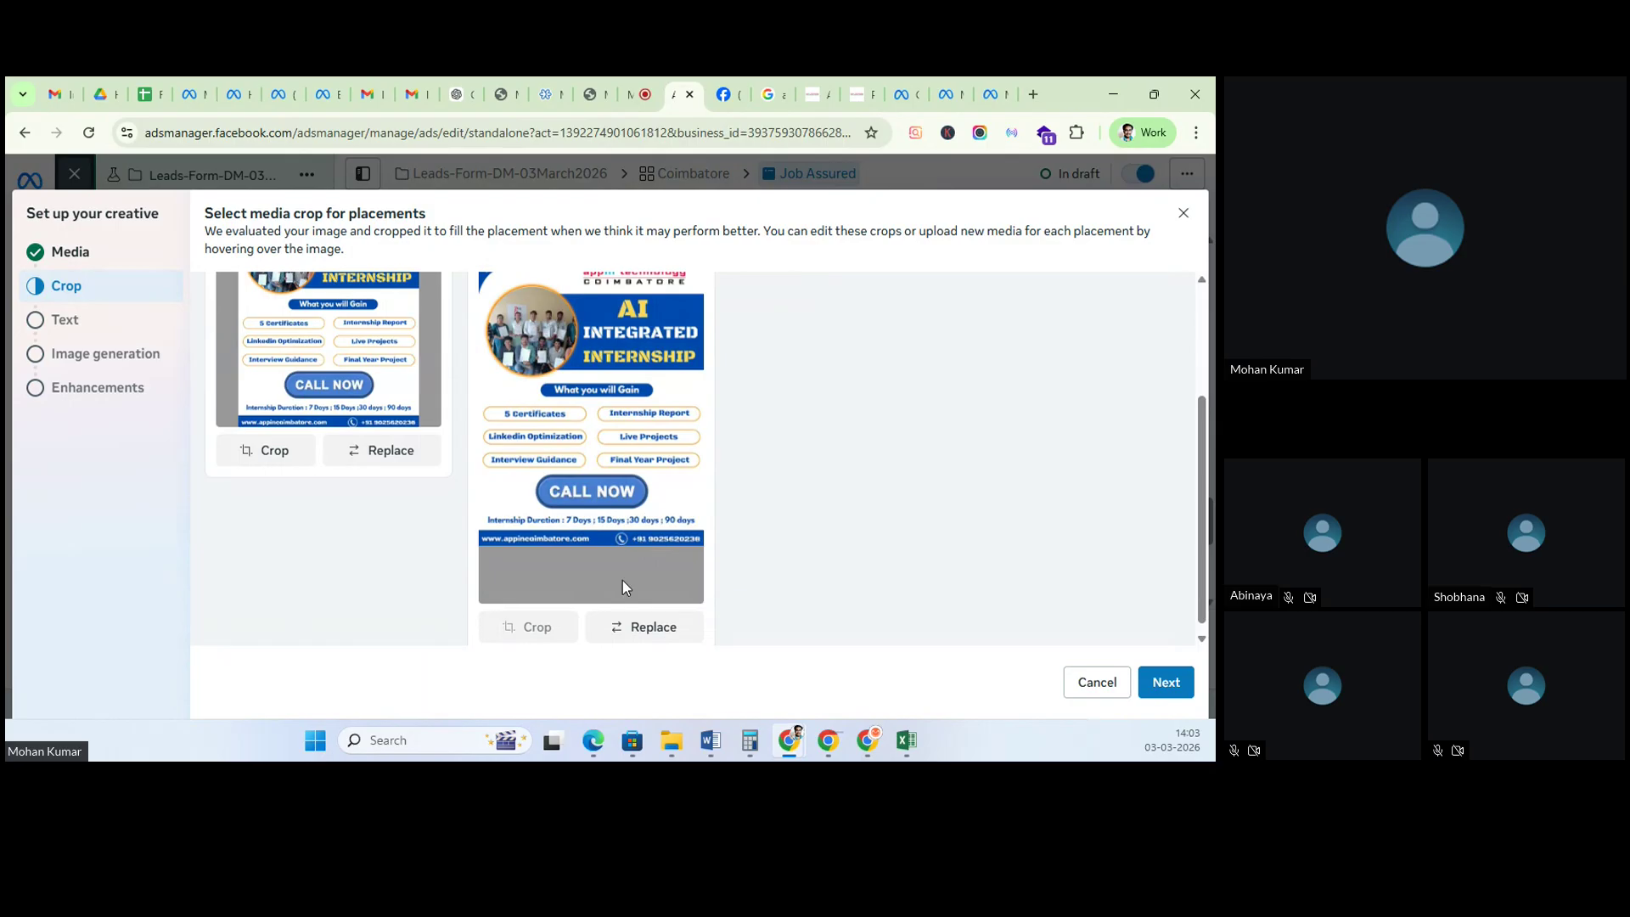
# Step: Look through the replacement media for the Stories, Status, Reels and Search results placement, and close the creative setup
pyautogui.click(661, 638)
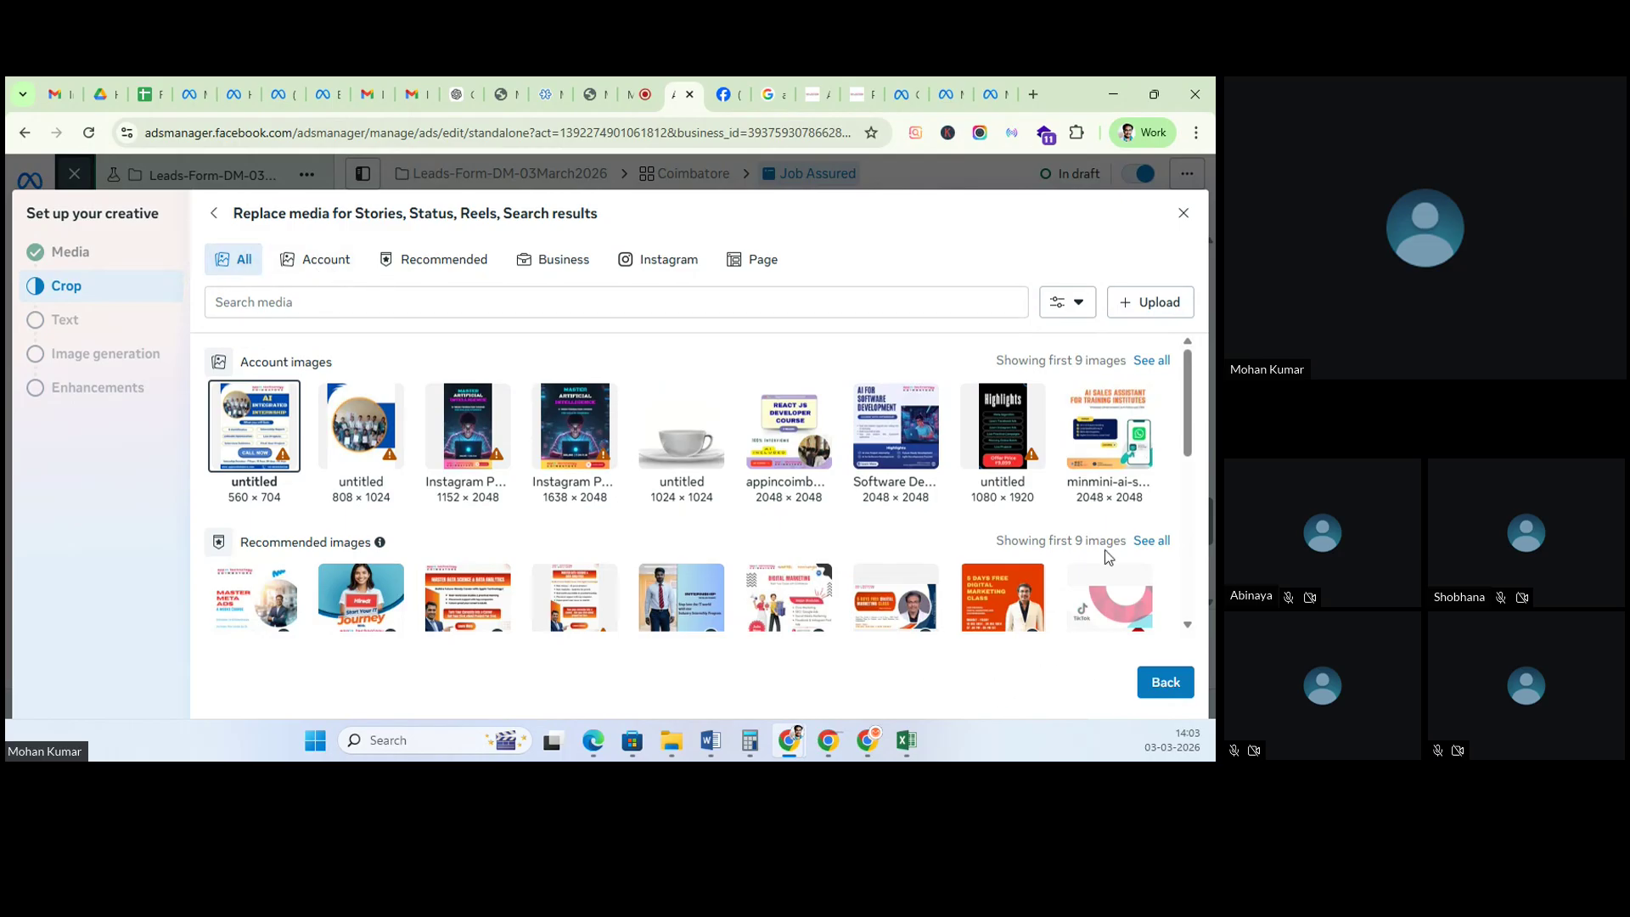
pyautogui.click(1183, 213)
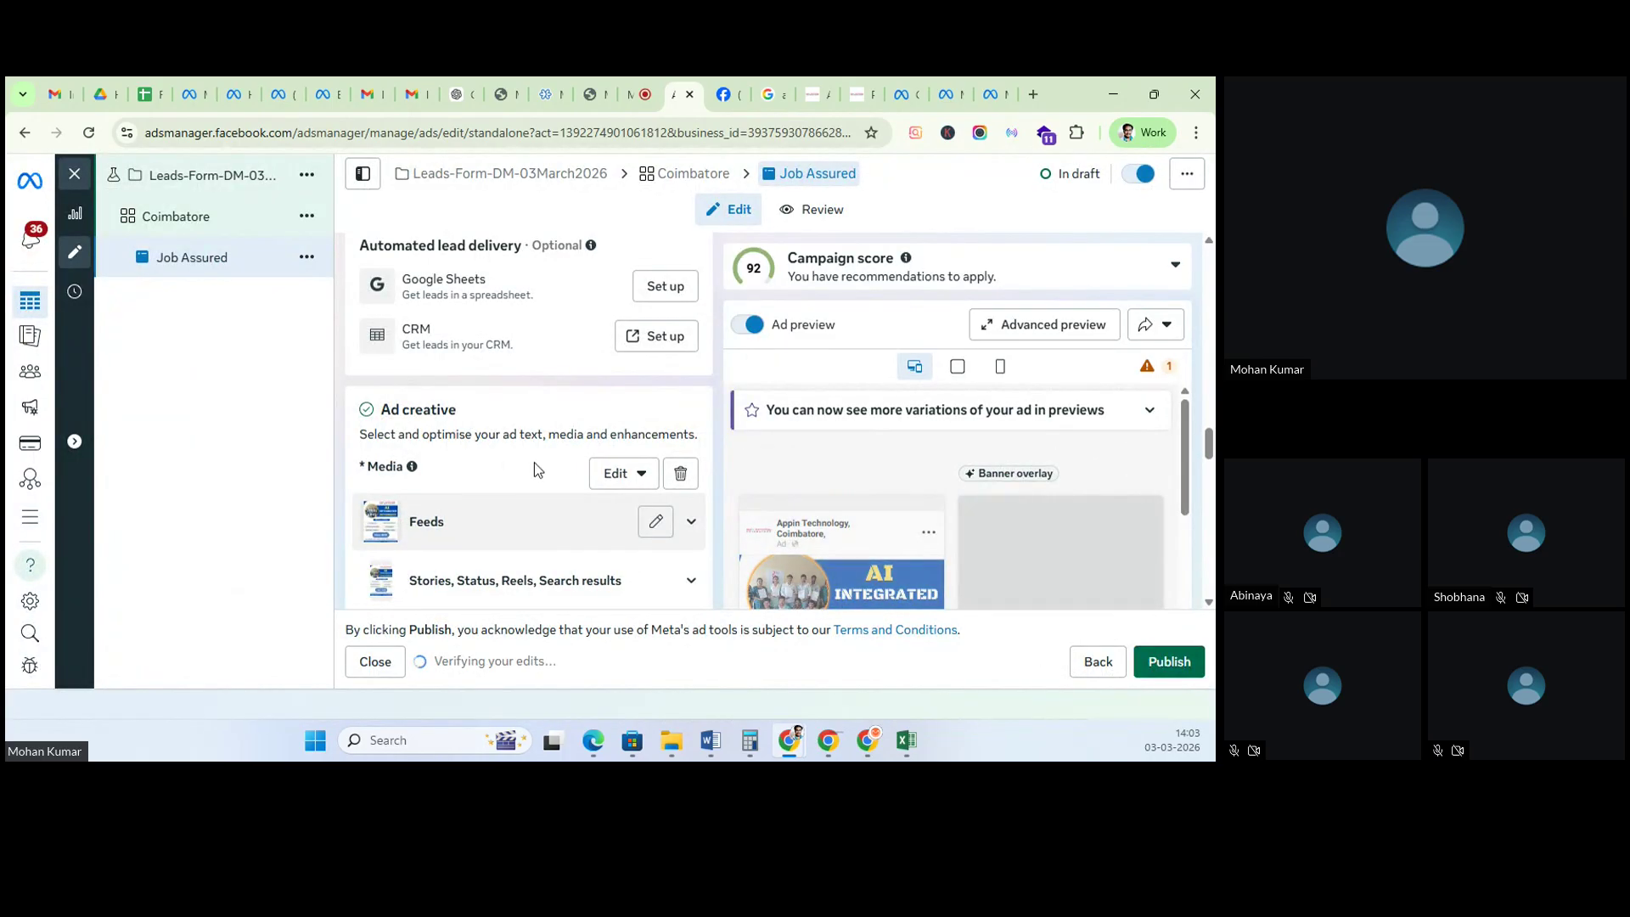
# Step: Enter "sd" as the first primary text of the Job Assured ad
pyautogui.scroll(-5, 538, 470)
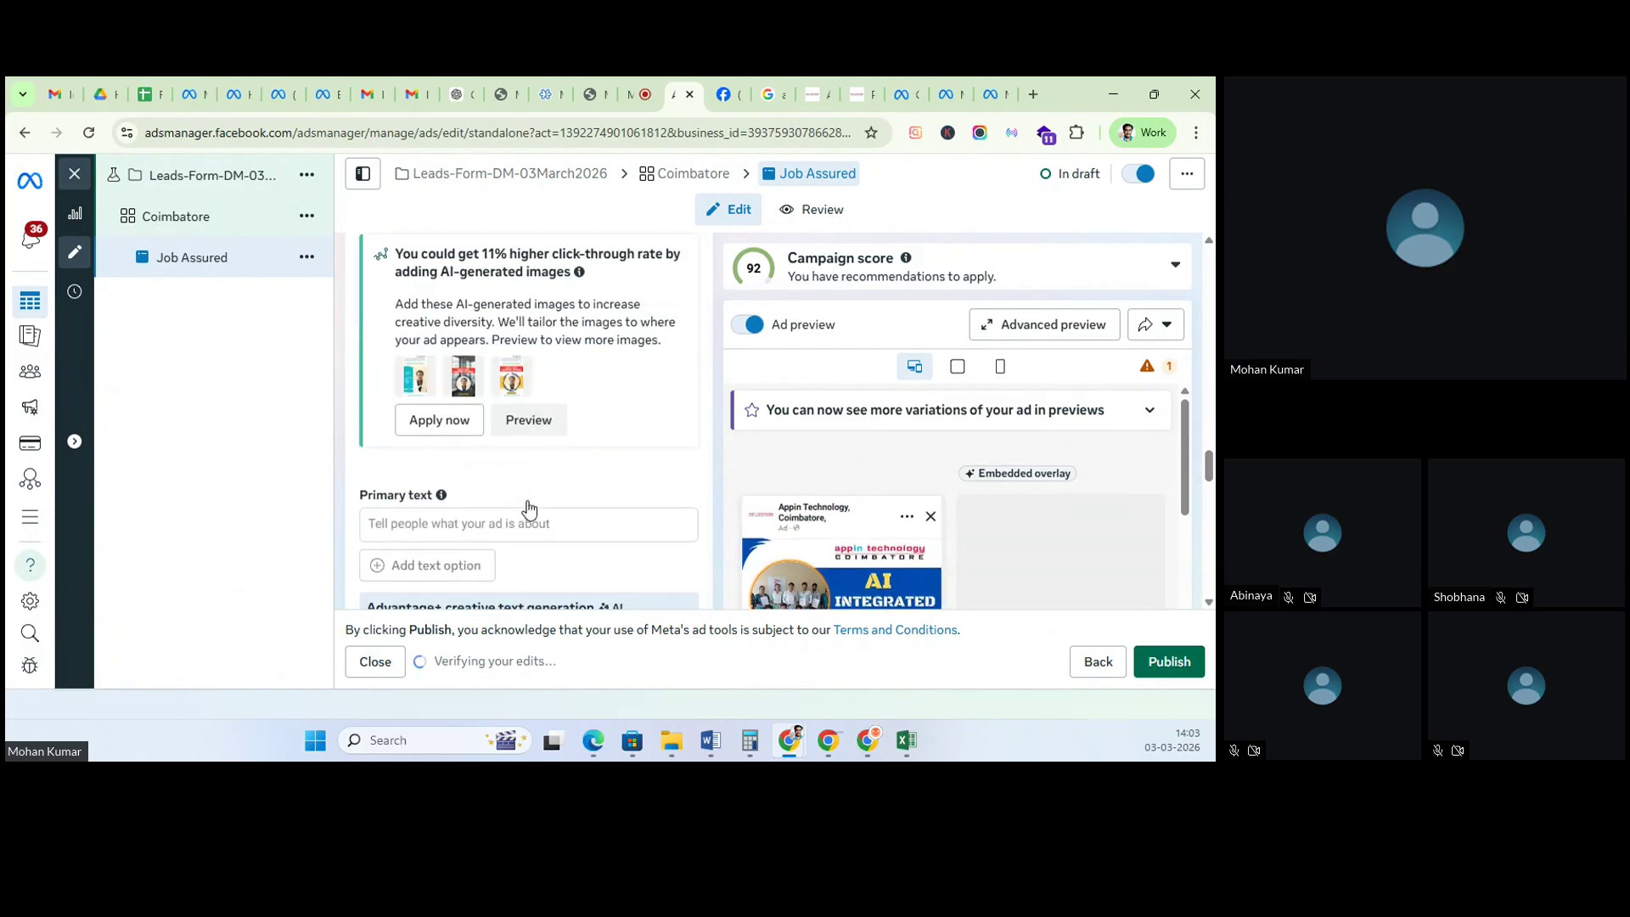
pyautogui.scroll(-1, 529, 508)
pyautogui.click(409, 436)
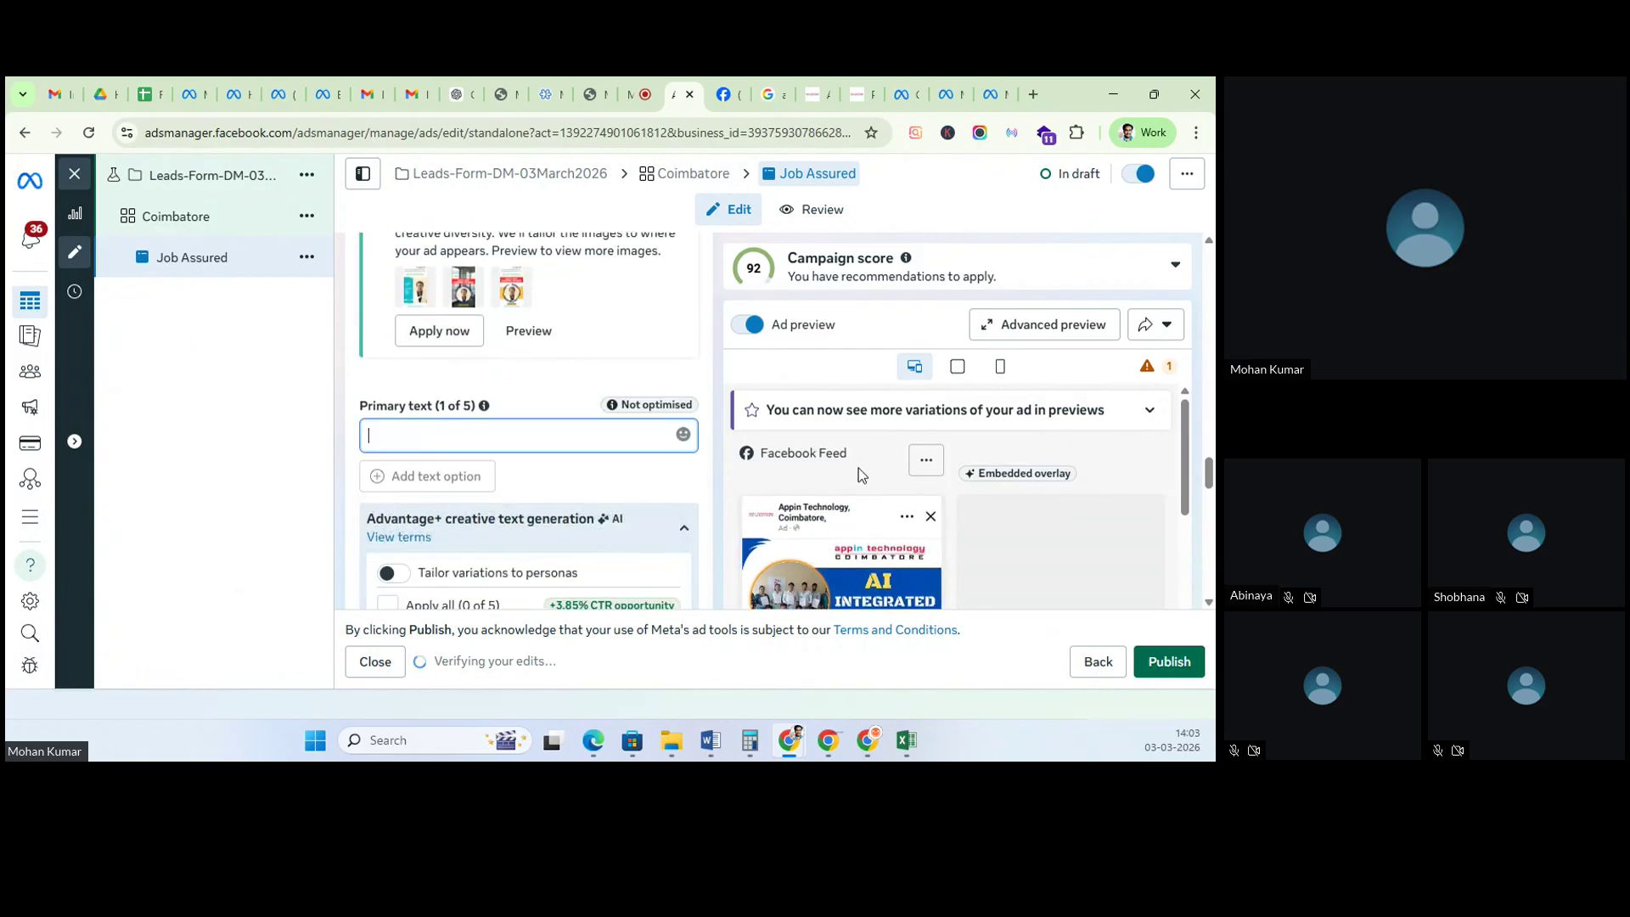
pyautogui.moveTo(544, 271)
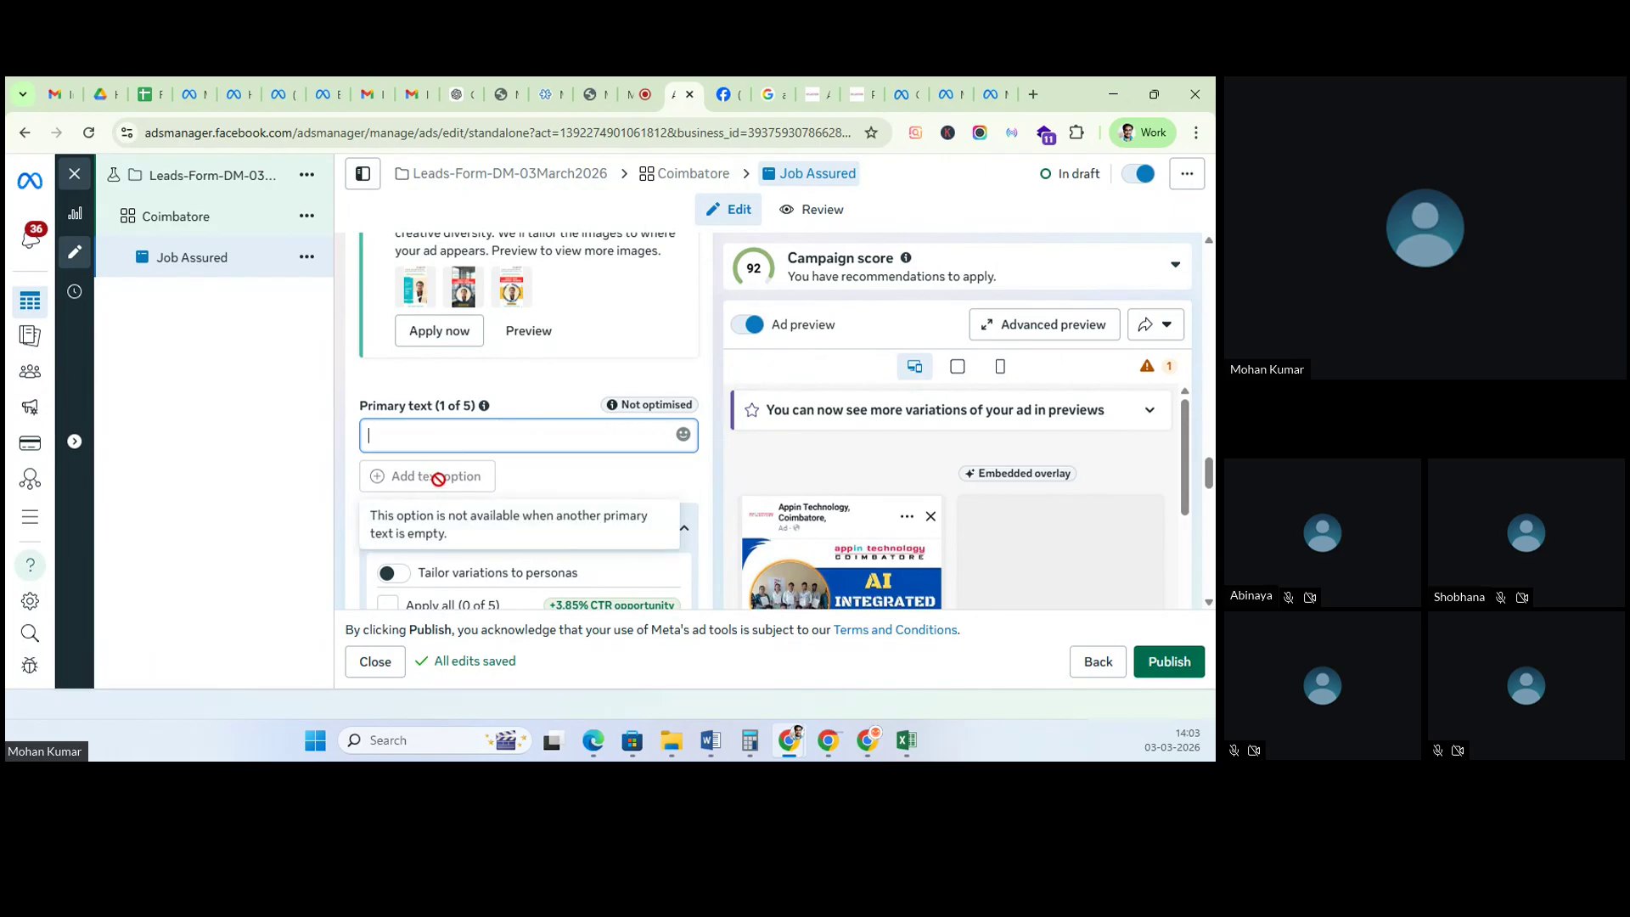
pyautogui.write('sd')
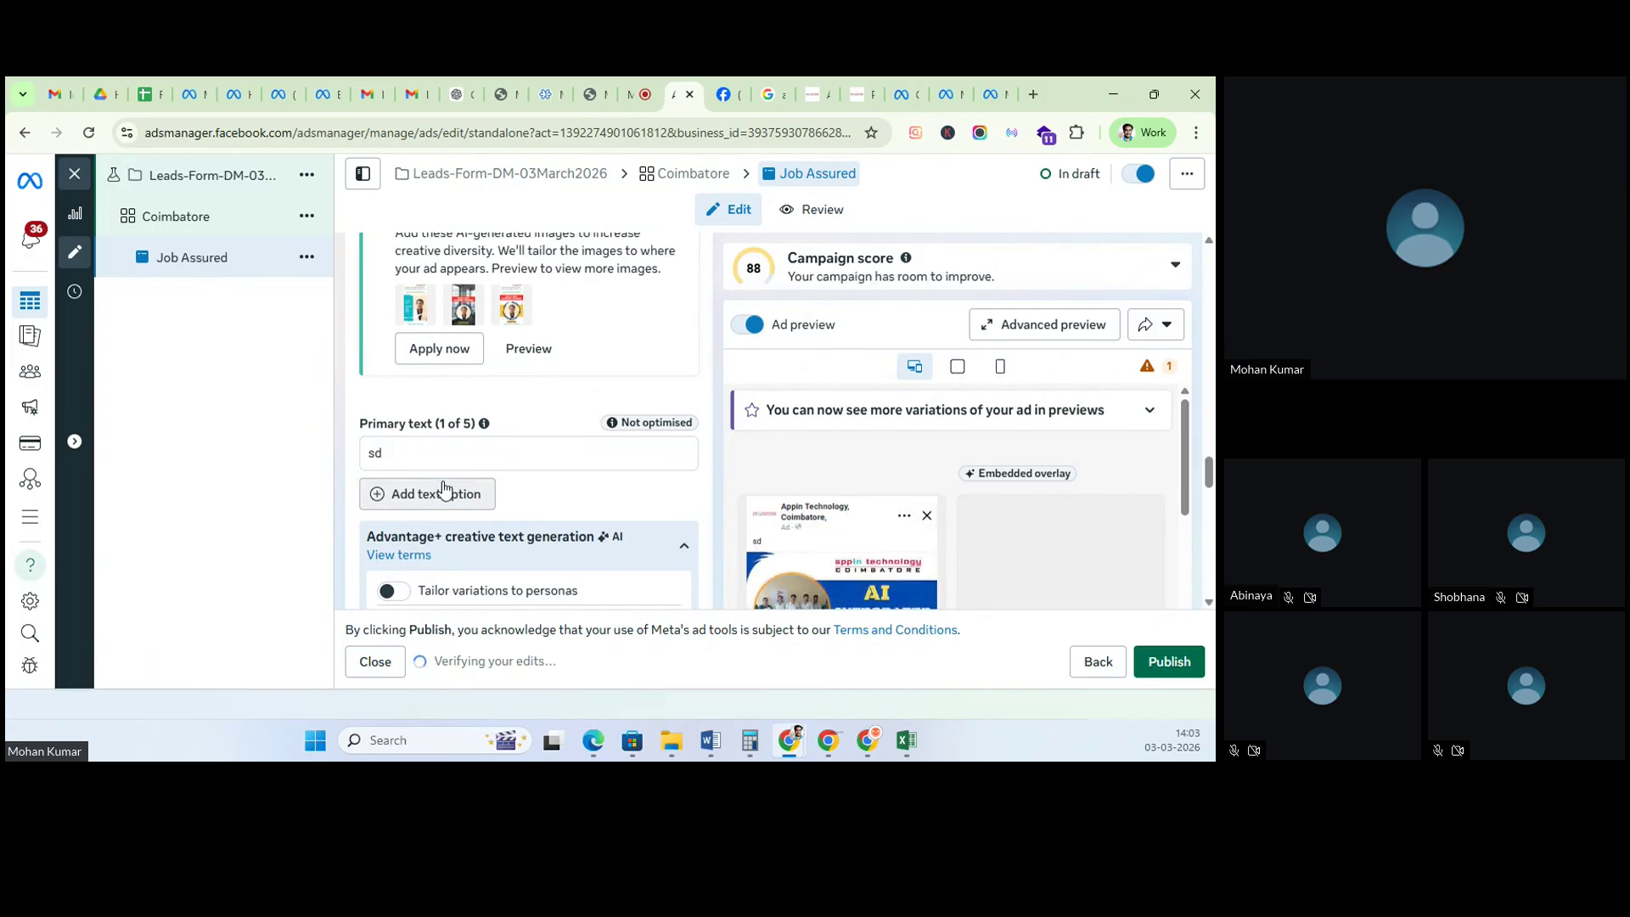
# Step: Examine the Job Assured ad's text generation, tracking, headline and description settings, and the available call-to-action options
pyautogui.scroll(-2, 446, 479)
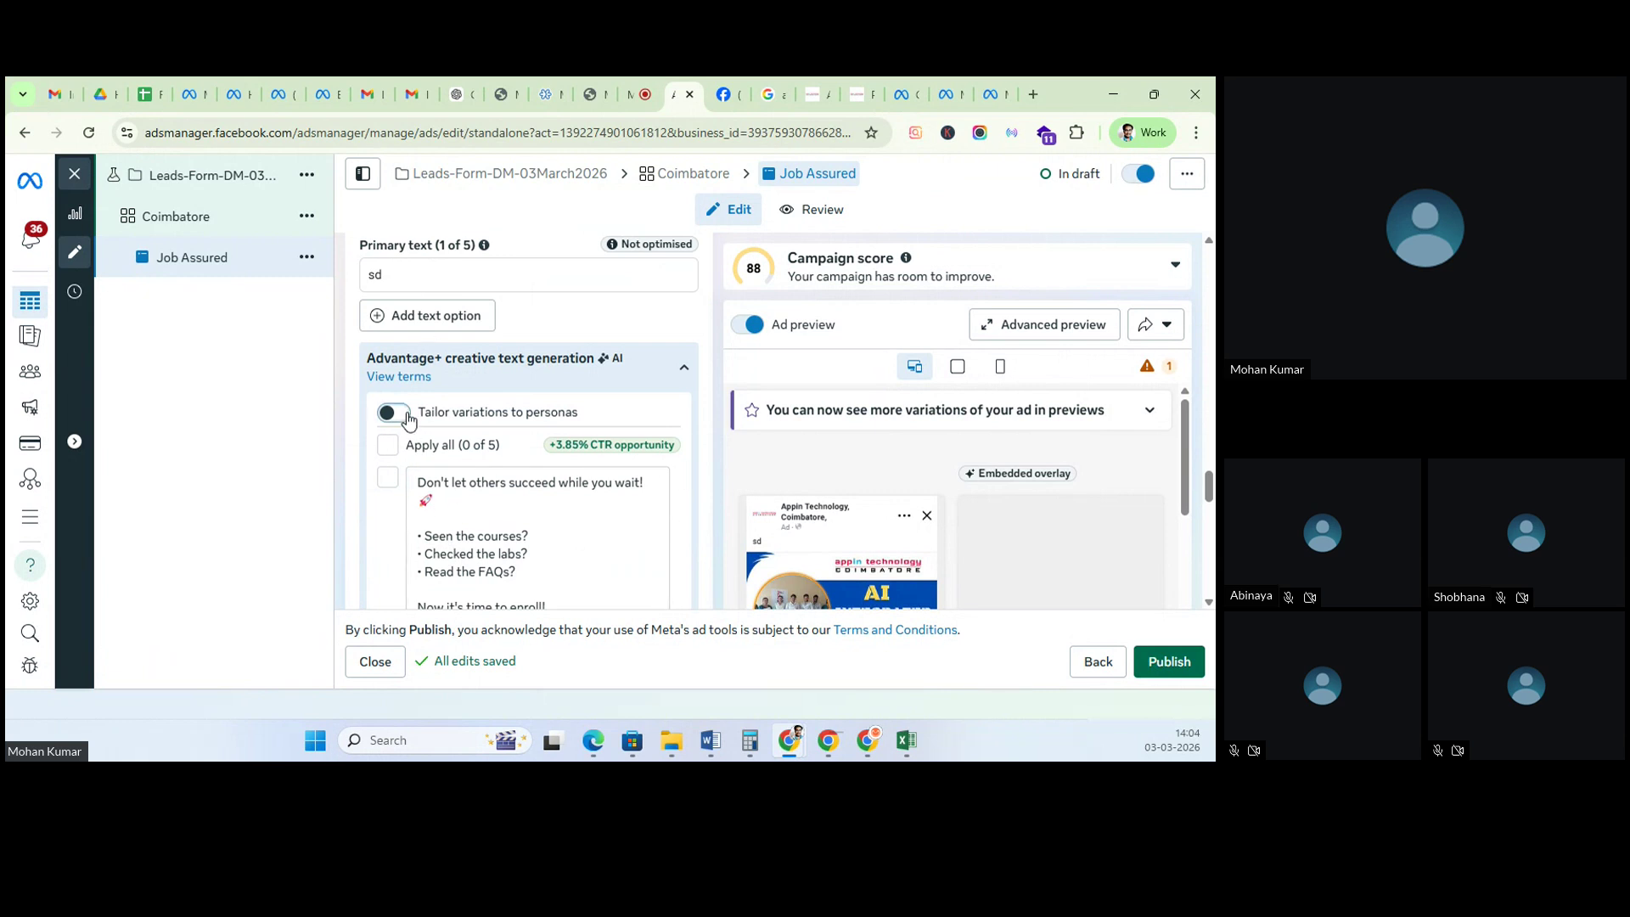
pyautogui.scroll(-5, 416, 476)
pyautogui.scroll(-5, 460, 477)
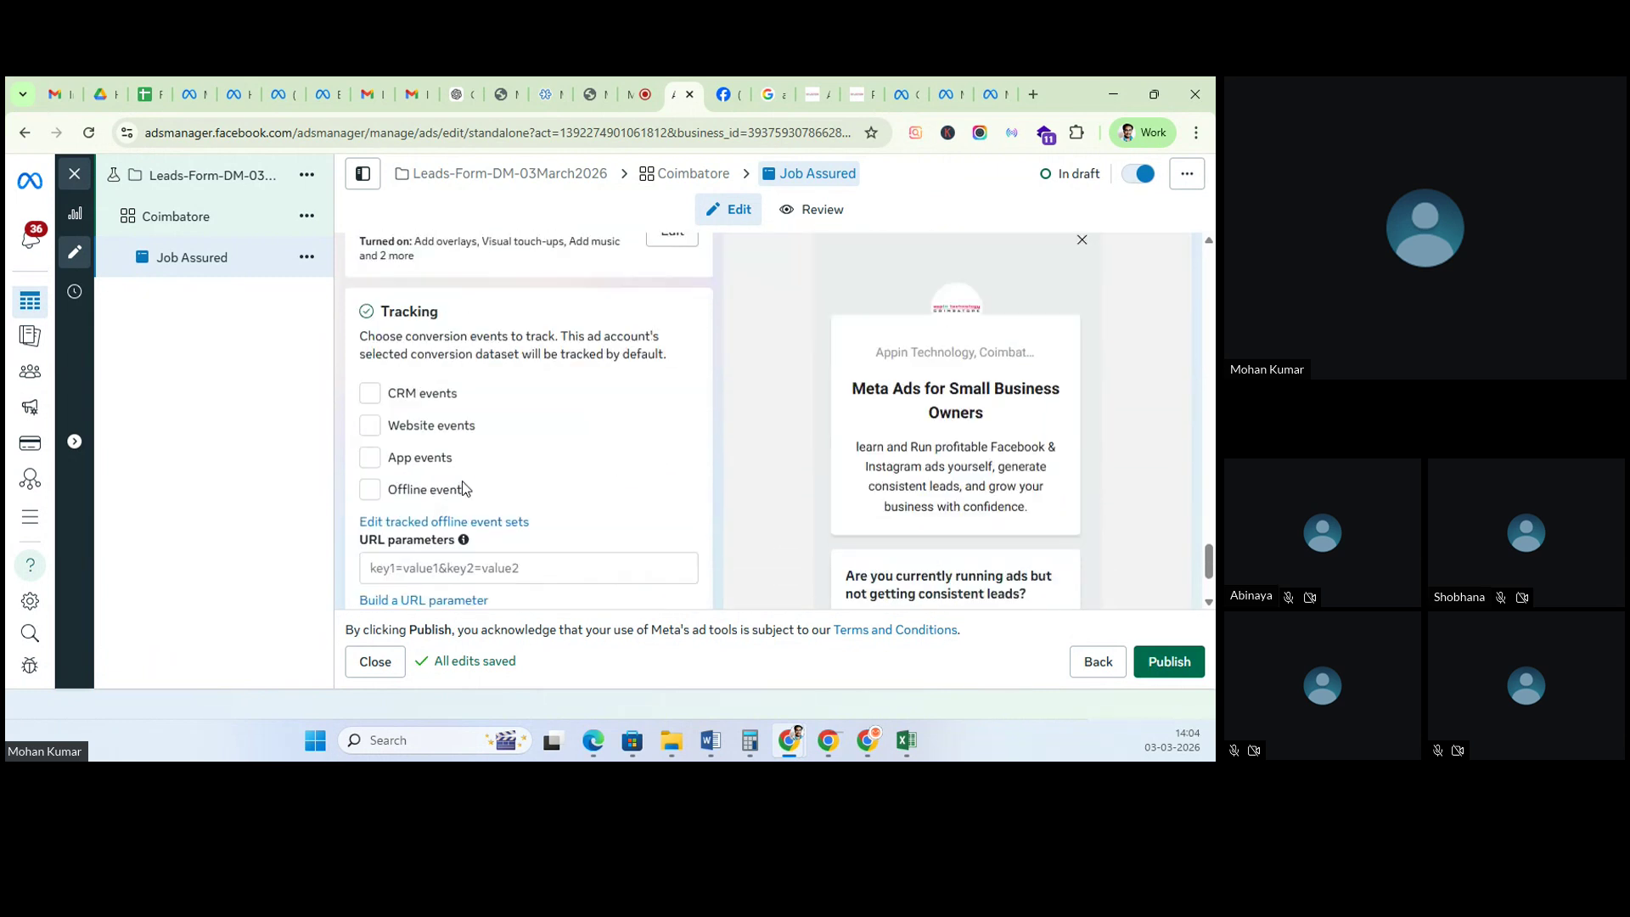
pyautogui.scroll(10, 463, 485)
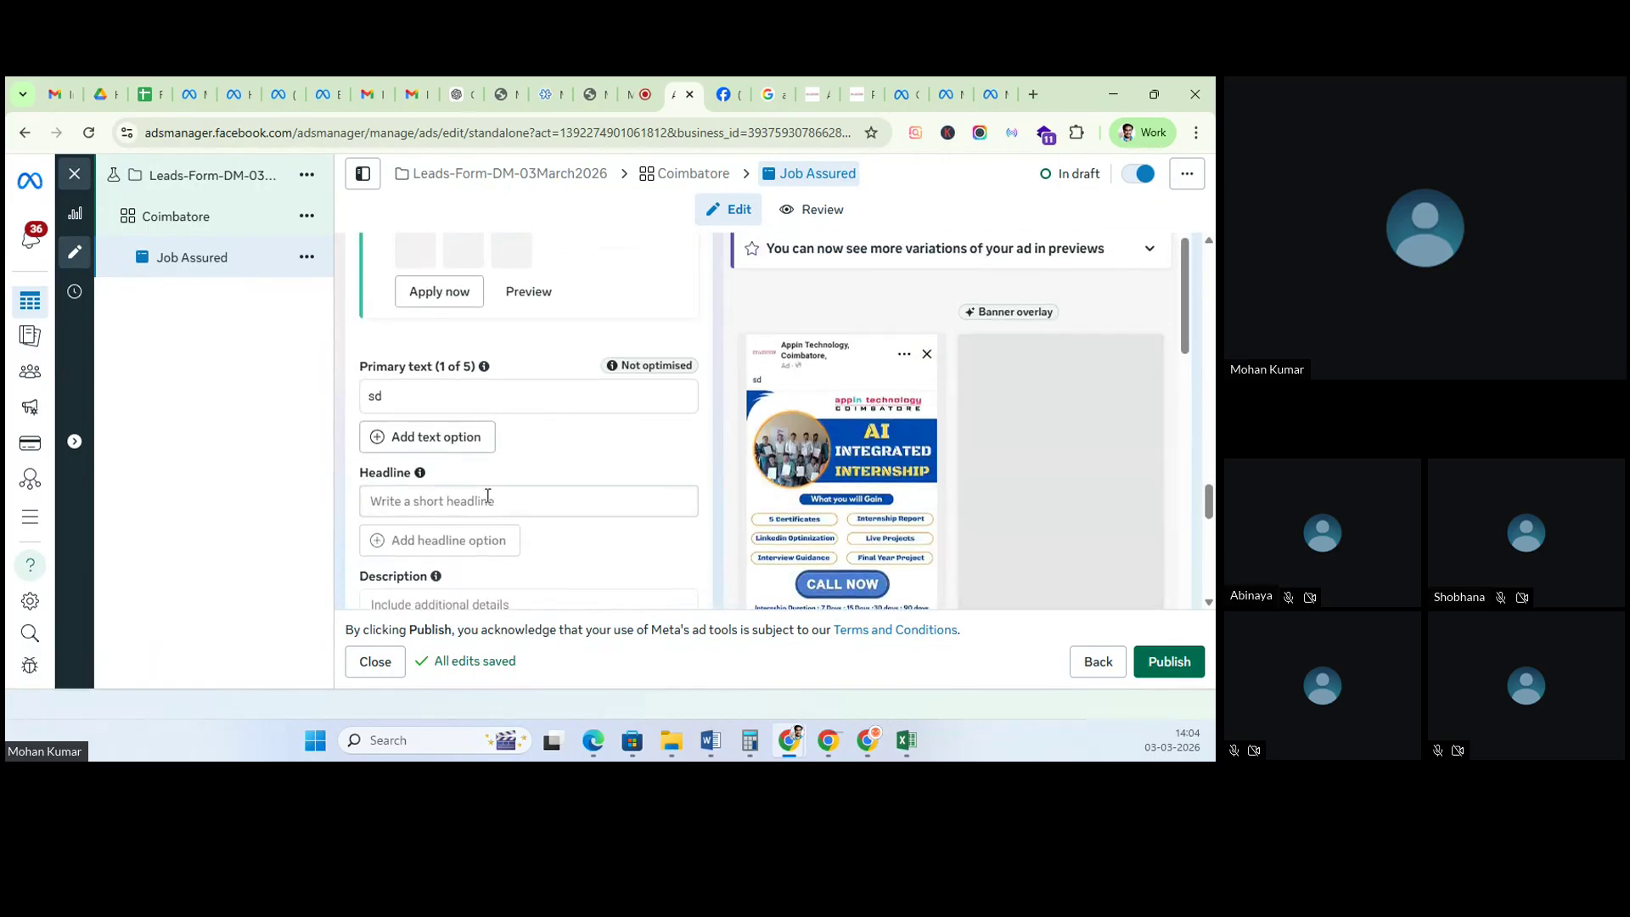
pyautogui.scroll(-2, 462, 475)
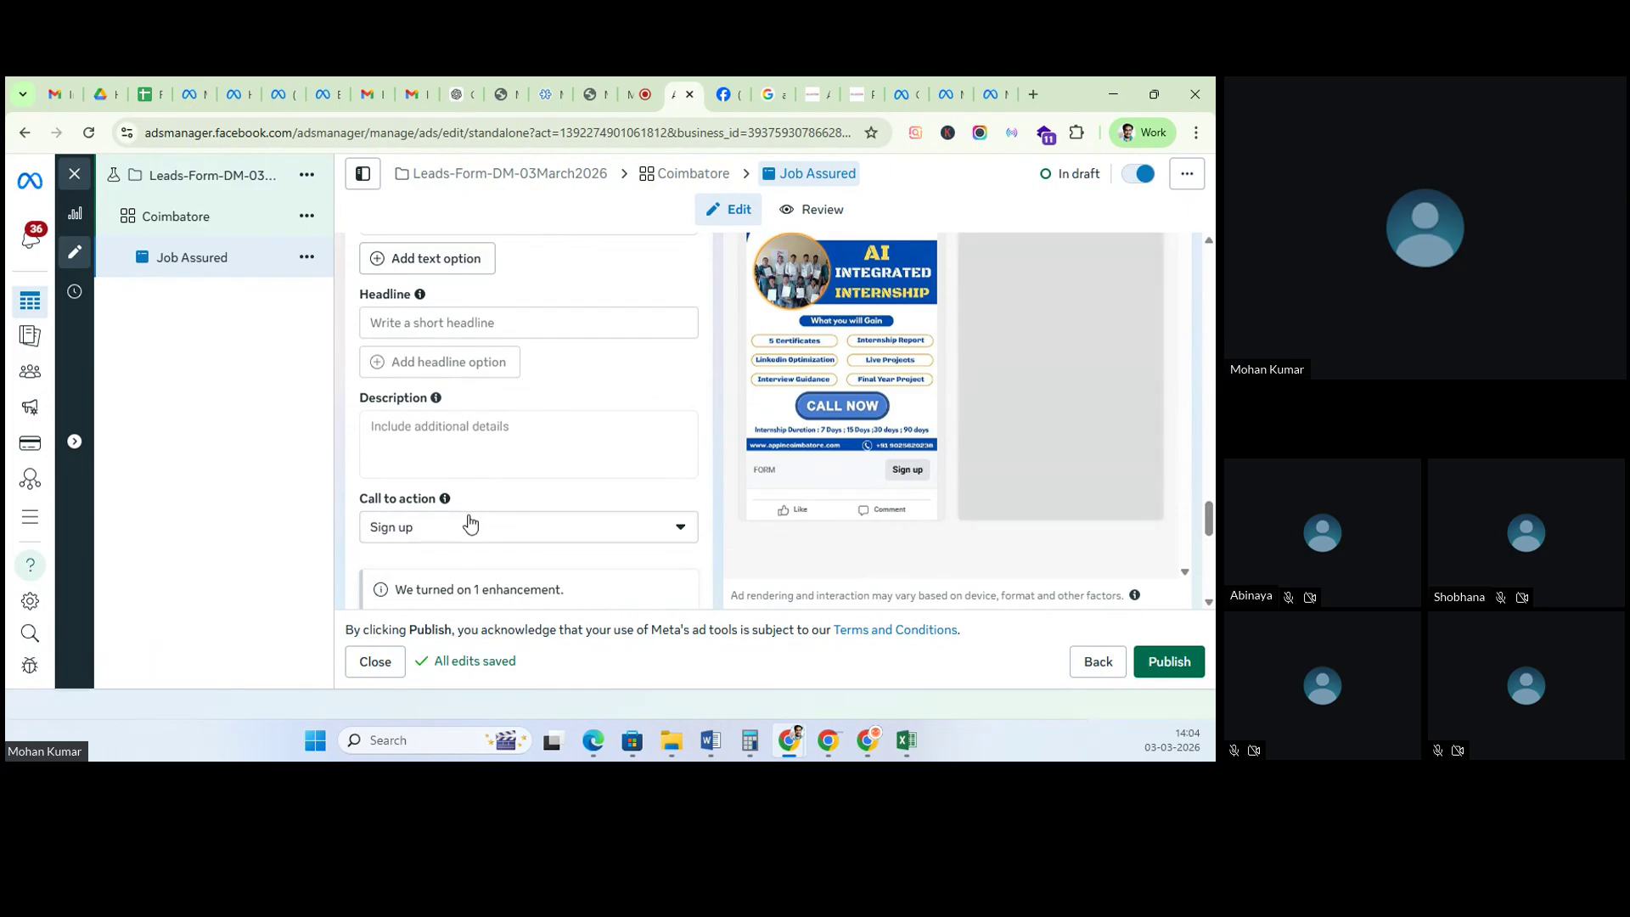
pyautogui.click(445, 533)
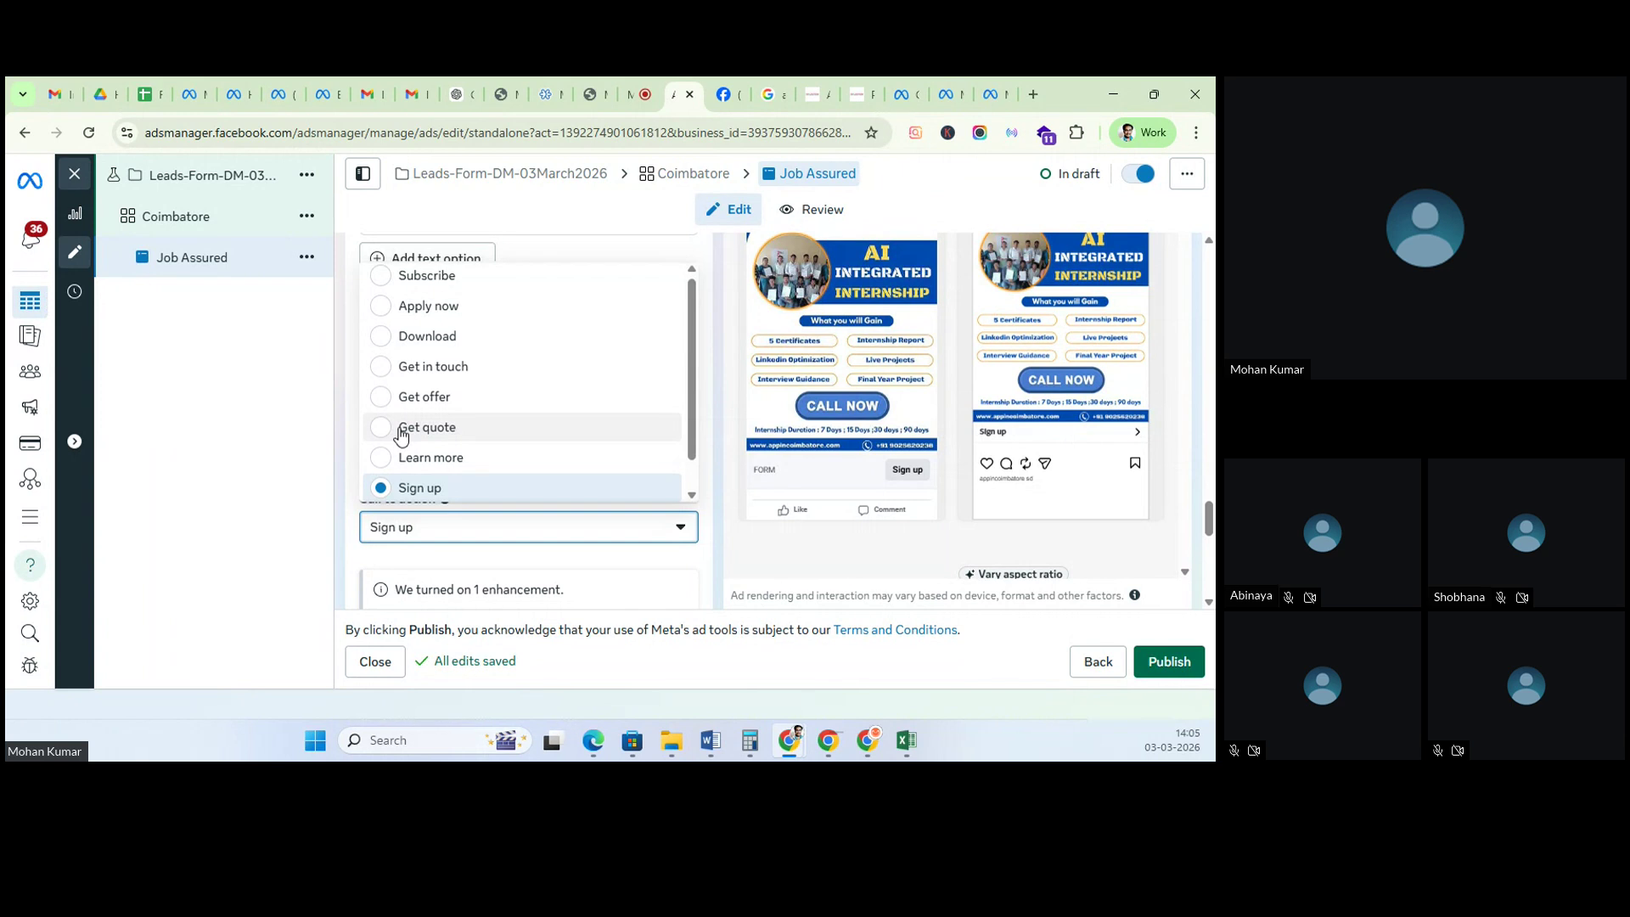
# Step: Return to the Coimbatore ad set, ask to close the draft editor without publishing, and switch to the Zoho meeting room
pyautogui.click(1096, 663)
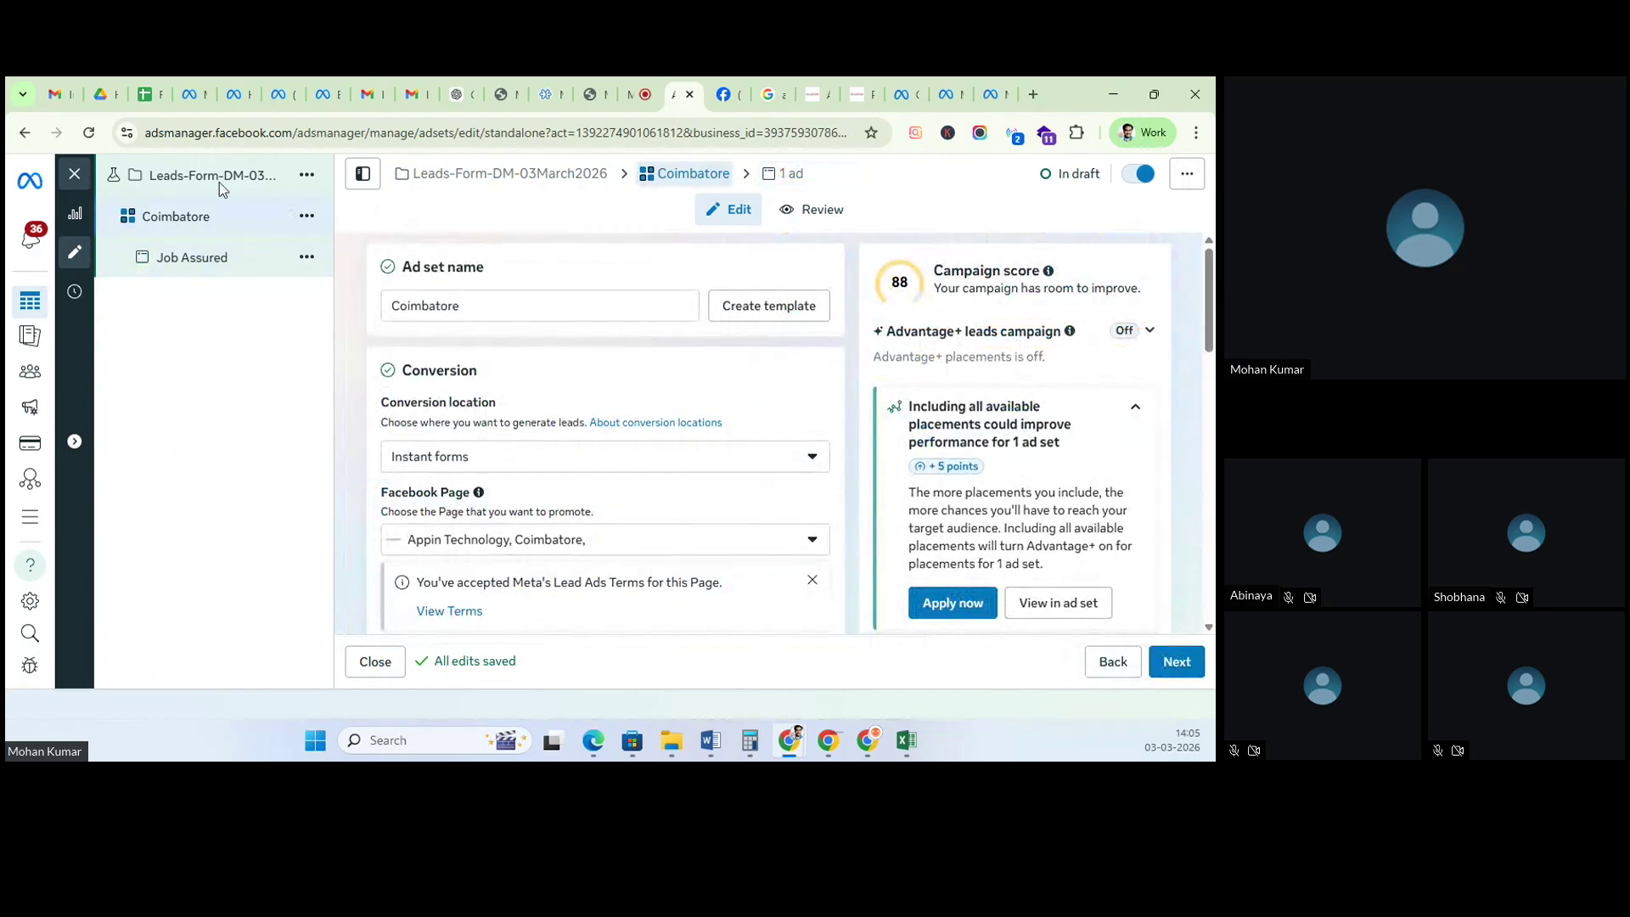
pyautogui.click(75, 174)
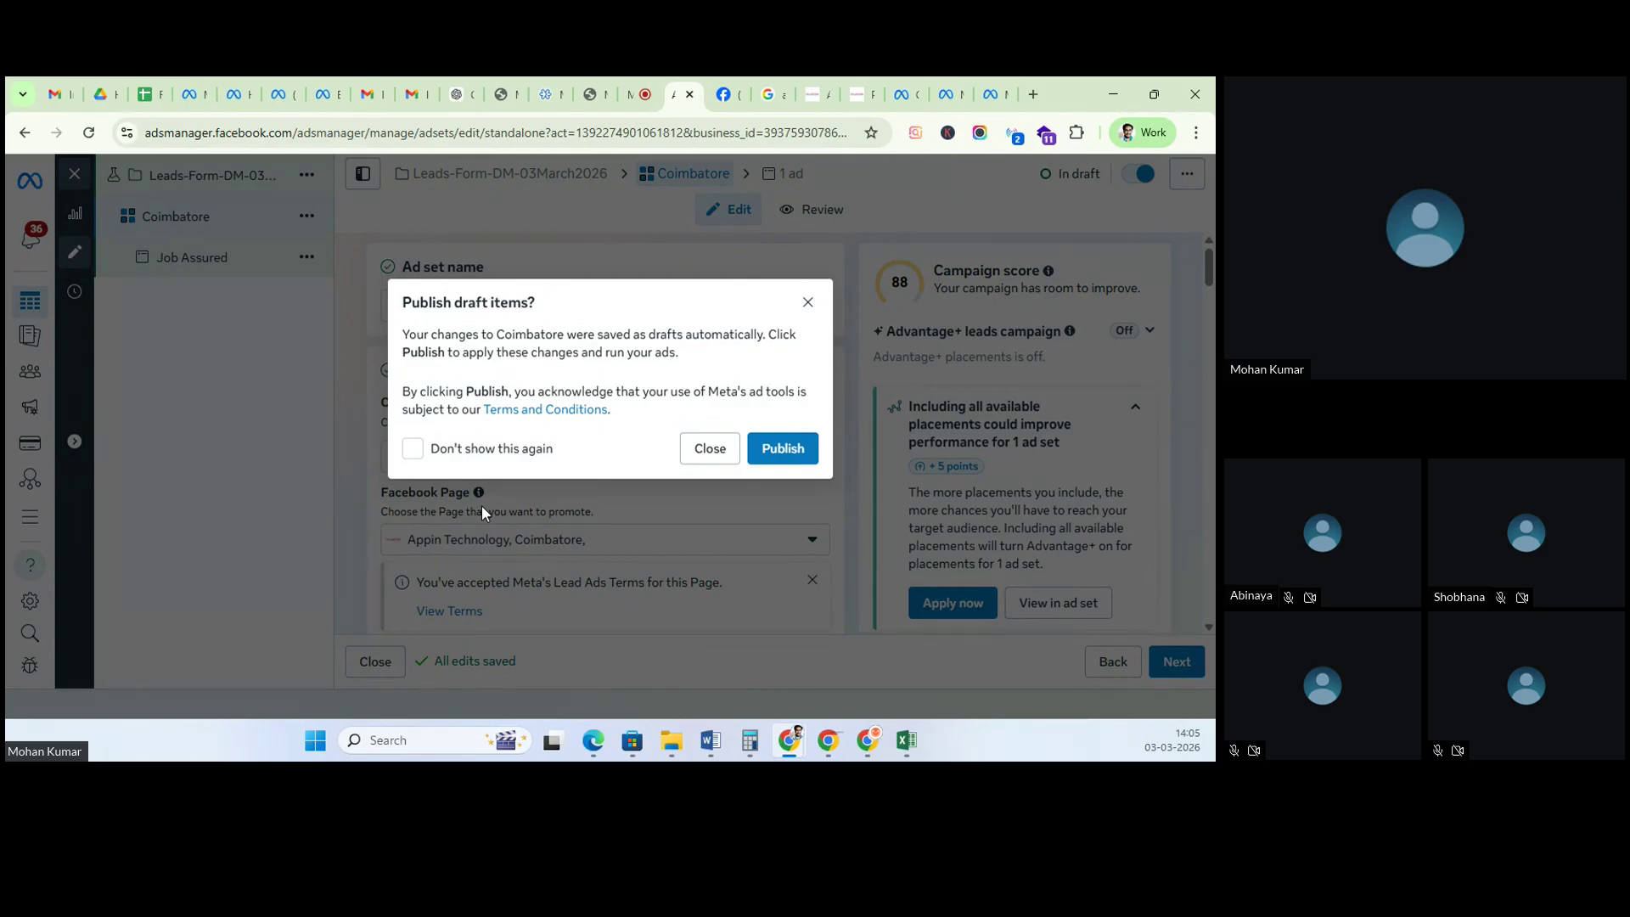
pyautogui.click(633, 94)
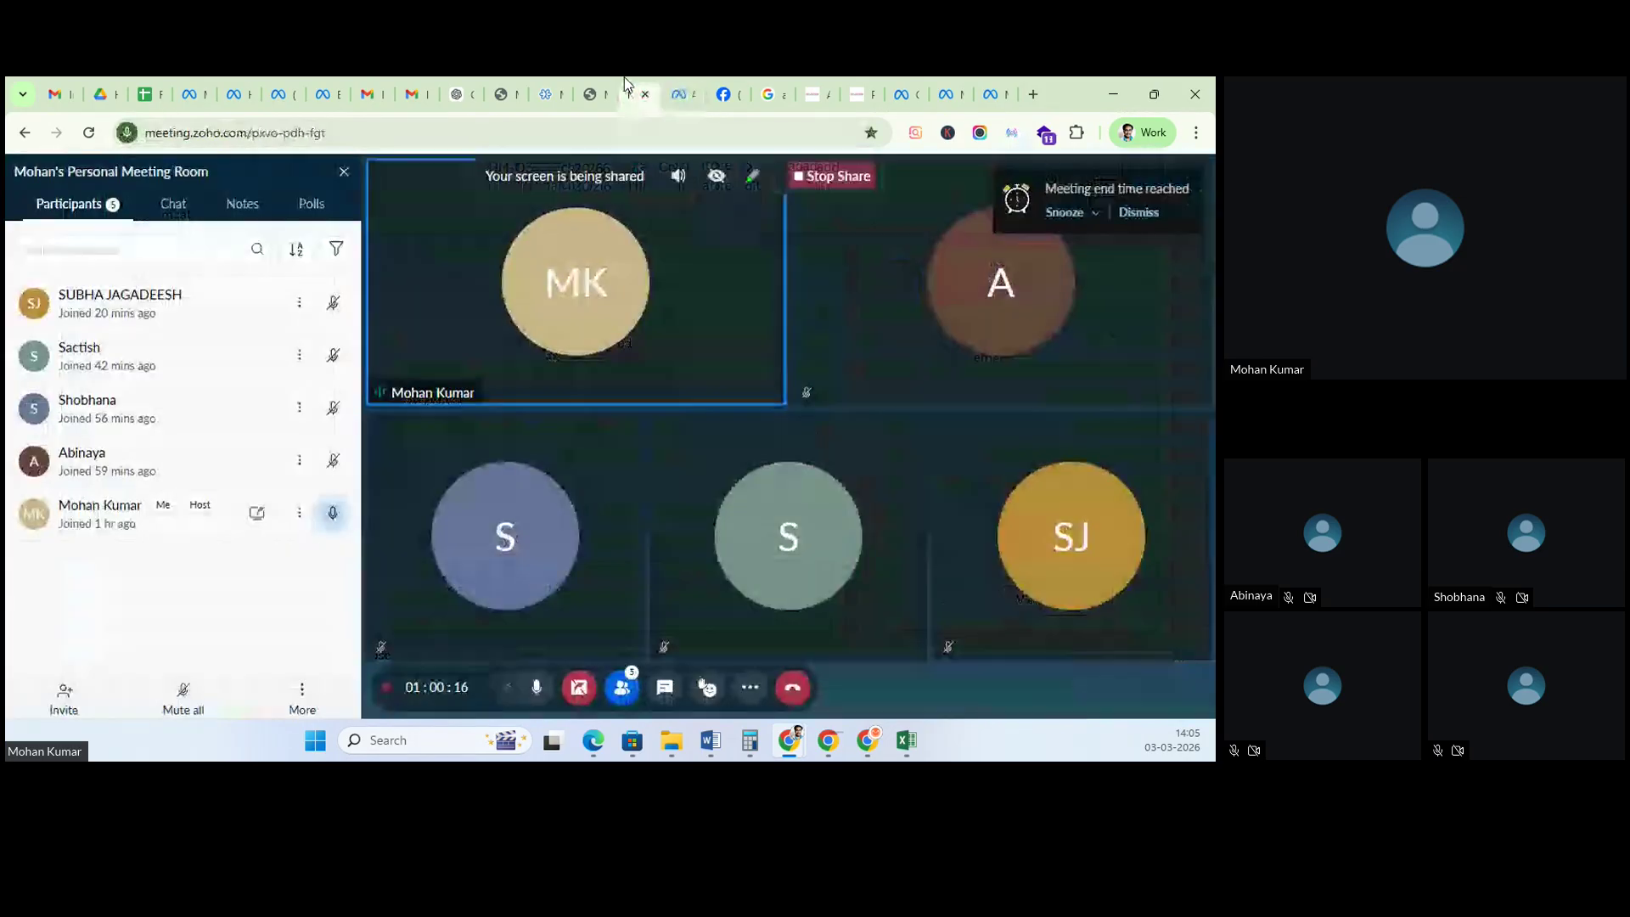